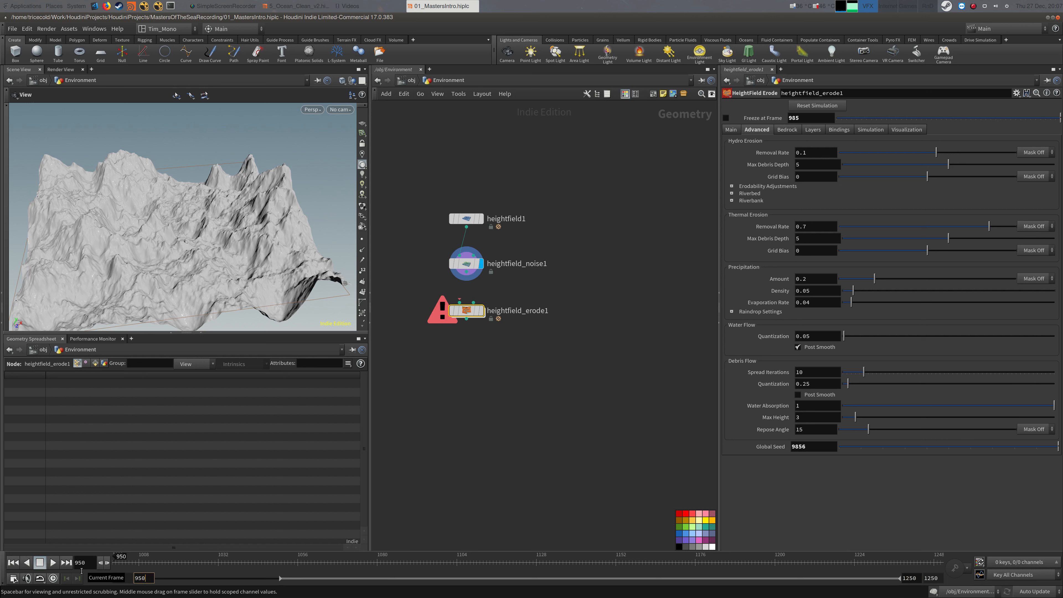
# Start the frame range at 950 and make the erode node freeze at frame 985 with a simulation start frame of 950
pyautogui.press('Return')
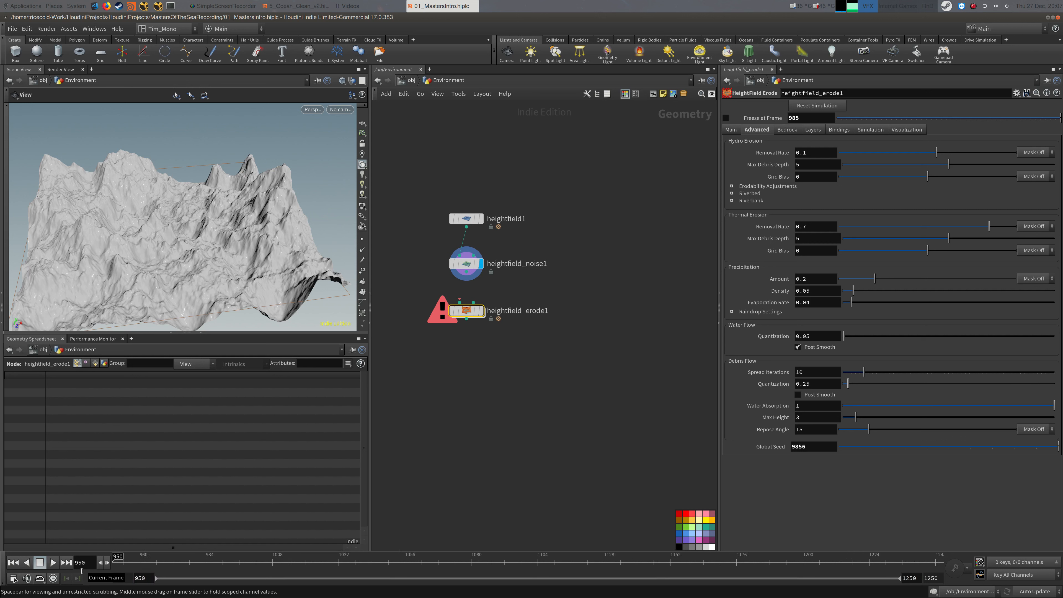
pyautogui.click(726, 118)
pyautogui.click(869, 139)
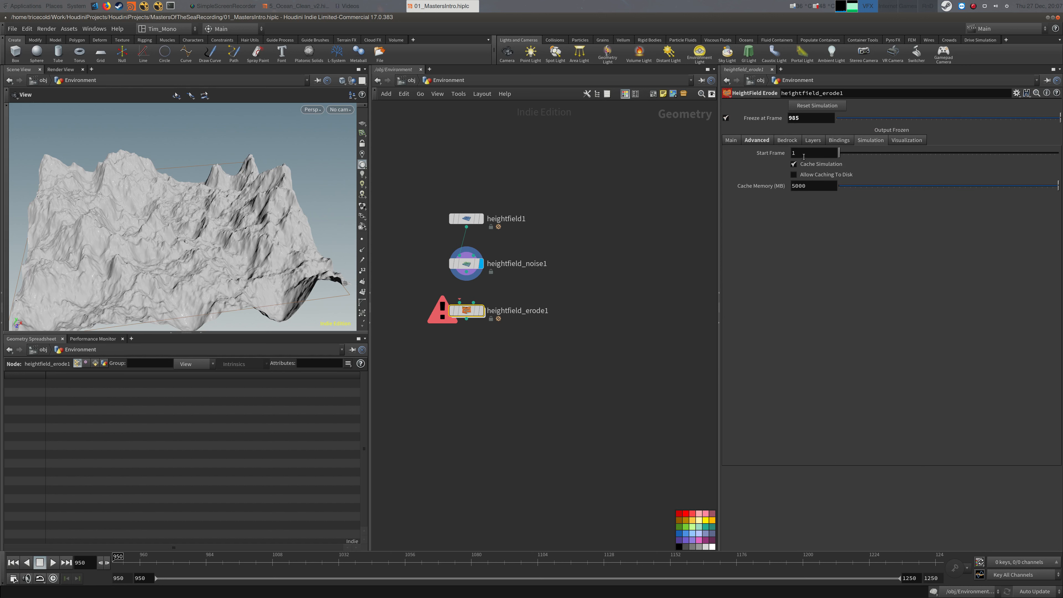
pyautogui.write('950')
pyautogui.press('Return')
pyautogui.hotkey('alt', 'Tab')
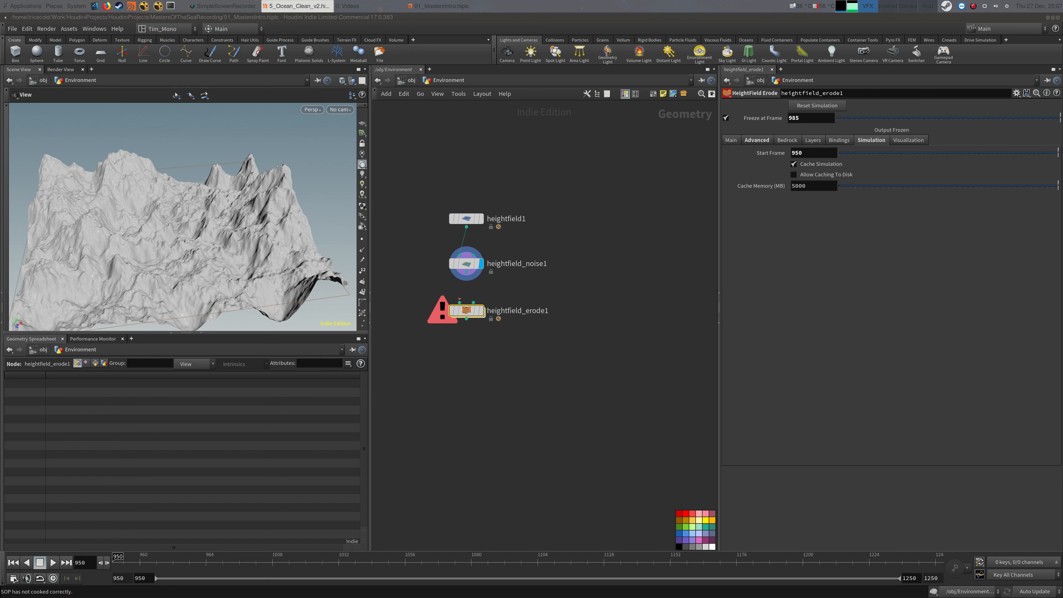
# Wire the heightfield noise output into the first input of the heightfield erode node and display the erode node
pyautogui.click(756, 142)
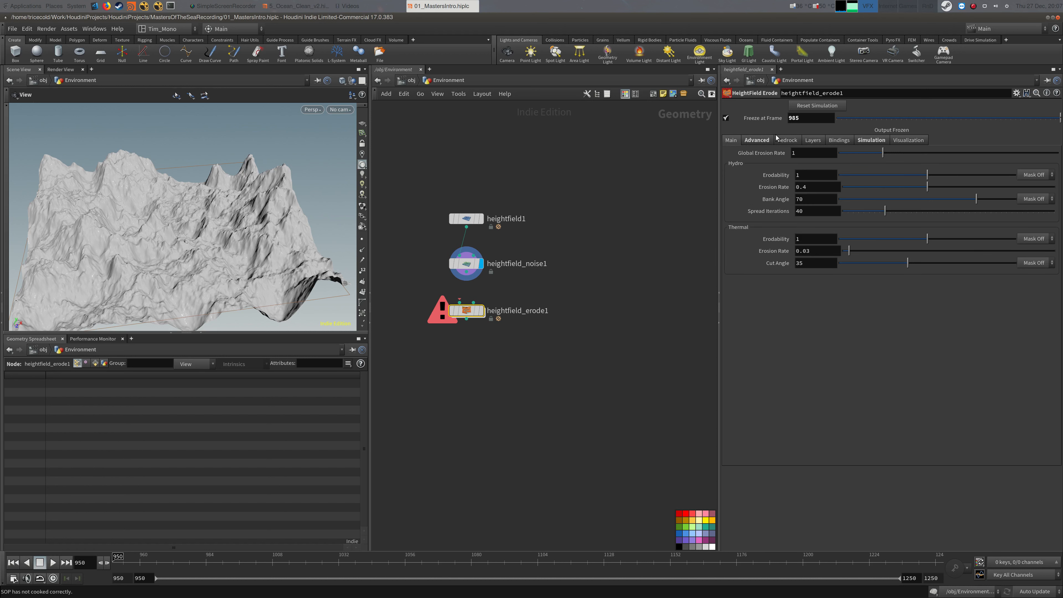
pyautogui.click(460, 299)
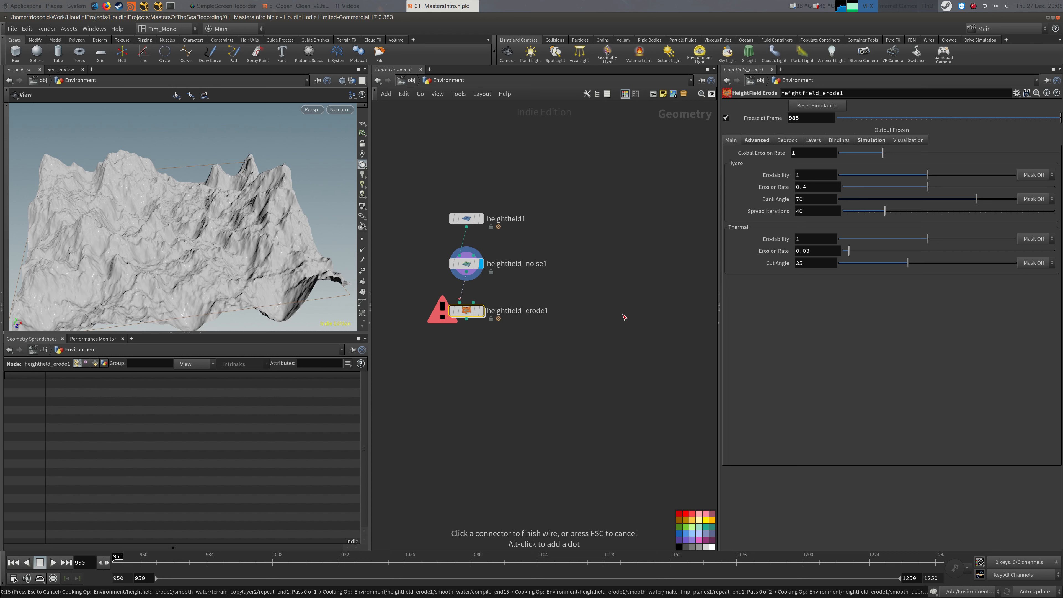
pyautogui.click(888, 9)
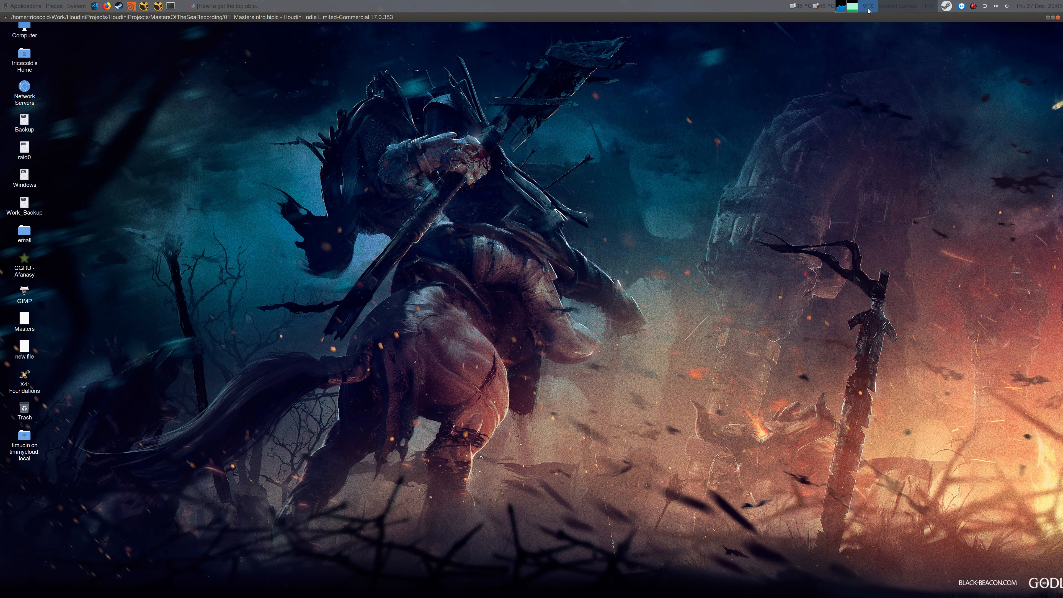
pyautogui.click(868, 6)
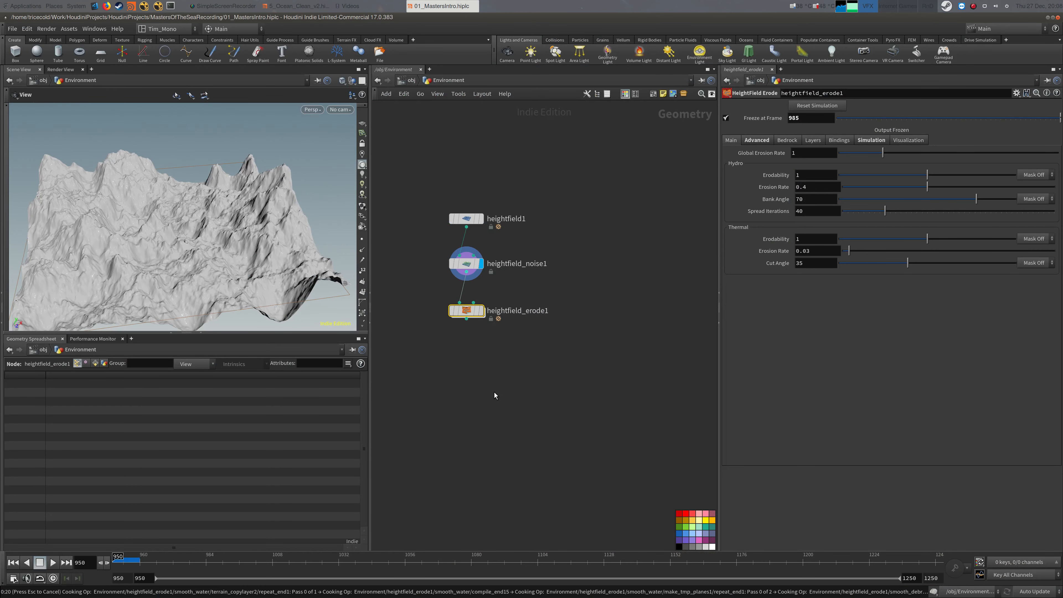
pyautogui.click(251, 6)
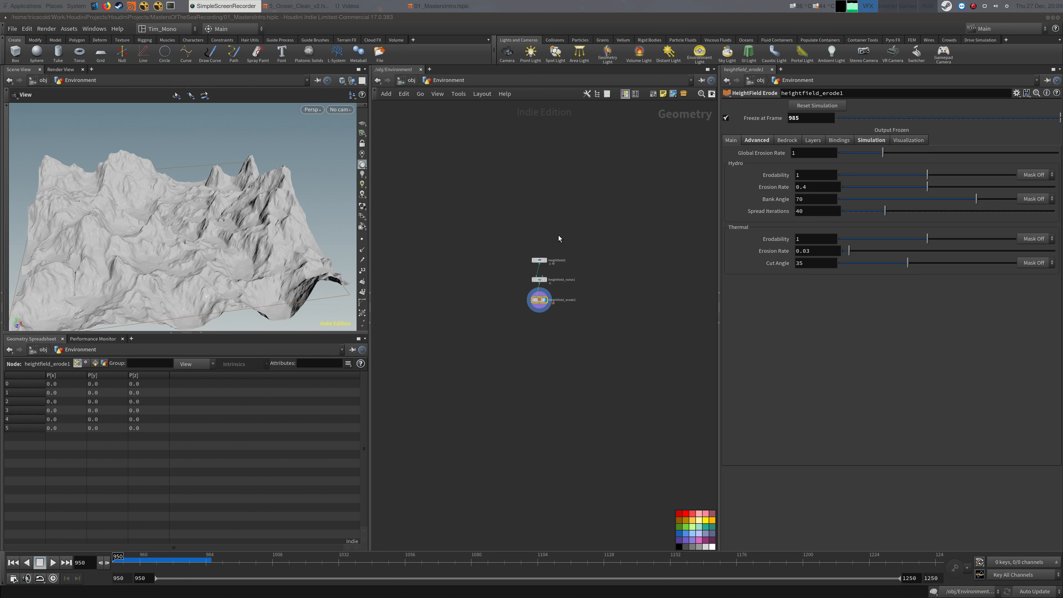
# Compare the terrain before and after erosion by displaying the noise node and the erode node in turn
pyautogui.moveTo(550, 236)
pyautogui.mouseDown(button='middle')
pyautogui.moveTo(543, 223)
pyautogui.moveTo(538, 233)
pyautogui.mouseUp(button='middle')
pyautogui.moveTo(174, 248)
pyautogui.mouseDown()
pyautogui.moveTo(194, 251)
pyautogui.moveTo(168, 261)
pyautogui.moveTo(389, 218)
pyautogui.moveTo(182, 252)
pyautogui.moveTo(191, 251)
pyautogui.mouseUp()
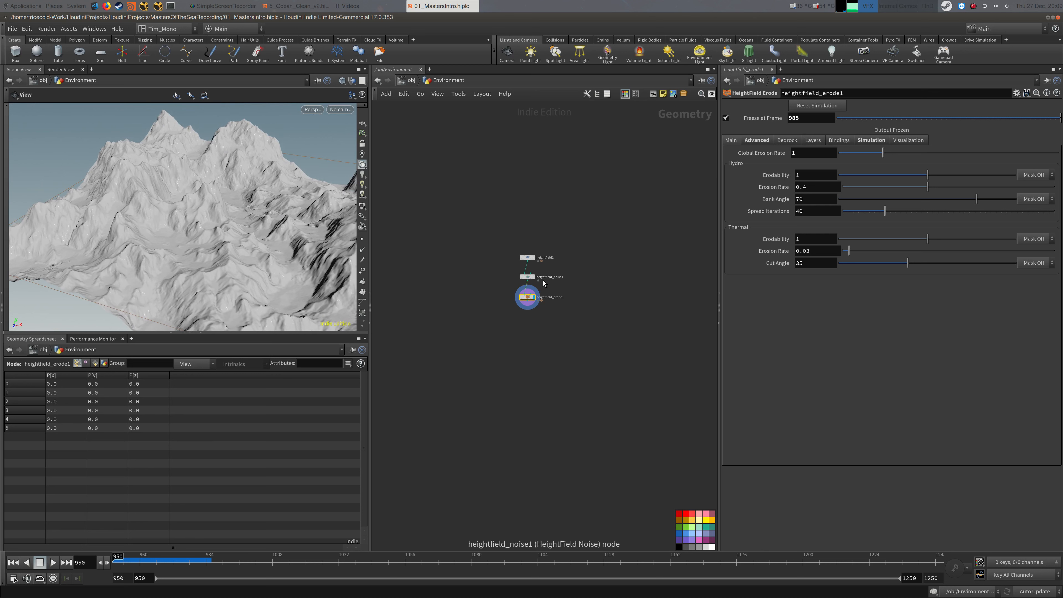
pyautogui.click(534, 277)
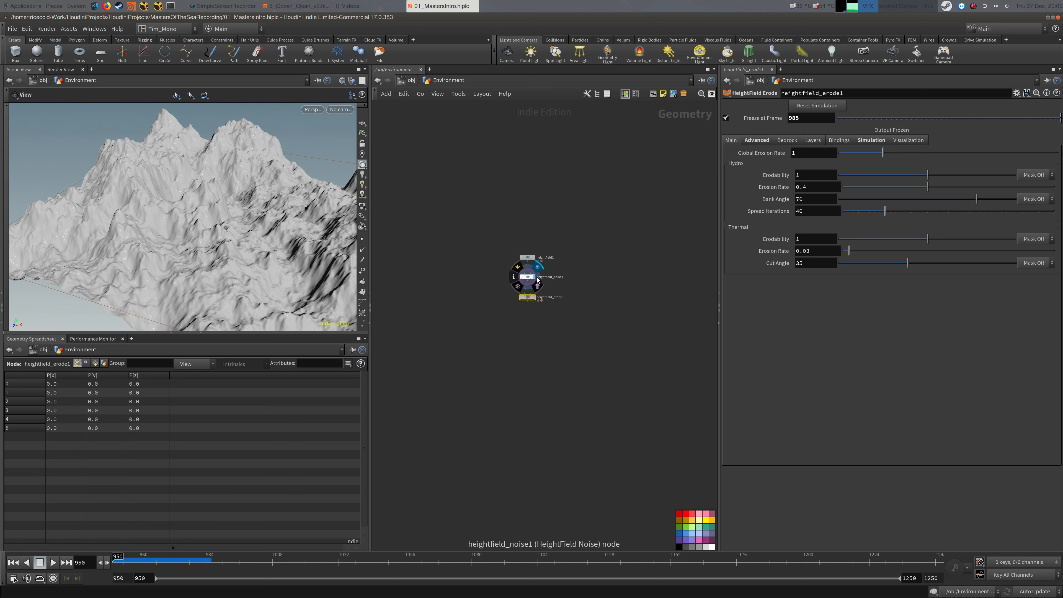
pyautogui.click(534, 297)
pyautogui.moveTo(237, 245)
pyautogui.mouseDown()
pyautogui.moveTo(251, 231)
pyautogui.moveTo(247, 245)
pyautogui.mouseUp()
pyautogui.hotkey('alt', 'Tab')
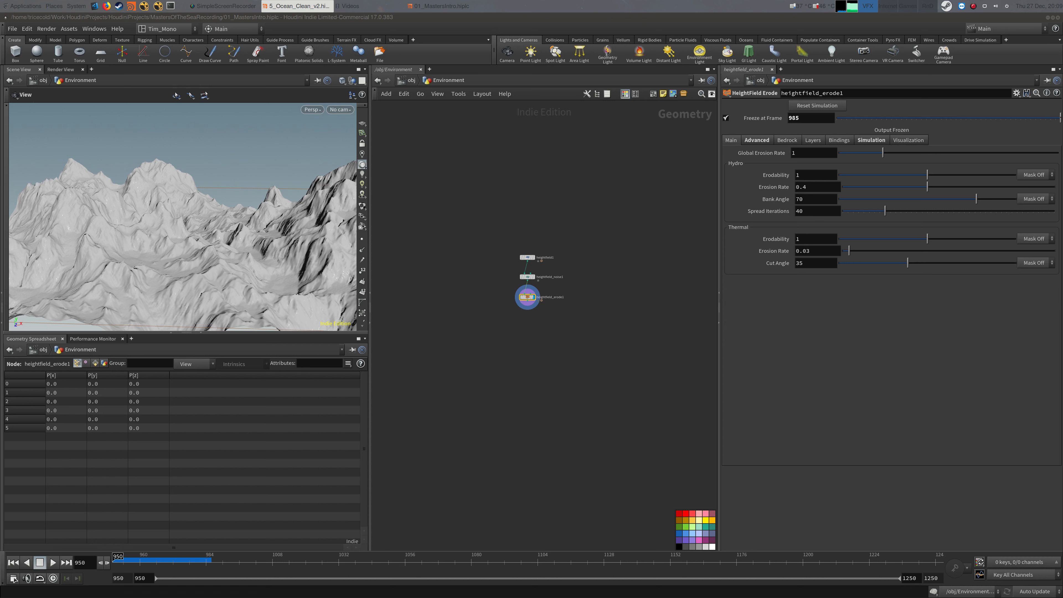
pyautogui.hotkey('alt', 'Tab')
pyautogui.moveTo(268, 280); pyautogui.dragTo(229, 233)
# Add a Convert HeightField node below the erode node, wire it to the erode output and display the resulting polygon terrain
pyautogui.scroll(5, 542, 301)
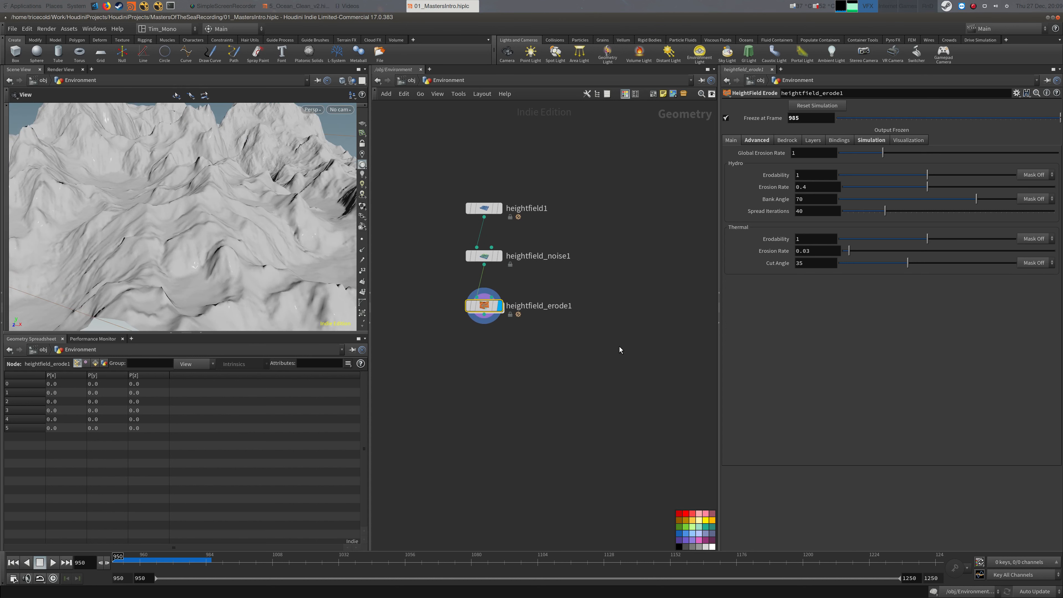
pyautogui.press('Tab')
pyautogui.write('conh')
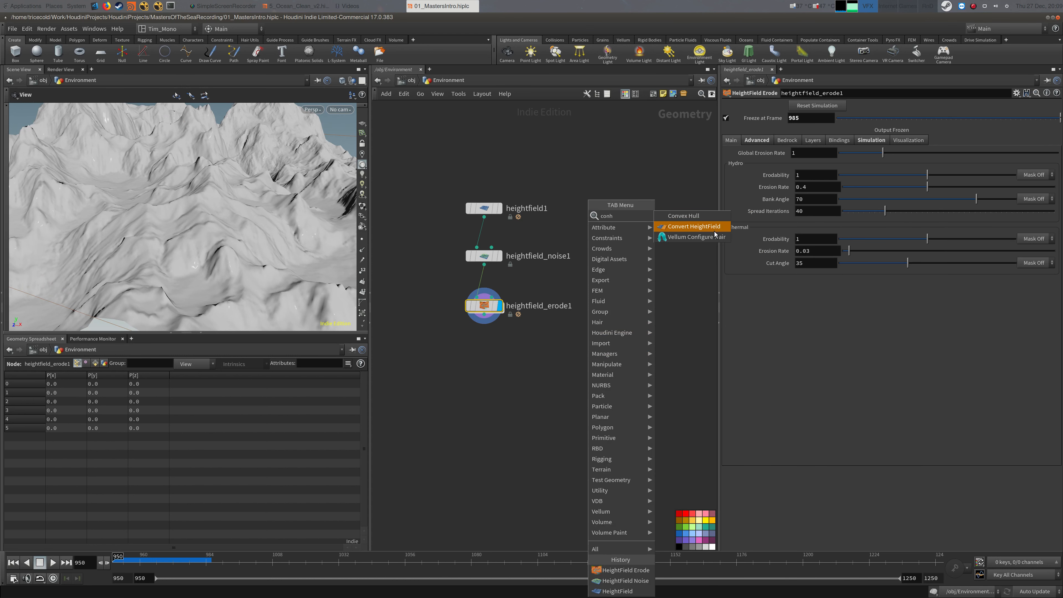
pyautogui.click(707, 227)
pyautogui.click(484, 359)
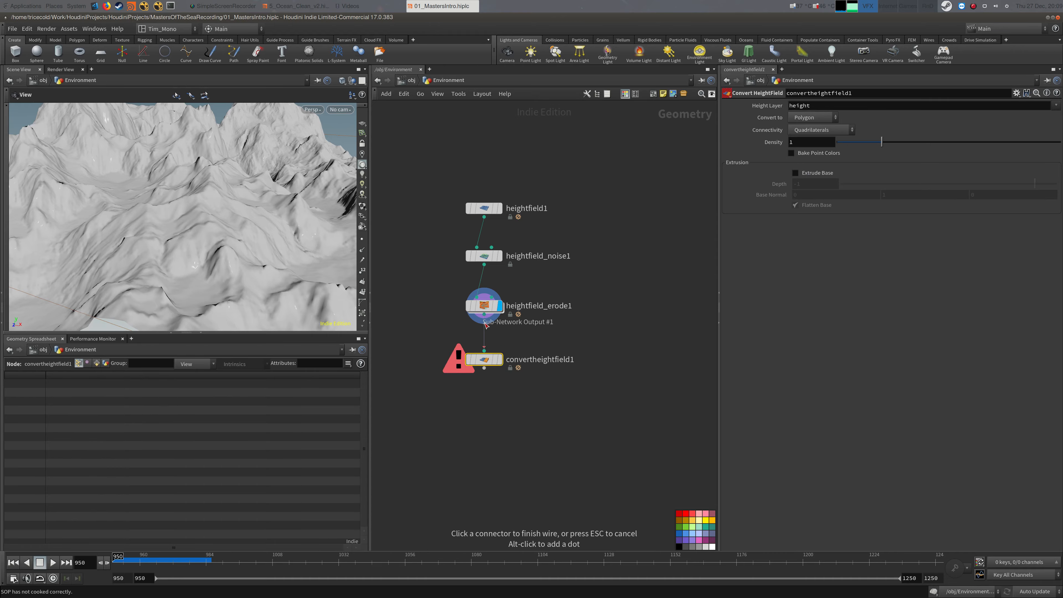
pyautogui.moveTo(299, 267); pyautogui.dragTo(373, 290)
pyautogui.moveTo(447, 335); pyautogui.dragTo(472, 324, button='middle')
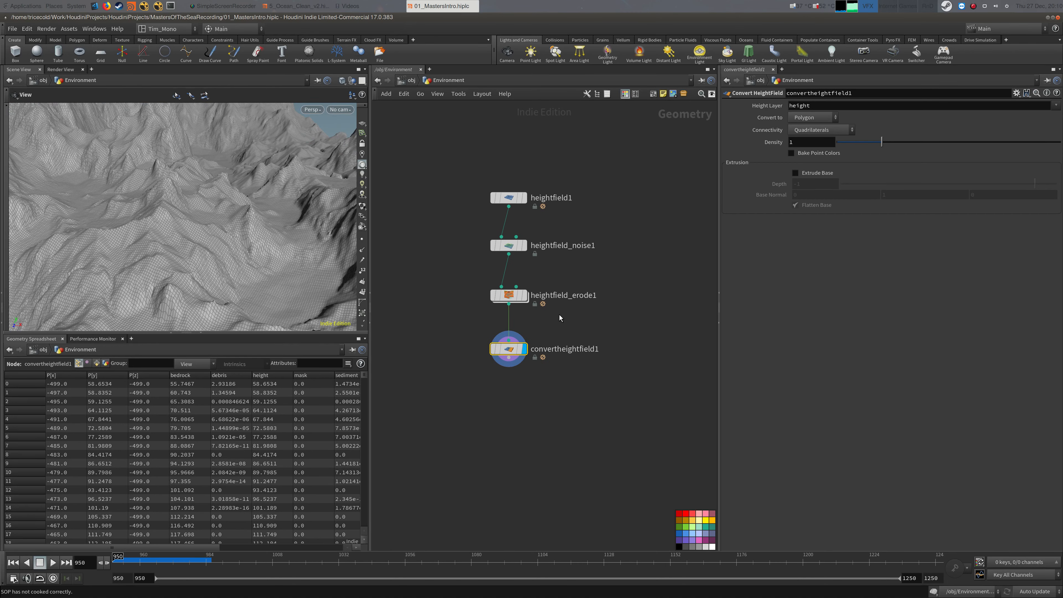
pyautogui.moveTo(497, 352); pyautogui.dragTo(502, 322, button='middle')
pyautogui.moveTo(615, 288); pyautogui.dragTo(612, 293, button='middle')
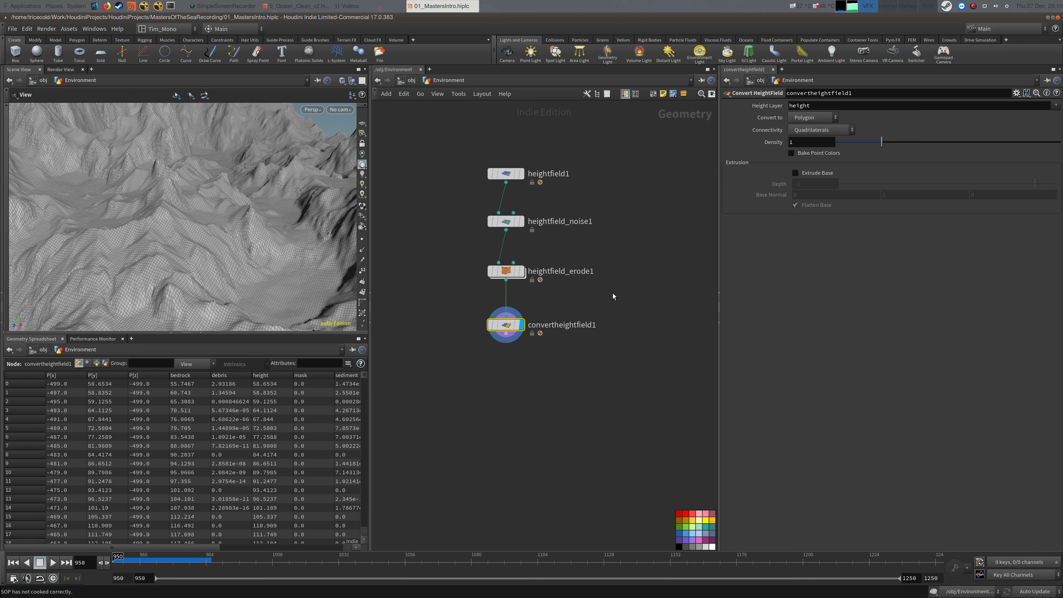
pyautogui.press('Tab')
pyautogui.write('no')
pyautogui.press('Escape')
pyautogui.click(89, 365)
pyautogui.click(78, 363)
# Add a Normal node below the Convert HeightField node, connect it to that node's output and display it
pyautogui.moveTo(566, 370); pyautogui.dragTo(554, 375, button='middle')
pyautogui.press('Tab')
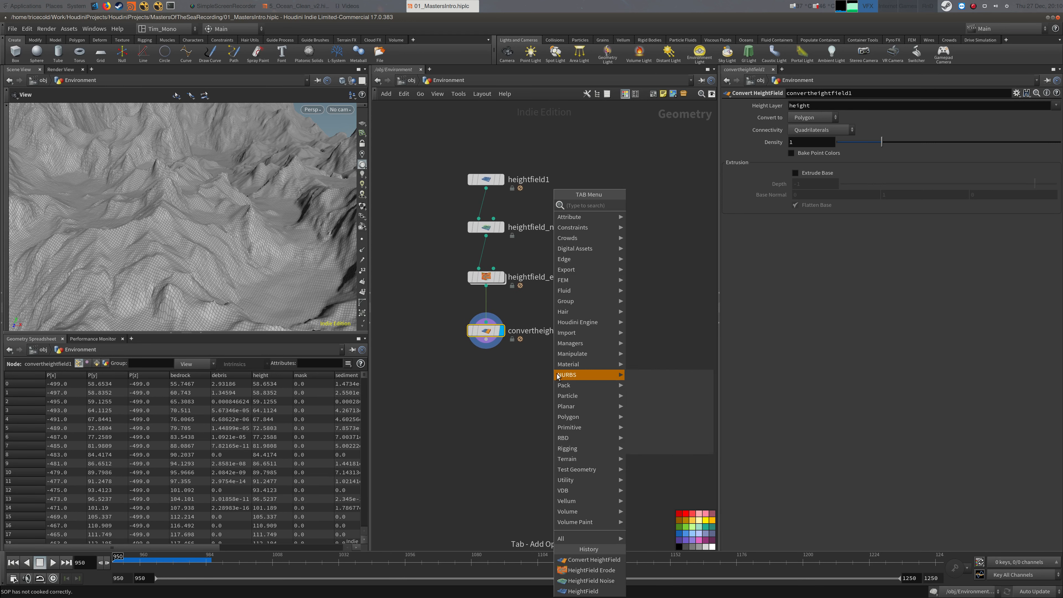
pyautogui.write('nul')
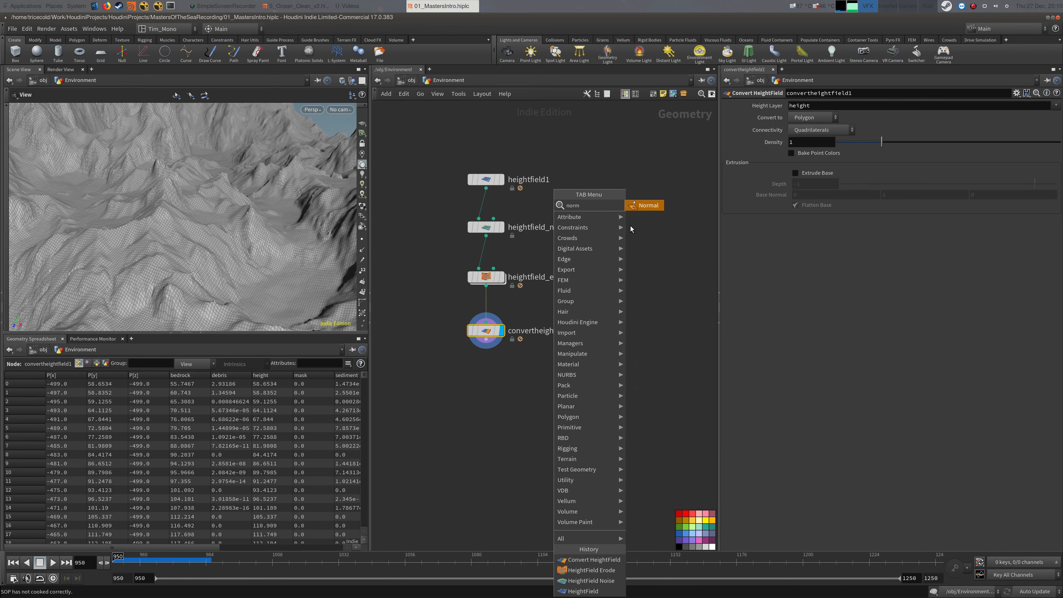
pyautogui.press('Return')
pyautogui.click(488, 378)
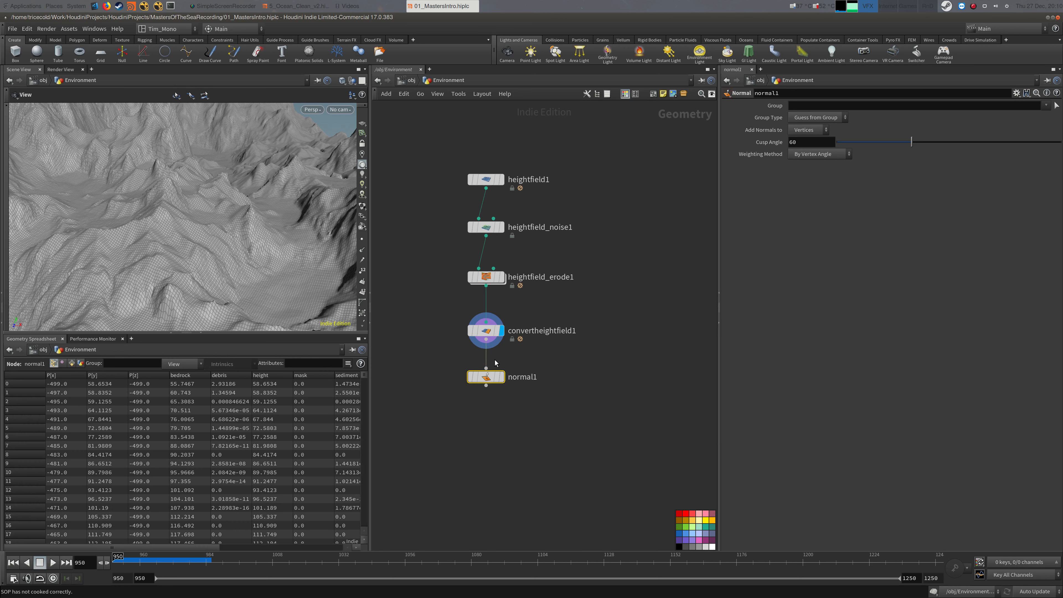
pyautogui.click(501, 376)
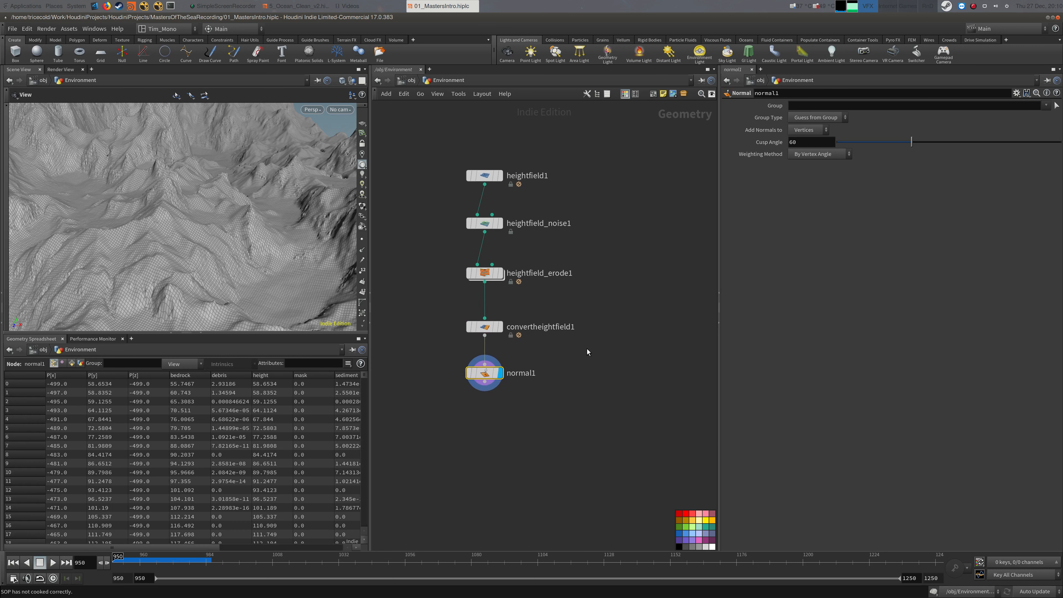
# Add an Attribute Blur node below the Normal node, wire the normal output into its first input and display it
pyautogui.hotkey('alt', 'Tab')
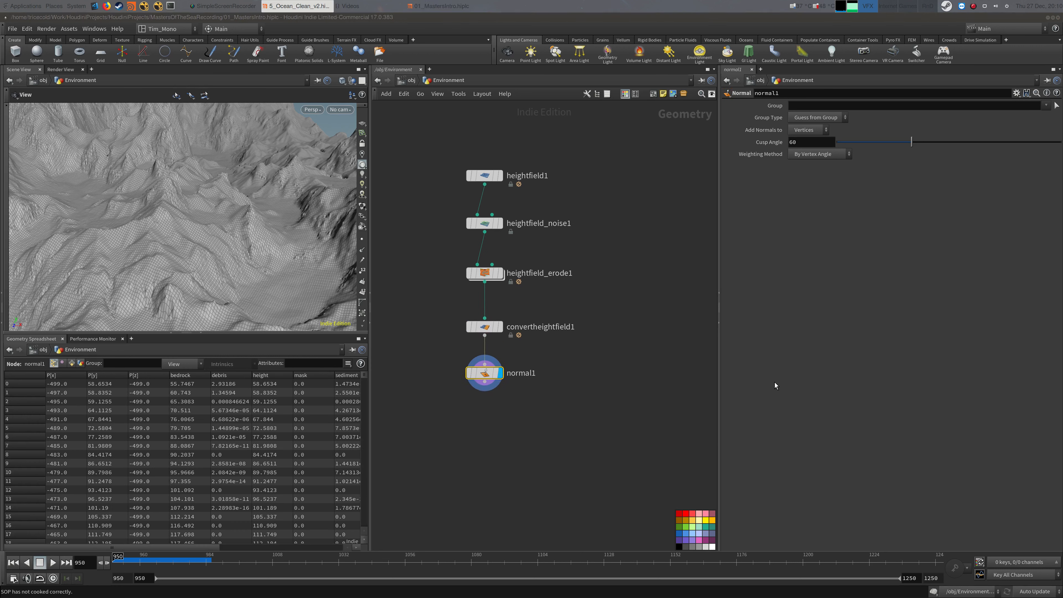
pyautogui.moveTo(640, 324); pyautogui.dragTo(656, 295, button='middle')
pyautogui.scroll(3, 565, 333)
pyautogui.moveTo(549, 324); pyautogui.dragTo(565, 321, button='middle')
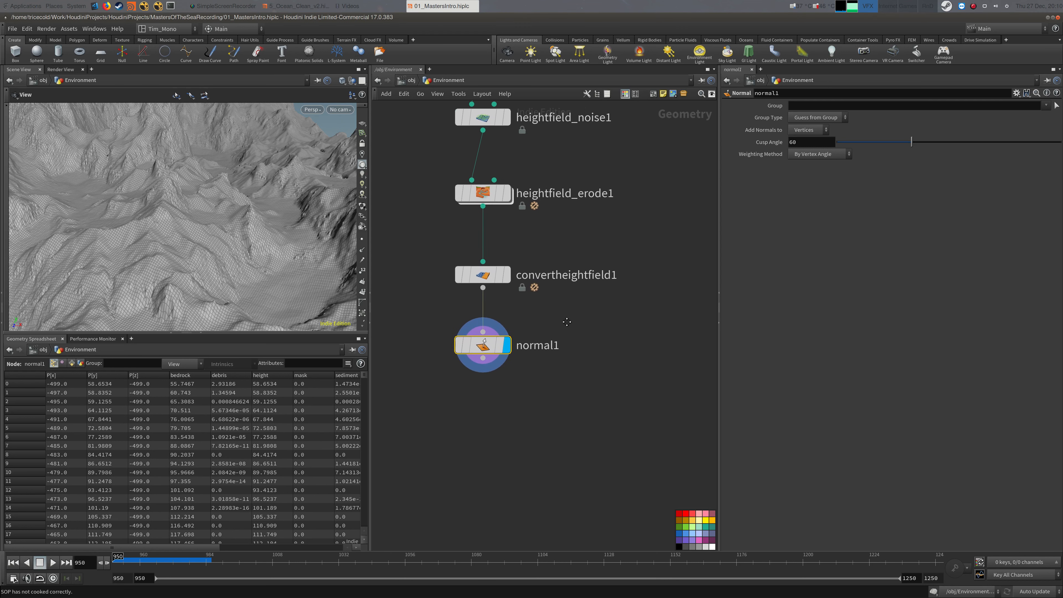
pyautogui.moveTo(541, 397); pyautogui.dragTo(542, 383, button='middle')
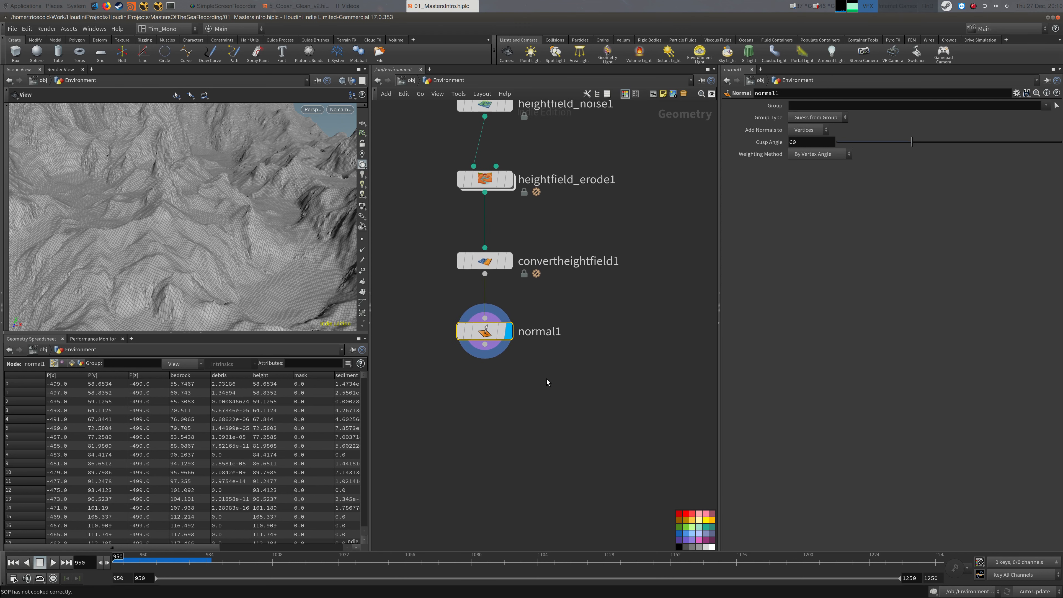
pyautogui.press('Tab')
pyautogui.write('attrb')
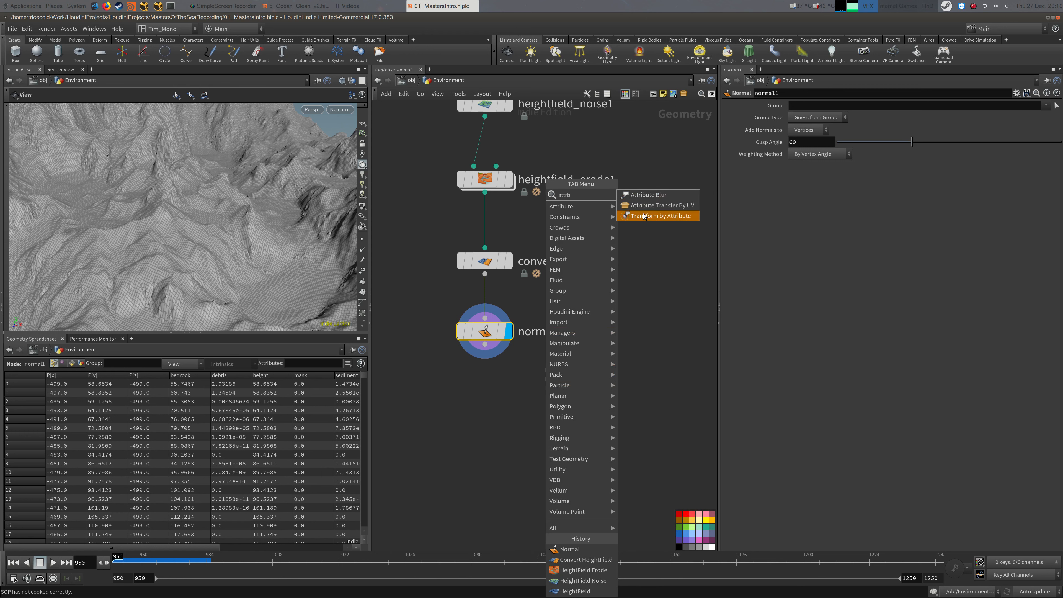
pyautogui.click(648, 194)
pyautogui.click(490, 393)
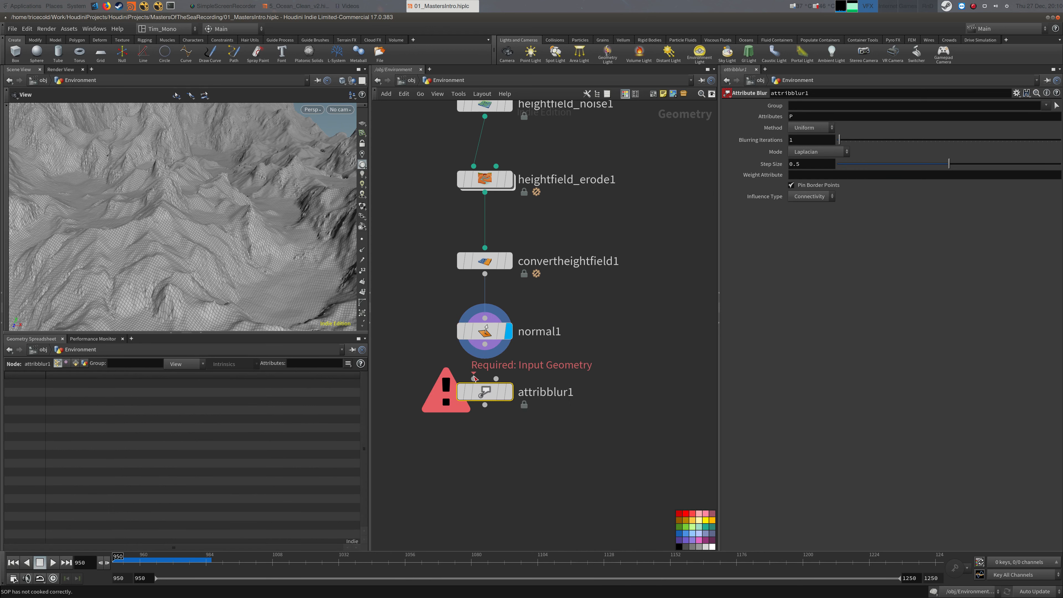
pyautogui.click(474, 377)
pyautogui.click(485, 344)
pyautogui.click(508, 392)
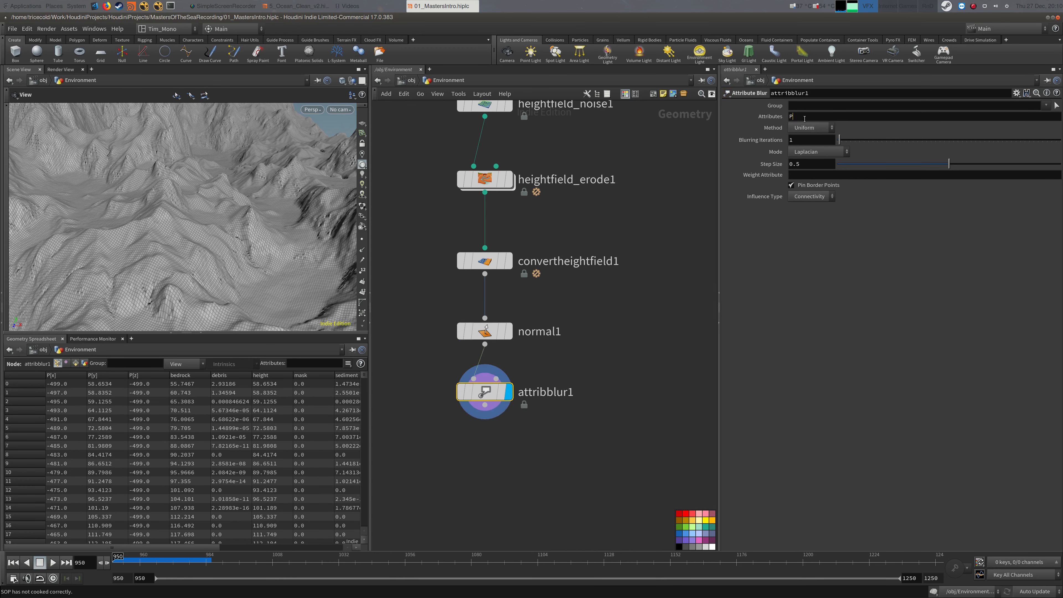
# Set the Attribute Blur node to blur the N attribute with 20 blurring iterations
pyautogui.press('BackSpace')
pyautogui.write('N')
pyautogui.press('Return')
pyautogui.moveTo(801, 140); pyautogui.dragTo(739, 109)
pyautogui.write('20')
pyautogui.press('Return')
pyautogui.click(593, 272)
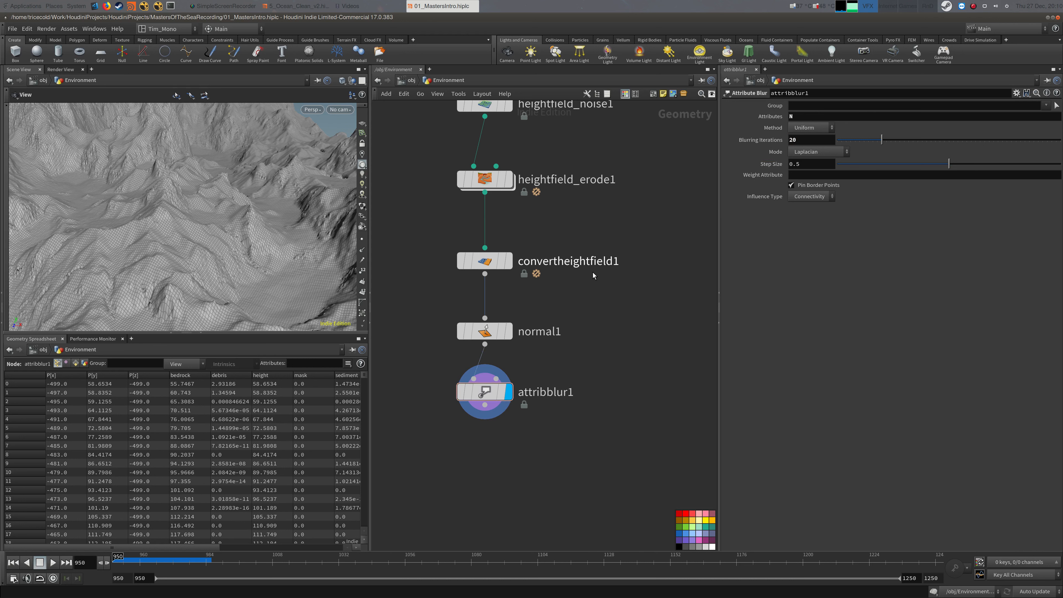
# Compare the terrain shading up close with the Normal node and the Attribute Blur node displayed in turn
pyautogui.moveTo(679, 347); pyautogui.dragTo(658, 296, button='middle')
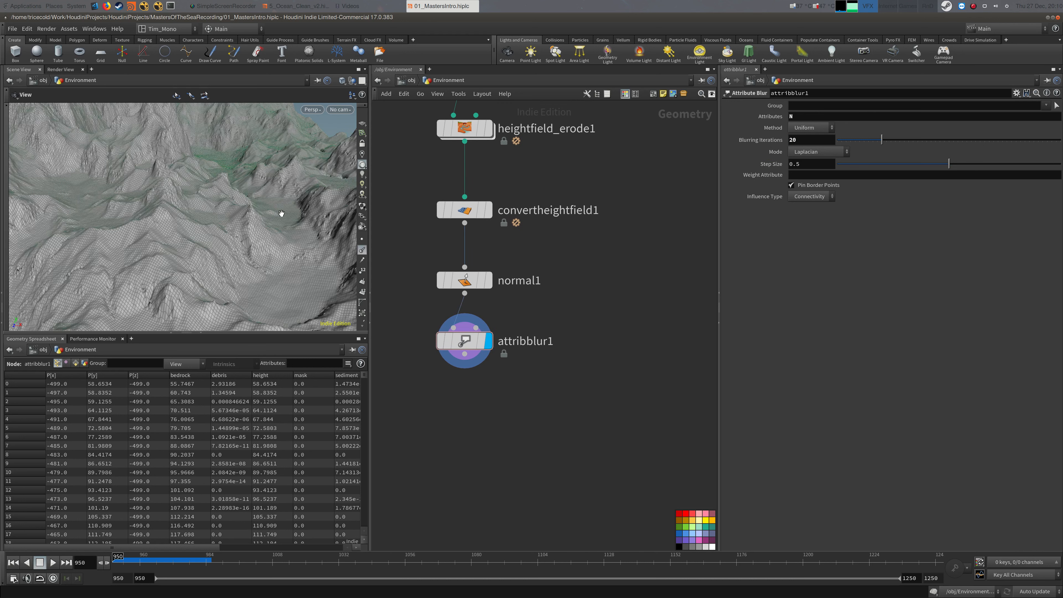
pyautogui.moveTo(280, 214); pyautogui.dragTo(233, 247)
pyautogui.moveTo(250, 261); pyautogui.dragTo(313, 227, button='right')
pyautogui.moveTo(314, 227); pyautogui.dragTo(264, 232)
pyautogui.click(487, 280)
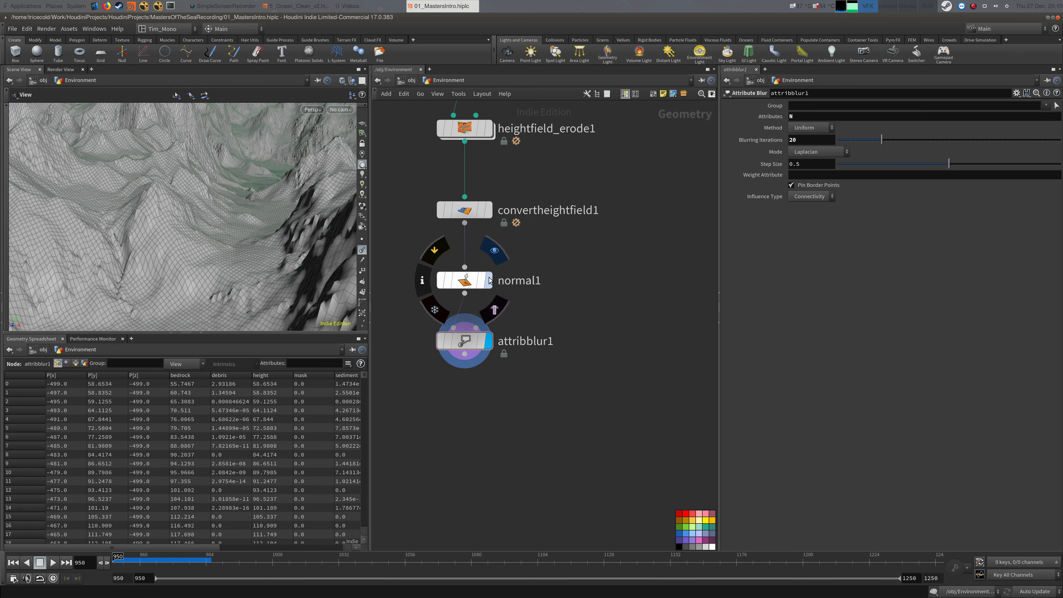
pyautogui.click(463, 280)
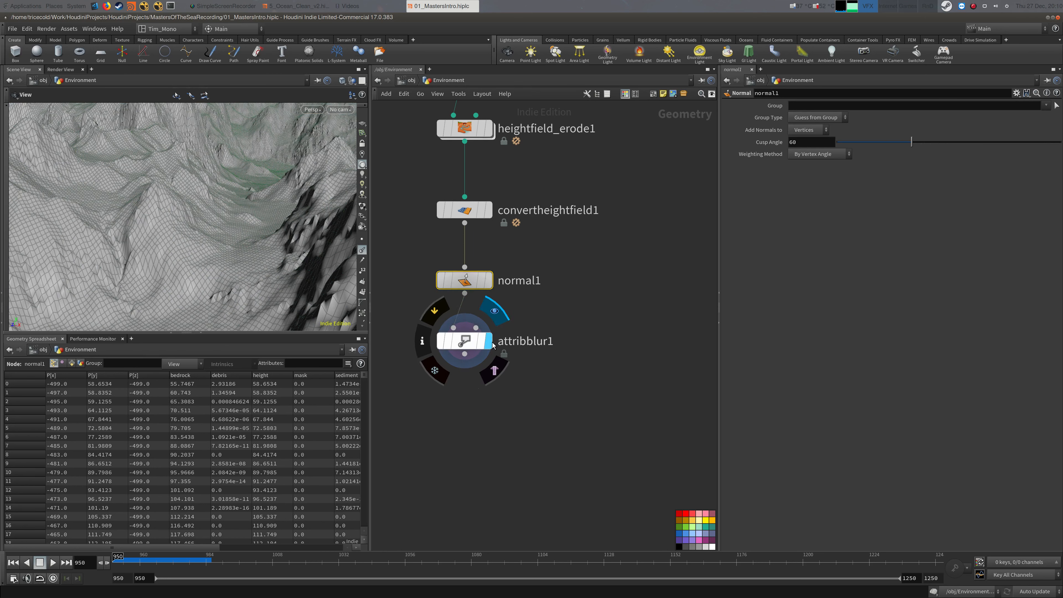
pyautogui.click(464, 341)
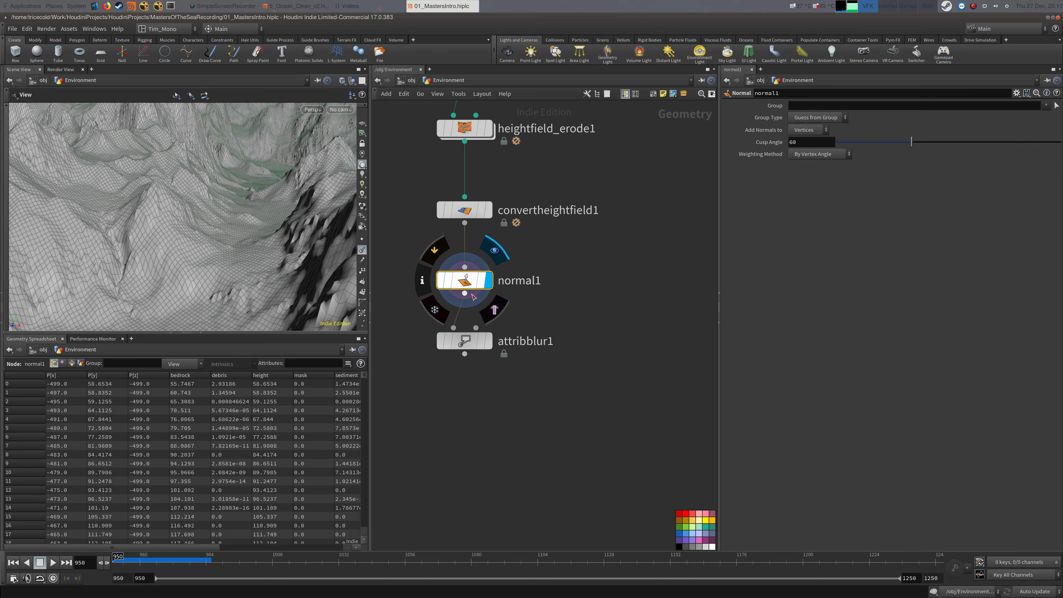
pyautogui.click(489, 341)
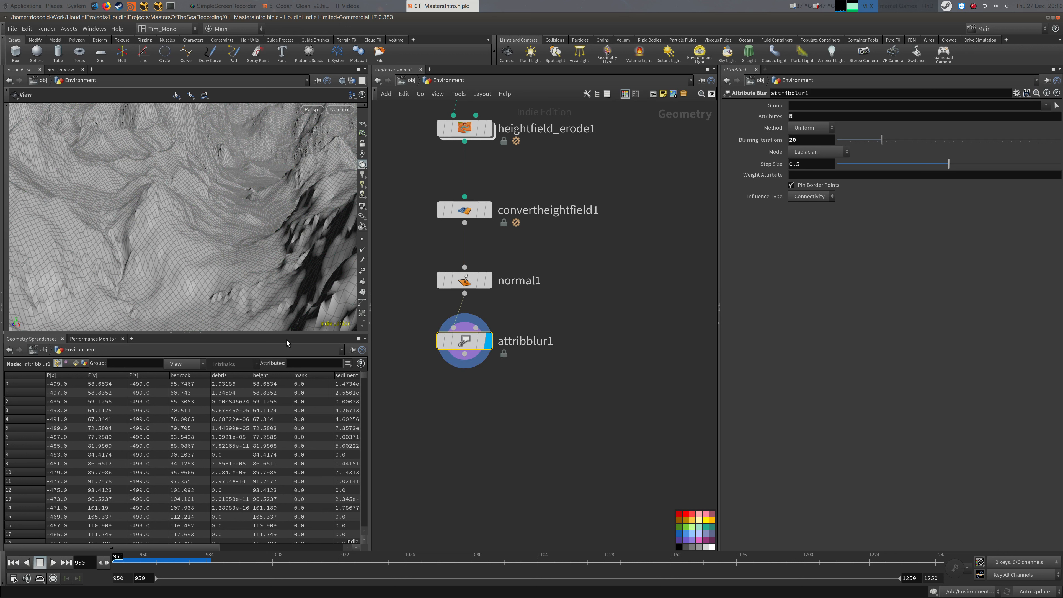
# Set the Normal node to add its normals to points
pyautogui.moveTo(455, 283); pyautogui.dragTo(455, 284)
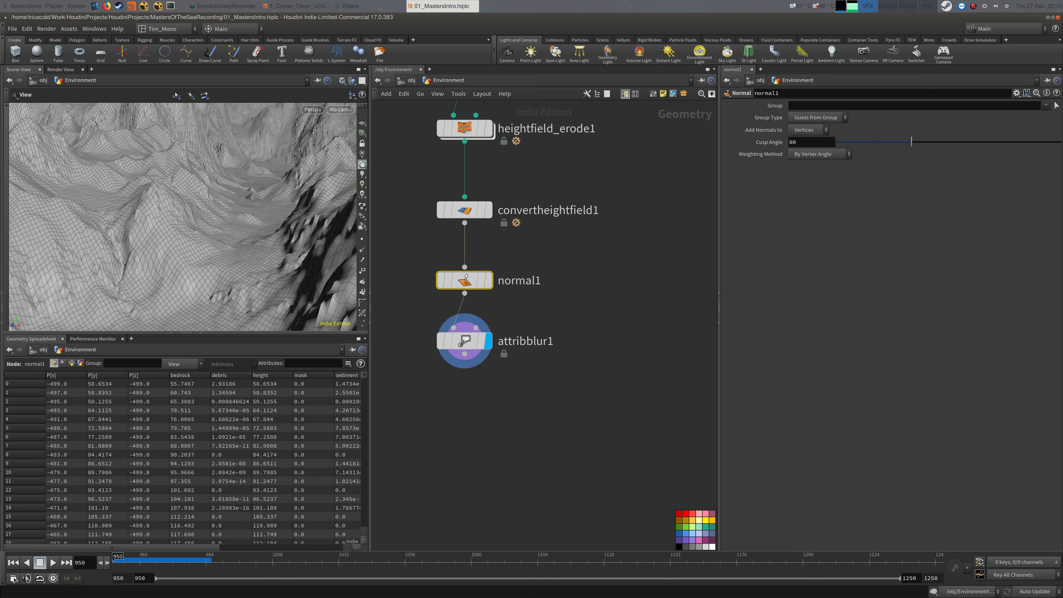
pyautogui.hotkey('alt', 'Tab')
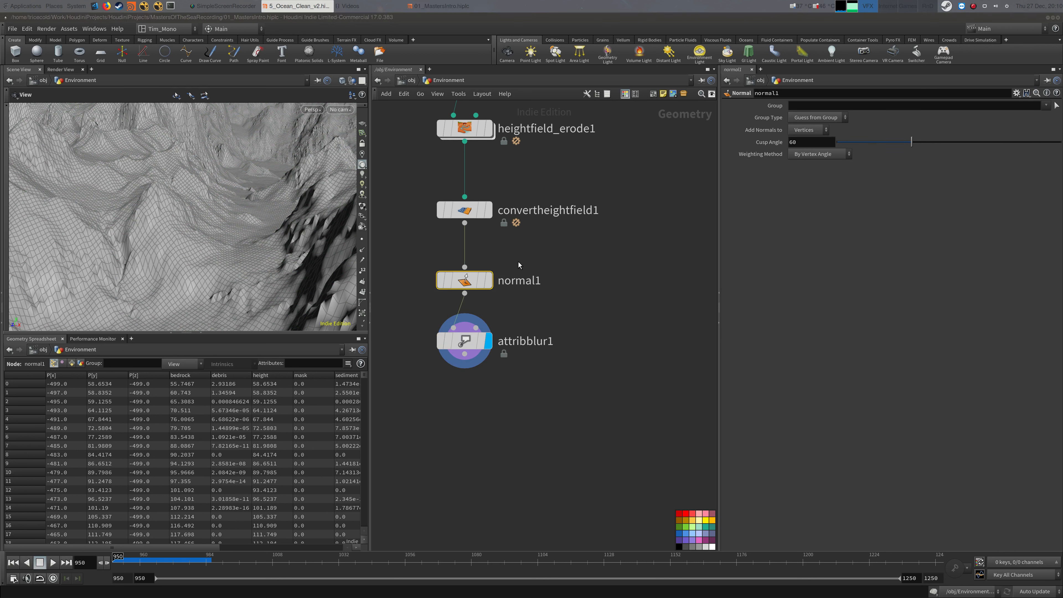
pyautogui.hotkey('alt', 'Tab')
pyautogui.click(810, 131)
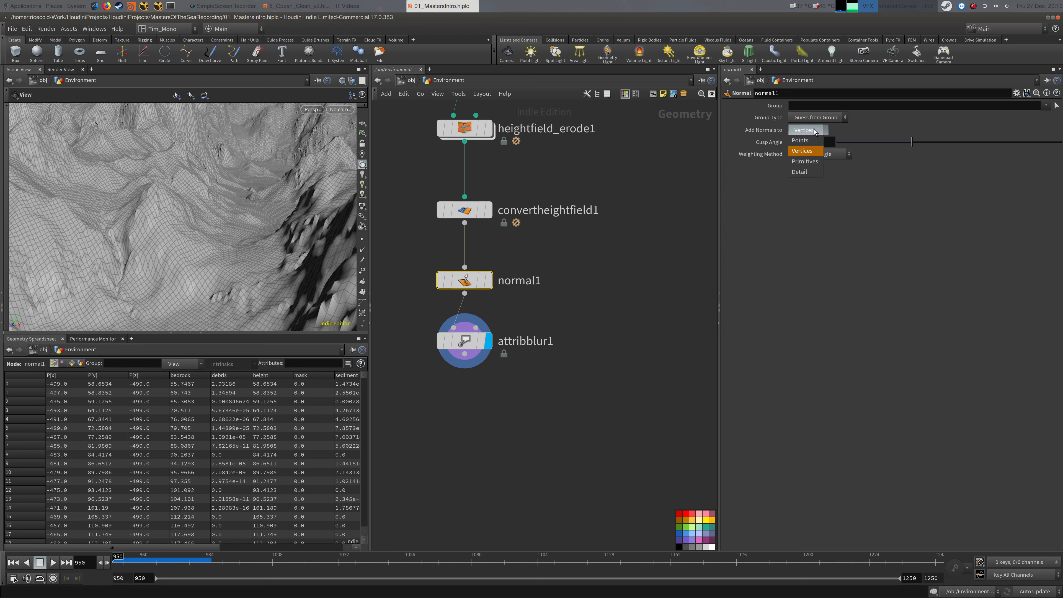
pyautogui.click(812, 143)
pyautogui.moveTo(500, 308); pyautogui.dragTo(536, 267, button='middle')
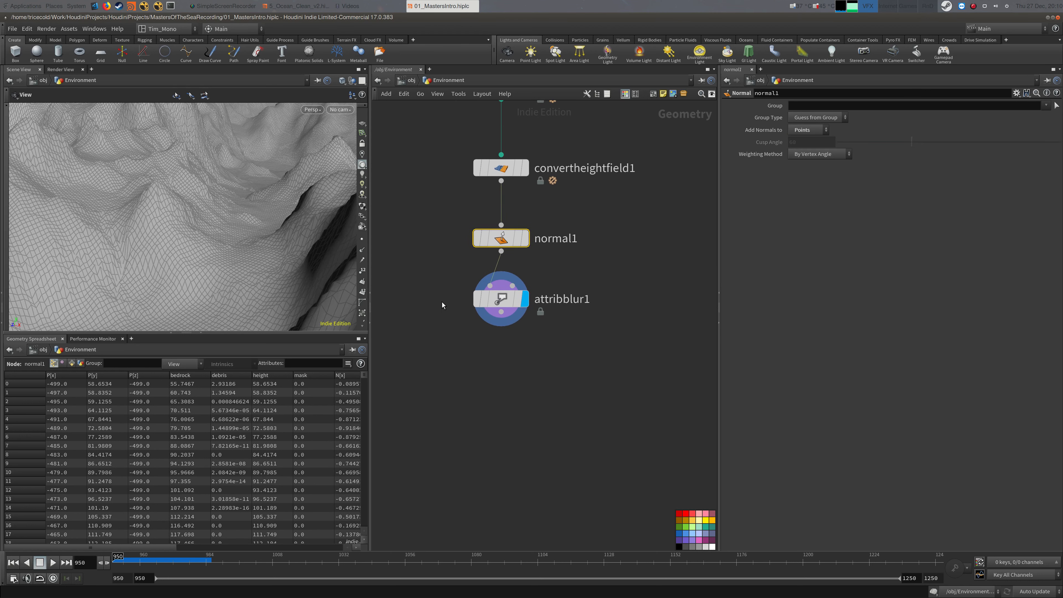
# Compare the terrain shading from several angles with the Convert HeightField, Normal and Attribute Blur nodes displayed in turn
pyautogui.scroll(-3, 441, 311)
pyautogui.moveTo(294, 259); pyautogui.dragTo(226, 248)
pyautogui.click(486, 229)
pyautogui.click(474, 230)
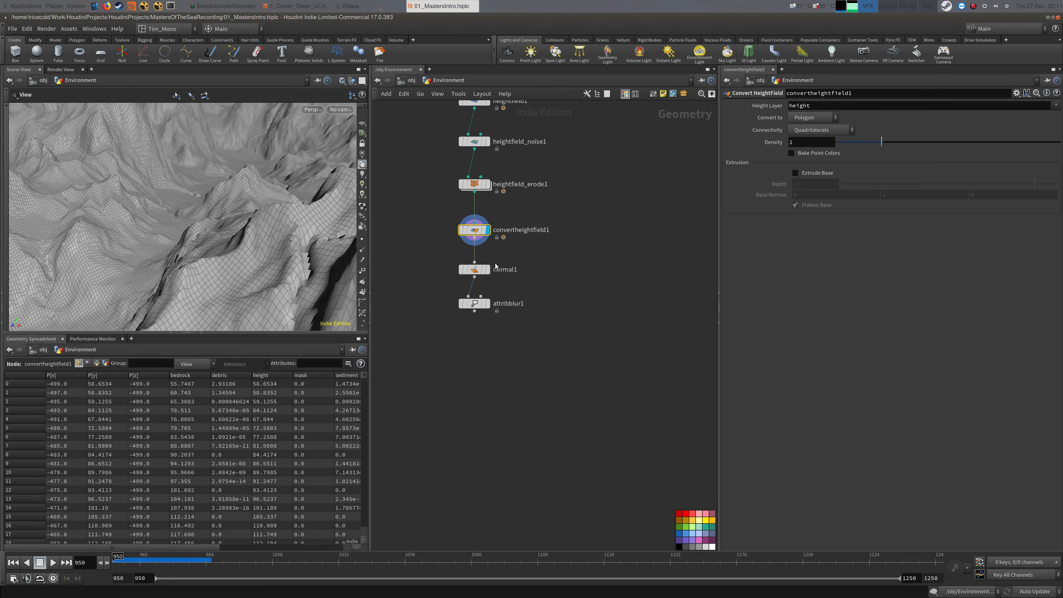
pyautogui.click(486, 269)
pyautogui.click(484, 271)
pyautogui.moveTo(233, 237); pyautogui.dragTo(177, 258)
pyautogui.click(485, 303)
pyautogui.click(480, 304)
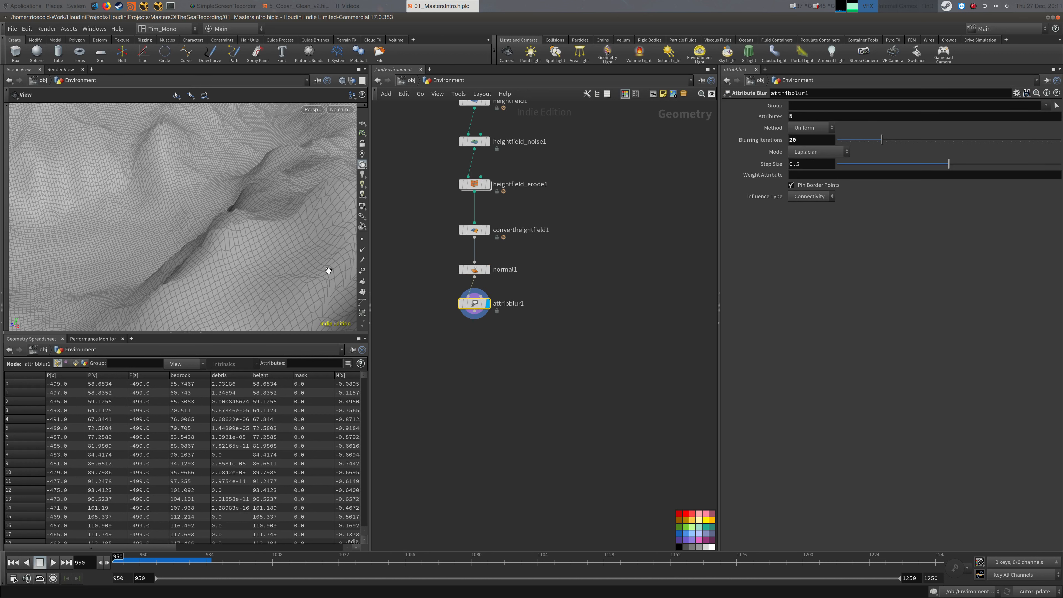
pyautogui.moveTo(268, 256); pyautogui.dragTo(318, 222)
# Try blurring the P attribute in the Attribute Blur node, inspect the terrain, and set the attribute back to N
pyautogui.moveTo(823, 116); pyautogui.dragTo(611, 118)
pyautogui.write('P')
pyautogui.press('Return')
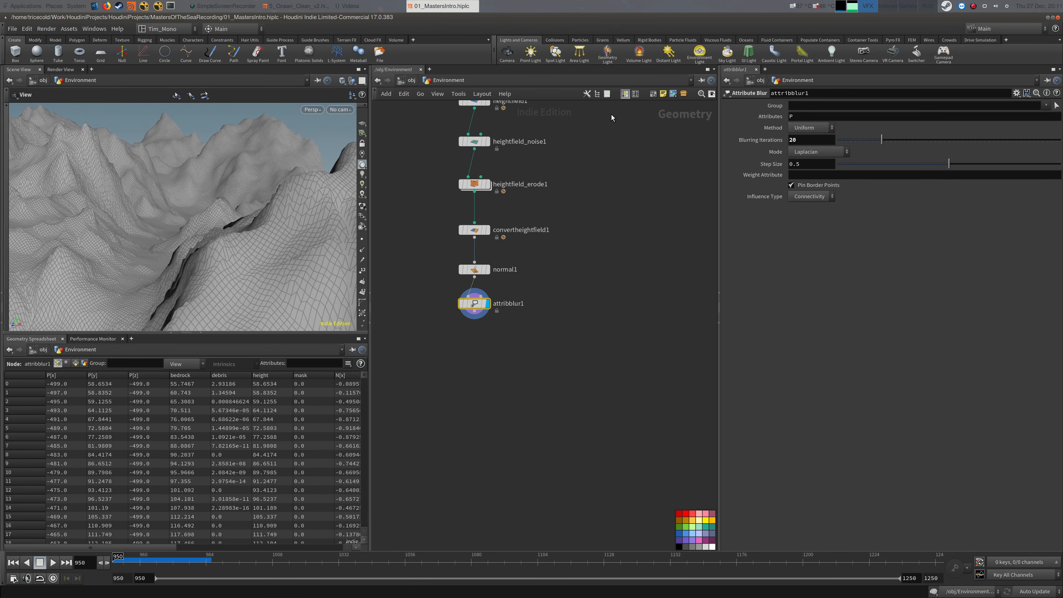
pyautogui.moveTo(304, 254); pyautogui.dragTo(184, 241)
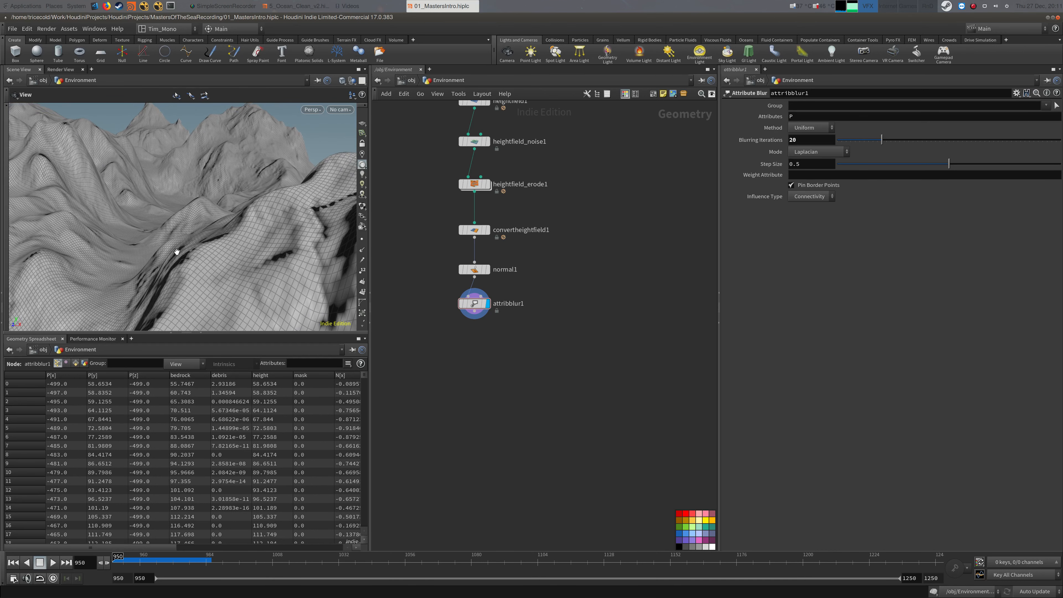
pyautogui.doubleClick(833, 117)
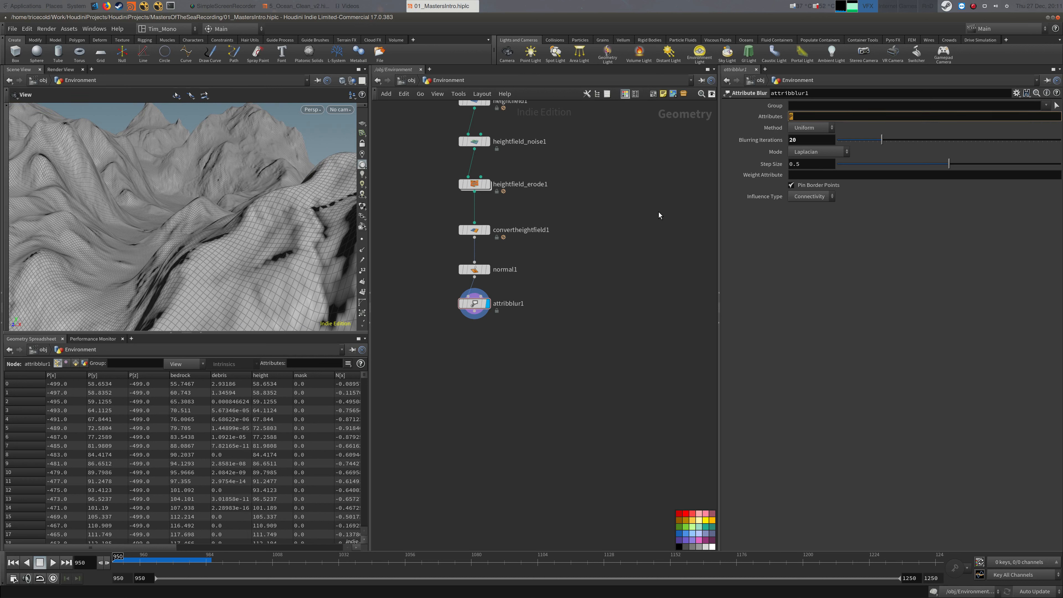
pyautogui.write('N')
pyautogui.press('Return')
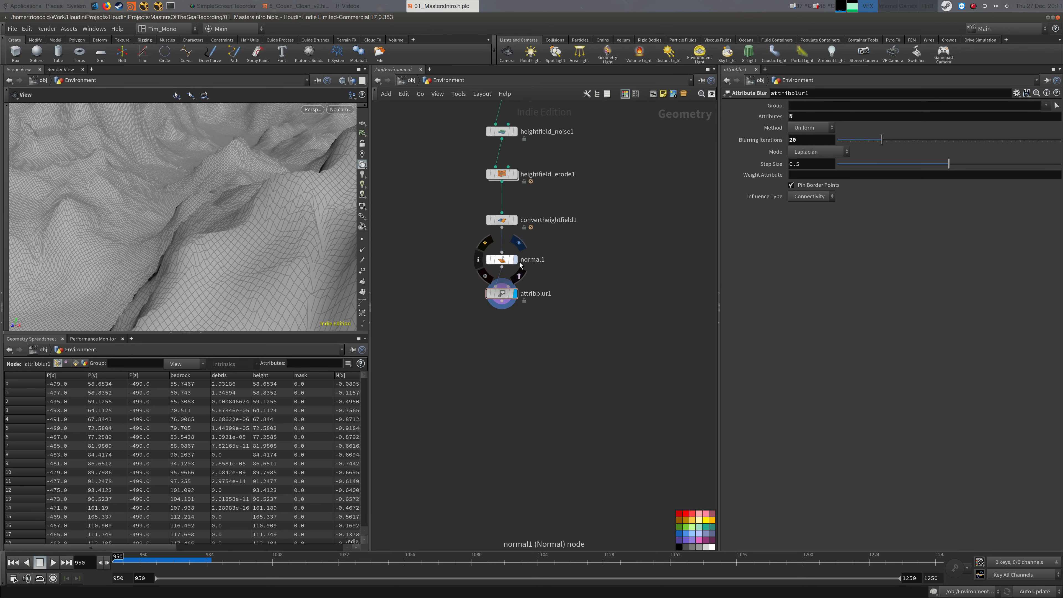
# Check the terrain shading with the Normal node's display toggled against the blurred normals
pyautogui.press('r')
pyautogui.press('r')
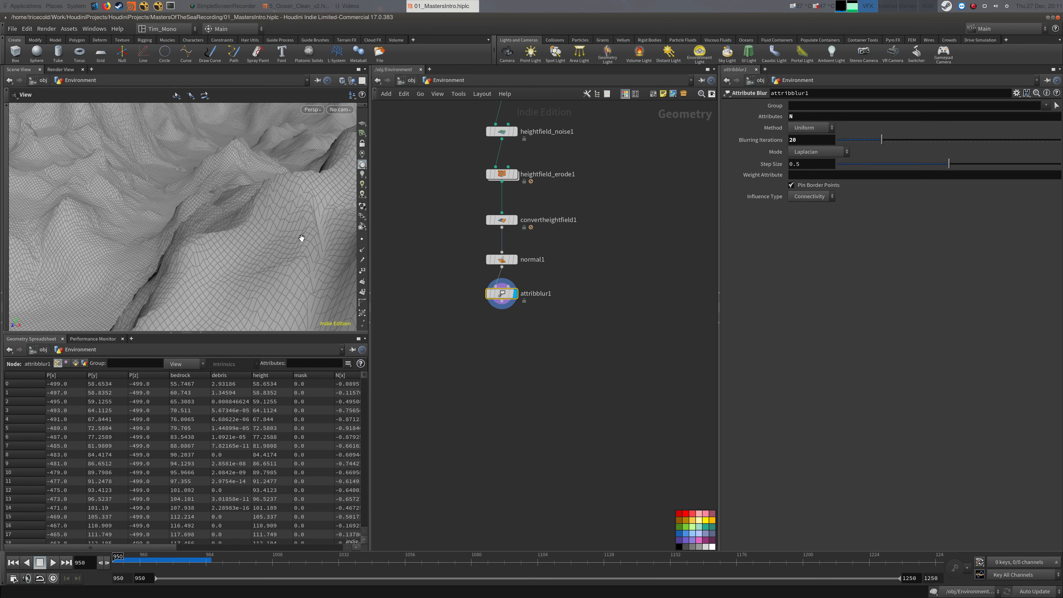
pyautogui.moveTo(272, 241); pyautogui.dragTo(219, 253)
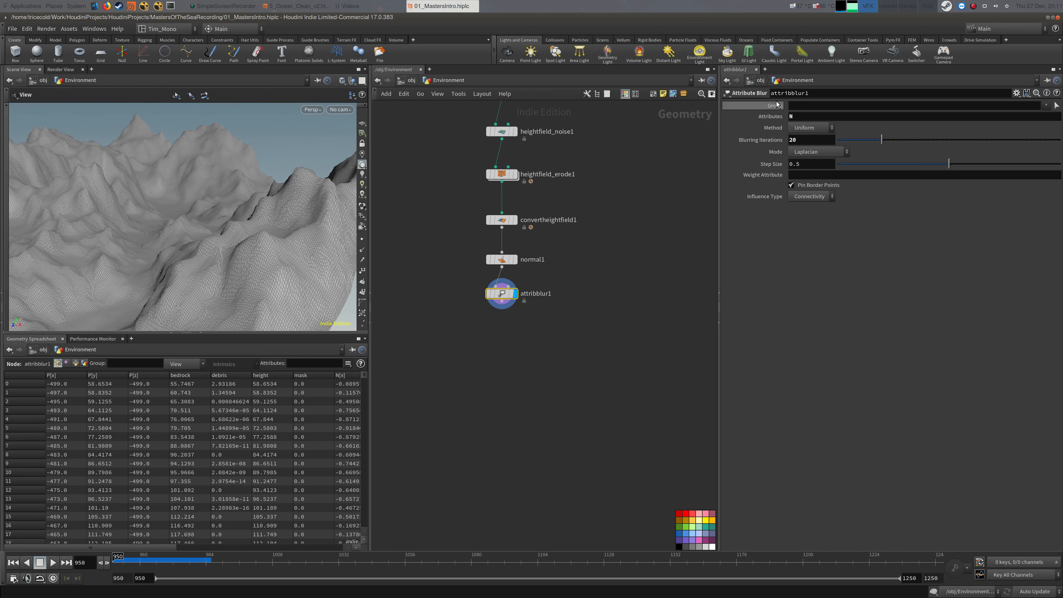
# Add a Point VOP node below the Attribute Blur node, connected to its output and displayed
pyautogui.moveTo(435, 310); pyautogui.dragTo(410, 313, button='middle')
pyautogui.press('Tab')
pyautogui.write('poi')
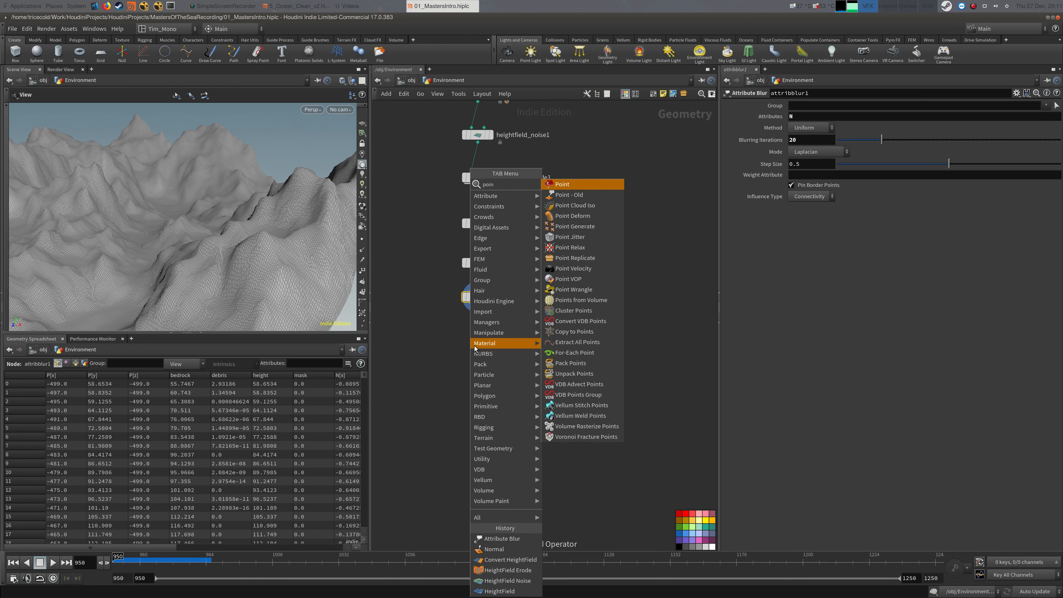
pyautogui.write(' v')
pyautogui.click(594, 204)
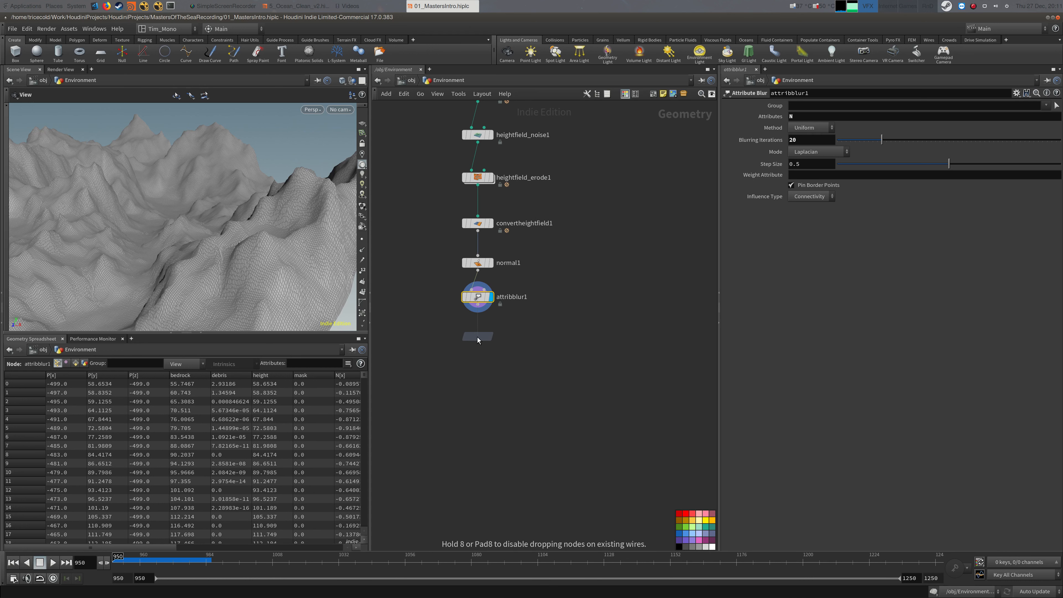
pyautogui.click(478, 338)
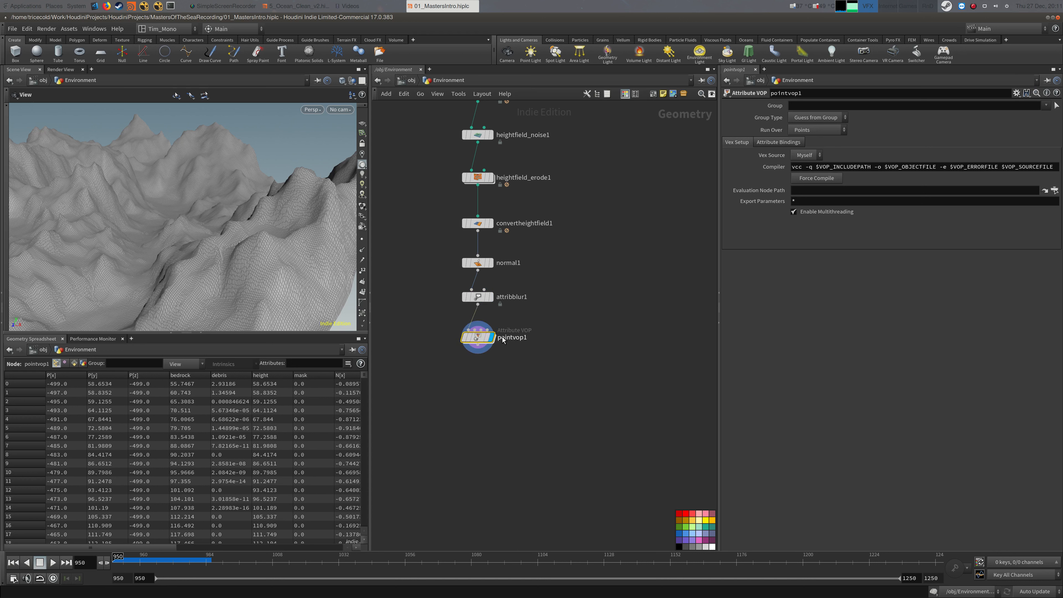
pyautogui.hotkey('alt', 'Tab')
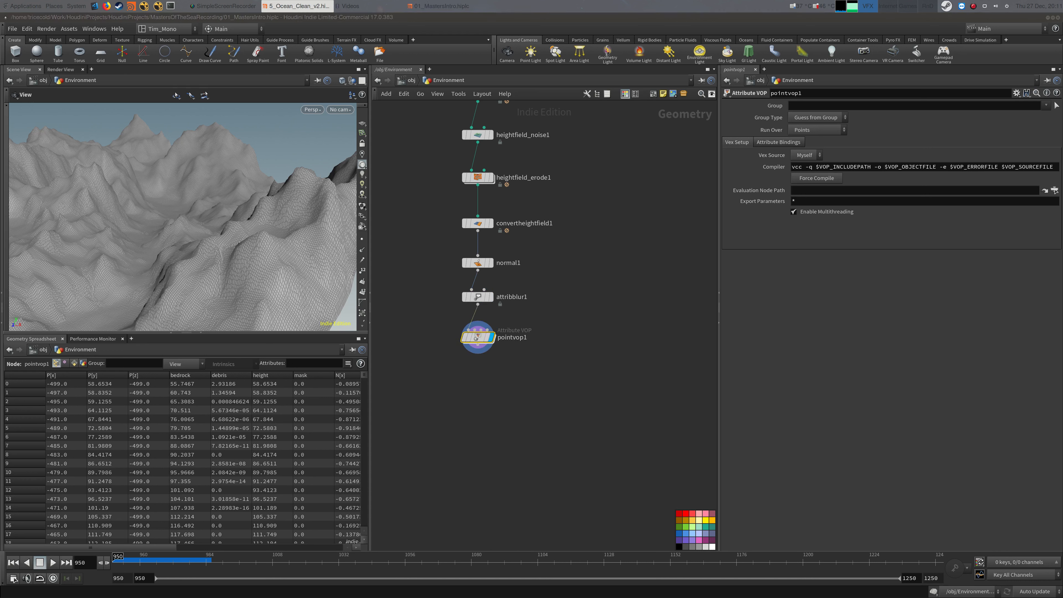
# Rename the Point VOP node to DisplaceGeo
pyautogui.moveTo(568, 361); pyautogui.dragTo(543, 316, button='middle')
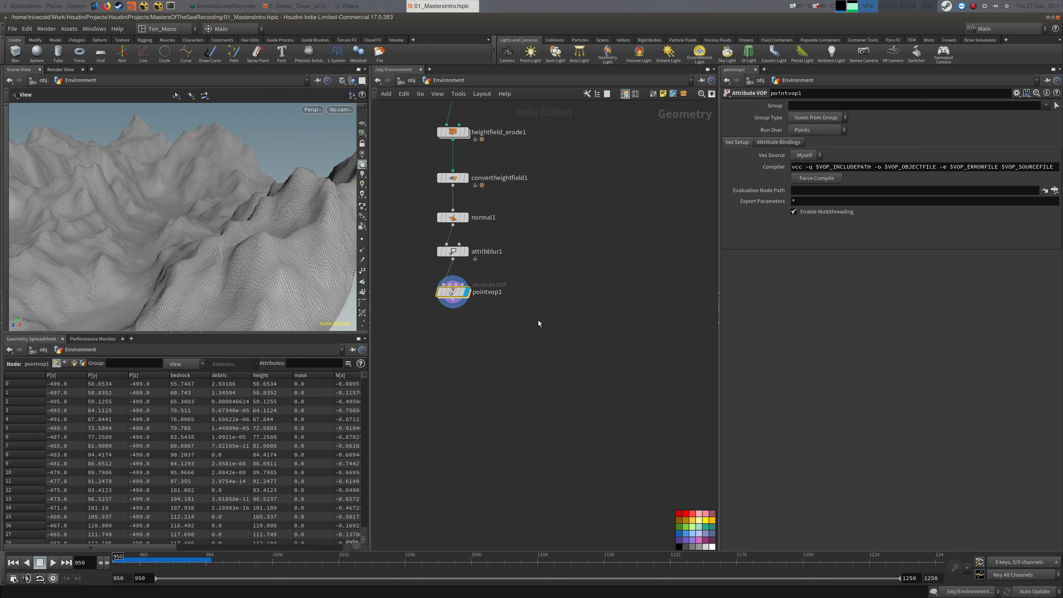
pyautogui.click(483, 293)
pyautogui.hotkey('ctrl', 'a')
pyautogui.write('Displace')
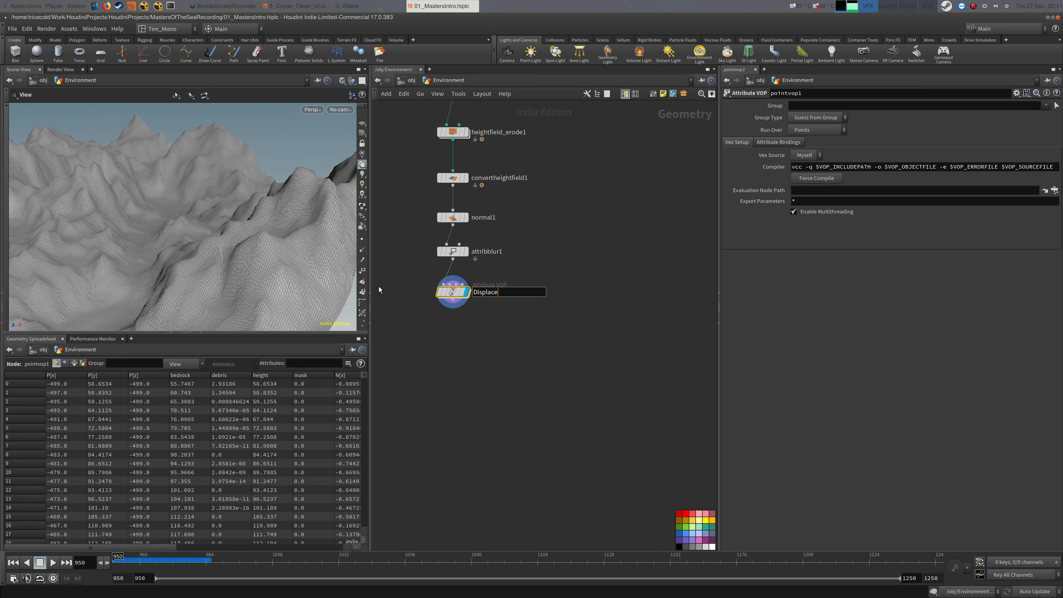
pyautogui.write('Geo')
pyautogui.press('Return')
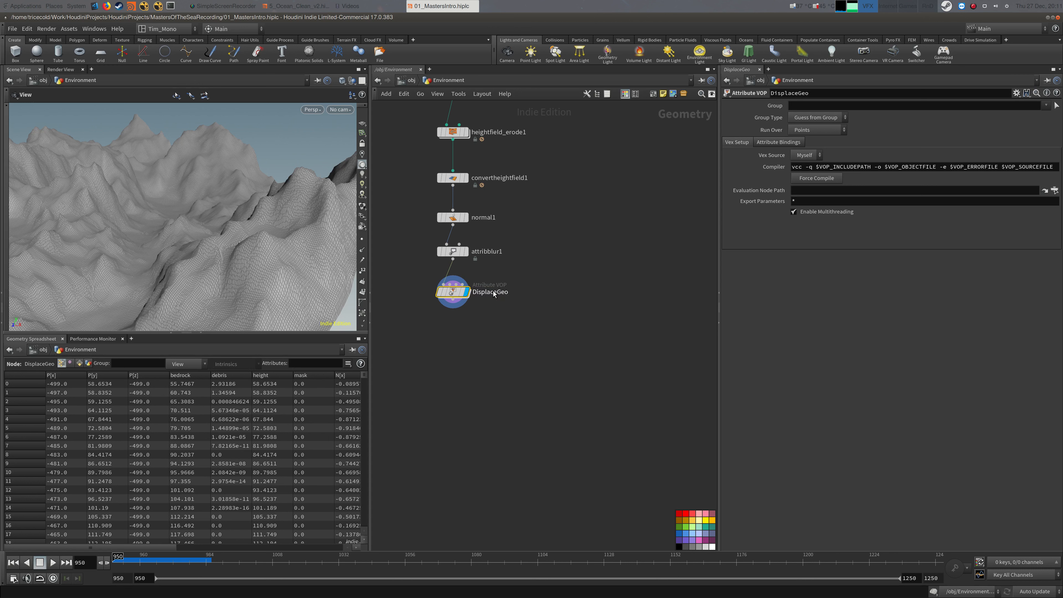
# Enter the DisplaceGeo network and add a Turbulent Noise node between the global parameters and output nodes, spacing the nodes apart
pyautogui.doubleClick(455, 294)
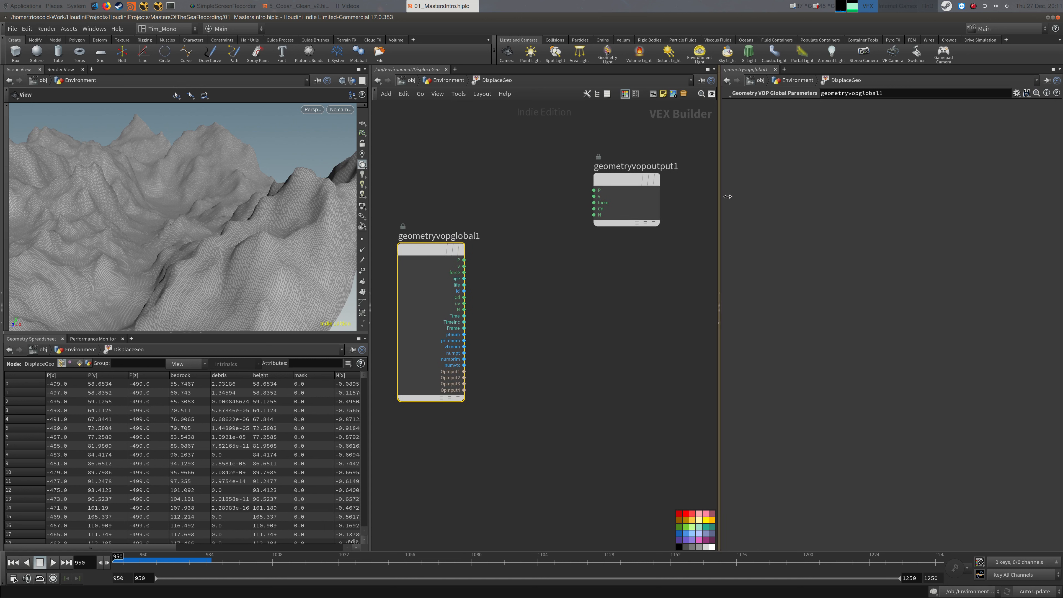
pyautogui.click(974, 6)
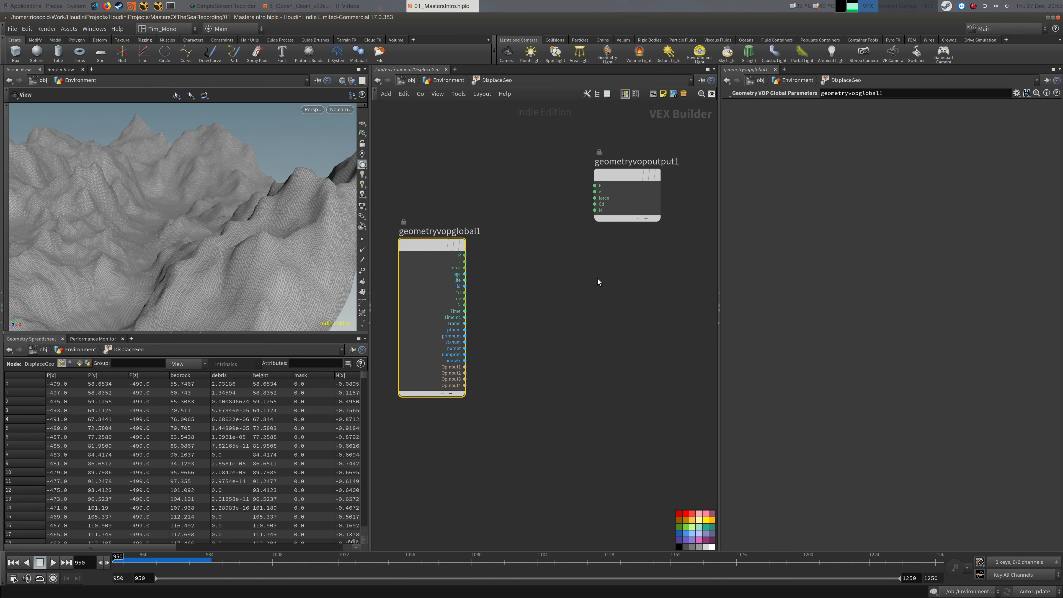
pyautogui.moveTo(184, 193); pyautogui.dragTo(310, 188)
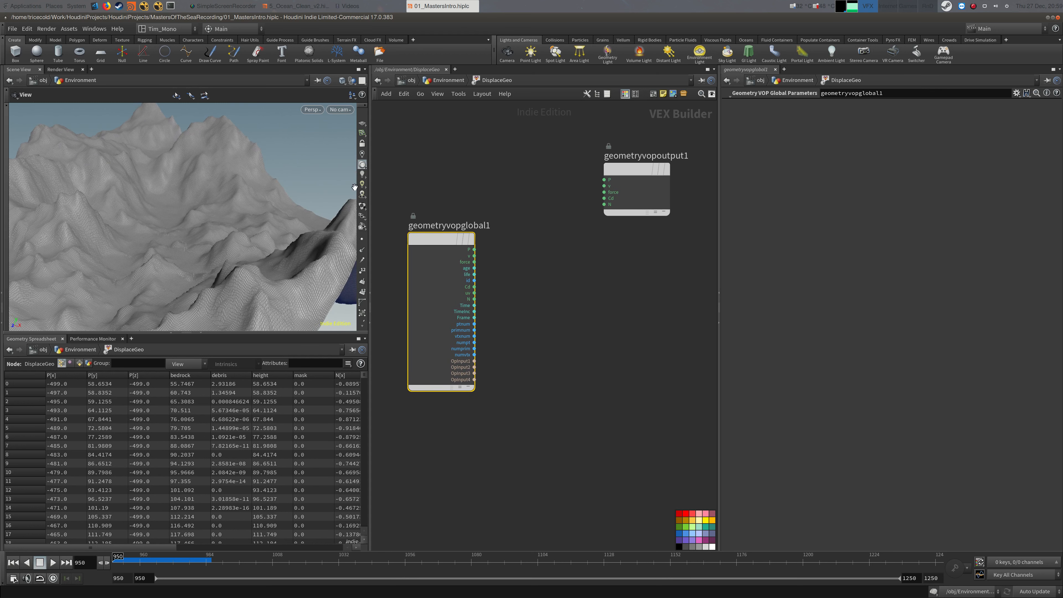
pyautogui.moveTo(609, 154); pyautogui.dragTo(631, 156)
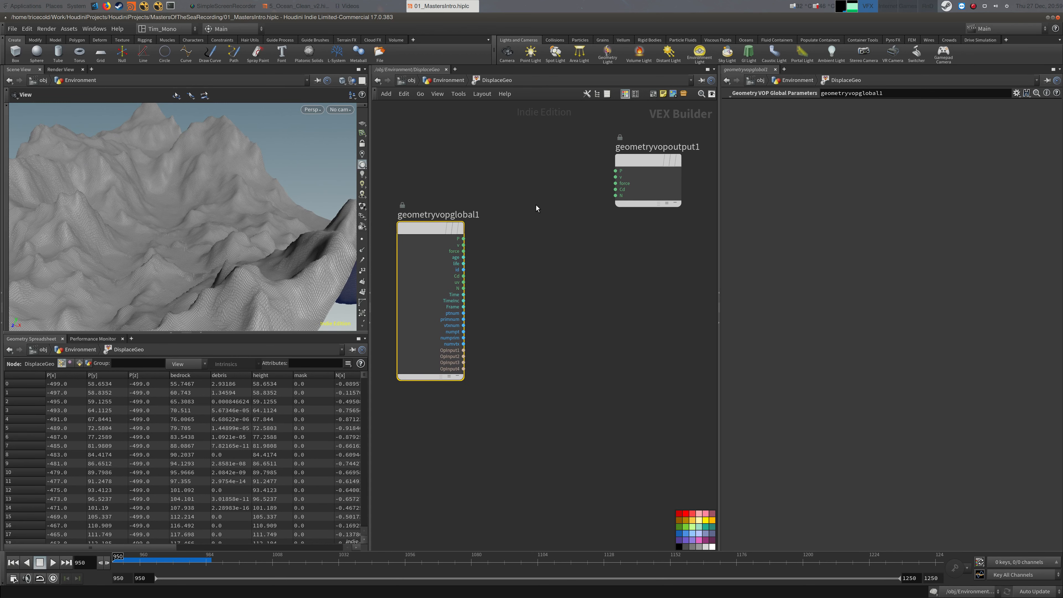
pyautogui.press('Tab')
pyautogui.write('tur')
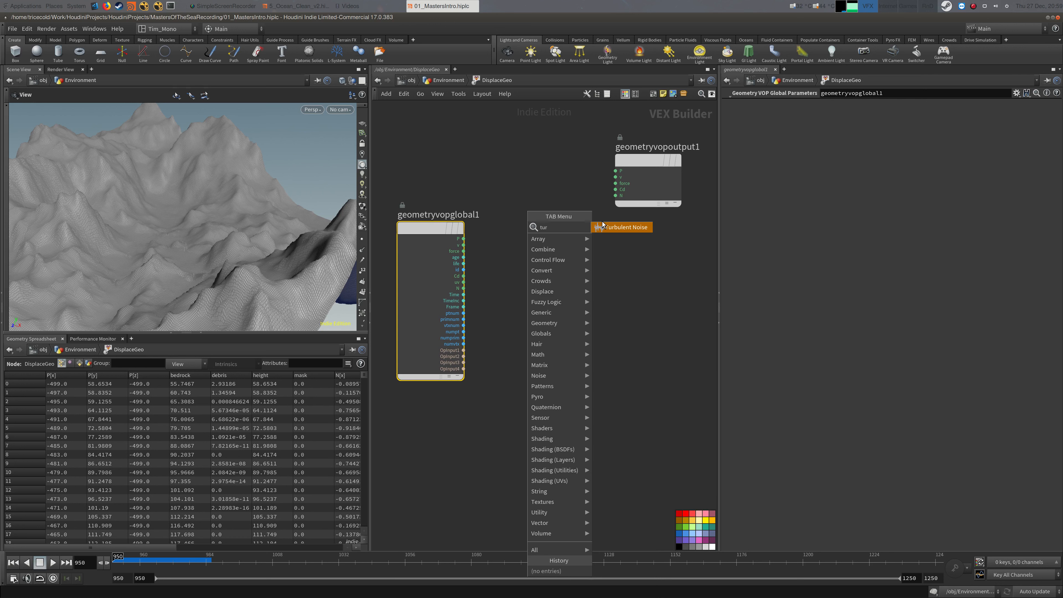
pyautogui.press('Return')
pyautogui.click(552, 212)
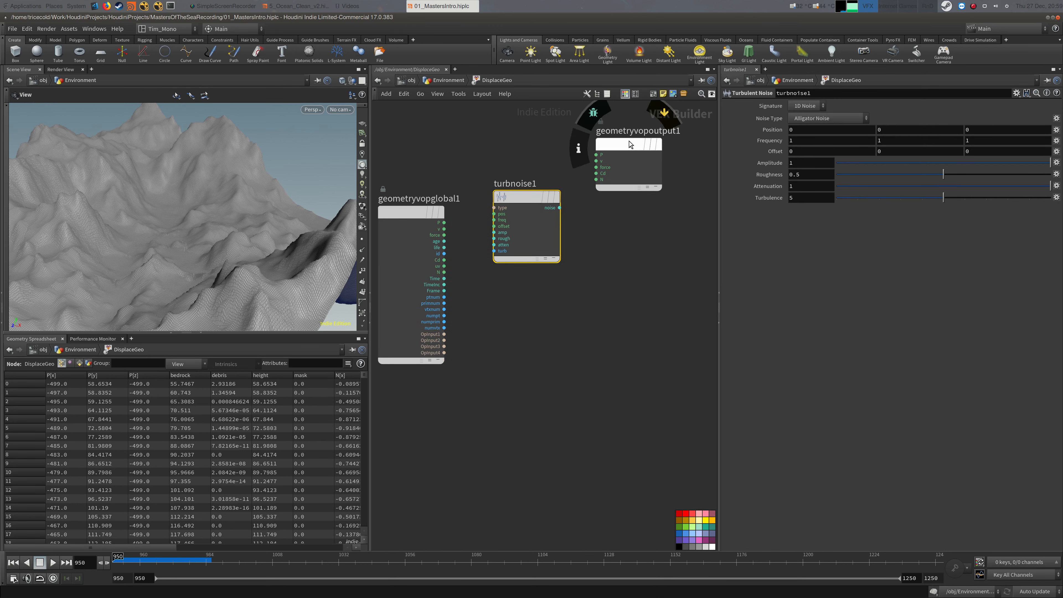
pyautogui.moveTo(629, 144); pyautogui.dragTo(682, 159)
pyautogui.moveTo(534, 194); pyautogui.dragTo(544, 179)
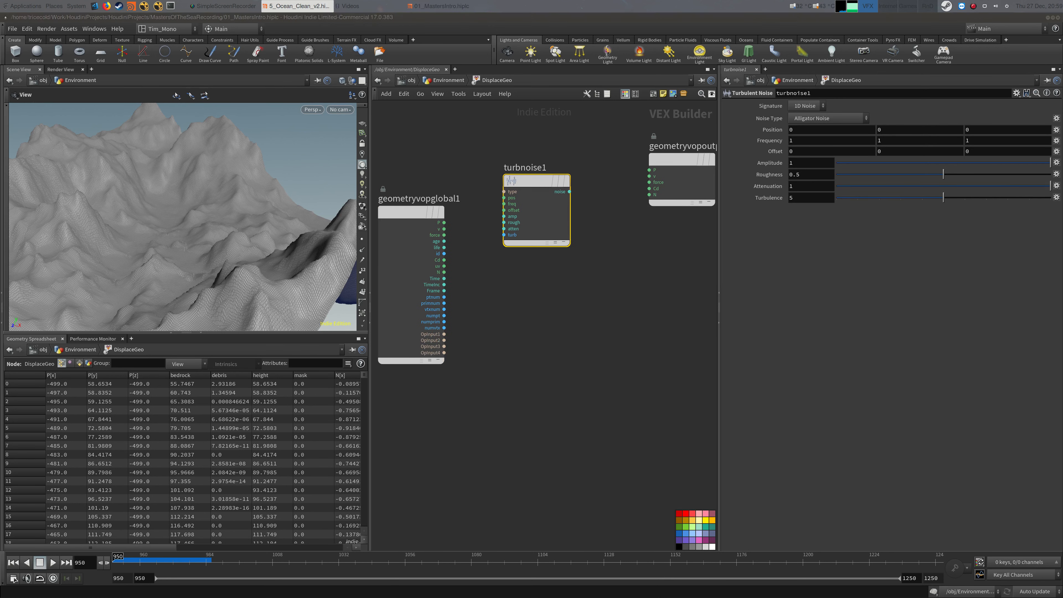
# Set the Turbulent Noise frequency to 0.02, 0.05 and 0.02
pyautogui.click(812, 132)
pyautogui.press('Tab')
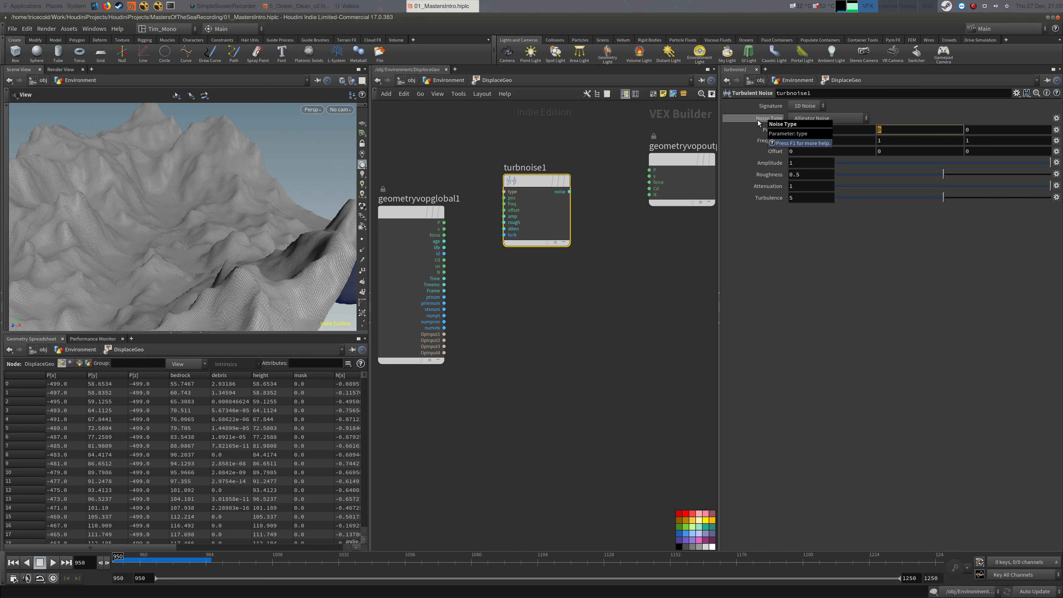
pyautogui.press('Tab')
pyautogui.press('Tab')
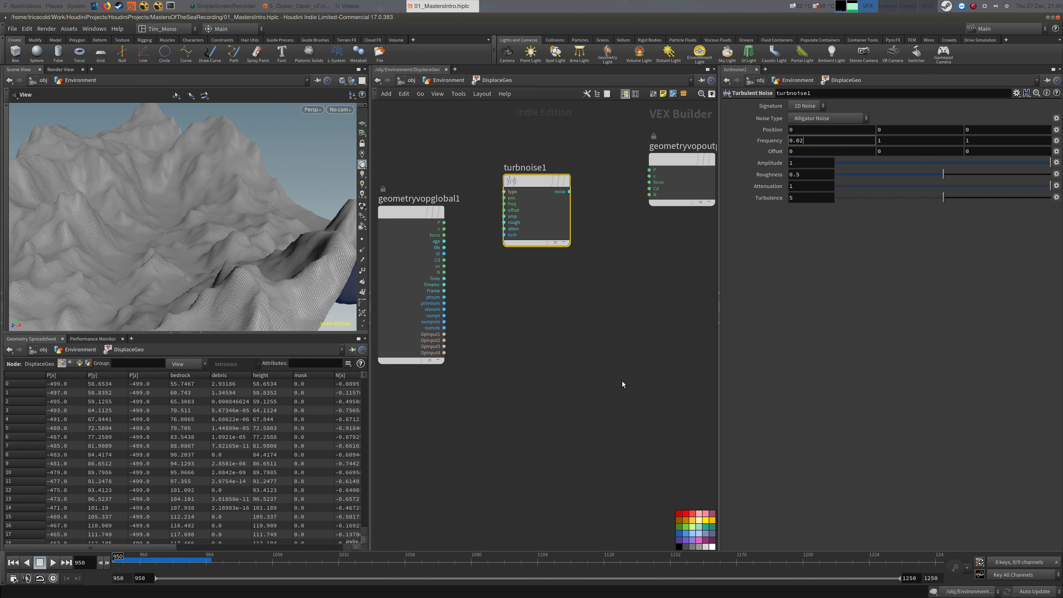
pyautogui.press('Tab')
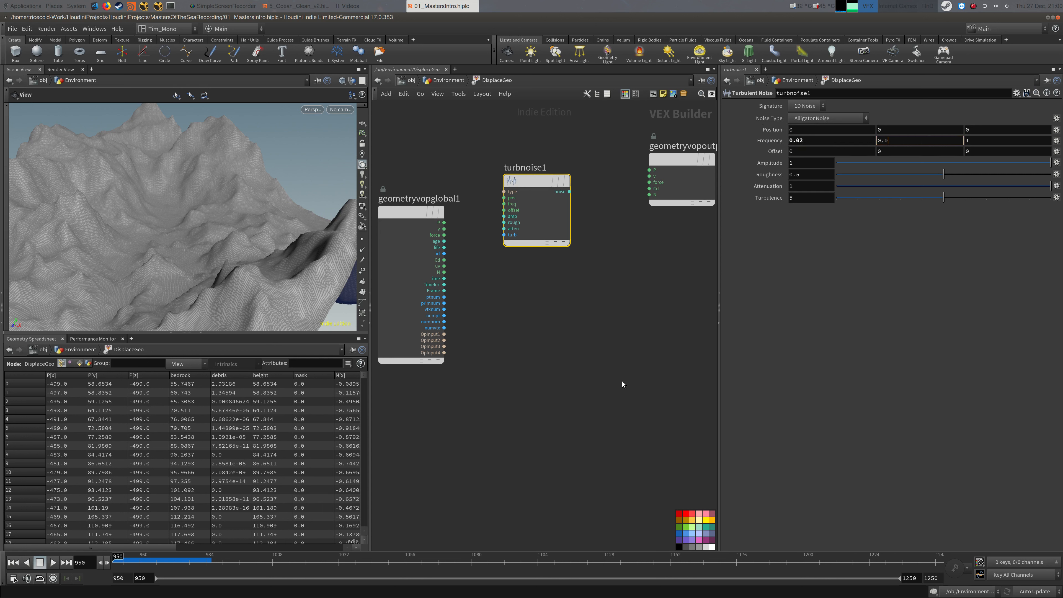
pyautogui.press('Tab')
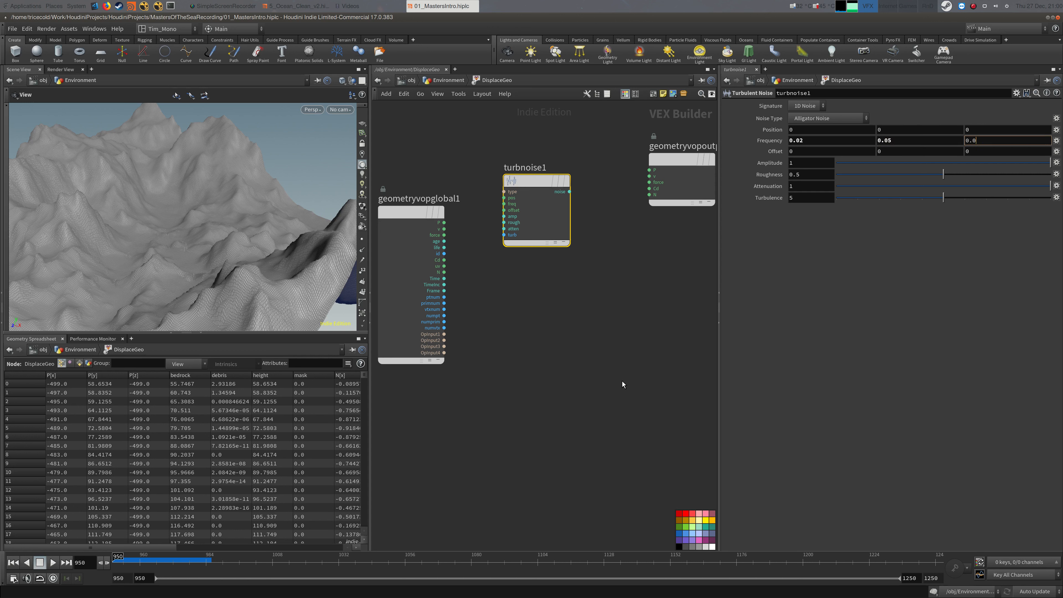
pyautogui.write('0.02')
pyautogui.press('Tab')
# Set the Turbulent Noise roughness to 0.6 and its turbulence to 6
pyautogui.press('Tab')
pyautogui.press('Tab')
pyautogui.press('Tab')
pyautogui.press('Tab')
pyautogui.write('0.6')
pyautogui.press('Tab')
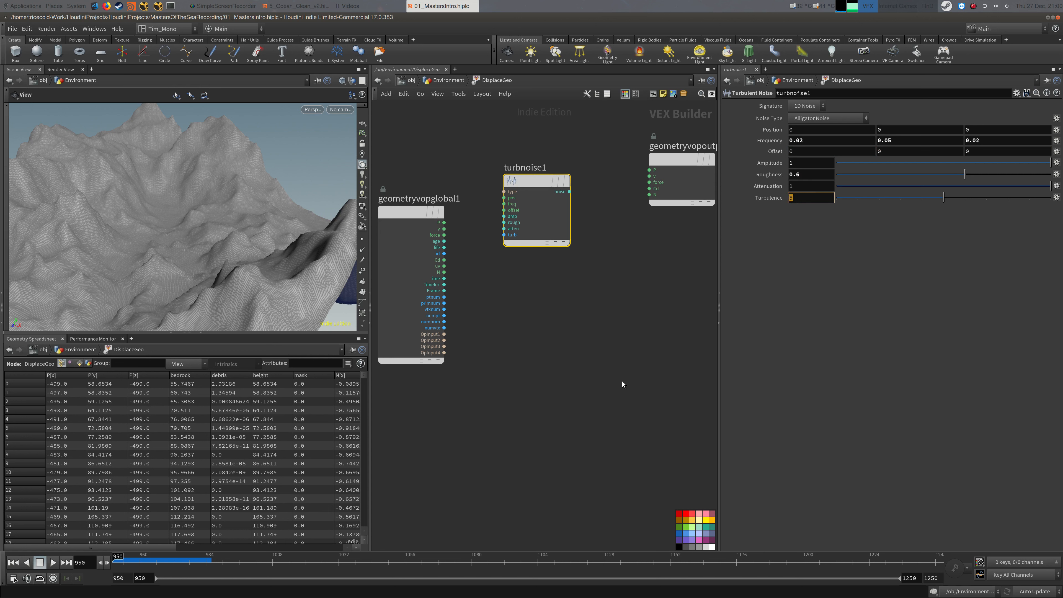
pyautogui.write('6')
pyautogui.press('Tab')
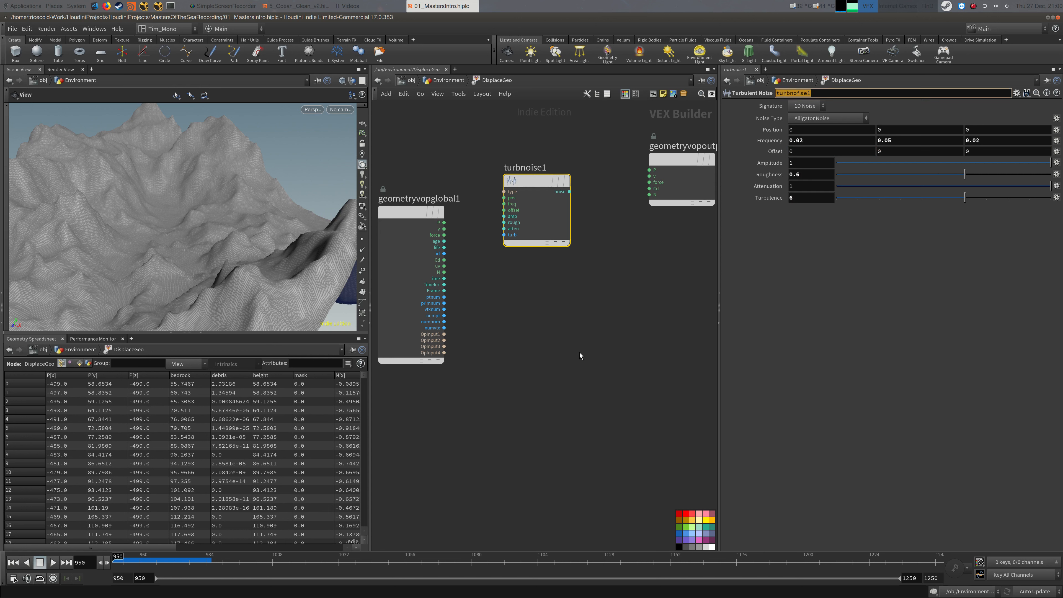
# Wire the global P output into the Turbulent Noise pos input and widen the network editor area
pyautogui.click(444, 222)
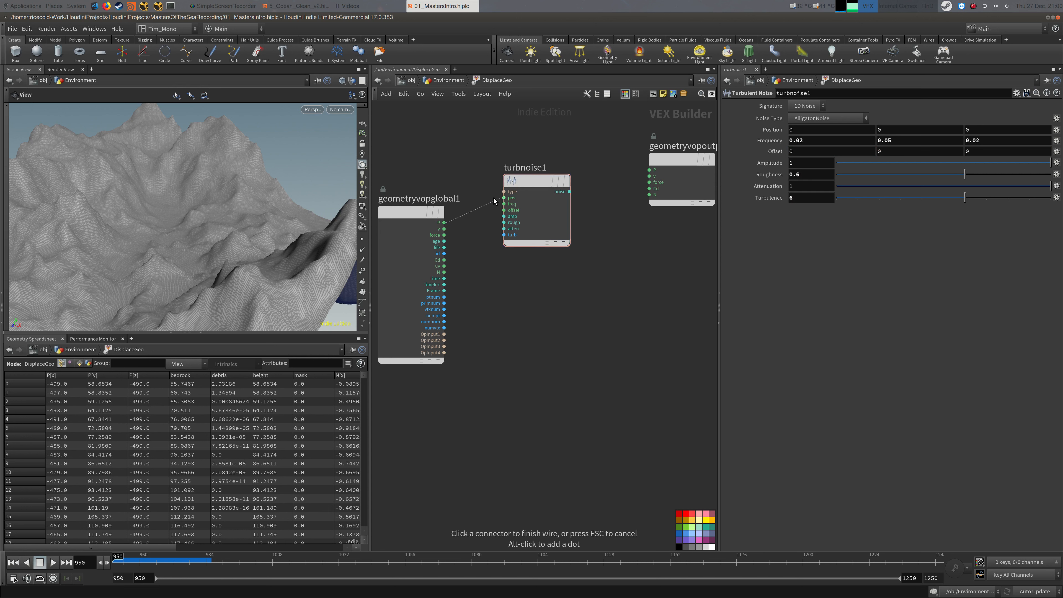
pyautogui.click(504, 198)
pyautogui.moveTo(612, 299); pyautogui.dragTo(637, 249, button='middle')
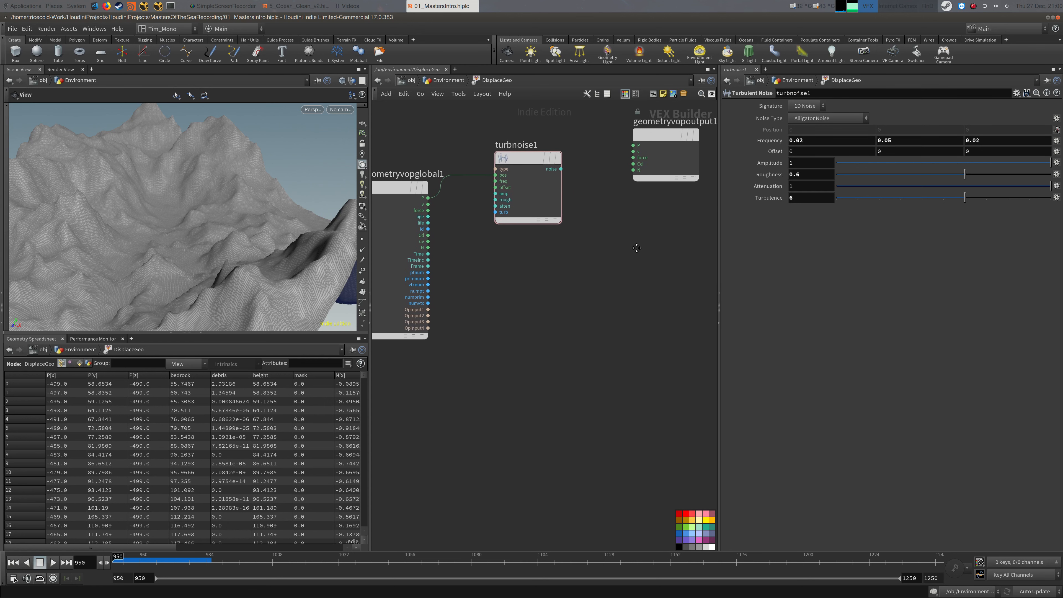
pyautogui.scroll(-3, 636, 248)
pyautogui.moveTo(371, 258); pyautogui.dragTo(323, 261)
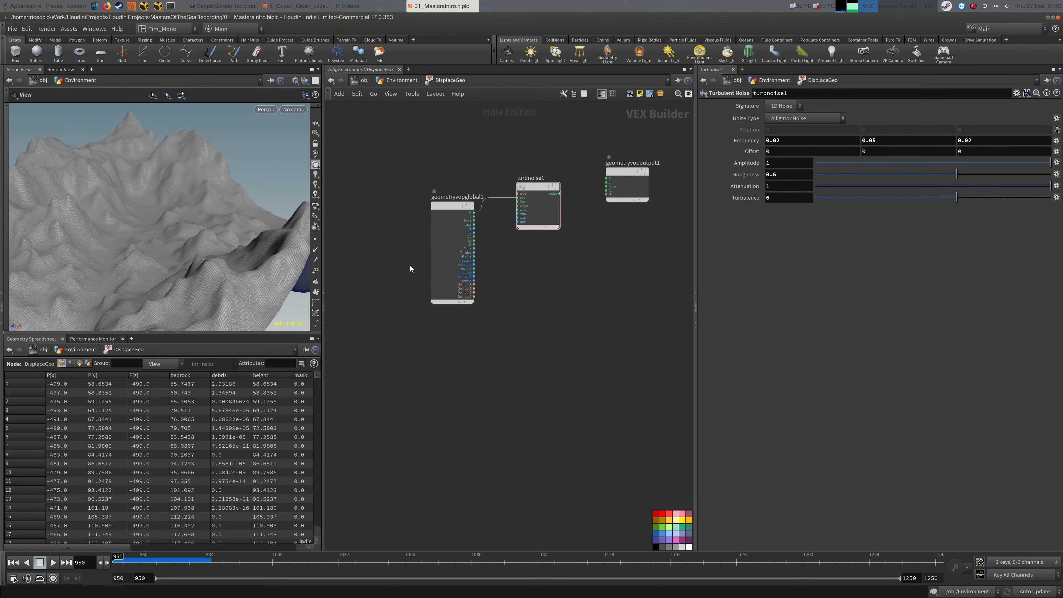
# Add a Fit Range node between the Turbulent Noise and output nodes and wire the noise output into its val input
pyautogui.moveTo(563, 310); pyautogui.dragTo(536, 307, button='middle')
pyautogui.moveTo(578, 183); pyautogui.dragTo(628, 187)
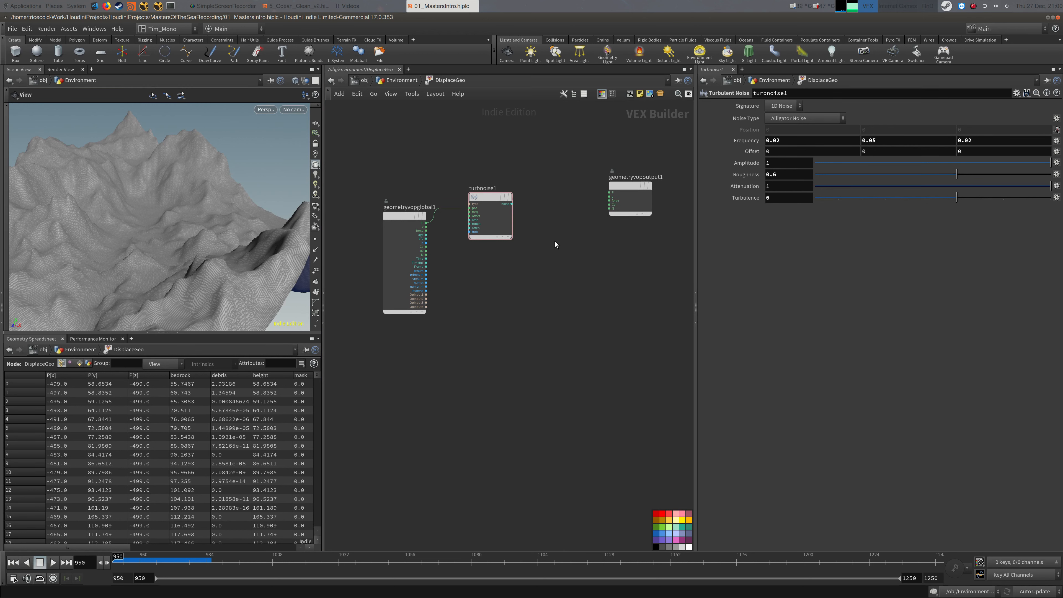
pyautogui.moveTo(556, 241); pyautogui.dragTo(553, 250, button='middle')
pyautogui.press('Tab')
pyautogui.write('fit')
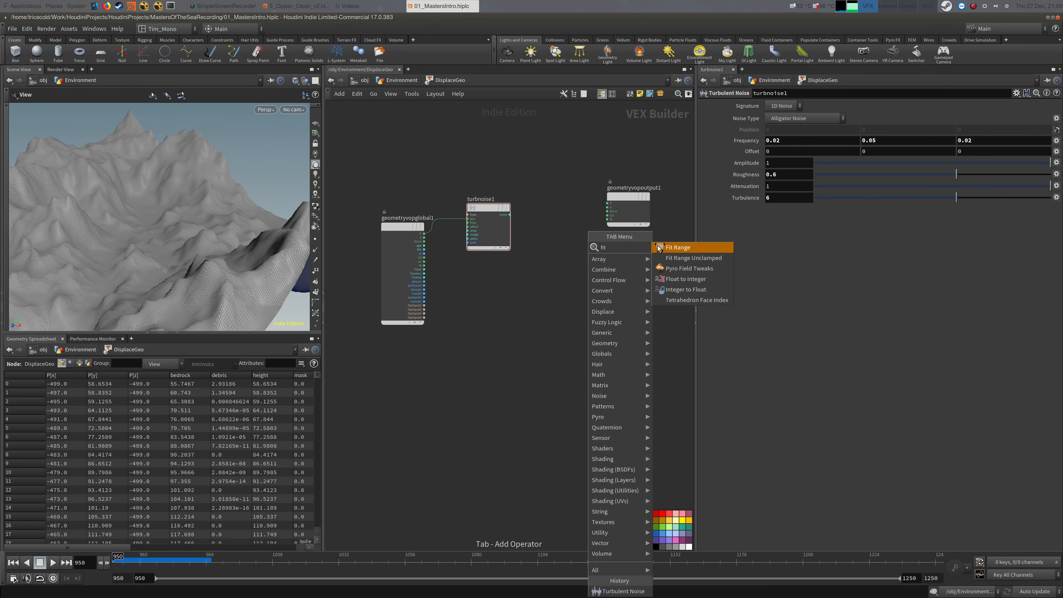
pyautogui.press('Return')
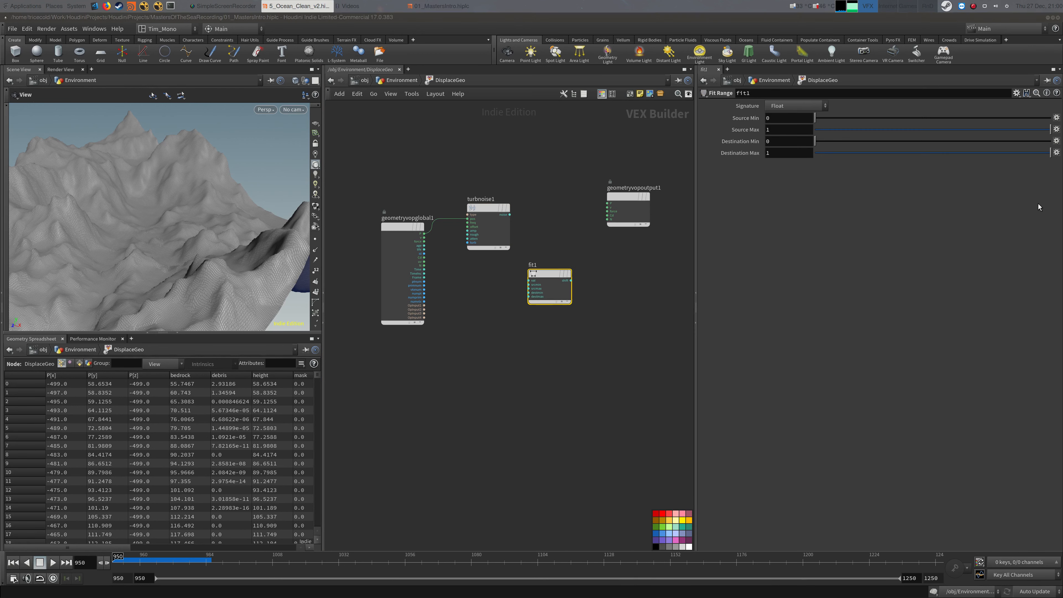
pyautogui.moveTo(558, 274); pyautogui.dragTo(569, 255)
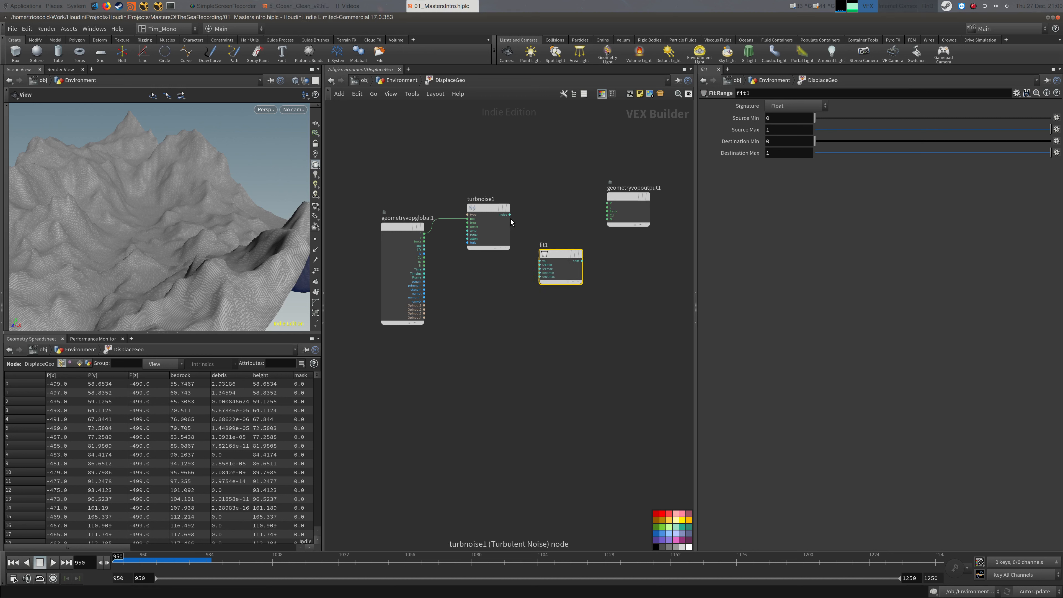
pyautogui.click(510, 214)
pyautogui.click(540, 260)
# Set the Fit Range node's Source Min to 0.05 and Source Max to 0.5
pyautogui.click(790, 119)
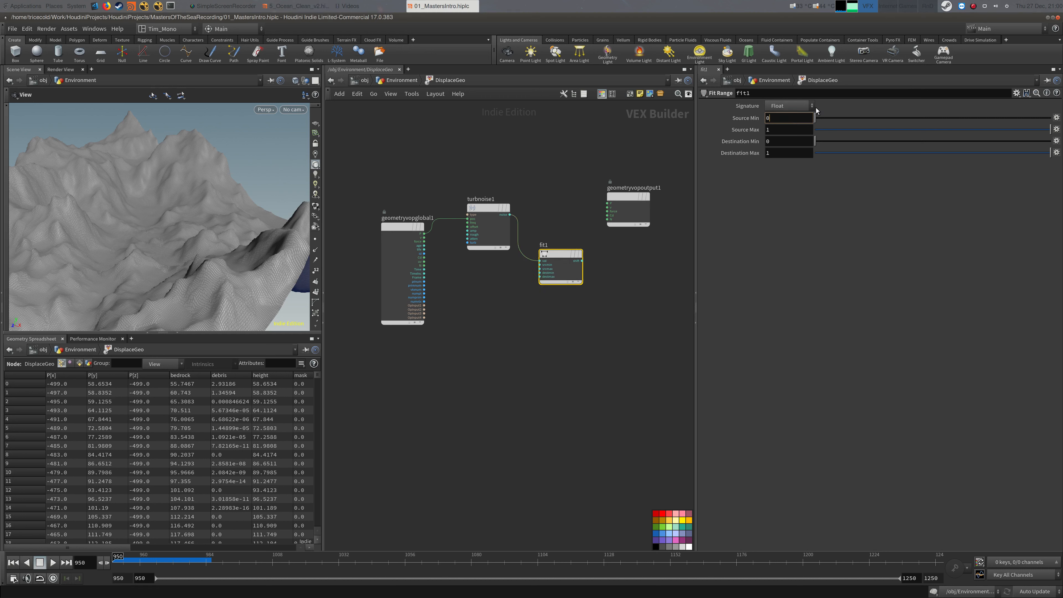
pyautogui.write('.05')
pyautogui.press('Tab')
pyautogui.write('0.5')
pyautogui.press('Tab')
# Detach the Fit Range node from the Turbulent Noise and spread the Fit Range and output nodes farther apart
pyautogui.moveTo(561, 255); pyautogui.dragTo(572, 278)
pyautogui.moveTo(604, 260); pyautogui.dragTo(590, 256, button='middle')
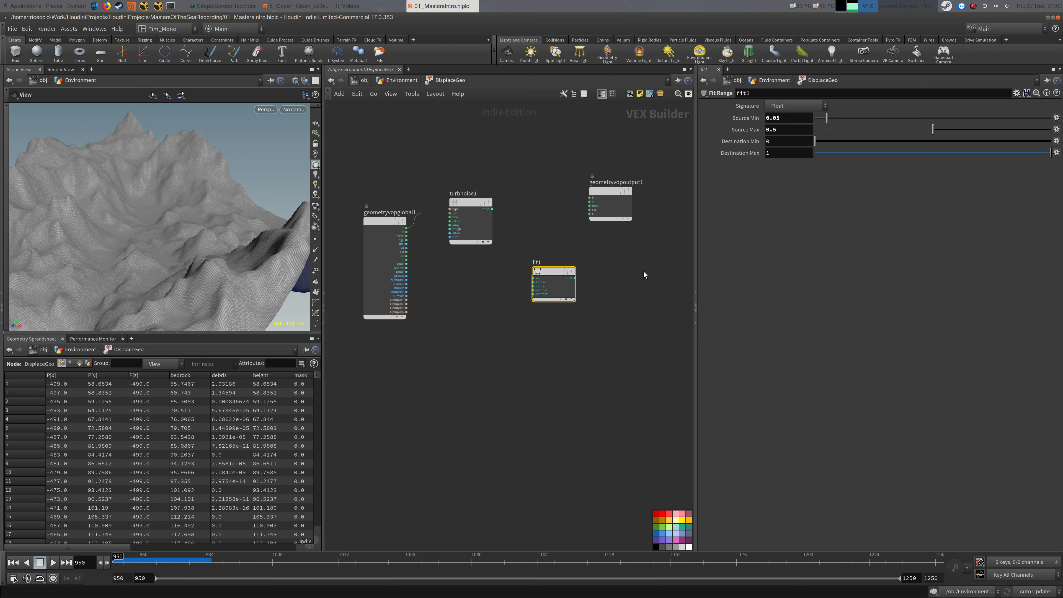
pyautogui.moveTo(644, 272); pyautogui.dragTo(556, 269, button='middle')
pyautogui.moveTo(557, 189); pyautogui.dragTo(583, 188)
pyautogui.moveTo(446, 228); pyautogui.dragTo(477, 224, button='middle')
pyautogui.moveTo(497, 264); pyautogui.dragTo(503, 271)
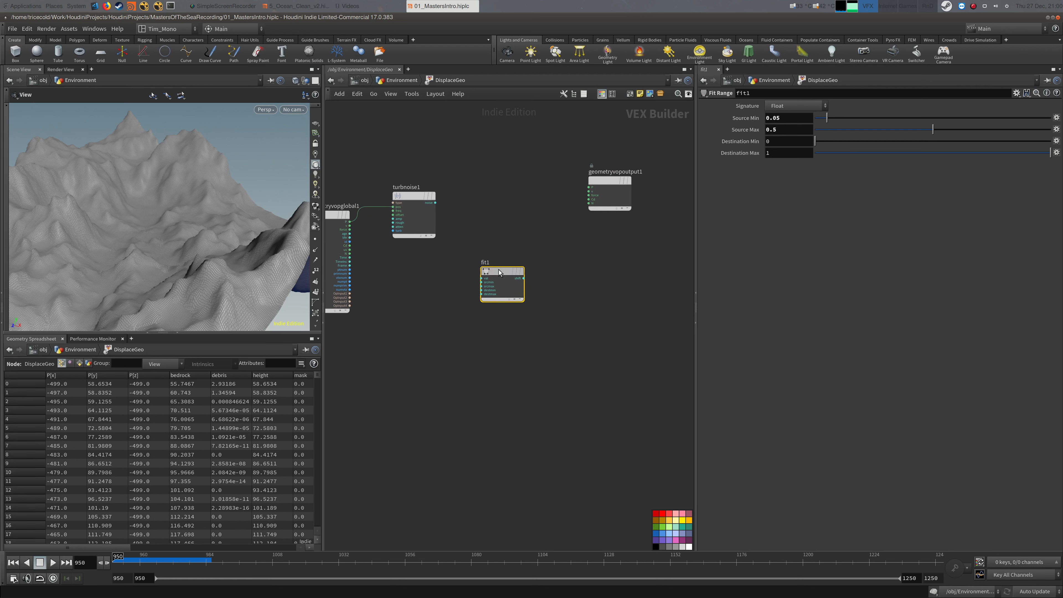
pyautogui.moveTo(516, 234); pyautogui.dragTo(504, 221, button='middle')
# Add a Displace Along Normal node below the geometry output node
pyautogui.press('Tab')
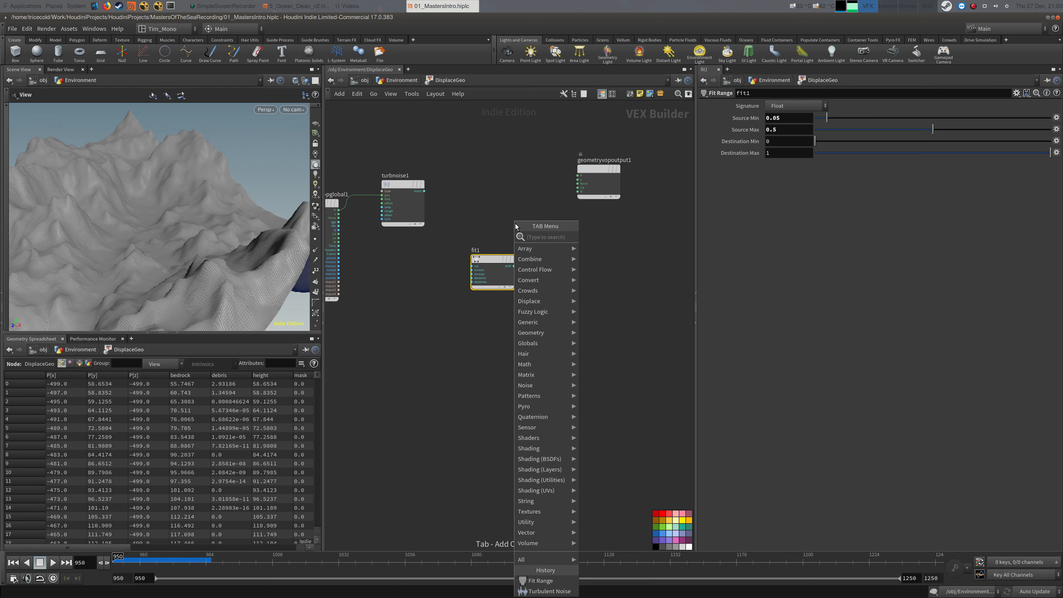
pyautogui.write('displ')
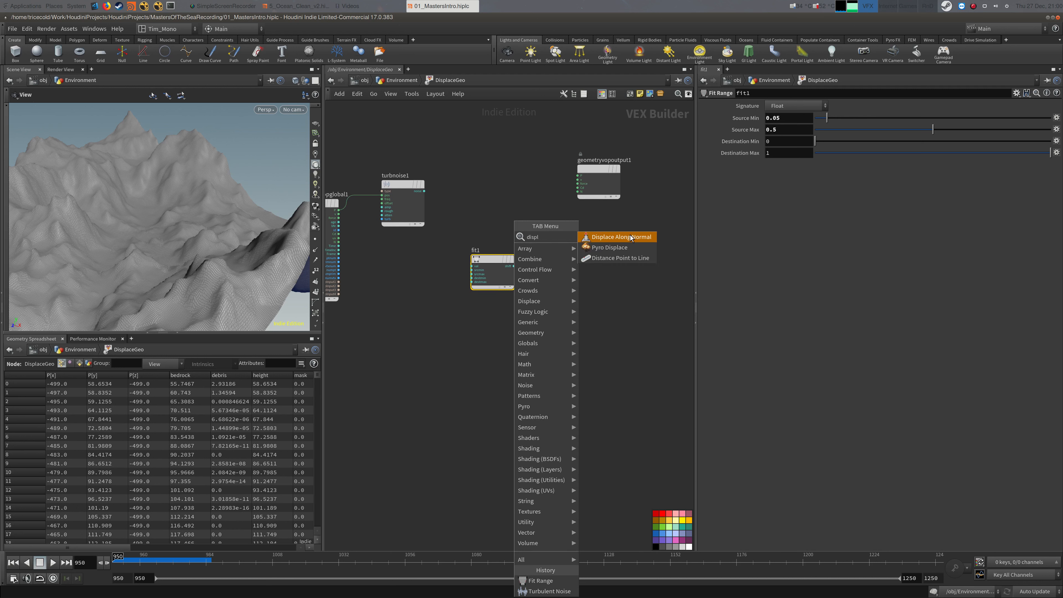
pyautogui.click(630, 237)
pyautogui.click(611, 256)
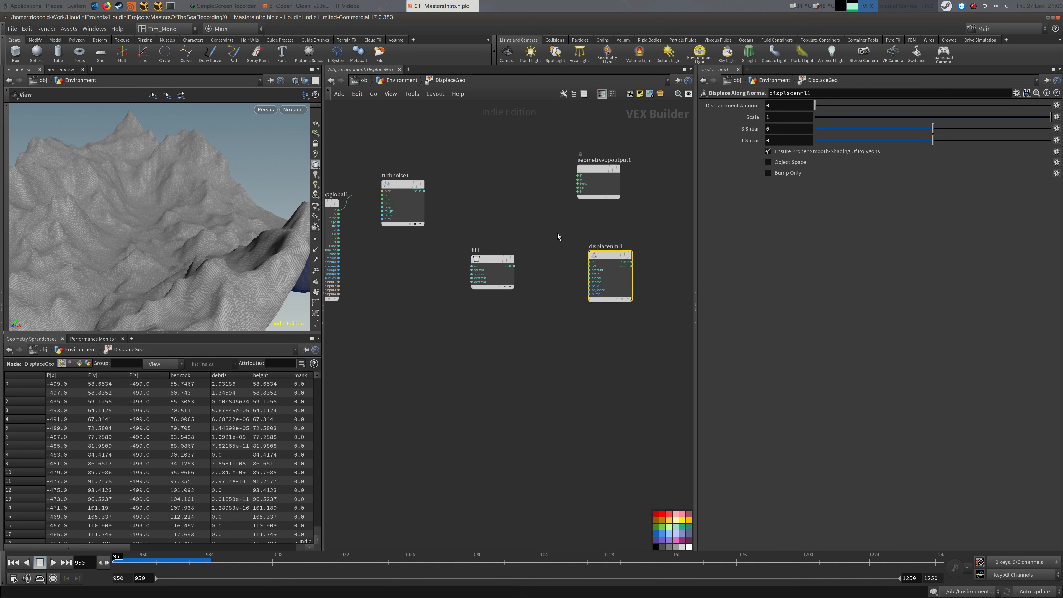
# Wire the Turbulent Noise output into the Displace Along Normal amount input and move the unused Fit Range node above the wire
pyautogui.click(418, 187)
pyautogui.click(583, 266)
pyautogui.moveTo(486, 255); pyautogui.dragTo(492, 146)
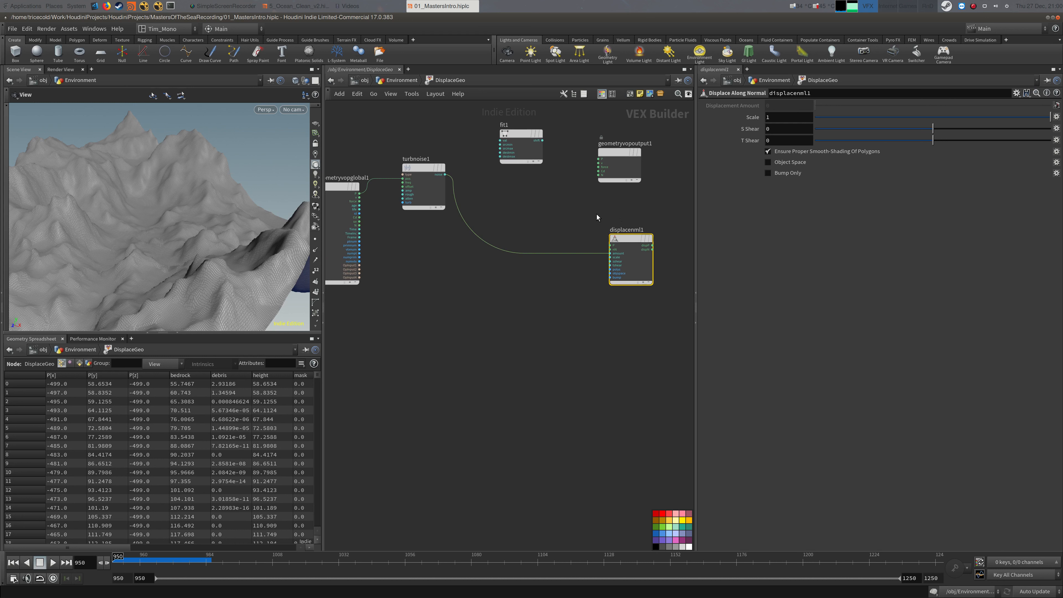
pyautogui.hotkey('alt', 'Tab')
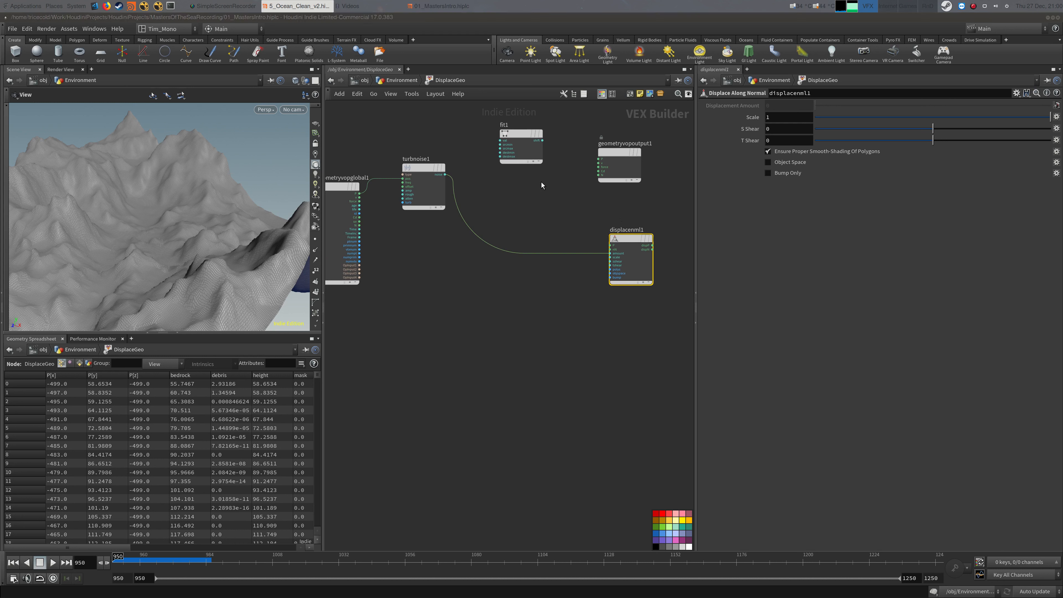
# Wire the displaced position output of Displace Along Normal into the geometry output's P input and move the output node farther away
pyautogui.moveTo(557, 208); pyautogui.dragTo(477, 216, button='middle')
pyautogui.click(573, 254)
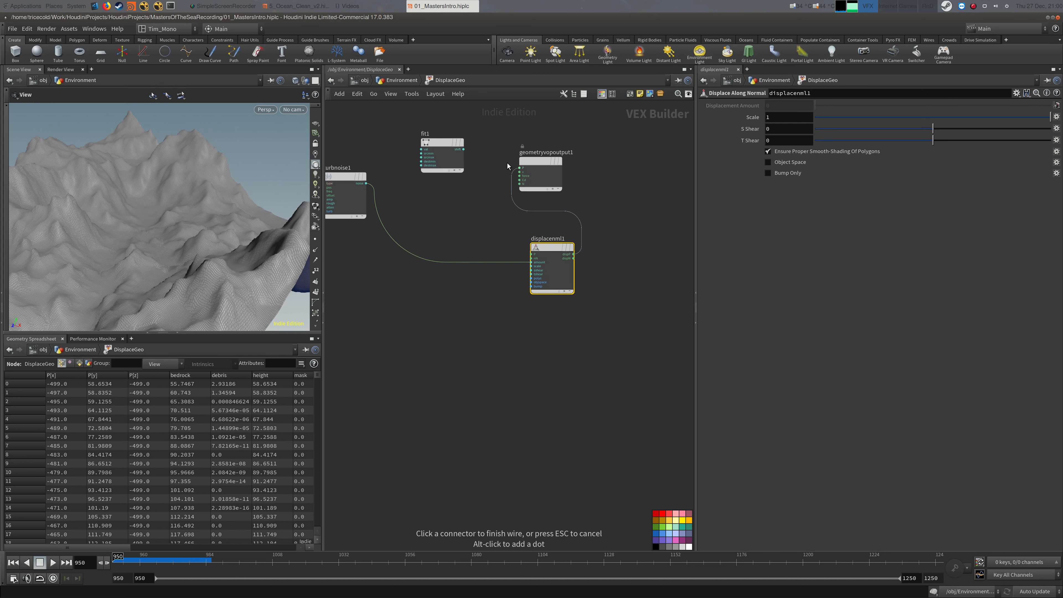
pyautogui.click(520, 168)
pyautogui.moveTo(540, 163); pyautogui.dragTo(637, 177)
pyautogui.moveTo(518, 204); pyautogui.dragTo(571, 191, button='middle')
pyautogui.scroll(-3, 561, 194)
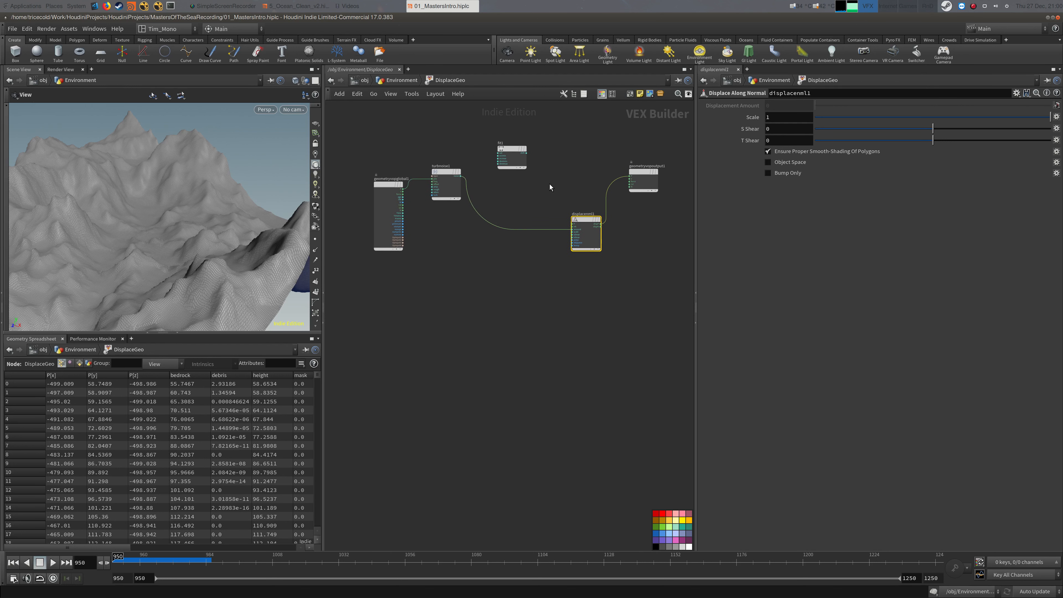
# Return to the Environment network and add a Normal node directly below DisplaceGeo
pyautogui.click(389, 84)
pyautogui.doubleClick(418, 293)
pyautogui.click(398, 83)
pyautogui.scroll(5, 485, 301)
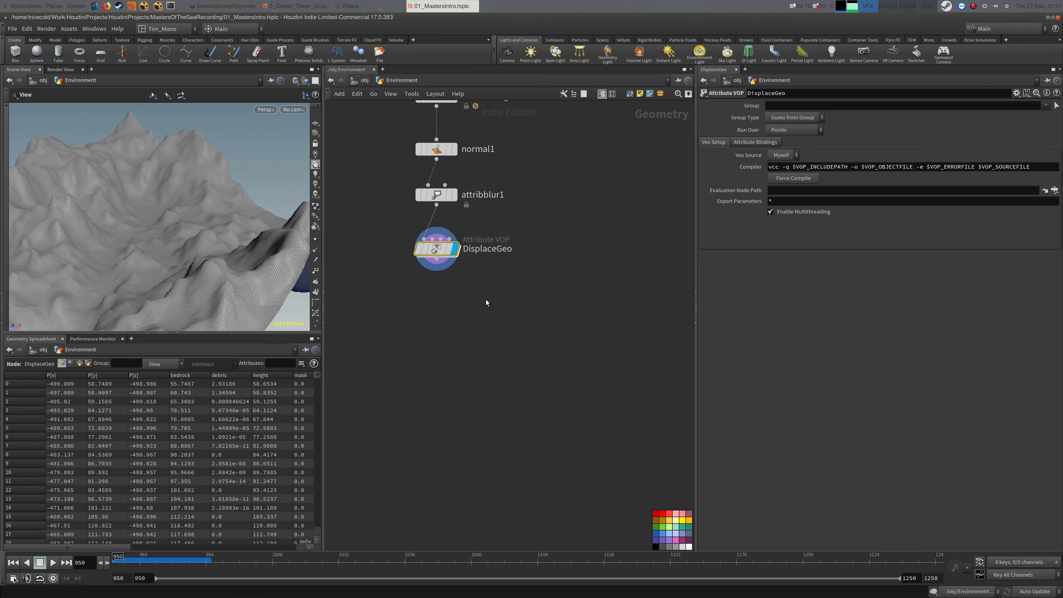
pyautogui.press('Tab')
pyautogui.write('nor')
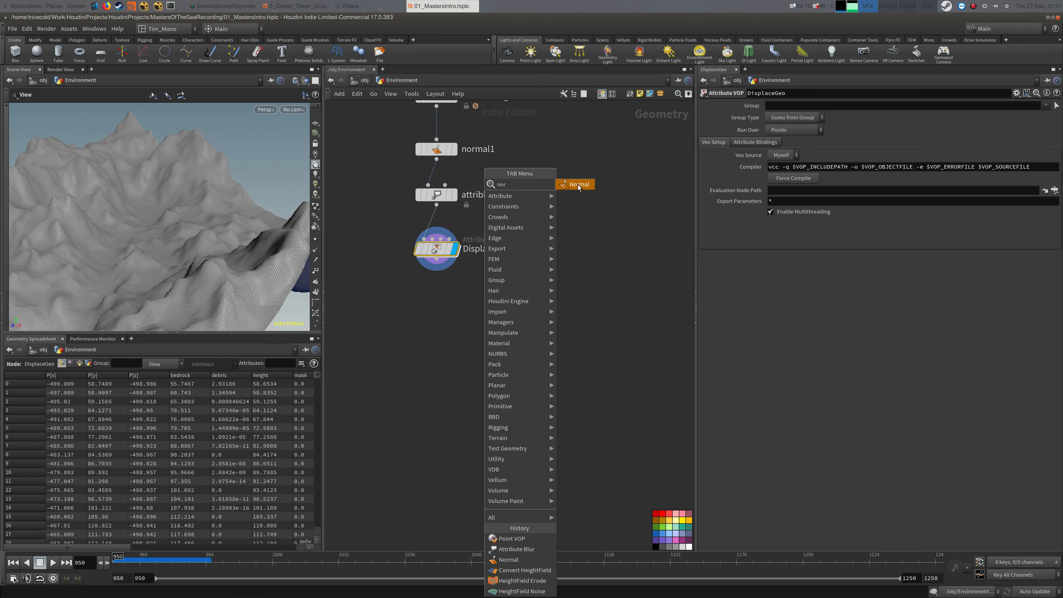
pyautogui.click(577, 185)
pyautogui.click(442, 303)
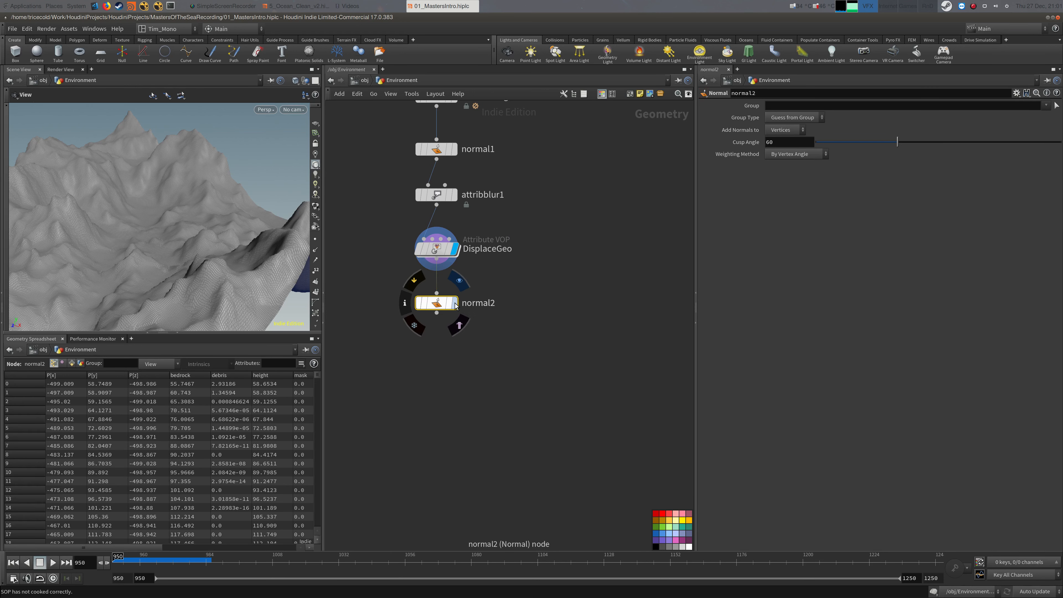
# Display the new Normal node's result and set Add Normals to Points
pyautogui.click(784, 130)
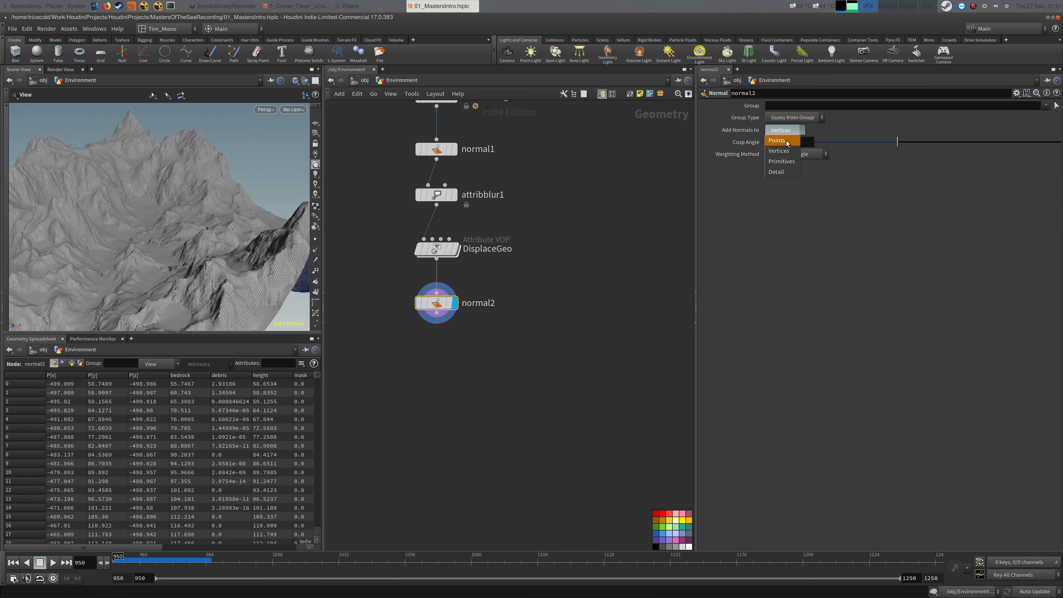
pyautogui.click(781, 132)
pyautogui.moveTo(512, 211); pyautogui.dragTo(527, 201, button='middle')
pyautogui.moveTo(198, 224); pyautogui.dragTo(221, 231)
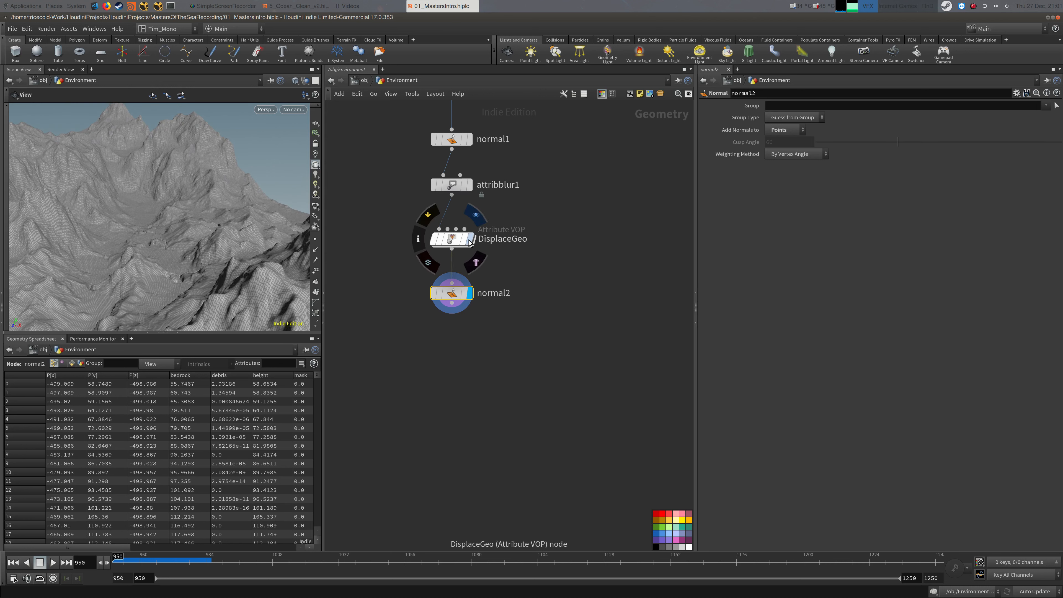
# Enter the DisplaceGeo network again and view the displaced mountains from closer up
pyautogui.doubleClick(454, 240)
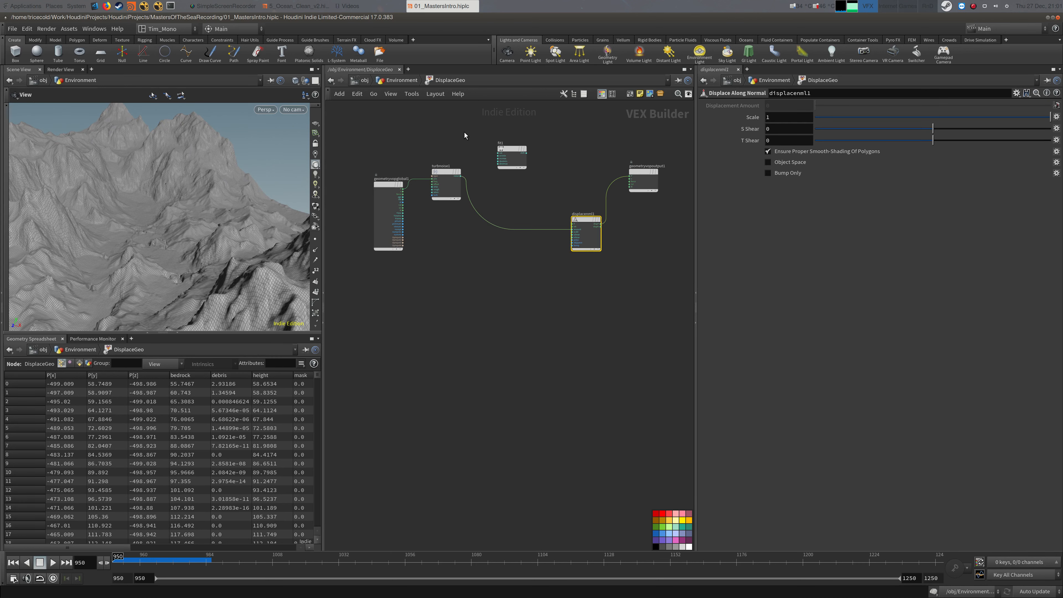
pyautogui.hotkey('alt', 'Tab')
pyautogui.moveTo(207, 277); pyautogui.dragTo(213, 243)
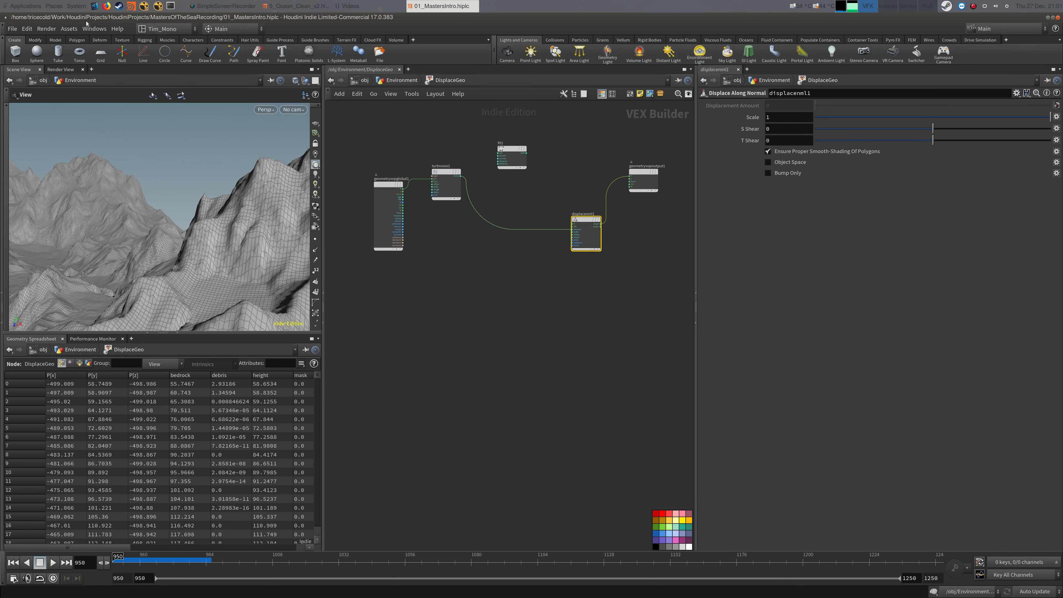
# Switch to Firefox and open the Masters of The Sea - Studio Oriented Trailer video on Vimeo
pyautogui.click(107, 6)
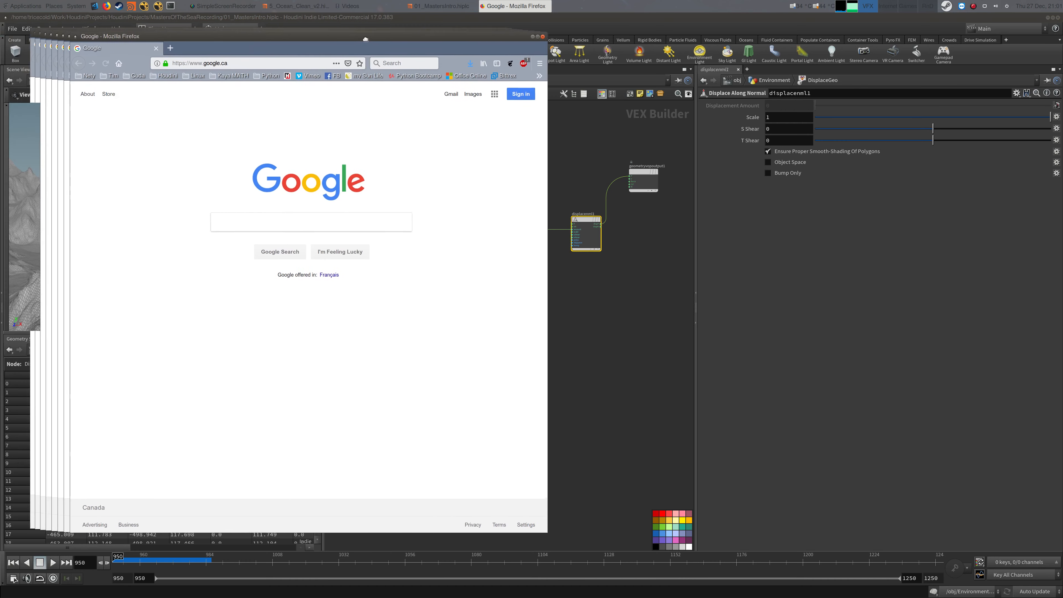
pyautogui.click(402, 85)
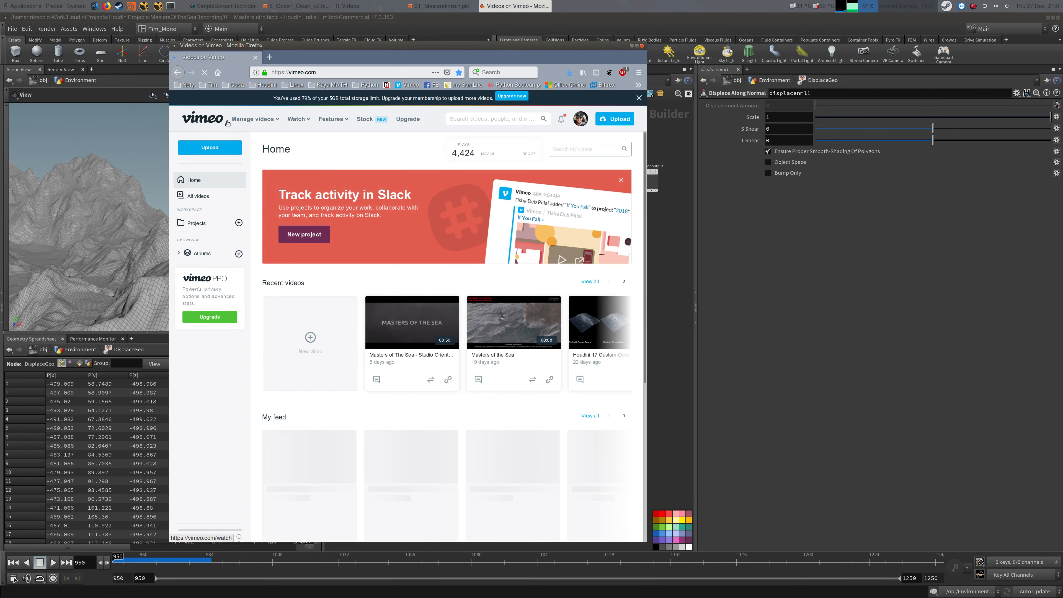
pyautogui.click(574, 122)
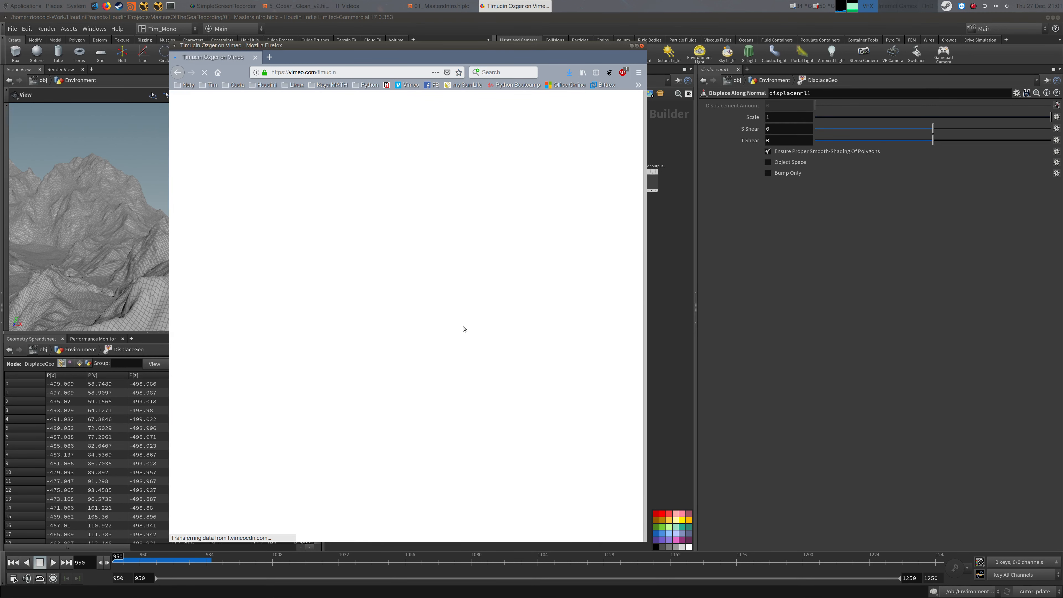
pyautogui.click(460, 397)
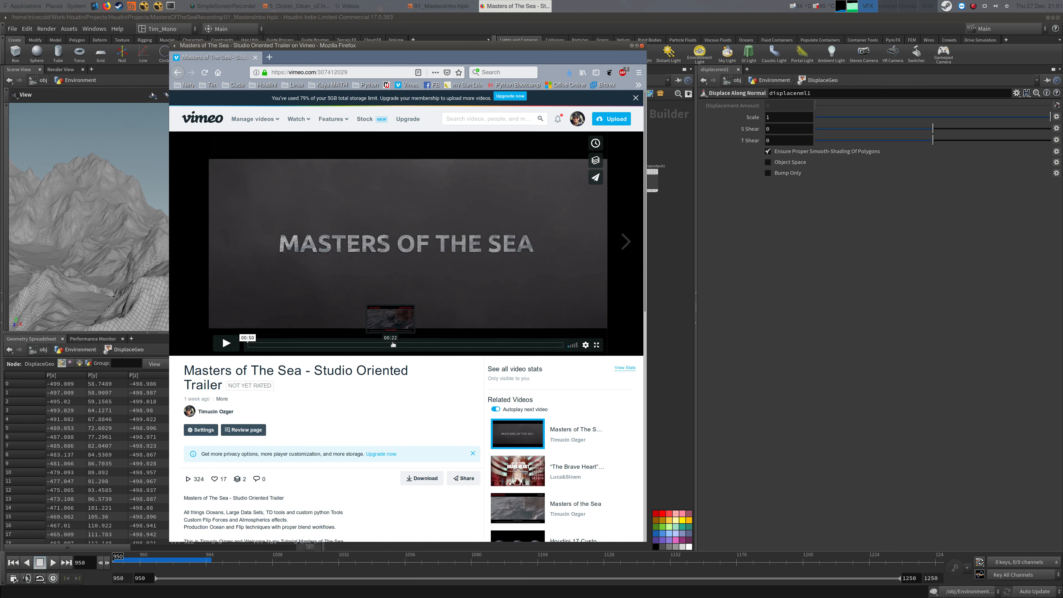
# Examine the displaced rock wall shots between about 00:26 and 00:30 of the trailer, and close the browser
pyautogui.click(417, 344)
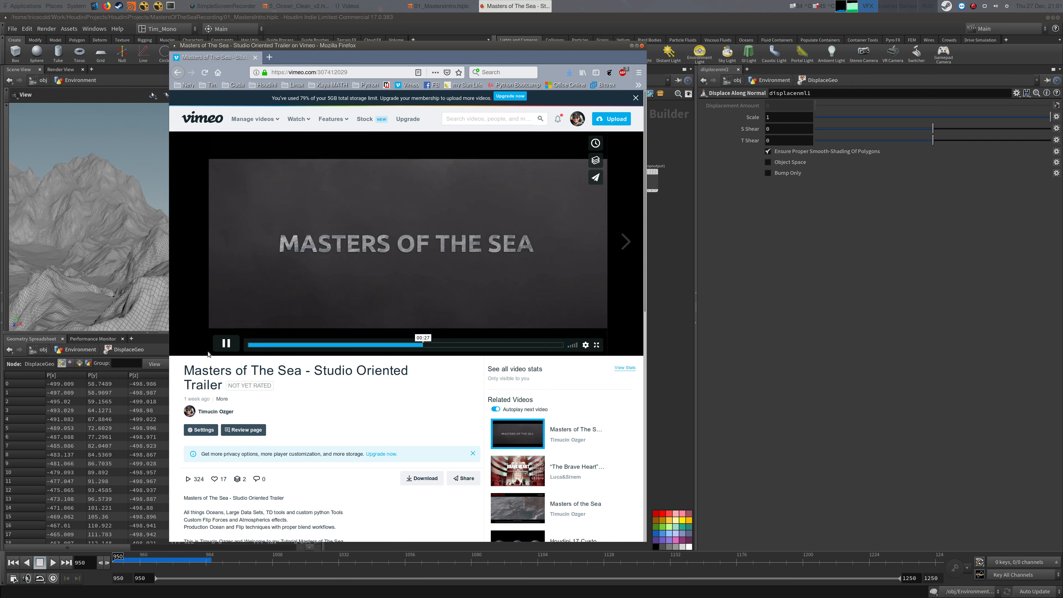
pyautogui.click(225, 344)
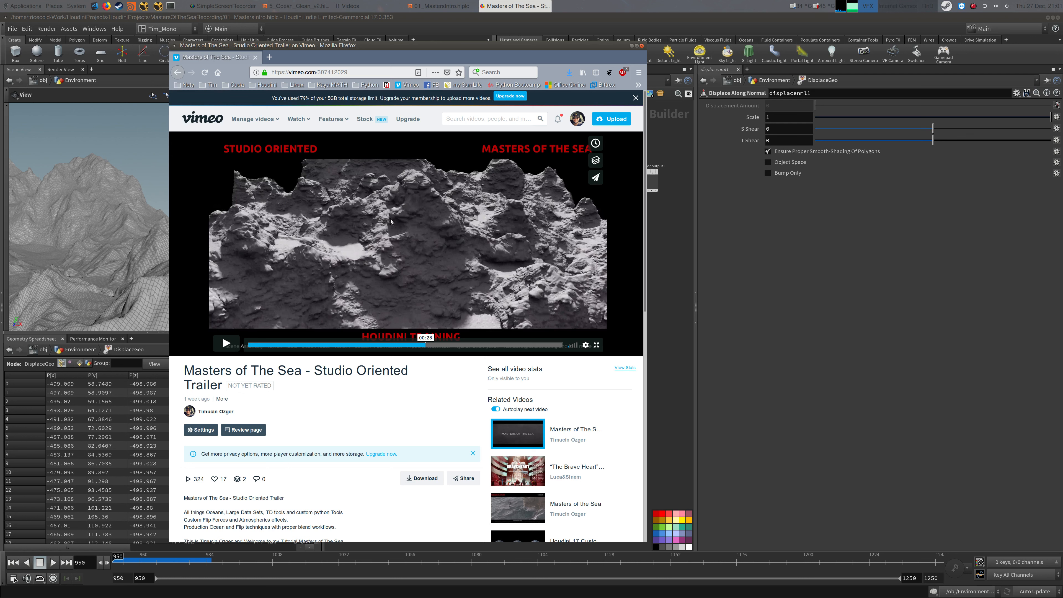
pyautogui.click(415, 345)
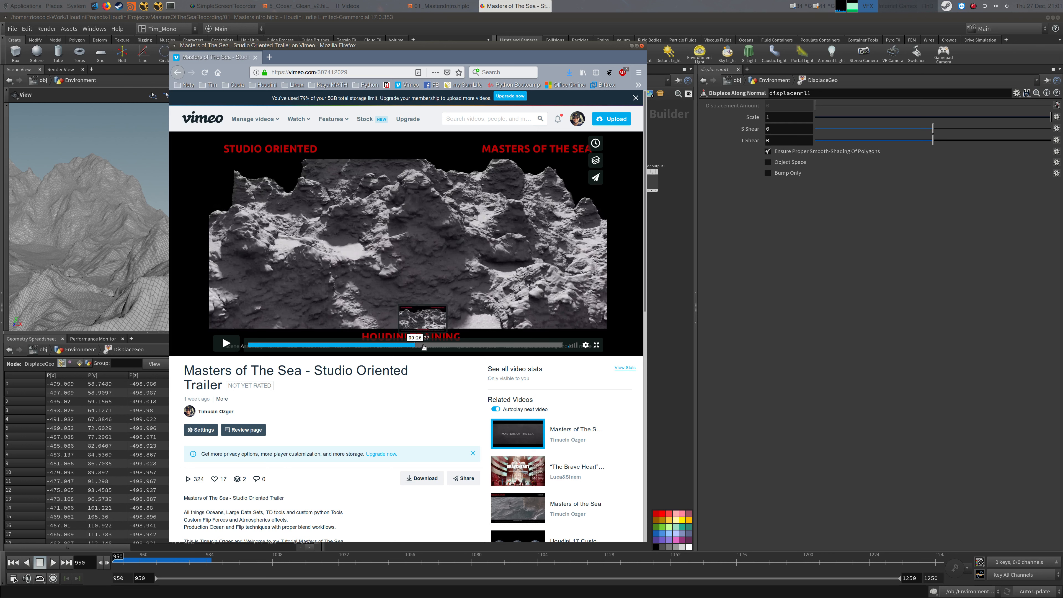
pyautogui.click(433, 345)
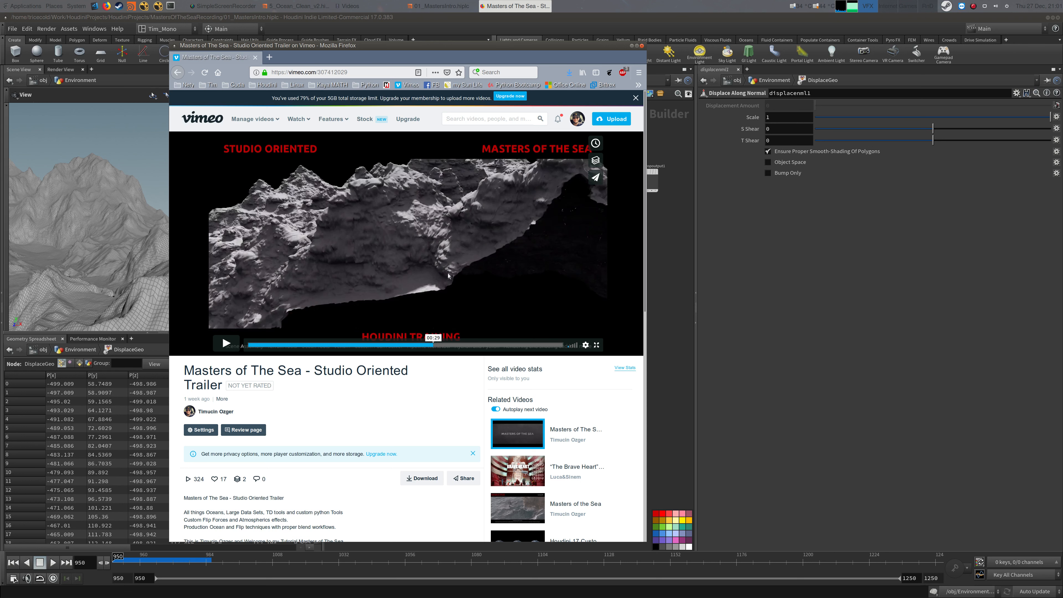
pyautogui.click(329, 249)
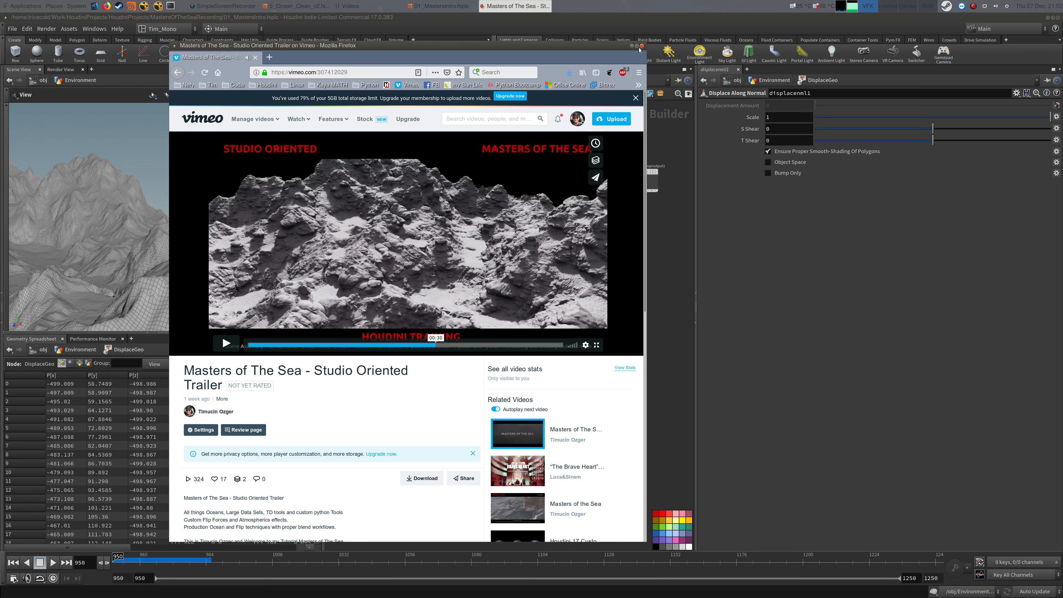
pyautogui.moveTo(645, 55); pyautogui.dragTo(633, 64)
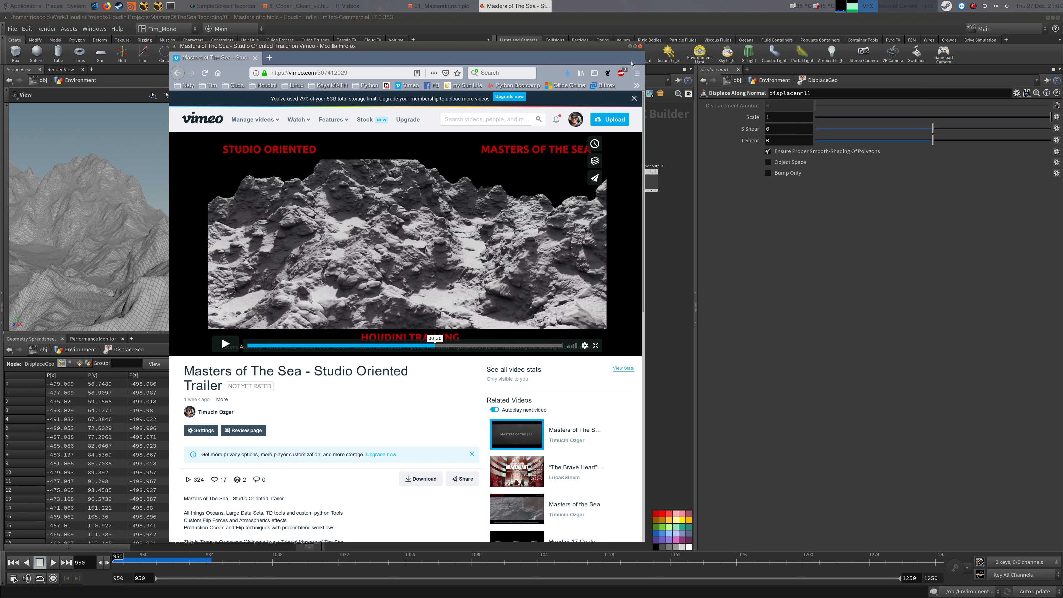
pyautogui.click(640, 47)
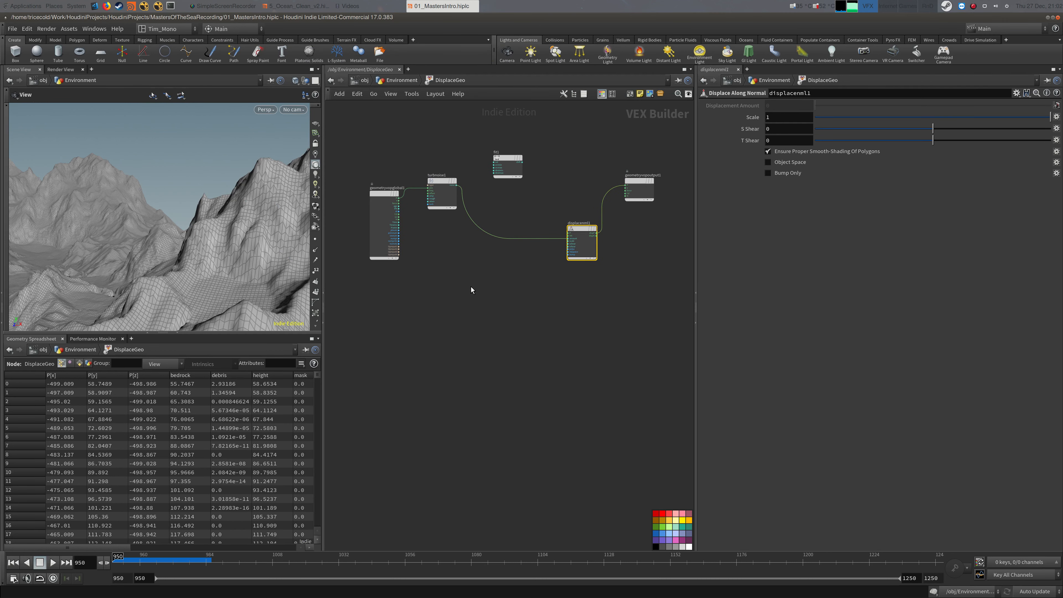
pyautogui.moveTo(471, 290)
pyautogui.mouseDown(button='middle')
pyautogui.moveTo(502, 285)
pyautogui.moveTo(486, 286)
pyautogui.mouseUp(button='middle')
pyautogui.press('Tab')
pyautogui.write('ve')
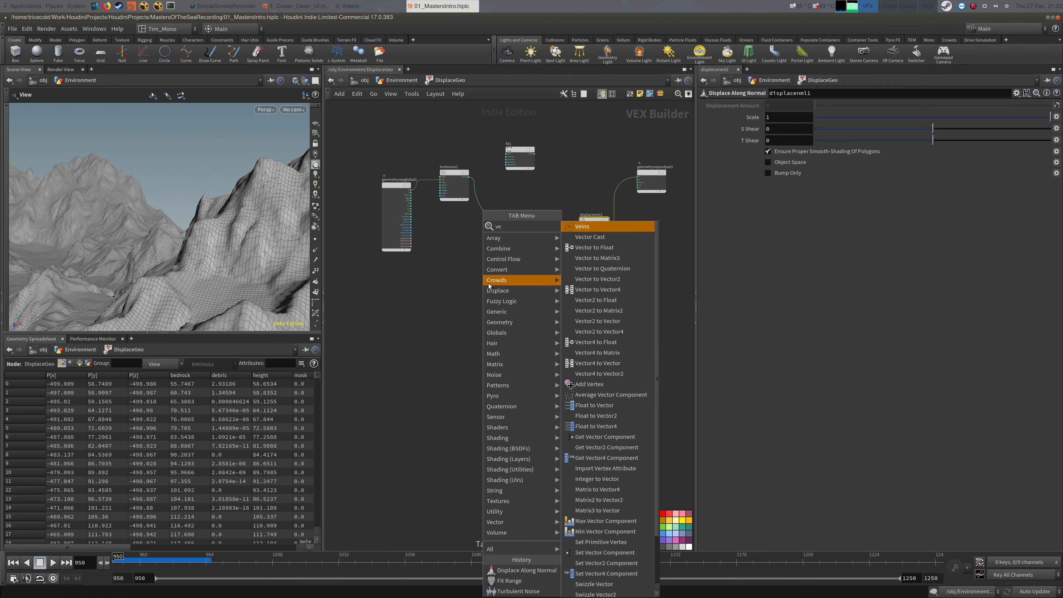
pyautogui.write('ct')
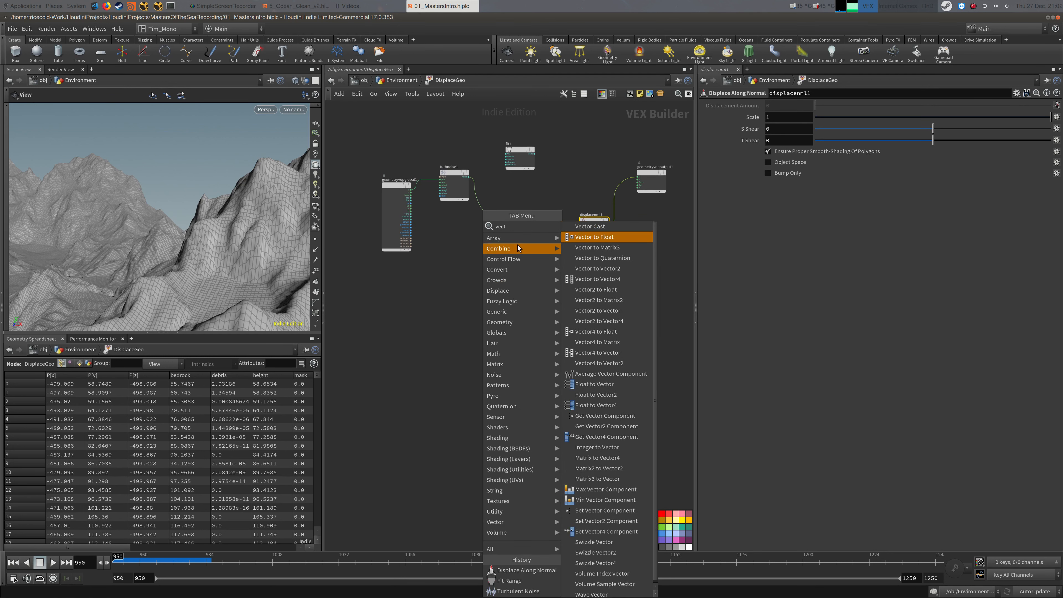
pyautogui.click(594, 227)
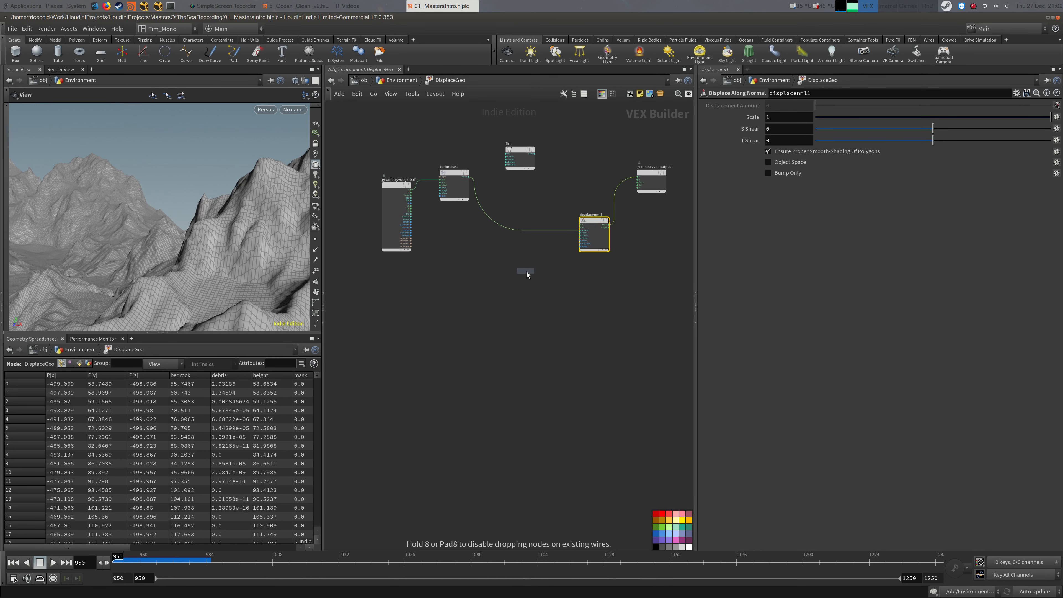
# Add a Vector to Float node and wire the global N output into it
pyautogui.press('Tab')
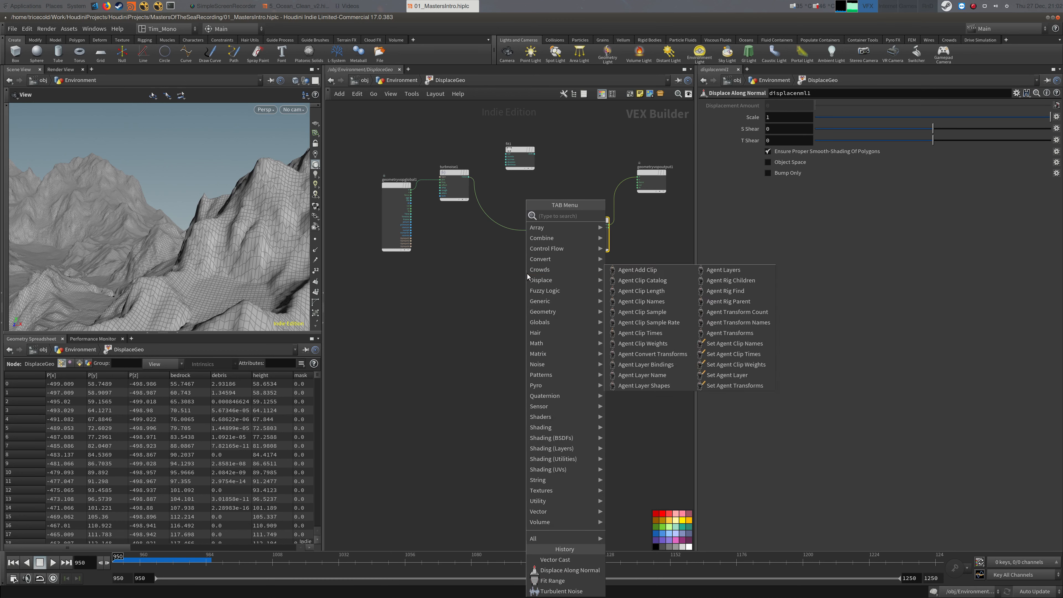
pyautogui.write('vect')
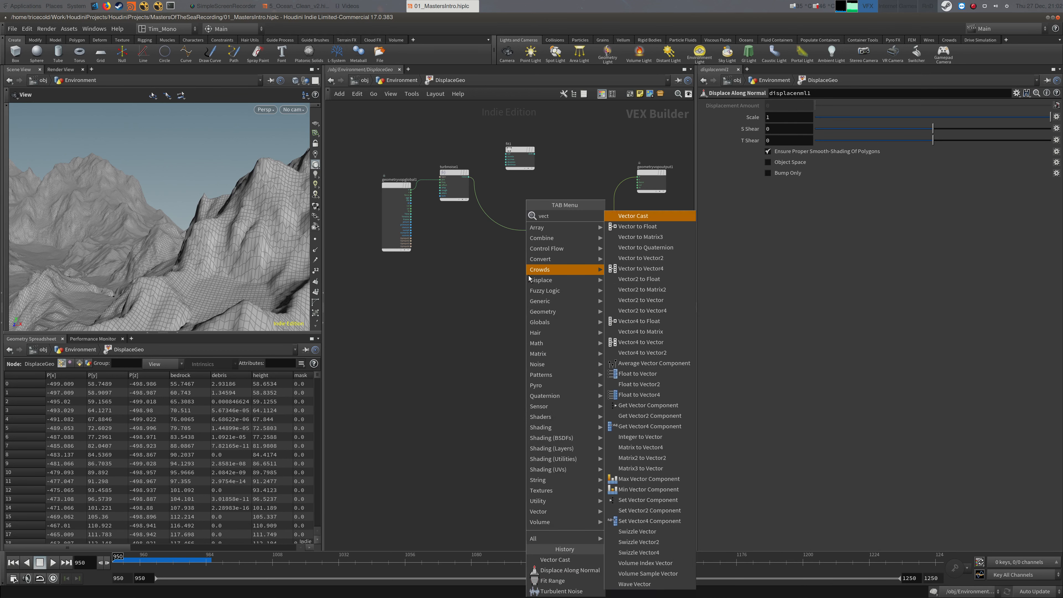
pyautogui.click(637, 227)
pyautogui.click(454, 251)
pyautogui.scroll(3, 453, 249)
pyautogui.click(385, 187)
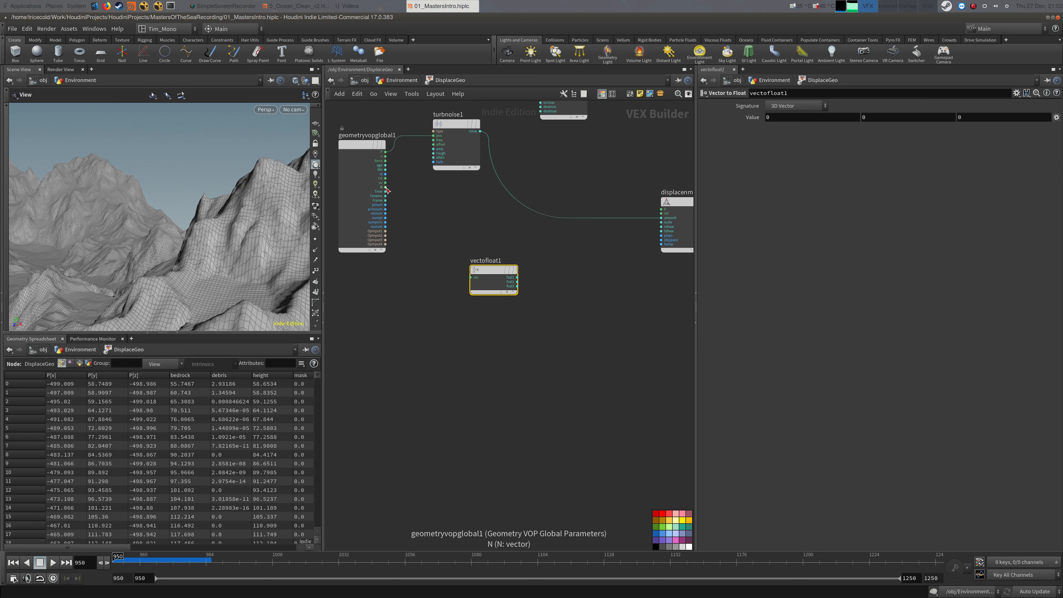
pyautogui.click(471, 278)
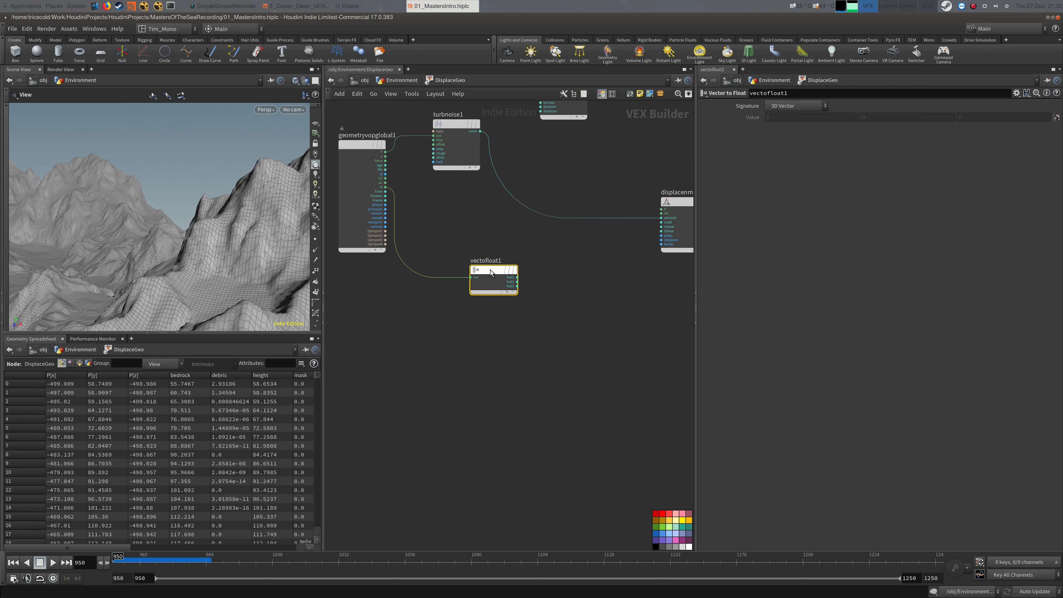
# Add a Float to Vector node and connect the first and third Vector to Float outputs to its matching inputs
pyautogui.moveTo(515, 270); pyautogui.dragTo(451, 273, button='middle')
pyautogui.press('Tab')
pyautogui.write('float')
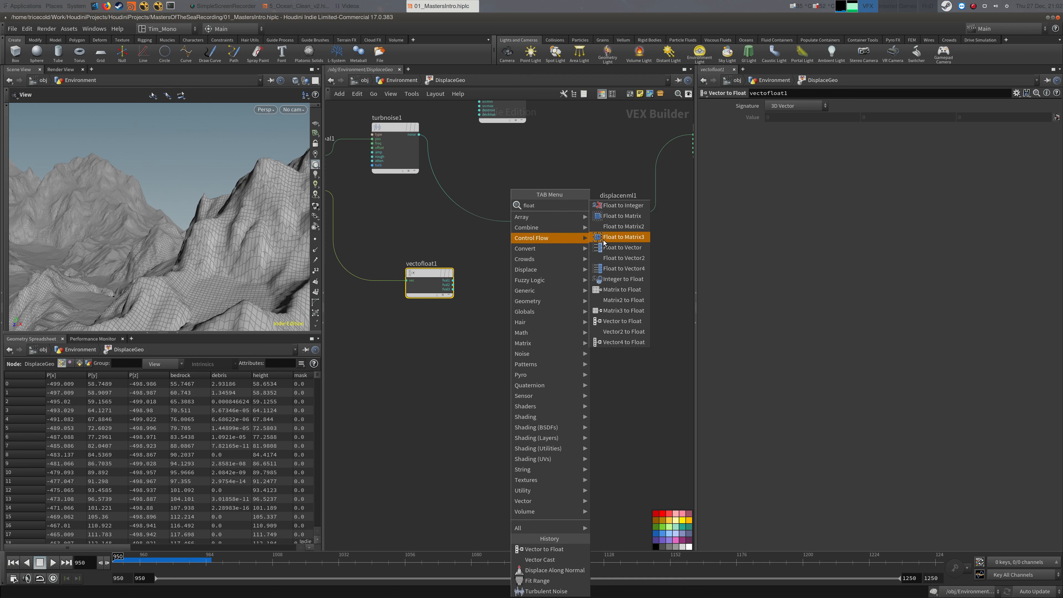
pyautogui.click(607, 247)
pyautogui.click(505, 279)
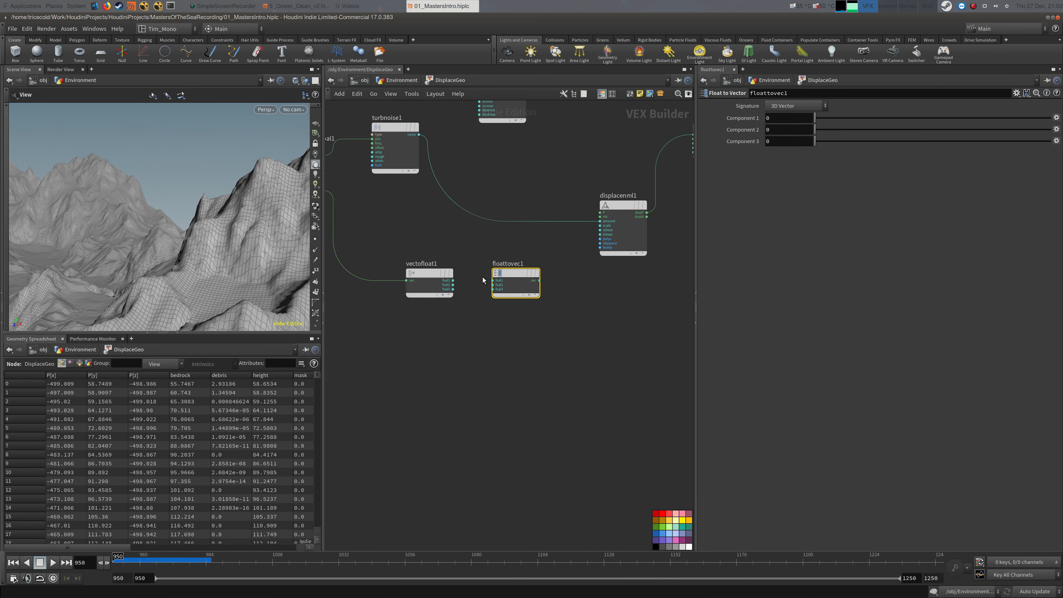
pyautogui.click(453, 280)
pyautogui.click(494, 280)
pyautogui.click(453, 289)
pyautogui.click(494, 289)
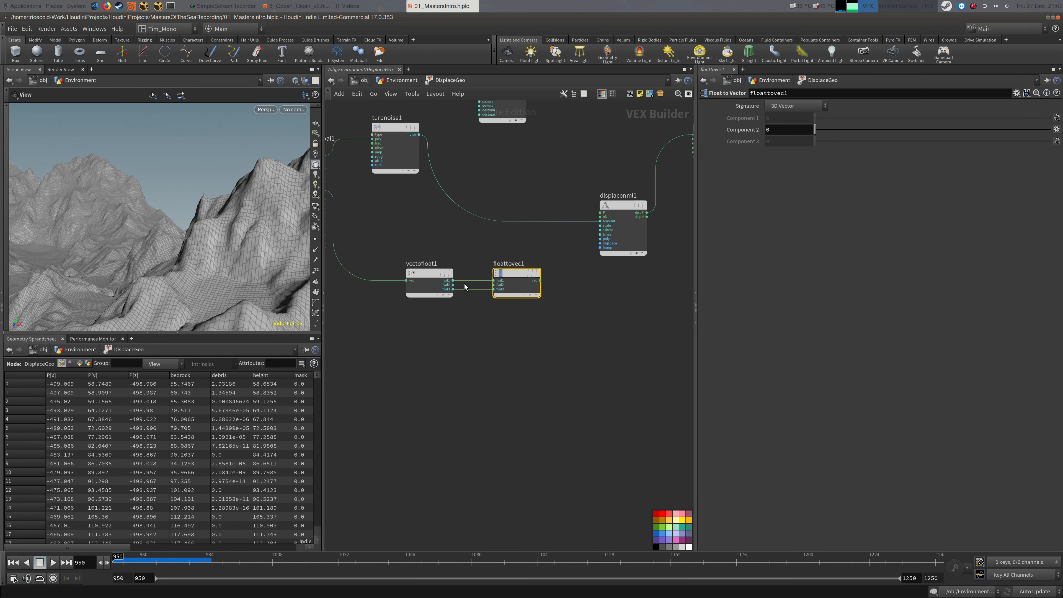
# Wire the Float to Vector output into the normal input of the Displace Along Normal node
pyautogui.moveTo(562, 278); pyautogui.dragTo(543, 280, button='middle')
pyautogui.click(521, 282)
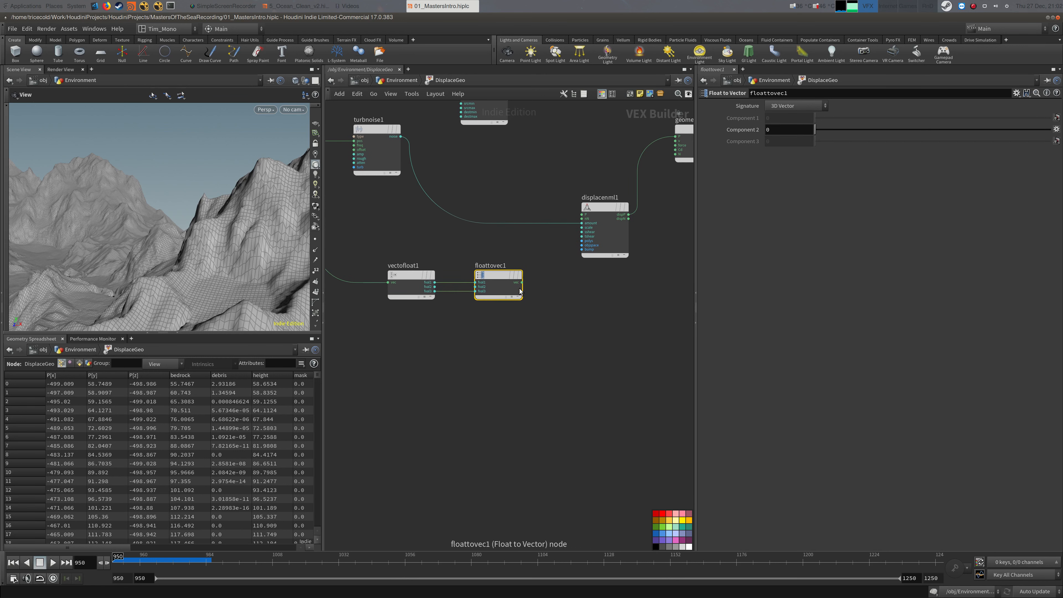
pyautogui.click(574, 224)
# Set the Displace Along Normal node's Scale to 12
pyautogui.moveTo(517, 189); pyautogui.dragTo(501, 197, button='middle')
pyautogui.click(589, 216)
pyautogui.hotkey('alt', 'Tab')
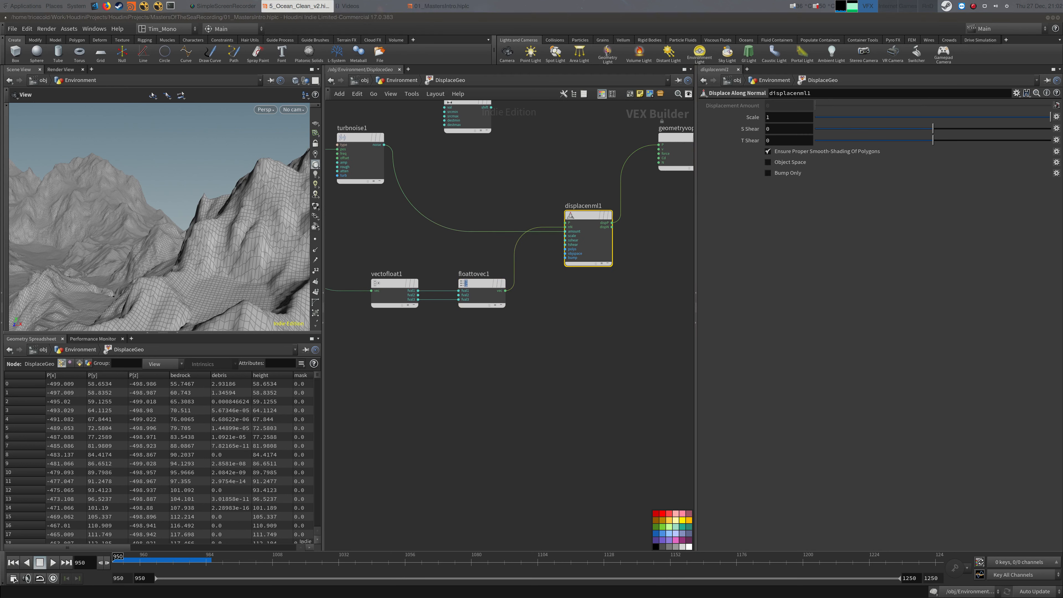
pyautogui.moveTo(790, 124)
pyautogui.mouseDown(button='middle')
pyautogui.moveTo(800, 101)
pyautogui.moveTo(827, 97)
pyautogui.moveTo(973, 108)
pyautogui.moveTo(799, 118)
pyautogui.mouseUp(button='middle')
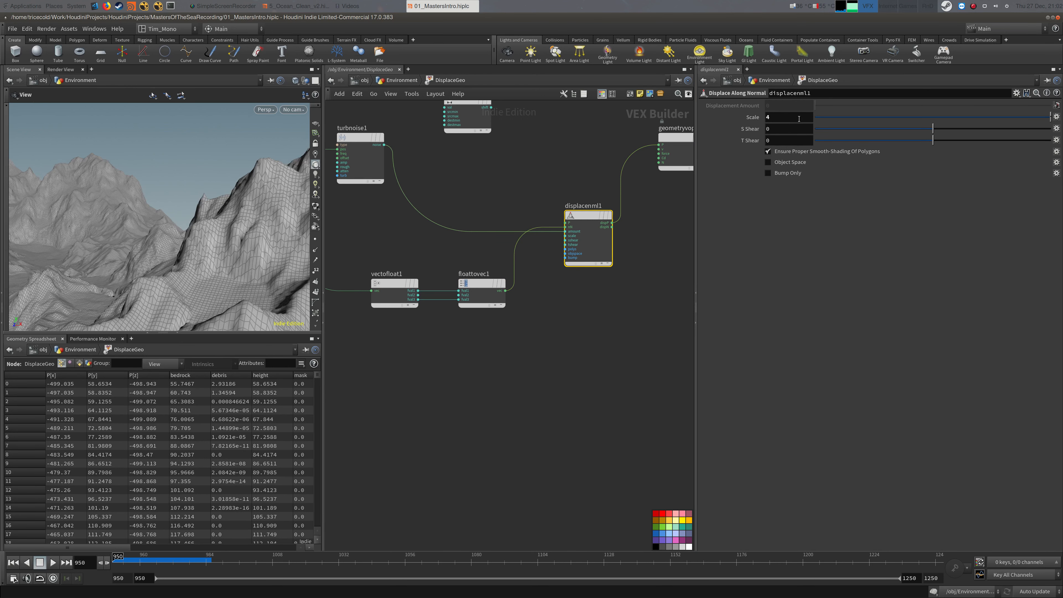
pyautogui.moveTo(799, 117); pyautogui.dragTo(582, 149)
pyautogui.write('12')
pyautogui.click(582, 149)
# Insert the unconnected Fit Range node into the wire between the turbulent noise and the displacement amount
pyautogui.moveTo(429, 213); pyautogui.dragTo(520, 245, button='middle')
pyautogui.scroll(-1, 529, 206)
pyautogui.moveTo(540, 199); pyautogui.dragTo(552, 212, button='middle')
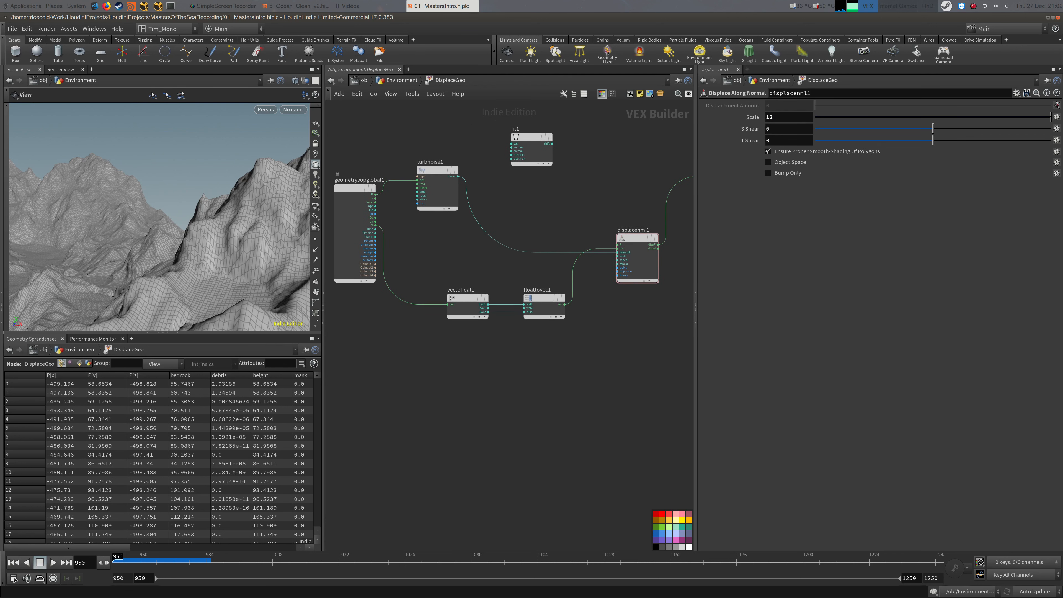
pyautogui.hotkey('alt', 'Tab')
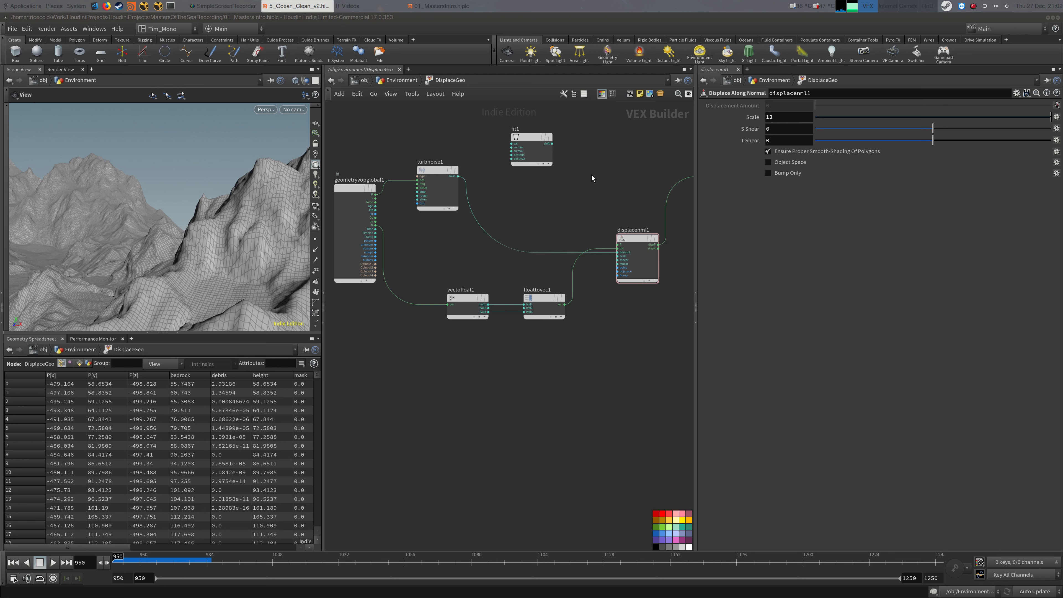
pyautogui.moveTo(533, 137); pyautogui.dragTo(526, 167)
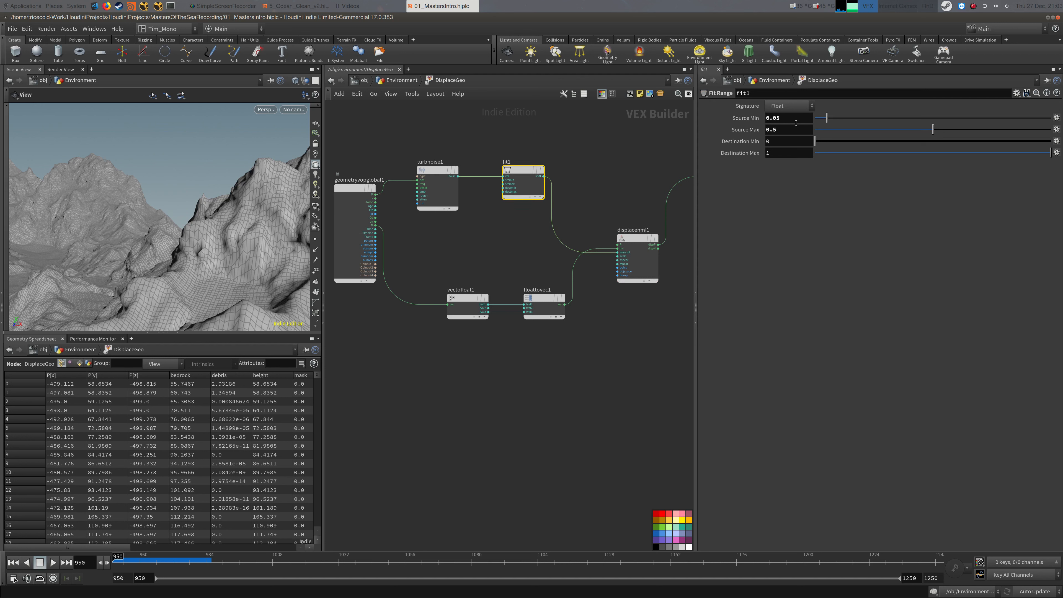
# Examine the displaced terrain from other angles and the component wires between Vector to Float and Float to Vector
pyautogui.moveTo(522, 240); pyautogui.dragTo(534, 232, button='middle')
pyautogui.moveTo(208, 249); pyautogui.dragTo(154, 242)
pyautogui.moveTo(487, 240); pyautogui.dragTo(480, 207, button='middle')
pyautogui.moveTo(429, 211); pyautogui.dragTo(549, 268)
pyautogui.moveTo(526, 238); pyautogui.dragTo(504, 225)
pyautogui.moveTo(434, 204); pyautogui.dragTo(500, 264)
pyautogui.moveTo(478, 274); pyautogui.dragTo(493, 293, button='middle')
pyautogui.click(493, 292)
pyautogui.scroll(3, 477, 277)
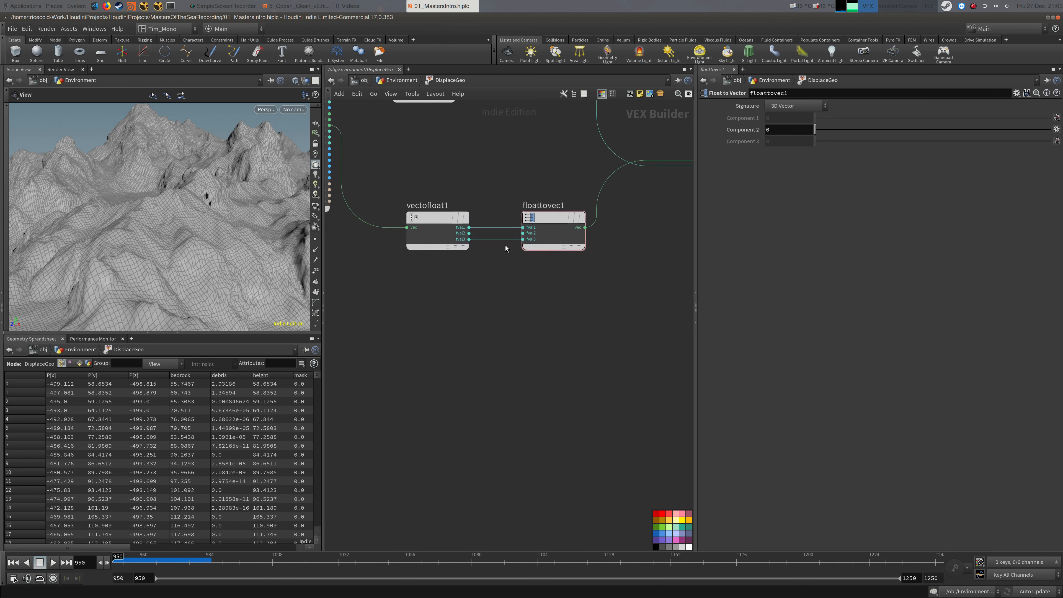
pyautogui.scroll(2, 493, 234)
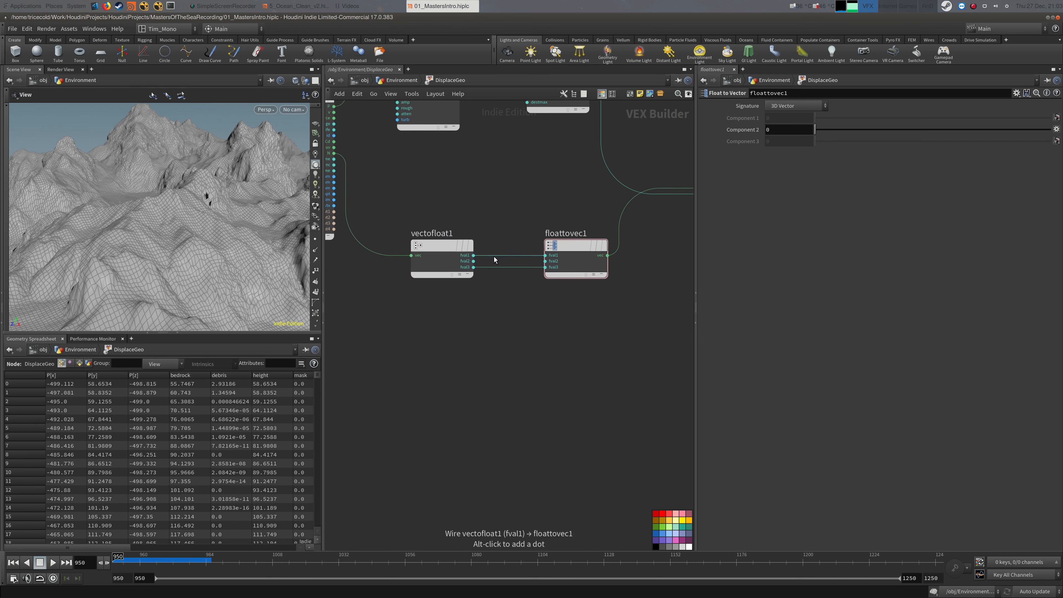
pyautogui.moveTo(509, 216); pyautogui.dragTo(511, 205, button='middle')
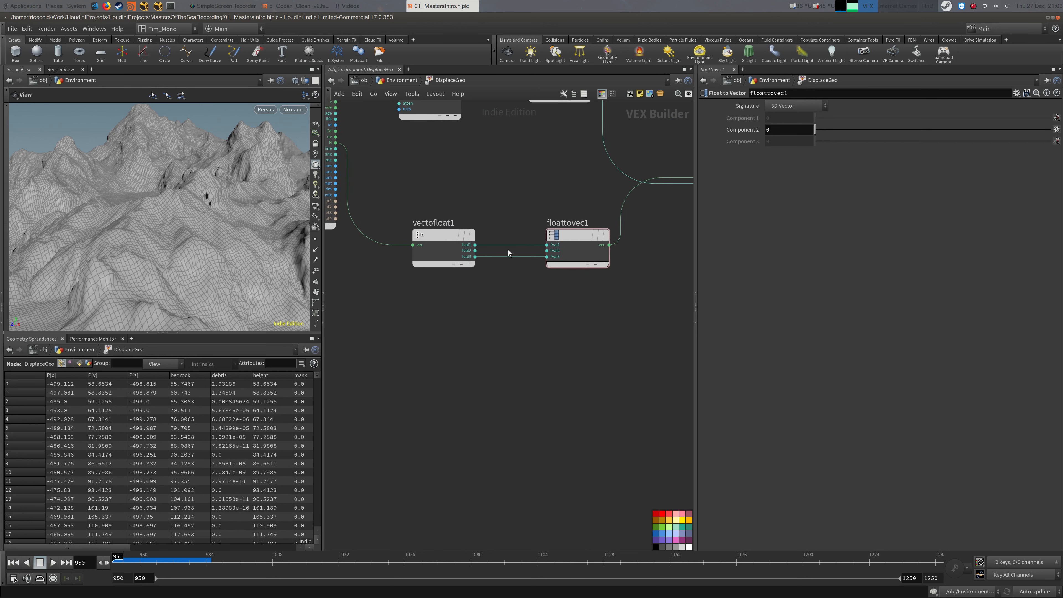
pyautogui.scroll(-4, 502, 277)
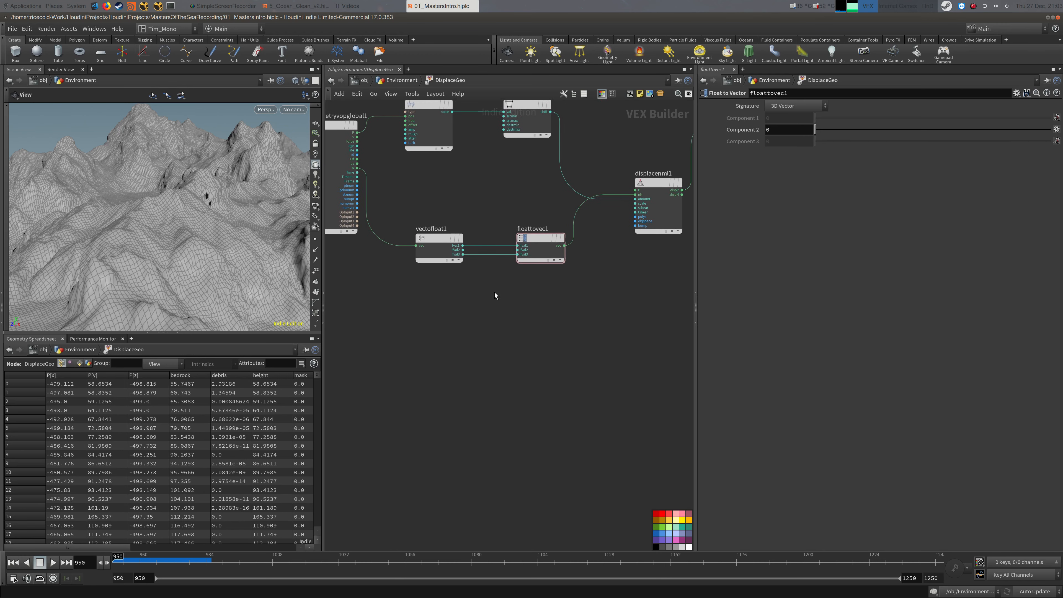
# Add a Get Vector Component node and set its Vector Component to Component 2
pyautogui.press('Tab')
pyautogui.write('vec')
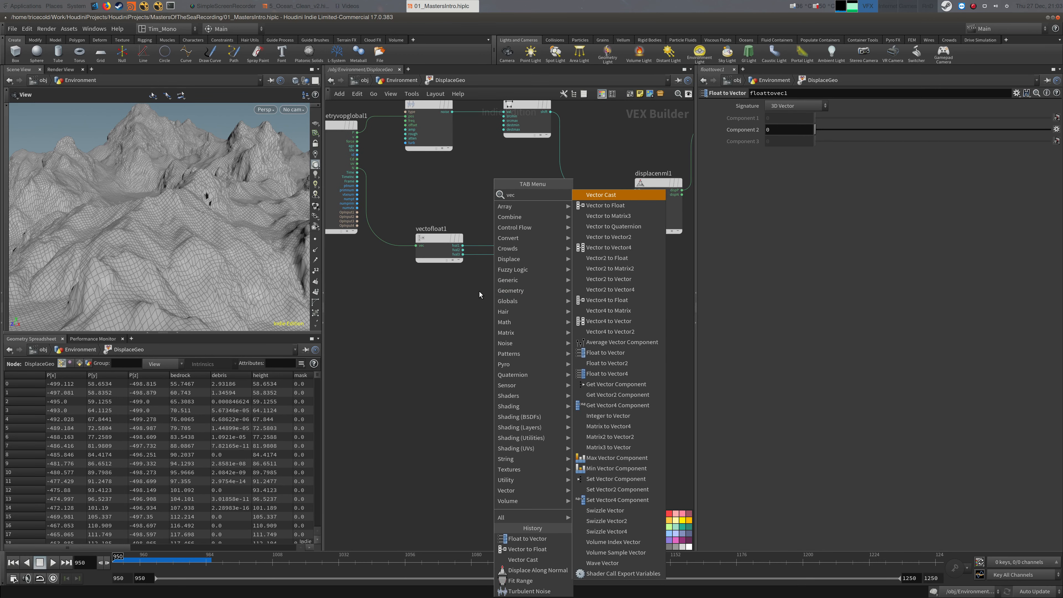
pyautogui.click(624, 384)
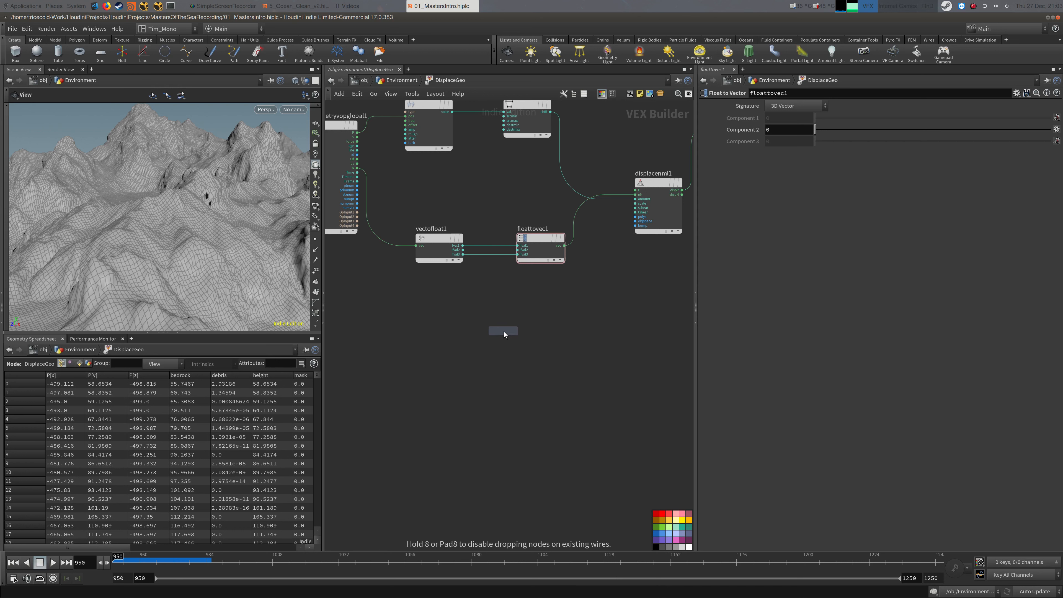
pyautogui.click(505, 332)
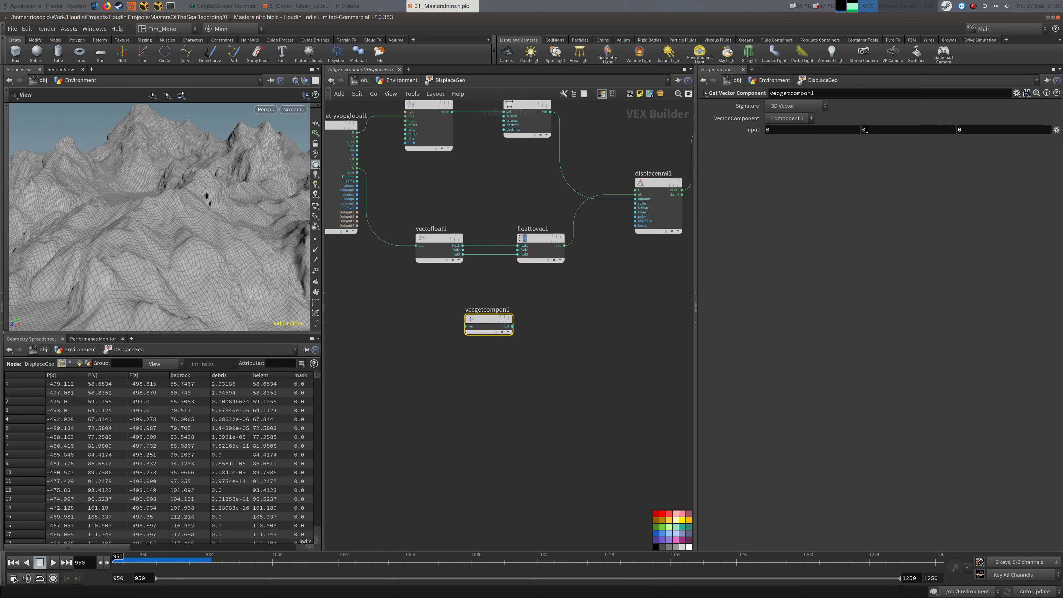
pyautogui.click(787, 122)
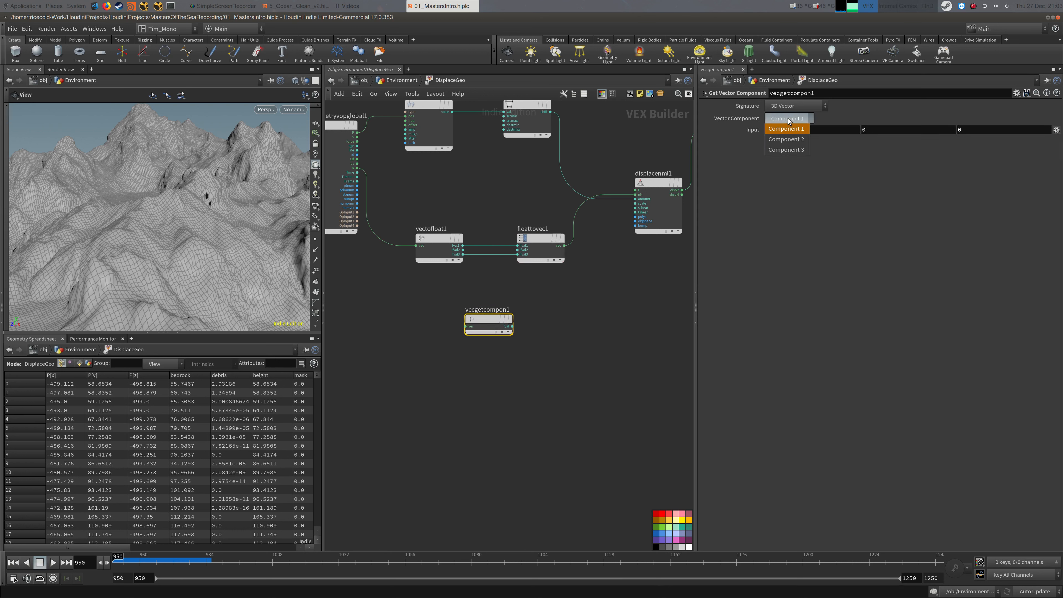
pyautogui.click(789, 133)
# Feed the global N into Get Vector Component and its output into Displace Along Normal's normal input
pyautogui.click(466, 326)
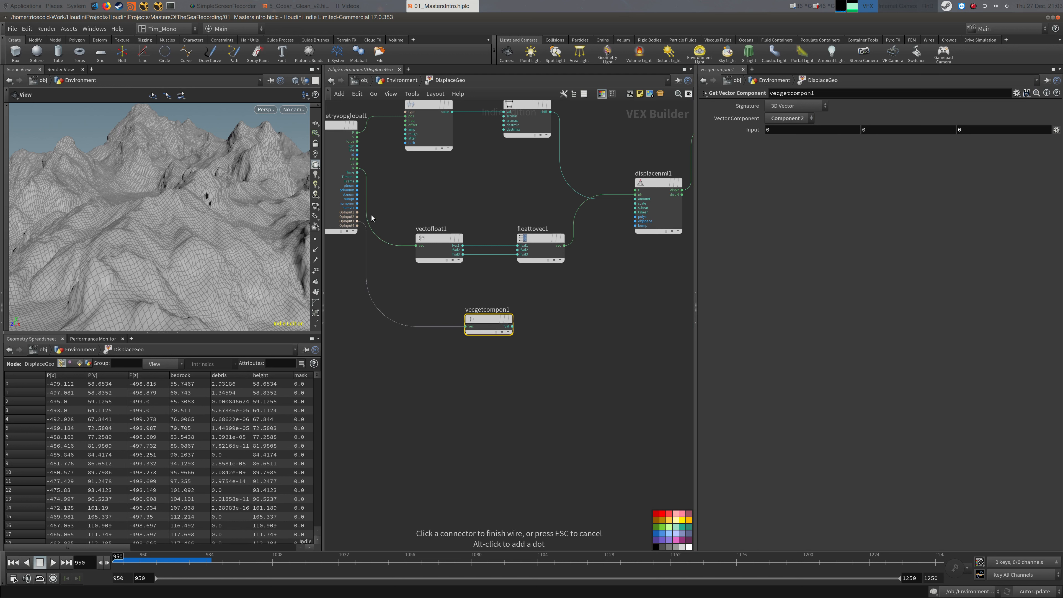
pyautogui.click(368, 168)
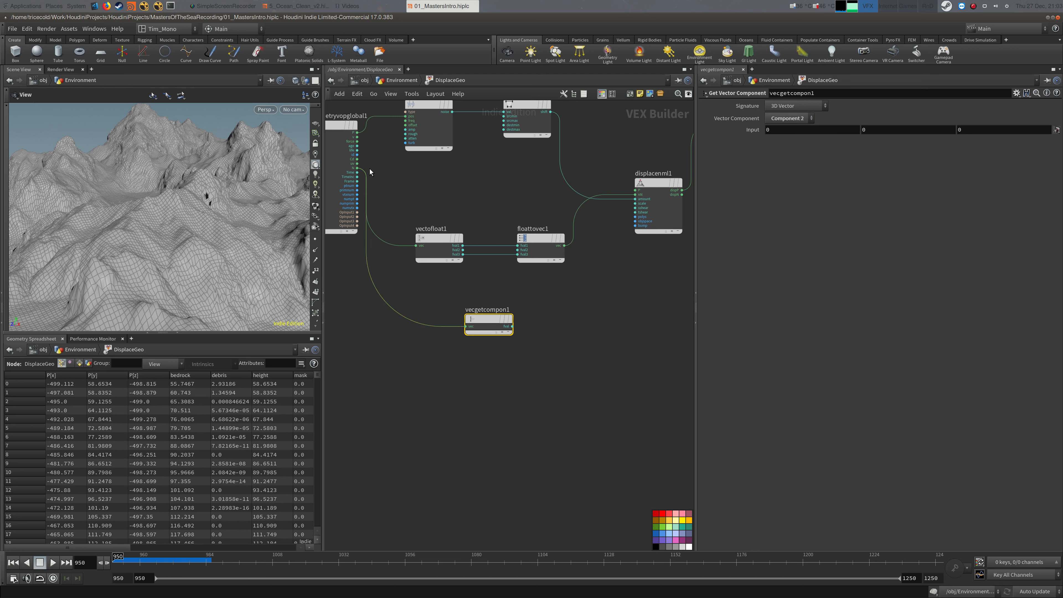
pyautogui.click(512, 327)
pyautogui.click(636, 199)
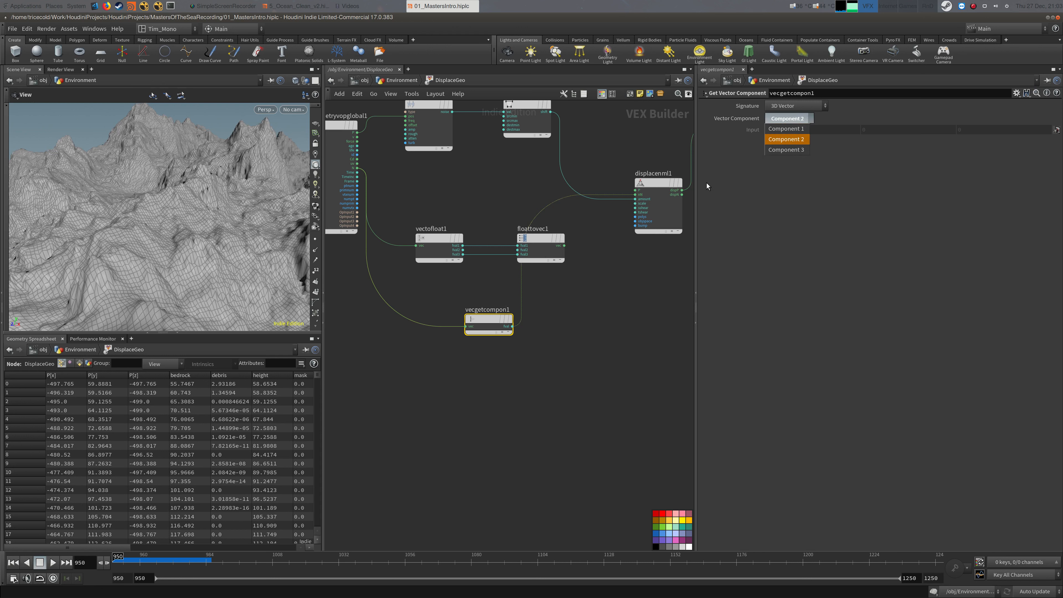
pyautogui.press('Tab')
pyautogui.write('get')
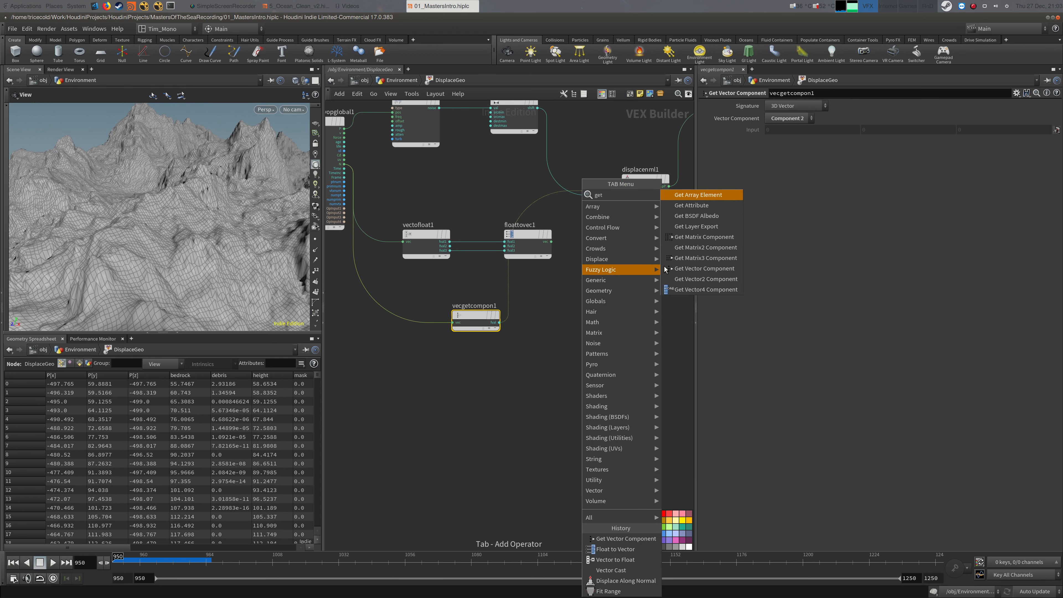
pyautogui.click(706, 279)
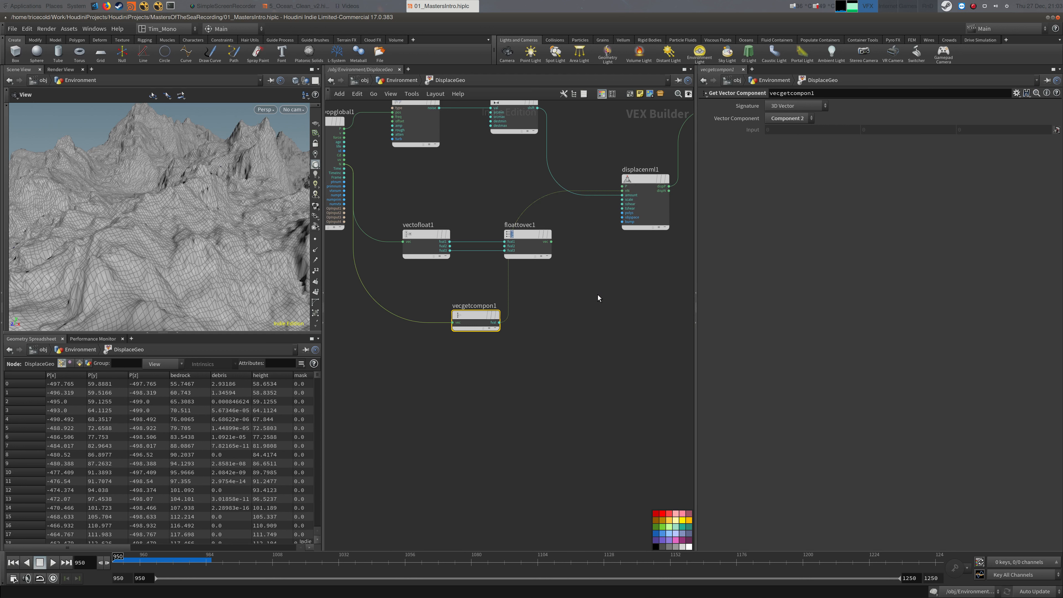
pyautogui.click(599, 294)
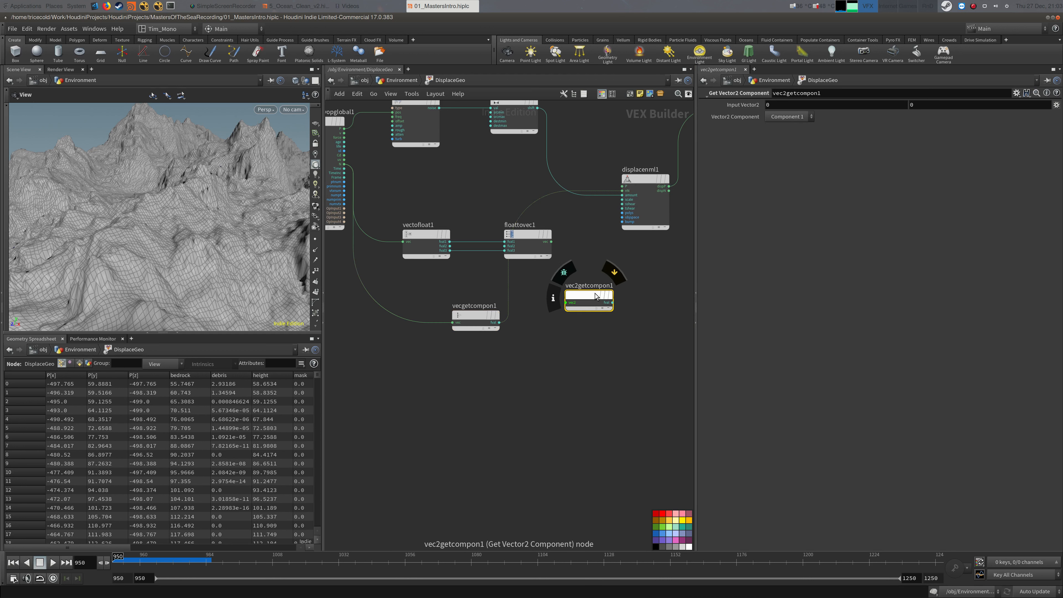
pyautogui.click(808, 117)
pyautogui.click(630, 271)
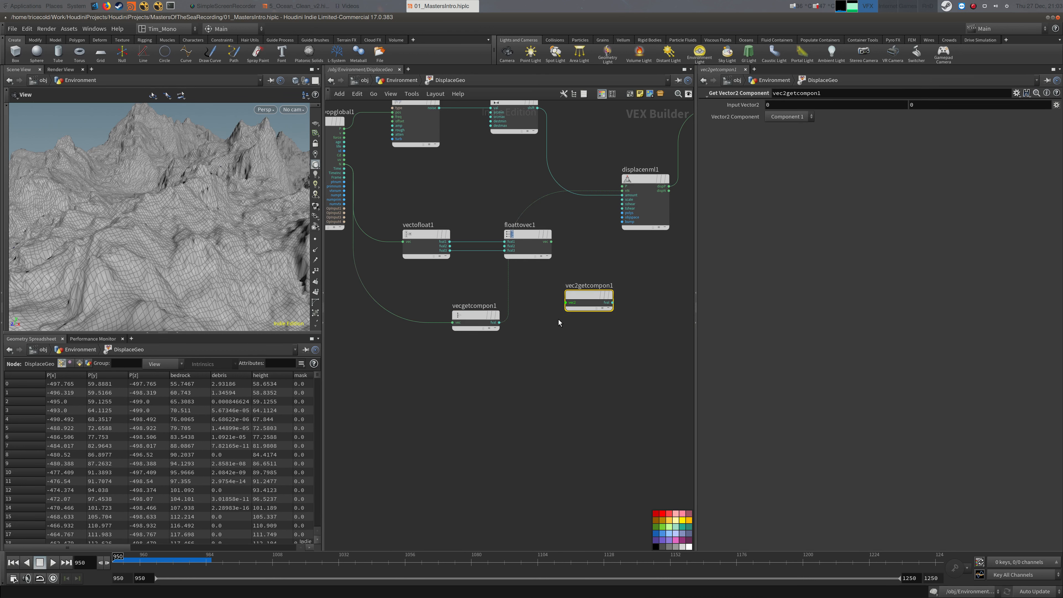
pyautogui.press('Delete')
# Try Component 3 on the Get Vector Component node, and settle on Component 1
pyautogui.click(477, 317)
pyautogui.click(788, 118)
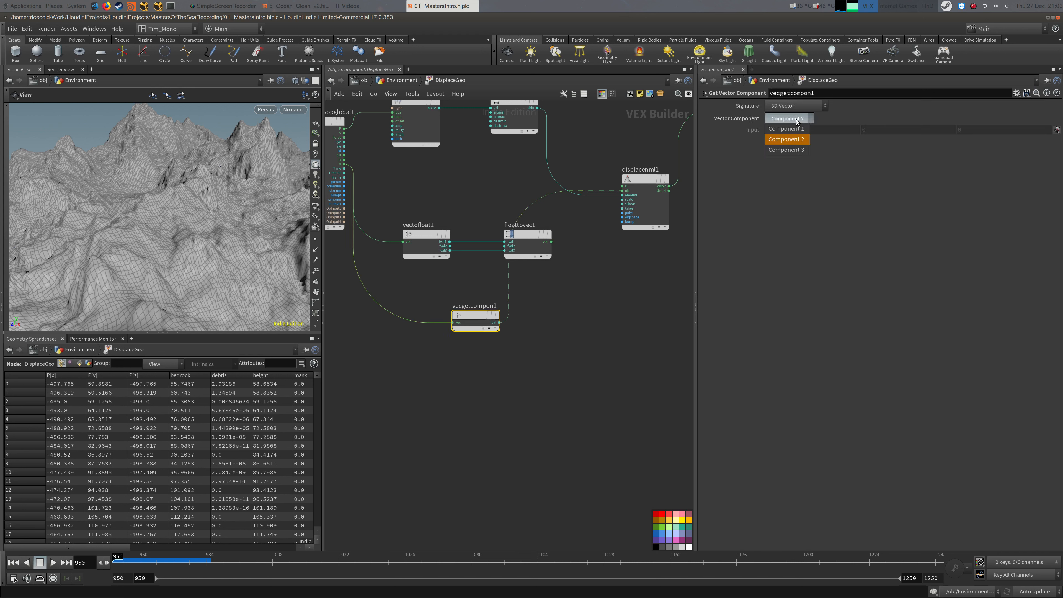
pyautogui.click(790, 149)
pyautogui.moveTo(597, 278); pyautogui.dragTo(611, 261, button='middle')
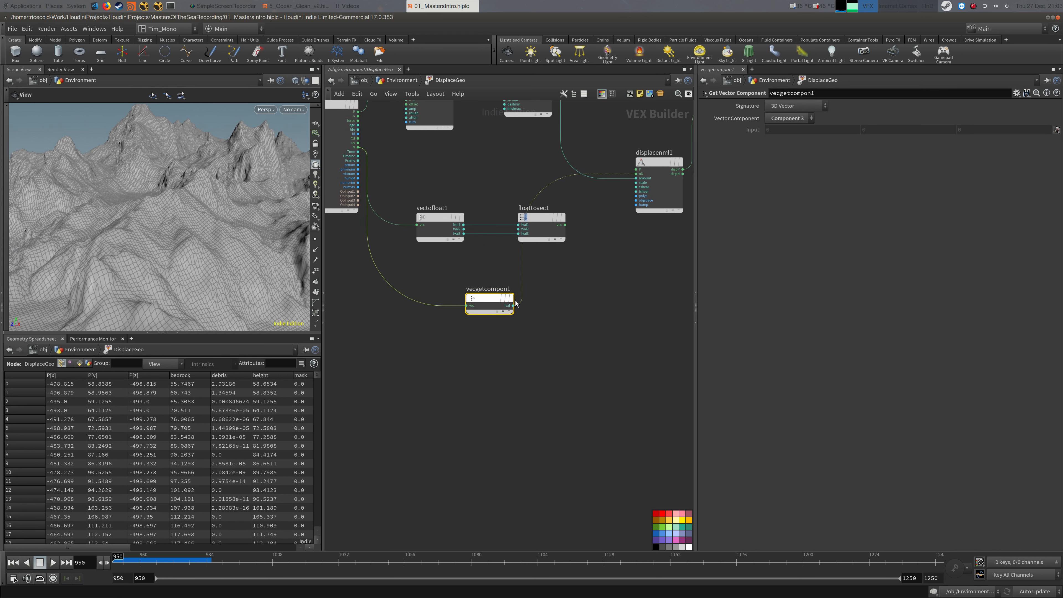
pyautogui.moveTo(491, 300); pyautogui.dragTo(510, 313)
pyautogui.click(791, 121)
pyautogui.click(802, 108)
pyautogui.click(853, 118)
pyautogui.click(786, 128)
# Wire the Get Vector Component output into Cd on the geometry output node to show the component as colour
pyautogui.moveTo(623, 260); pyautogui.dragTo(373, 319, button='middle')
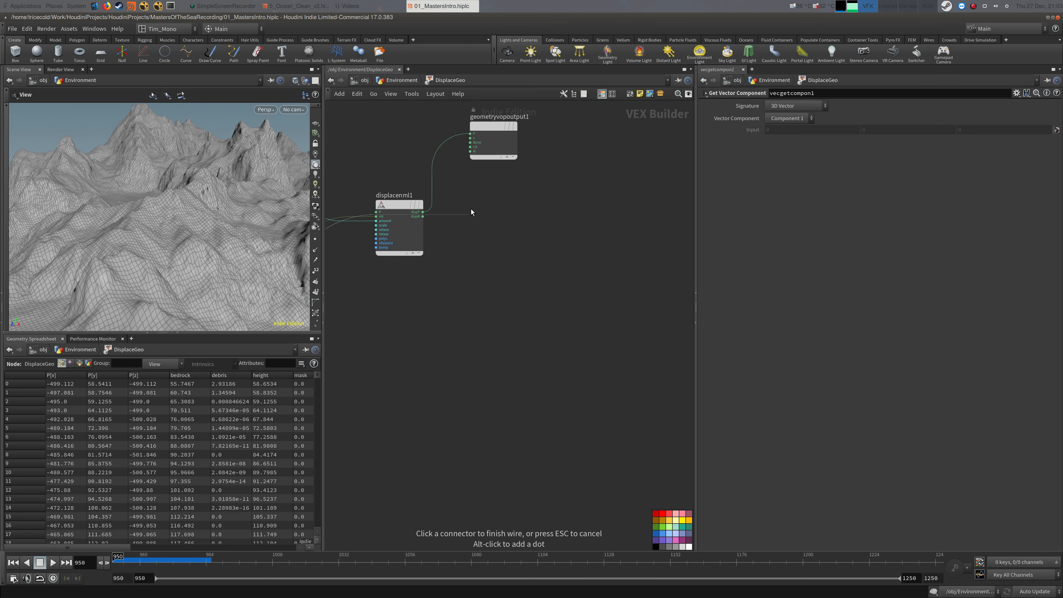
pyautogui.click(468, 148)
pyautogui.moveTo(482, 309); pyautogui.dragTo(552, 252, button='middle')
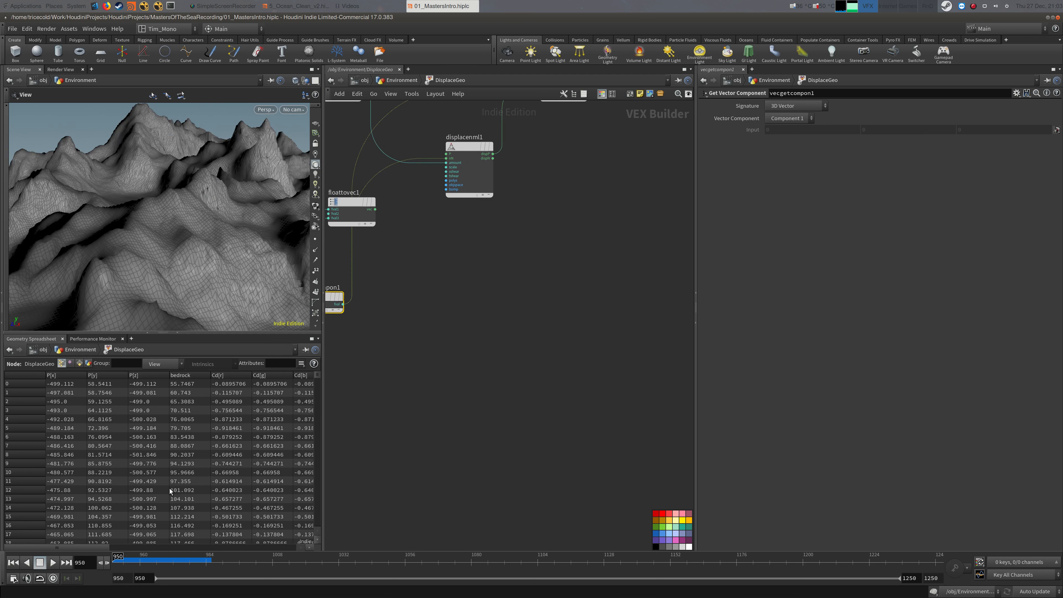
# Switch Get Vector Component between Component 1 and Component 2 to compare their effect on the terrain's displacement and colour
pyautogui.hscroll(6, 83, 552)
pyautogui.moveTo(413, 254); pyautogui.dragTo(573, 228, button='middle')
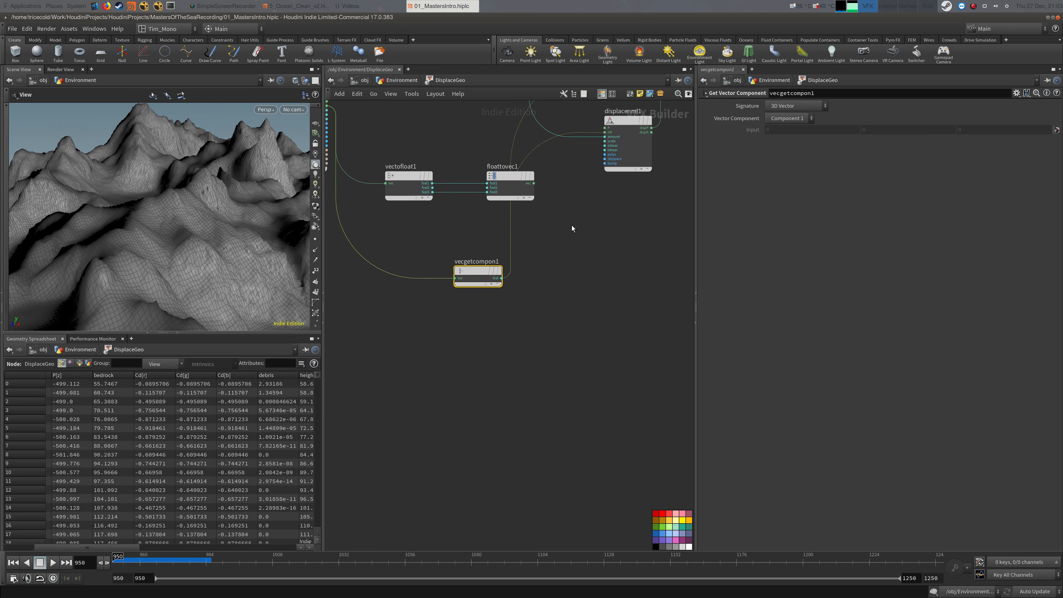
pyautogui.click(793, 119)
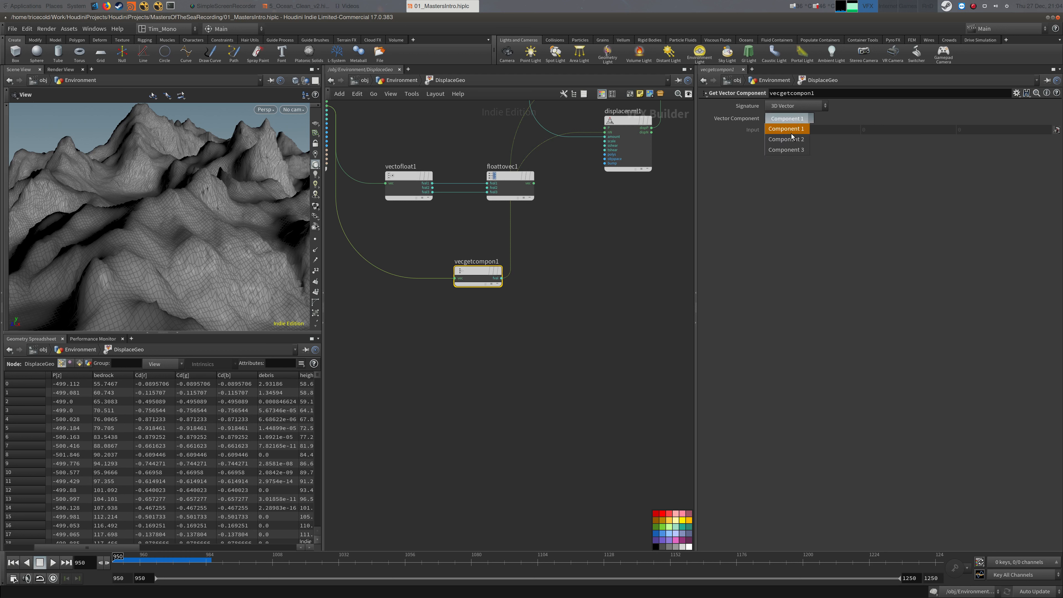
pyautogui.click(792, 137)
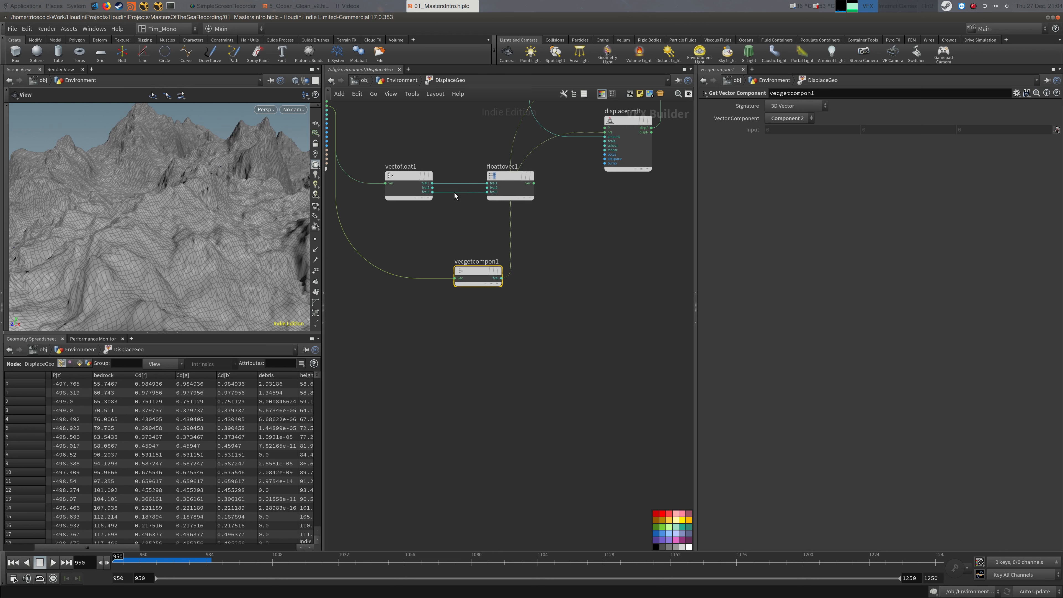
pyautogui.click(797, 123)
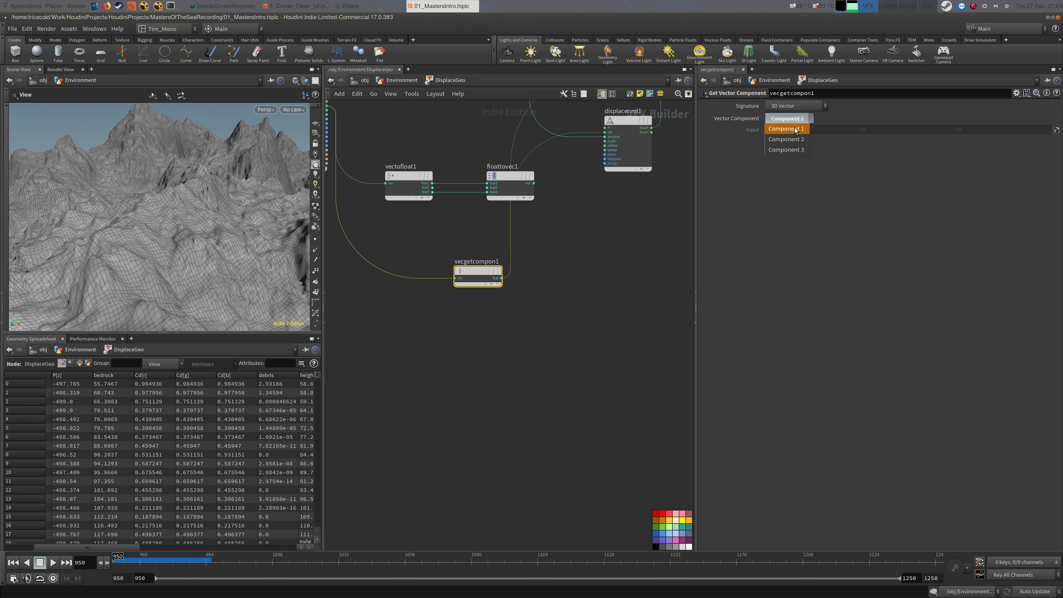
pyautogui.click(796, 129)
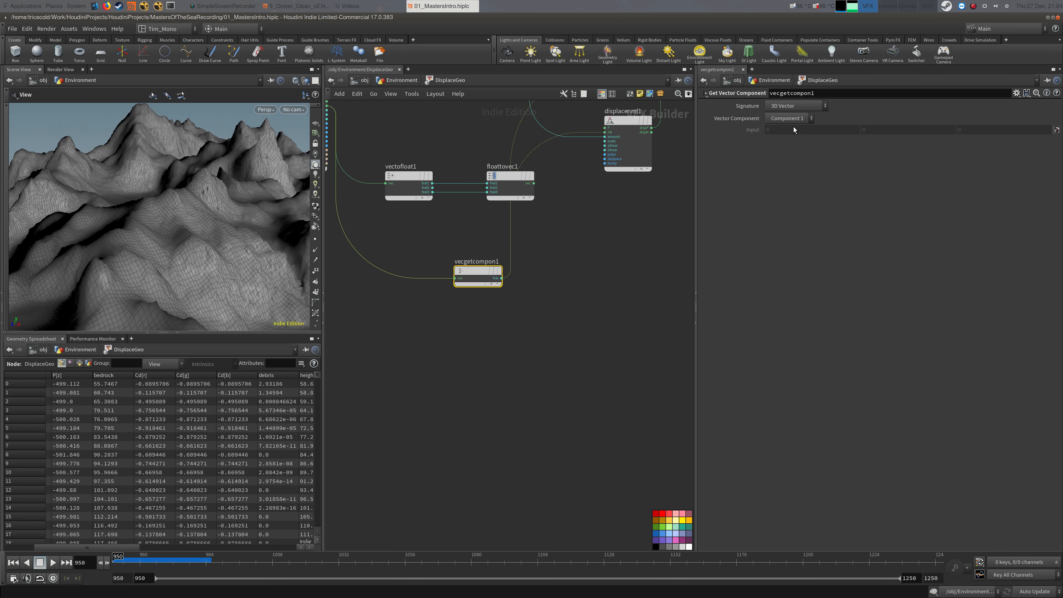
pyautogui.click(795, 121)
pyautogui.click(794, 128)
pyautogui.click(794, 120)
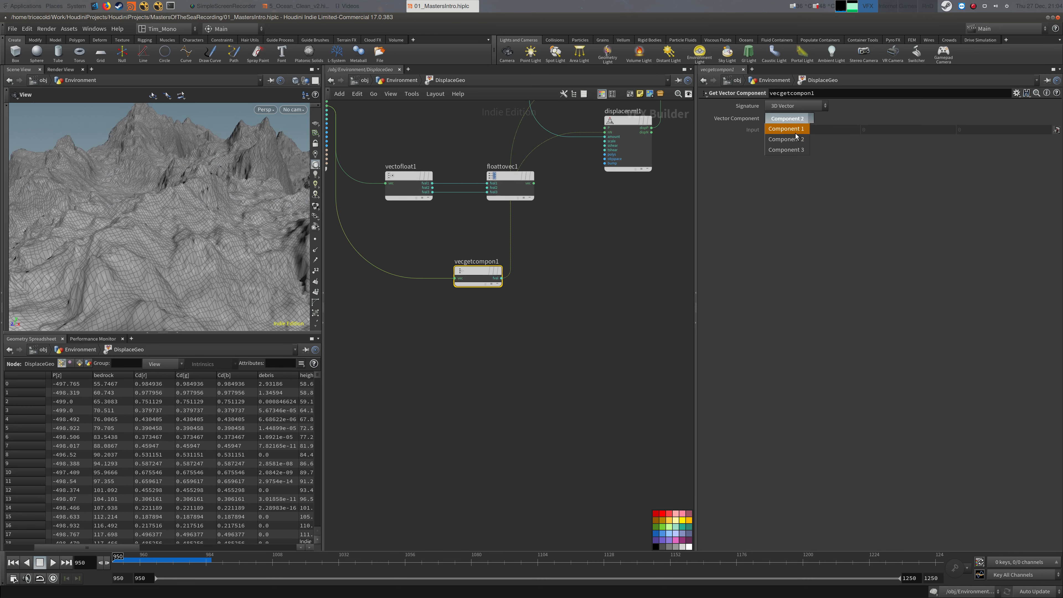
pyautogui.click(793, 138)
# Delete the Get Vector Component node from the DisplaceGeo network
pyautogui.press('Delete')
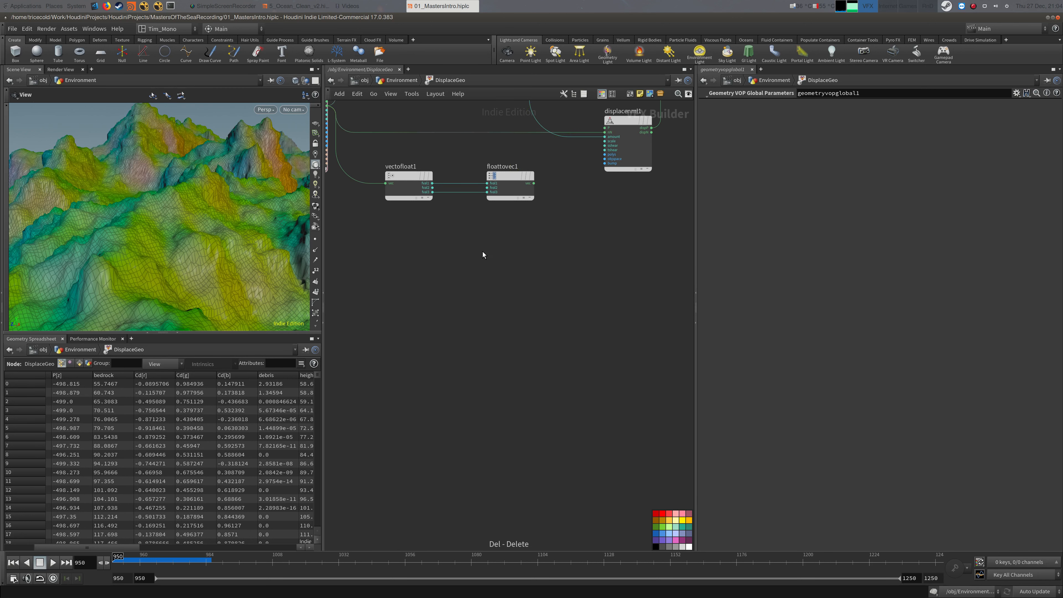
pyautogui.press('Tab')
pyautogui.write('gec')
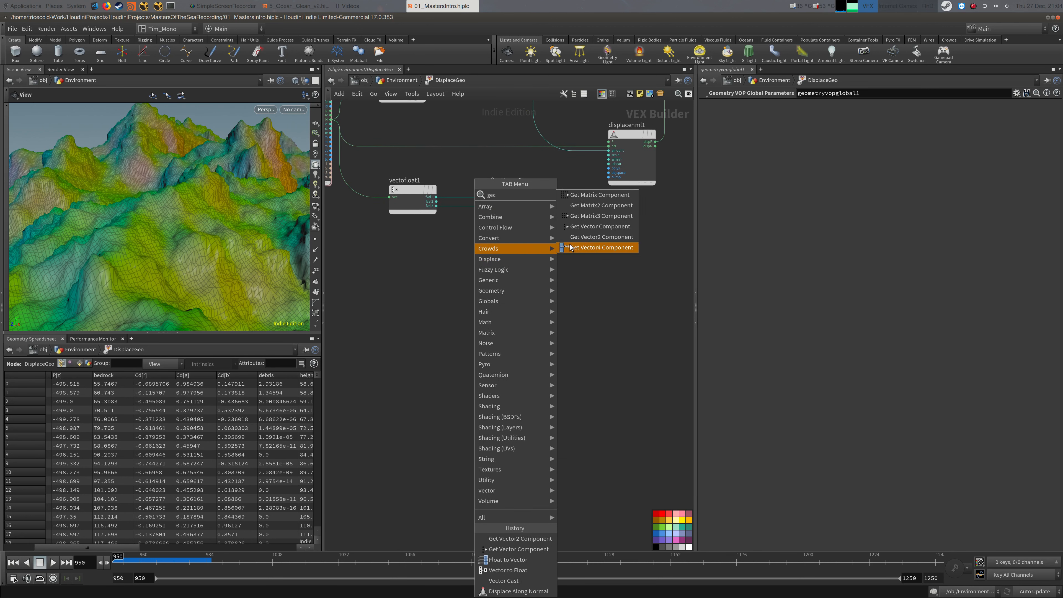
pyautogui.click(423, 252)
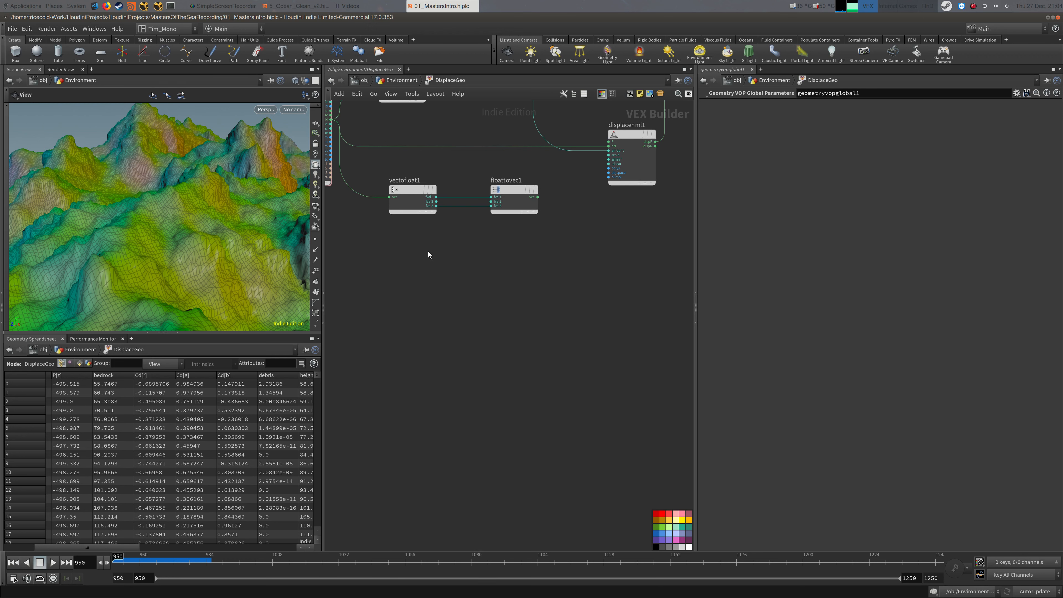
# Wire the Float to Vector output into the normal input of Displace Along Normal
pyautogui.moveTo(423, 253); pyautogui.dragTo(425, 269, button='middle')
pyautogui.moveTo(421, 187); pyautogui.dragTo(520, 249)
pyautogui.moveTo(574, 231); pyautogui.dragTo(483, 323, button='middle')
pyautogui.click(484, 323)
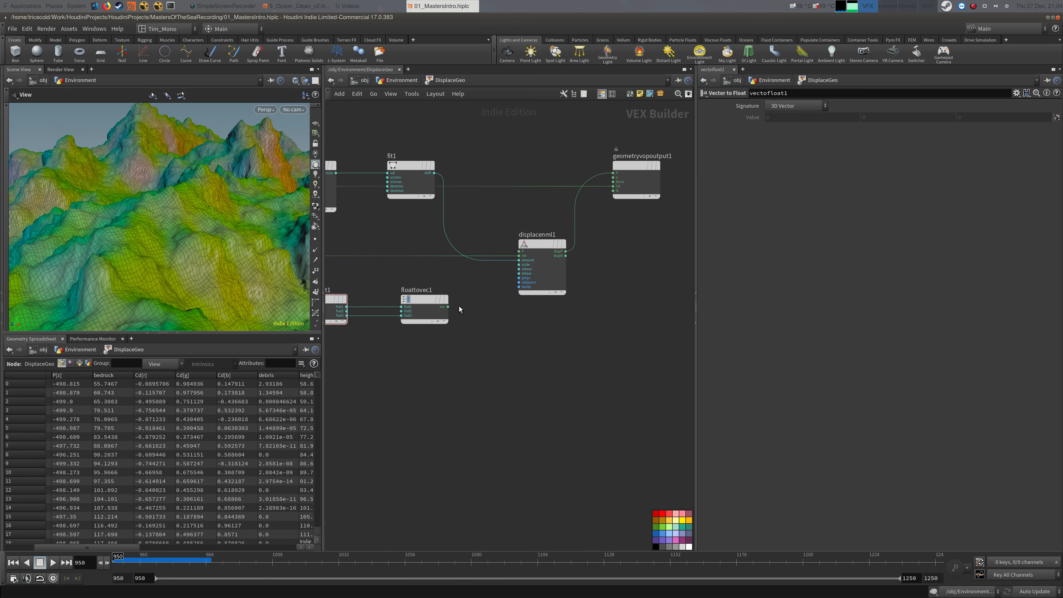
pyautogui.click(448, 307)
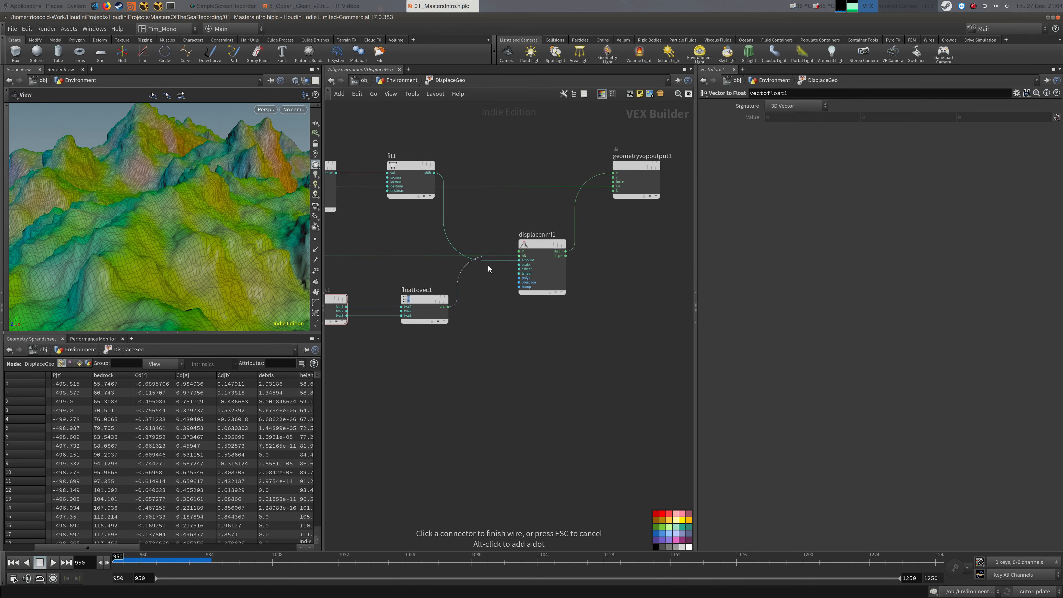
pyautogui.click(519, 256)
# Cut the wire that feeds Cd on the geometry output node
pyautogui.scroll(-3, 544, 247)
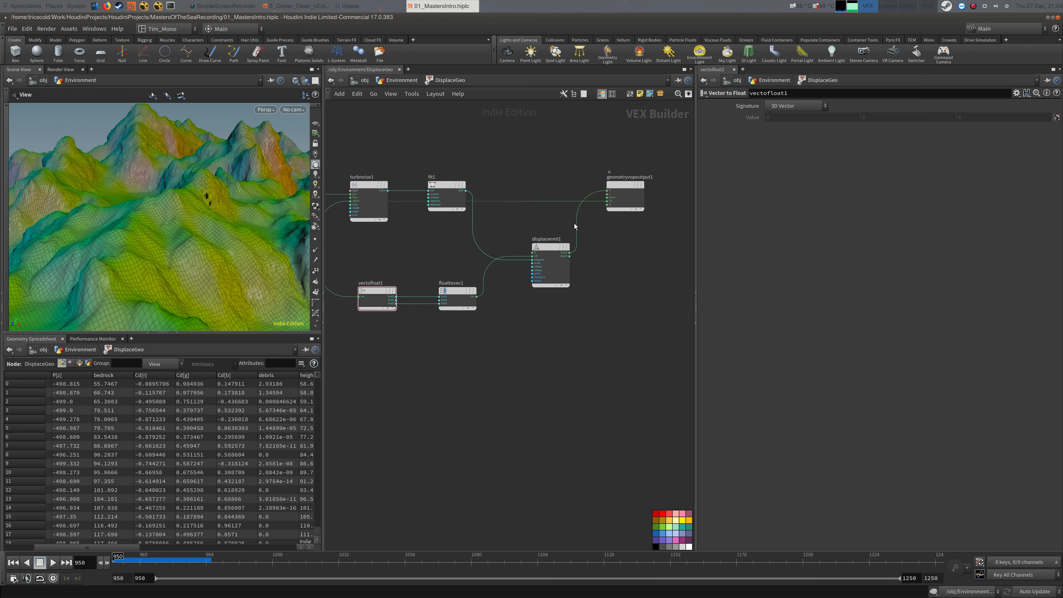
pyautogui.moveTo(548, 218); pyautogui.dragTo(569, 144)
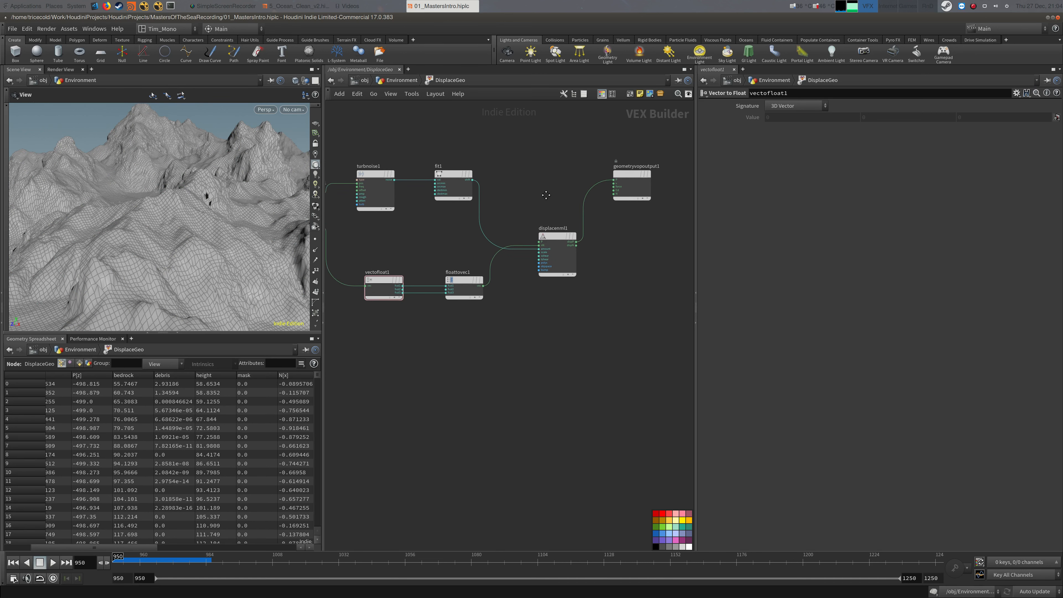
# Inspect the displaced terrain from a closer angle and show the Displace Along Normal node's parameters
pyautogui.hotkey('alt', 'Tab')
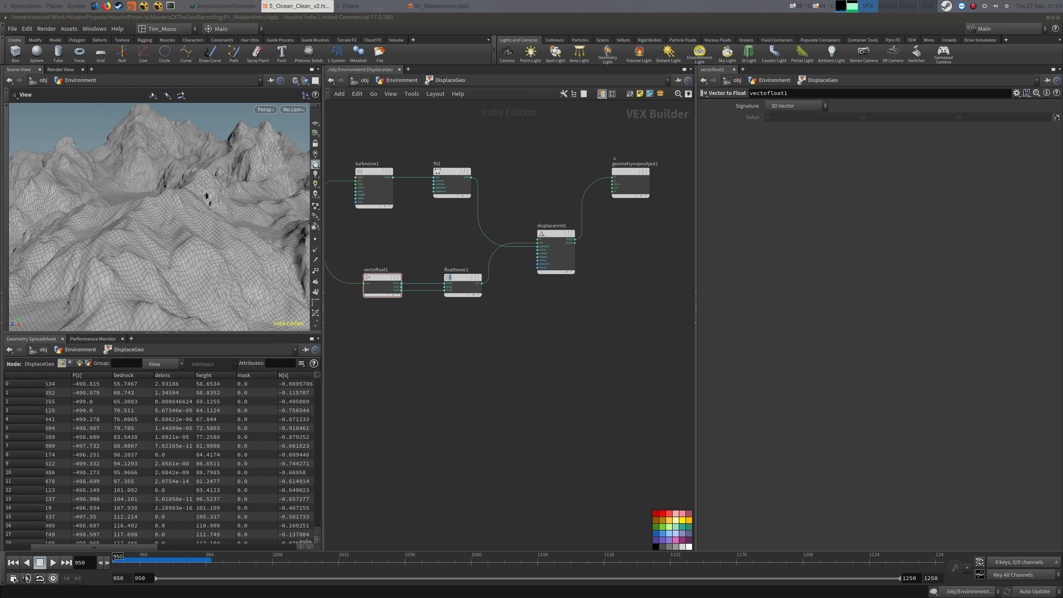
pyautogui.moveTo(504, 343); pyautogui.dragTo(528, 355, button='middle')
pyautogui.scroll(-3, 527, 353)
pyautogui.moveTo(382, 157); pyautogui.dragTo(391, 154, button='middle')
pyautogui.moveTo(176, 219); pyautogui.dragTo(251, 146)
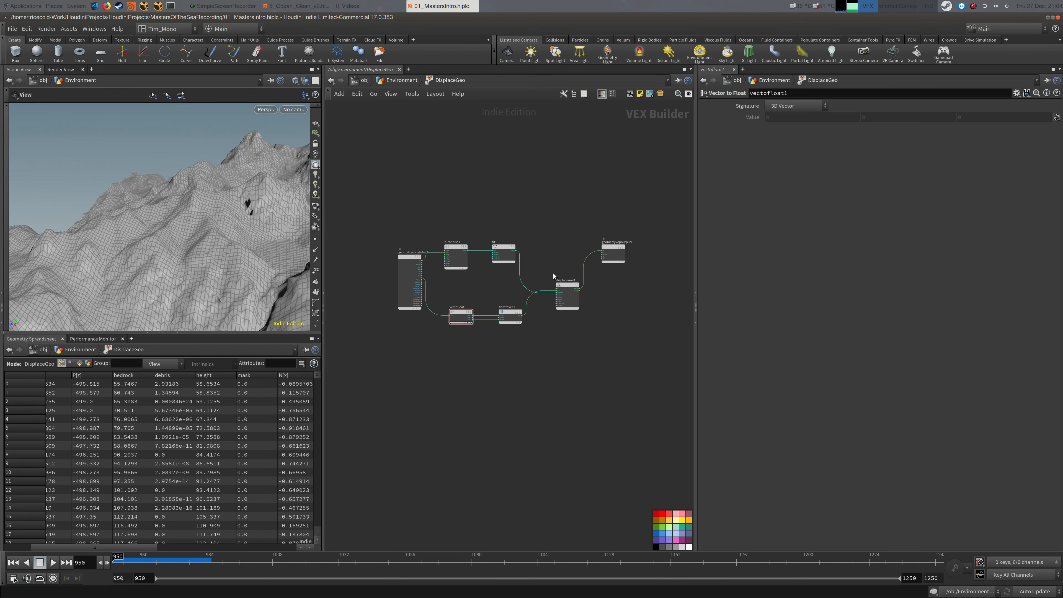
pyautogui.click(561, 287)
pyautogui.moveTo(580, 200); pyautogui.dragTo(557, 185, button='middle')
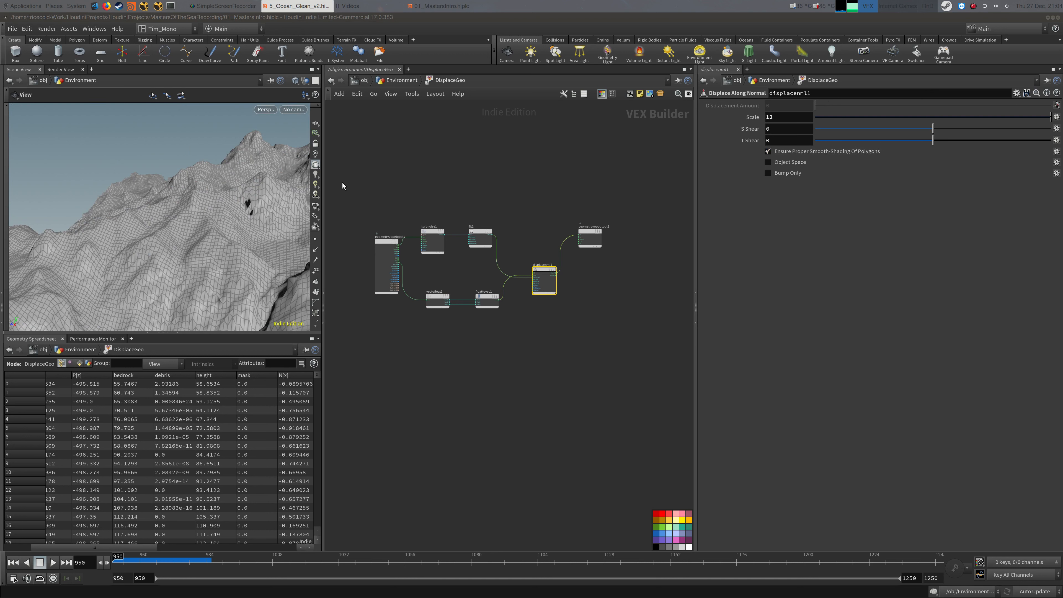
# Return to the Environment network and set the HeightField node's Grid Spacing to 1
pyautogui.click(391, 81)
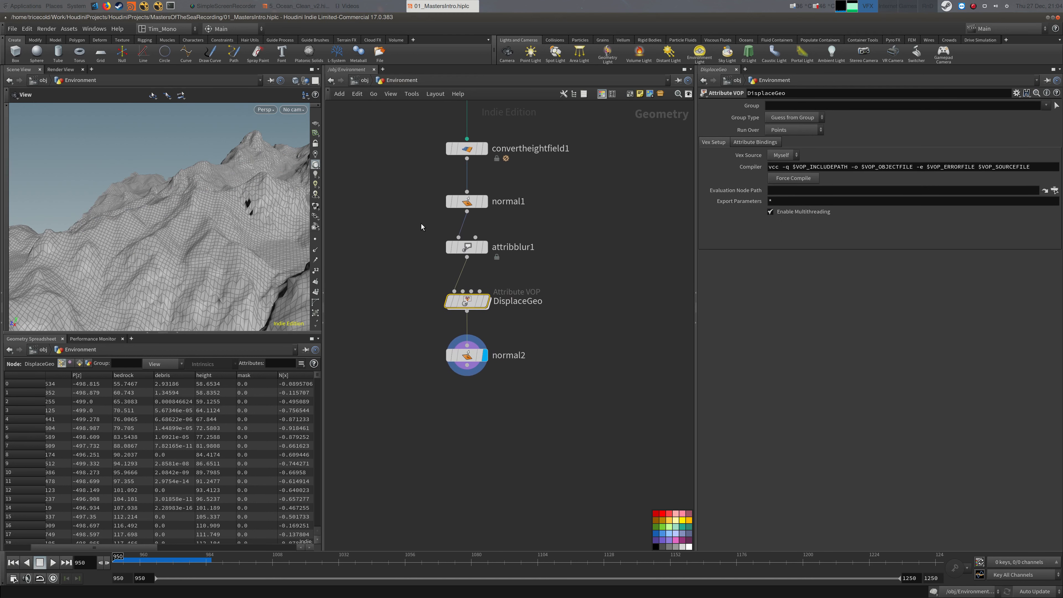
pyautogui.moveTo(428, 313); pyautogui.dragTo(419, 351, button='middle')
pyautogui.click(470, 167)
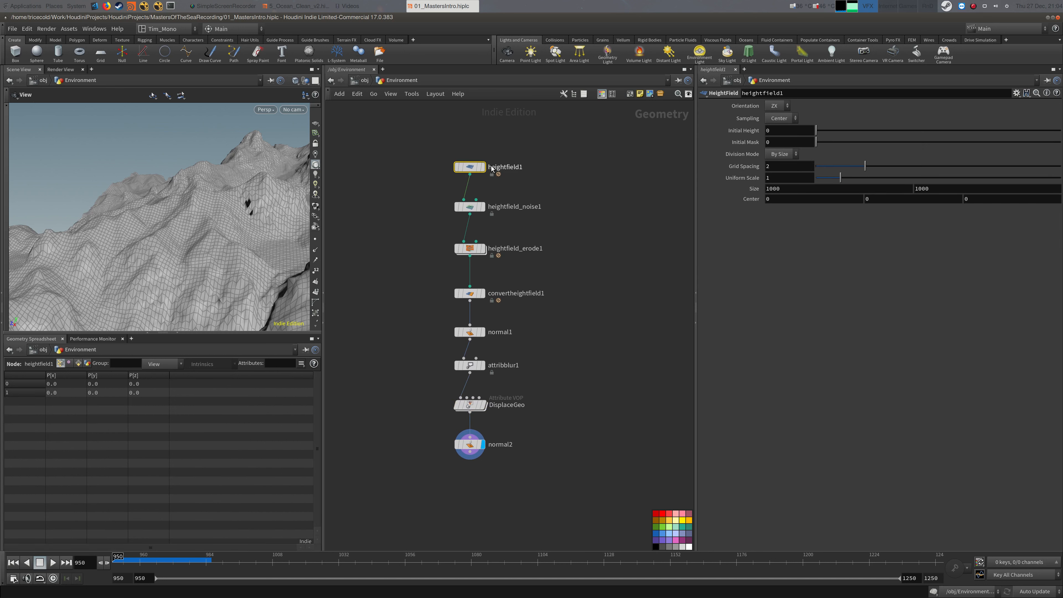
pyautogui.doubleClick(790, 168)
pyautogui.write('1')
pyautogui.press('Return')
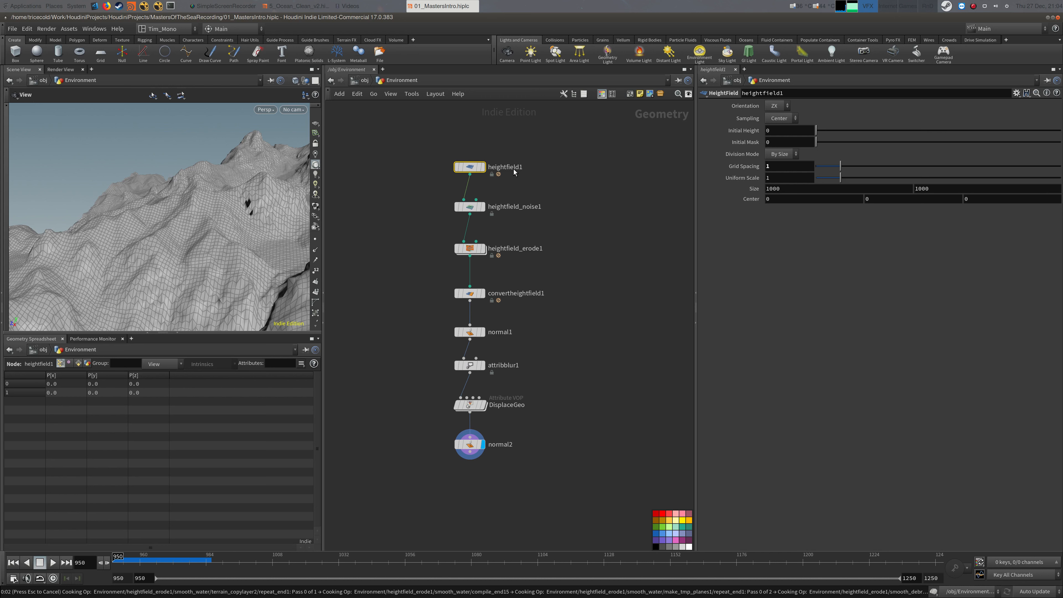
# Display the HeightField Noise and HeightField Erode nodes in turn, and reset the erosion simulation
pyautogui.moveTo(421, 412); pyautogui.dragTo(415, 344, button='middle')
pyautogui.moveTo(565, 241); pyautogui.dragTo(565, 322, button='middle')
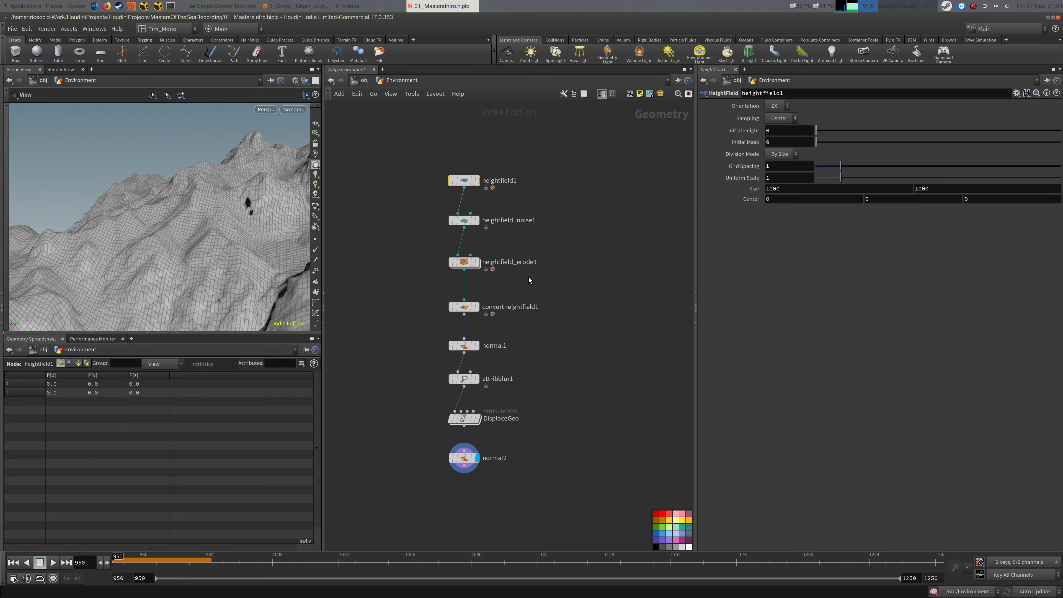
pyautogui.click(476, 221)
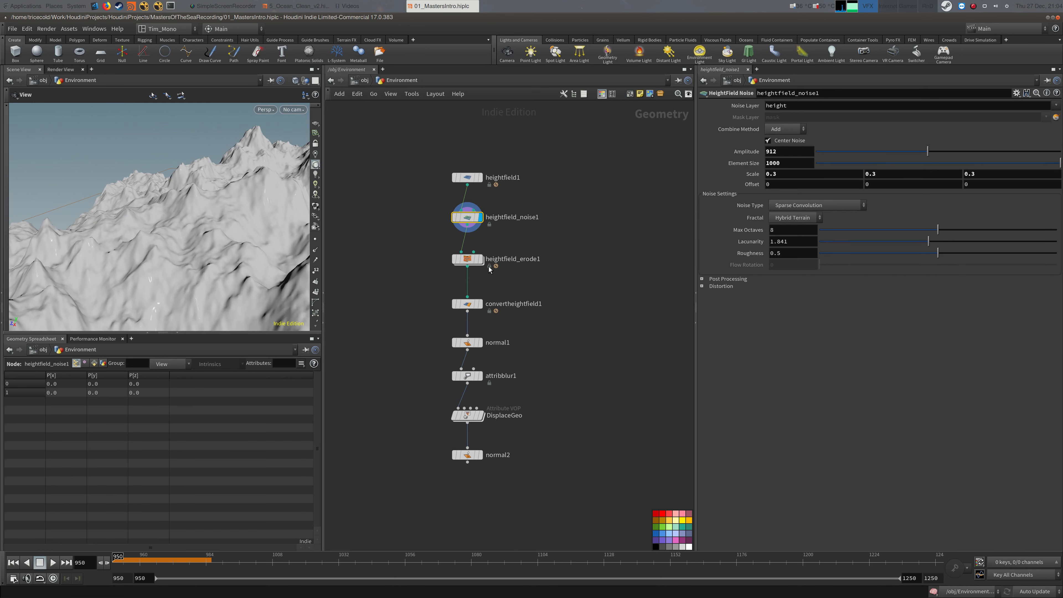
pyautogui.click(480, 259)
pyautogui.moveTo(586, 226); pyautogui.dragTo(596, 207, button='middle')
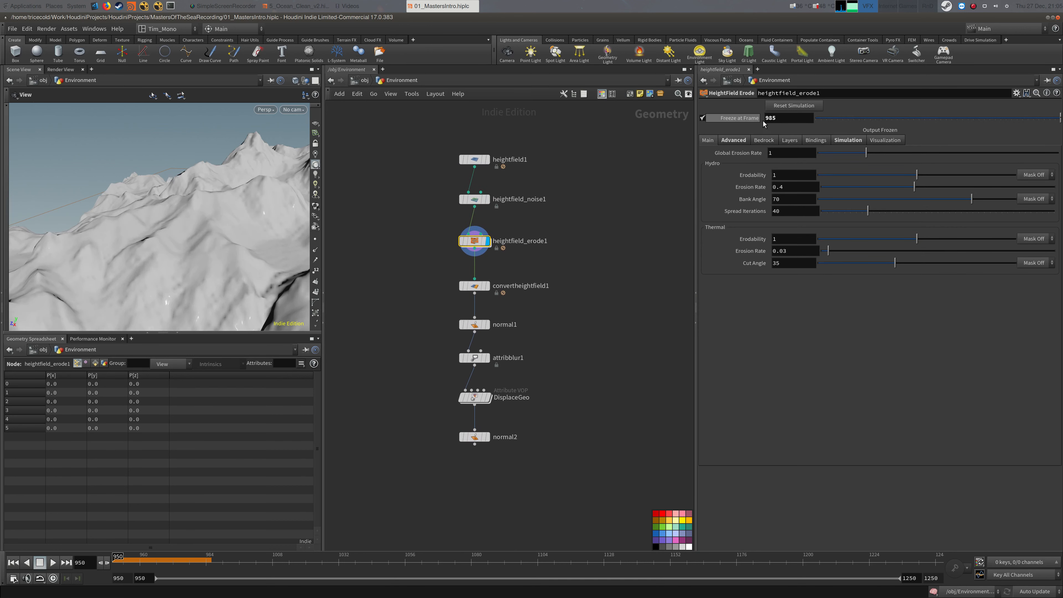
pyautogui.click(792, 107)
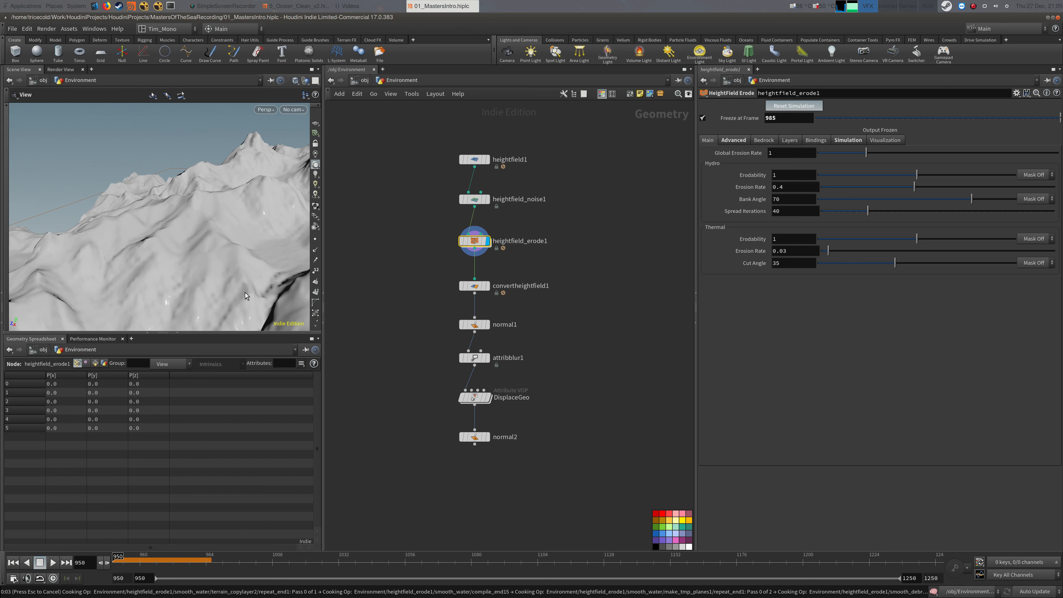
pyautogui.rightClick(974, 6)
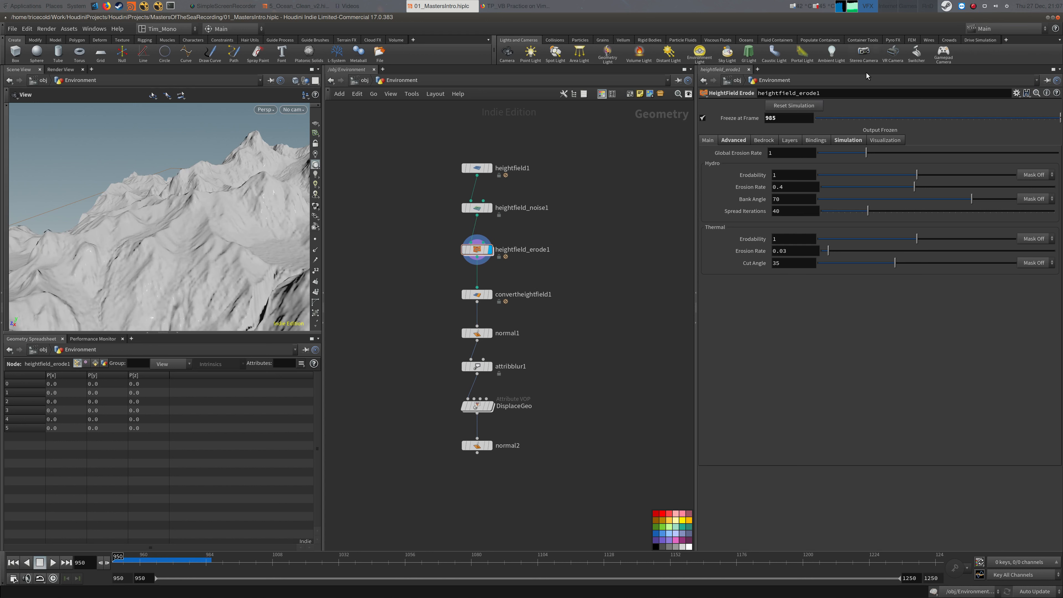
# Compare the terrain before and after erosion by displaying HeightField Noise and HeightField Erode in turn
pyautogui.moveTo(633, 288); pyautogui.dragTo(635, 286, button='middle')
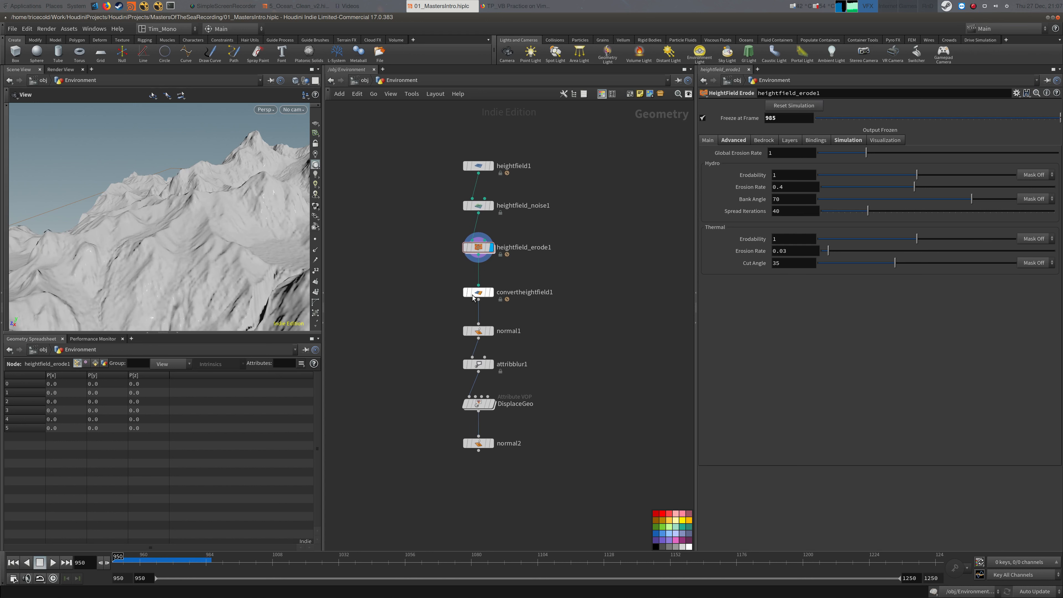
pyautogui.moveTo(495, 213)
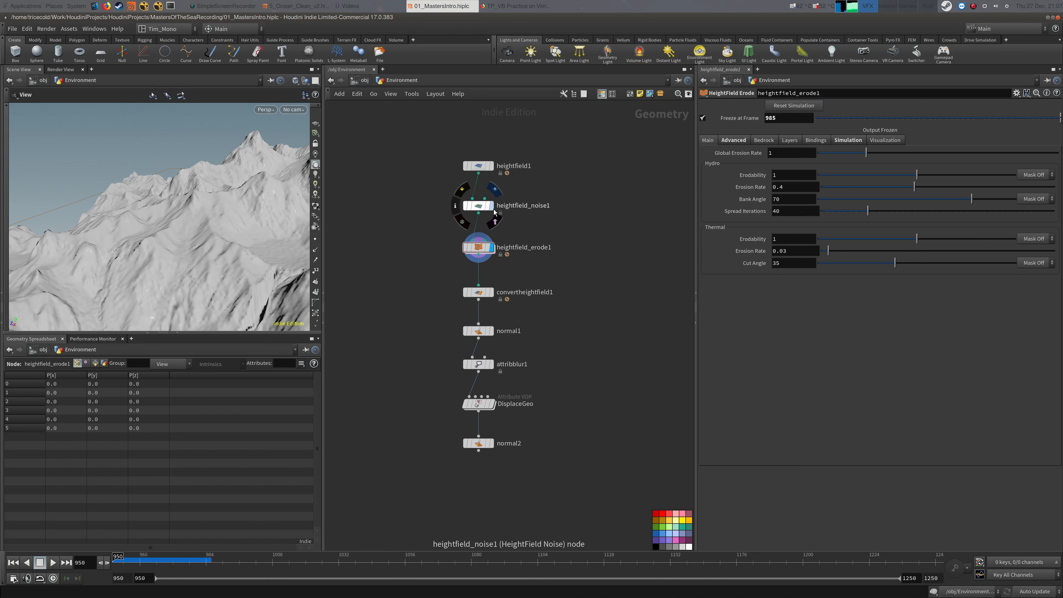
pyautogui.click(491, 206)
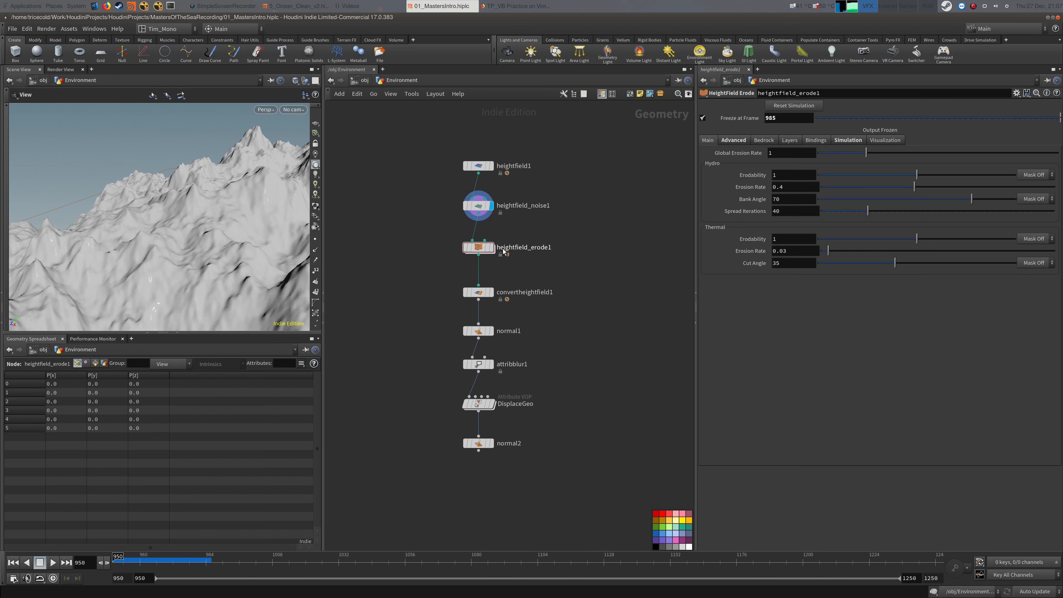
pyautogui.click(496, 249)
pyautogui.scroll(-3, 444, 310)
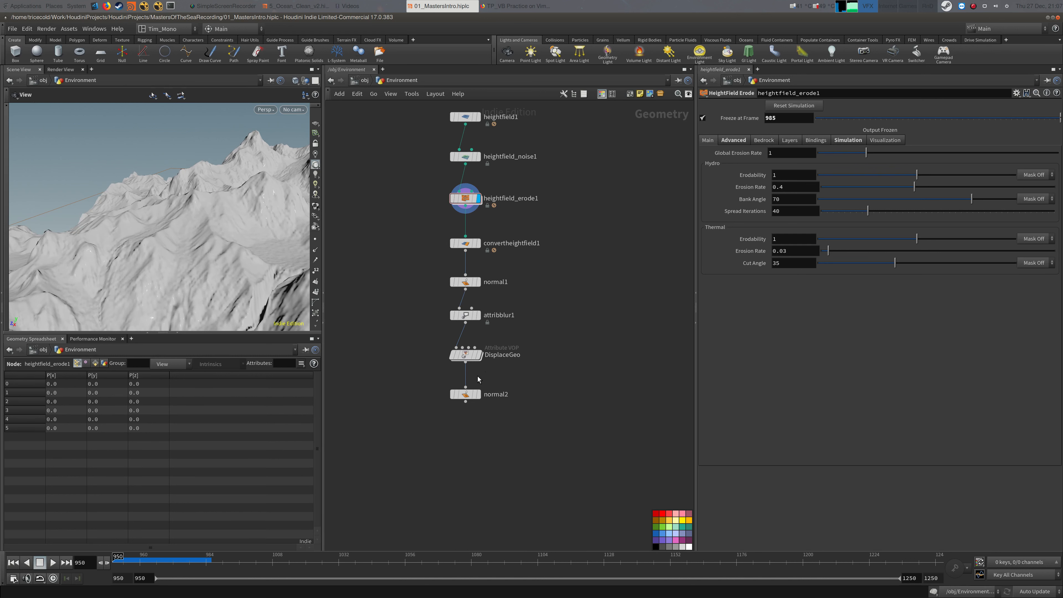
# Display the DisplaceGeo result, followed by the final normal2 node, and examine the displaced cliffs
pyautogui.click(478, 314)
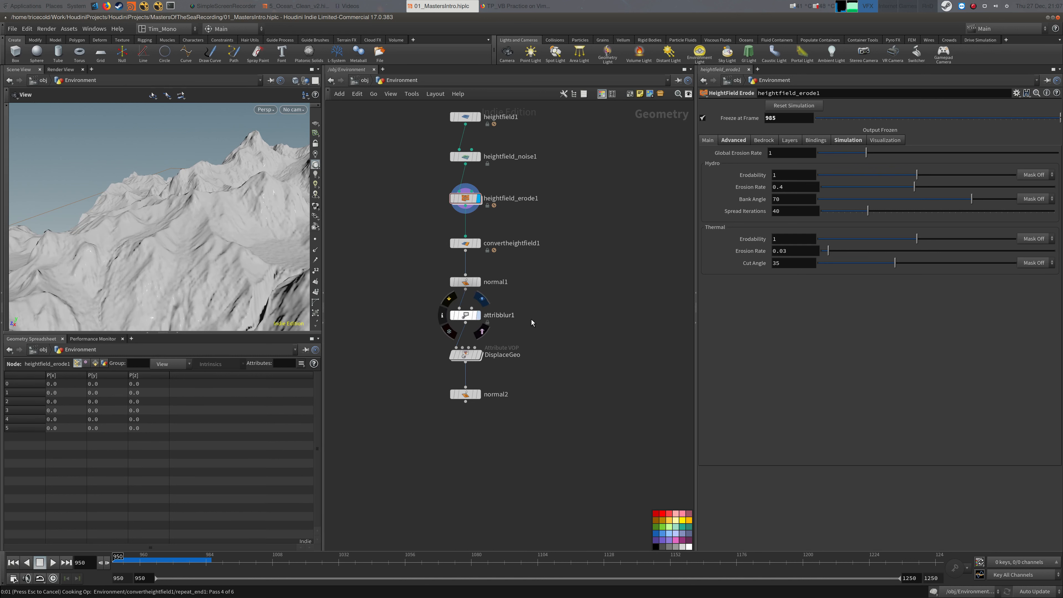
pyautogui.click(478, 355)
pyautogui.moveTo(486, 400); pyautogui.dragTo(456, 377, button='middle')
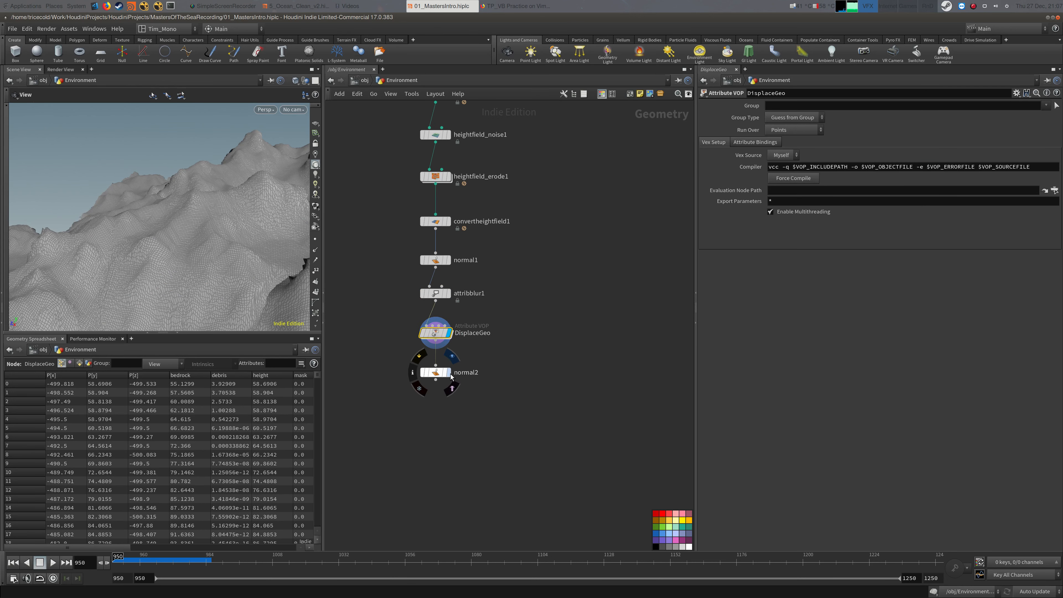
pyautogui.click(427, 371)
pyautogui.moveTo(237, 277); pyautogui.dragTo(242, 217)
pyautogui.moveTo(182, 241); pyautogui.dragTo(288, 225)
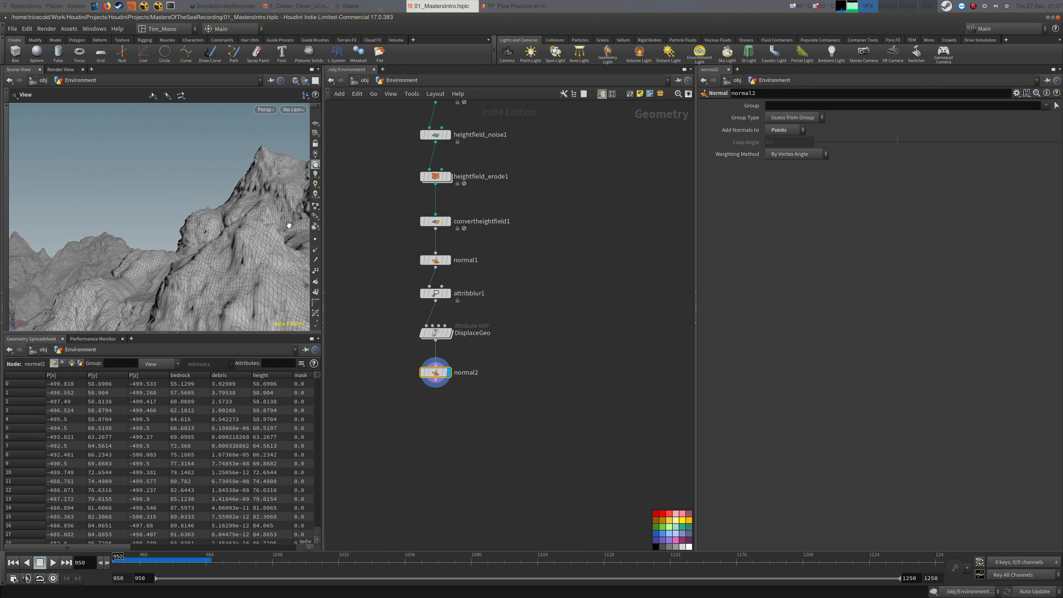
# Set the viewport shading to Smooth Shaded and view the whole terrain
pyautogui.hotkey('alt', 'Tab')
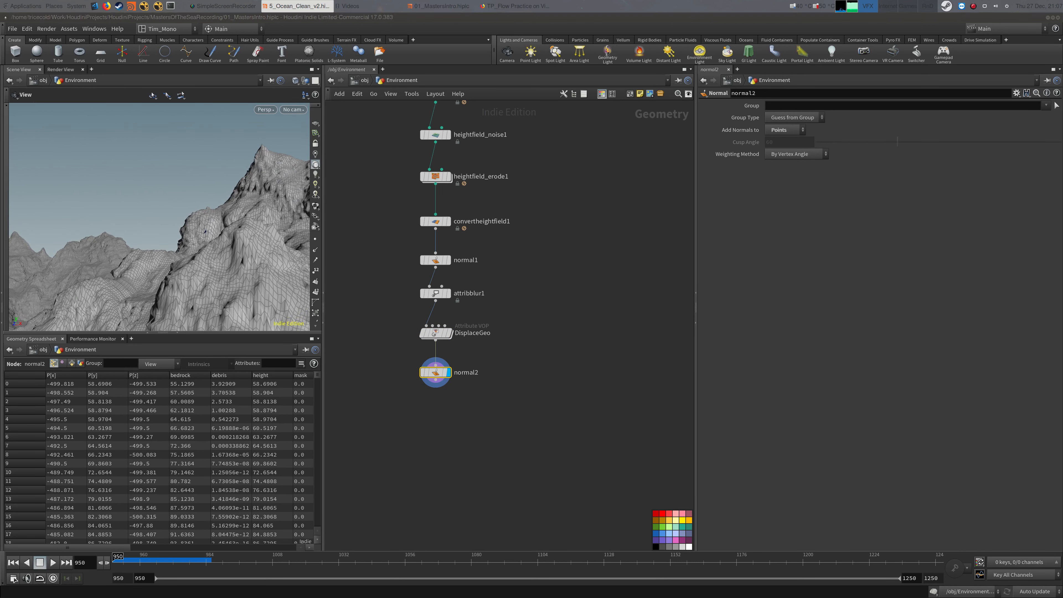
pyautogui.moveTo(509, 402); pyautogui.dragTo(534, 403, button='middle')
pyautogui.moveTo(190, 262); pyautogui.dragTo(112, 232)
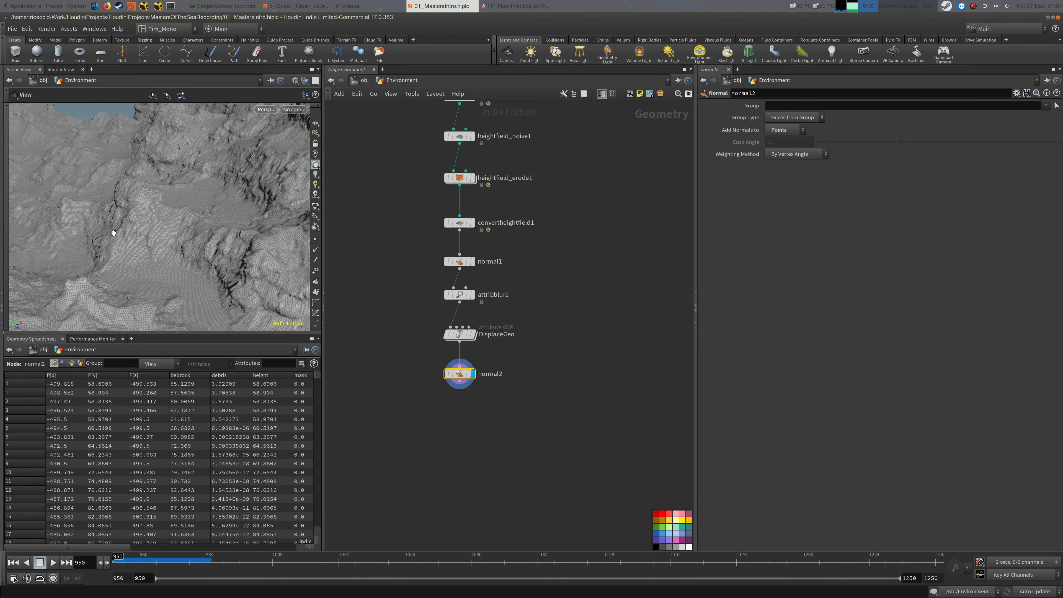
pyautogui.click(295, 81)
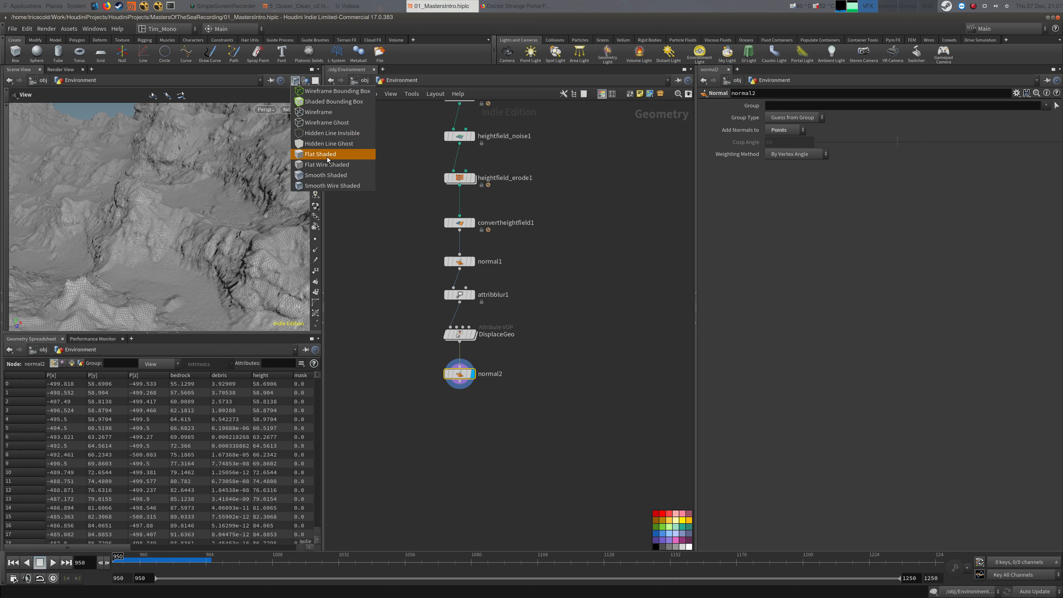
pyautogui.click(329, 171)
pyautogui.moveTo(240, 243); pyautogui.dragTo(144, 231)
pyautogui.moveTo(144, 231); pyautogui.dragTo(97, 245, button='right')
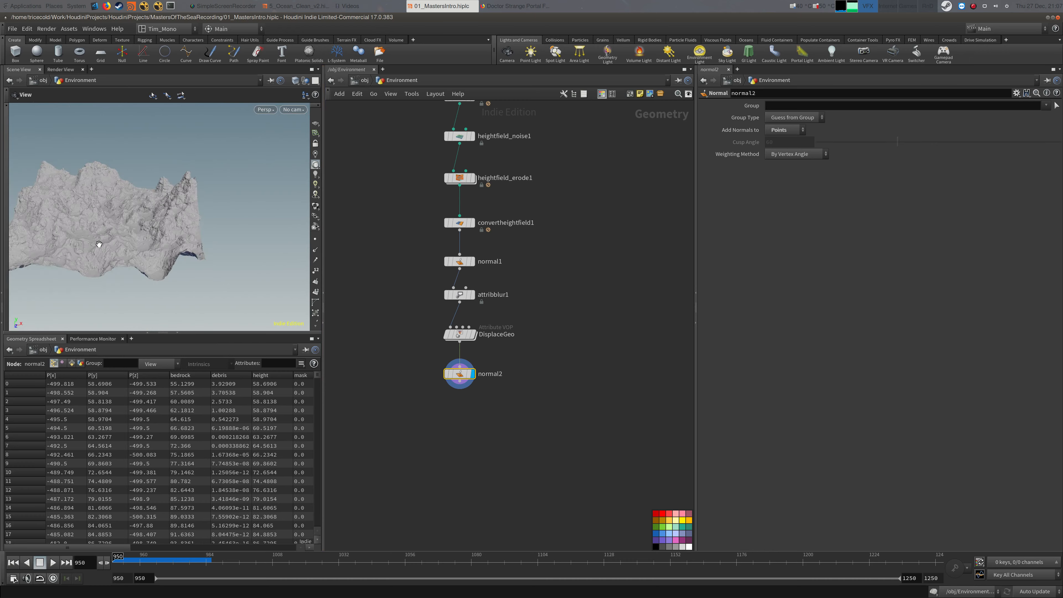
# Examine the displaced terrain up close, and display the HeightField Erode result
pyautogui.moveTo(98, 244); pyautogui.dragTo(223, 233)
pyautogui.moveTo(223, 232); pyautogui.dragTo(257, 219, button='right')
pyautogui.moveTo(189, 247); pyautogui.dragTo(249, 237, button='right')
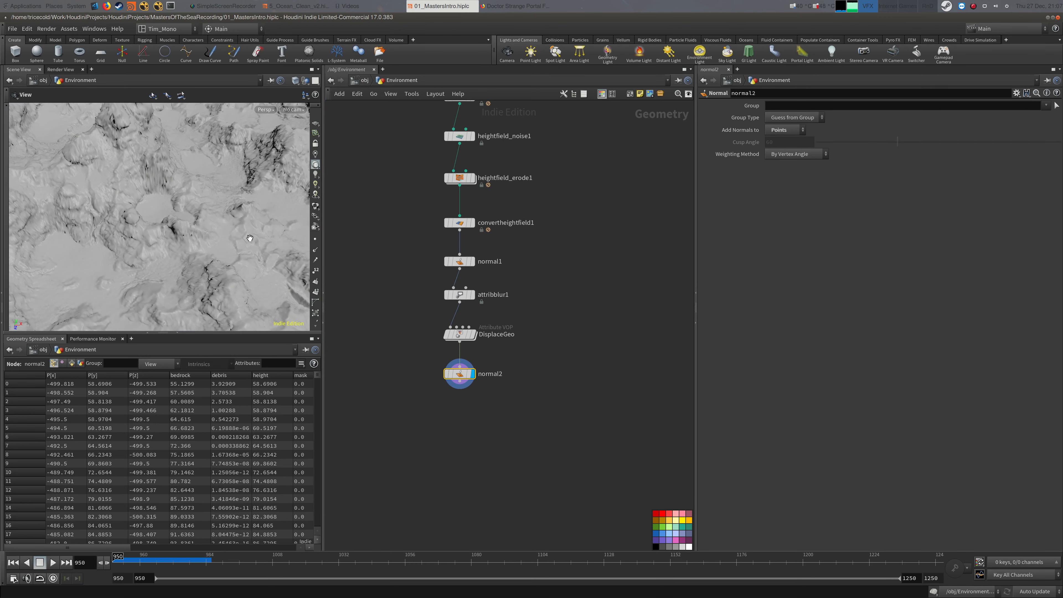
pyautogui.moveTo(249, 238); pyautogui.dragTo(259, 184)
pyautogui.moveTo(259, 185); pyautogui.dragTo(403, 182, button='right')
pyautogui.moveTo(404, 183); pyautogui.dragTo(358, 276, button='middle')
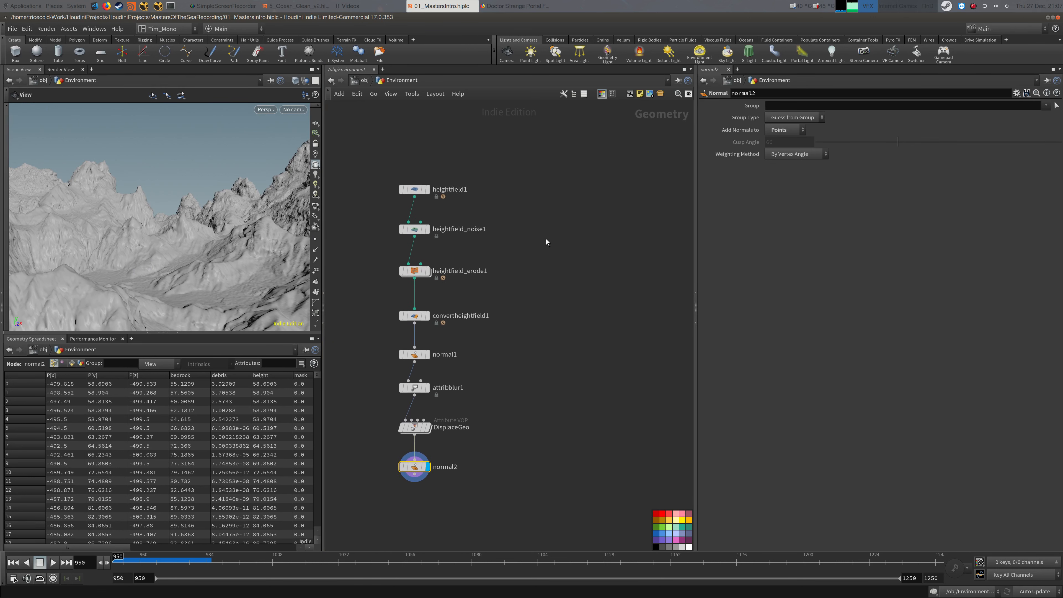
pyautogui.click(427, 271)
pyautogui.moveTo(496, 289); pyautogui.dragTo(504, 237, button='middle')
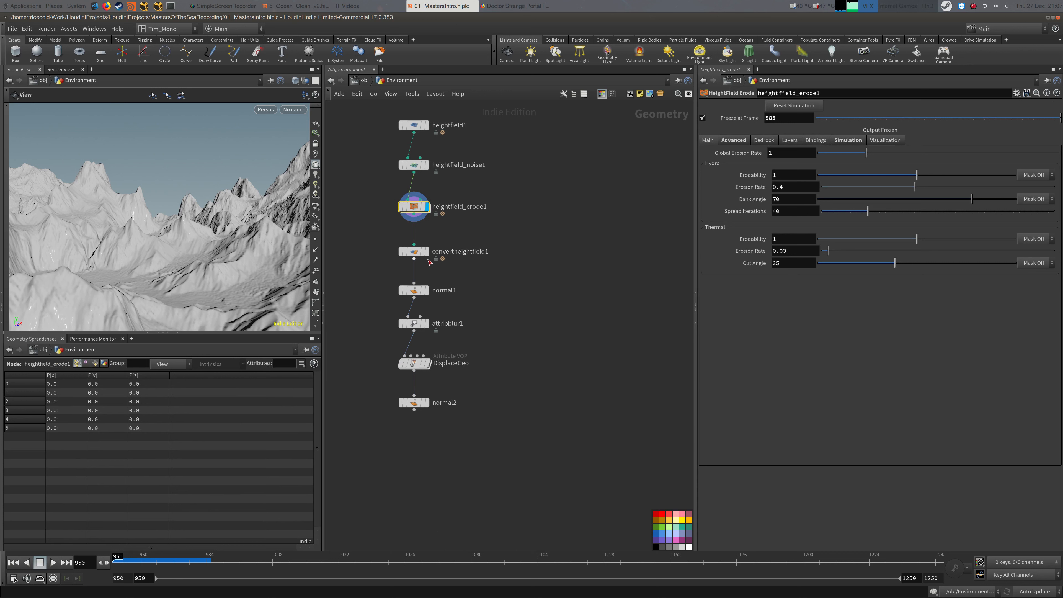
pyautogui.press('Tab')
pyautogui.write('heis')
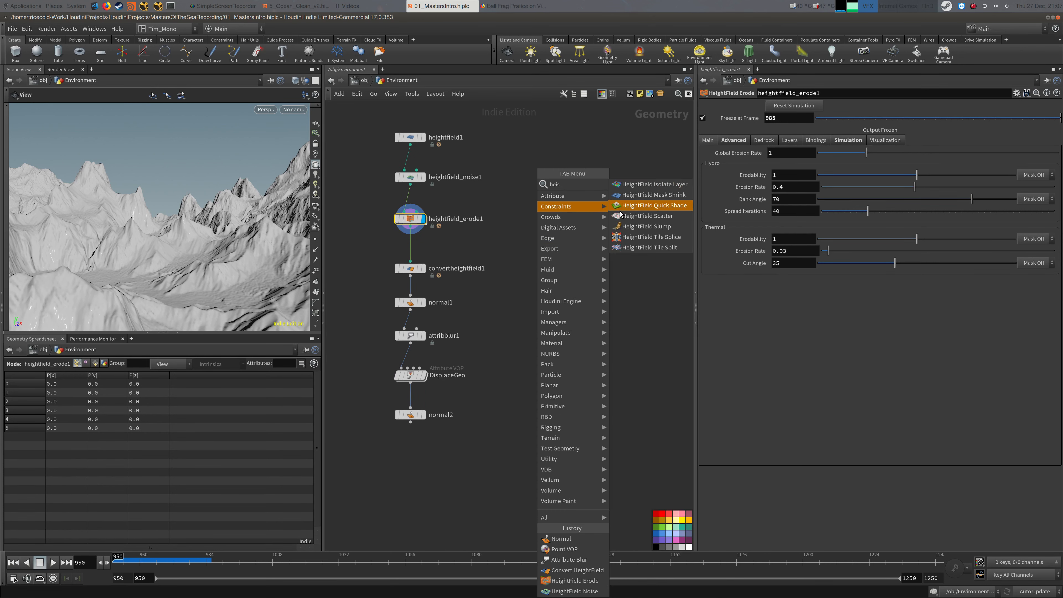
pyautogui.click(619, 238)
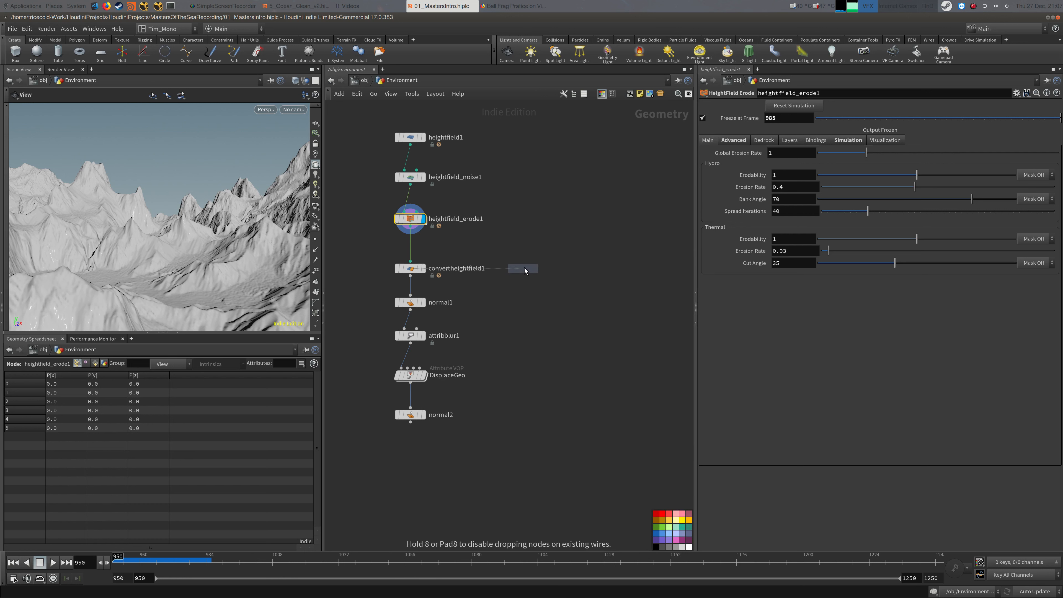
pyautogui.click(523, 268)
pyautogui.click(525, 260)
pyautogui.moveTo(570, 248); pyautogui.dragTo(545, 263)
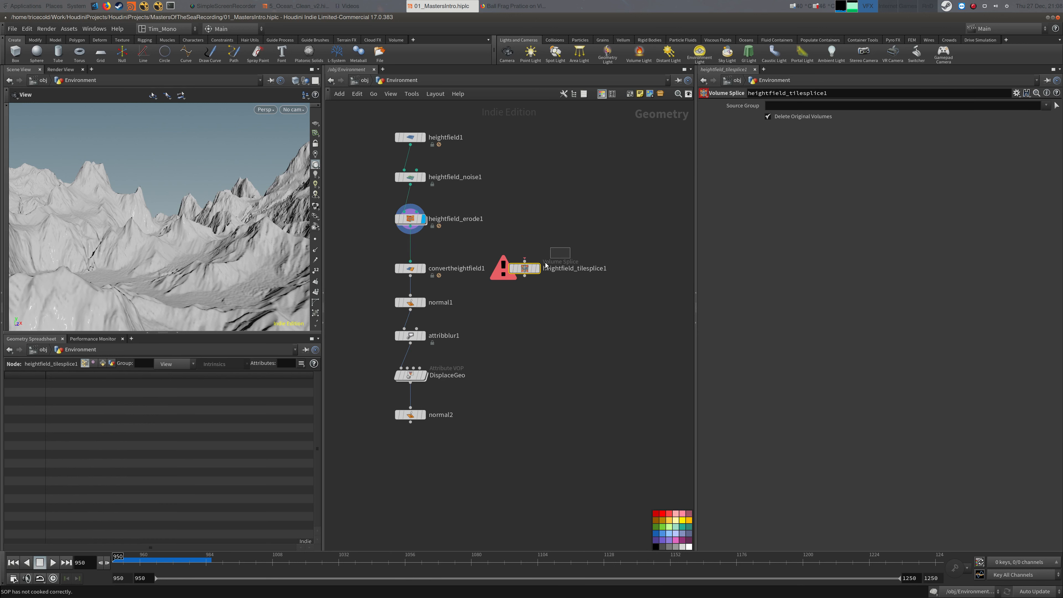
pyautogui.press('Delete')
# Add a HeightField Tile Split node fed by heightfield_erode1, display it and frame the extracted tile
pyautogui.press('Tab')
pyautogui.write('til')
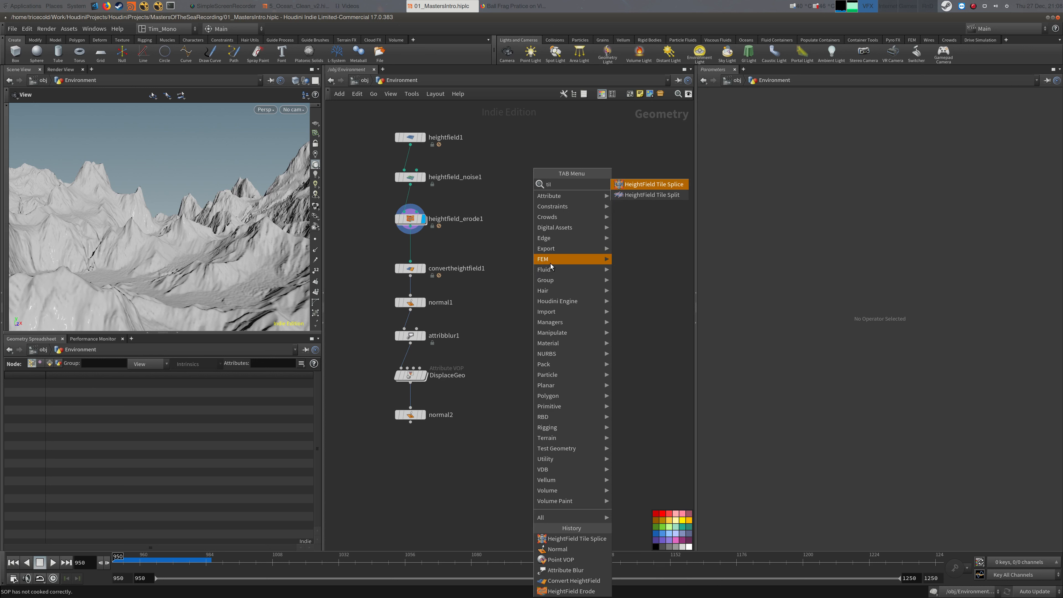
pyautogui.click(650, 194)
pyautogui.click(571, 257)
pyautogui.moveTo(570, 258); pyautogui.dragTo(410, 227)
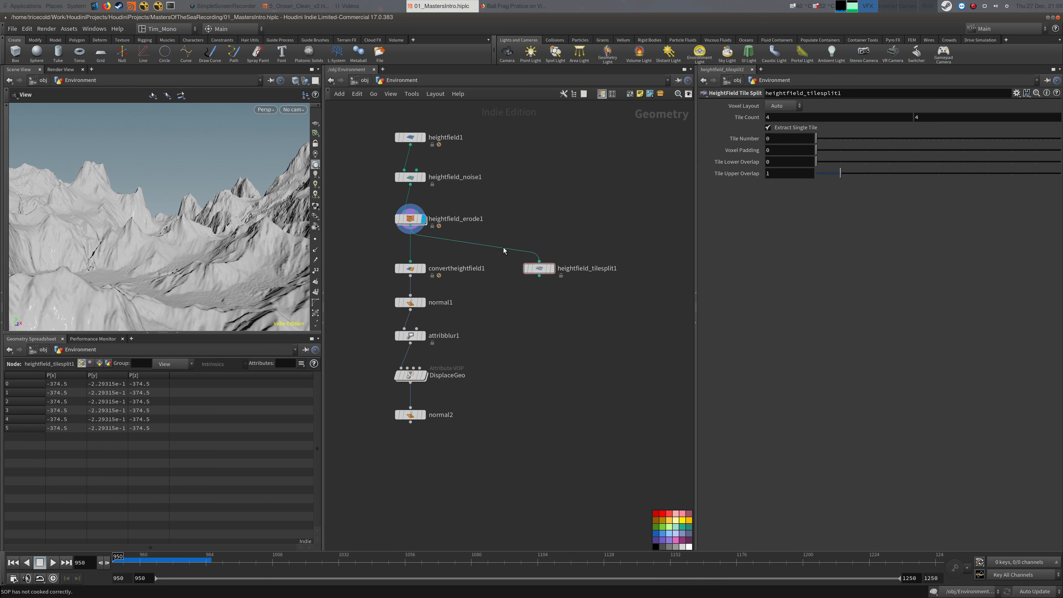
pyautogui.click(554, 269)
pyautogui.hotkey('space', 'g')
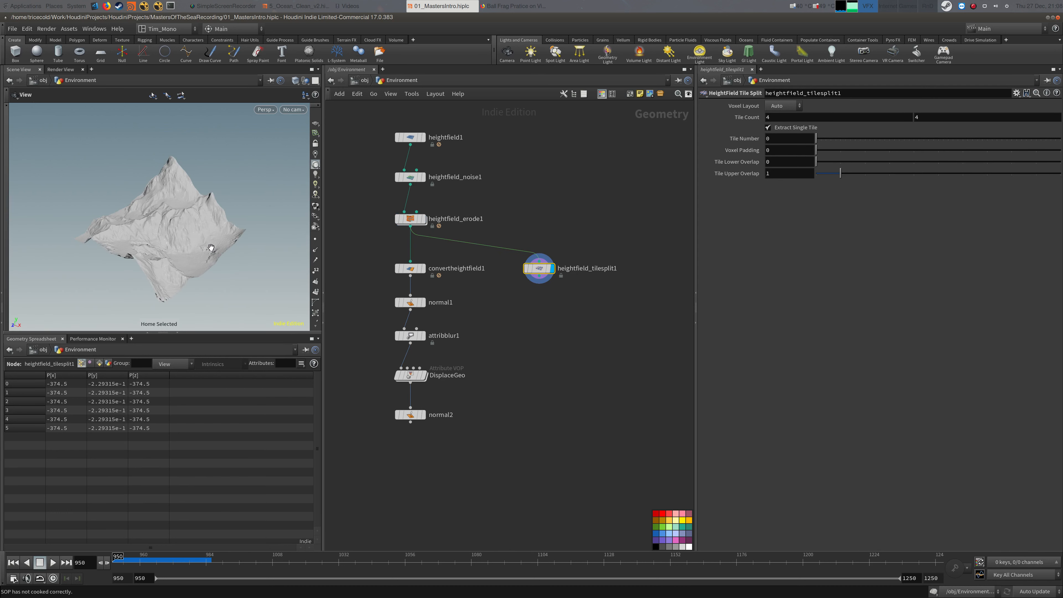
# Compare the extracted tile with the full eroded terrain by displaying HeightField Erode and Tile Split in turn
pyautogui.moveTo(212, 247); pyautogui.dragTo(179, 237)
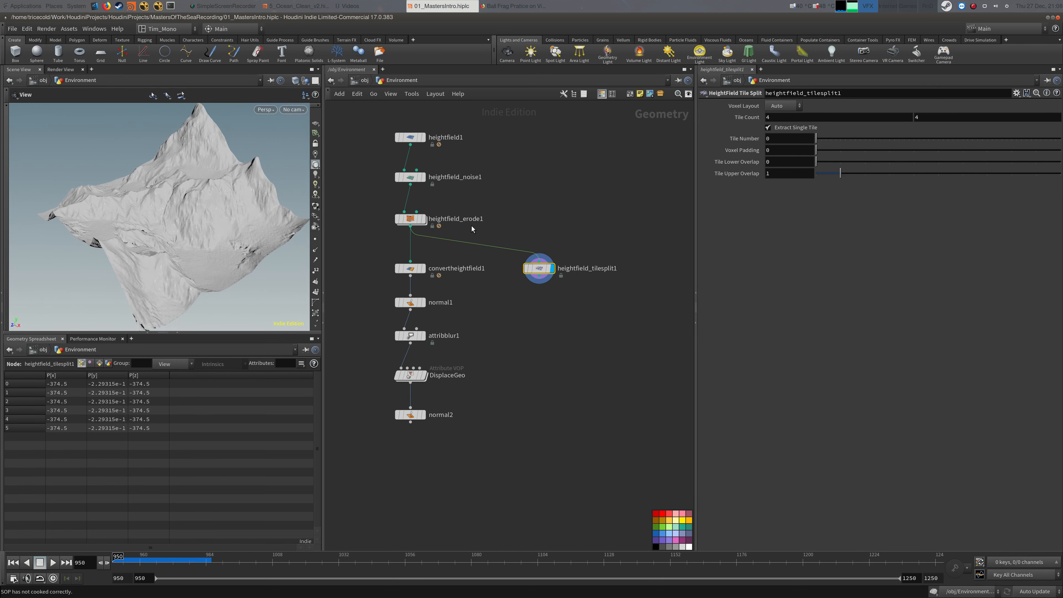
pyautogui.click(412, 219)
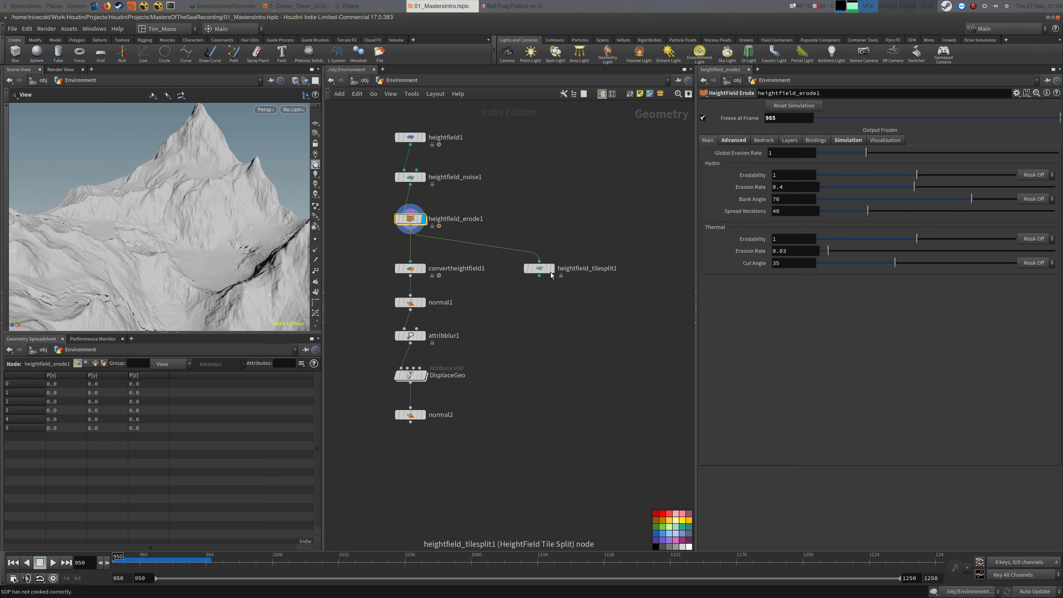
pyautogui.click(541, 275)
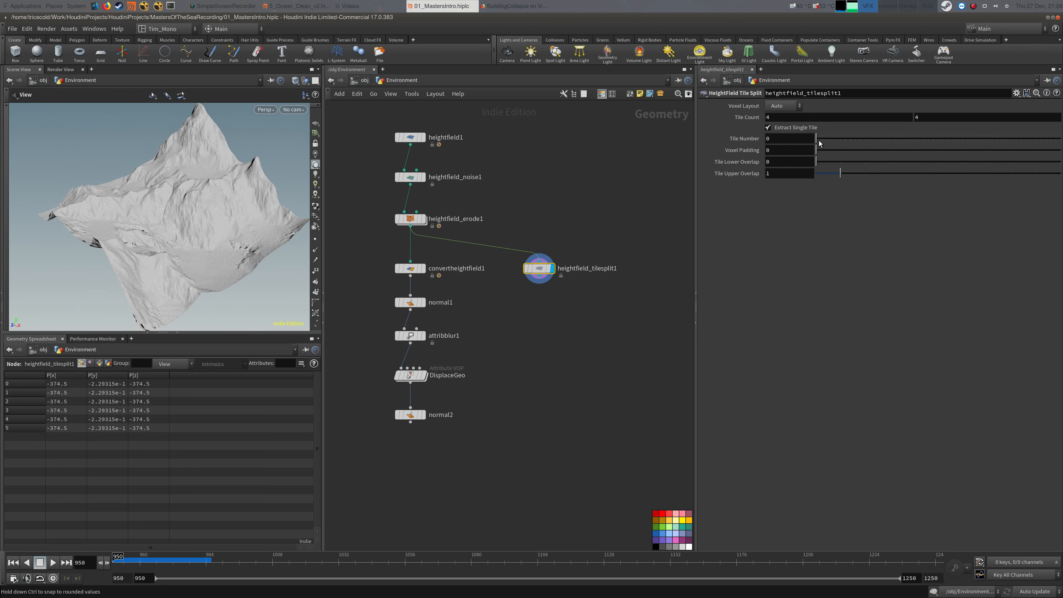
# Set the Tile Split node's Tile Number to 1 and examine the extracted tile
pyautogui.moveTo(819, 143); pyautogui.dragTo(815, 141)
pyautogui.moveTo(218, 237); pyautogui.dragTo(168, 237, button='right')
pyautogui.moveTo(205, 236); pyautogui.dragTo(147, 236, button='middle')
pyautogui.moveTo(775, 144)
pyautogui.mouseDown(button='middle')
pyautogui.moveTo(831, 131)
pyautogui.moveTo(791, 138)
pyautogui.mouseUp(button='middle')
pyautogui.moveTo(553, 205); pyautogui.dragTo(639, 170, button='middle')
pyautogui.moveTo(186, 262); pyautogui.dragTo(244, 249, button='right')
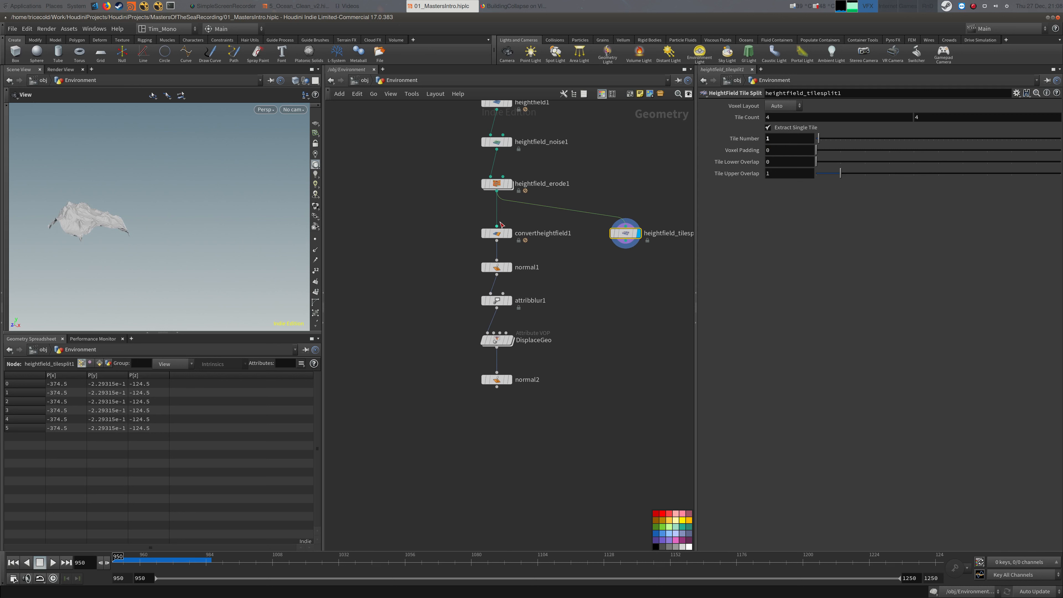
pyautogui.moveTo(143, 232); pyautogui.dragTo(189, 233)
pyautogui.hotkey('space', 'g')
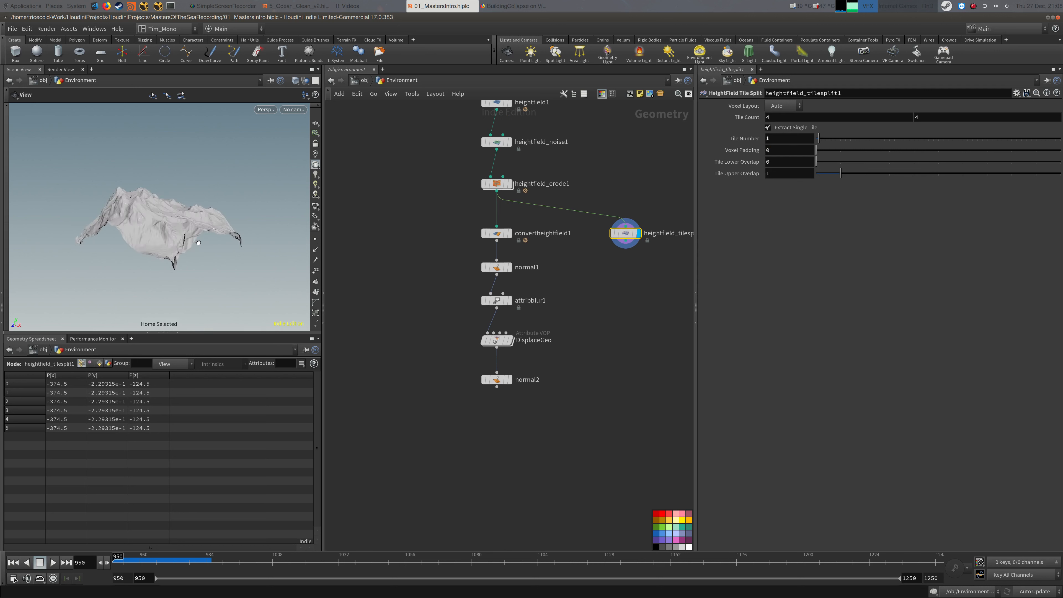
pyautogui.moveTo(219, 237); pyautogui.dragTo(278, 211)
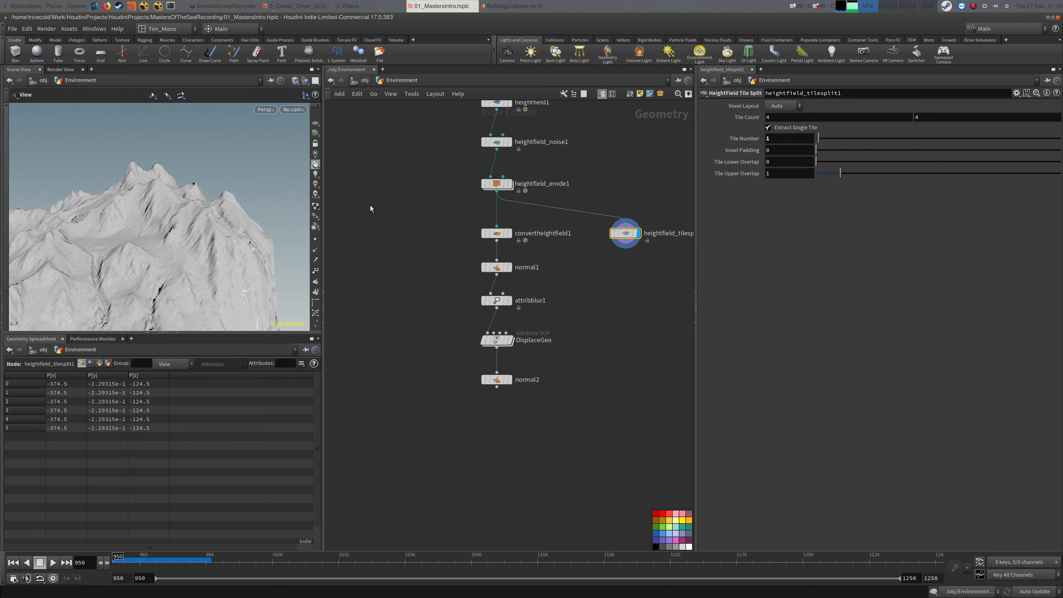
# Tidy the positions of the HeightField Erode and Tile Split nodes, and delete the Tile Split node
pyautogui.moveTo(522, 168); pyautogui.dragTo(515, 196, button='middle')
pyautogui.moveTo(494, 217); pyautogui.dragTo(495, 221)
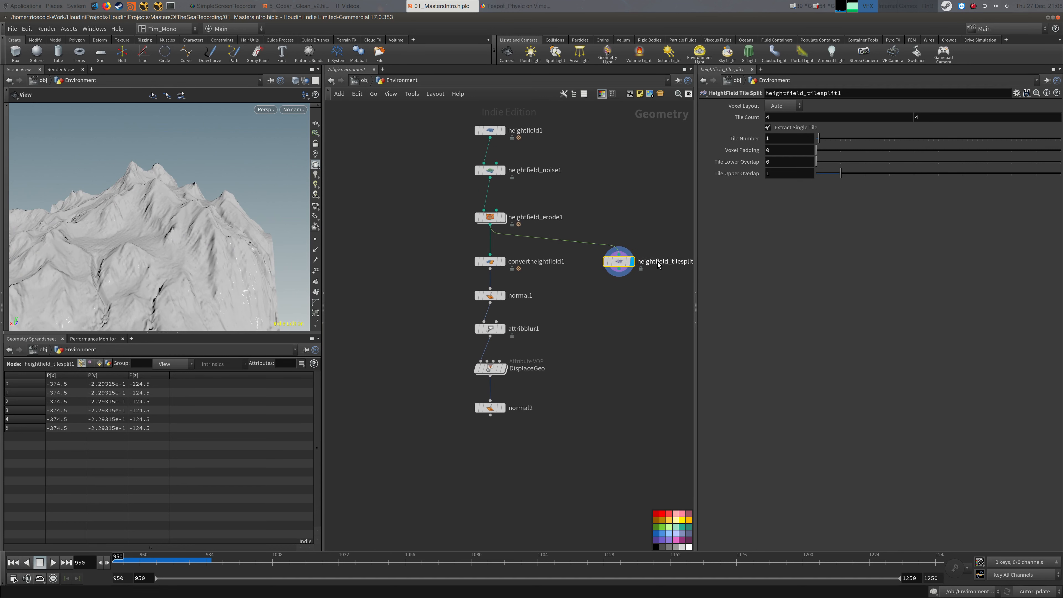
pyautogui.moveTo(619, 261); pyautogui.dragTo(594, 217)
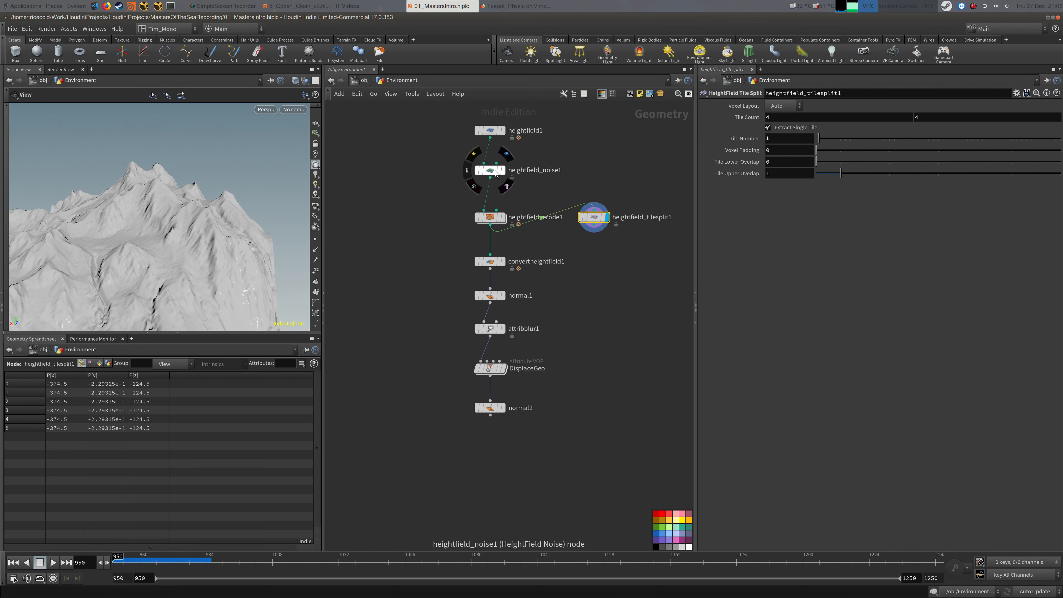
pyautogui.moveTo(493, 174); pyautogui.dragTo(507, 143, button='middle')
pyautogui.moveTo(607, 189)
pyautogui.moveTo(607, 190); pyautogui.dragTo(612, 231)
pyautogui.moveTo(417, 213); pyautogui.dragTo(423, 195, button='middle')
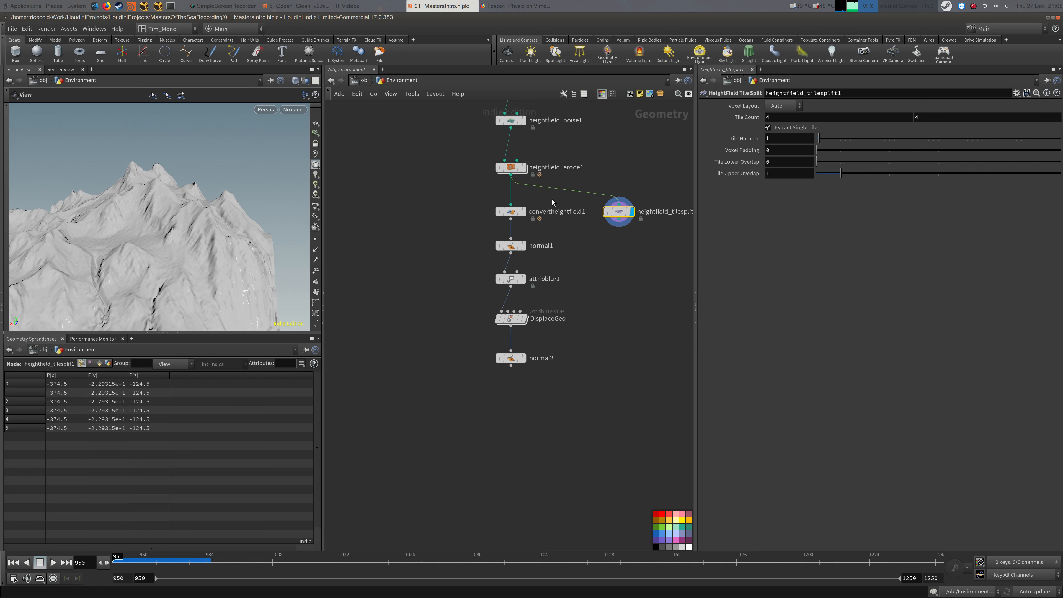
pyautogui.press('Delete')
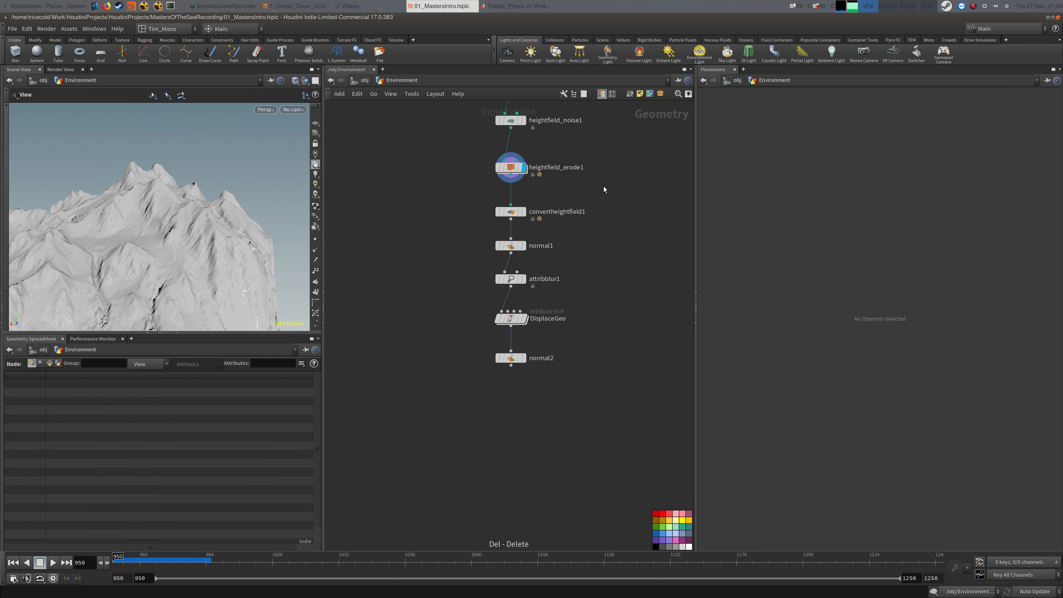
# Select heightfield_erode1 and read the voxel details in its node information
pyautogui.click(505, 171)
pyautogui.moveTo(411, 165); pyautogui.dragTo(418, 228, button='middle')
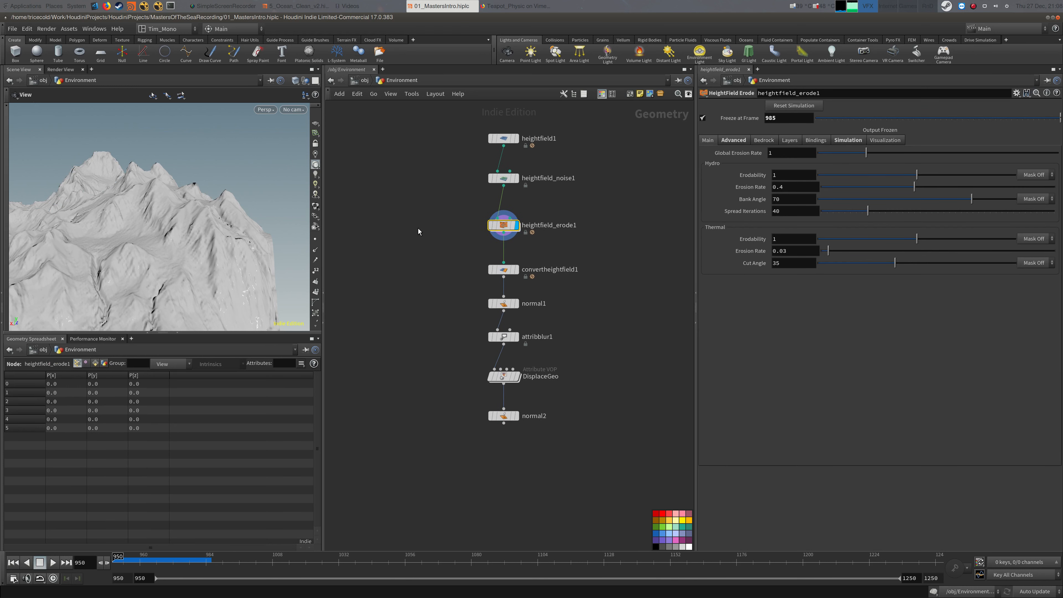
pyautogui.middleClick(504, 226)
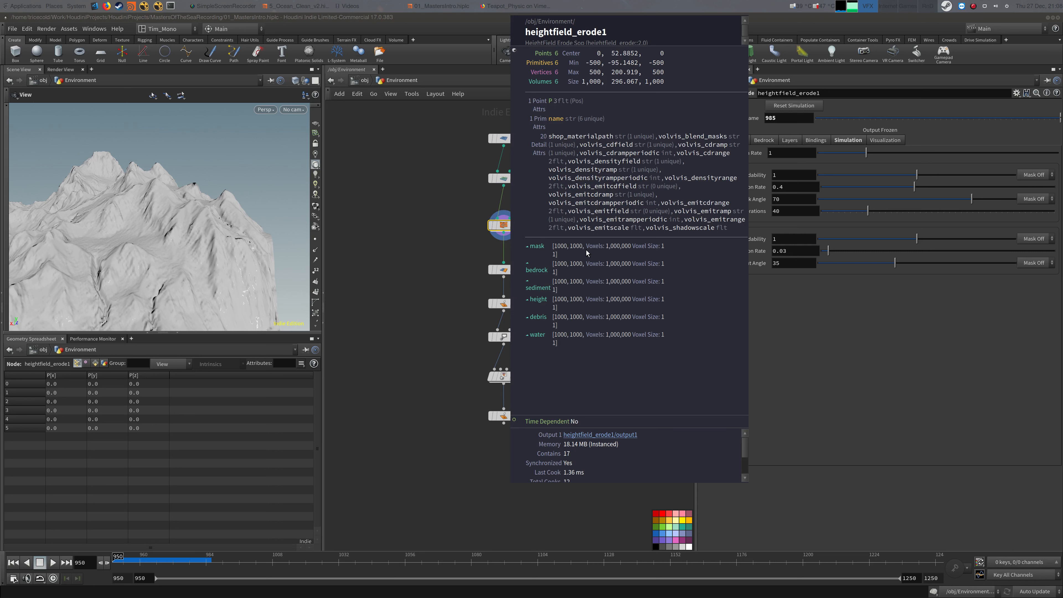
# Display the final normal2 node and examine the displaced rock detail up close
pyautogui.moveTo(406, 326); pyautogui.dragTo(410, 224, button='middle')
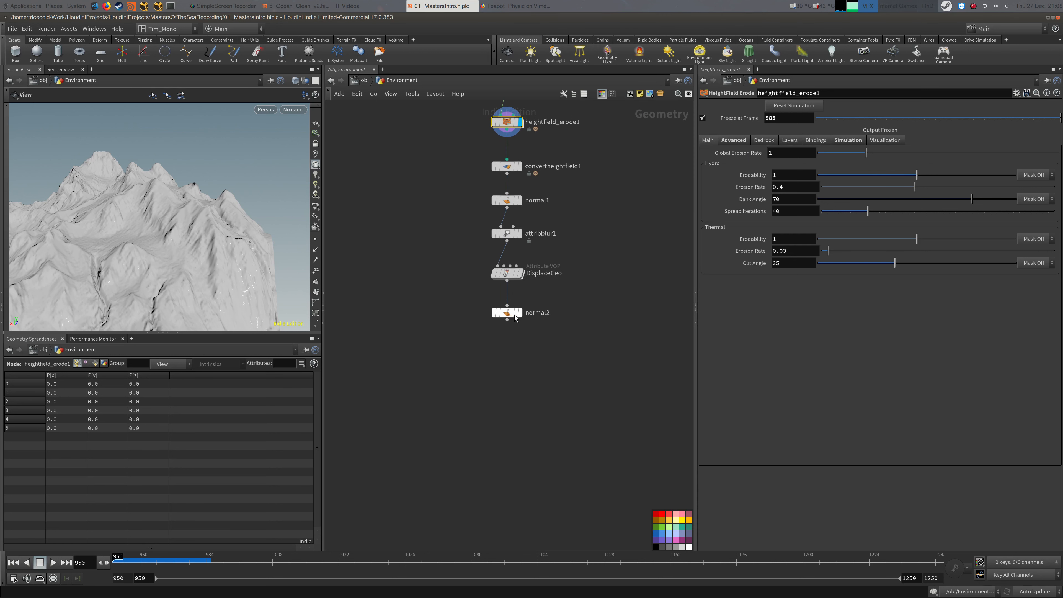
pyautogui.click(513, 315)
pyautogui.click(520, 314)
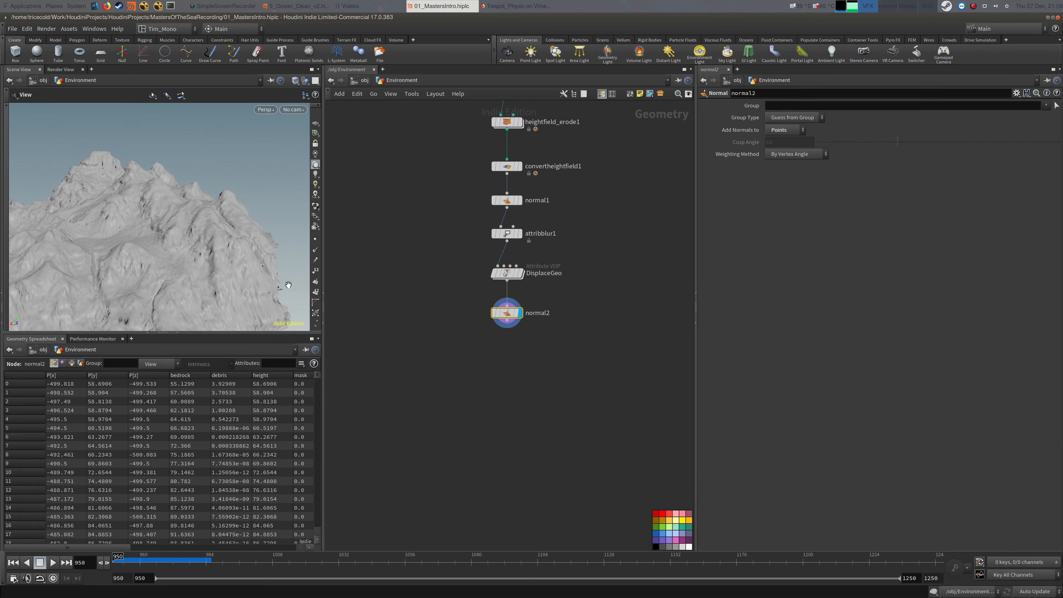
pyautogui.moveTo(208, 268); pyautogui.dragTo(228, 227, button='middle')
pyautogui.moveTo(228, 227); pyautogui.dragTo(201, 218)
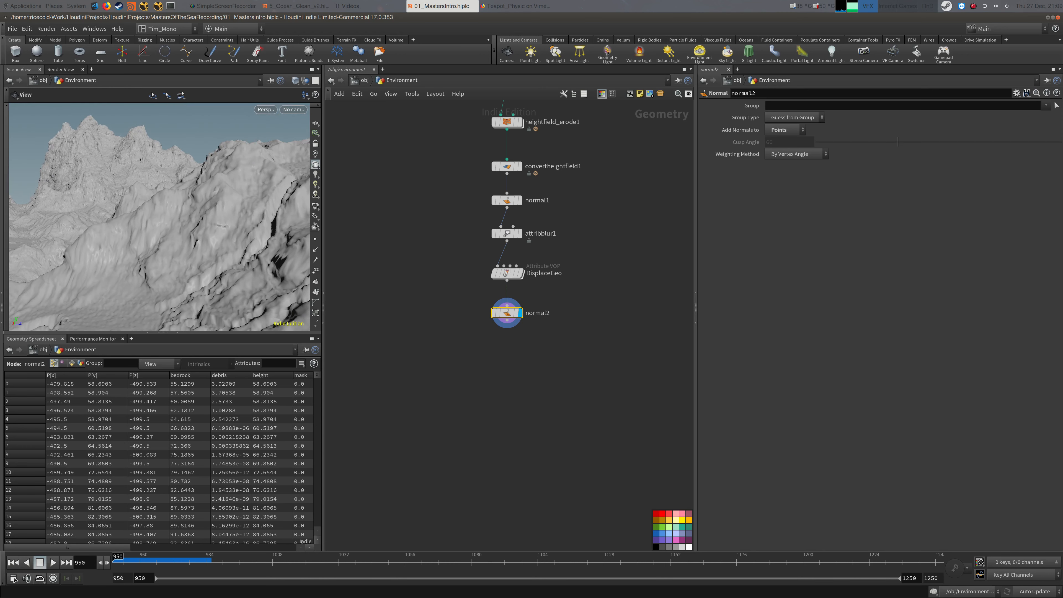
# Add a File Cache node and connect it below normal2
pyautogui.hotkey('alt', 'Tab')
pyautogui.moveTo(612, 336); pyautogui.dragTo(529, 312, button='middle')
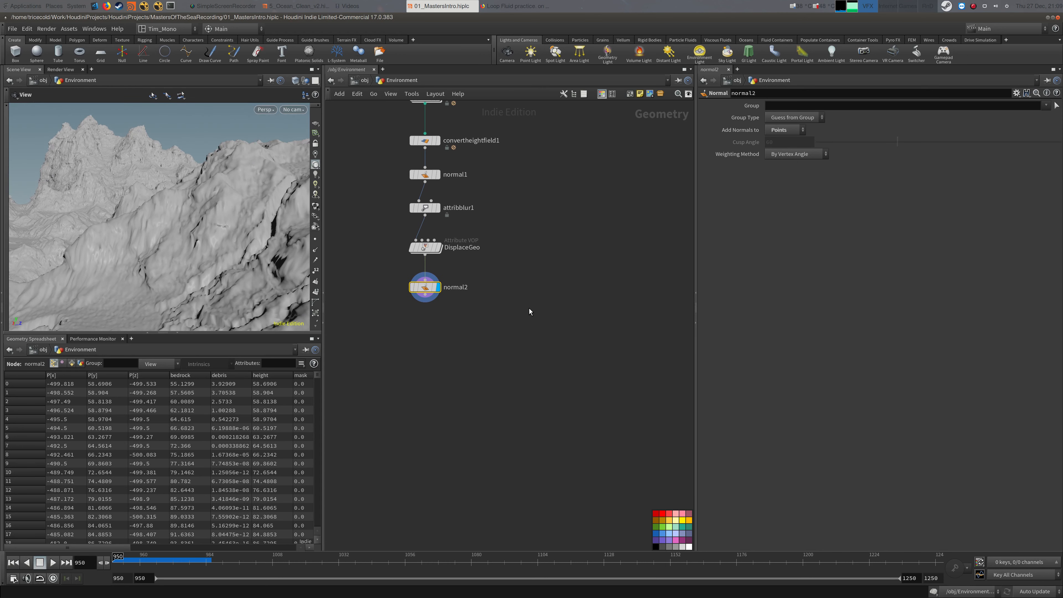
pyautogui.press('Tab')
pyautogui.write('filec')
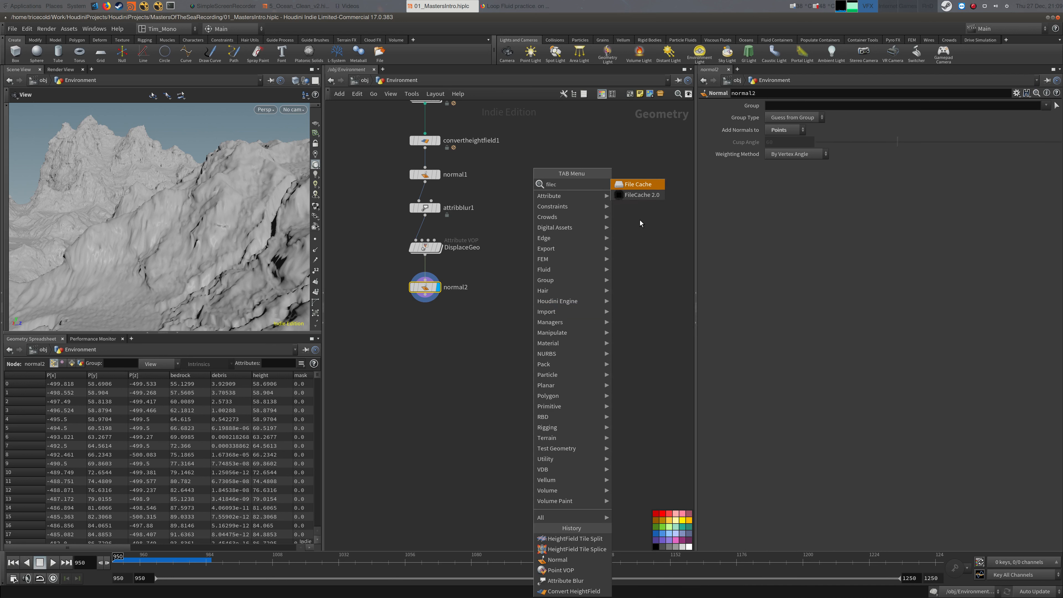
pyautogui.click(650, 186)
pyautogui.click(425, 323)
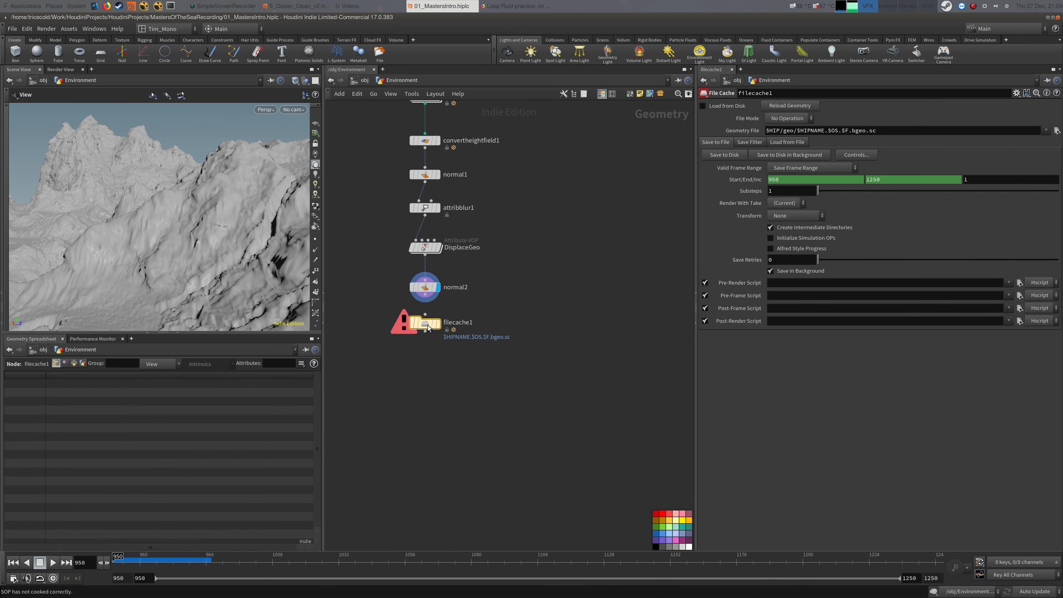
pyautogui.moveTo(425, 323)
pyautogui.mouseDown()
pyautogui.moveTo(426, 294)
pyautogui.moveTo(425, 325)
pyautogui.mouseUp()
pyautogui.moveTo(495, 299); pyautogui.dragTo(361, 378)
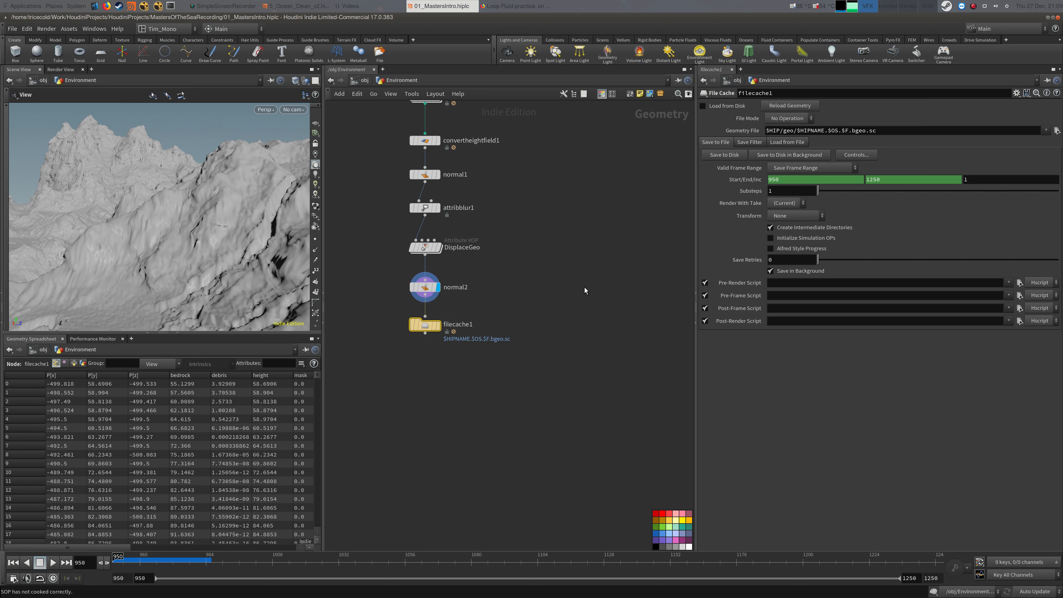
# Try out a FileCache 2.0 node beside filecache1 and delete it
pyautogui.press('Tab')
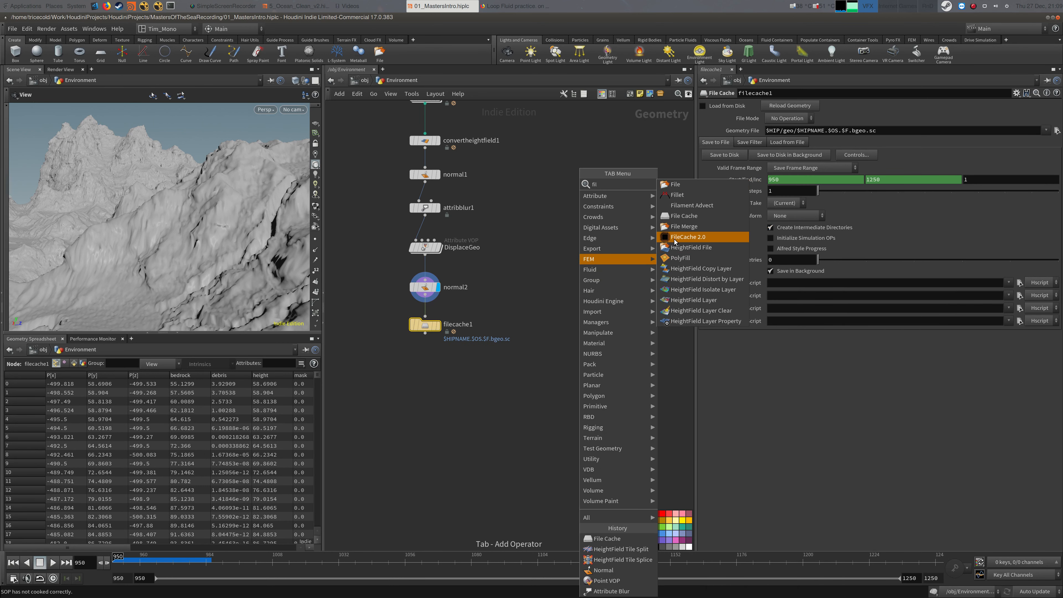
pyautogui.click(707, 238)
pyautogui.click(534, 326)
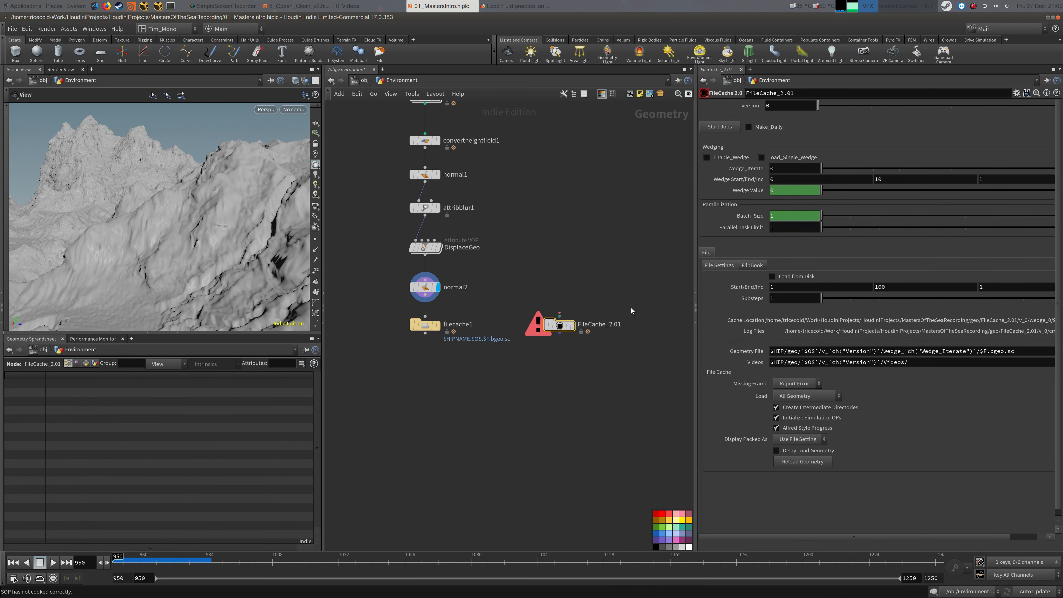
pyautogui.moveTo(542, 364); pyautogui.dragTo(540, 352, button='middle')
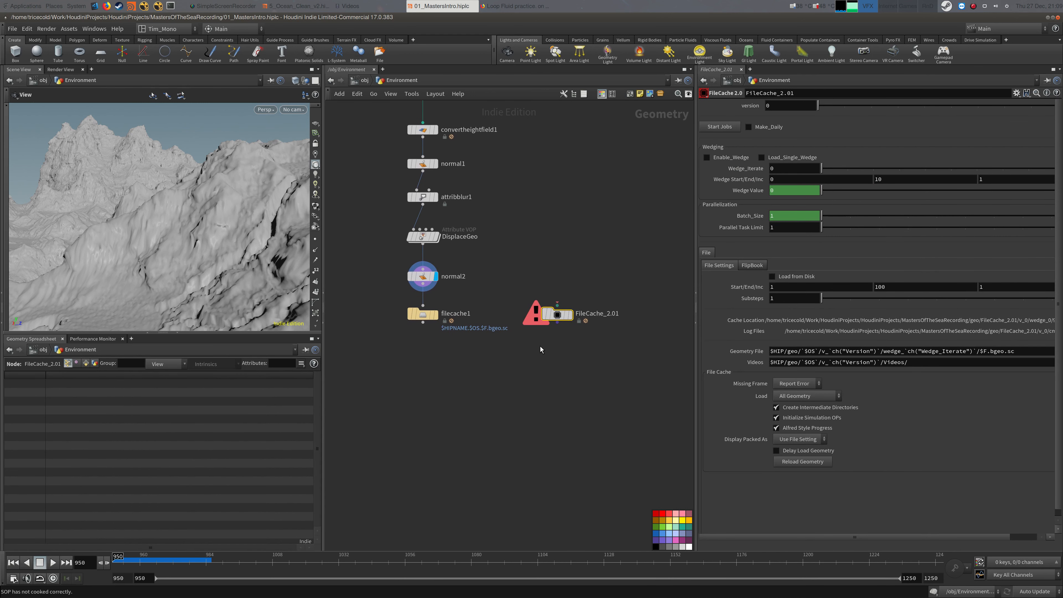
pyautogui.moveTo(553, 314); pyautogui.dragTo(569, 315)
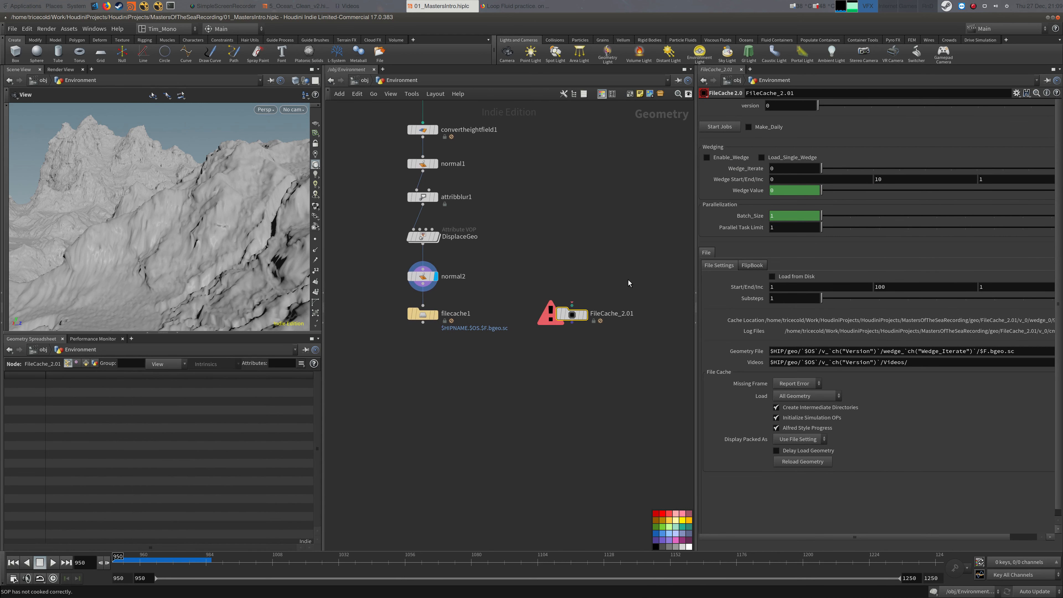
pyautogui.doubleClick(638, 312)
pyautogui.write('0')
pyautogui.press('Return')
pyautogui.moveTo(641, 276); pyautogui.dragTo(537, 361)
pyautogui.moveTo(557, 356); pyautogui.dragTo(553, 358, button='middle')
pyautogui.moveTo(541, 365); pyautogui.dragTo(593, 280)
pyautogui.press('Delete')
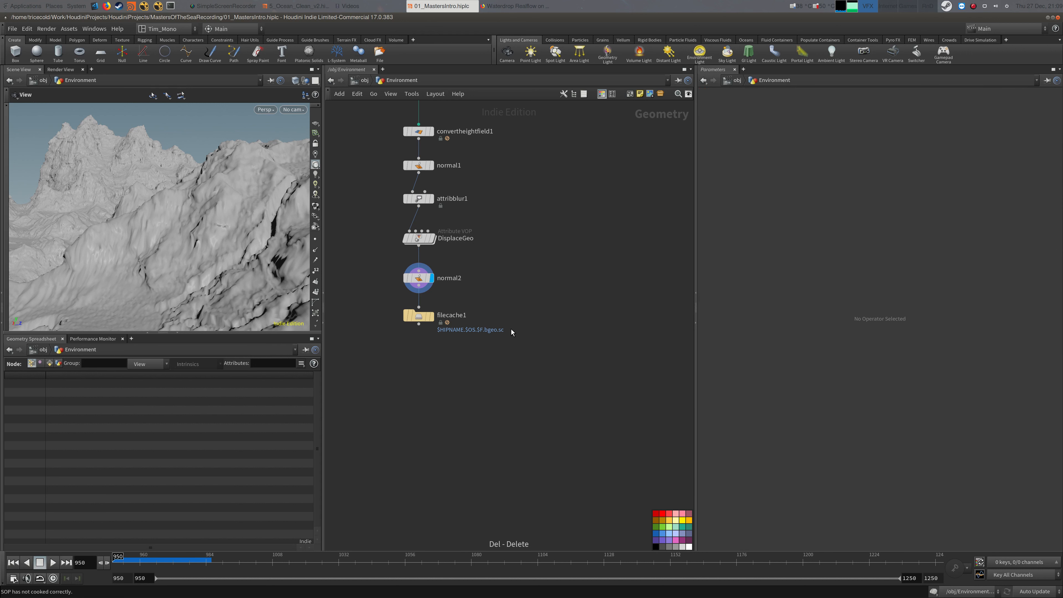
# Display the File Cache node below normal2 and rename it rocksBaked
pyautogui.click(431, 317)
pyautogui.doubleClick(460, 314)
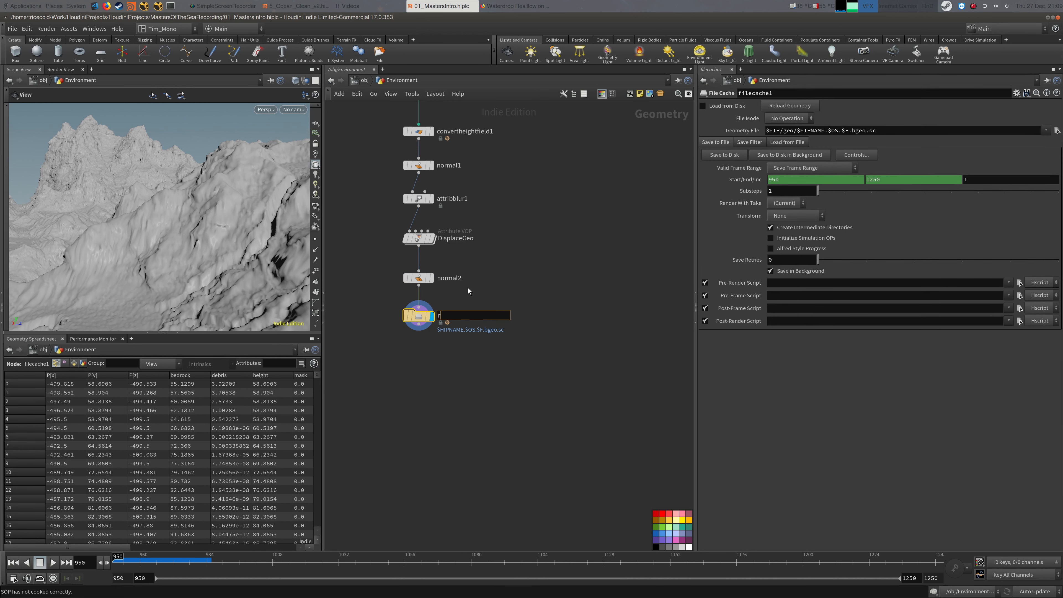
pyautogui.write('rocksBaked')
pyautogui.press('Return')
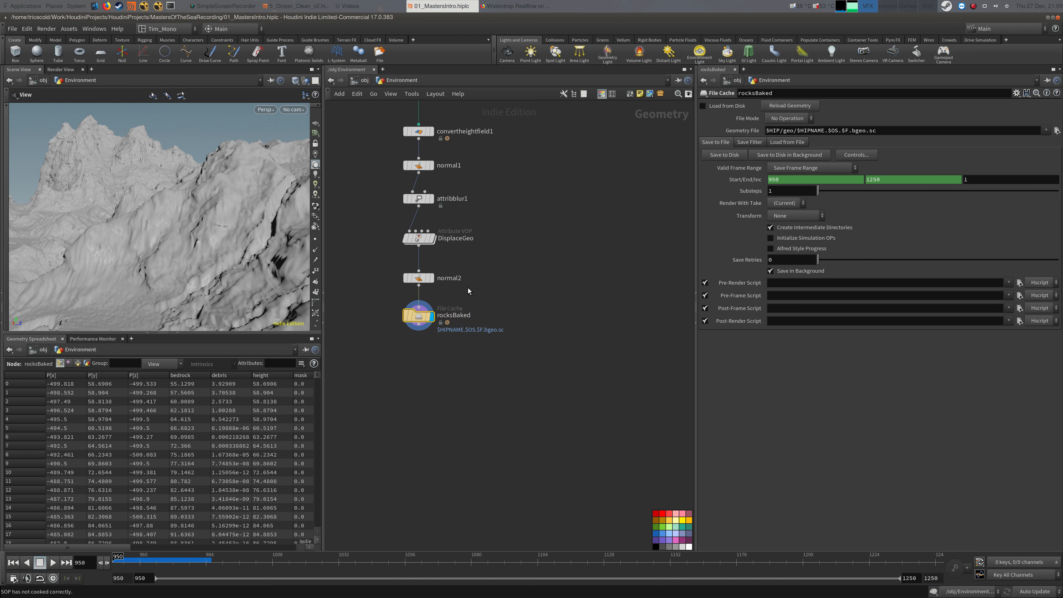
# Set the rocksBaked geometry file path to $HIP/geo/$OS/static.bgeo.sc
pyautogui.click(559, 311)
pyautogui.moveTo(559, 311); pyautogui.dragTo(575, 297, button='middle')
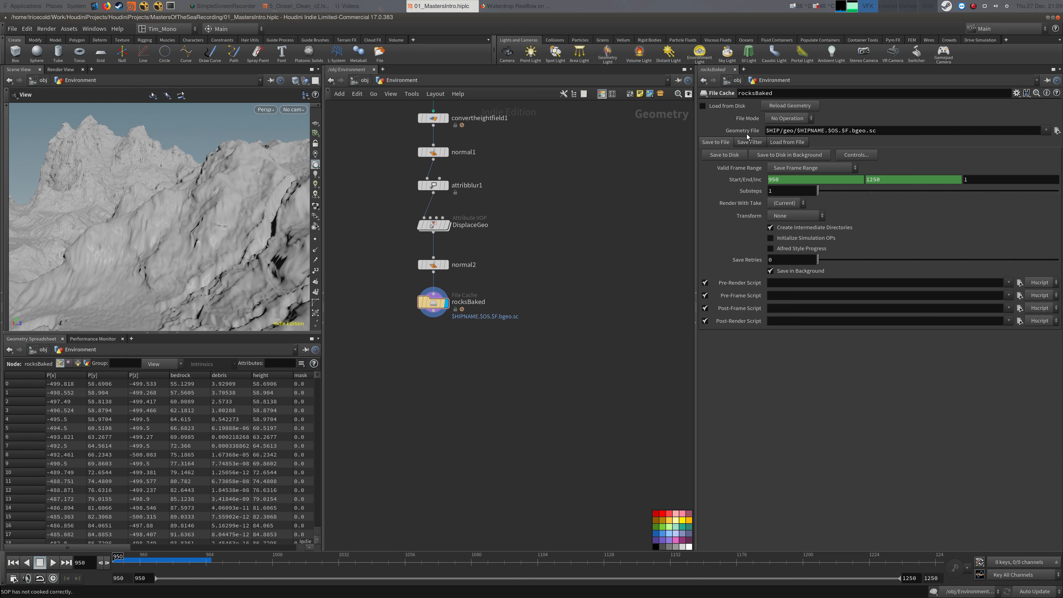
pyautogui.click(798, 129)
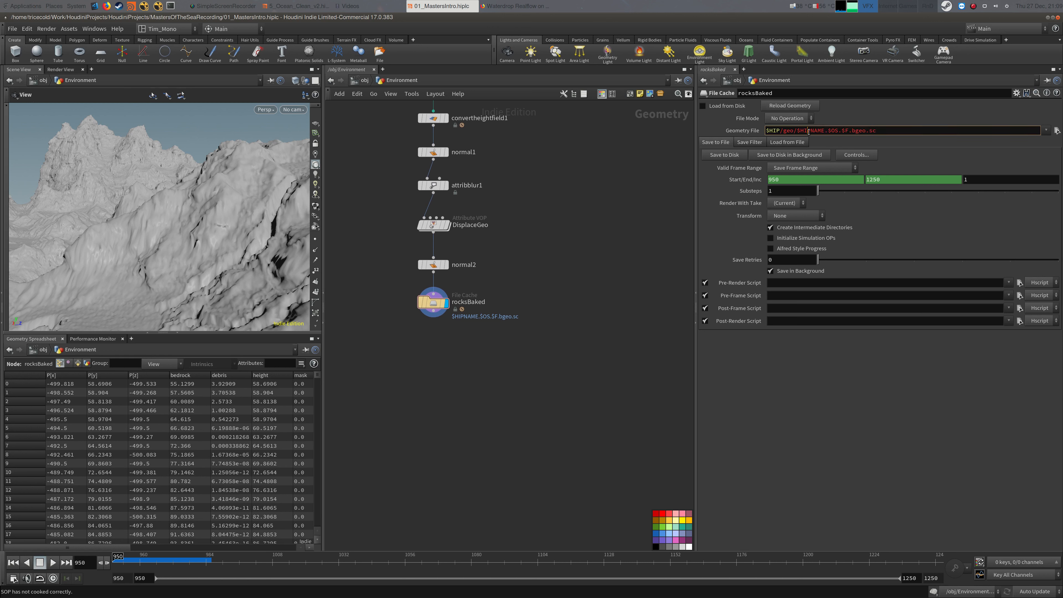
pyautogui.moveTo(829, 131); pyautogui.dragTo(795, 131)
pyautogui.press('BackSpace')
pyautogui.write('/static')
pyautogui.press('Return')
pyautogui.click(747, 132)
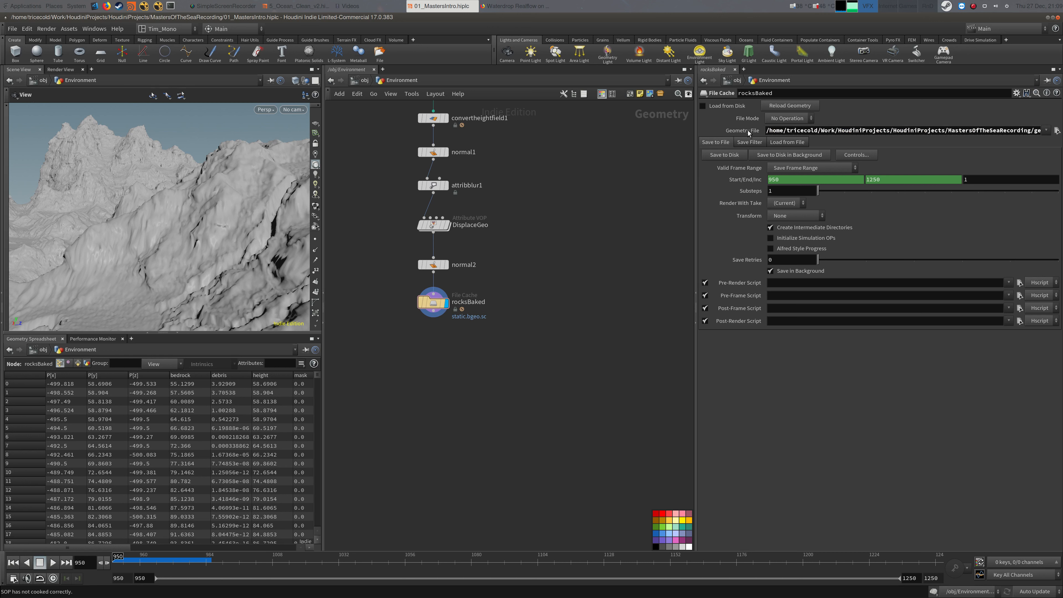
pyautogui.click(743, 132)
# Set the rocksBaked valid frame range to Save Current Frame and save the cache to disk
pyautogui.click(802, 168)
pyautogui.click(802, 167)
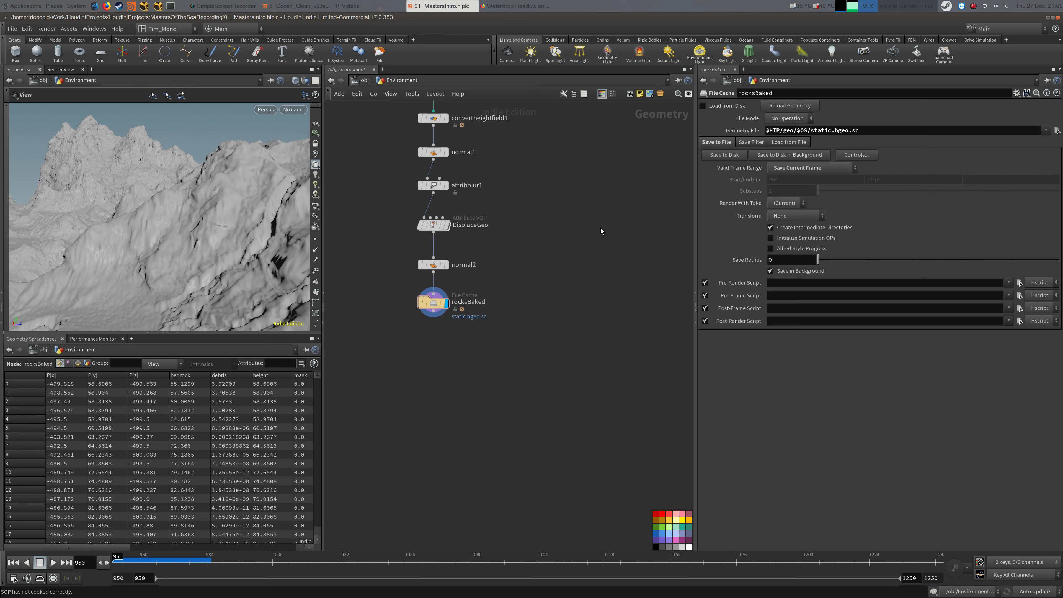
pyautogui.moveTo(600, 231); pyautogui.dragTo(593, 236, button='middle')
pyautogui.click(736, 156)
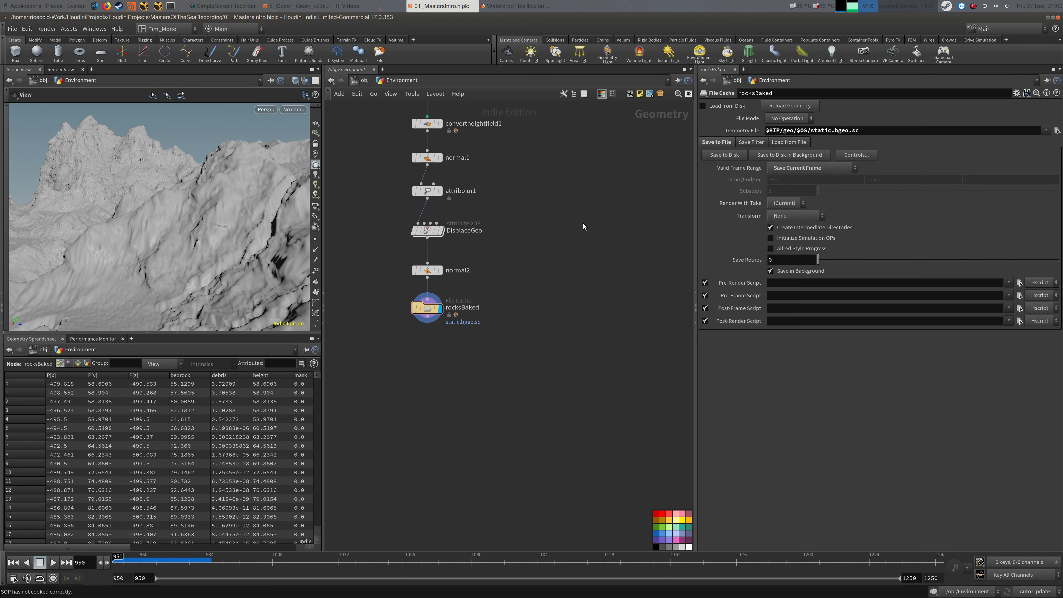
# Check the rocksBaked node information and examine the terrain's mesh density in wireframe and shaded display
pyautogui.middleClick(426, 311)
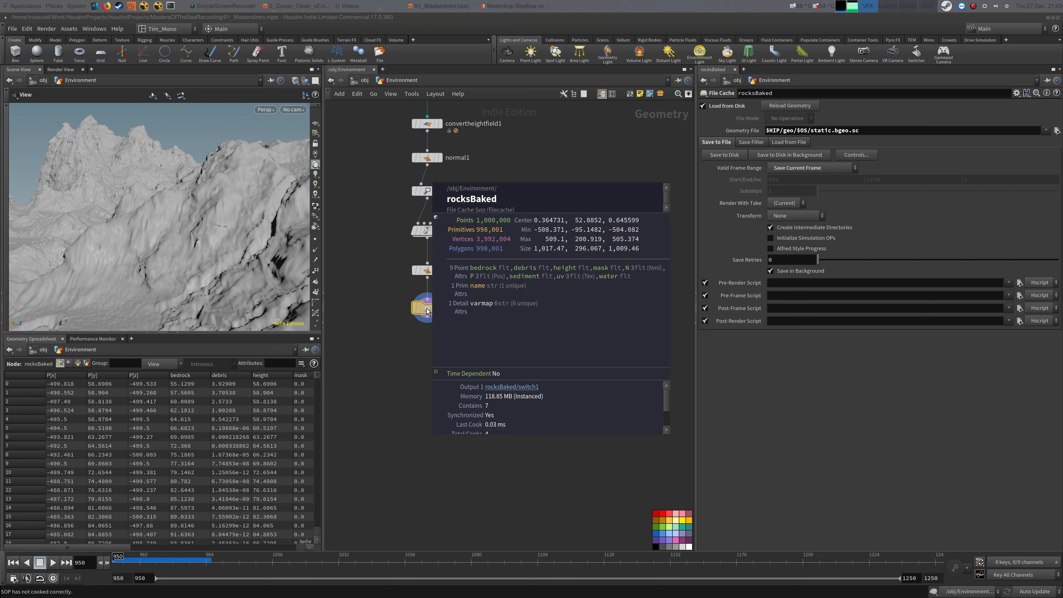
pyautogui.moveTo(548, 344); pyautogui.dragTo(553, 323, button='middle')
pyautogui.hotkey('alt', 'Tab')
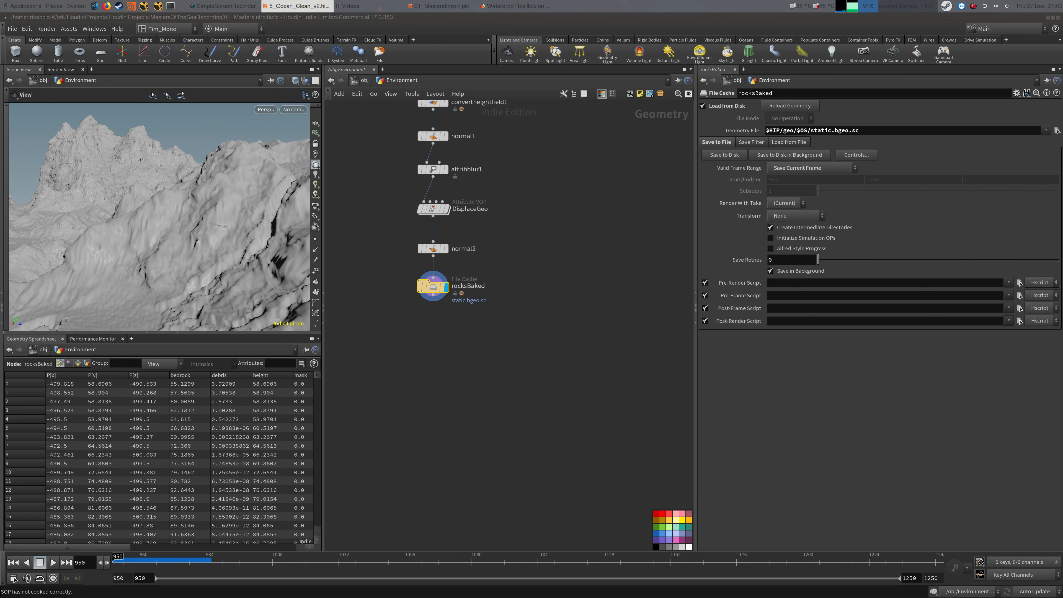
pyautogui.moveTo(203, 276)
pyautogui.mouseDown()
pyautogui.moveTo(67, 274)
pyautogui.moveTo(52, 218)
pyautogui.moveTo(108, 172)
pyautogui.mouseUp()
pyautogui.press('w')
pyautogui.press('w')
pyautogui.moveTo(193, 256); pyautogui.dragTo(293, 226, button='right')
pyautogui.press('w')
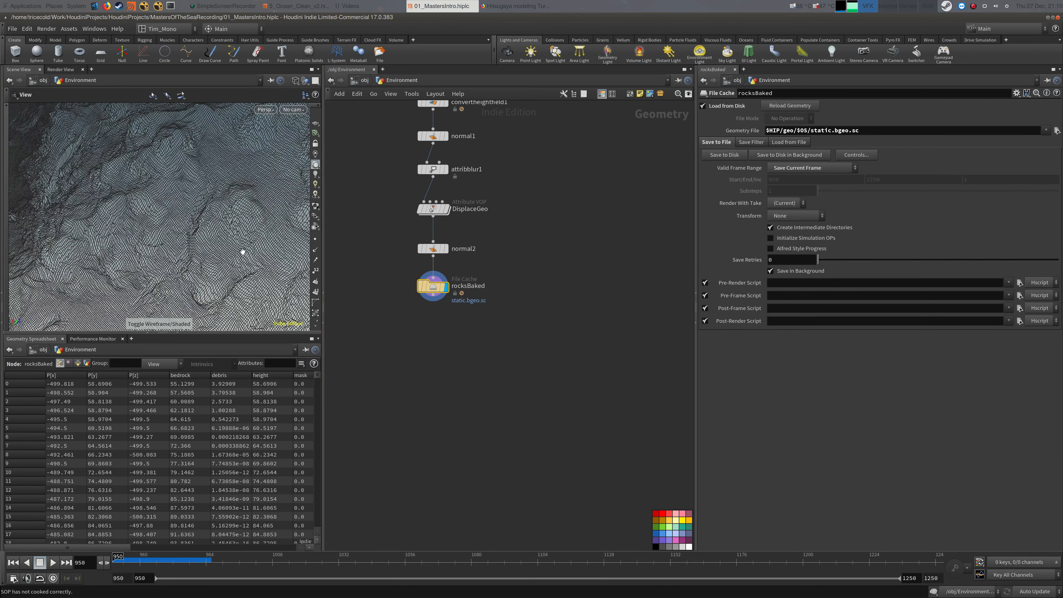
pyautogui.moveTo(243, 252)
pyautogui.mouseDown()
pyautogui.moveTo(205, 209)
pyautogui.moveTo(241, 199)
pyautogui.moveTo(133, 279)
pyautogui.moveTo(111, 277)
pyautogui.moveTo(150, 252)
pyautogui.mouseUp()
pyautogui.press('w')
pyautogui.press('w')
pyautogui.press('w')
pyautogui.press('w')
pyautogui.press('w')
pyautogui.moveTo(377, 138); pyautogui.dragTo(371, 367, button='middle')
pyautogui.moveTo(377, 249); pyautogui.dragTo(395, 172, button='middle')
pyautogui.moveTo(174, 236); pyautogui.dragTo(197, 225)
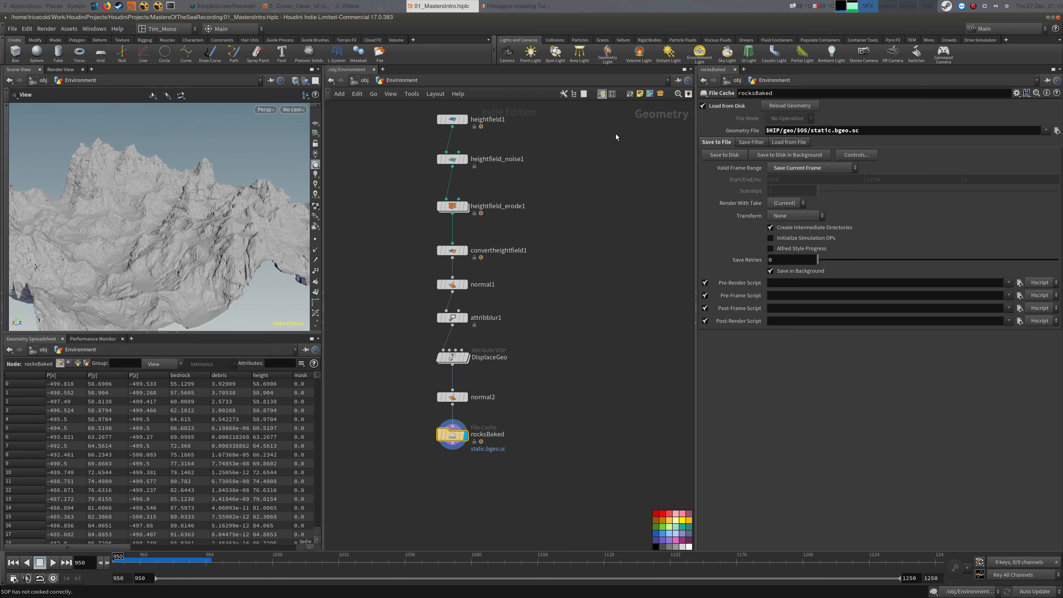
# Show the heightfield1 parameters and examine the baked rock surface from several angles up close
pyautogui.moveTo(409, 149); pyautogui.dragTo(398, 159, button='middle')
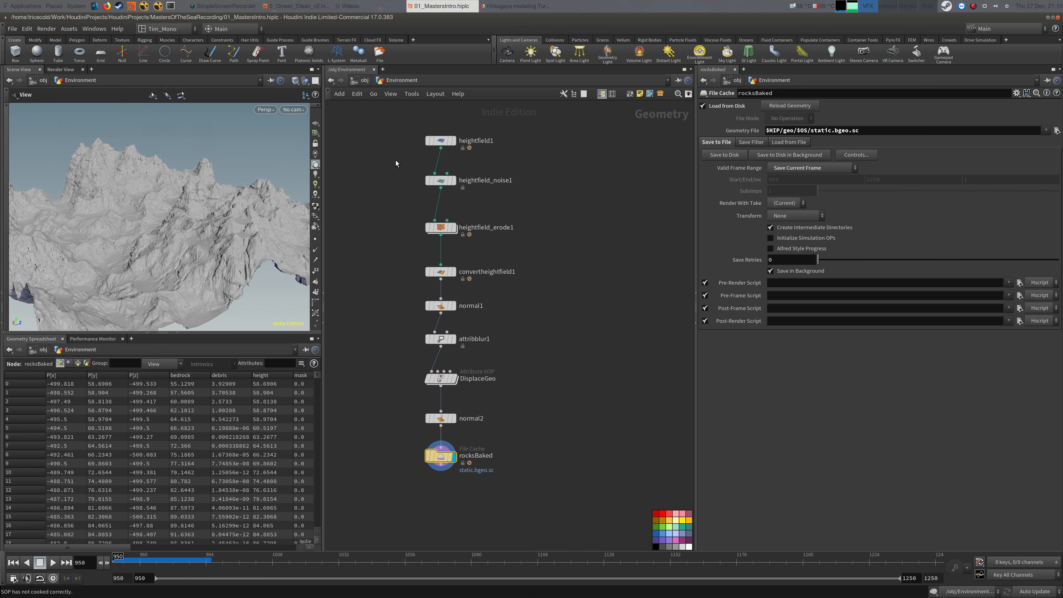
pyautogui.click(440, 141)
pyautogui.moveTo(567, 237); pyautogui.dragTo(564, 178, button='middle')
pyautogui.moveTo(177, 218); pyautogui.dragTo(188, 235)
pyautogui.moveTo(188, 235); pyautogui.dragTo(299, 213, button='right')
pyautogui.moveTo(299, 213); pyautogui.dragTo(197, 217)
pyautogui.moveTo(196, 218); pyautogui.dragTo(120, 255, button='right')
pyautogui.moveTo(121, 255); pyautogui.dragTo(140, 235)
pyautogui.moveTo(658, 212); pyautogui.dragTo(655, 231, button='middle')
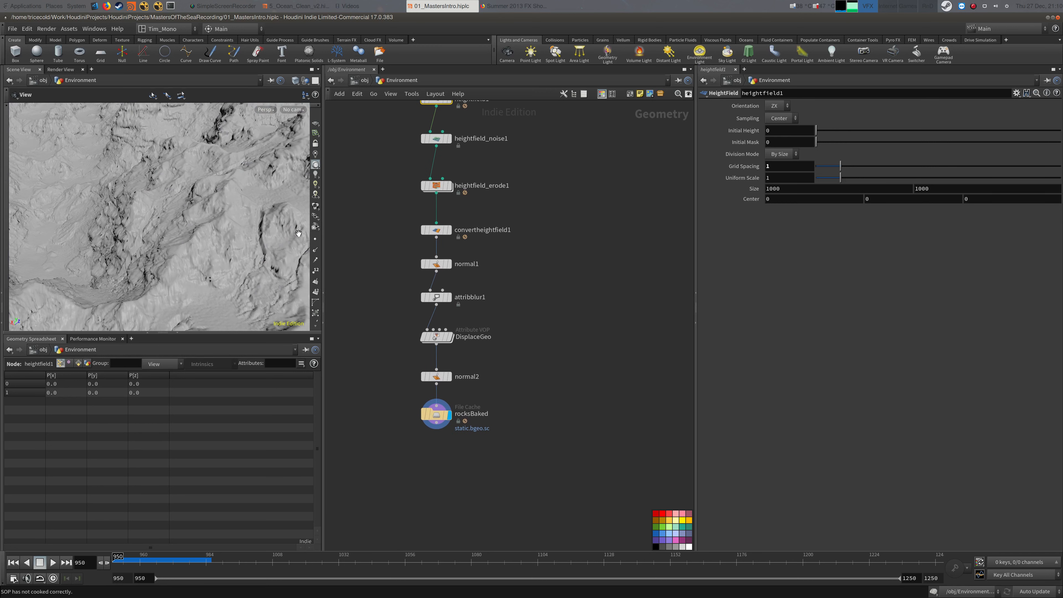
pyautogui.moveTo(342, 304); pyautogui.dragTo(358, 269, button='middle')
pyautogui.moveTo(599, 373); pyautogui.dragTo(580, 354, button='middle')
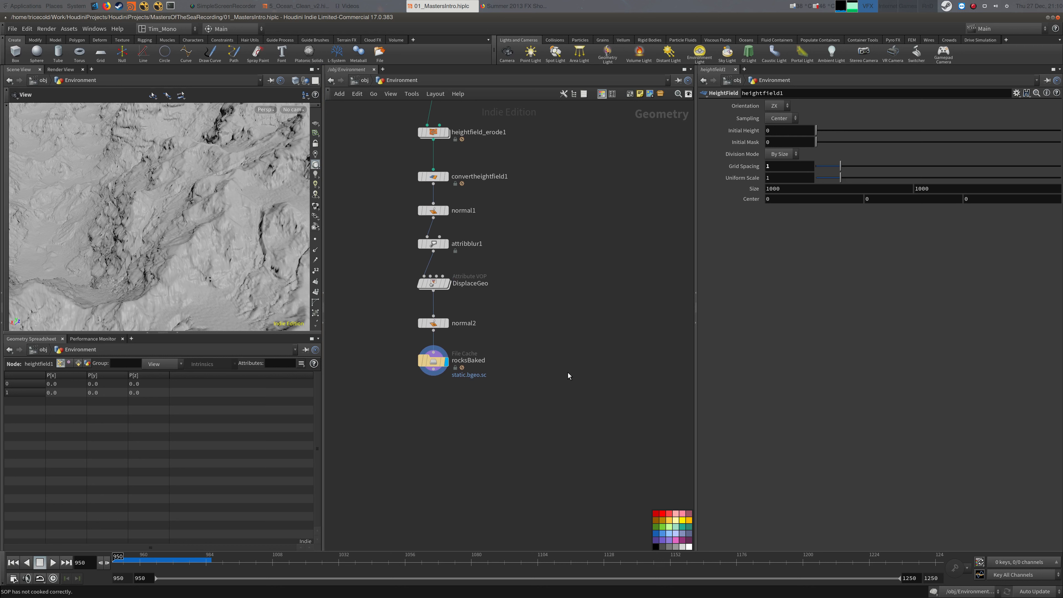
pyautogui.moveTo(524, 396)
pyautogui.mouseDown(button='middle')
pyautogui.moveTo(553, 368)
pyautogui.moveTo(511, 381)
pyautogui.mouseUp(button='middle')
# Add a Null node below rocksBaked and connect it to the cache's output
pyautogui.moveTo(424, 347); pyautogui.dragTo(495, 297)
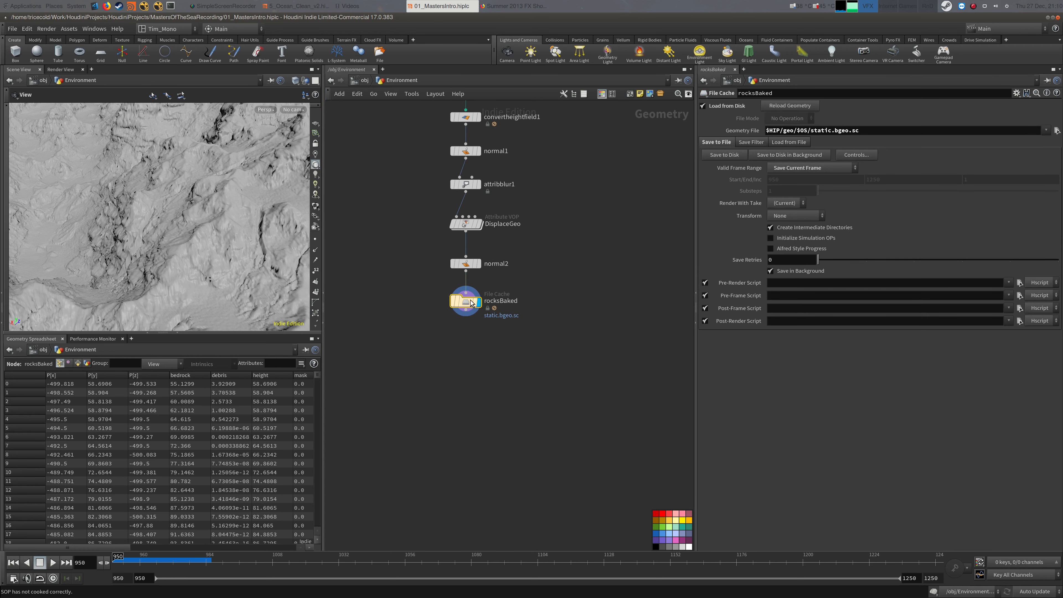
pyautogui.moveTo(498, 409); pyautogui.dragTo(496, 388, button='middle')
pyautogui.press('Tab')
pyautogui.moveTo(502, 385)
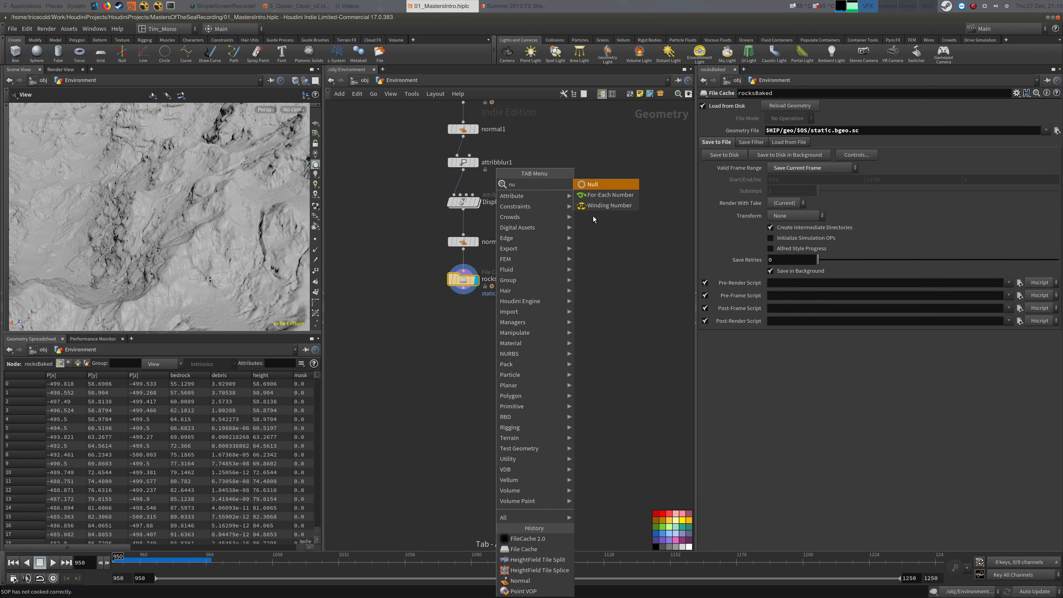
pyautogui.click(603, 184)
pyautogui.click(466, 392)
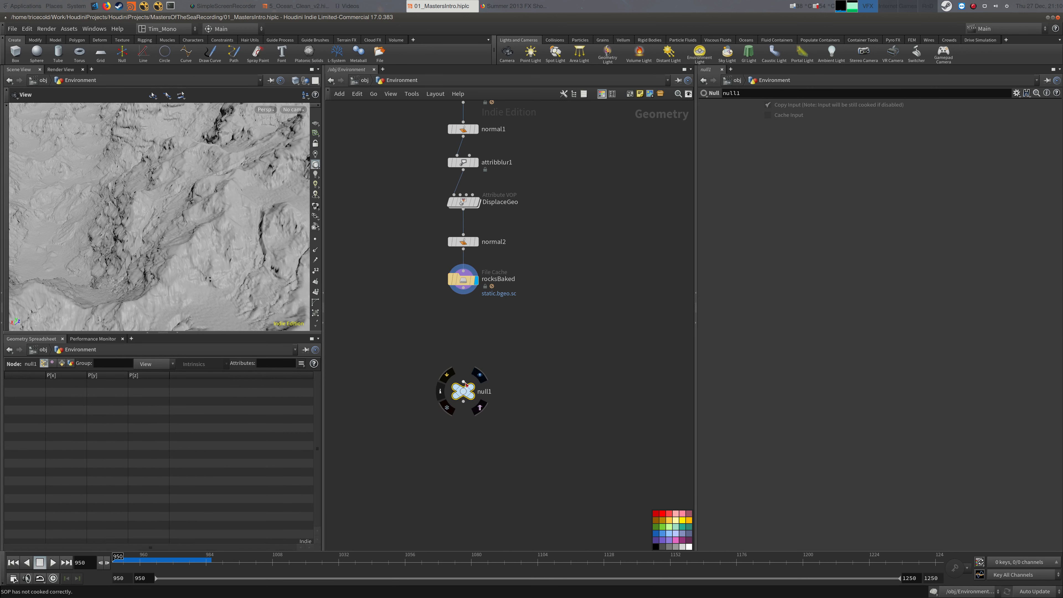
# Display the null node in black and rename it OUT_RENDER
pyautogui.moveTo(531, 353); pyautogui.dragTo(439, 430)
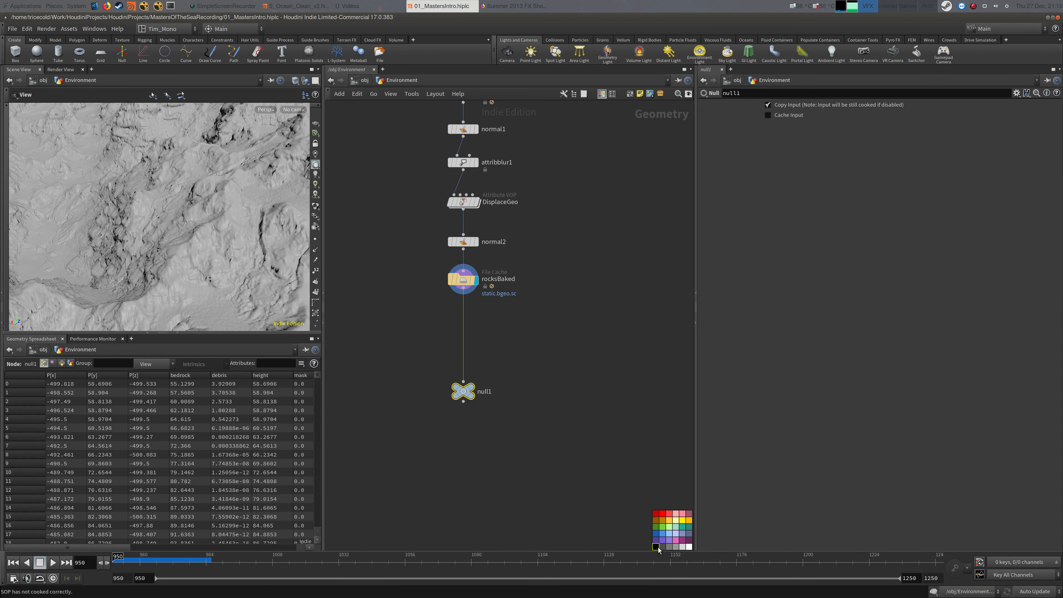
pyautogui.doubleClick(478, 386)
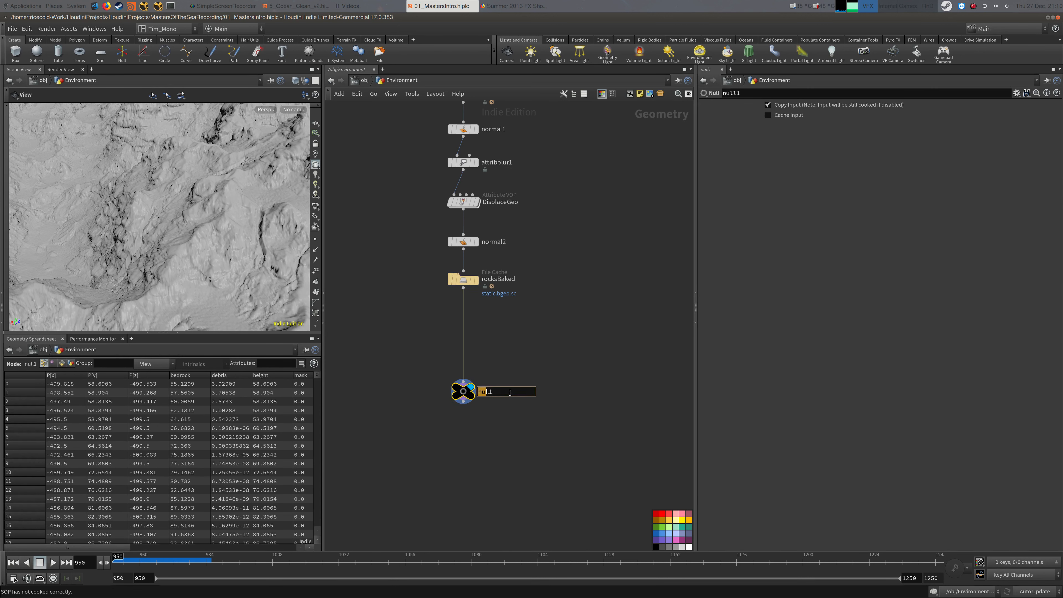
pyautogui.write('OUT_RENDER')
pyautogui.press('Return')
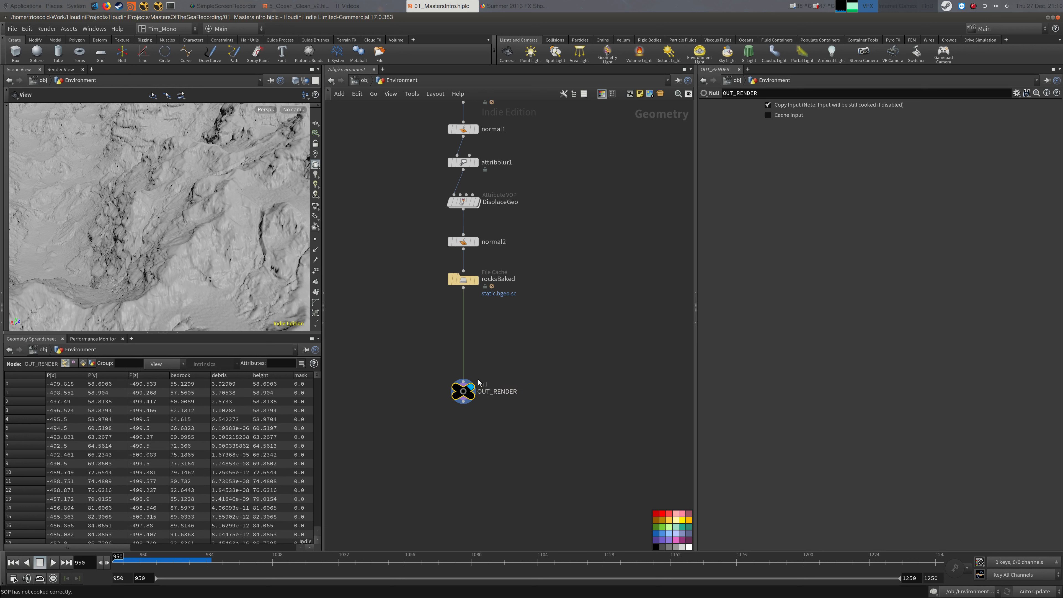
# Switch to Firefox, close the Vimeo showreel tab and return to Houdini
pyautogui.press('h')
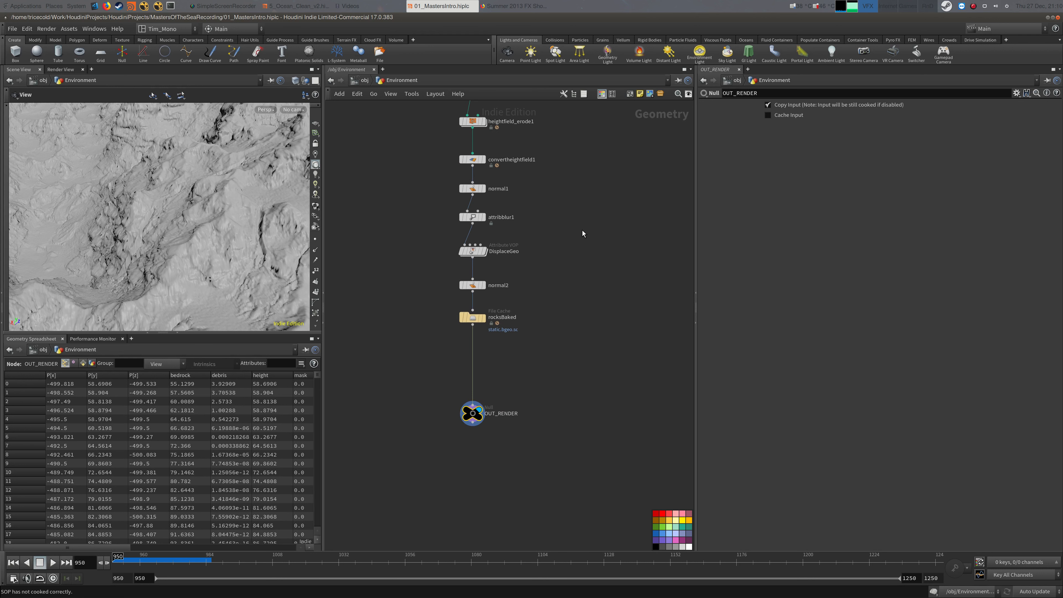
pyautogui.moveTo(656, 249); pyautogui.dragTo(609, 252, button='middle')
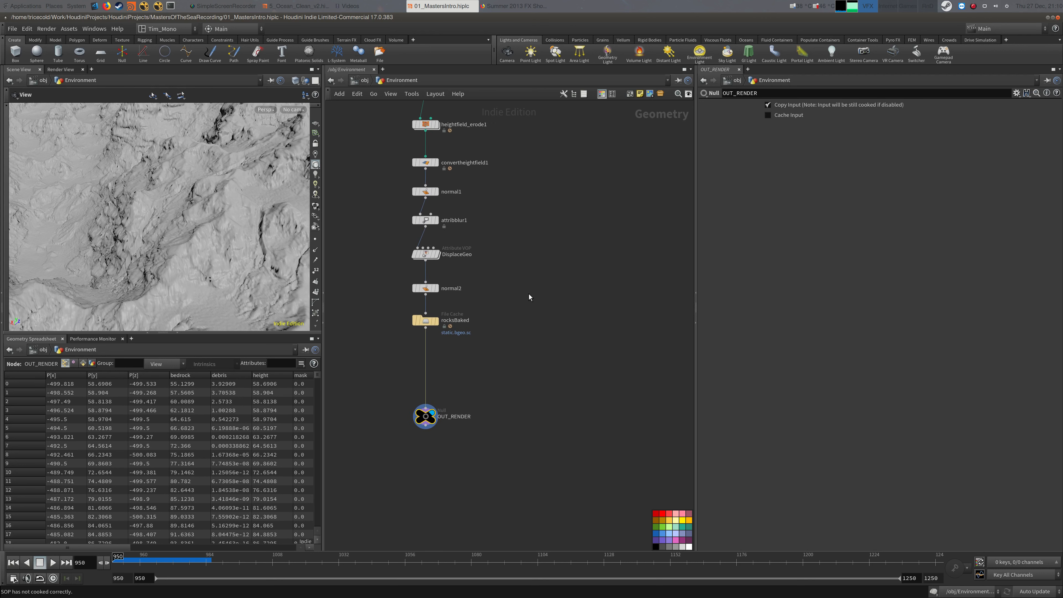
pyautogui.click(514, 6)
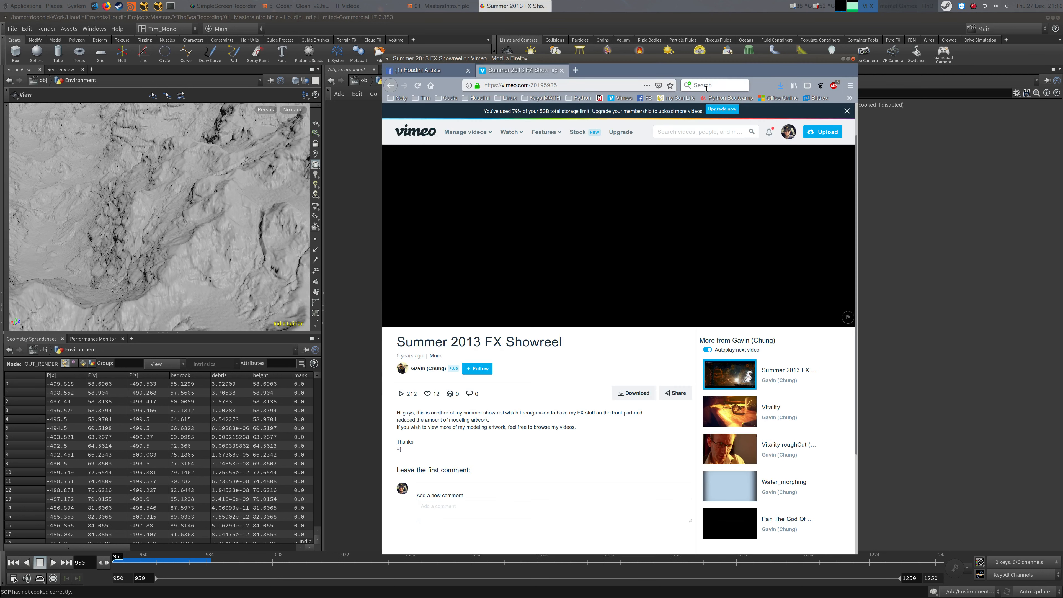
pyautogui.click(560, 70)
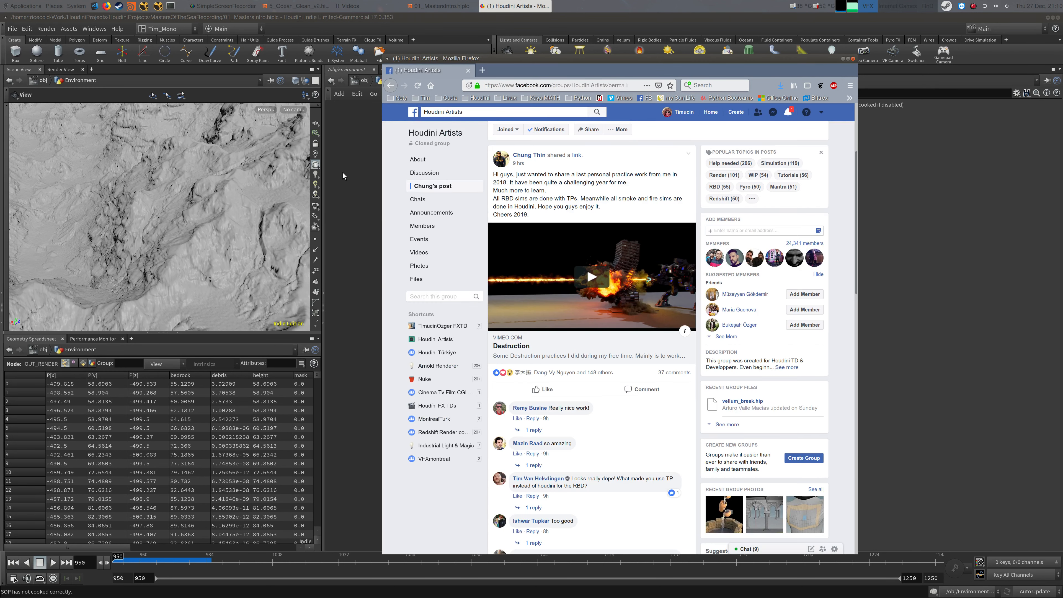
pyautogui.click(349, 182)
# Enclose the nodes from heightfield1 to rocksBaked in a network box and widen it to cover their labels
pyautogui.moveTo(522, 340); pyautogui.dragTo(530, 280, button='middle')
pyautogui.moveTo(442, 356); pyautogui.dragTo(441, 368)
pyautogui.scroll(-2, 547, 277)
pyautogui.moveTo(546, 277); pyautogui.dragTo(521, 348, button='middle')
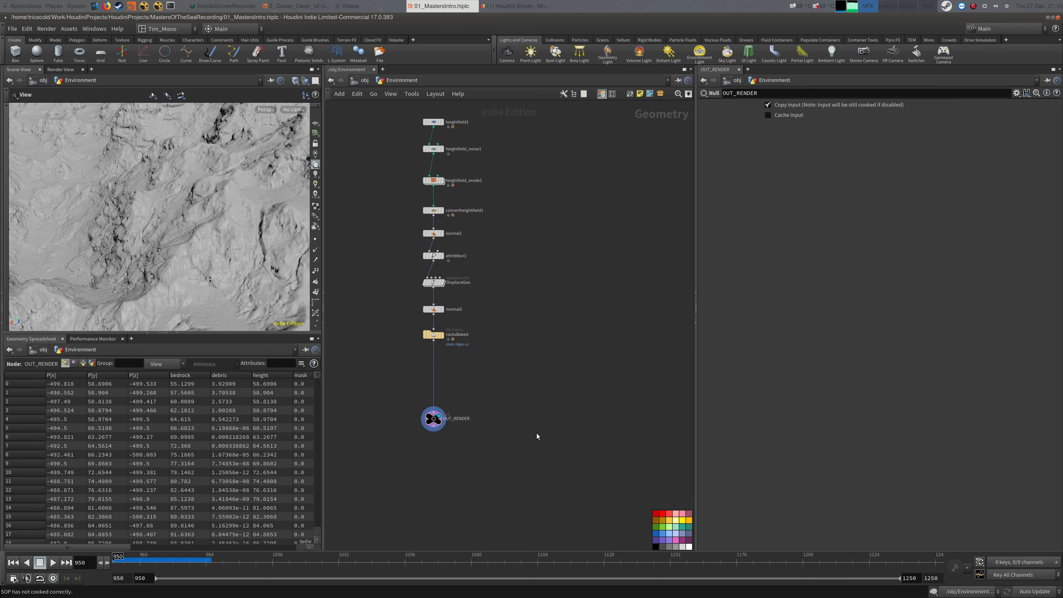
pyautogui.hotkey('alt', 'Tab')
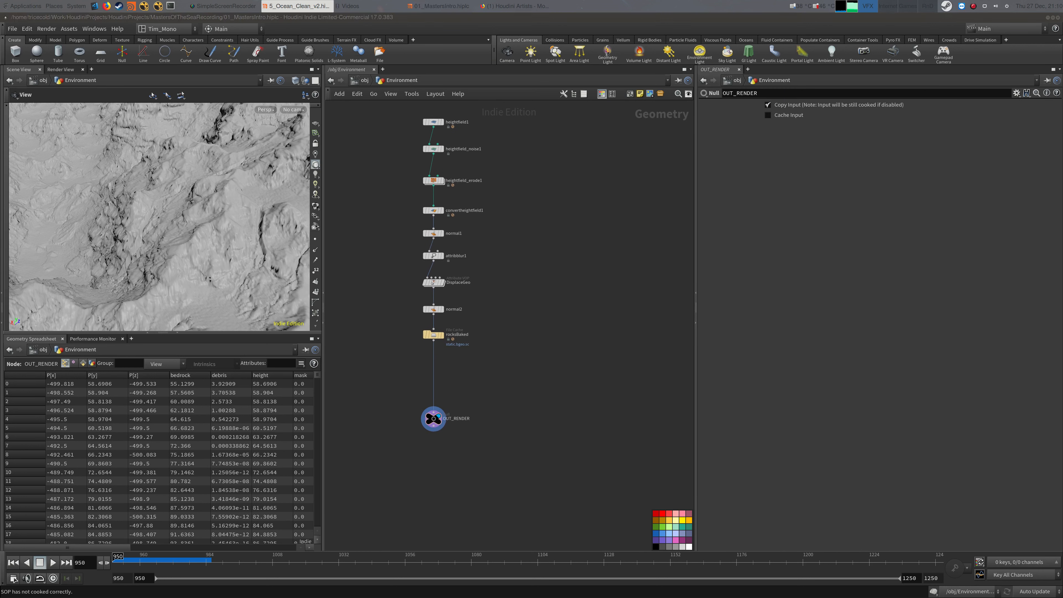
pyautogui.moveTo(438, 301); pyautogui.dragTo(439, 331, button='middle')
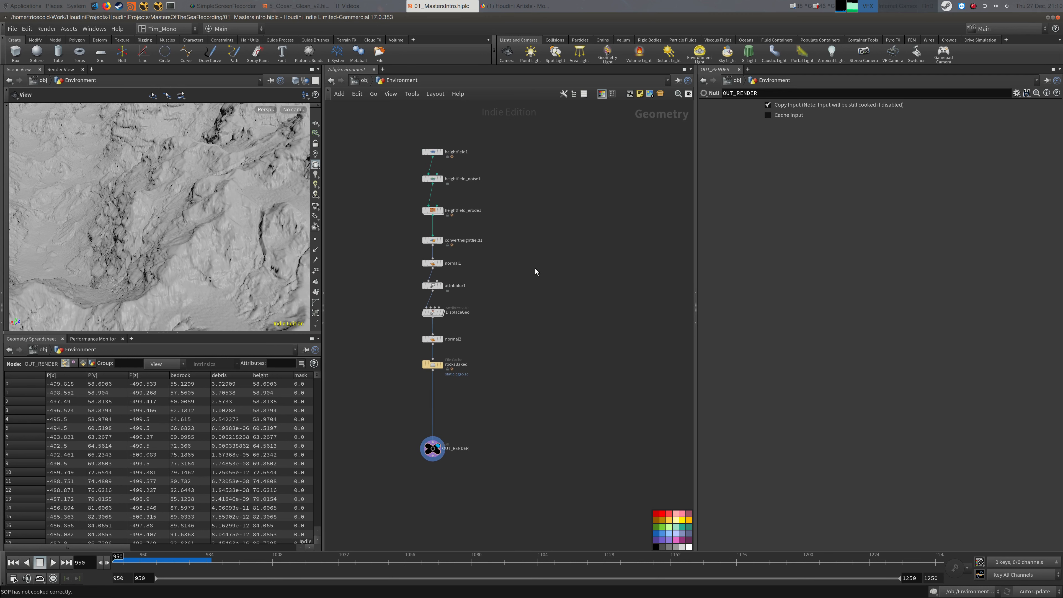
pyautogui.moveTo(402, 156); pyautogui.dragTo(511, 382)
pyautogui.click(631, 96)
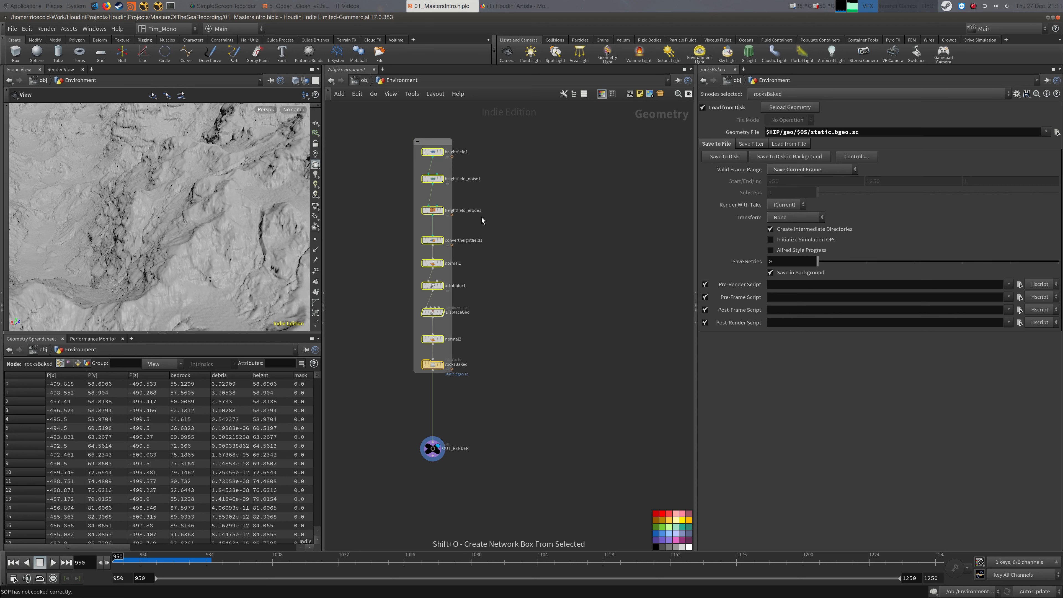
pyautogui.moveTo(452, 226); pyautogui.dragTo(514, 226)
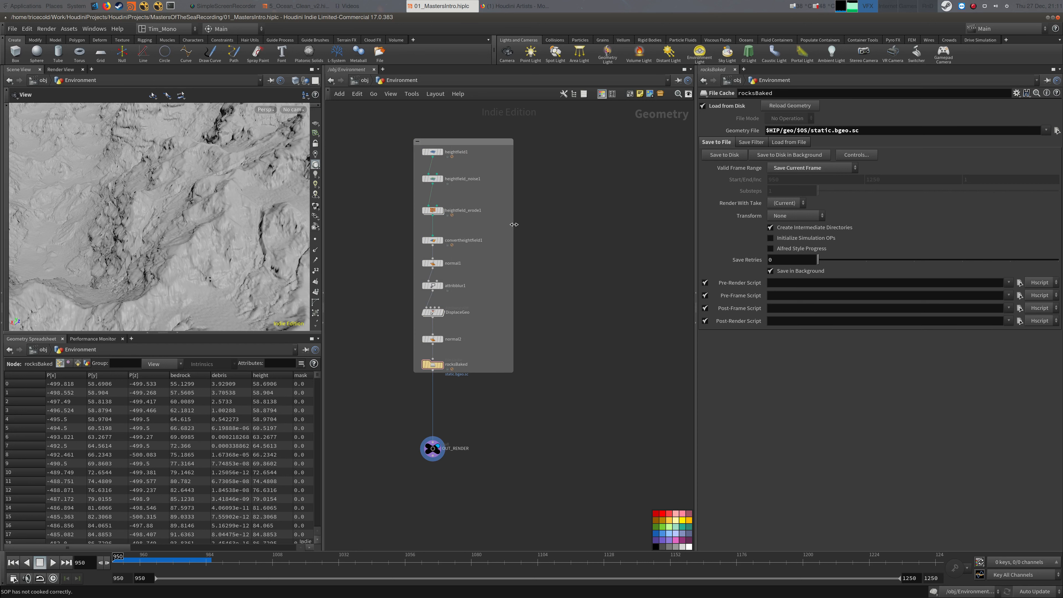
# Color the network box green and title it Env_Rocks
pyautogui.click(467, 143)
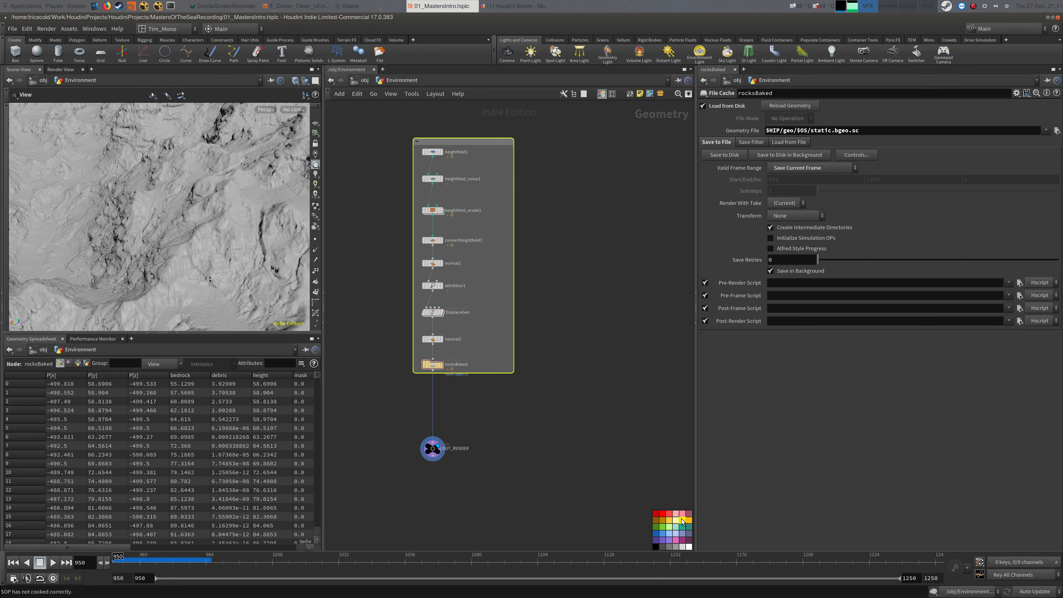
pyautogui.click(662, 528)
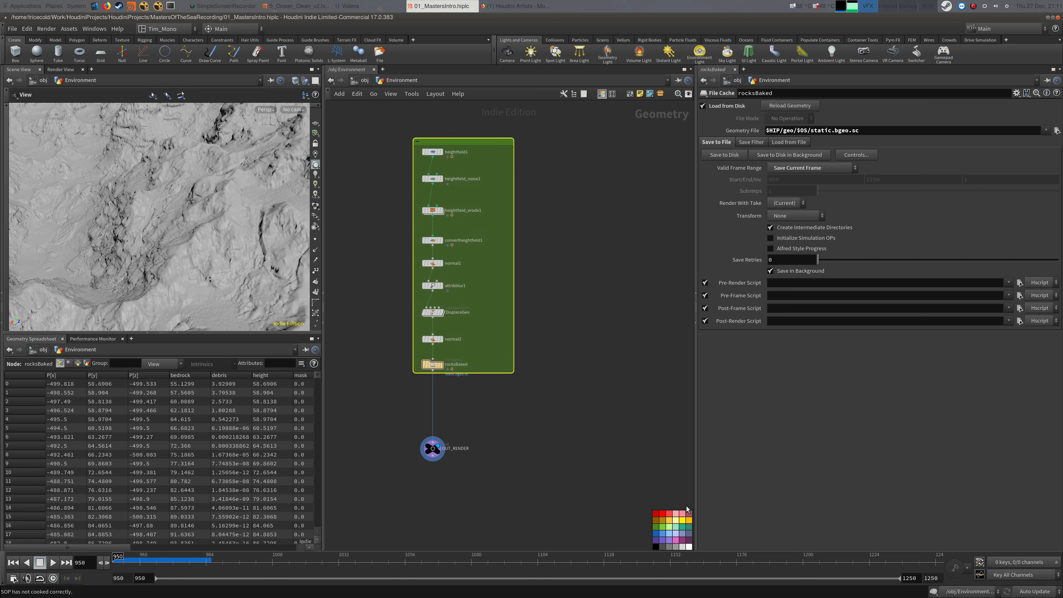
pyautogui.click(663, 529)
pyautogui.doubleClick(447, 141)
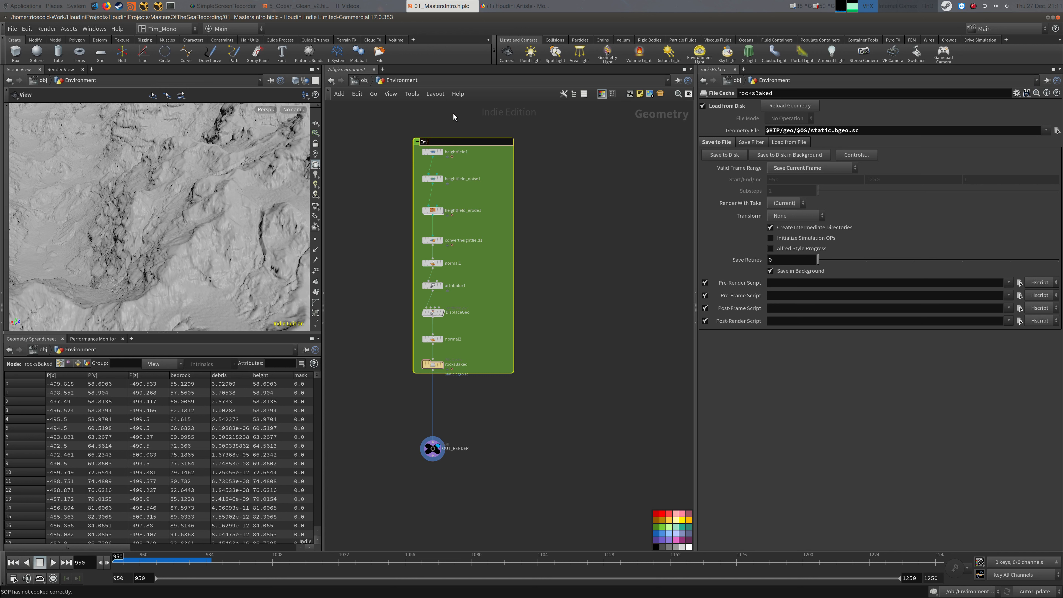
pyautogui.write('Env_Rocks')
pyautogui.press('Return')
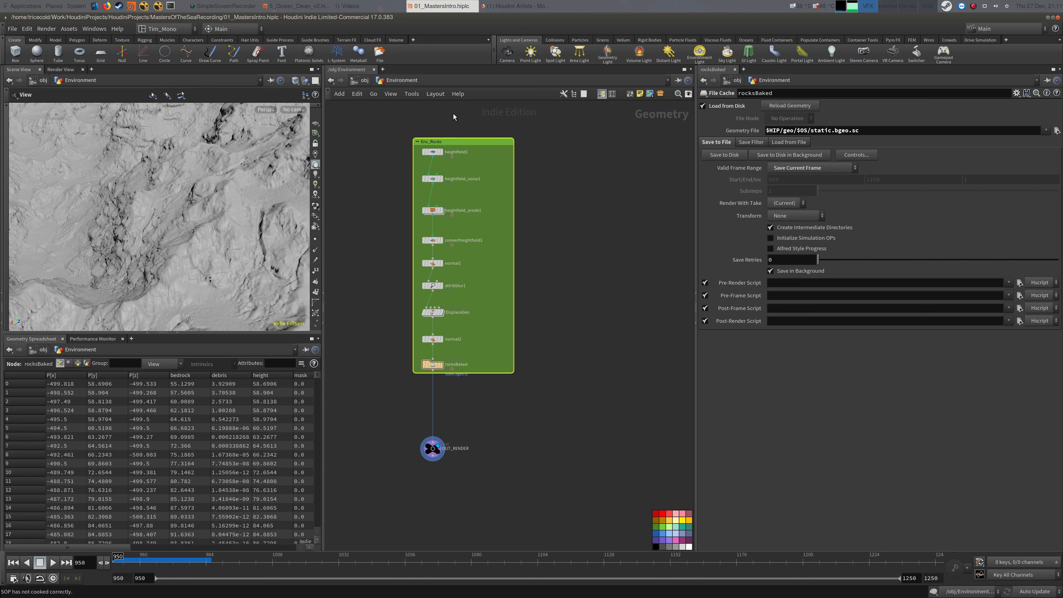
# Add a PolyReduce node beside the OUT_RENDER branch, connect it to rocksBaked and display it
pyautogui.click(456, 449)
pyautogui.click(496, 418)
pyautogui.scroll(2, 484, 379)
pyautogui.moveTo(495, 419); pyautogui.dragTo(494, 364, button='middle')
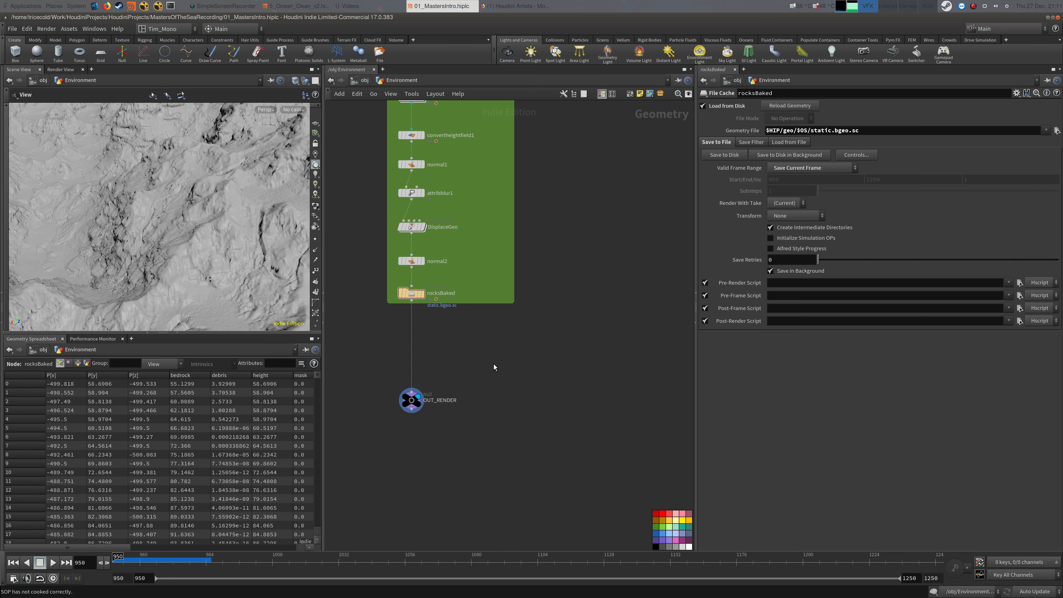
pyautogui.press('Tab')
pyautogui.write('poly')
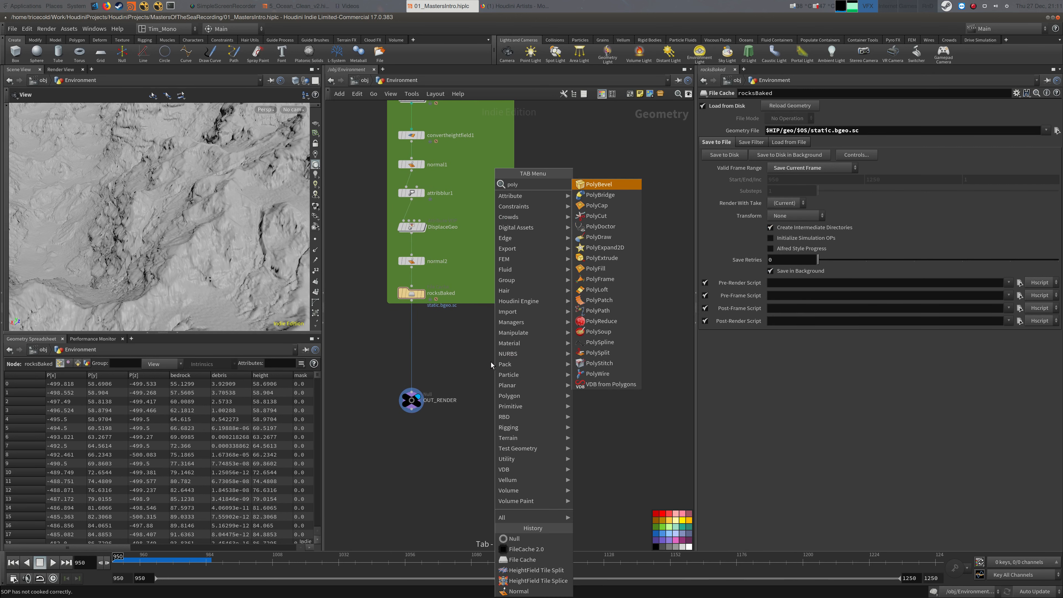
pyautogui.write('red')
pyautogui.press('Return')
pyautogui.click(501, 338)
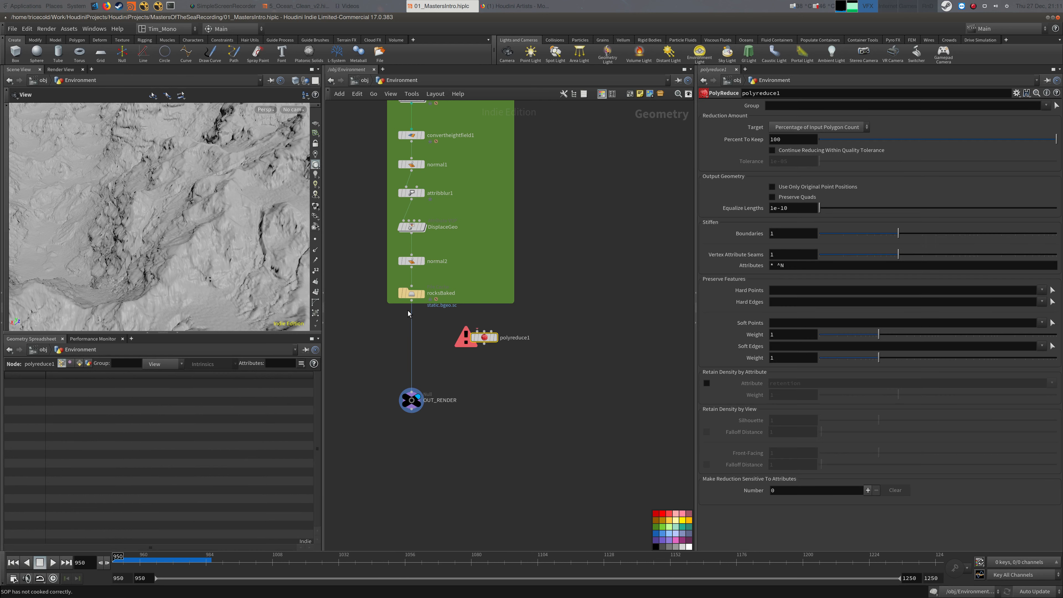
pyautogui.moveTo(412, 299); pyautogui.dragTo(474, 323)
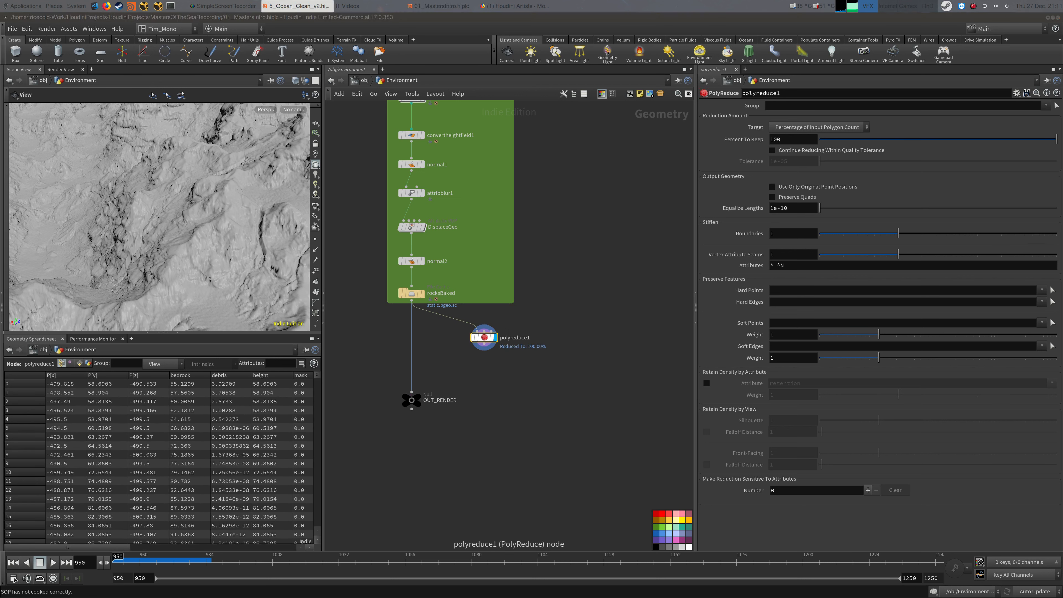
# Set the PolyReduce node's percent to keep to 60 and check the reduced terrain's geometry info
pyautogui.moveTo(784, 139); pyautogui.dragTo(770, 139)
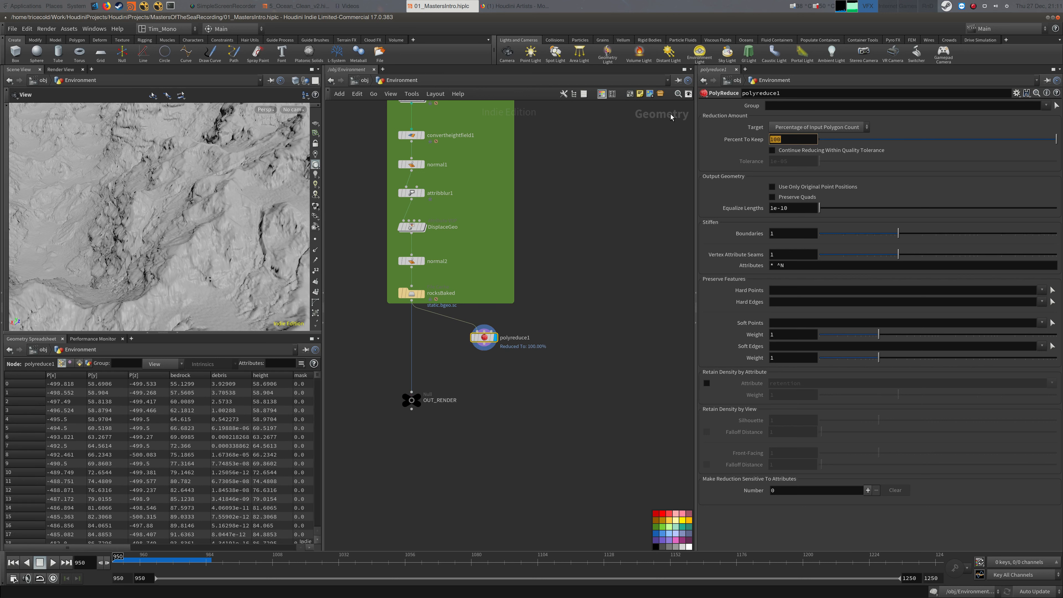
pyautogui.write('60')
pyautogui.press('Return')
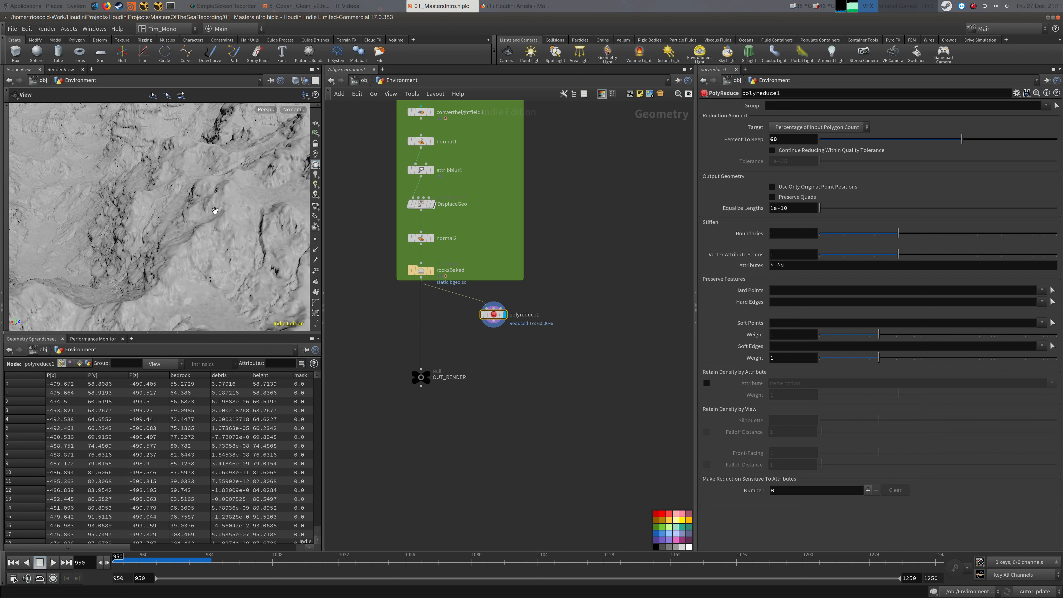
pyautogui.moveTo(167, 257); pyautogui.dragTo(220, 230)
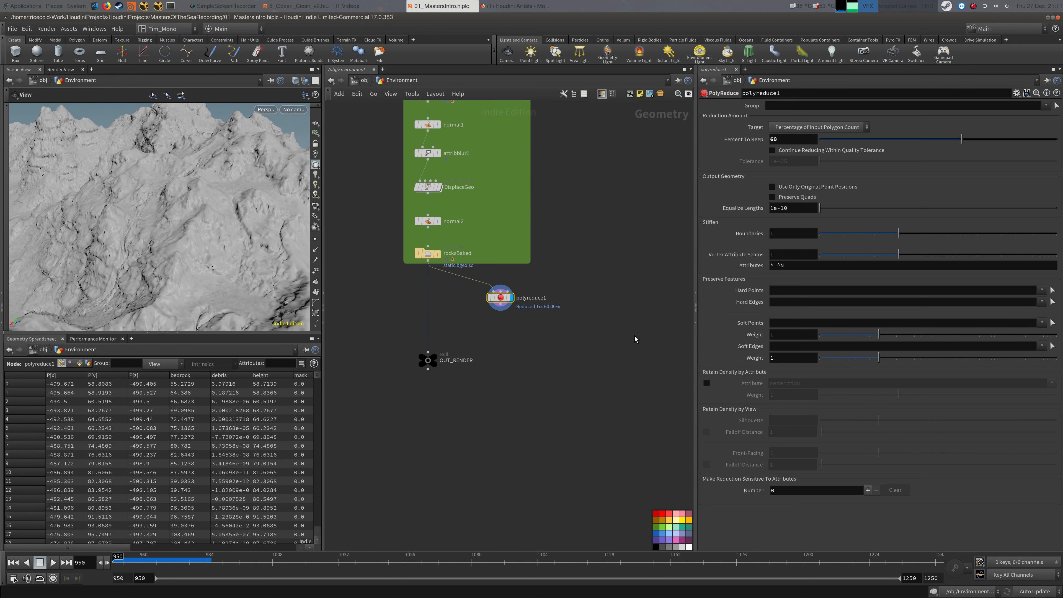
pyautogui.scroll(2, 636, 340)
pyautogui.middleClick(473, 284)
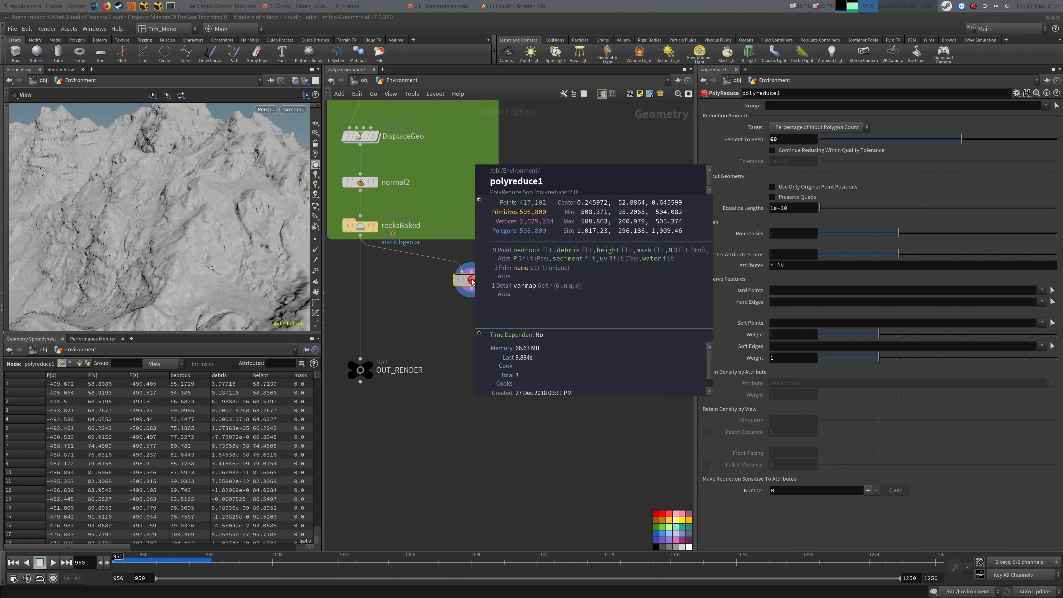
# Add a Normal node after polyreduce1, display it and set it to add normals to points
pyautogui.press('Tab')
pyautogui.moveTo(557, 345)
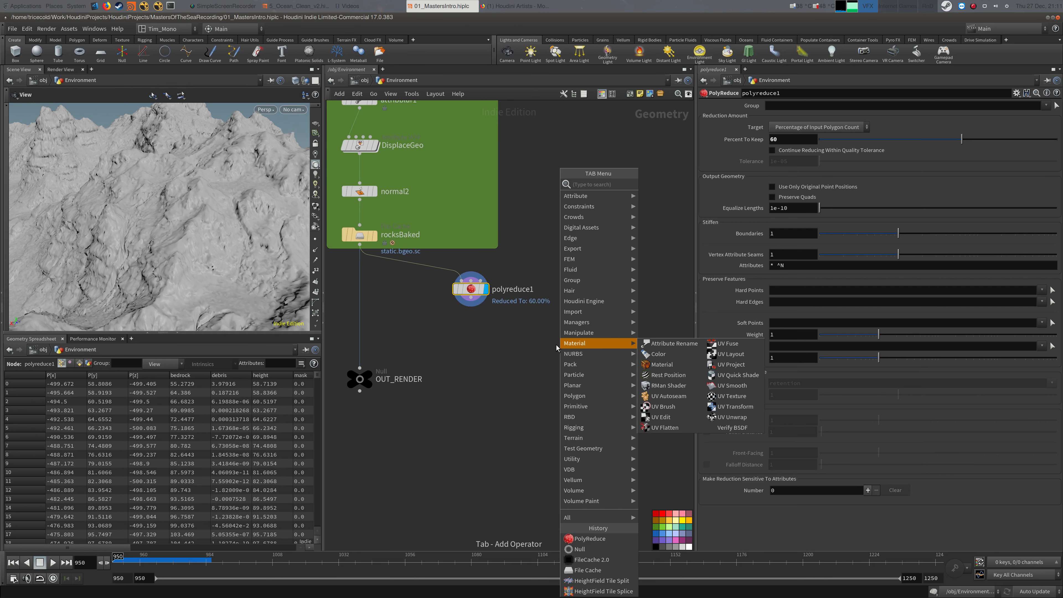
pyautogui.write('nor')
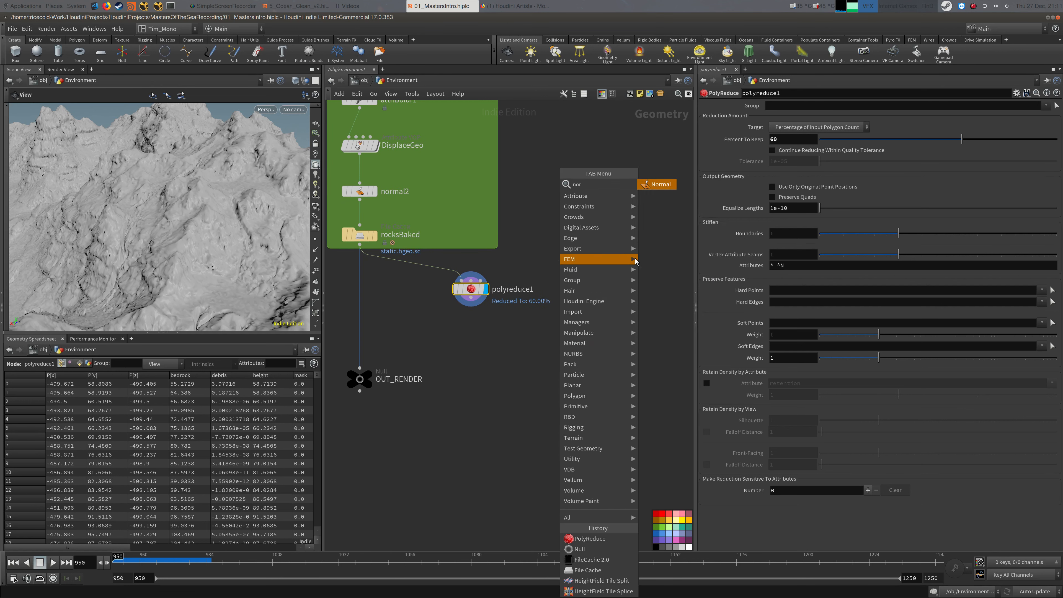
pyautogui.press('Return')
pyautogui.click(471, 329)
pyautogui.click(471, 321)
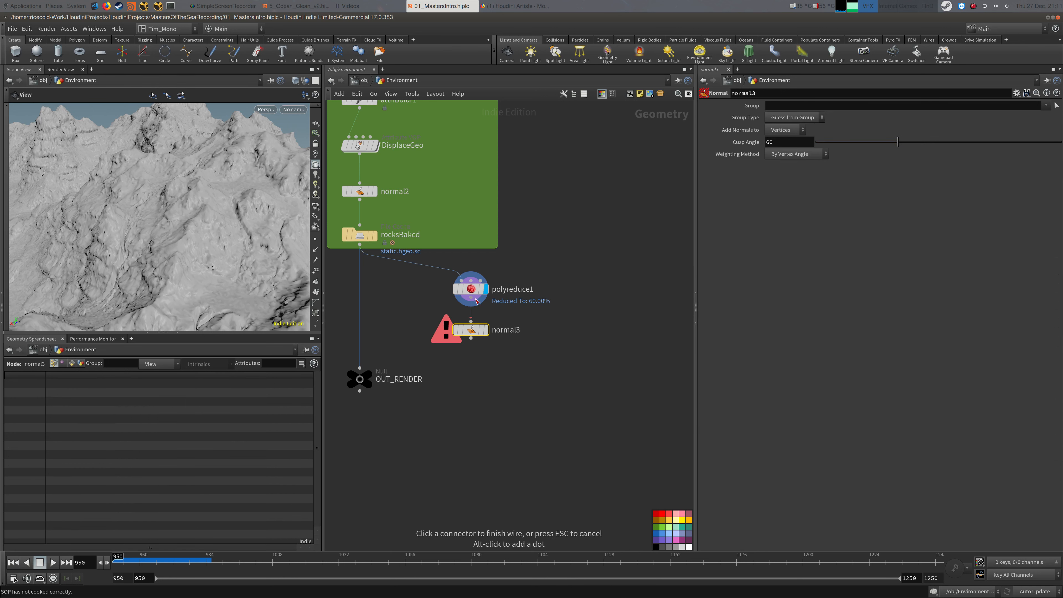
pyautogui.click(471, 297)
pyautogui.click(485, 330)
pyautogui.click(800, 127)
pyautogui.click(781, 130)
pyautogui.moveTo(414, 330); pyautogui.dragTo(421, 280, button='middle')
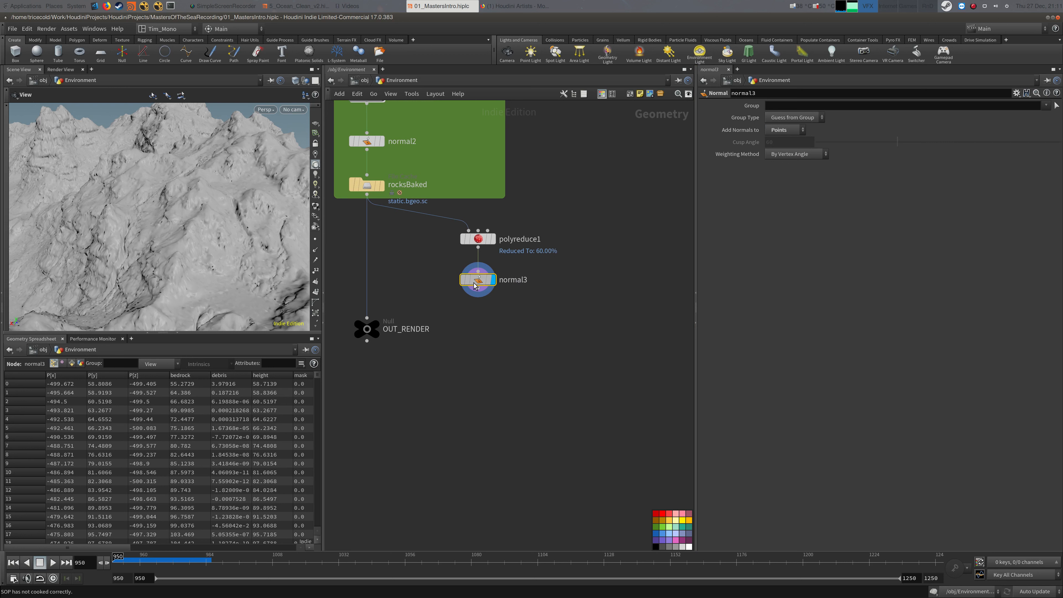
pyautogui.moveTo(473, 279); pyautogui.dragTo(473, 273)
pyautogui.middleClick(476, 274)
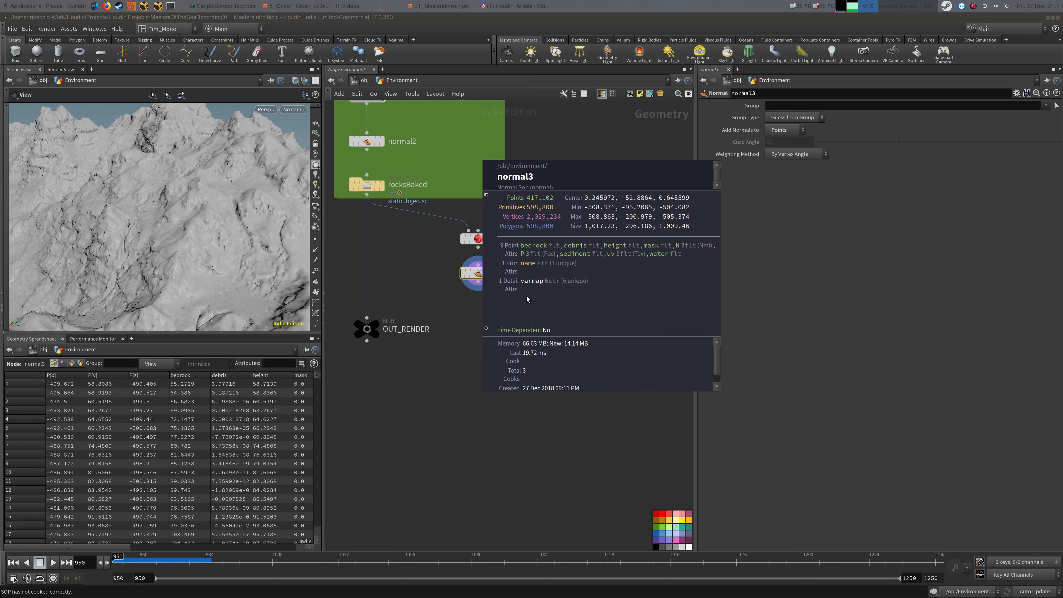
# Add a displayed Attribute Delete node below normal3, with * for its point, vertex, primitive and detail attributes
pyautogui.press('Tab')
pyautogui.write('attrde')
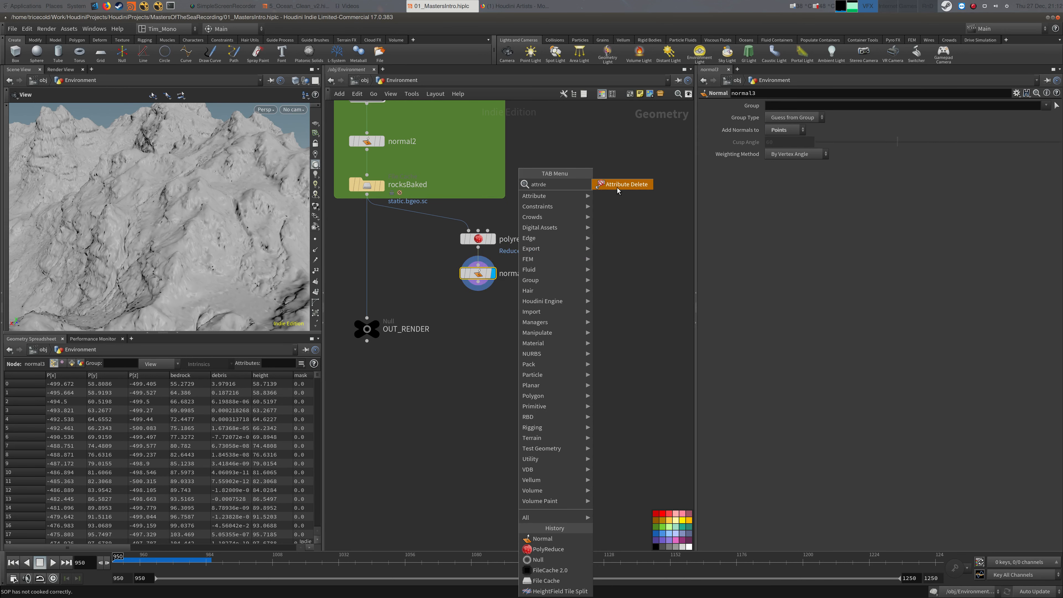
pyautogui.click(618, 187)
pyautogui.click(478, 310)
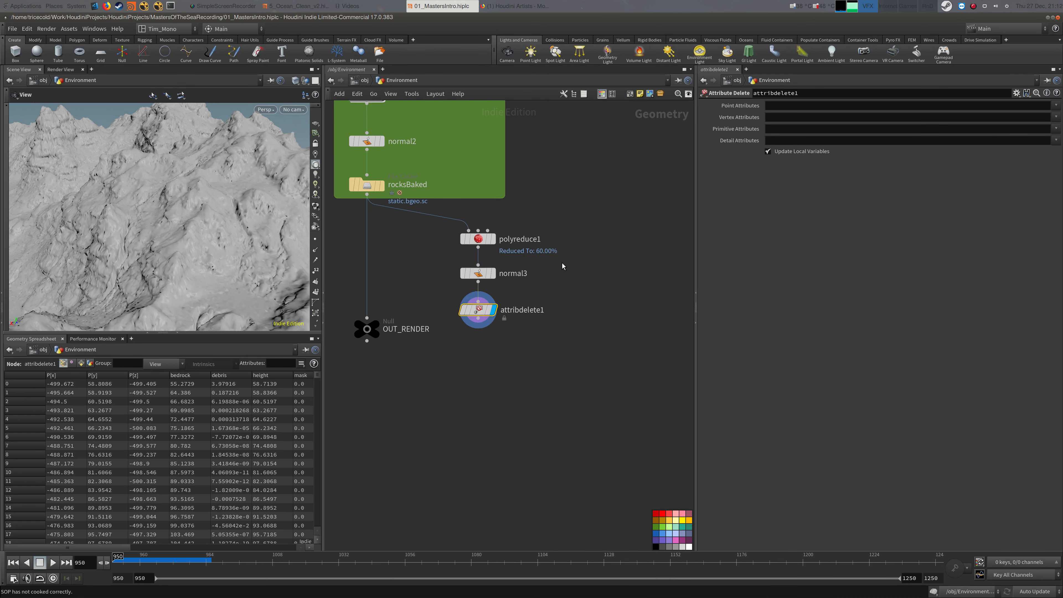
pyautogui.write('*')
pyautogui.press('Tab')
pyautogui.write('*')
pyautogui.press('Tab')
pyautogui.write('*')
pyautogui.press('Tab')
pyautogui.write('*')
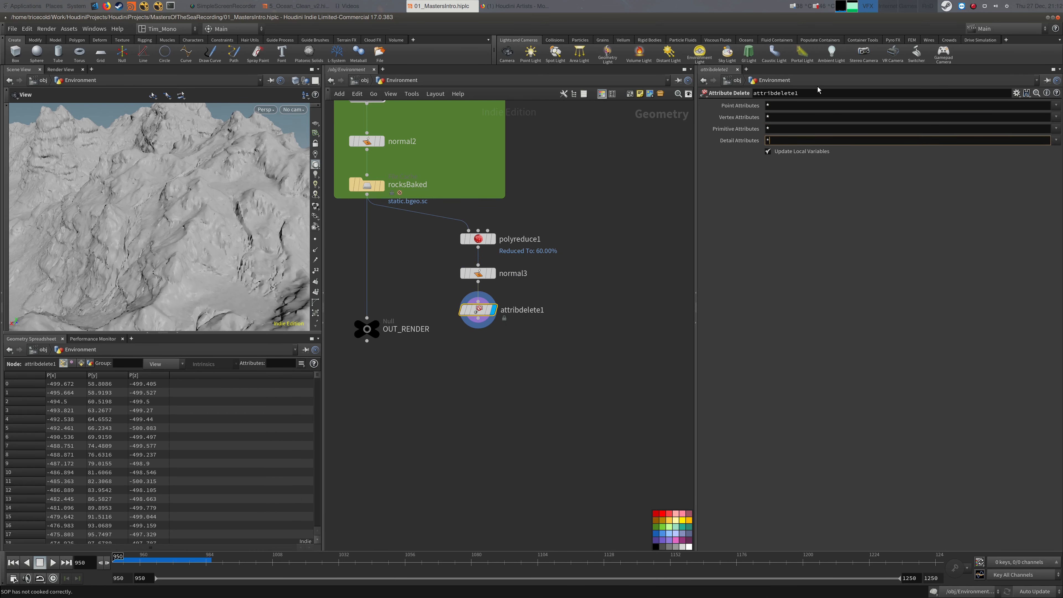
# Reorder the branch so attribdelete1 sits between polyreduce1 and normal3, and inspect normal3's geometry info
pyautogui.moveTo(478, 272); pyautogui.dragTo(562, 324)
pyautogui.moveTo(486, 317); pyautogui.dragTo(486, 281)
pyautogui.moveTo(562, 324); pyautogui.dragTo(487, 314)
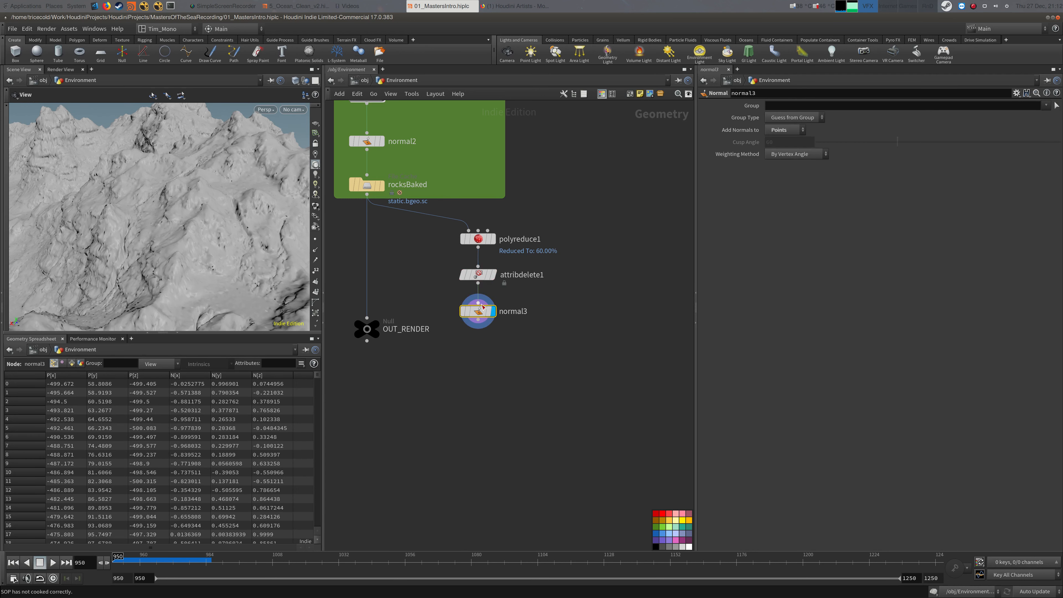
pyautogui.middleClick(478, 315)
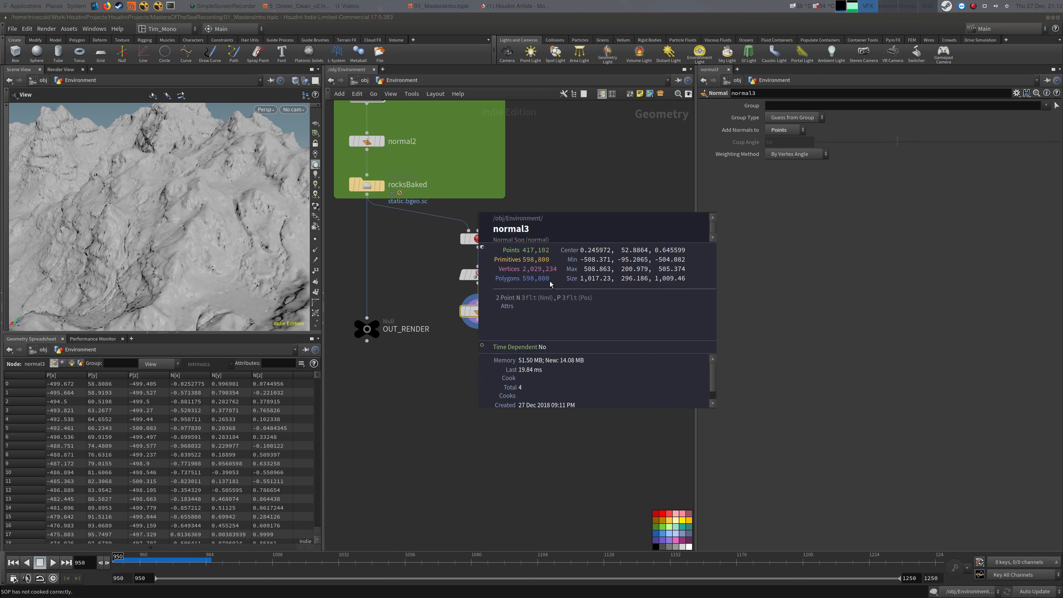
# Copy the rocksBaked file cache node
pyautogui.moveTo(532, 370); pyautogui.dragTo(522, 322, button='middle')
pyautogui.scroll(1, 504, 324)
pyautogui.moveTo(423, 230); pyautogui.dragTo(457, 273, button='middle')
pyautogui.click(388, 160)
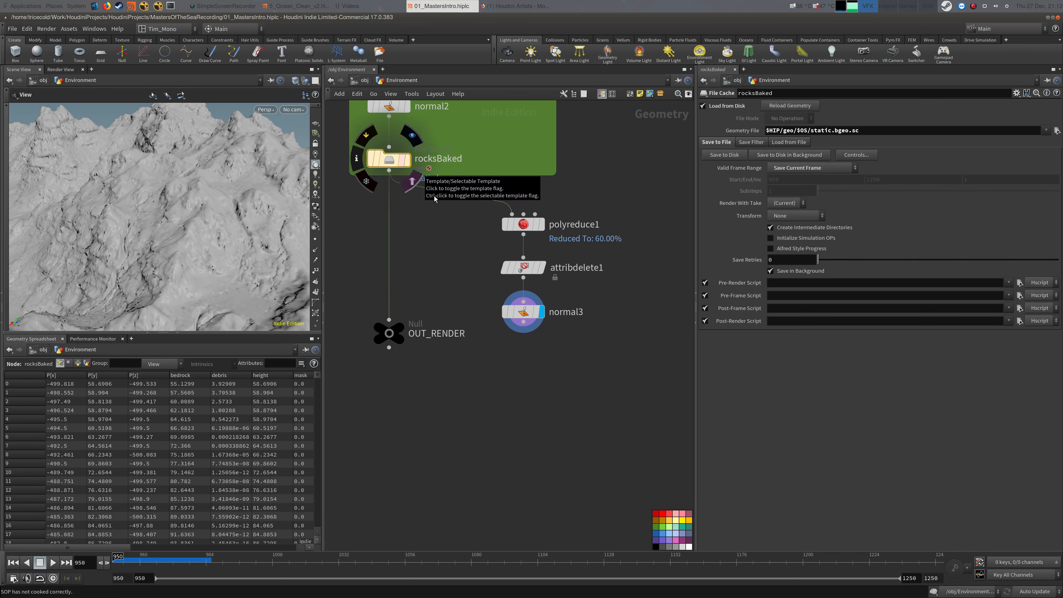
pyautogui.hotkey('ctrl', 'c')
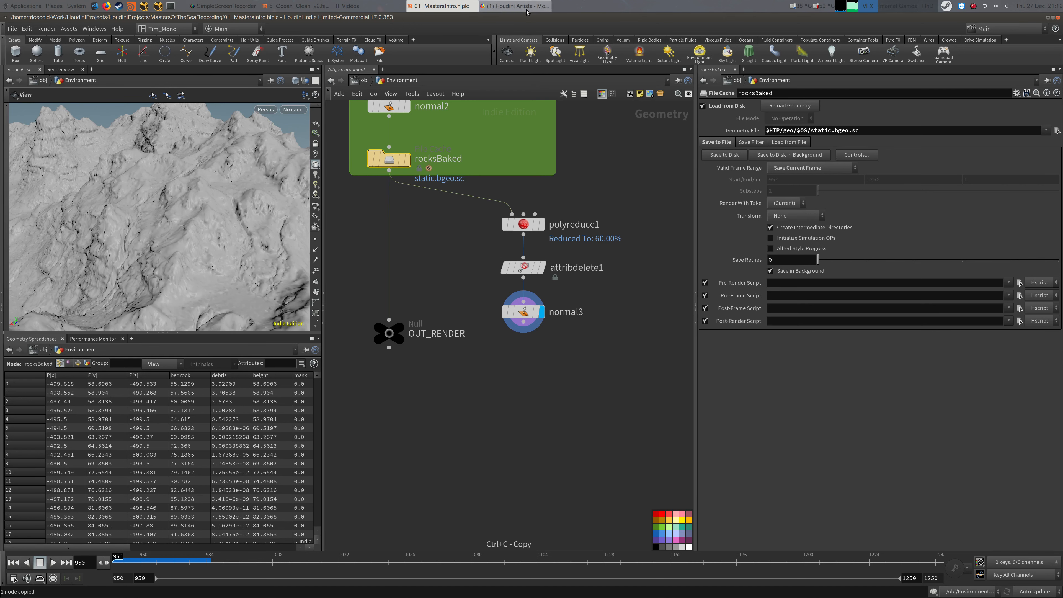
pyautogui.click(515, 6)
pyautogui.moveTo(540, 58); pyautogui.dragTo(1062, 40)
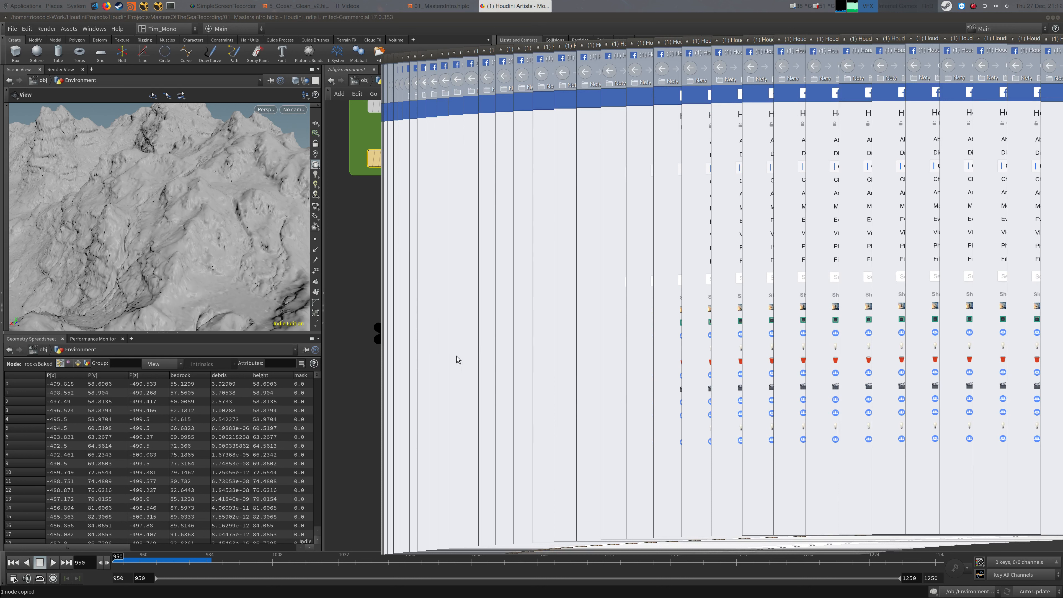
pyautogui.click(350, 280)
# Paste the file cache below normal3, wire it to normal3's output and rename it rocksBaked_Proxy
pyautogui.hotkey('ctrl', 'v')
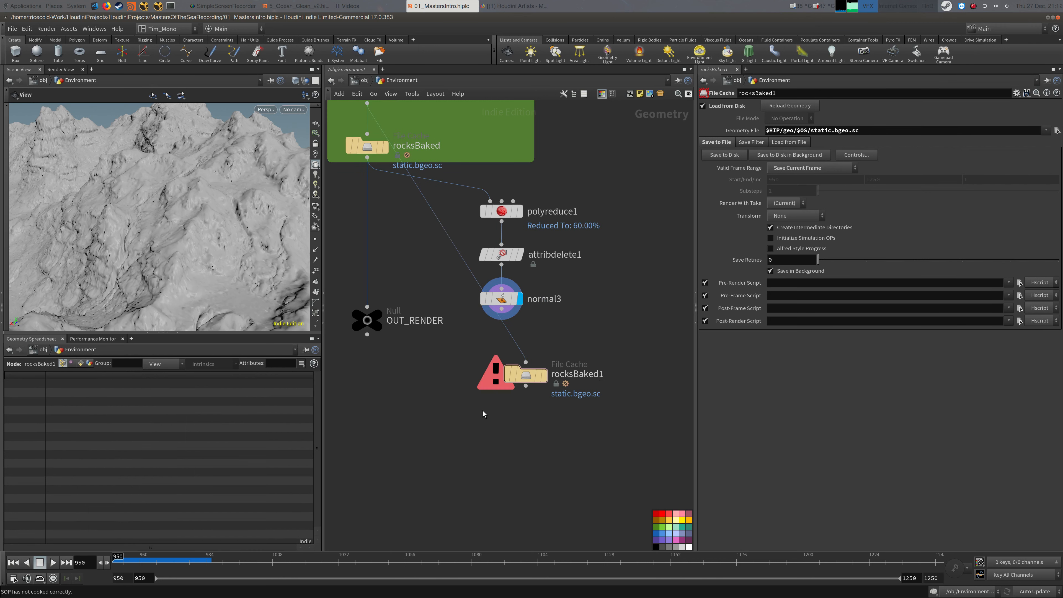
pyautogui.moveTo(518, 381)
pyautogui.mouseDown()
pyautogui.moveTo(527, 384)
pyautogui.moveTo(505, 373)
pyautogui.mouseUp()
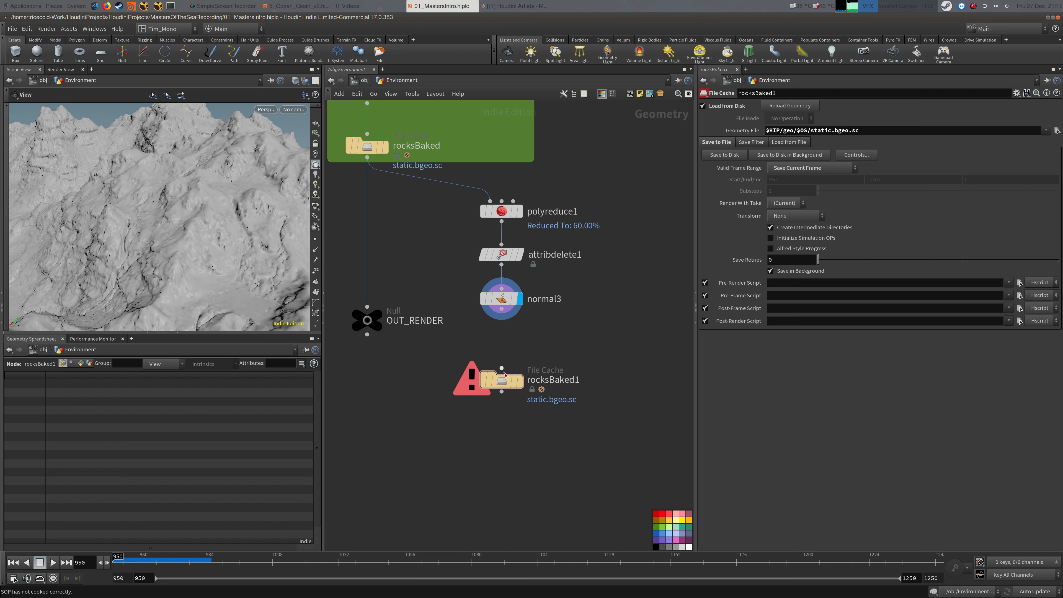
pyautogui.doubleClick(553, 380)
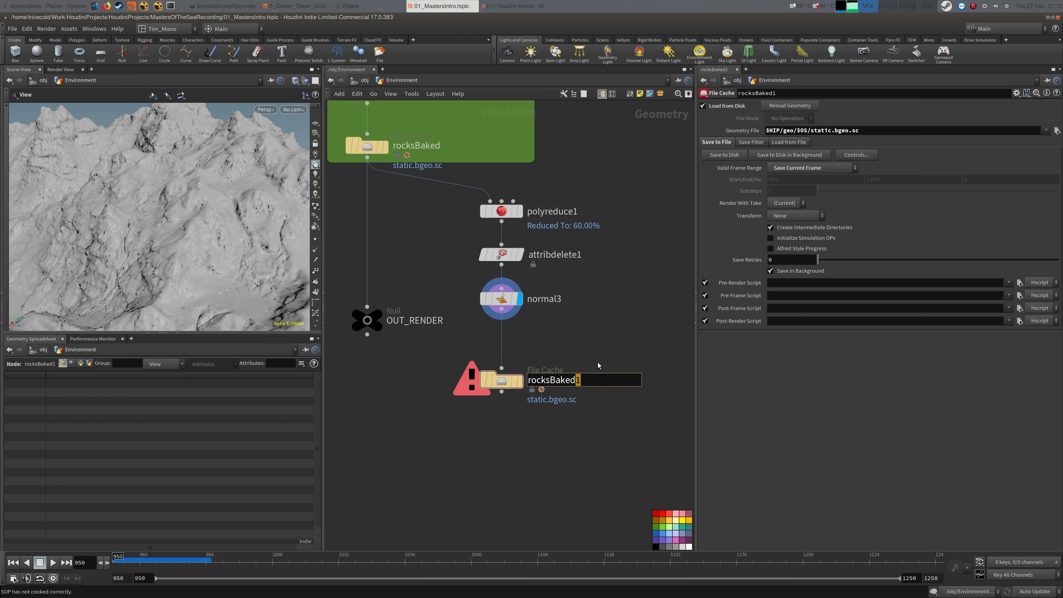
pyautogui.write('_Proxy')
pyautogui.press('Return')
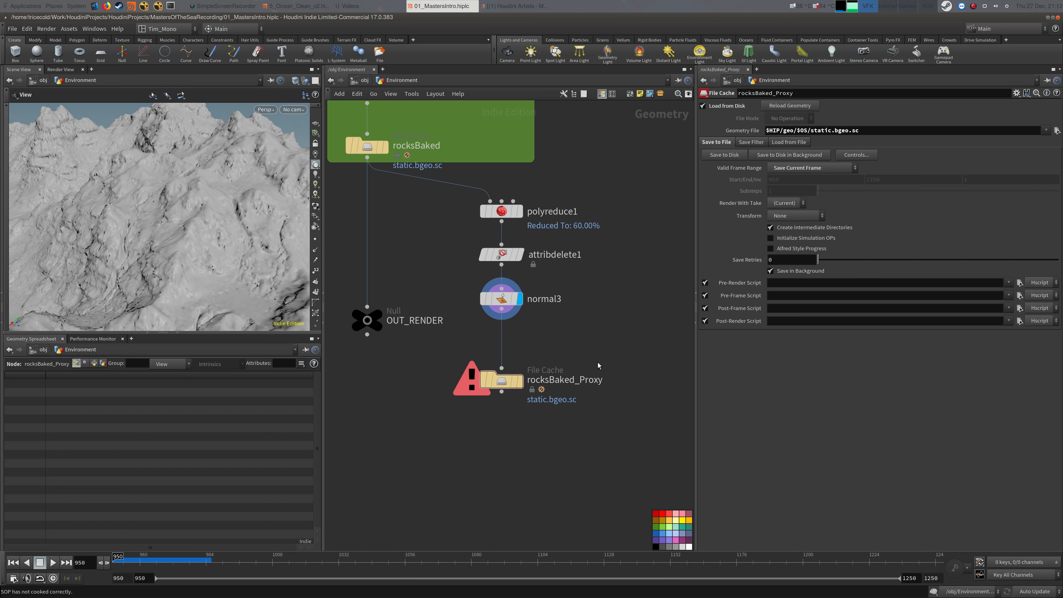
pyautogui.moveTo(505, 385)
pyautogui.moveTo(505, 385); pyautogui.dragTo(505, 366)
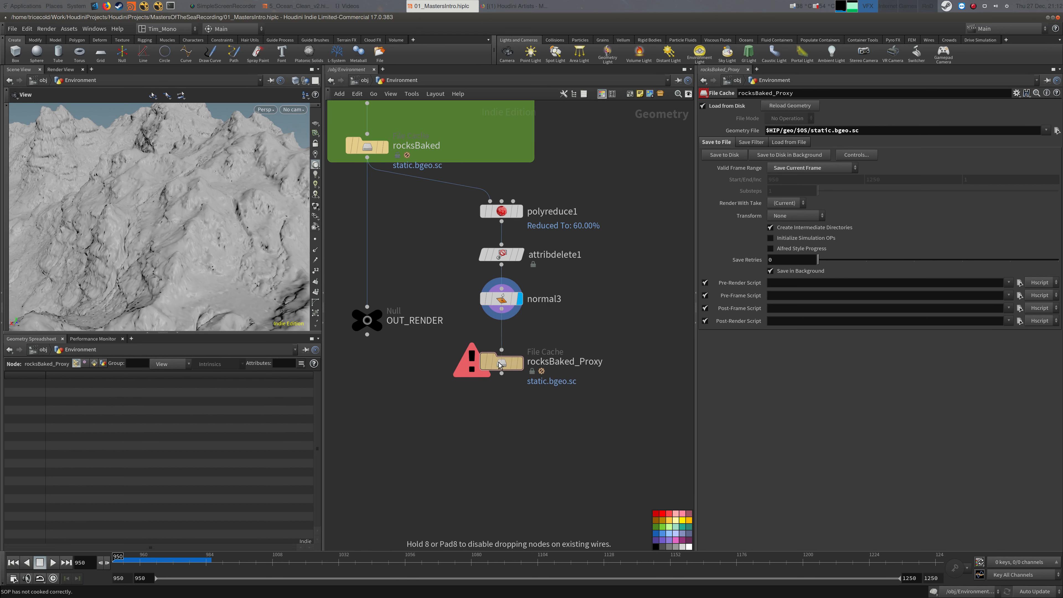
# Save the rocksBaked_Proxy cache to disk and position its node closer below normal3
pyautogui.click(720, 155)
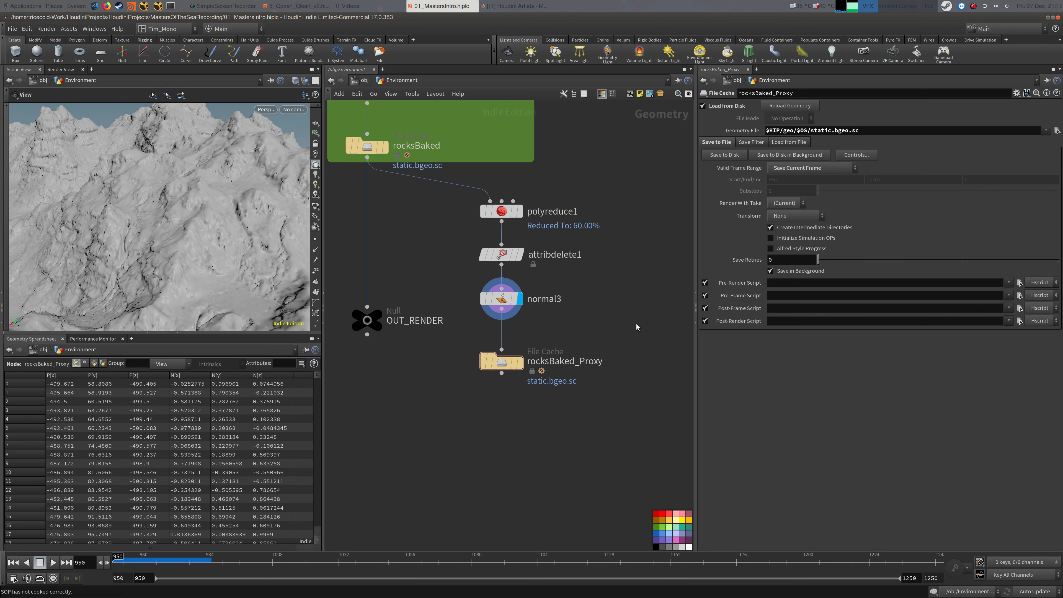
pyautogui.moveTo(553, 373); pyautogui.dragTo(571, 345, button='middle')
pyautogui.moveTo(520, 333); pyautogui.dragTo(519, 323)
pyautogui.moveTo(526, 380); pyautogui.dragTo(526, 384, button='middle')
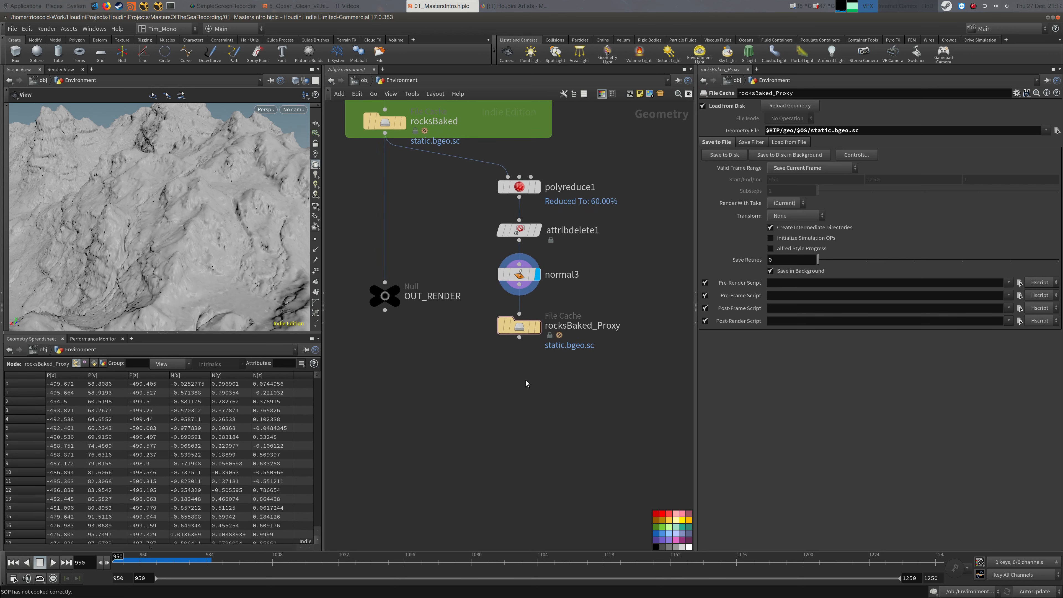
# Move OUT_RENDER further down, duplicate it beside the original and connect the copy to rocksBaked_Proxy
pyautogui.moveTo(377, 312); pyautogui.dragTo(370, 470)
pyautogui.hotkey('ctrl', 'c')
pyautogui.hotkey('ctrl', 'v')
pyautogui.moveTo(432, 460); pyautogui.dragTo(518, 447)
pyautogui.click(520, 337)
pyautogui.click(519, 430)
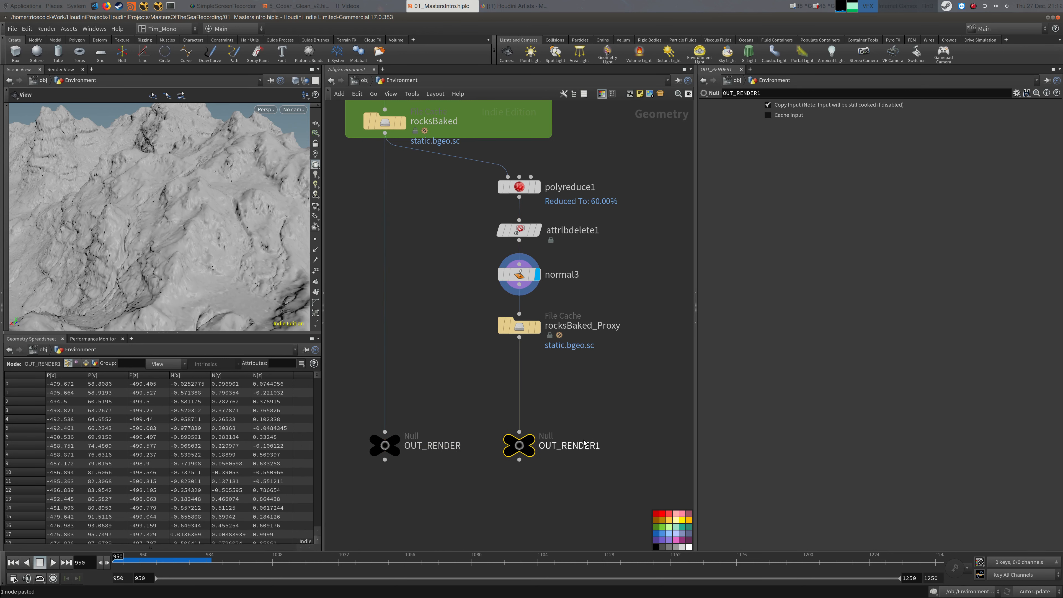
# Rename the duplicated null node OUT_Proxy_Geo
pyautogui.doubleClick(566, 449)
pyautogui.write('Proce')
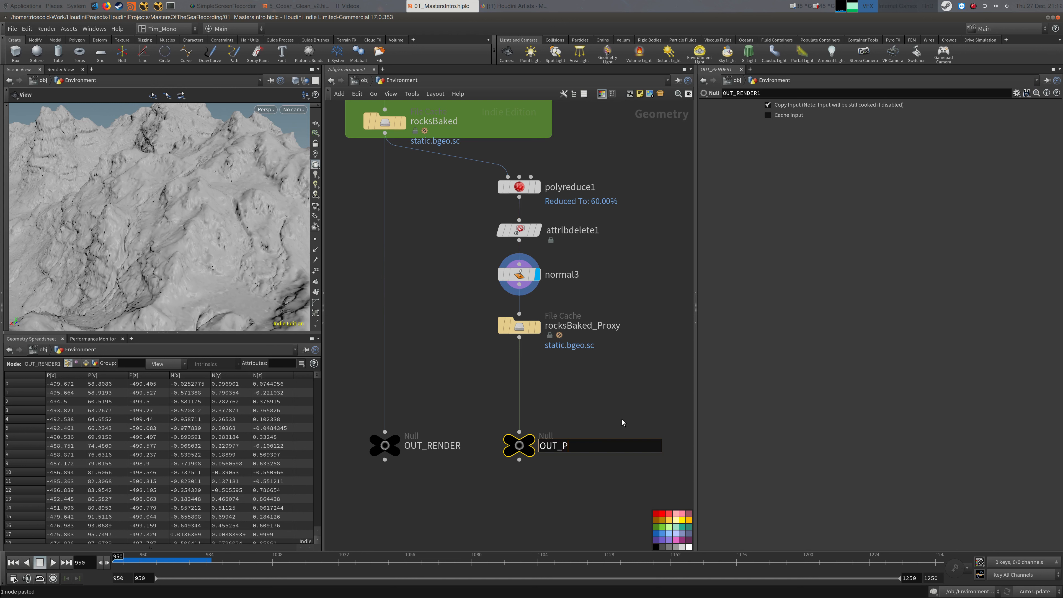
pyautogui.press('BackSpace')
pyautogui.press('BackSpace')
pyautogui.write('xy_Geo')
pyautogui.press('Return')
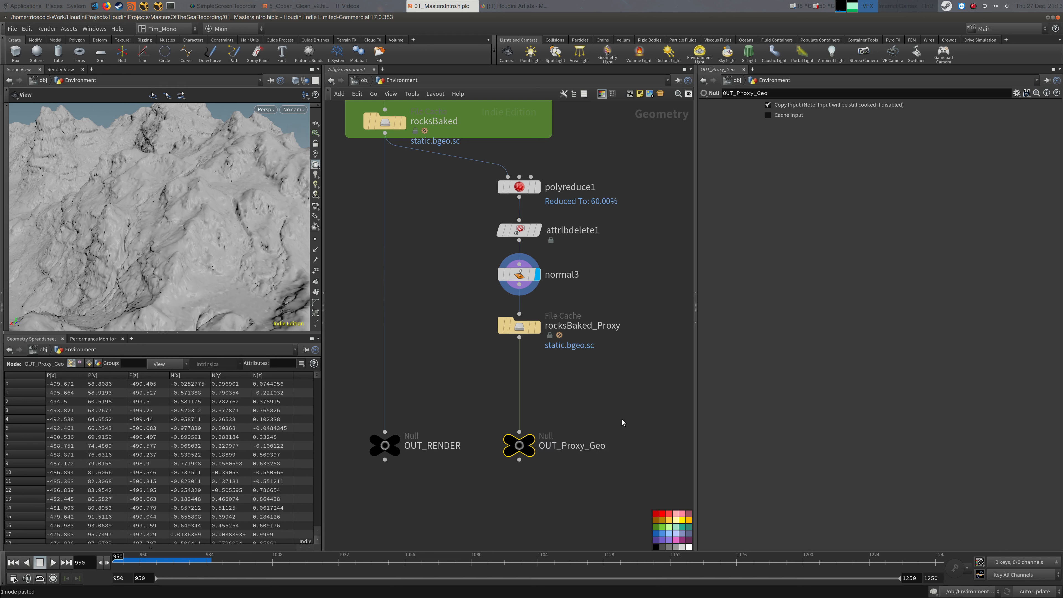
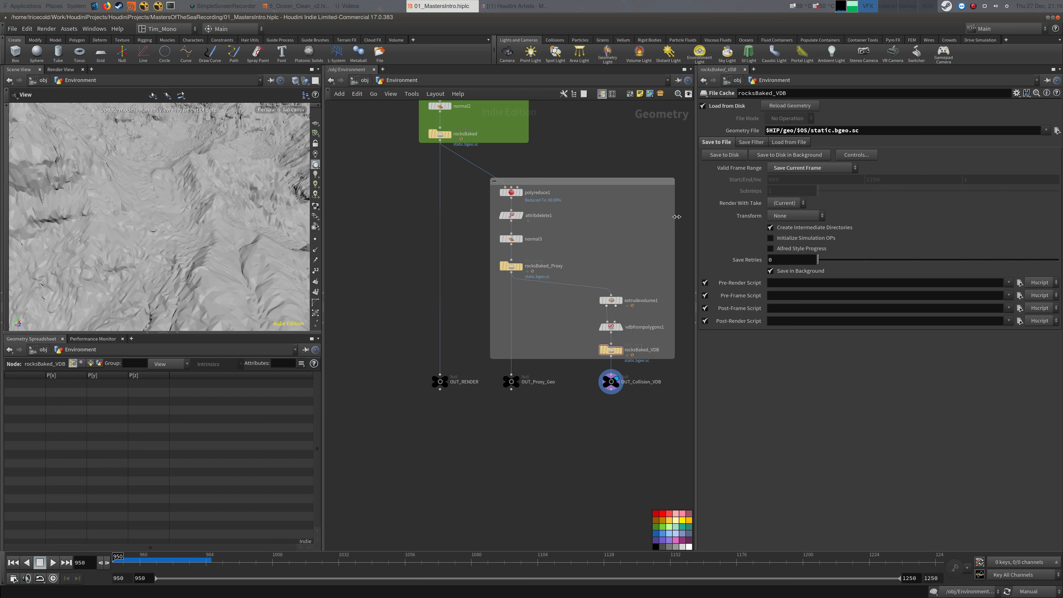
# Title the network box around the proxy and VDB nodes Environment Collision Prep and color it blue
pyautogui.doubleClick(527, 181)
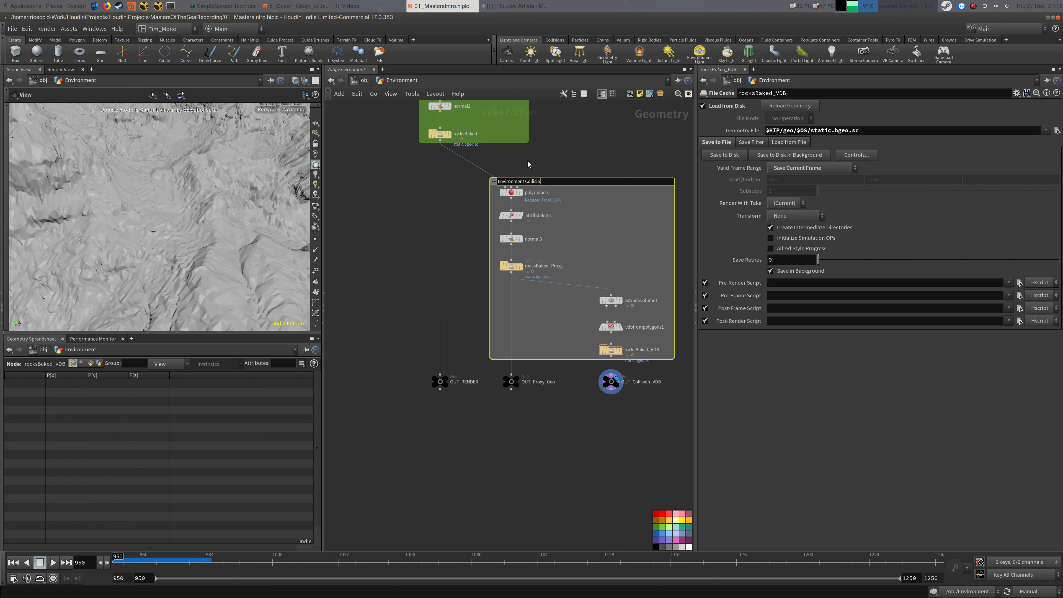
pyautogui.write('rep')
pyautogui.press('Return')
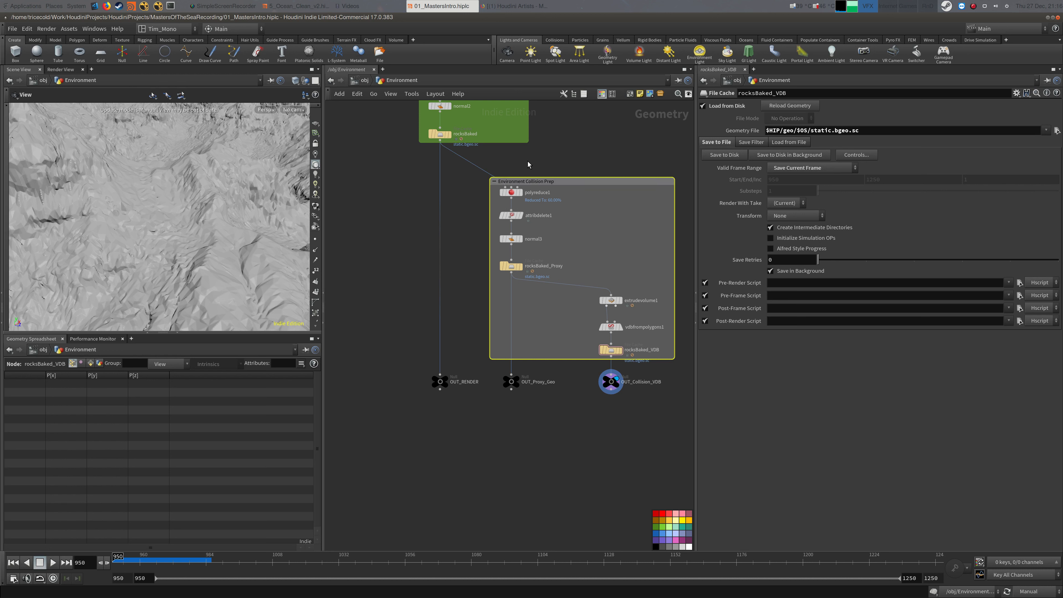
pyautogui.click(662, 534)
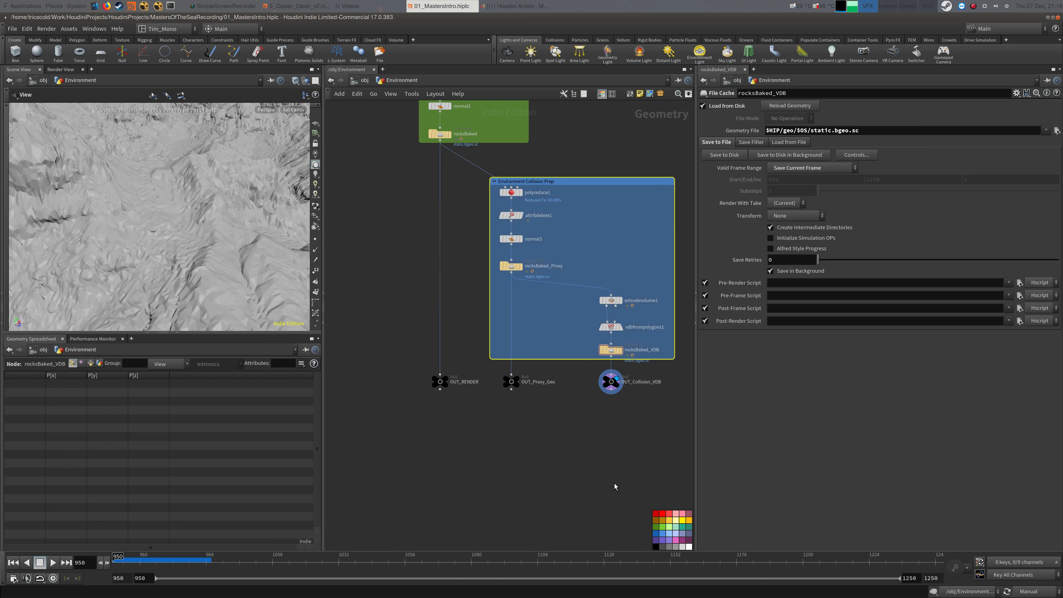
# Display the OUT_RENDER node, switch the update mode to Auto Update and view the whole terrain
pyautogui.scroll(-6, 611, 453)
pyautogui.moveTo(650, 310); pyautogui.dragTo(555, 251, button='middle')
pyautogui.scroll(5, 467, 269)
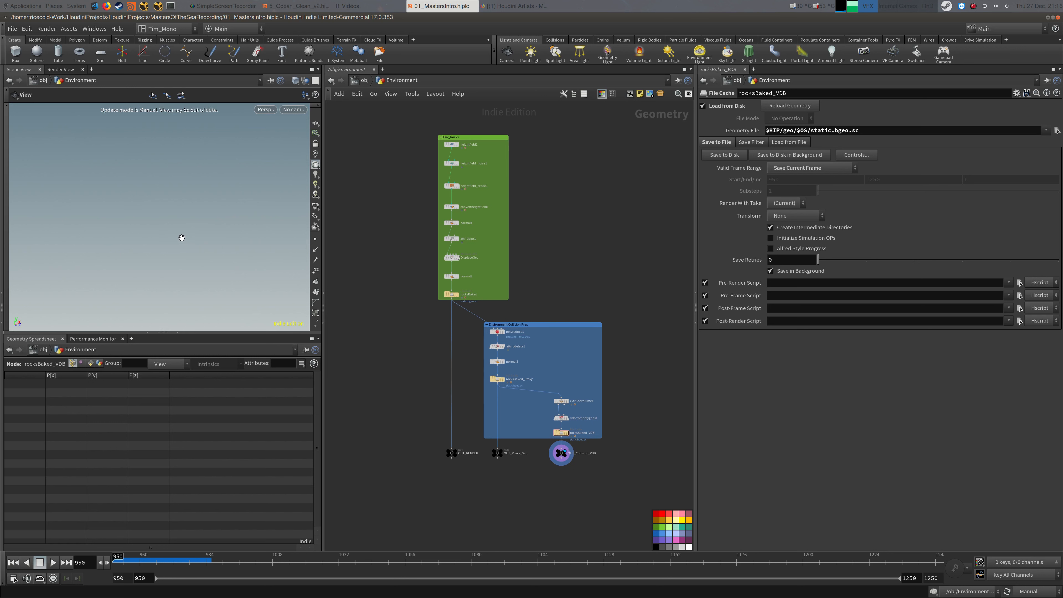
pyautogui.click(455, 452)
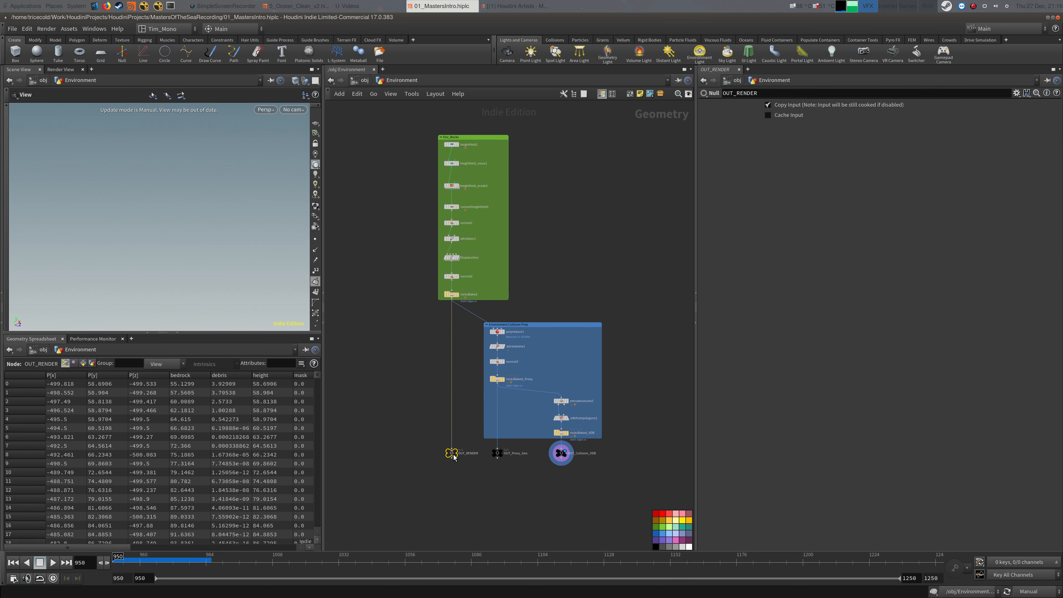
pyautogui.click(454, 452)
pyautogui.click(1033, 591)
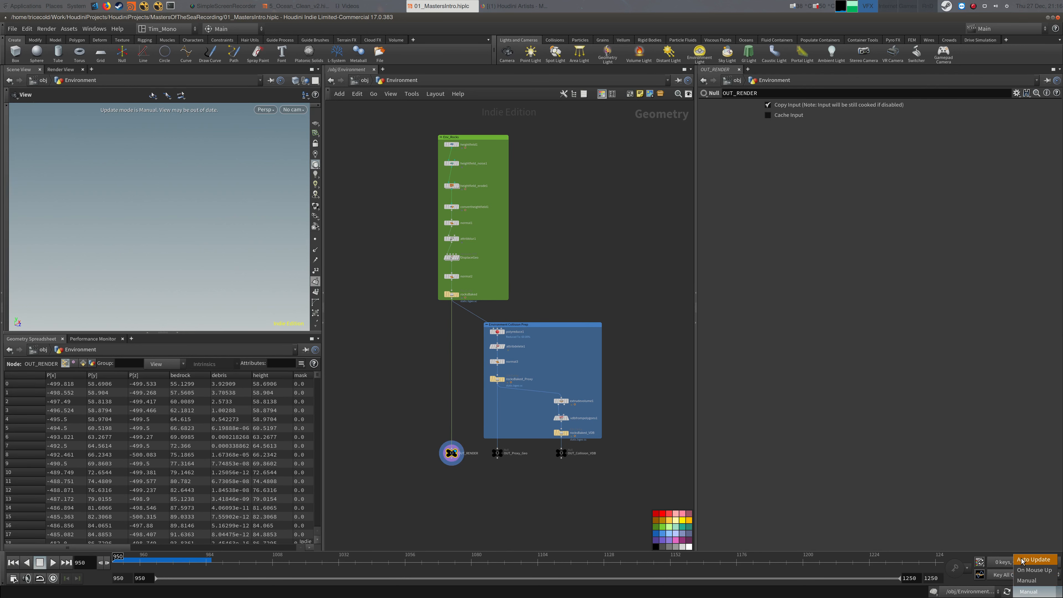
pyautogui.click(1033, 560)
pyautogui.moveTo(207, 237); pyautogui.dragTo(17, 272)
pyautogui.scroll(-5, 111, 247)
pyautogui.scroll(-4, 80, 263)
pyautogui.moveTo(79, 262); pyautogui.dragTo(270, 156)
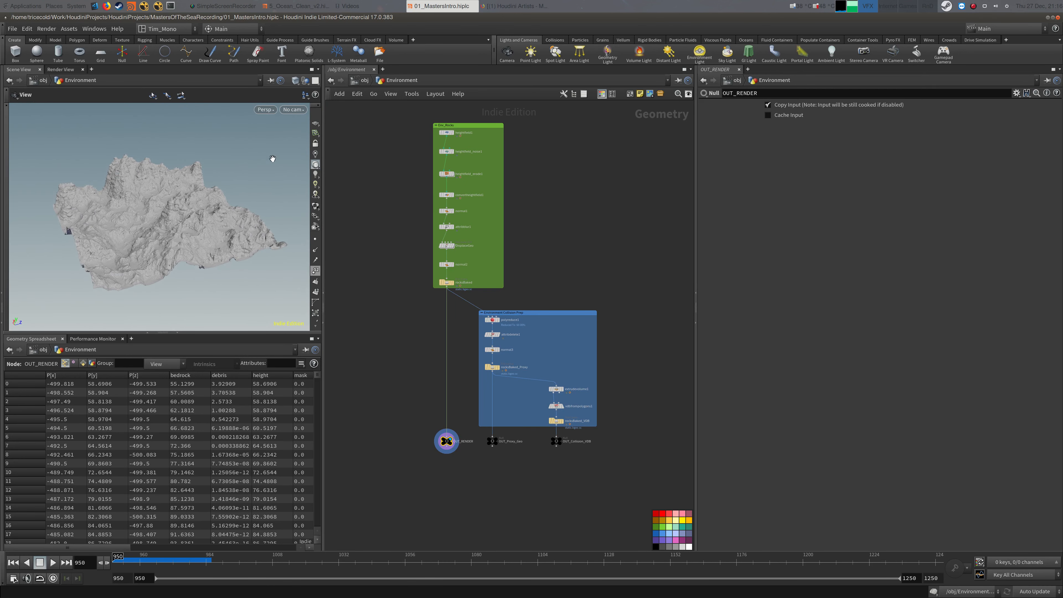
# View the terrain through Cam_0010 and Cam_0050, and leave the viewport looking through Cam_0040
pyautogui.click(293, 110)
pyautogui.click(316, 157)
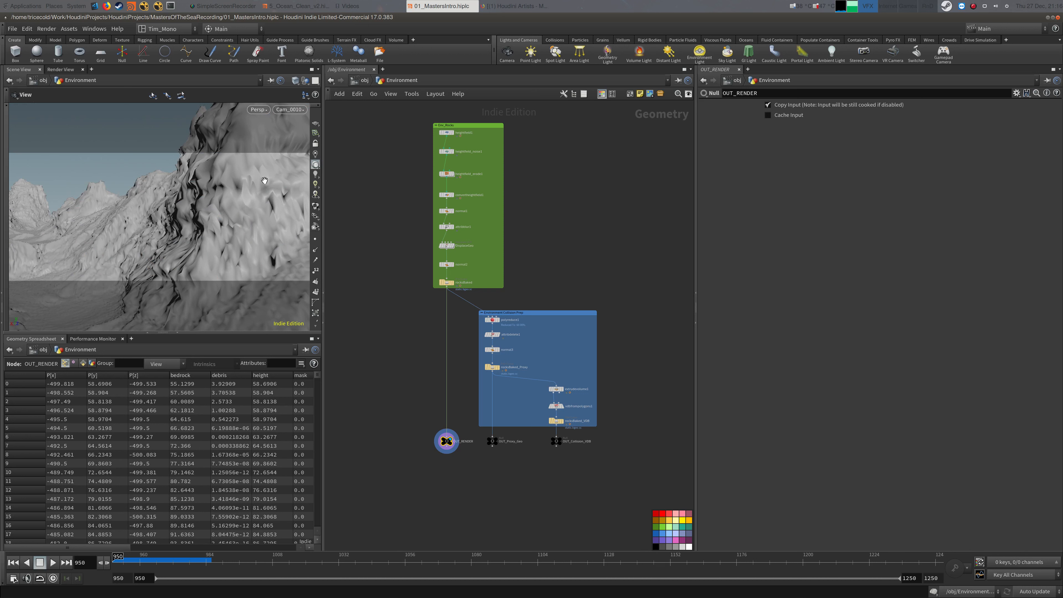
pyautogui.click(290, 110)
pyautogui.click(301, 199)
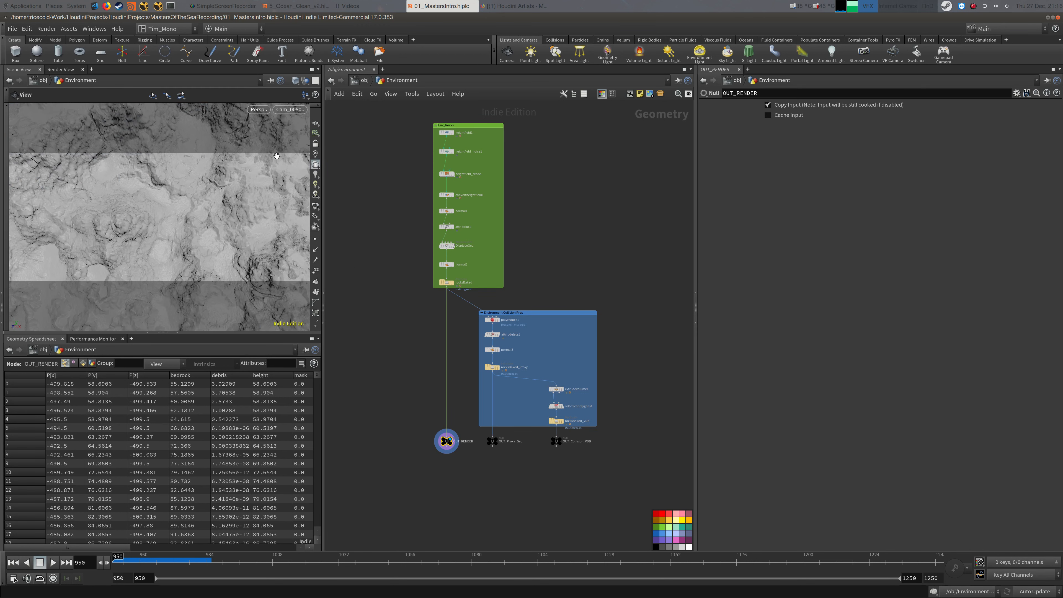
pyautogui.click(290, 109)
pyautogui.click(300, 189)
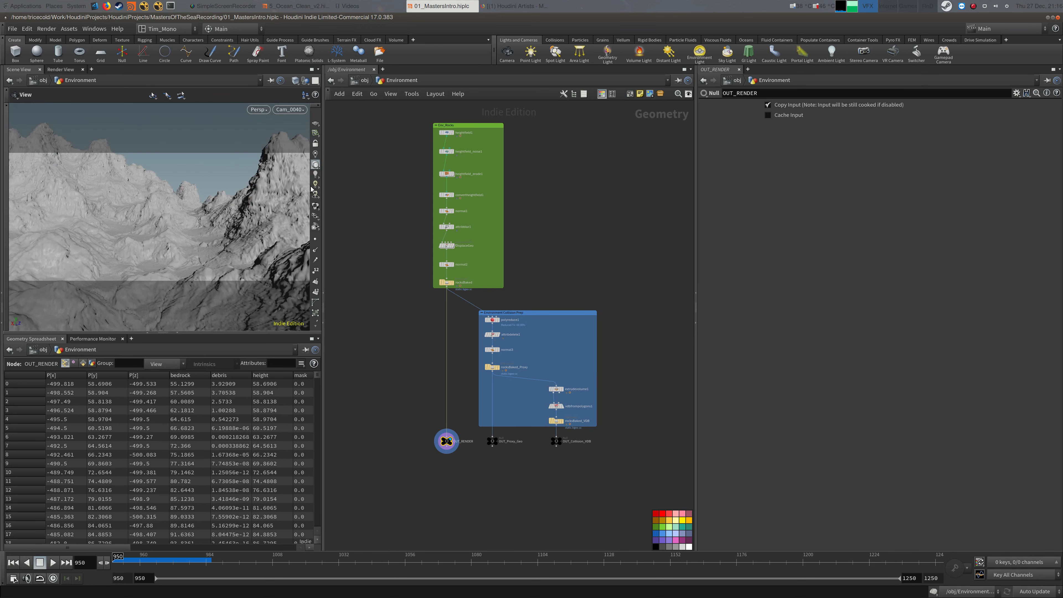
pyautogui.moveTo(406, 296); pyautogui.dragTo(401, 310, button='middle')
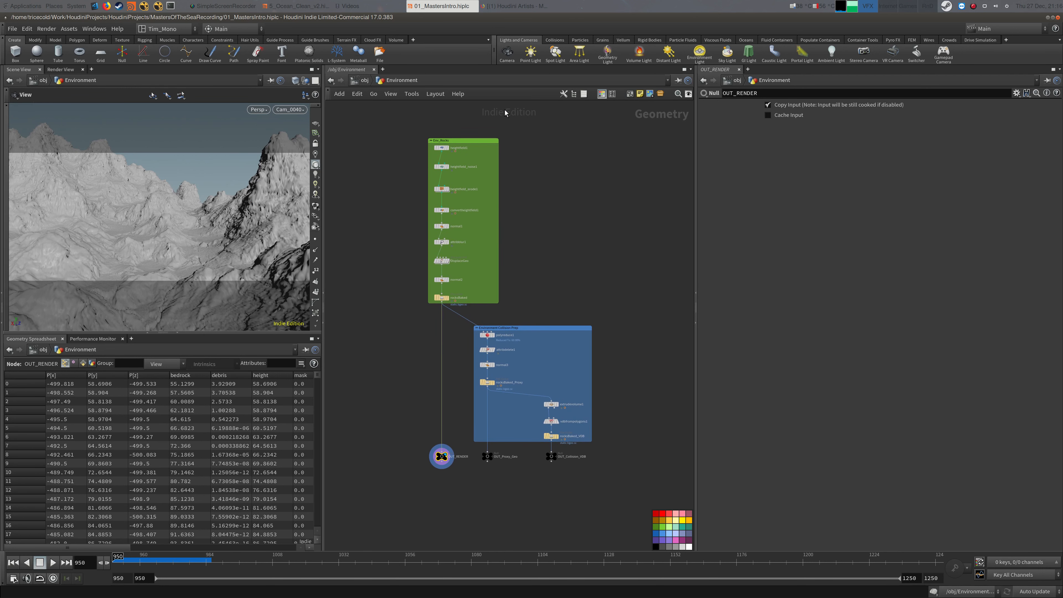
pyautogui.moveTo(654, 254); pyautogui.dragTo(644, 231, button='middle')
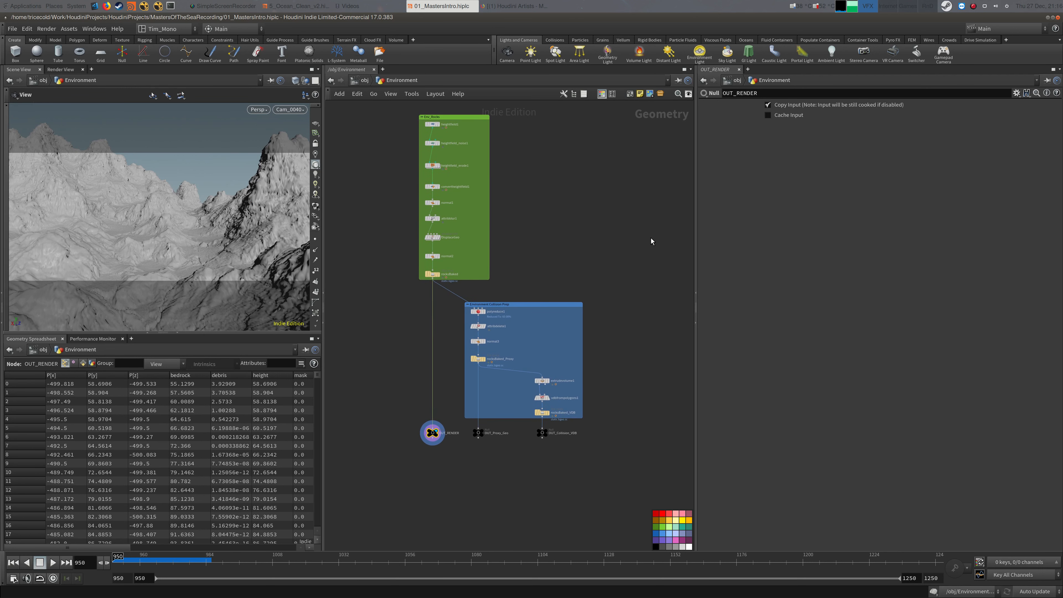
# Leave the Environment geometry network and go to the mat network
pyautogui.click(296, 6)
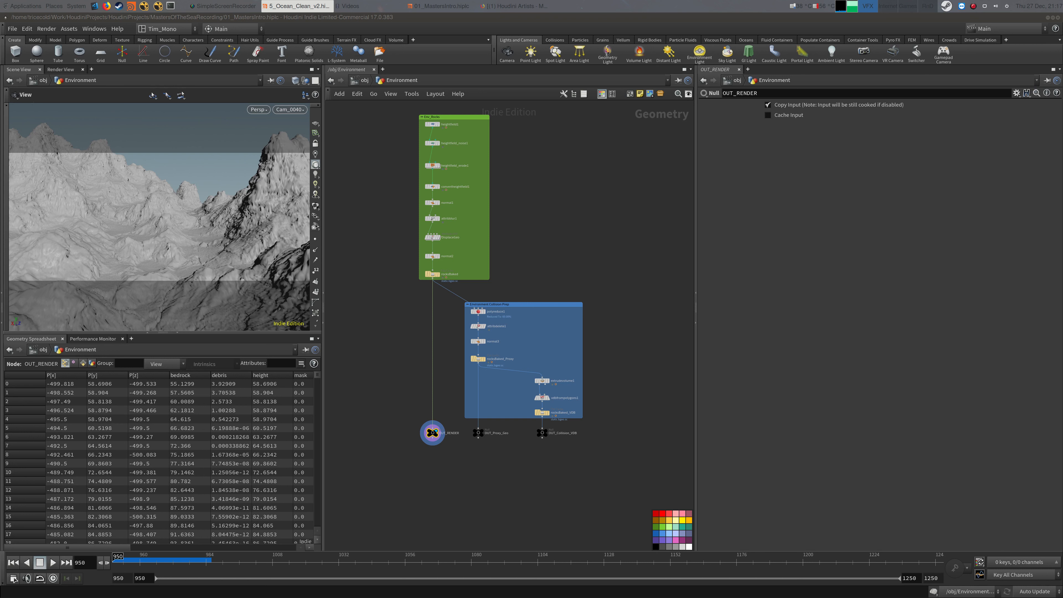
pyautogui.moveTo(570, 262); pyautogui.dragTo(580, 213, button='middle')
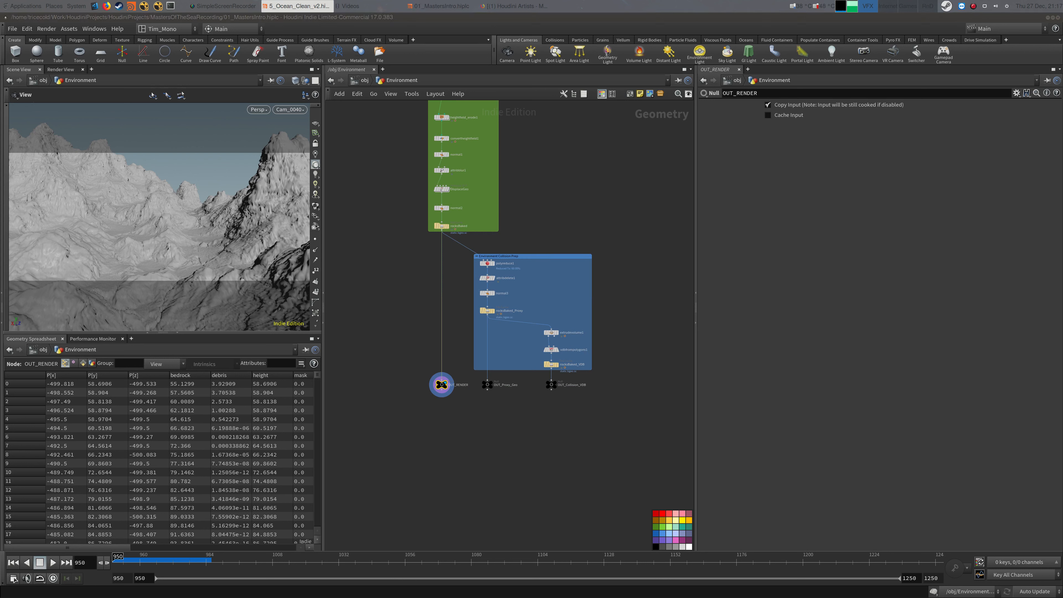
pyautogui.click(361, 80)
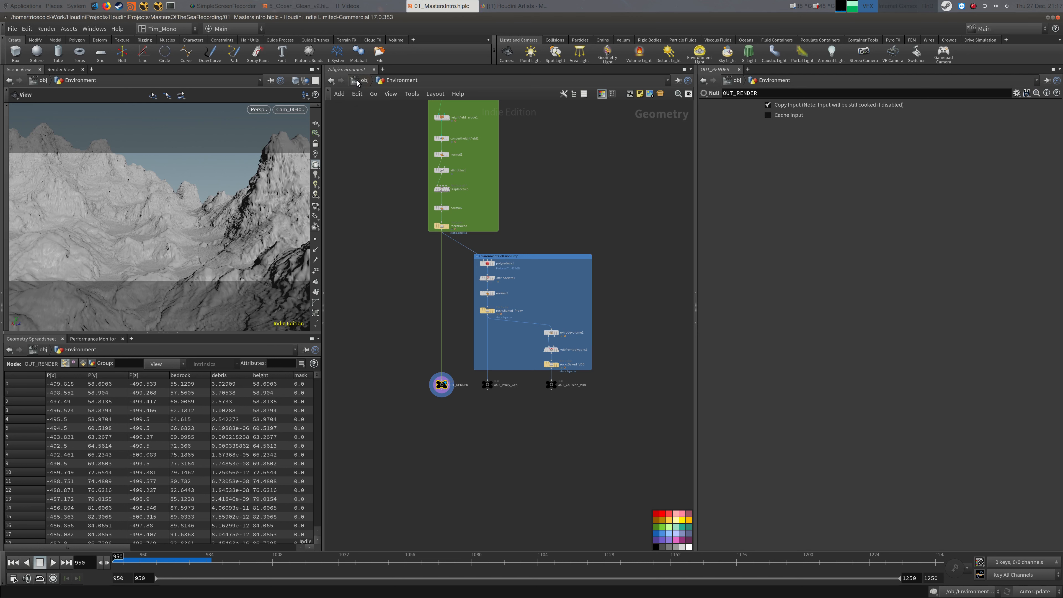
pyautogui.click(409, 81)
pyautogui.click(451, 120)
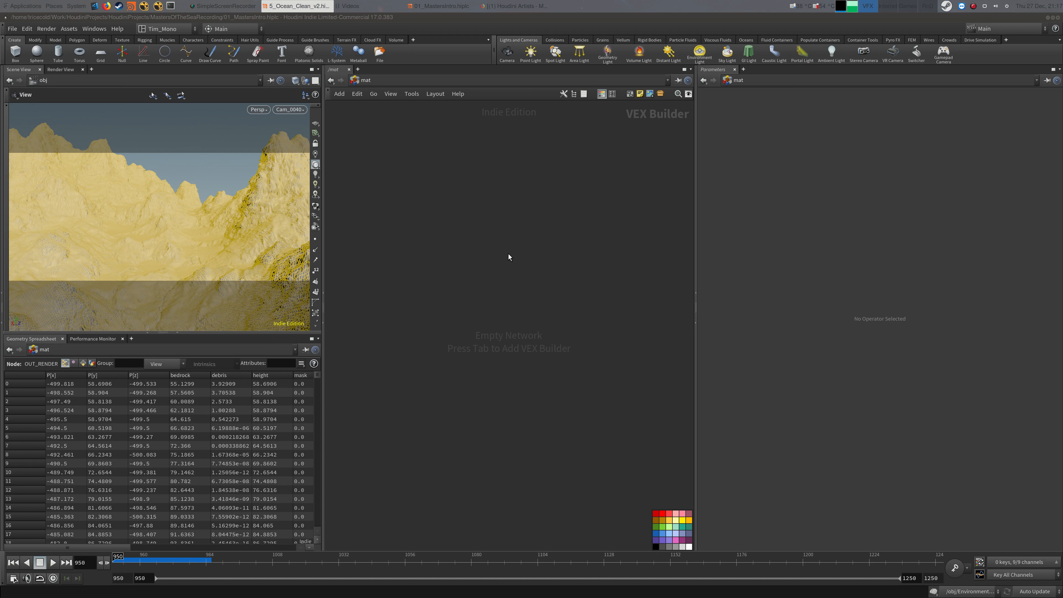
pyautogui.press('Tab')
pyautogui.moveTo(516, 260)
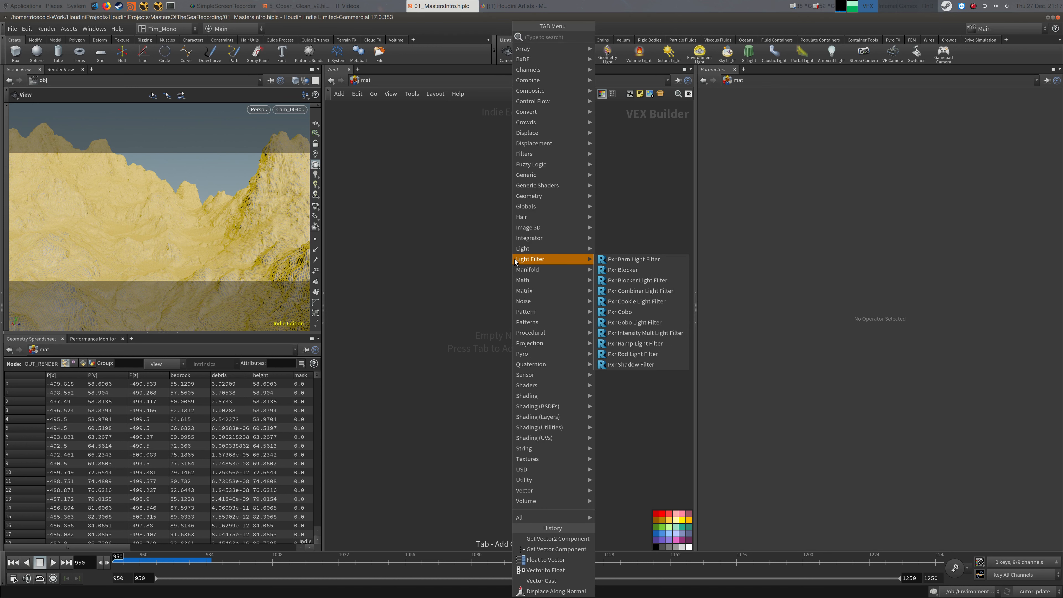
pyautogui.write('shad')
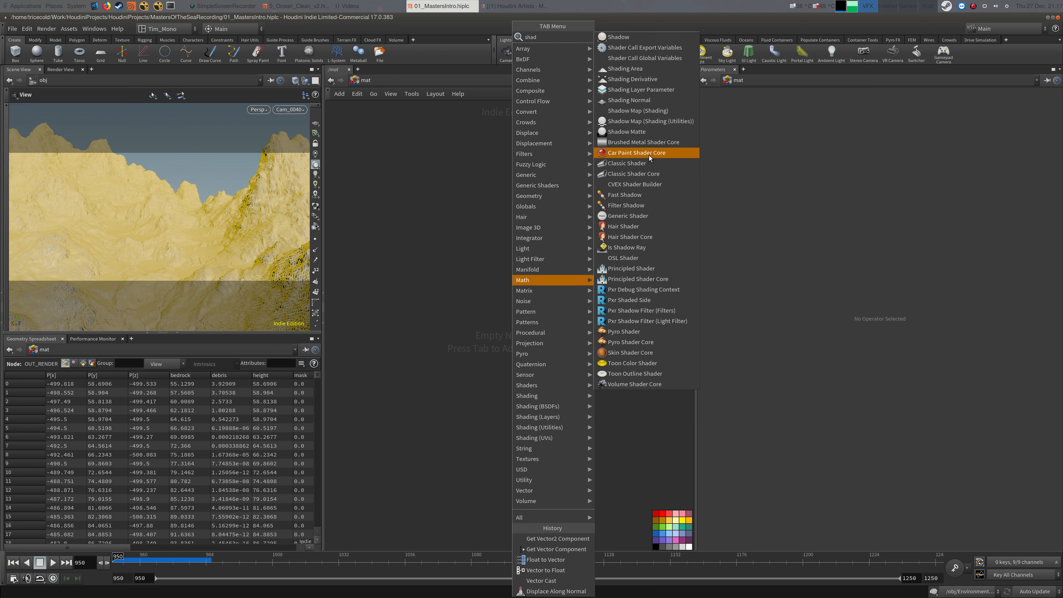
pyautogui.click(462, 234)
pyautogui.press('Tab')
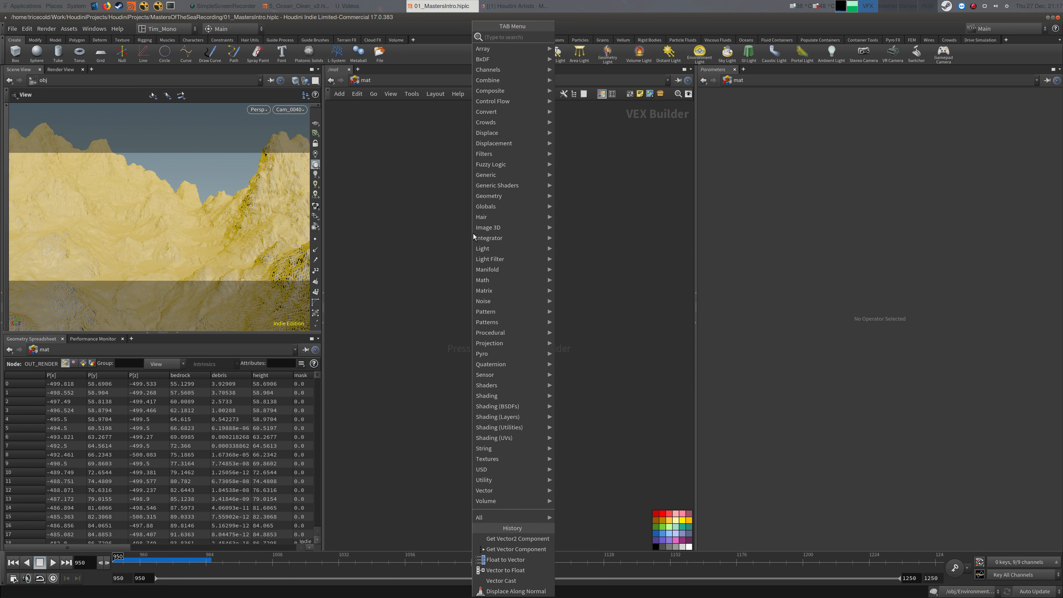
pyautogui.write('arnold')
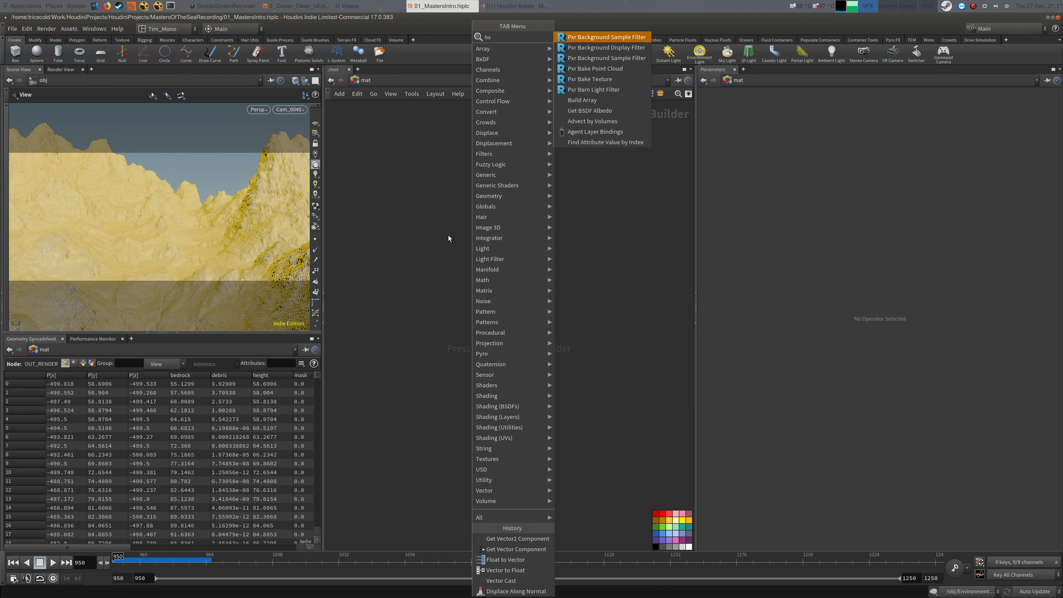
pyautogui.press('Escape')
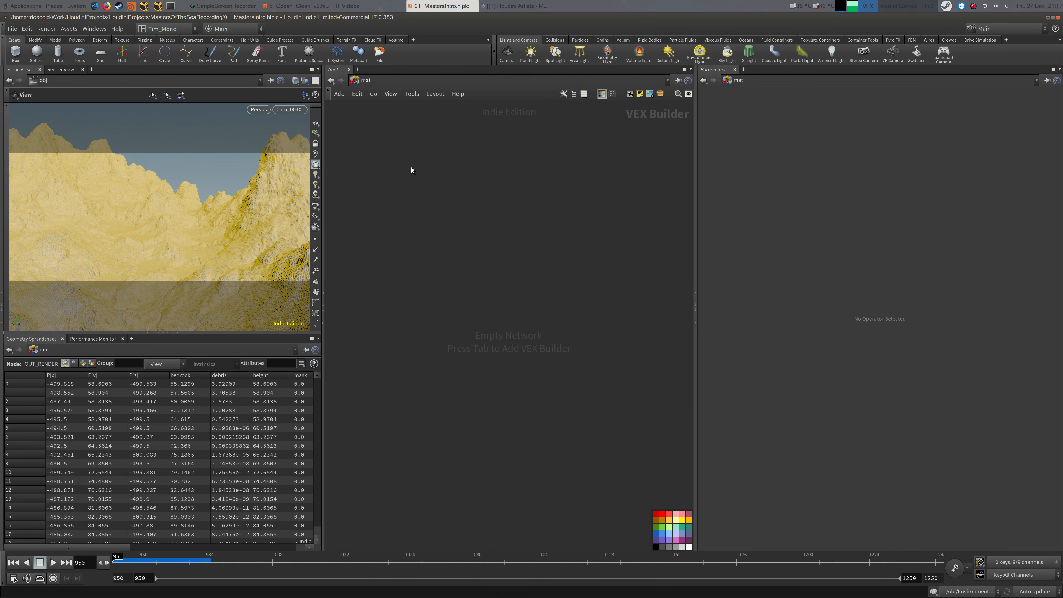
pyautogui.click(499, 230)
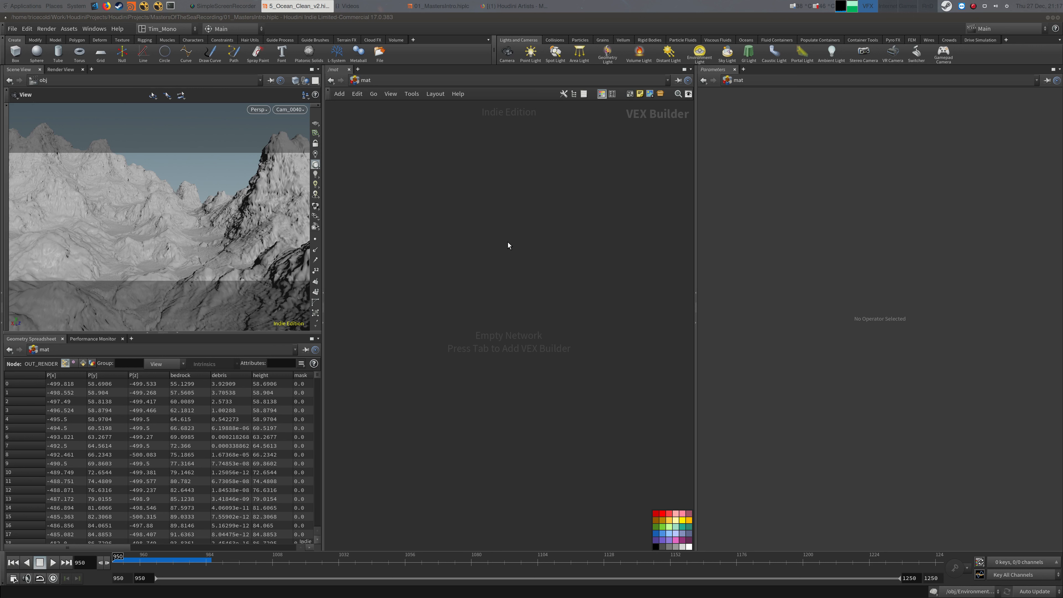
pyautogui.click(494, 254)
pyautogui.press('Tab')
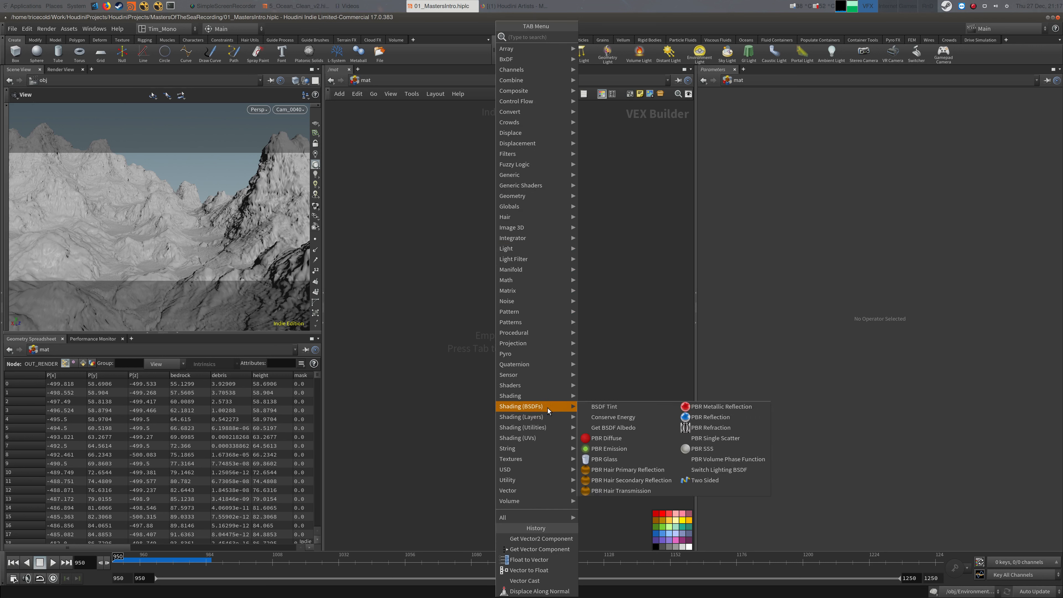
pyautogui.moveTo(547, 418)
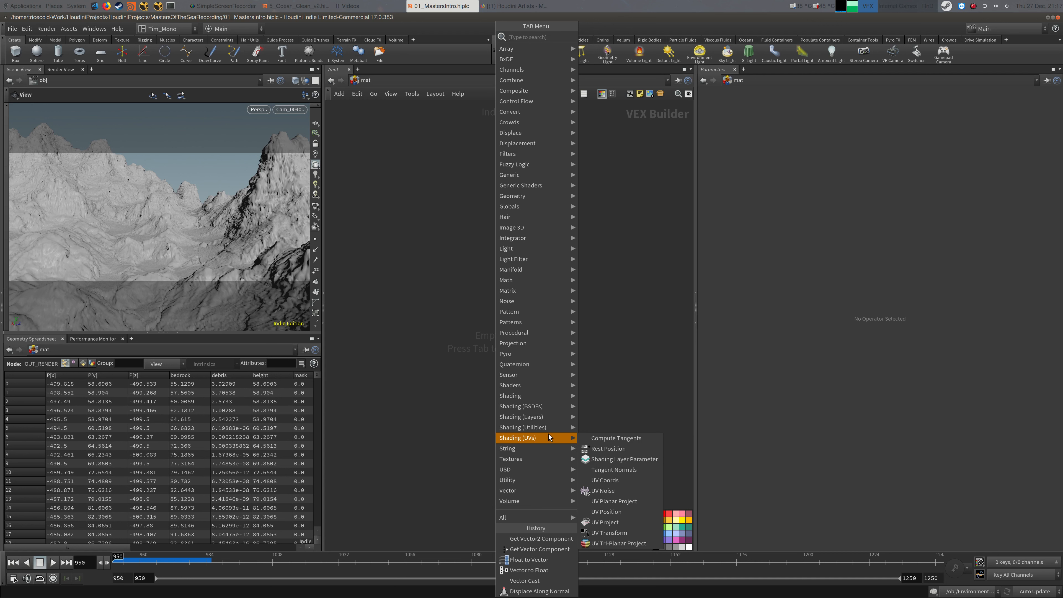
pyautogui.moveTo(530, 399)
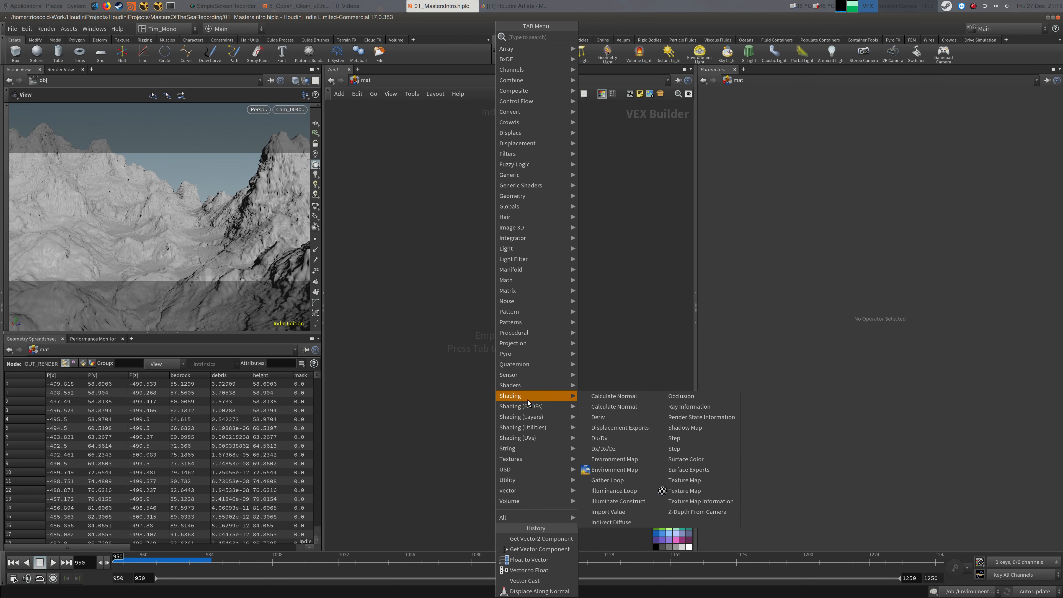
pyautogui.click(439, 294)
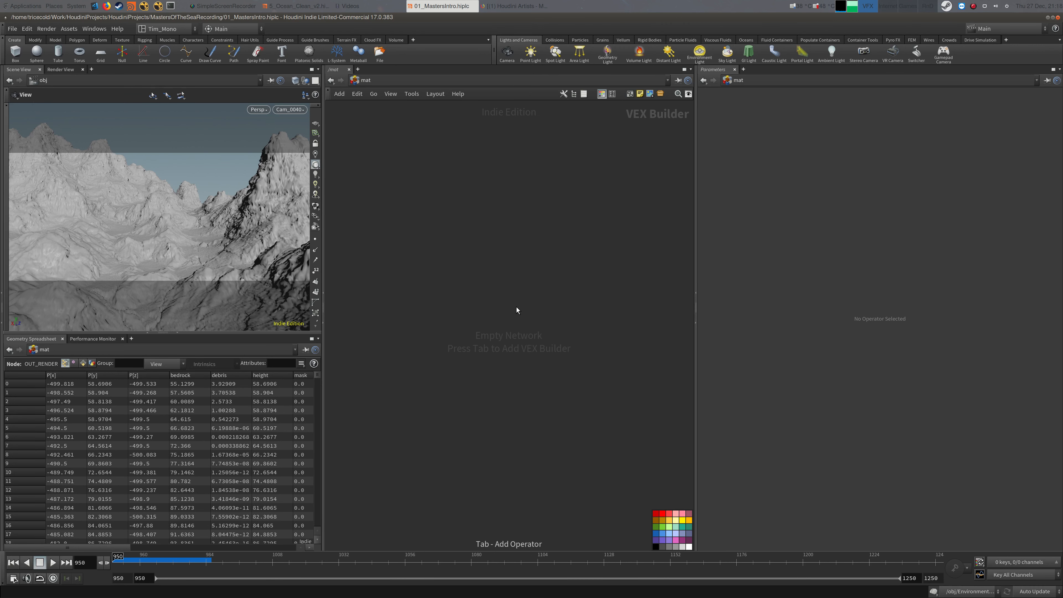
pyautogui.press('Tab')
pyautogui.moveTo(522, 306)
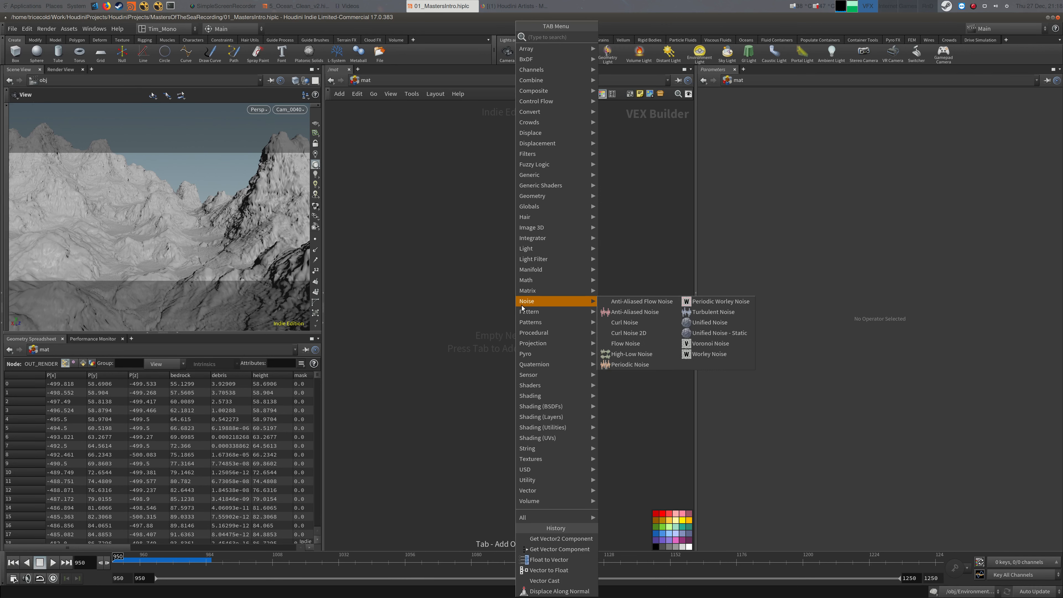
pyautogui.write('netw')
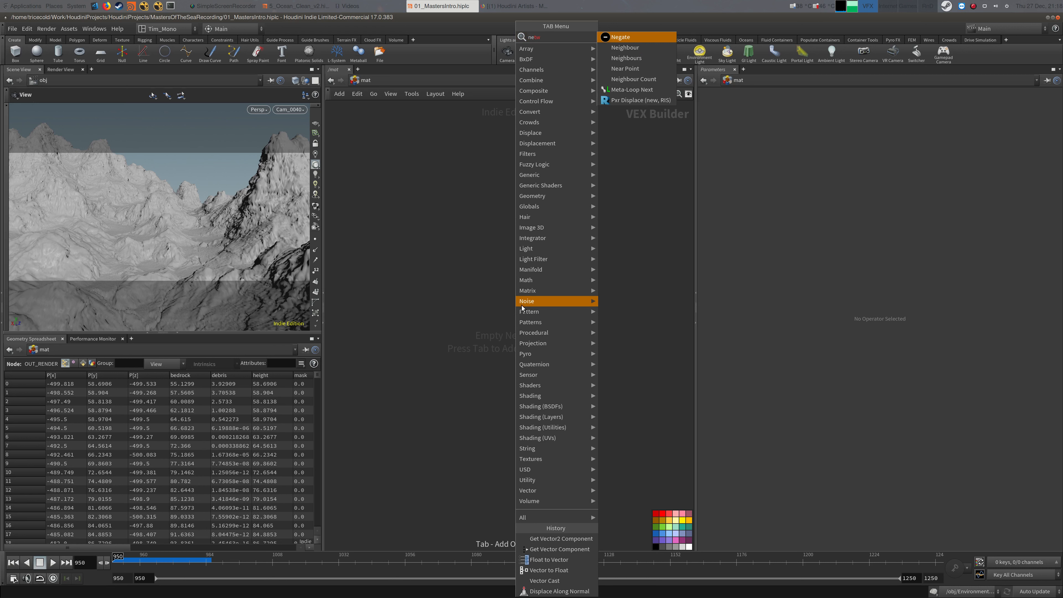
pyautogui.press('BackSpace')
pyautogui.press('BackSpace')
pyautogui.press('BackSpace')
pyautogui.press('BackSpace')
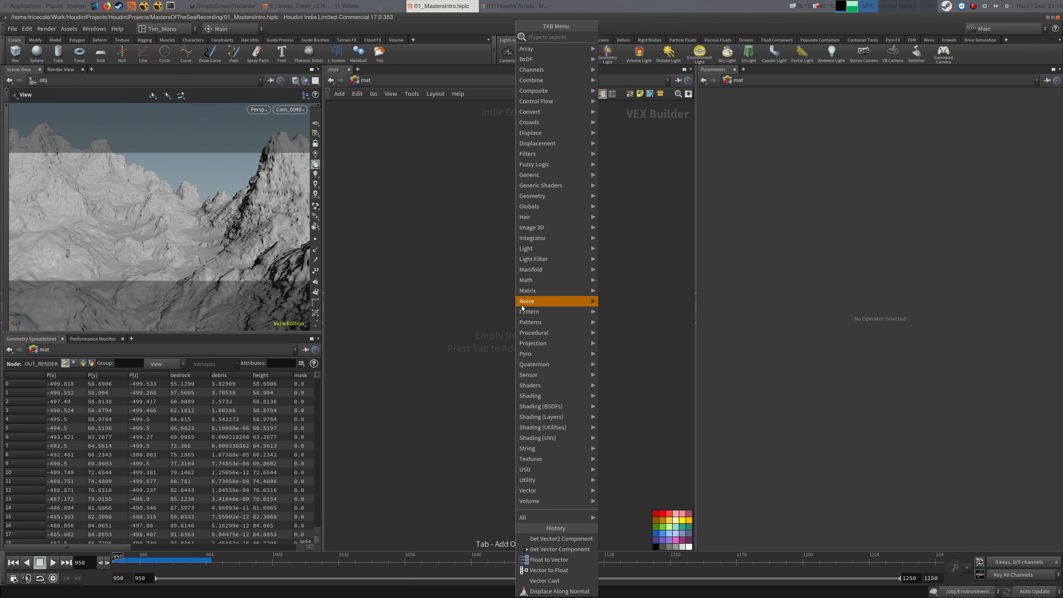
# Add a Classic Shader node to the empty mat network
pyautogui.write('cla')
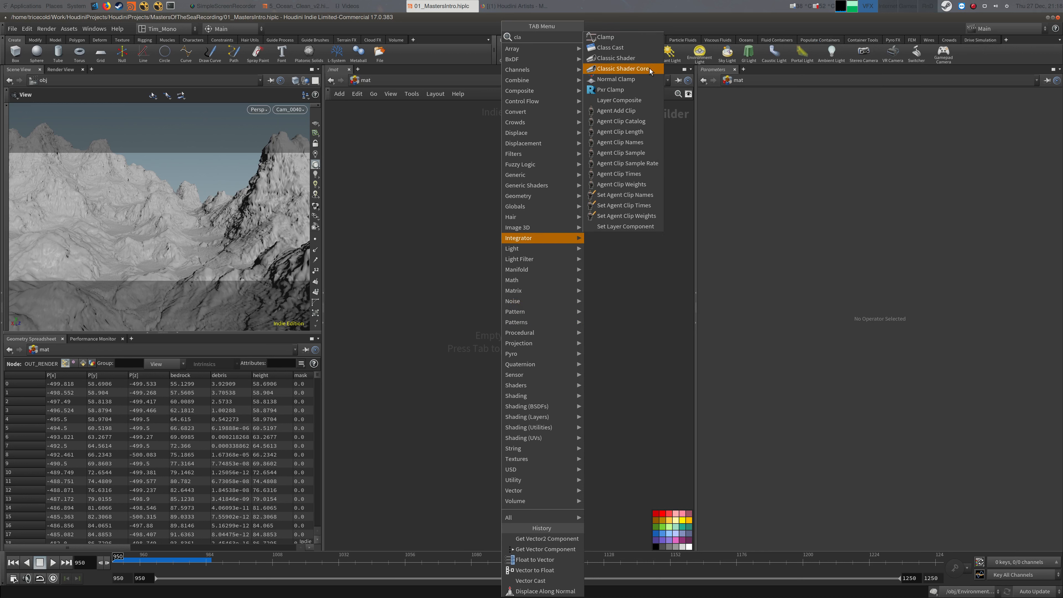
pyautogui.press('Escape')
pyautogui.click(579, 194)
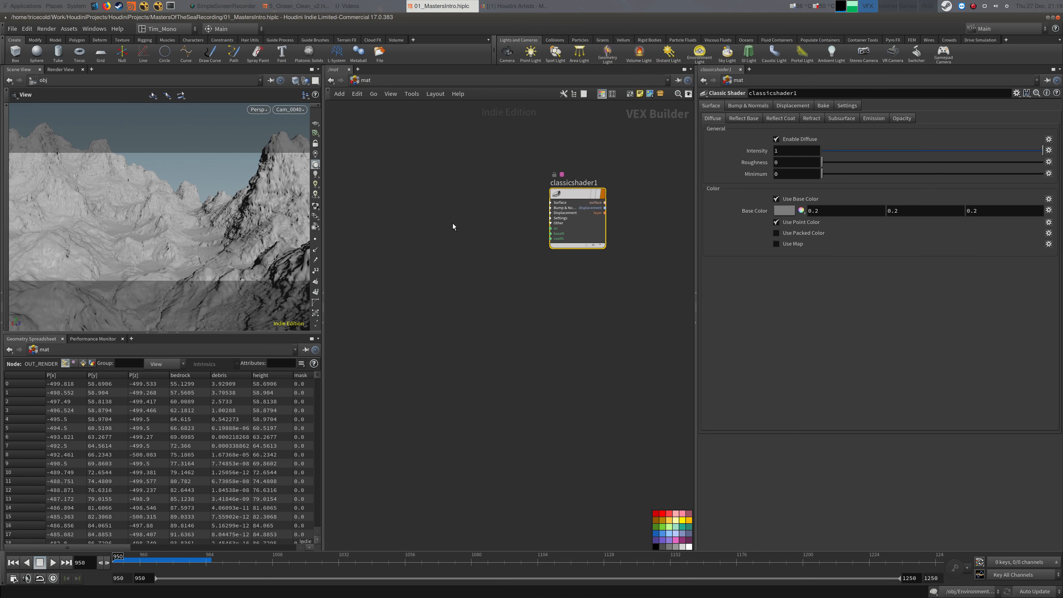
pyautogui.moveTo(452, 224); pyautogui.dragTo(483, 220, button='middle')
# Add a UV Tri-Planar Project node beside the classic shader, on its input side
pyautogui.hotkey('alt', 'Tab')
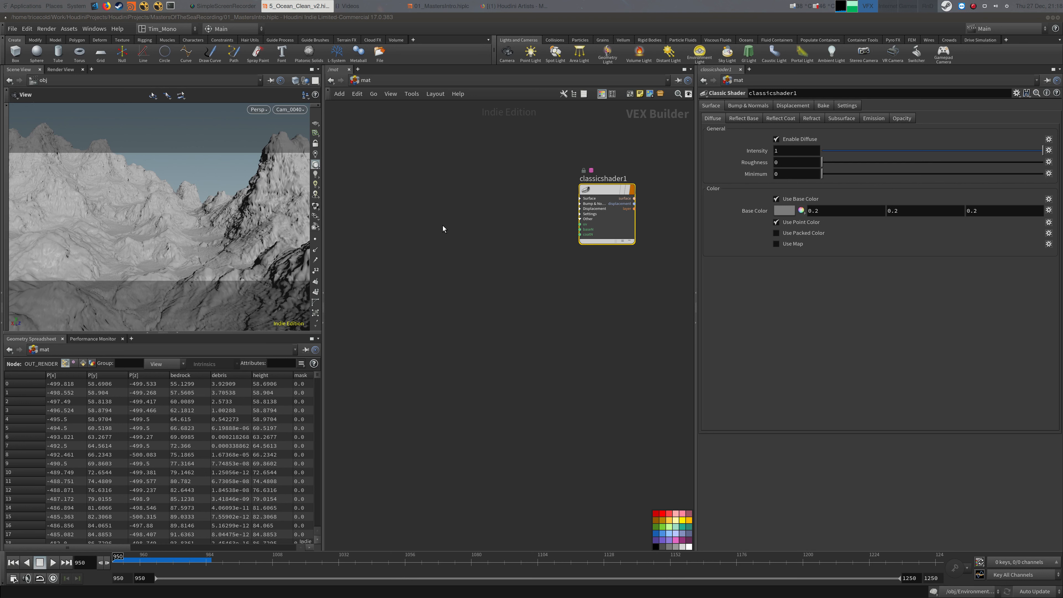
pyautogui.hotkey('alt', 'Tab')
pyautogui.press('Tab')
pyautogui.write('ui')
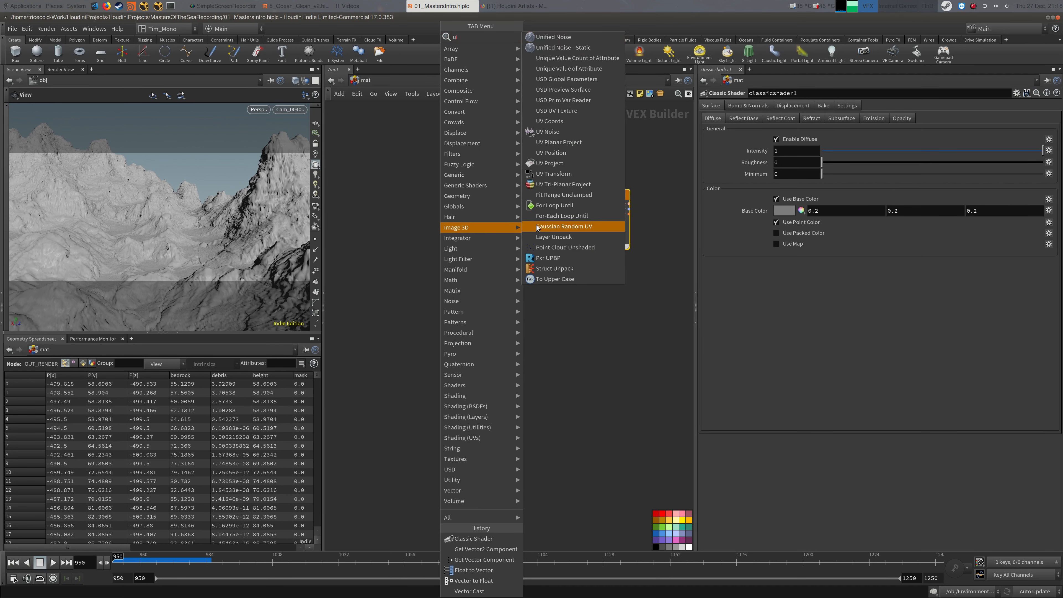
pyautogui.click(562, 184)
pyautogui.click(439, 199)
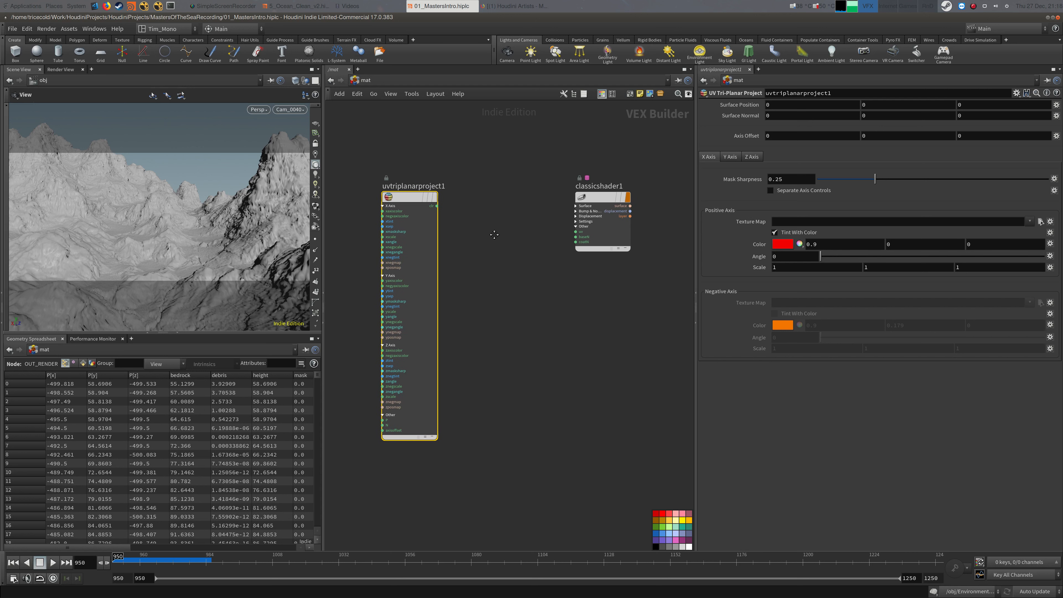
# Expand the classic shader's Surface inputs and connect the tri-planar projection's output to diff_color
pyautogui.click(583, 205)
pyautogui.click(576, 205)
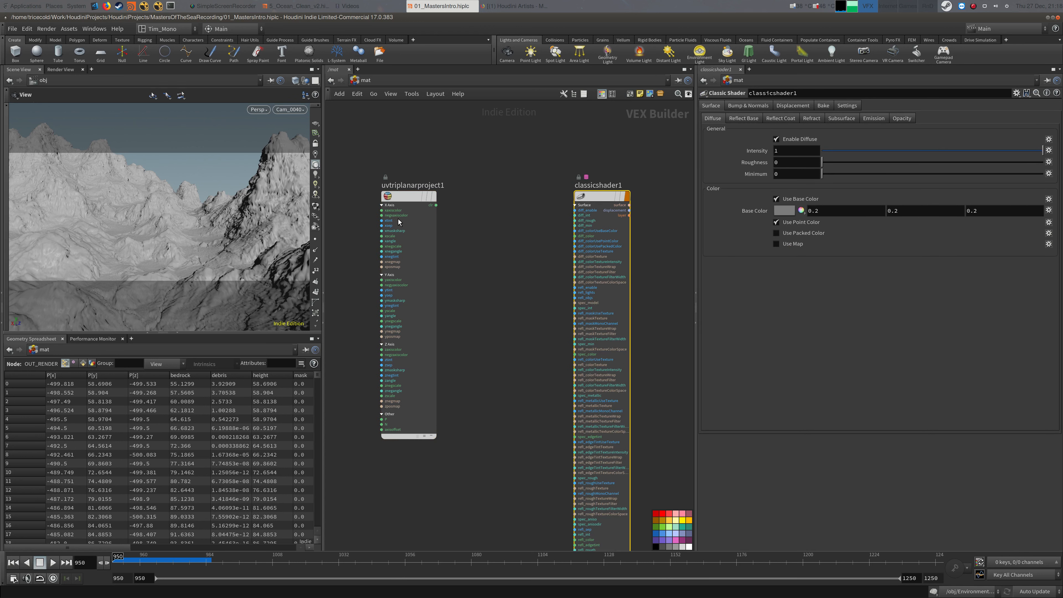
pyautogui.moveTo(436, 205); pyautogui.dragTo(575, 236)
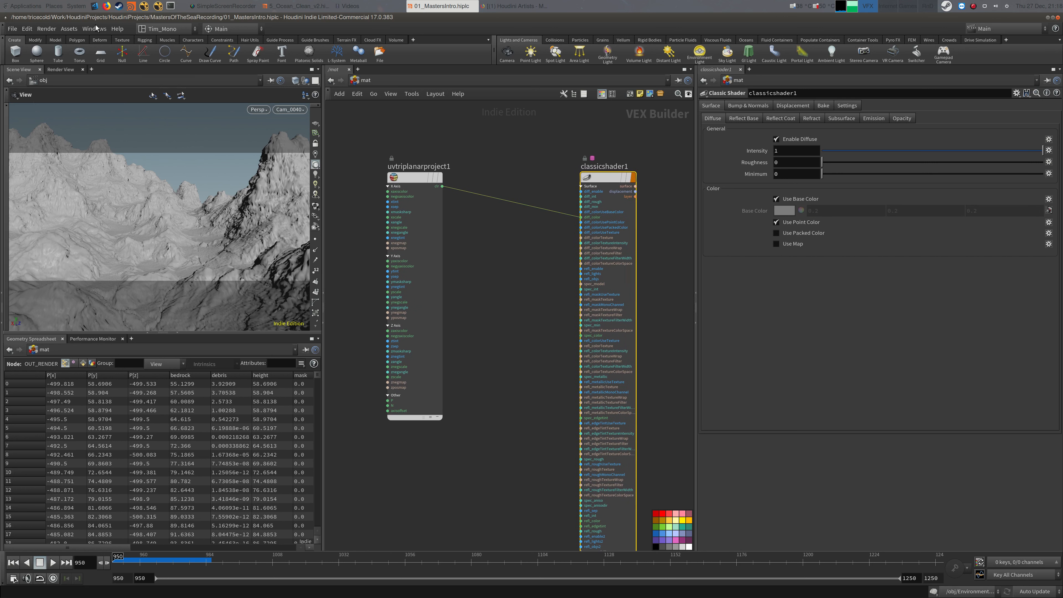
# Open the Work folder in the file manager and move its window to the middle of the screen
pyautogui.click(61, 8)
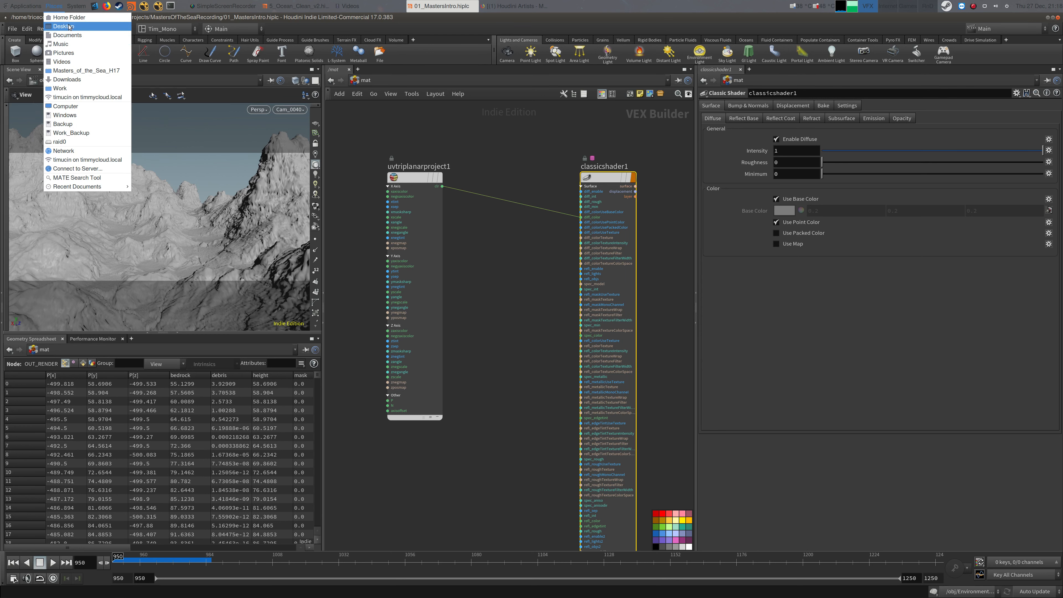
pyautogui.click(81, 91)
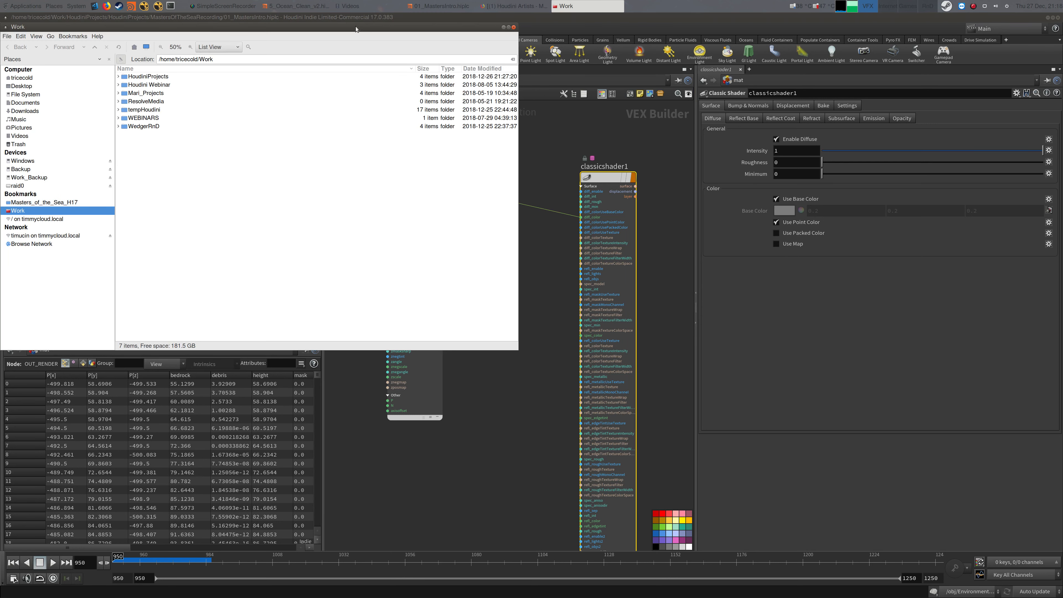
pyautogui.moveTo(358, 23); pyautogui.dragTo(623, 159)
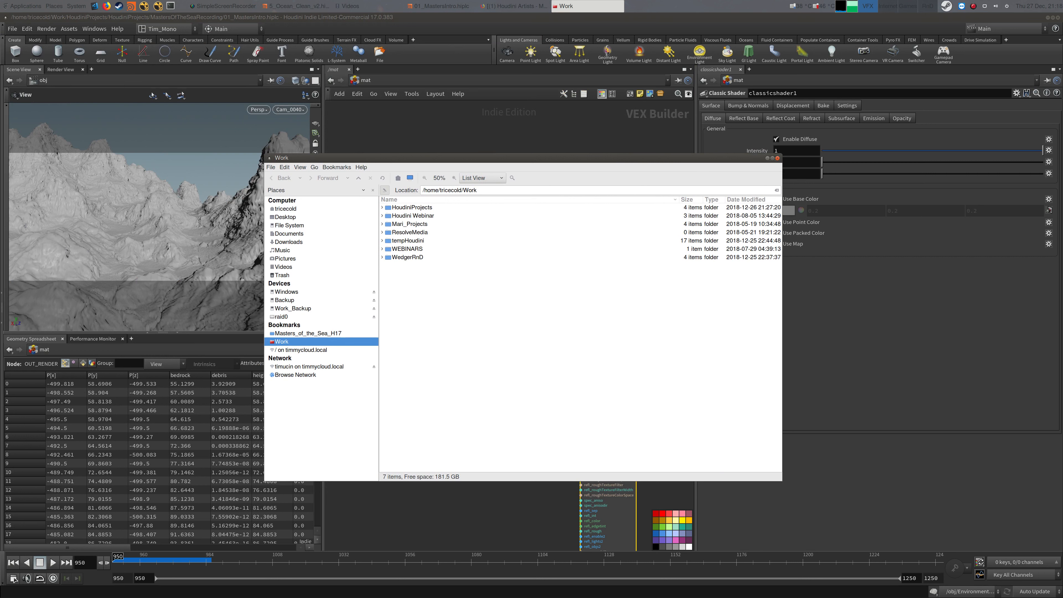
# Go to the HoudiniProjects/Masters_of_the_Sea_H17/tex folder inside Work and select the Rocks folder
pyautogui.click(493, 190)
pyautogui.hotkey('ctrl', 'a')
pyautogui.write('/home/tricecold/Work/HoudiniProjects/Masters_of_the_Sea_H17/tex/Rocks_rat/0004.rat')
pyautogui.press('BackSpace')
pyautogui.press('BackSpace')
pyautogui.press('BackSpace')
pyautogui.press('BackSpace')
pyautogui.press('BackSpace')
pyautogui.press('BackSpace')
pyautogui.press('BackSpace')
pyautogui.press('BackSpace')
pyautogui.press('BackSpace')
pyautogui.press('BackSpace')
pyautogui.press('BackSpace')
pyautogui.press('BackSpace')
pyautogui.press('BackSpace')
pyautogui.press('BackSpace')
pyautogui.press('BackSpace')
pyautogui.press('BackSpace')
pyautogui.press('BackSpace')
pyautogui.press('BackSpace')
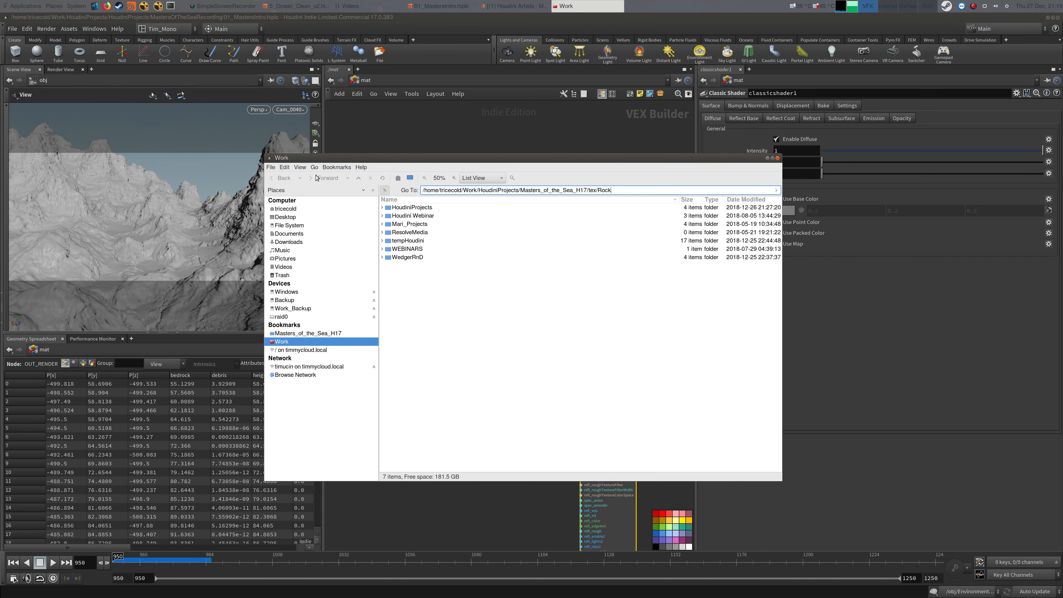
pyautogui.press('Return')
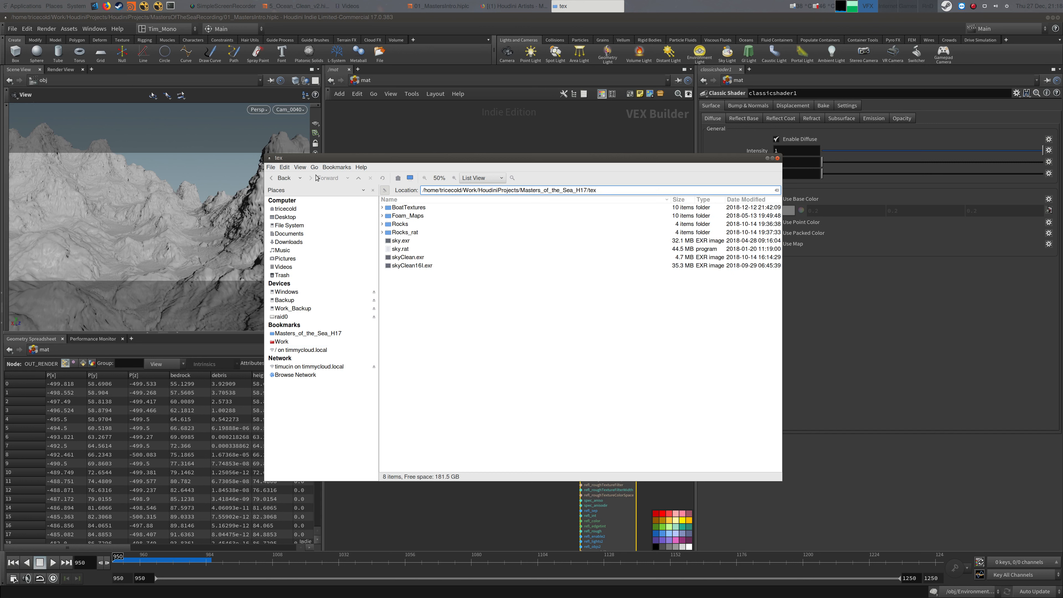
pyautogui.click(396, 226)
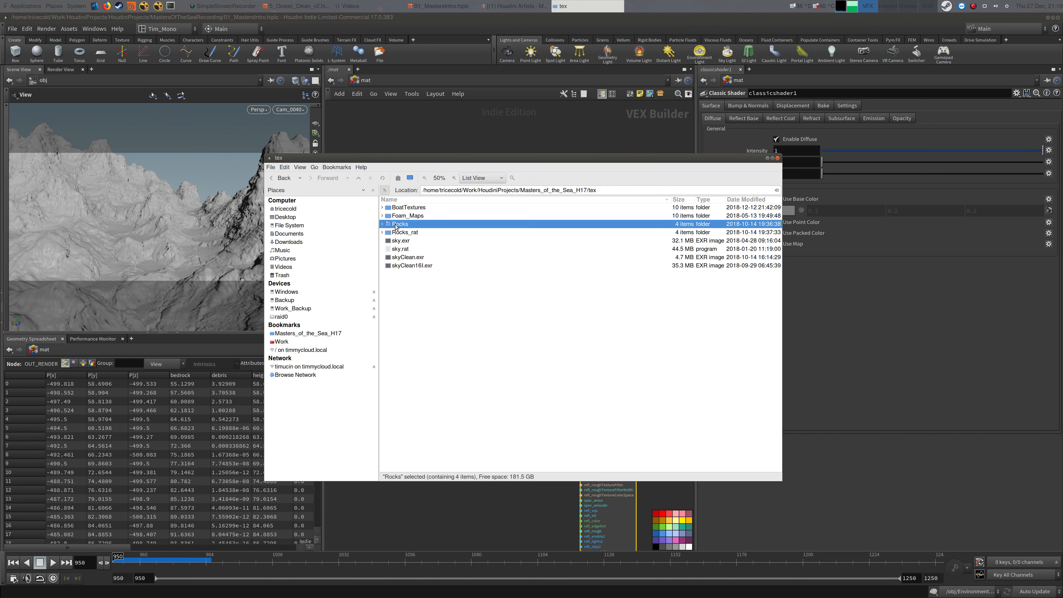
# Look inside the Rocks and Rocks_rat folders, collapse them, and copy both folders
pyautogui.click(382, 224)
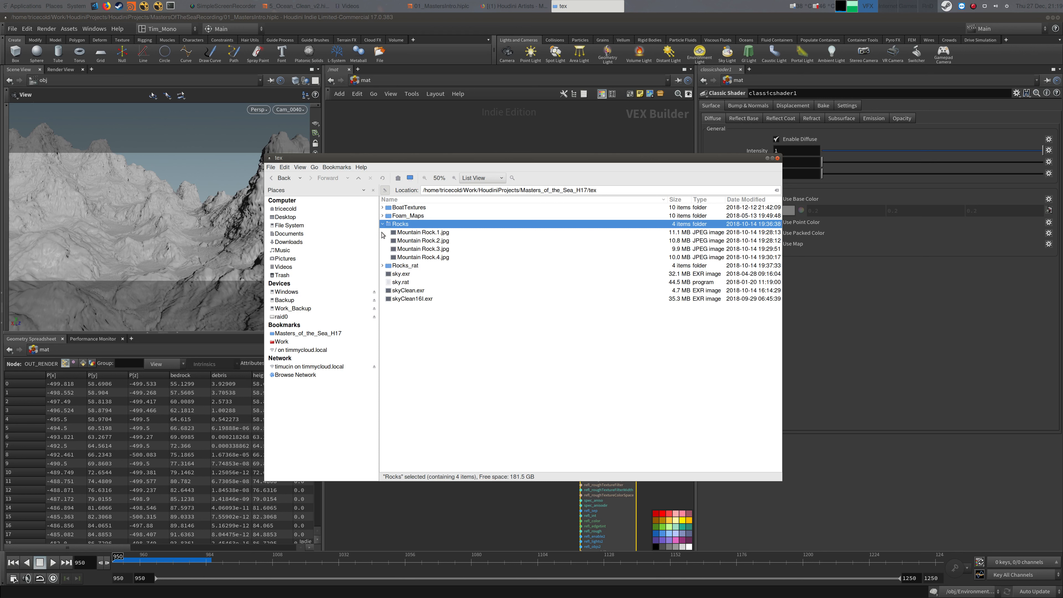
pyautogui.click(382, 266)
pyautogui.click(383, 266)
pyautogui.click(382, 224)
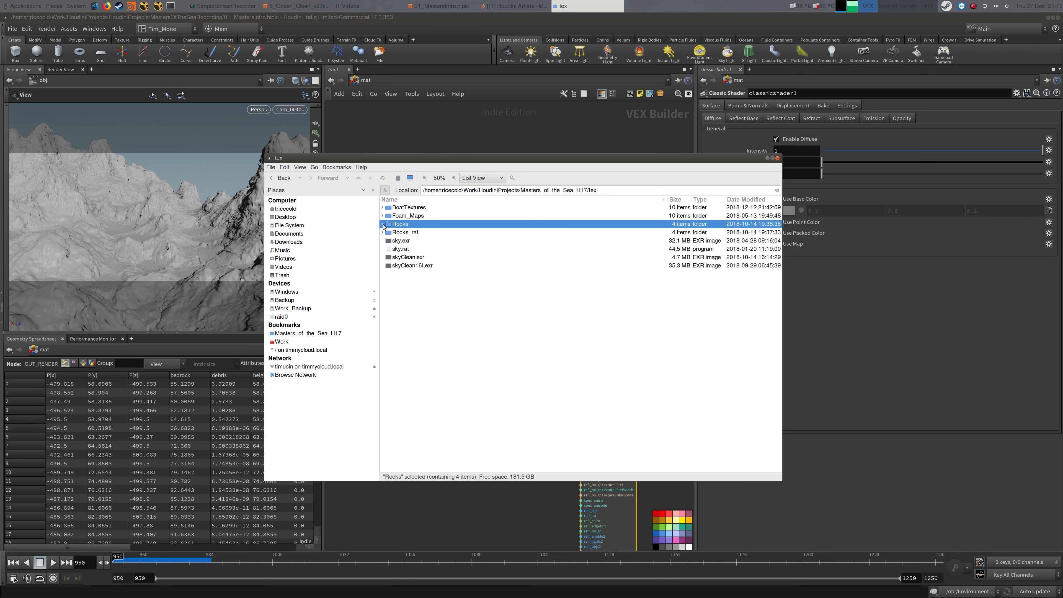
pyautogui.keyDown('shift'); pyautogui.click(406, 234); pyautogui.keyUp('shift')
pyautogui.rightClick(411, 231)
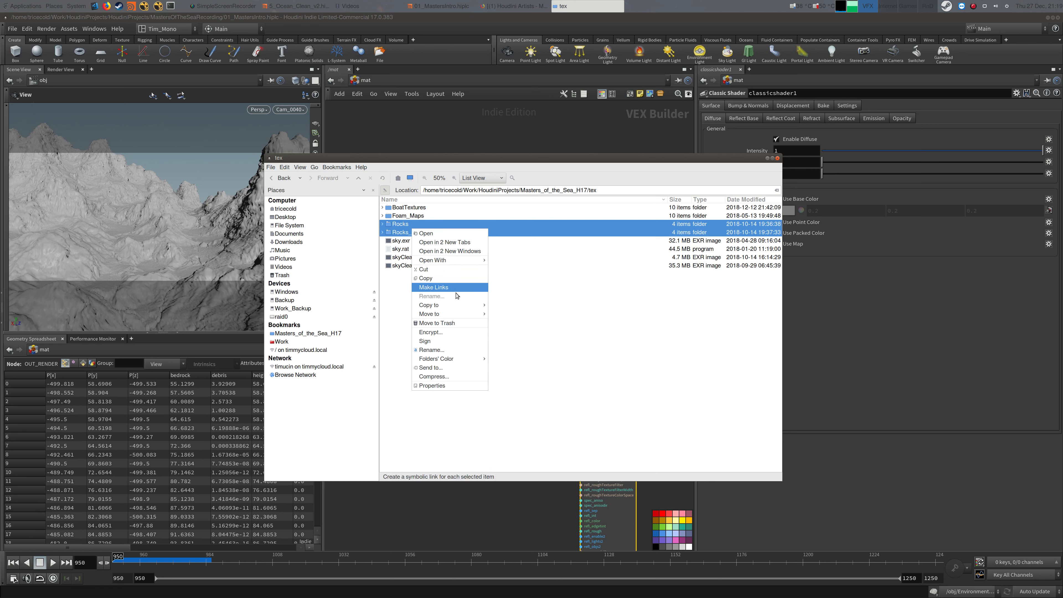
pyautogui.click(441, 269)
# Paste the copied folders into HoudiniProjects/HoudiniProjects/MastersOfTheSeaRecording/tex inside Work
pyautogui.click(359, 179)
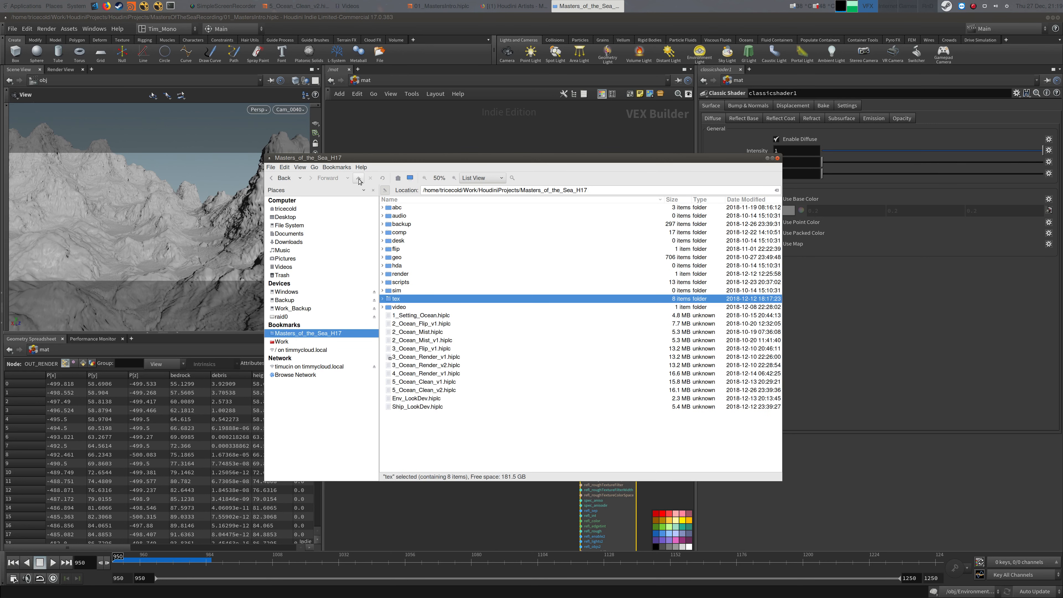
pyautogui.click(359, 179)
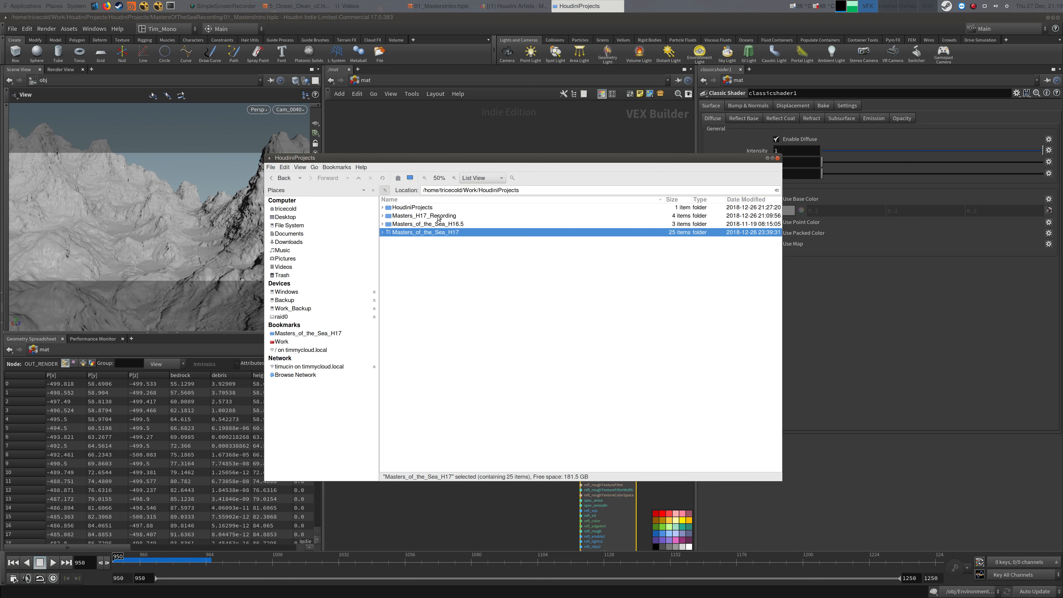
pyautogui.doubleClick(431, 208)
pyautogui.doubleClick(431, 208)
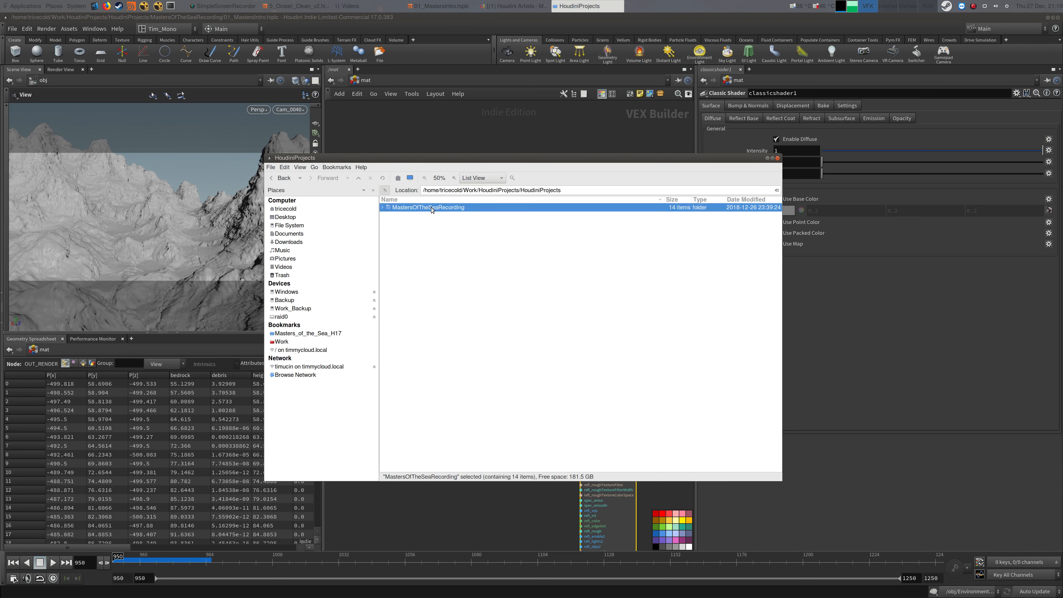
pyautogui.doubleClick(396, 298)
pyautogui.rightClick(435, 257)
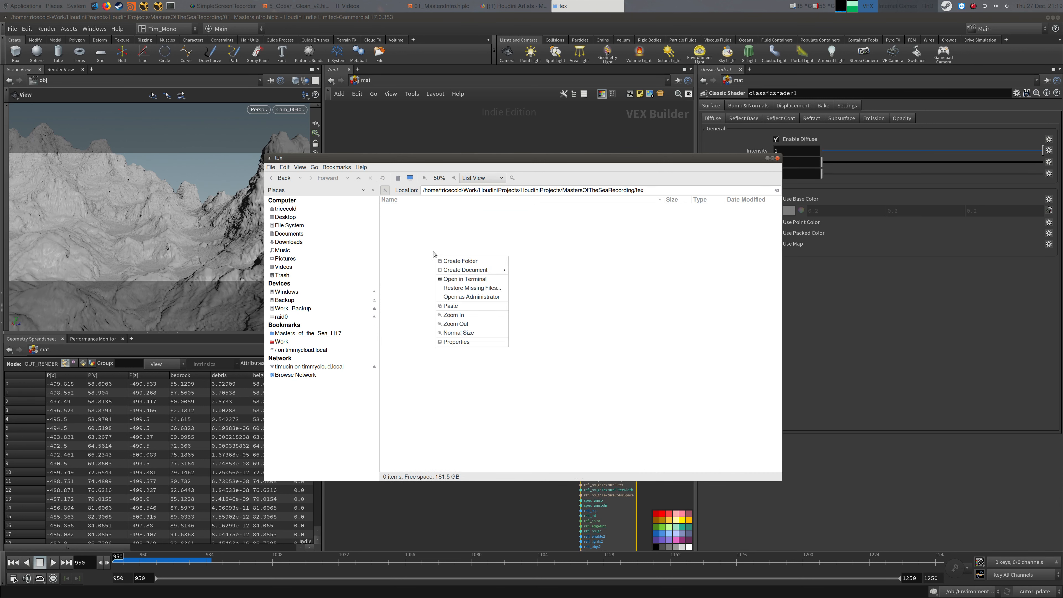
pyautogui.click(489, 305)
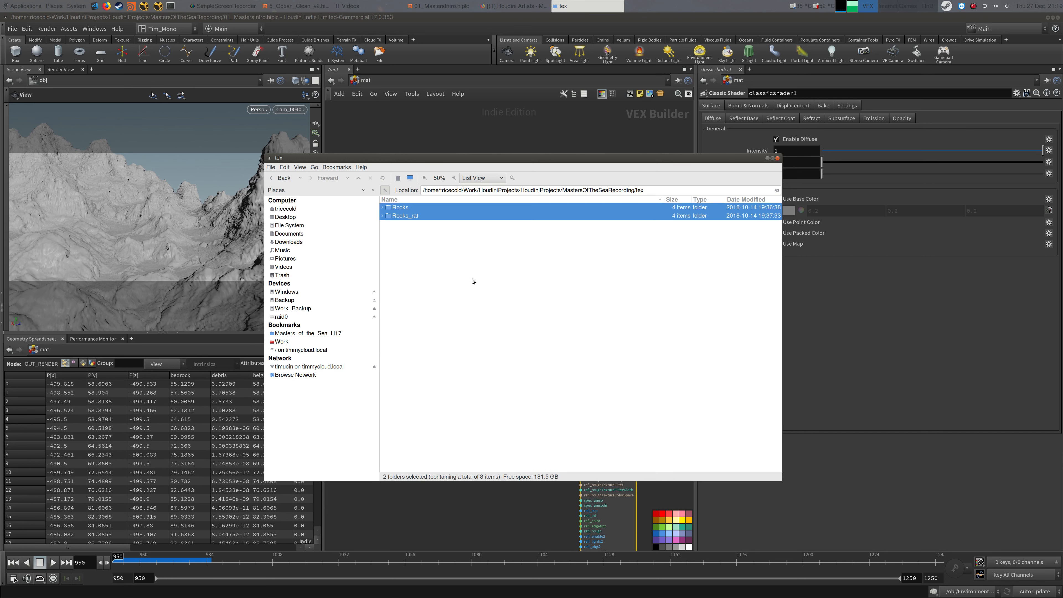
pyautogui.click(447, 259)
# View the images Mountain Rock.1.jpg to Mountain Rock.4.jpg one after another, and expand the Rocks_rat folder to see its files
pyautogui.click(382, 208)
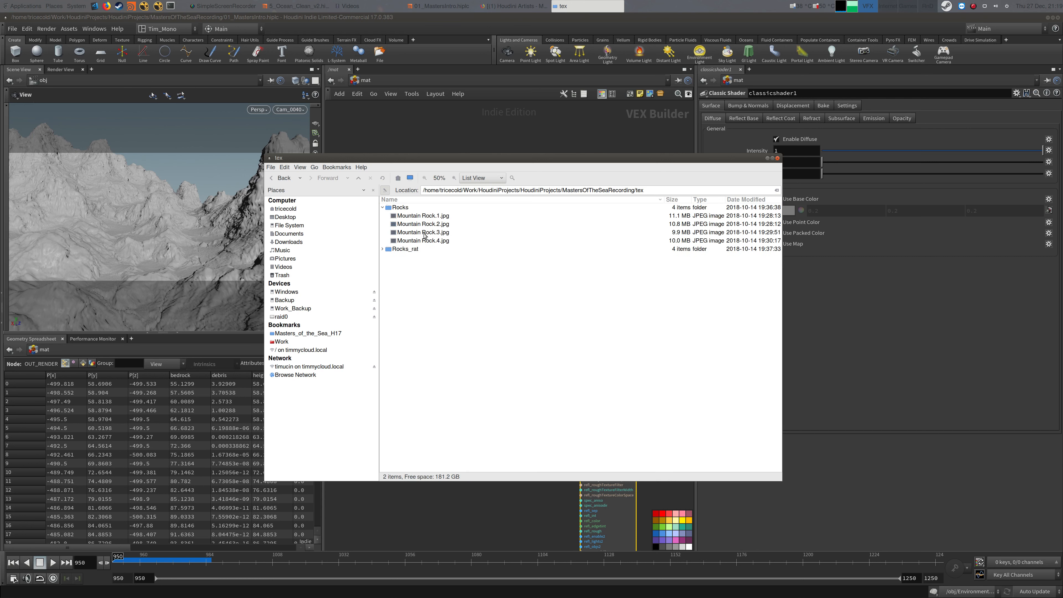
pyautogui.rightClick(417, 217)
pyautogui.click(444, 223)
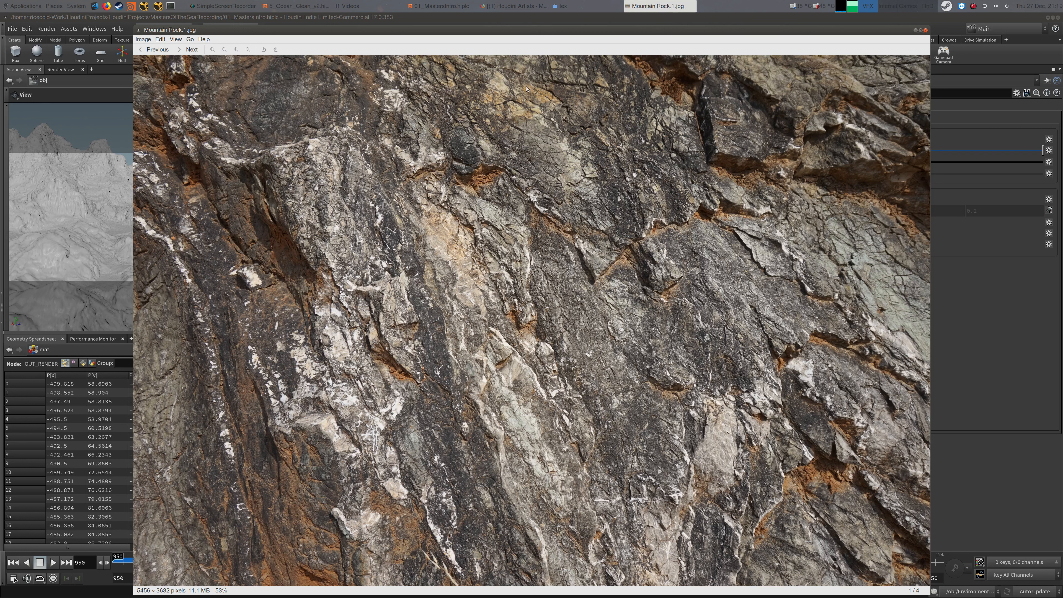
pyautogui.click(925, 30)
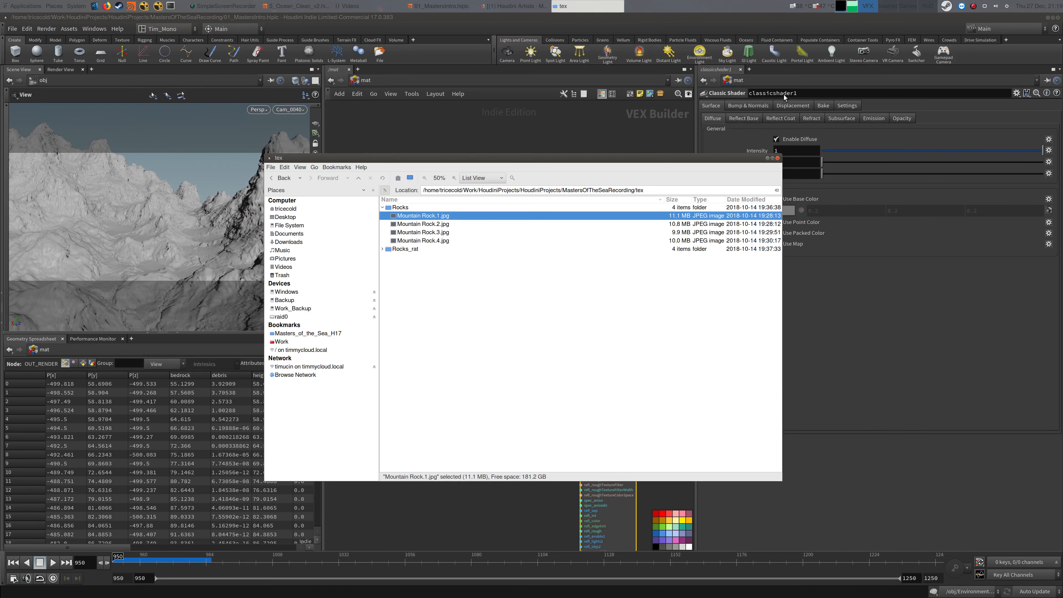
pyautogui.rightClick(421, 226)
pyautogui.click(443, 232)
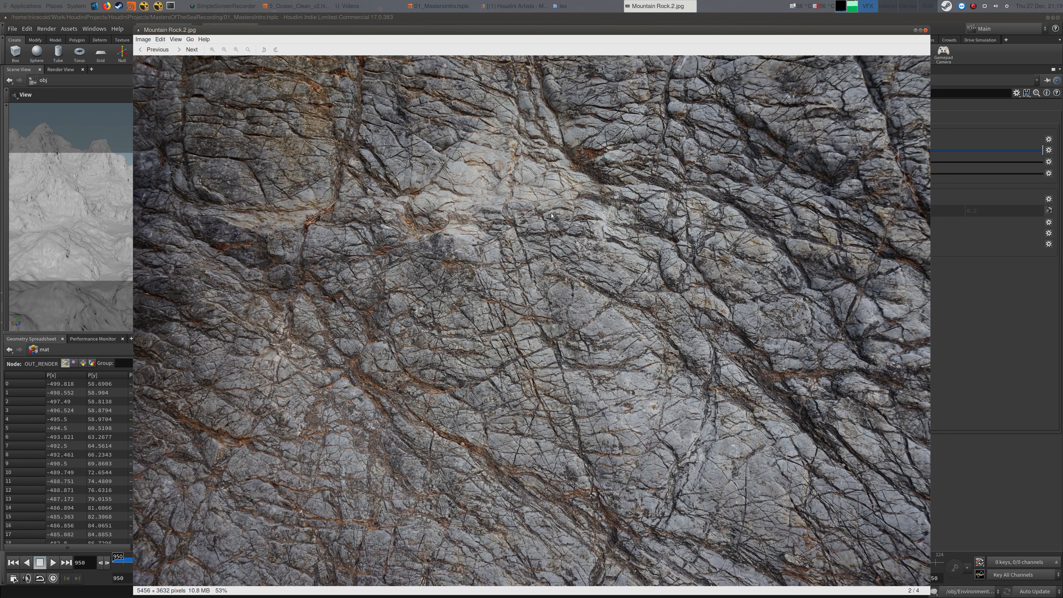
pyautogui.click(926, 30)
pyautogui.rightClick(431, 233)
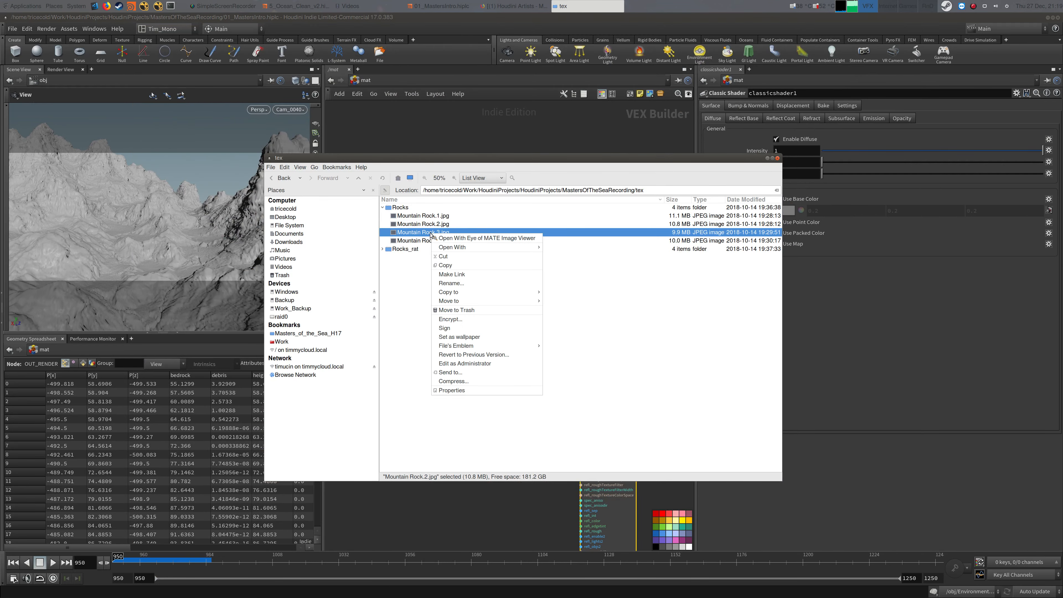
pyautogui.click(454, 238)
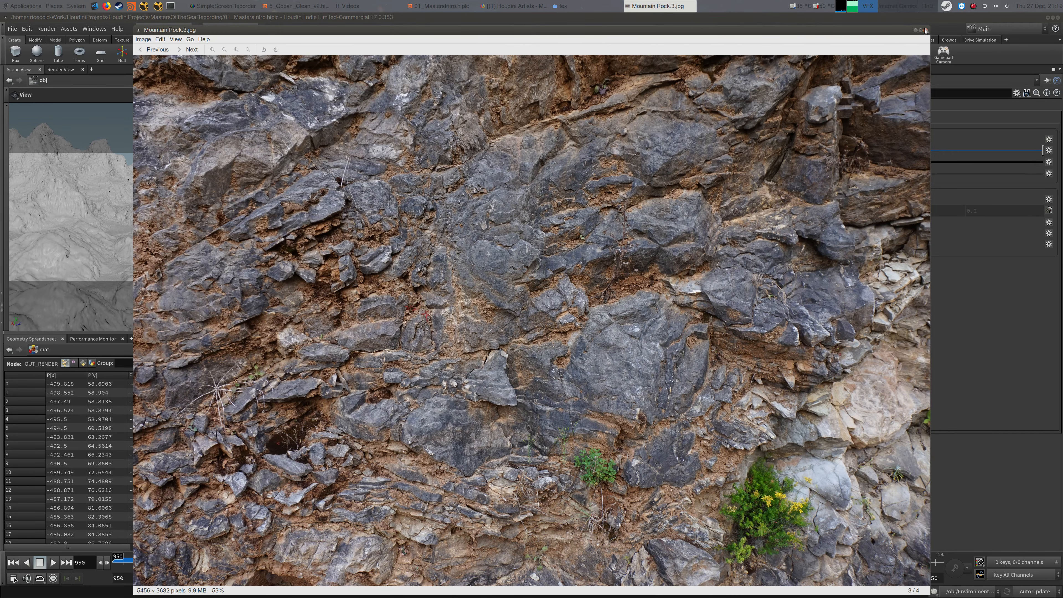
pyautogui.click(925, 30)
pyautogui.rightClick(381, 242)
pyautogui.click(404, 248)
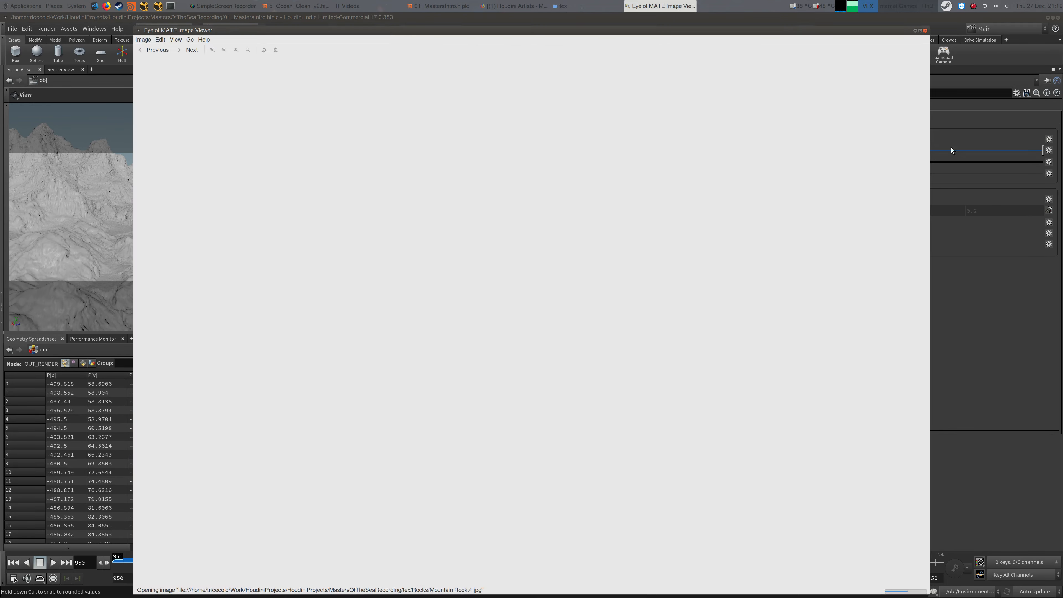
pyautogui.click(926, 31)
pyautogui.click(435, 268)
pyautogui.click(431, 220)
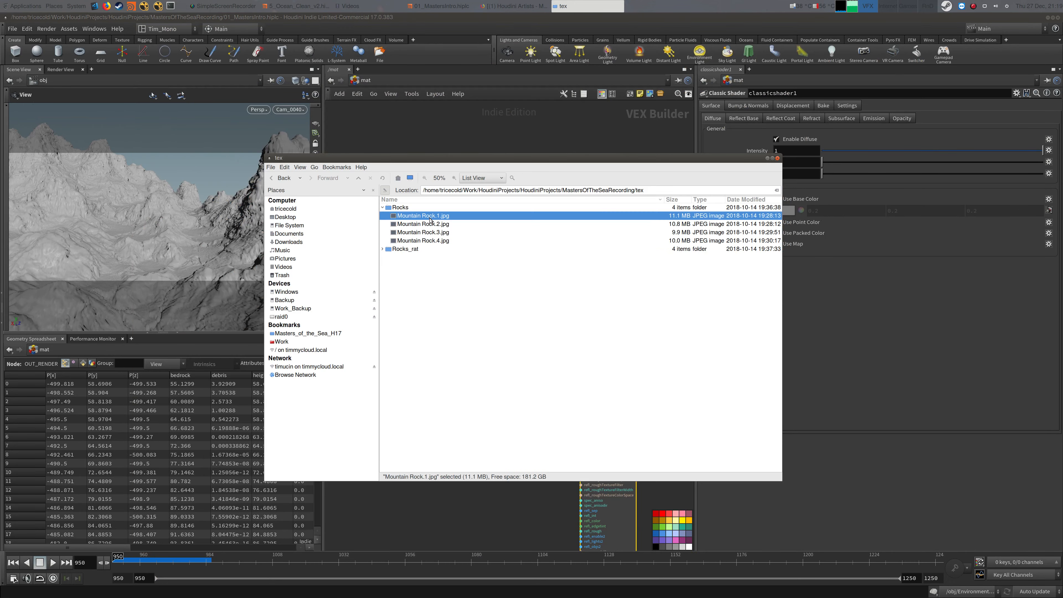
pyautogui.click(383, 249)
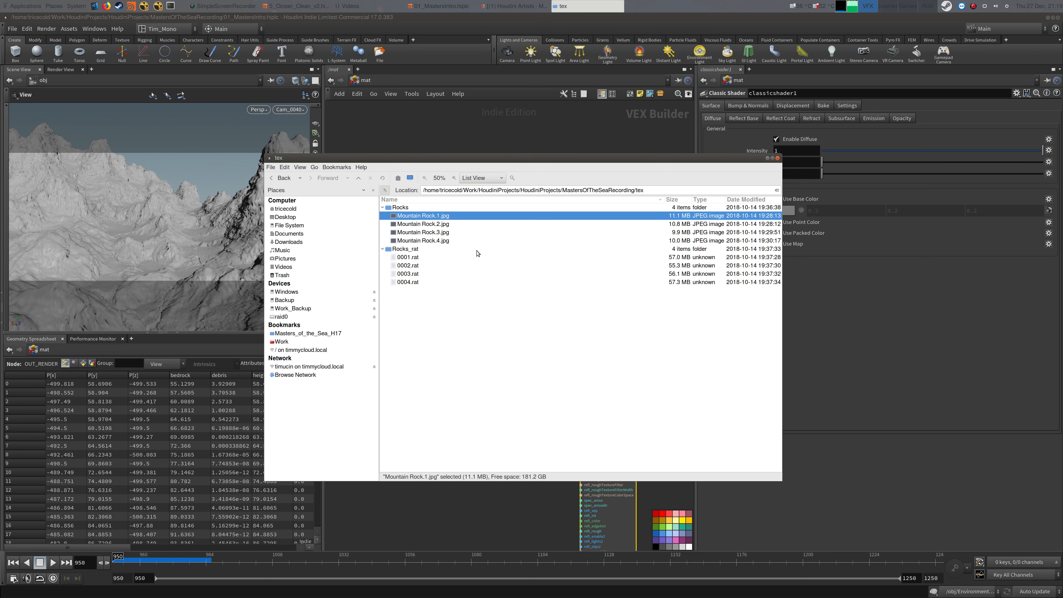
# Switch to Houdini, launch MPlay for loading image files, and arrange the Load Image dialog and MPlay window side by side
pyautogui.click(27, 29)
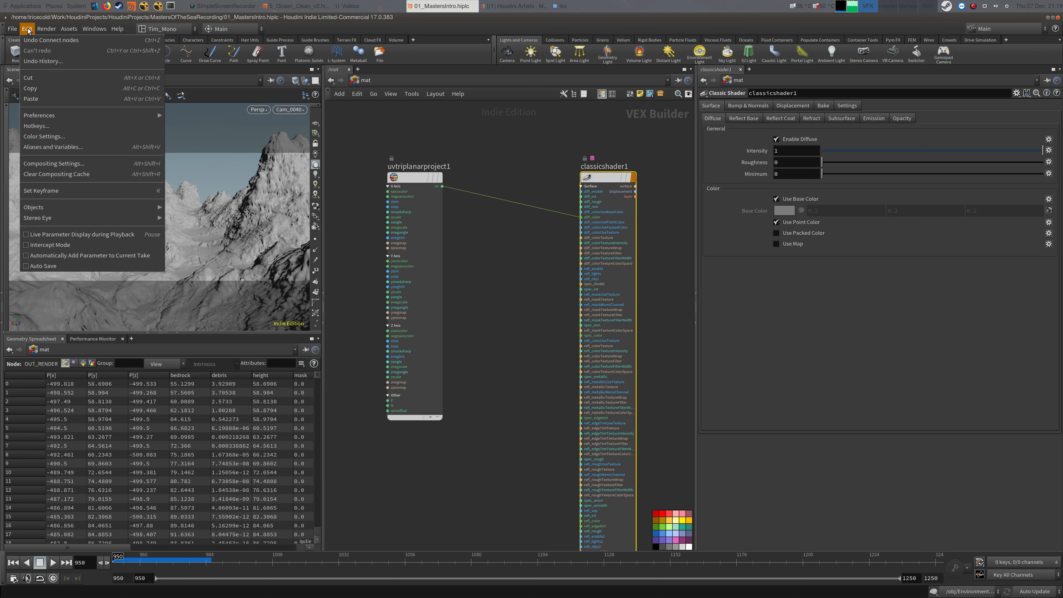
pyautogui.moveTo(46, 28)
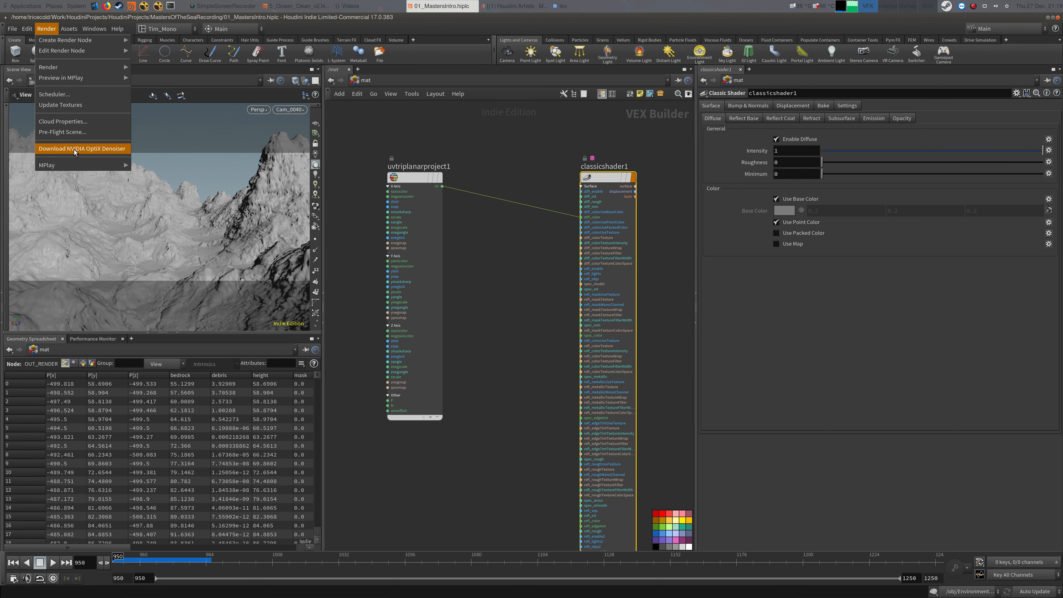
pyautogui.moveTo(79, 164)
pyautogui.click(145, 165)
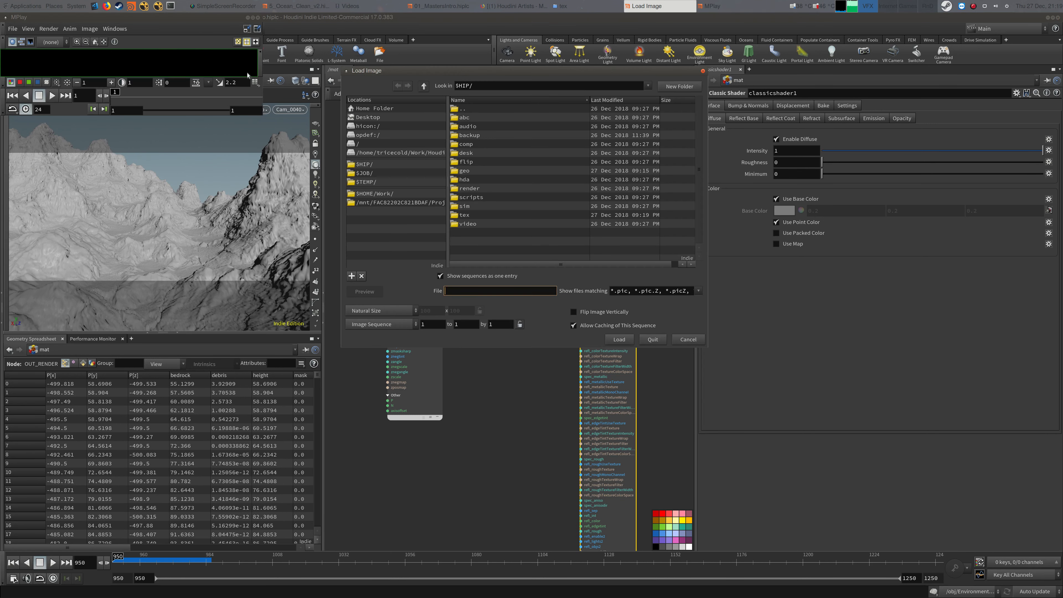
pyautogui.click(149, 26)
pyautogui.moveTo(161, 20); pyautogui.dragTo(808, 228)
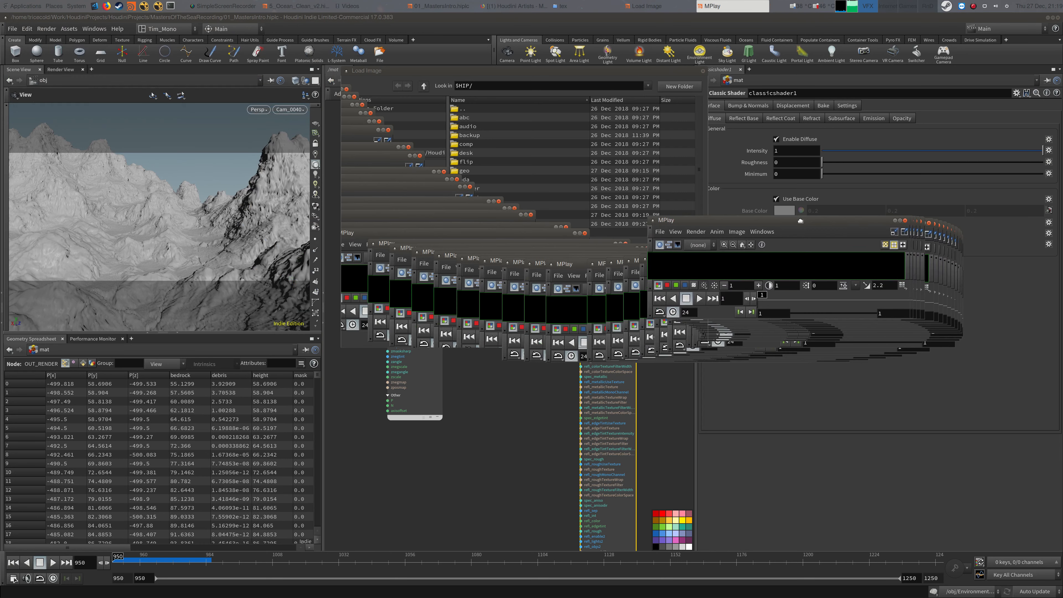
pyautogui.moveTo(598, 73); pyautogui.dragTo(434, 76)
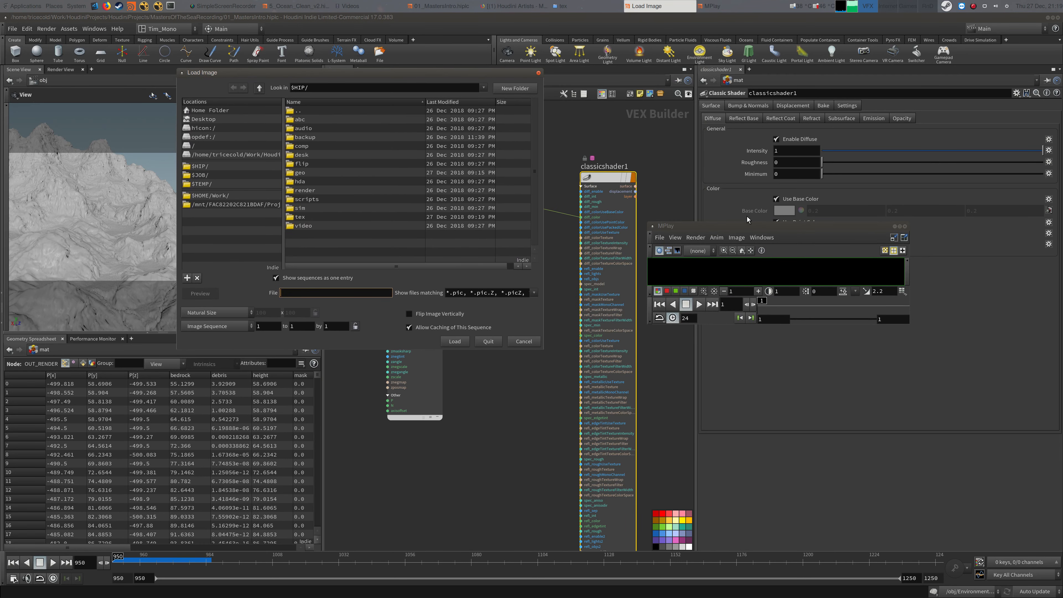
pyautogui.moveTo(719, 225); pyautogui.dragTo(622, 71)
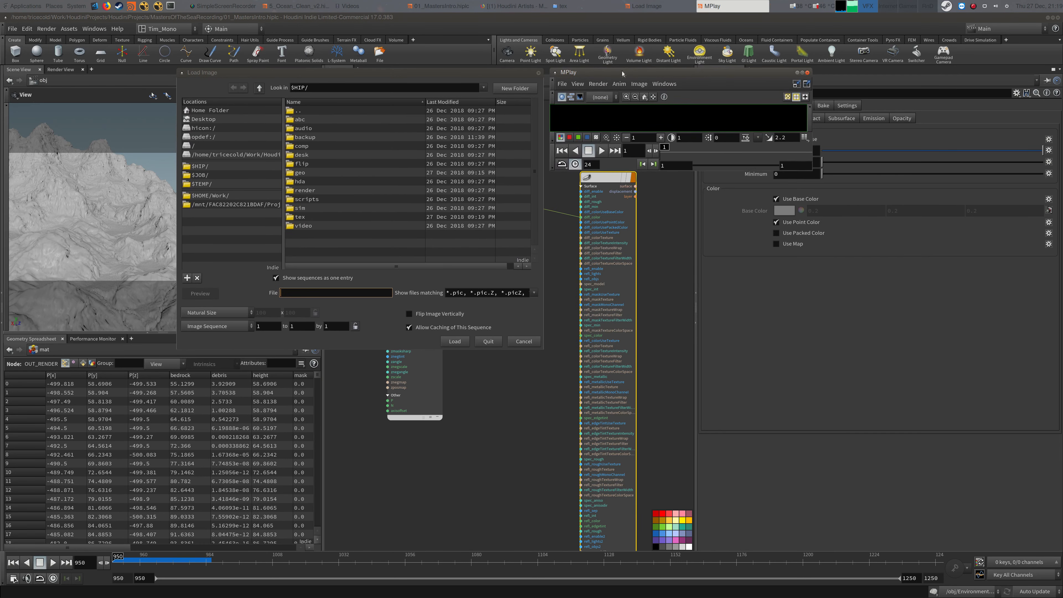
pyautogui.click(812, 173)
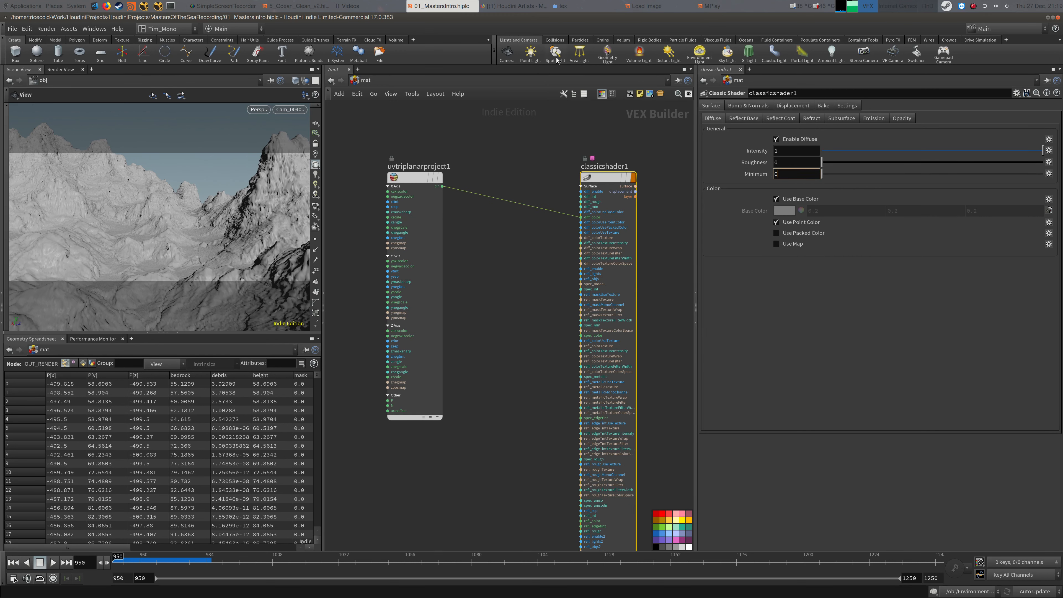
pyautogui.click(667, 5)
pyautogui.click(667, 5)
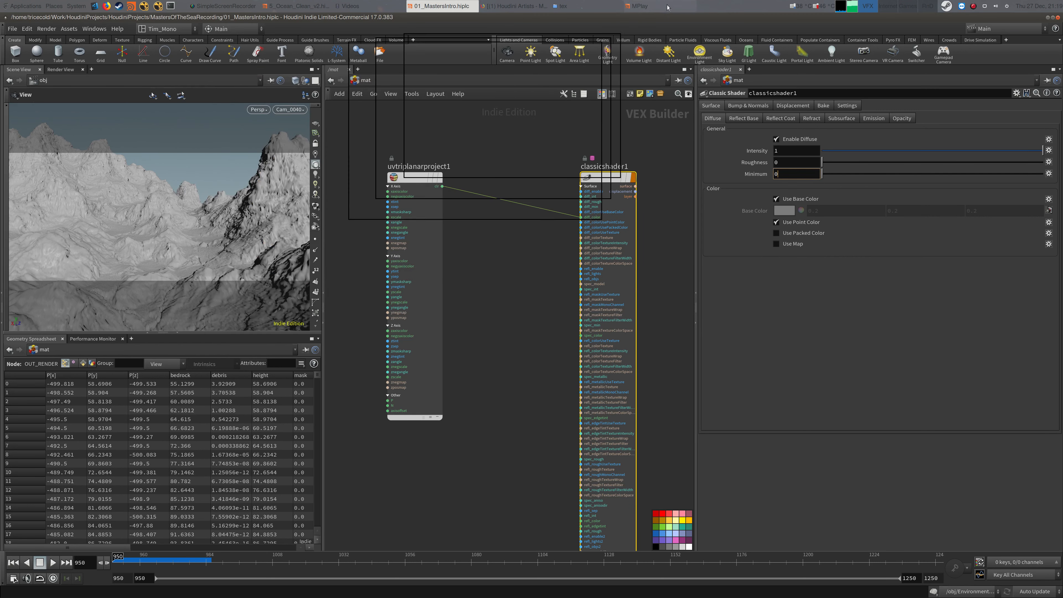
pyautogui.click(691, 10)
# Load the Mountain Rock.$F.jpg (1-4) sequence from the MastersOfTheSeaRecording/tex/Rocks folder and bring up its MPlay window
pyautogui.moveTo(326, 88); pyautogui.dragTo(288, 88)
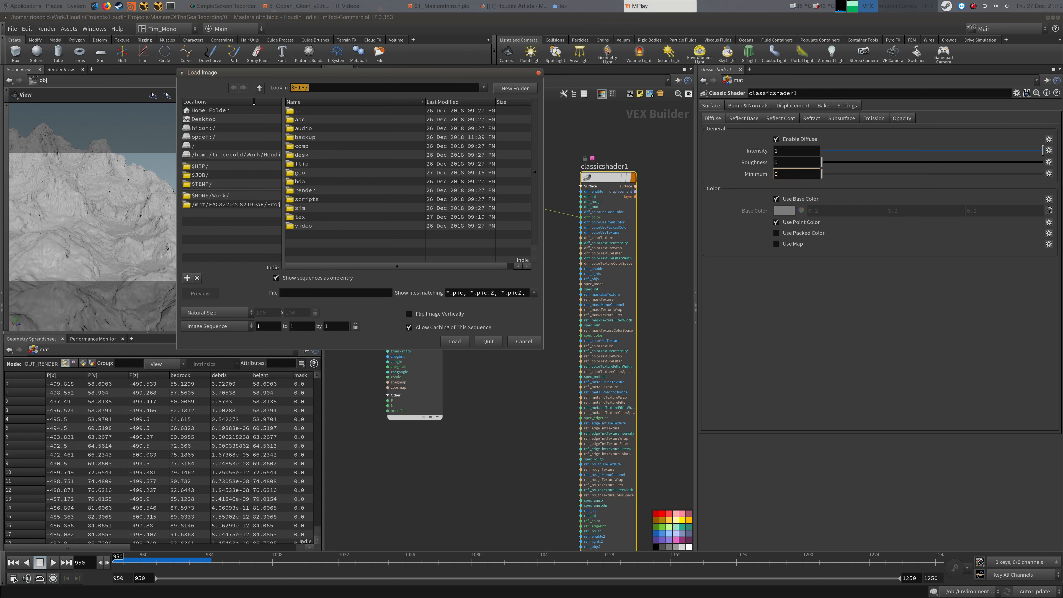
pyautogui.click(218, 196)
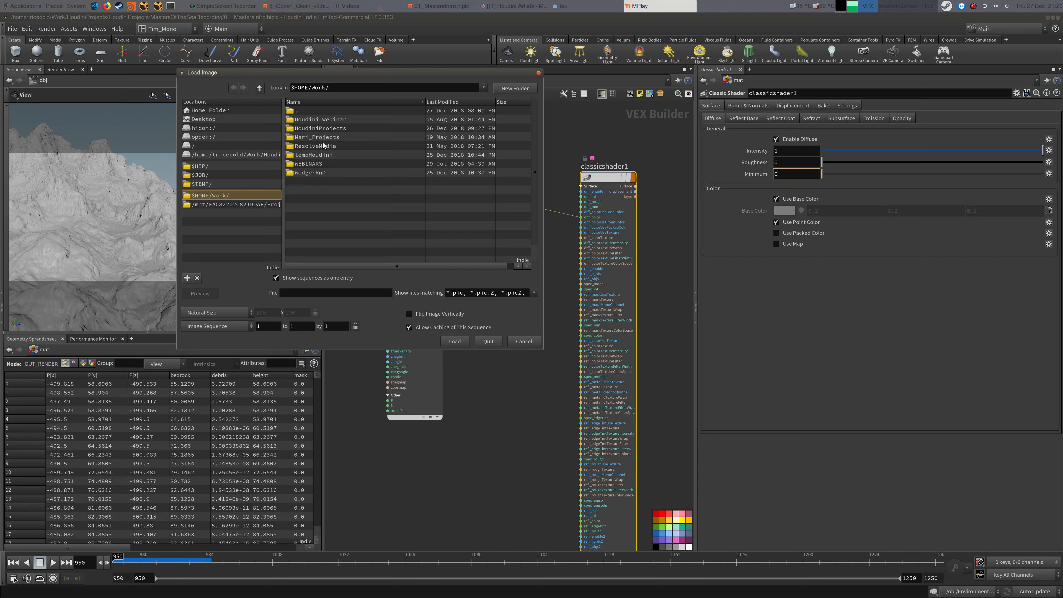
pyautogui.doubleClick(335, 130)
pyautogui.click(345, 121)
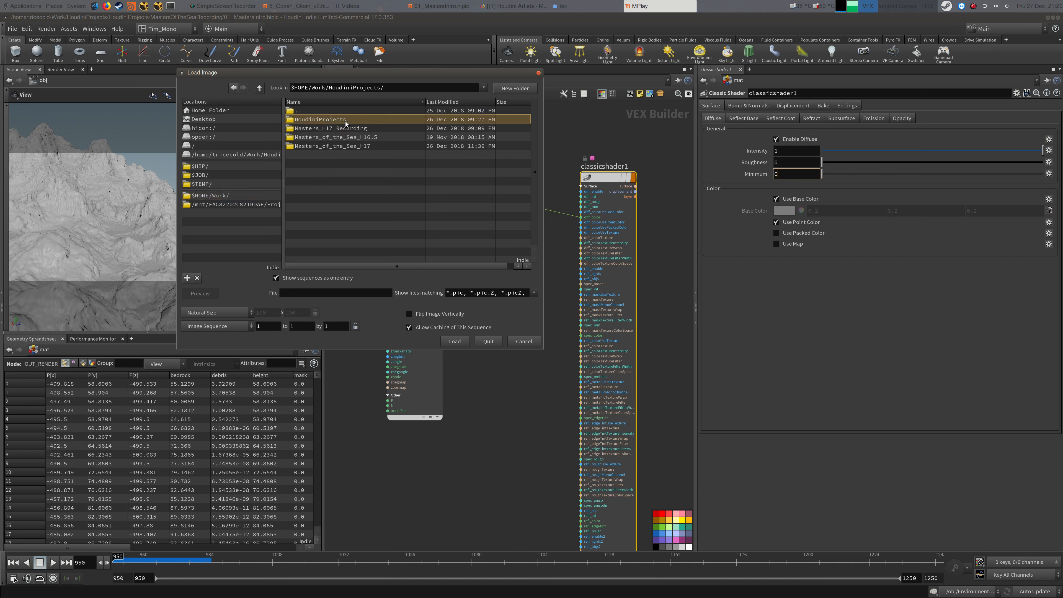
pyautogui.doubleClick(346, 120)
pyautogui.doubleClick(346, 119)
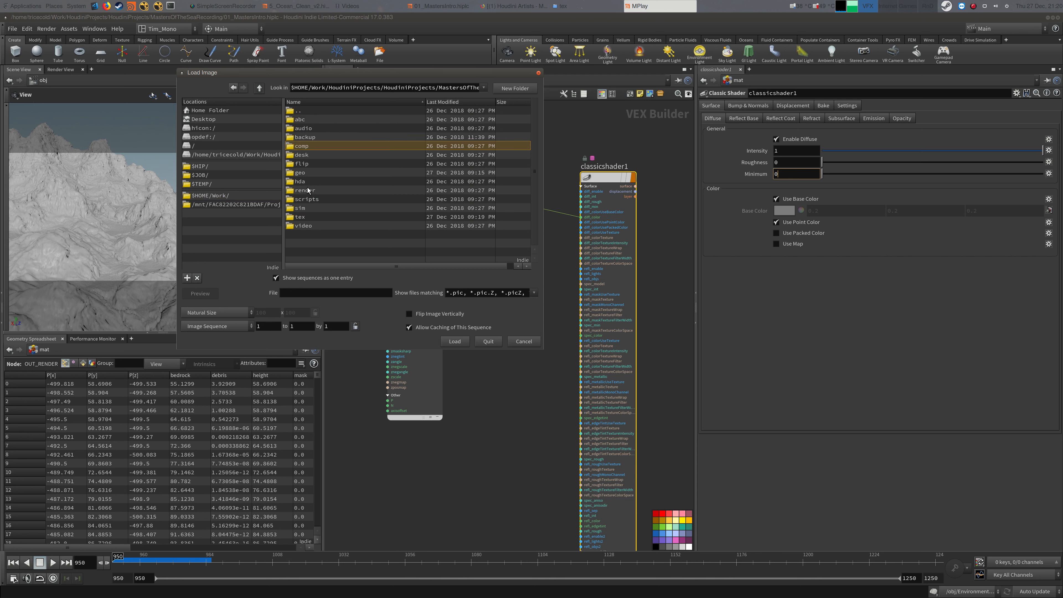
pyautogui.doubleClick(312, 218)
pyautogui.click(341, 119)
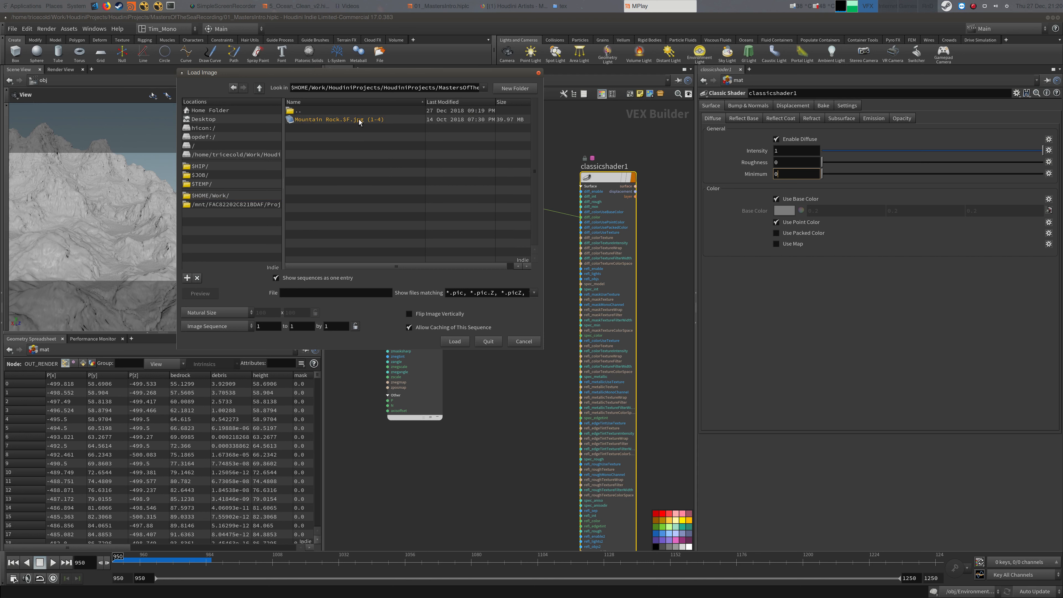
pyautogui.click(466, 341)
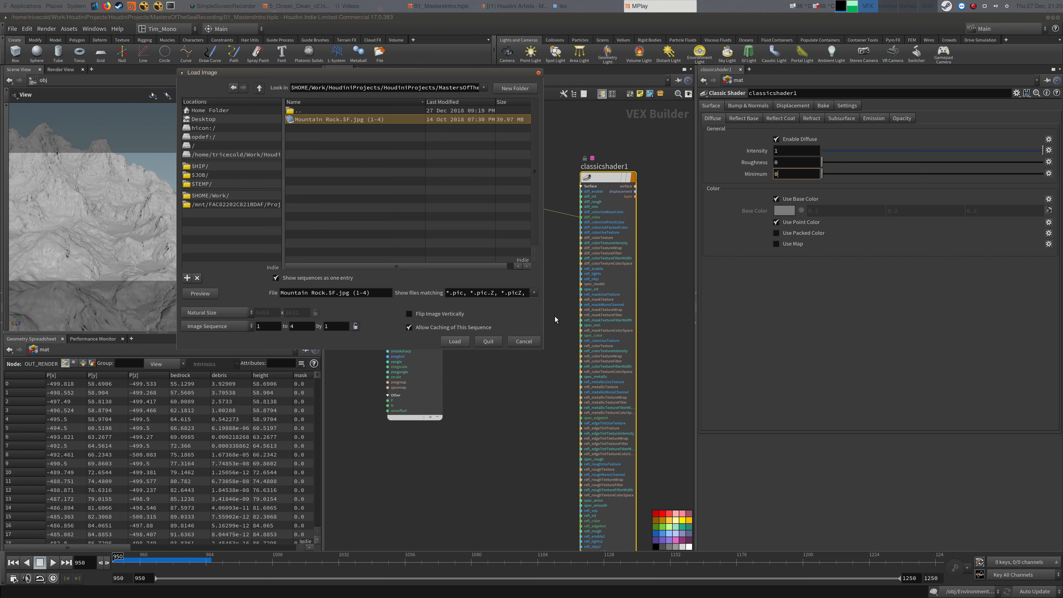
pyautogui.click(630, 6)
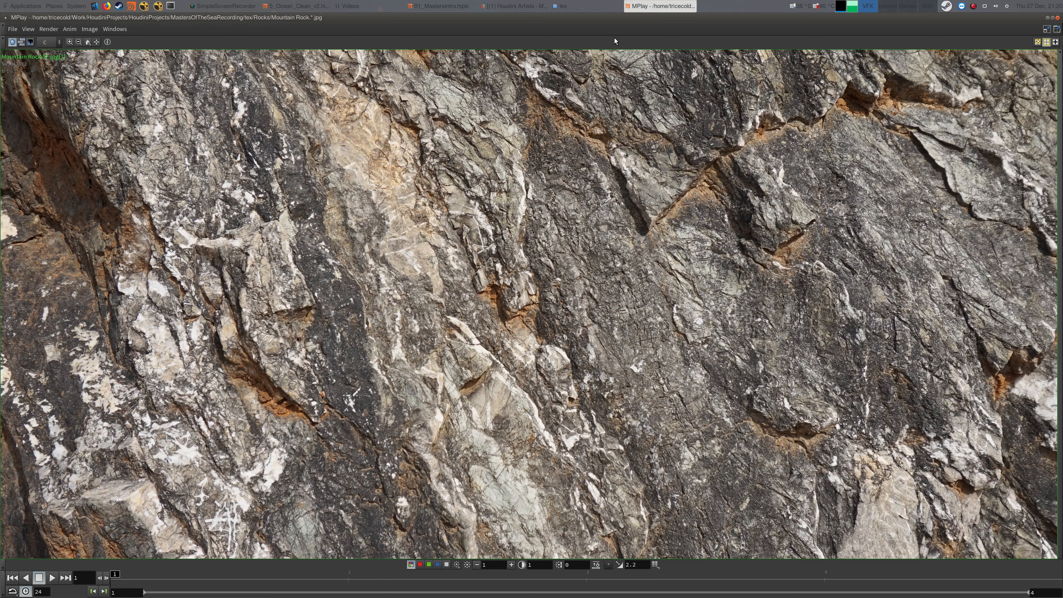
# Start saving the image sequence, browse to $HIP/tex/Rocks_rat and show its files as the single sequence $F4.rat (1-4)
pyautogui.click(11, 30)
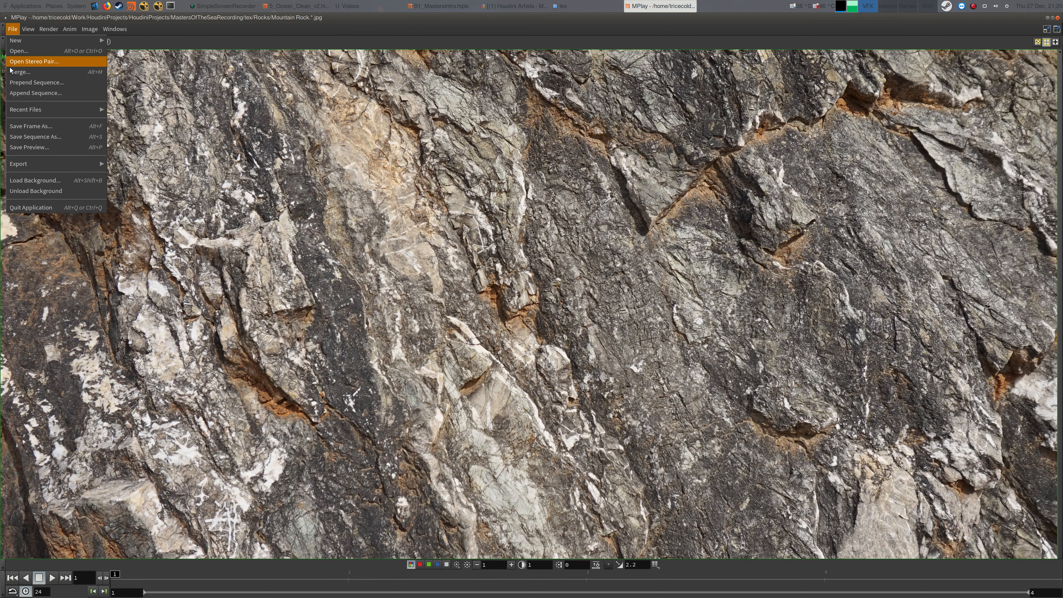
pyautogui.click(40, 136)
pyautogui.click(171, 62)
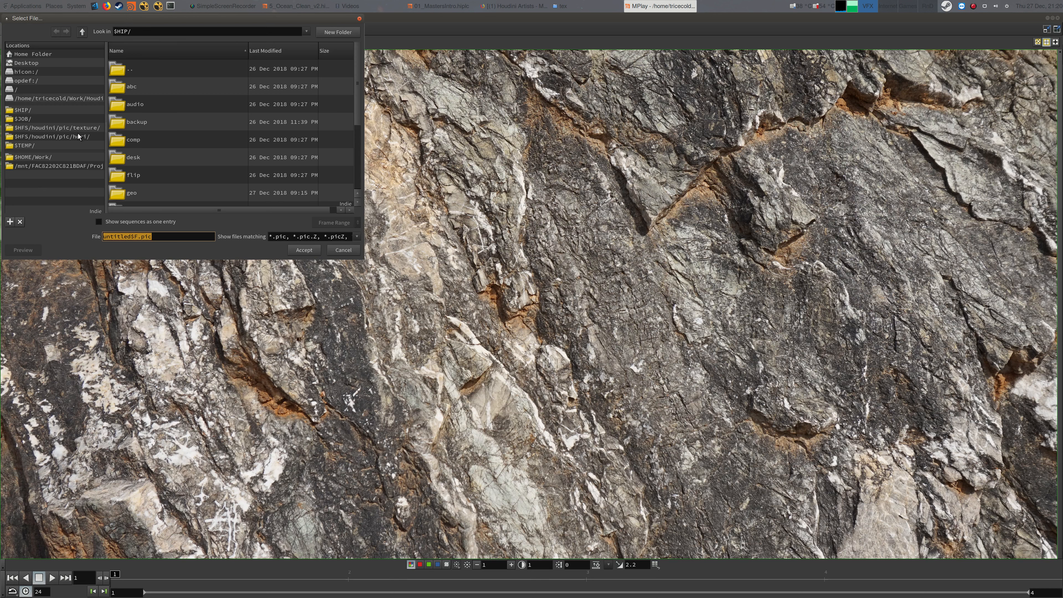
pyautogui.click(60, 108)
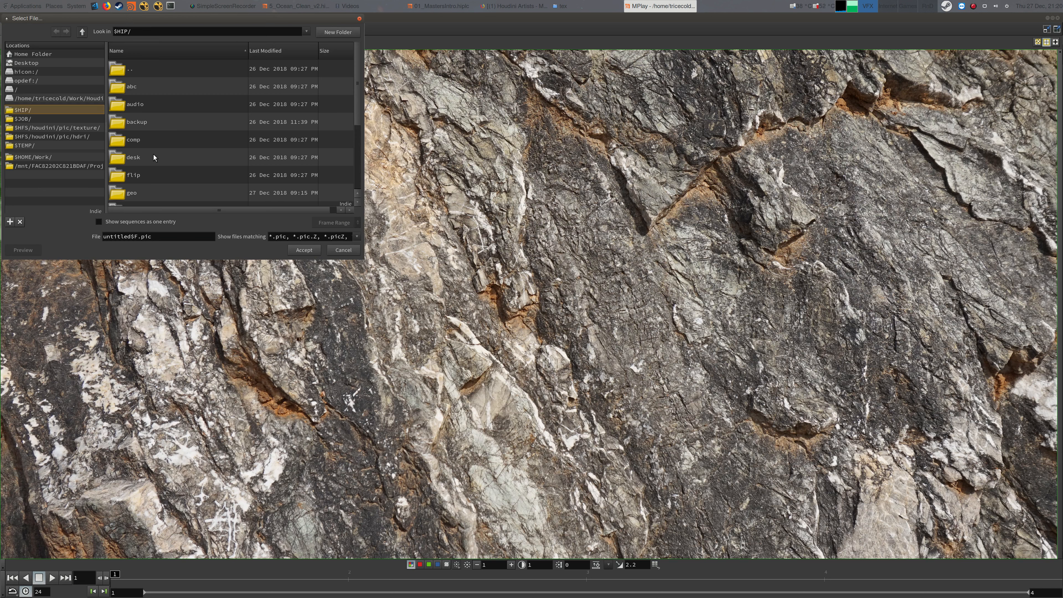
pyautogui.moveTo(358, 108); pyautogui.dragTo(356, 156)
pyautogui.doubleClick(153, 173)
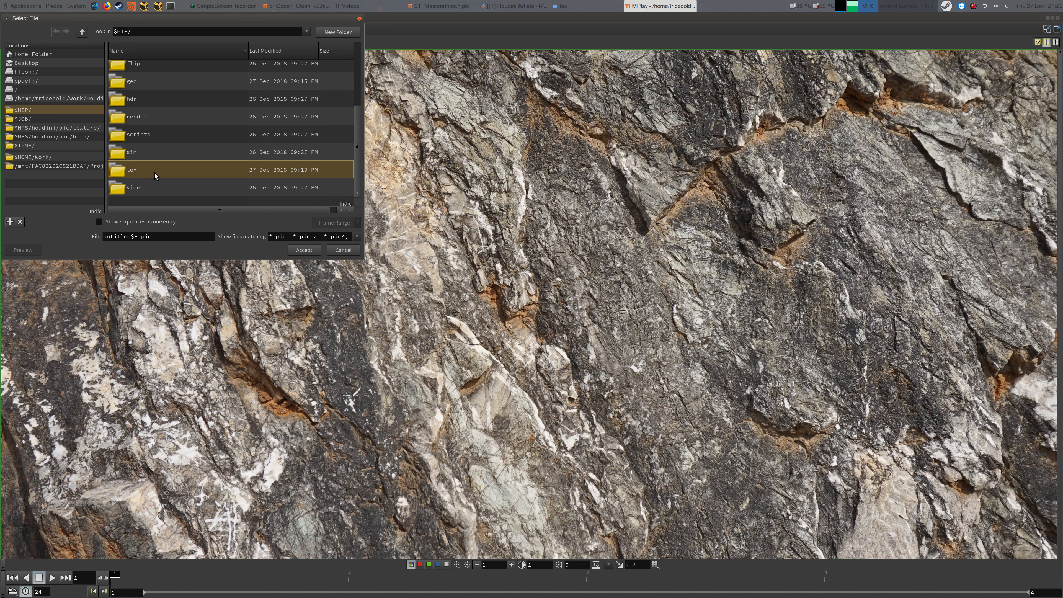
pyautogui.doubleClick(166, 107)
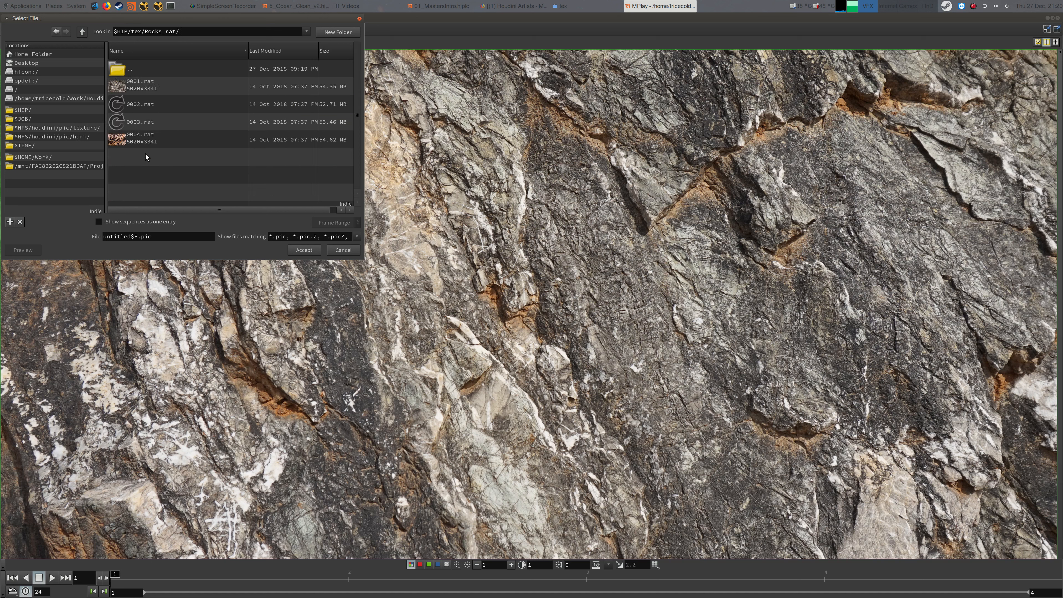
pyautogui.click(134, 224)
pyautogui.click(180, 95)
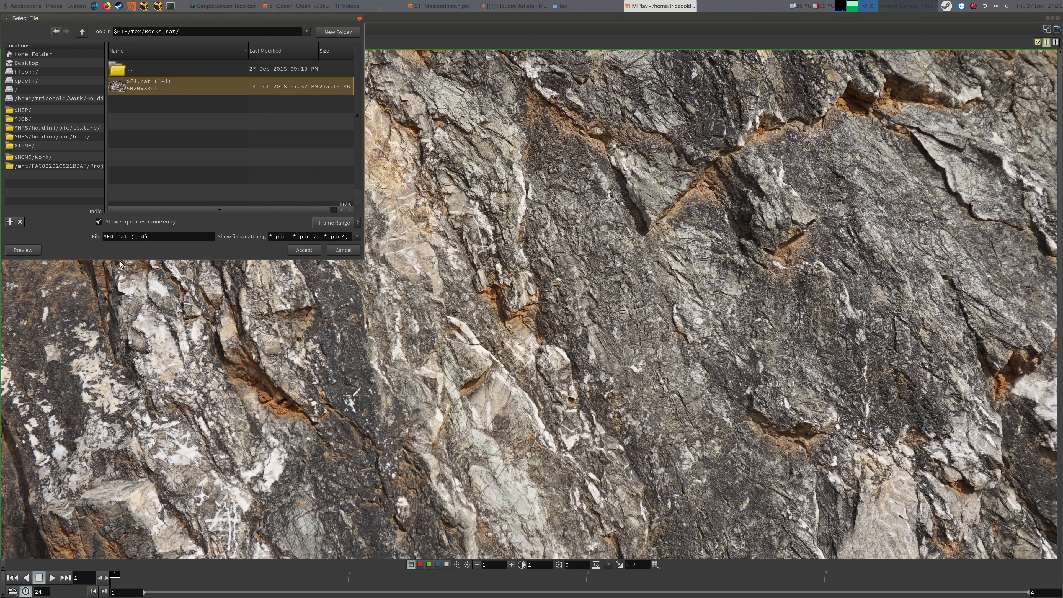
# Cancel the sequence save without writing any files and close the MPlay window
pyautogui.click(321, 250)
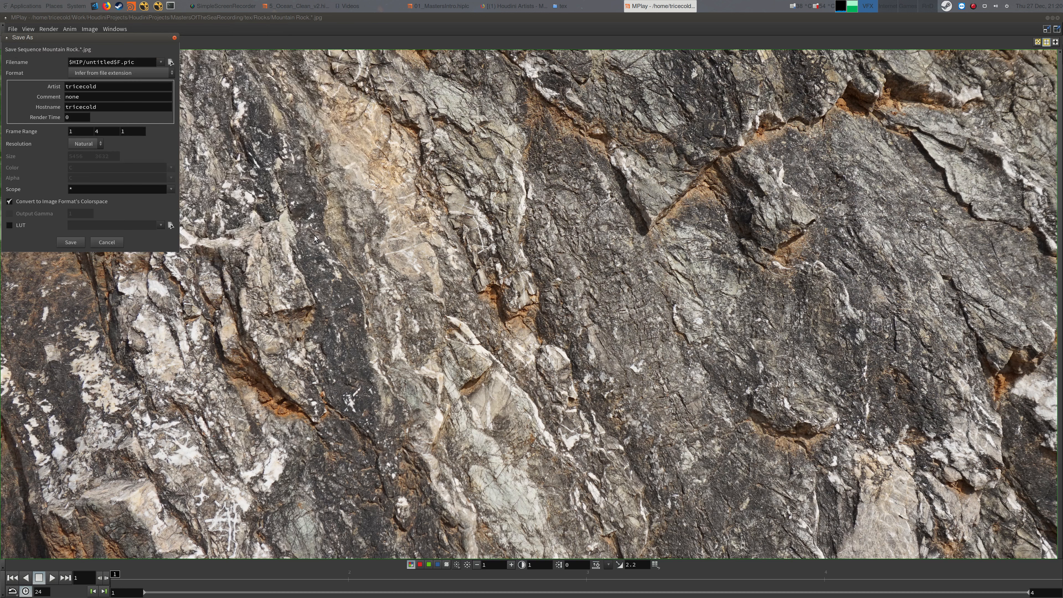
pyautogui.moveTo(121, 62); pyautogui.dragTo(146, 73)
pyautogui.click(110, 240)
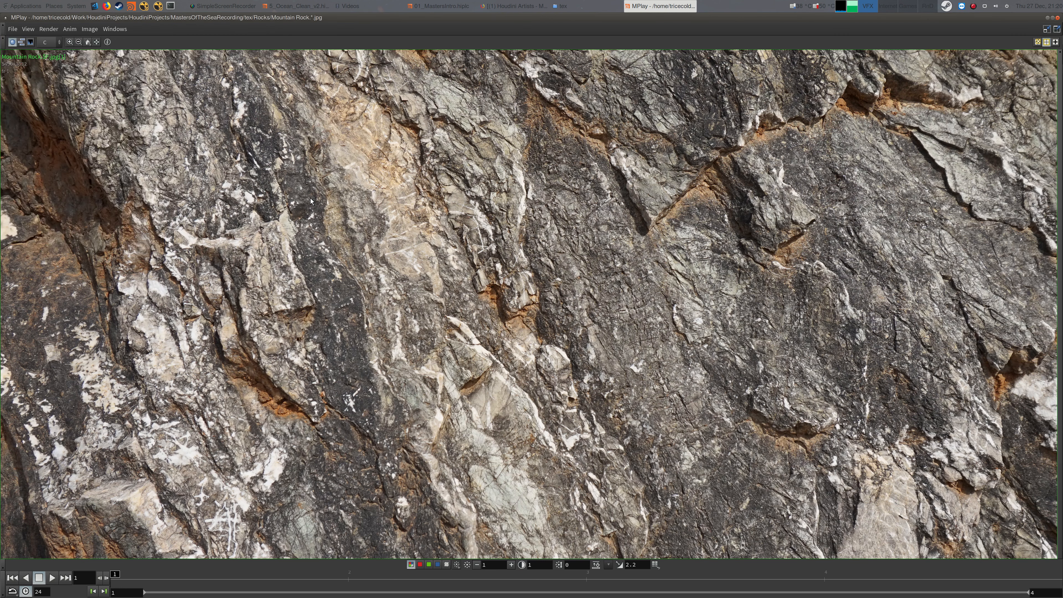
pyautogui.click(1057, 18)
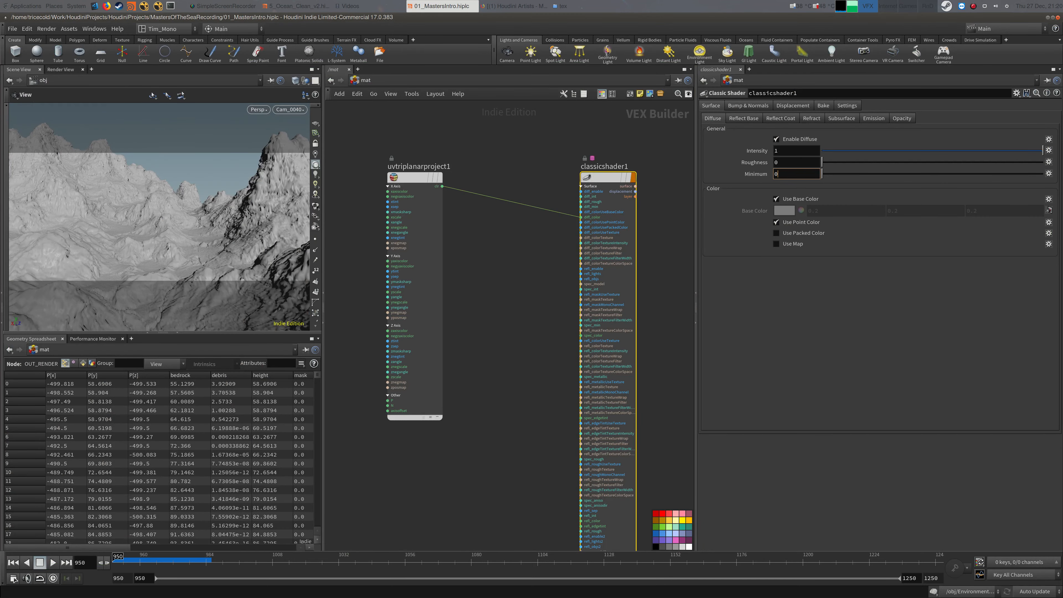
# Cut the wire from uvtriplanarproject1 to the diffuse color input of classicshader1
pyautogui.click(296, 5)
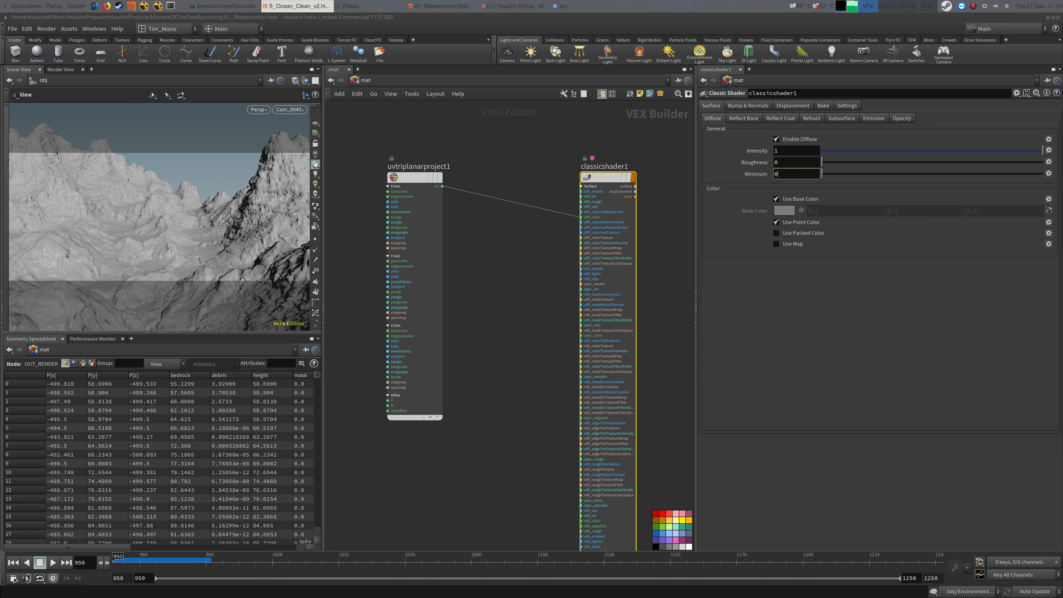
pyautogui.click(504, 223)
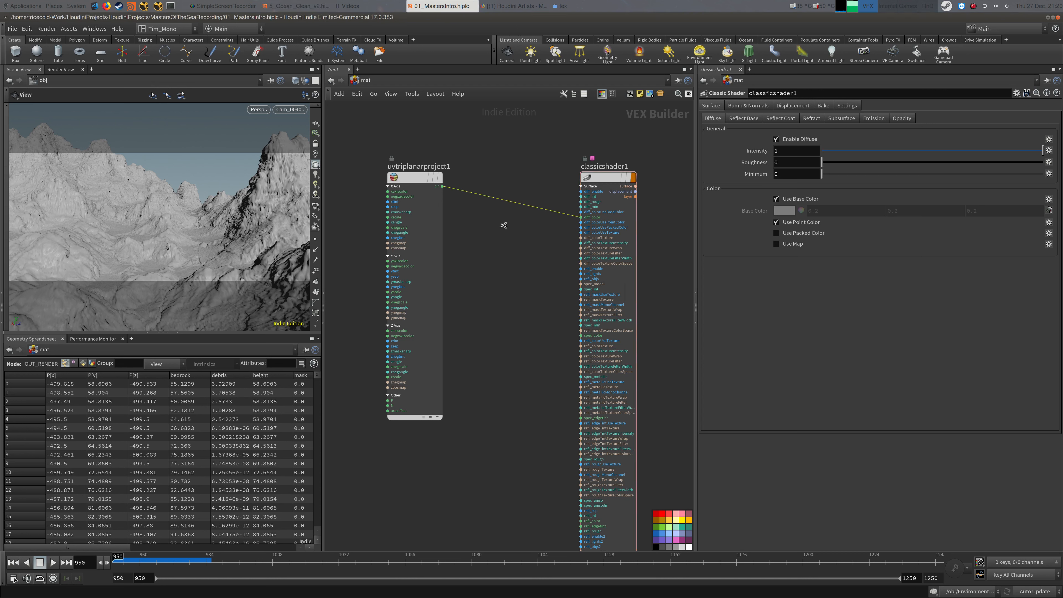
pyautogui.press('y')
pyautogui.moveTo(513, 196); pyautogui.dragTo(510, 218)
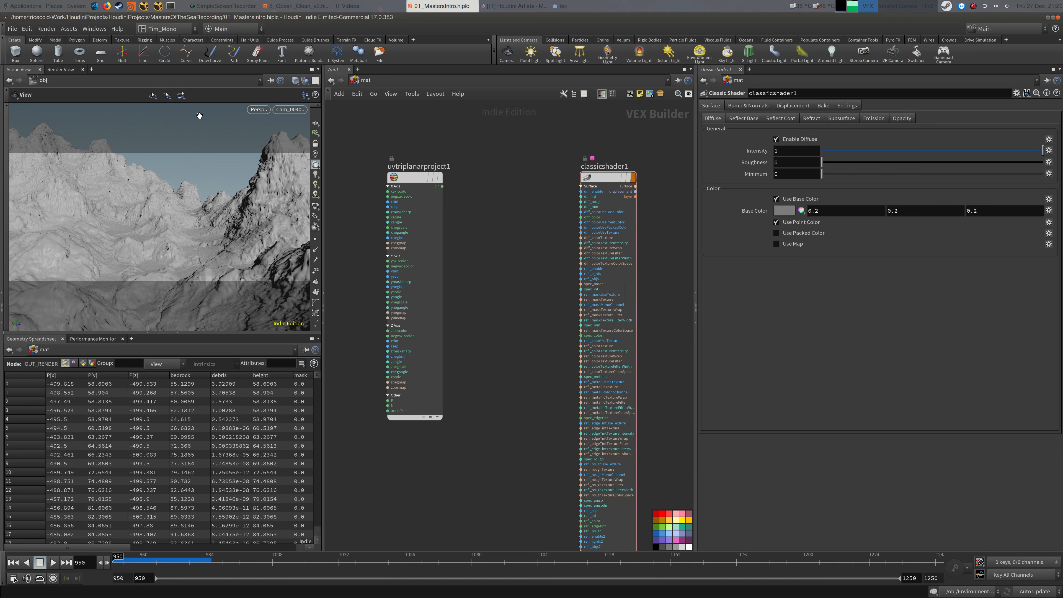
# Go from the material network to the /obj level and frame all object nodes
pyautogui.click(376, 83)
pyautogui.click(412, 127)
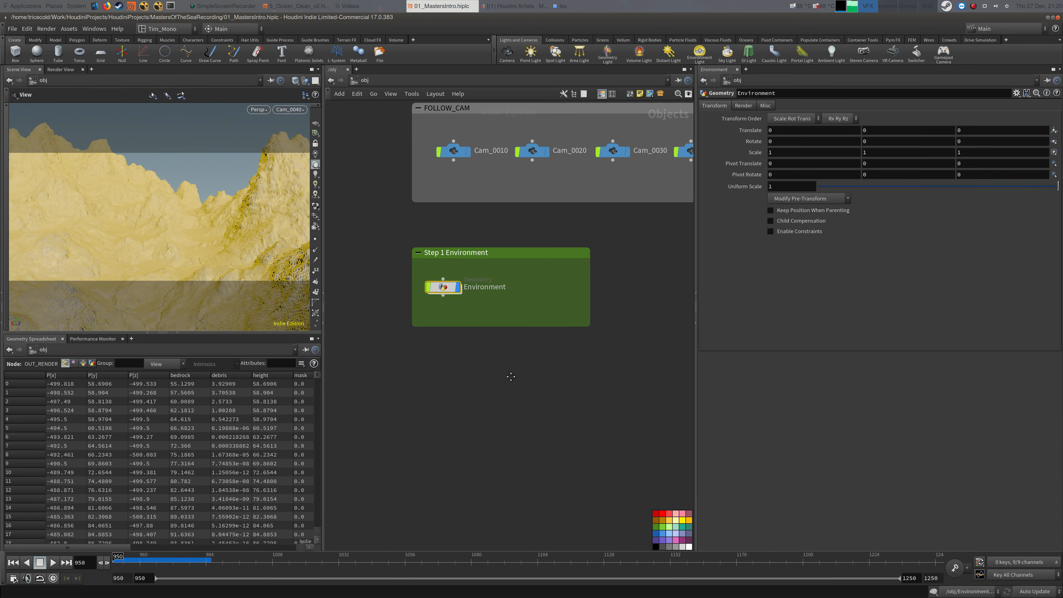
pyautogui.press('h')
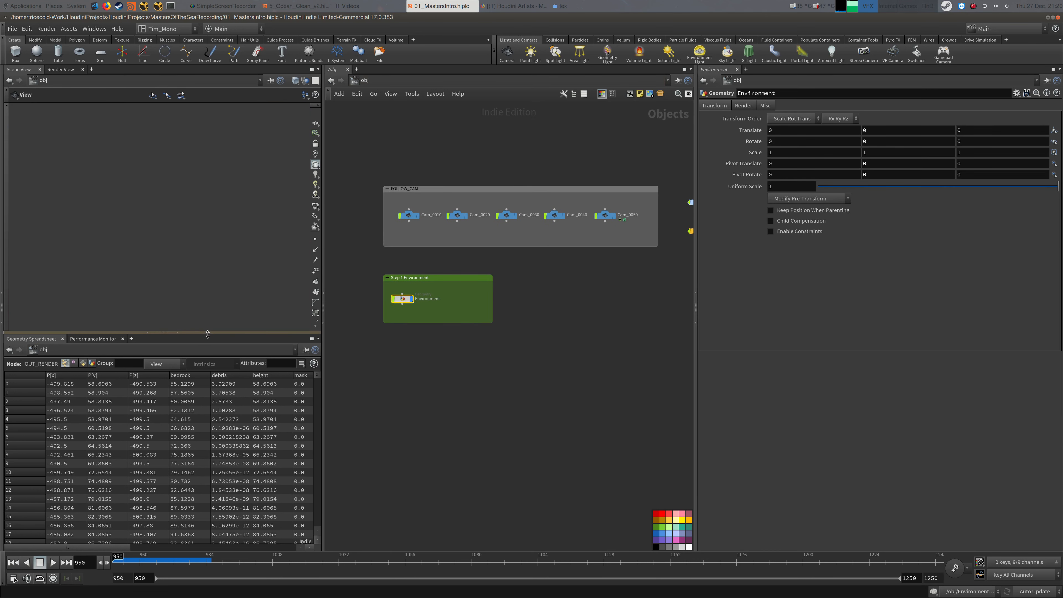
# Enlarge the Geometry Spreadsheet pane and add a Render View to it that uses the camera /obj/Cam_0040
pyautogui.moveTo(200, 334); pyautogui.dragTo(199, 307)
pyautogui.click(131, 307)
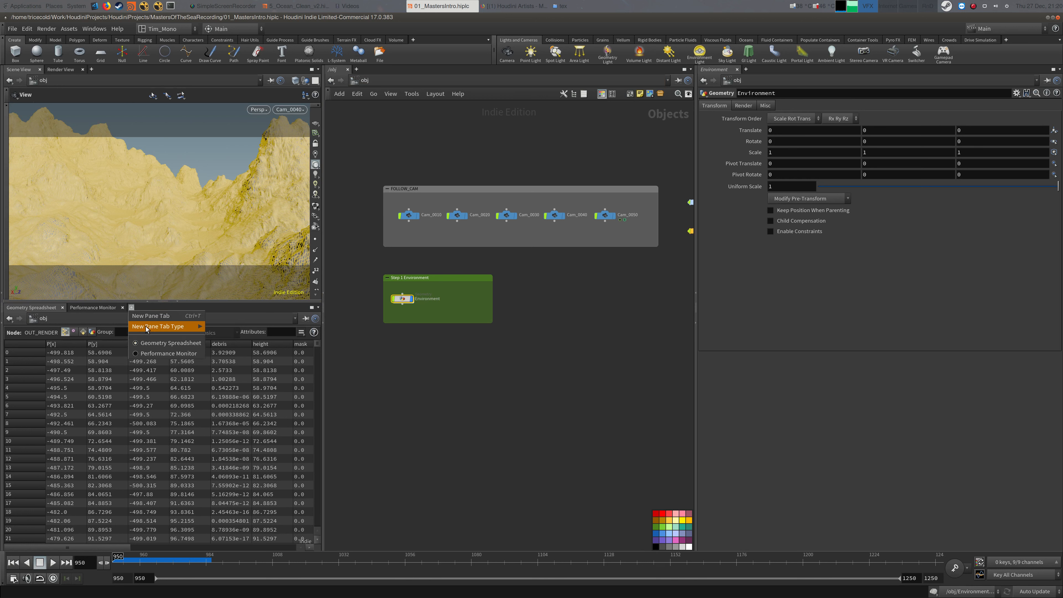
pyautogui.moveTo(167, 326)
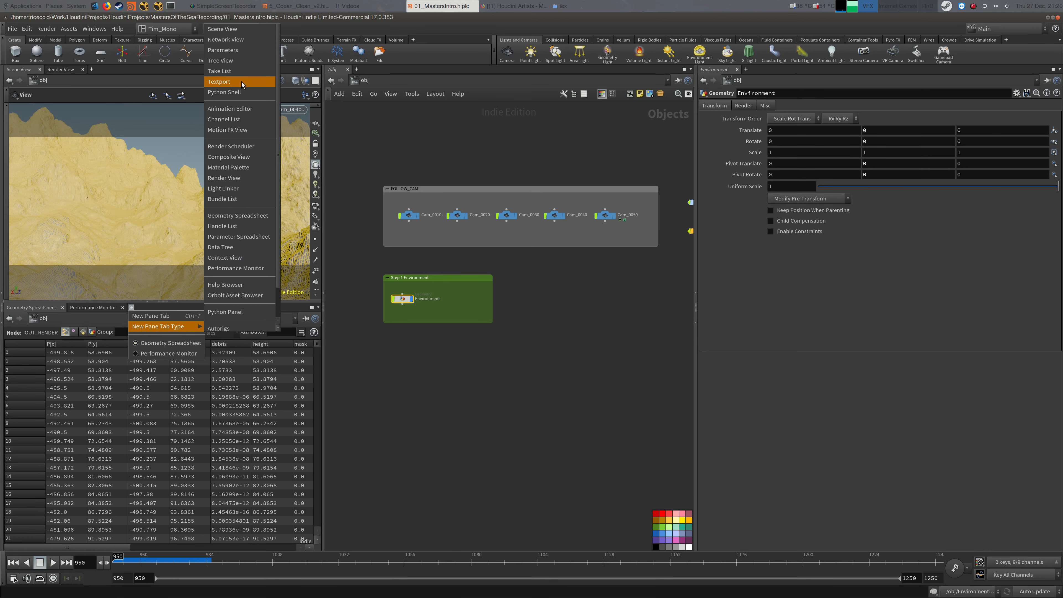
pyautogui.click(112, 319)
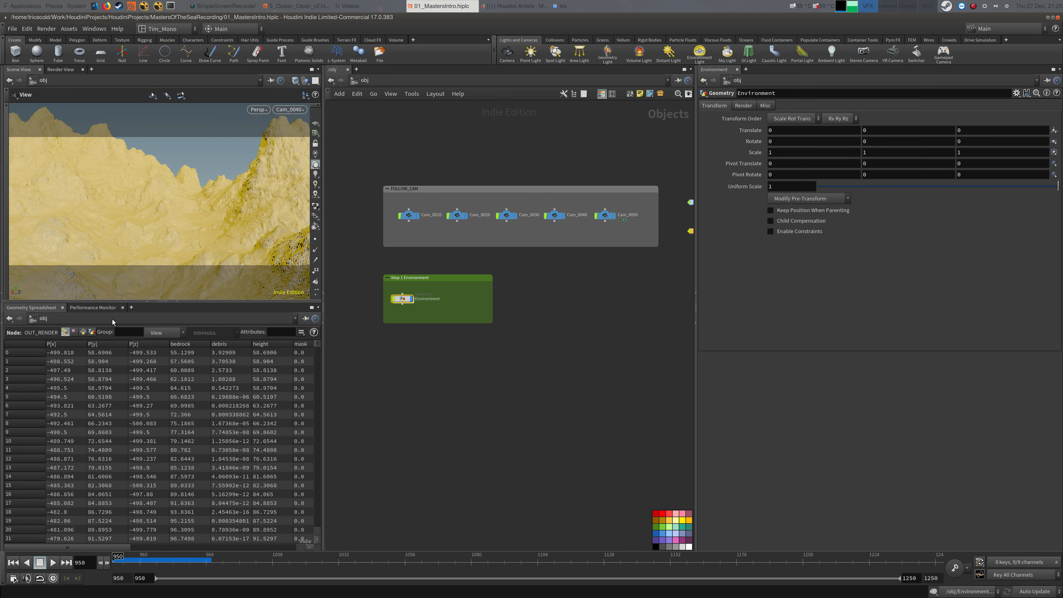
pyautogui.click(130, 308)
pyautogui.moveTo(167, 326)
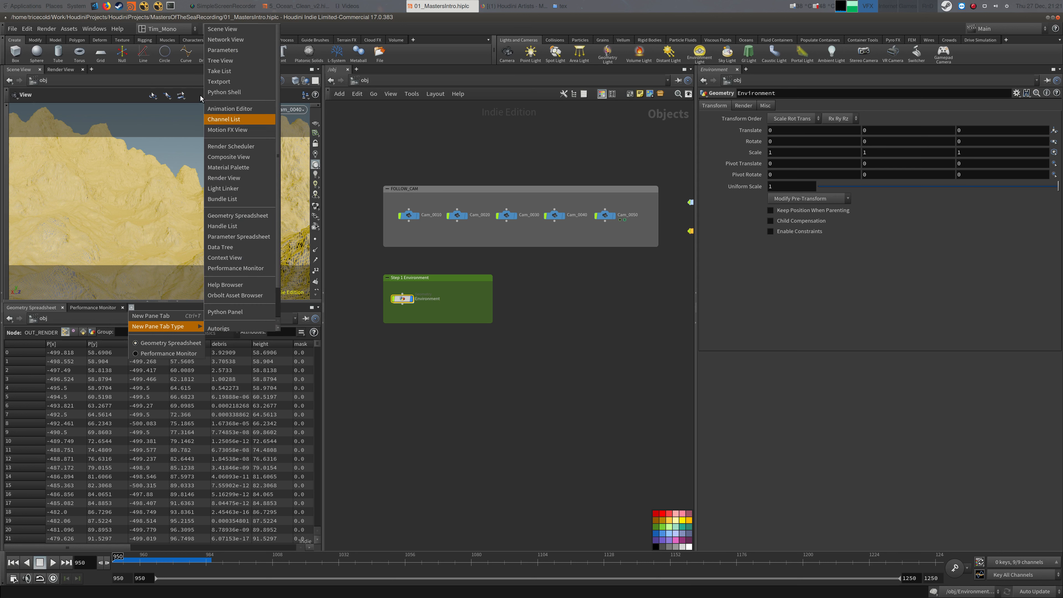
pyautogui.click(223, 177)
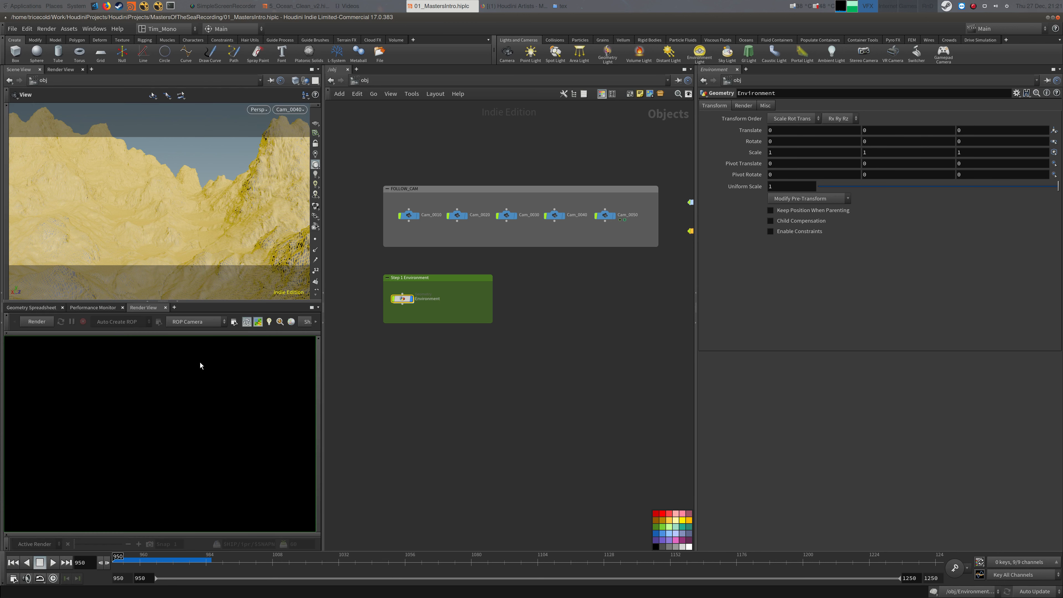
pyautogui.click(189, 326)
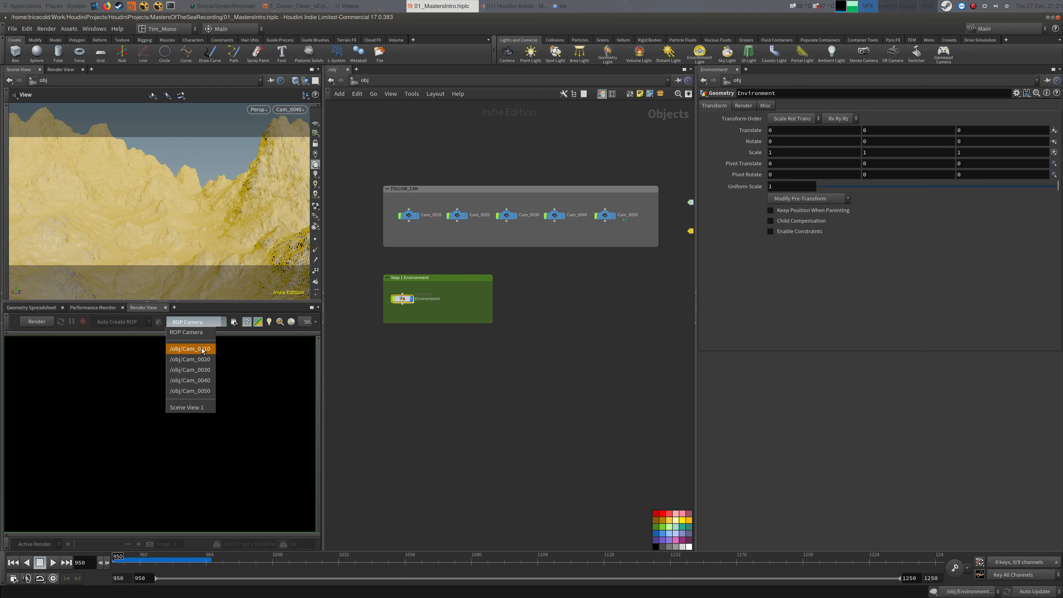
pyautogui.click(205, 380)
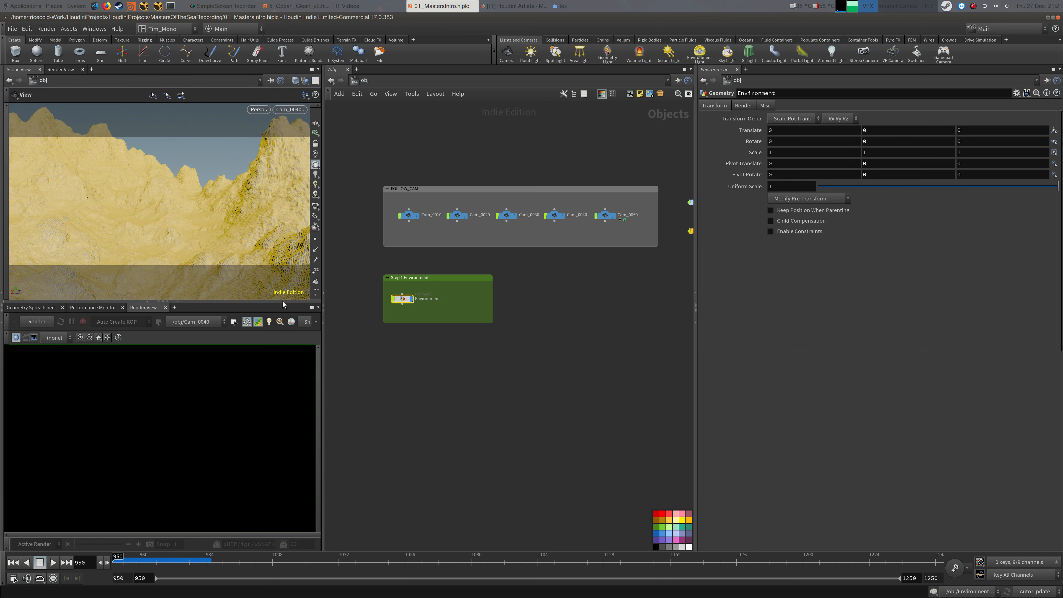
# Orbit the scene view out of Cam_0040 and open the viewport's list of cameras
pyautogui.moveTo(250, 187); pyautogui.dragTo(216, 211)
pyautogui.click(293, 110)
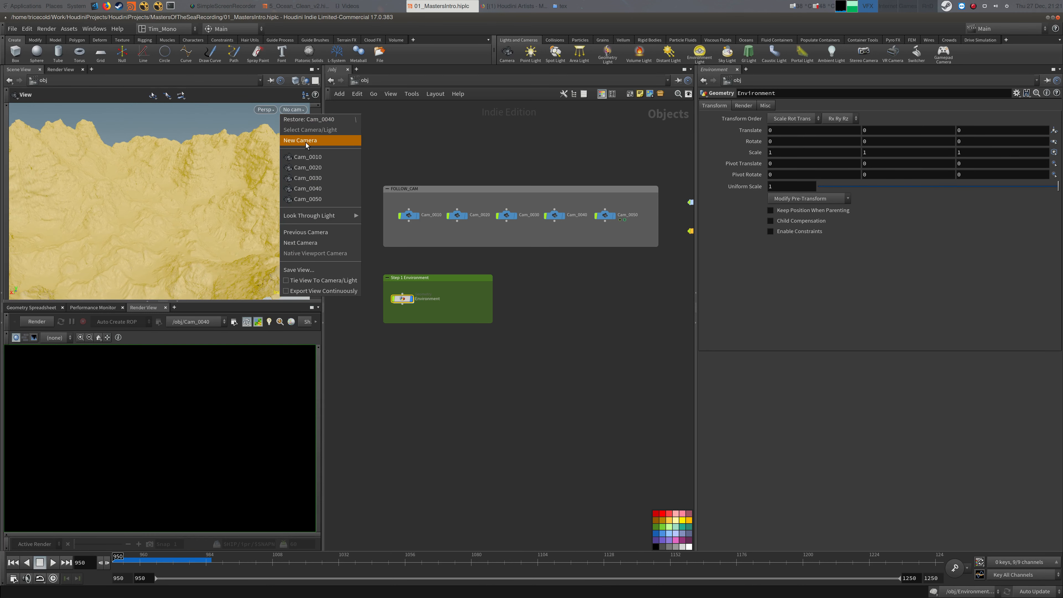
# Create a new camera from the current viewport view, set /obj/cam1 as the render camera and start the preview render
pyautogui.click(308, 141)
pyautogui.click(198, 321)
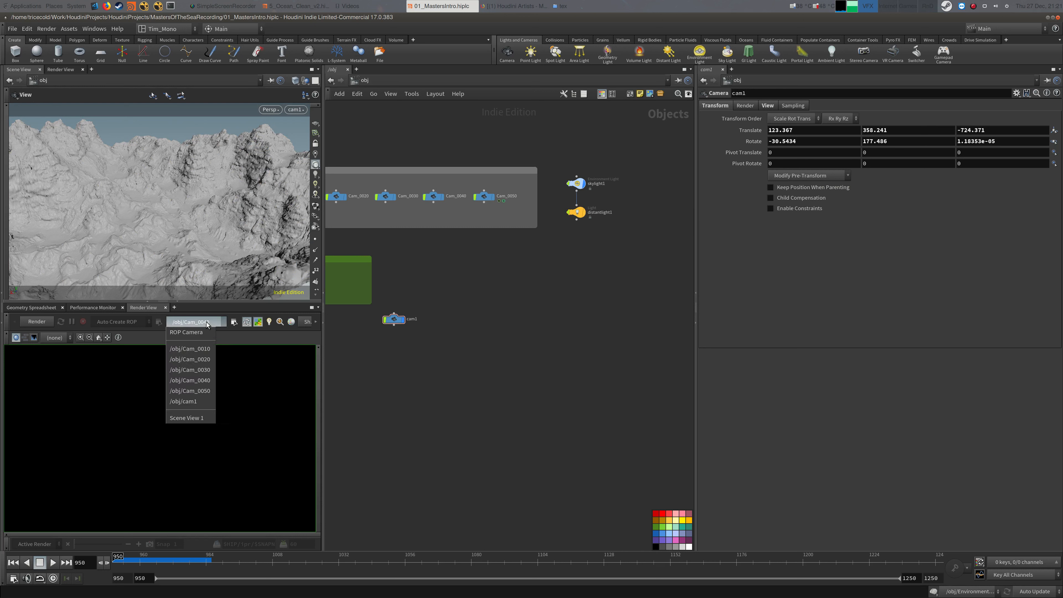
pyautogui.click(183, 401)
pyautogui.moveTo(504, 270); pyautogui.dragTo(664, 263, button='middle')
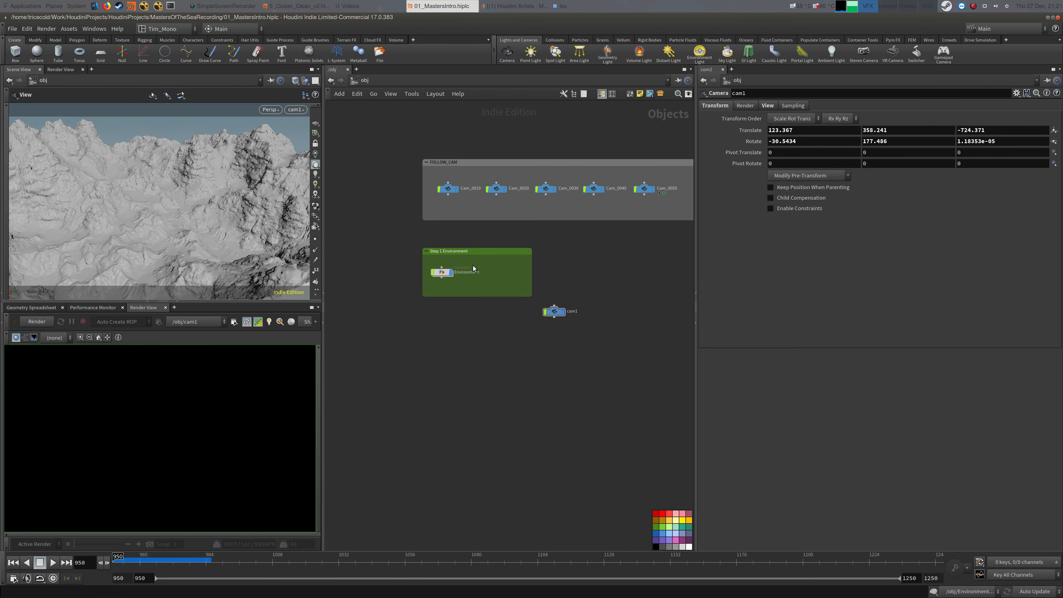
pyautogui.click(418, 83)
pyautogui.click(429, 111)
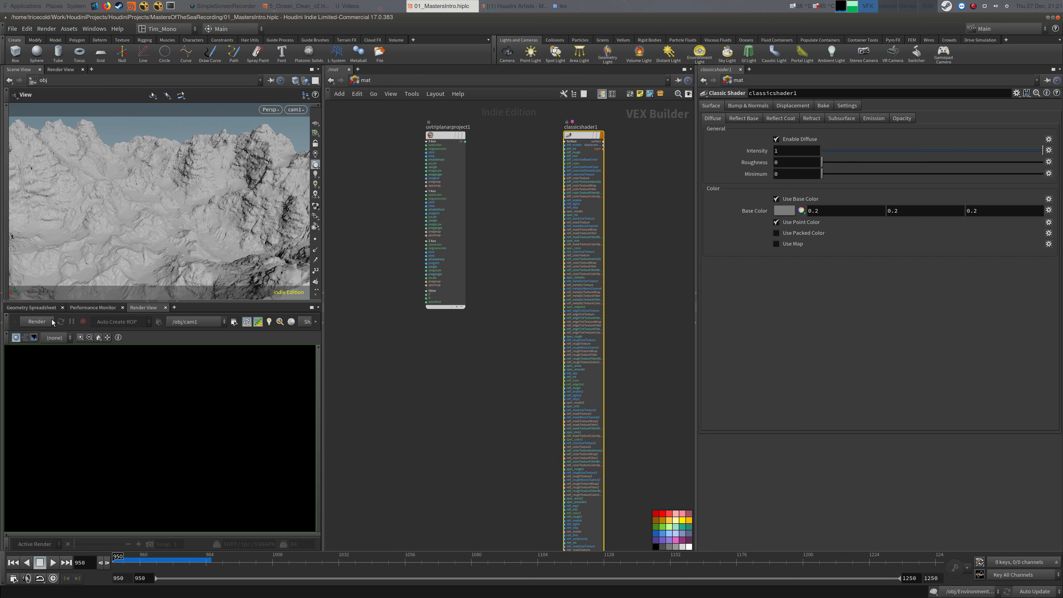
pyautogui.click(42, 321)
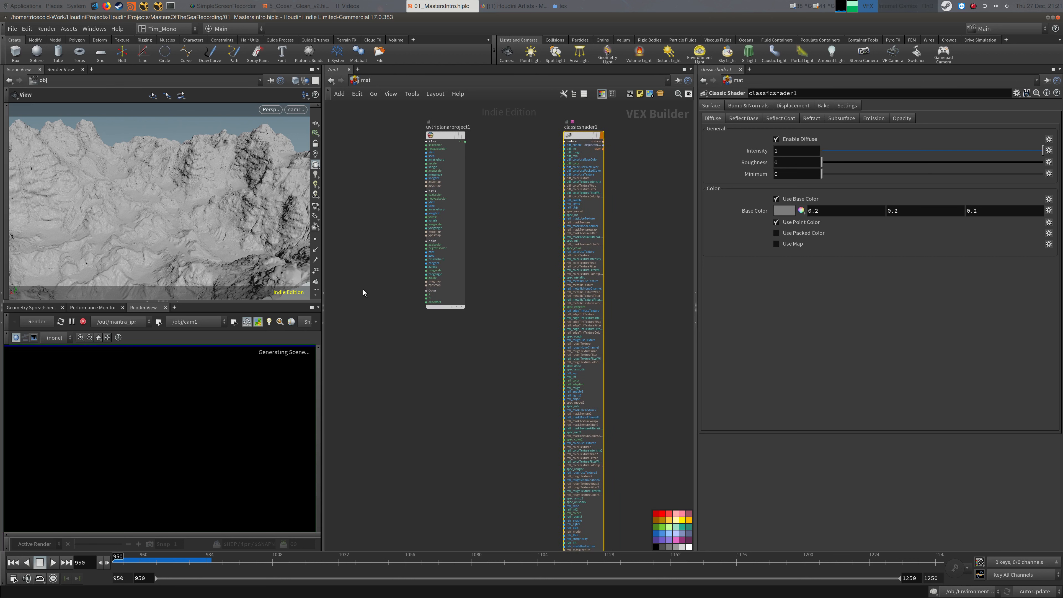
# Enlarge the render view, fit the image in it, and limit the preview render to a region over the mountain ridge
pyautogui.click(406, 80)
pyautogui.click(429, 139)
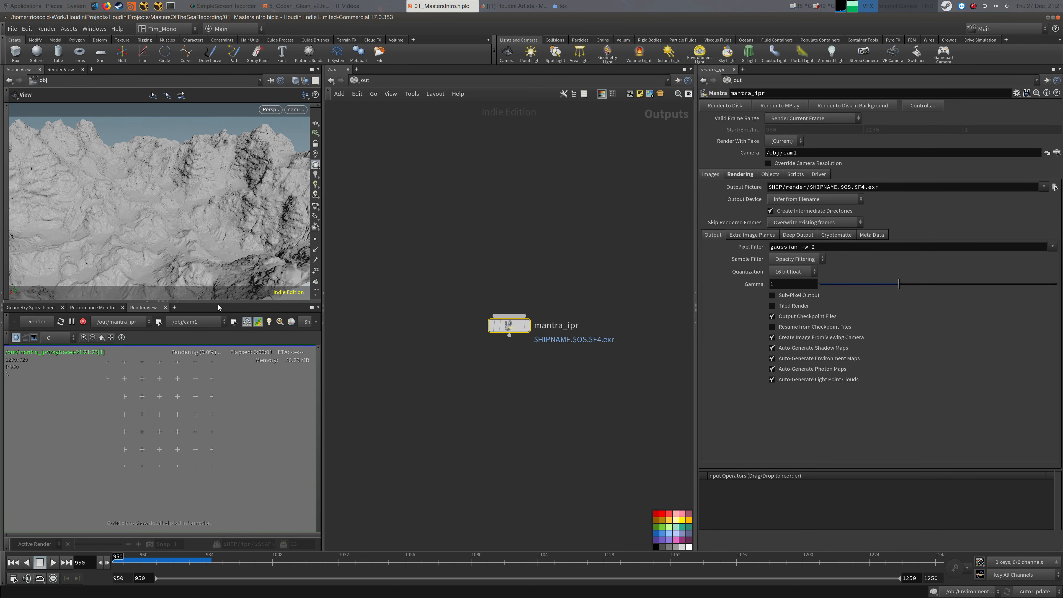
pyautogui.moveTo(218, 303); pyautogui.dragTo(218, 283)
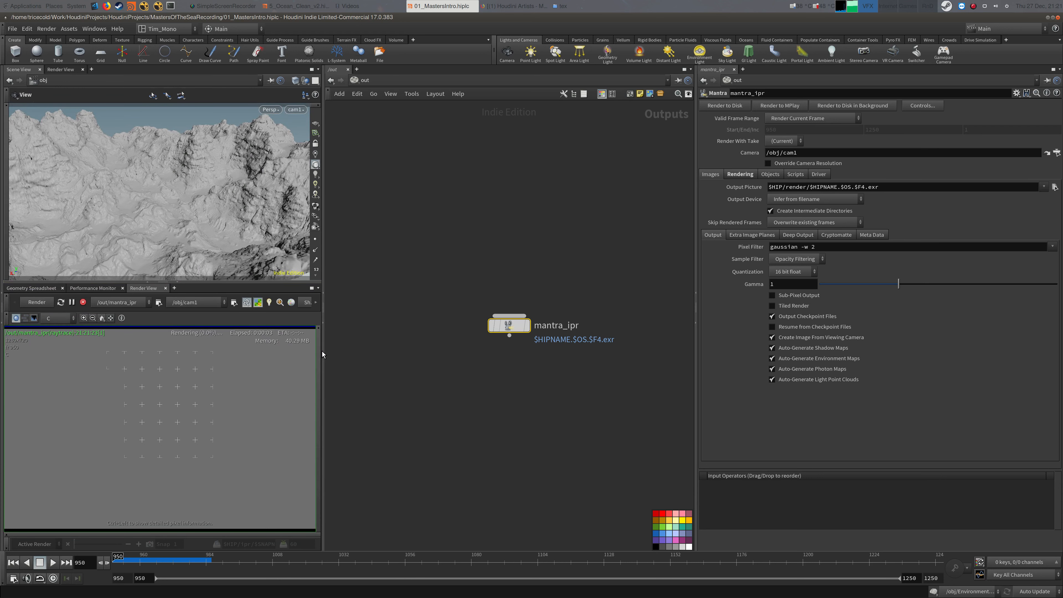
pyautogui.moveTo(322, 351); pyautogui.dragTo(327, 352)
pyautogui.moveTo(247, 418); pyautogui.dragTo(221, 414, button='middle')
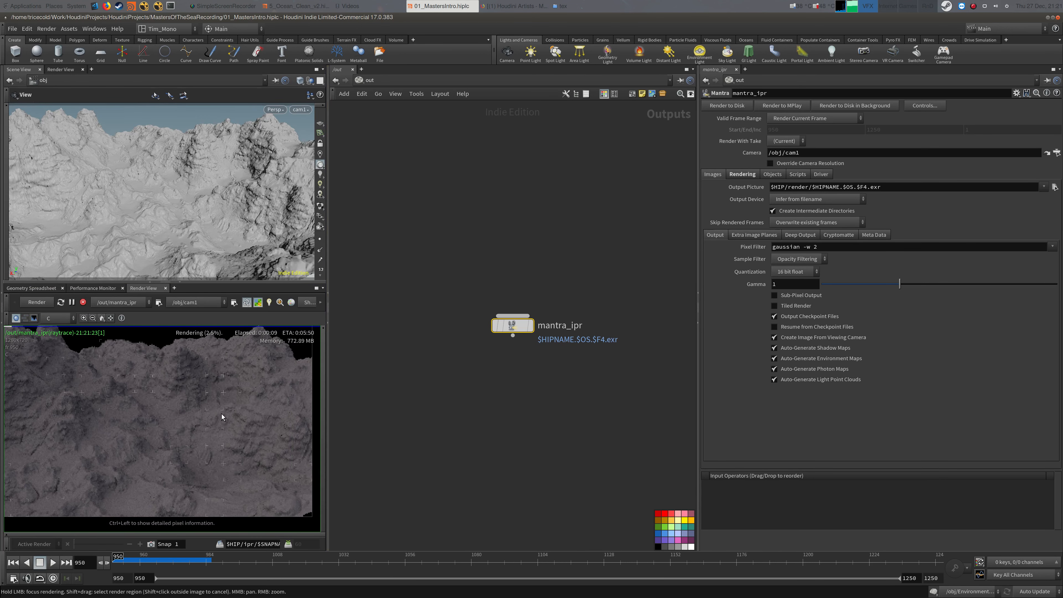
pyautogui.press('h')
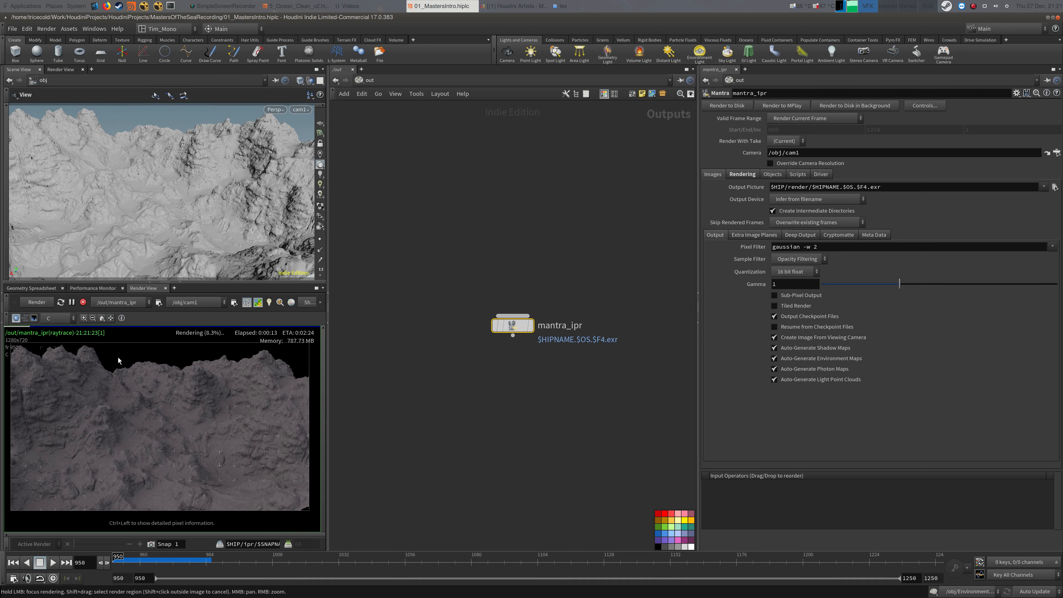
pyautogui.moveTo(110, 350)
pyautogui.keyDown('shift'); pyautogui.mouseDown()
pyautogui.moveTo(255, 421)
pyautogui.moveTo(289, 455)
pyautogui.mouseUp(); pyautogui.keyUp('shift')
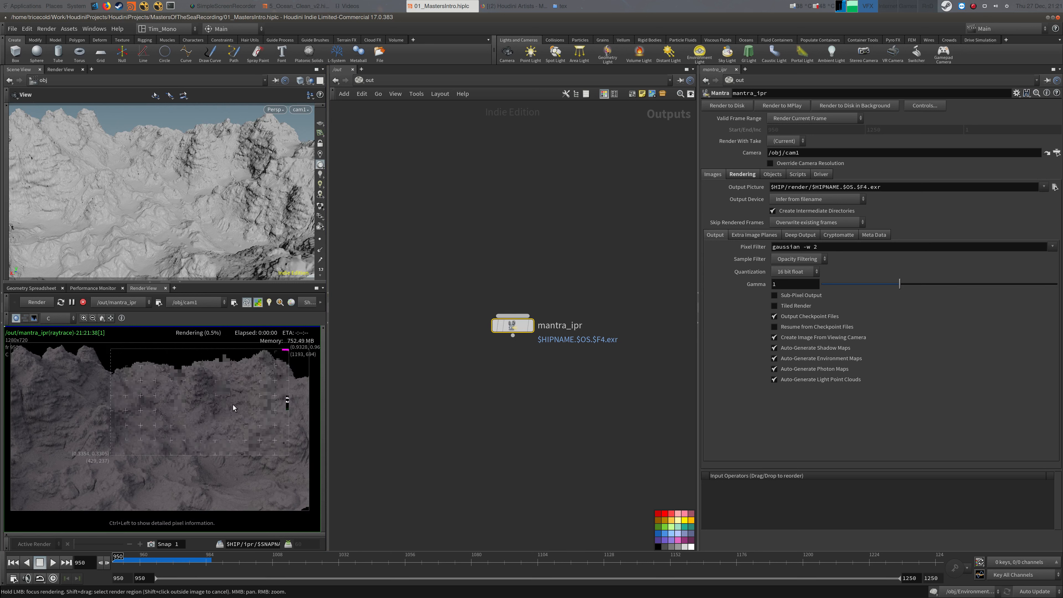
# Examine the X, Y and Z axis settings of the uvtriplanarproject1 node in the mat network
pyautogui.click(399, 81)
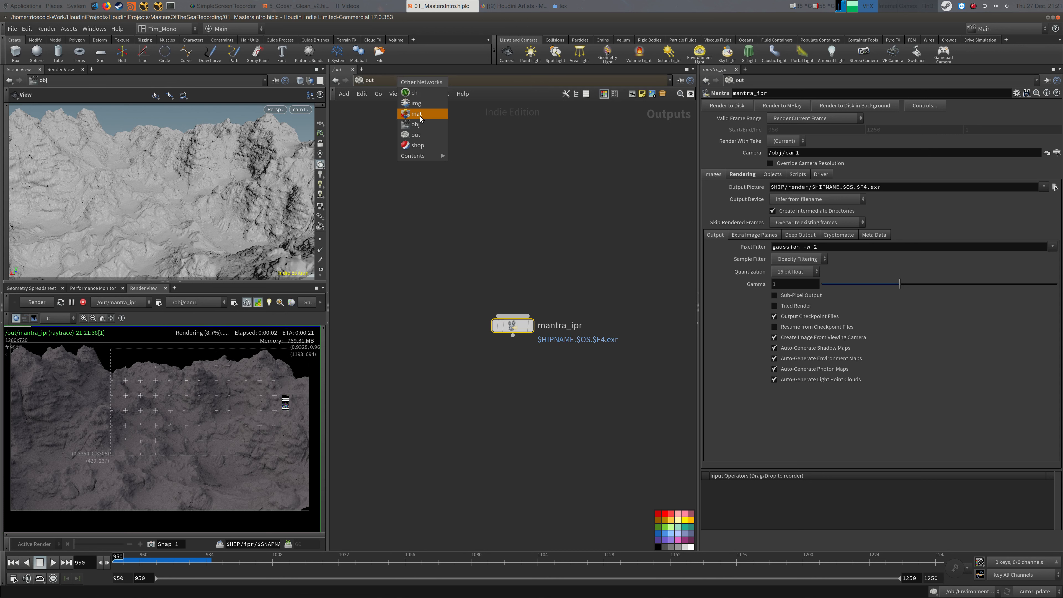
pyautogui.click(417, 124)
pyautogui.click(467, 82)
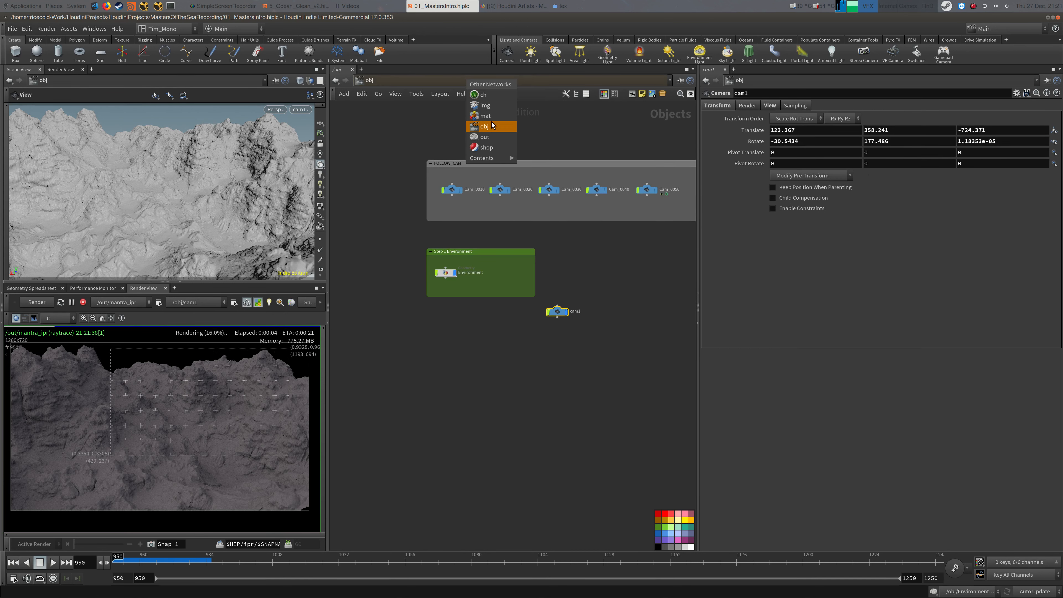
pyautogui.click(487, 127)
pyautogui.scroll(2, 460, 267)
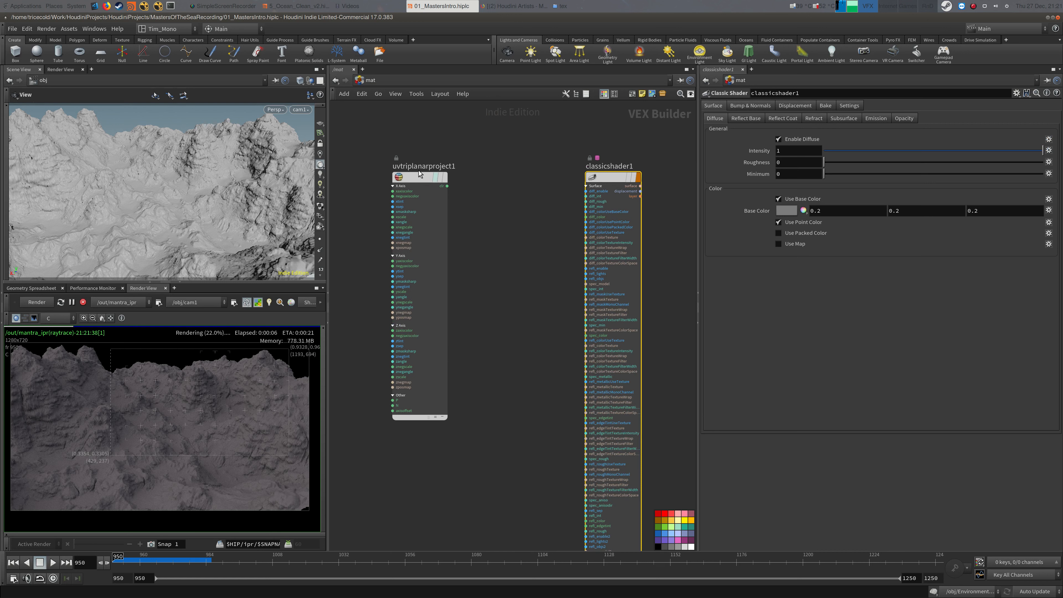
pyautogui.click(420, 178)
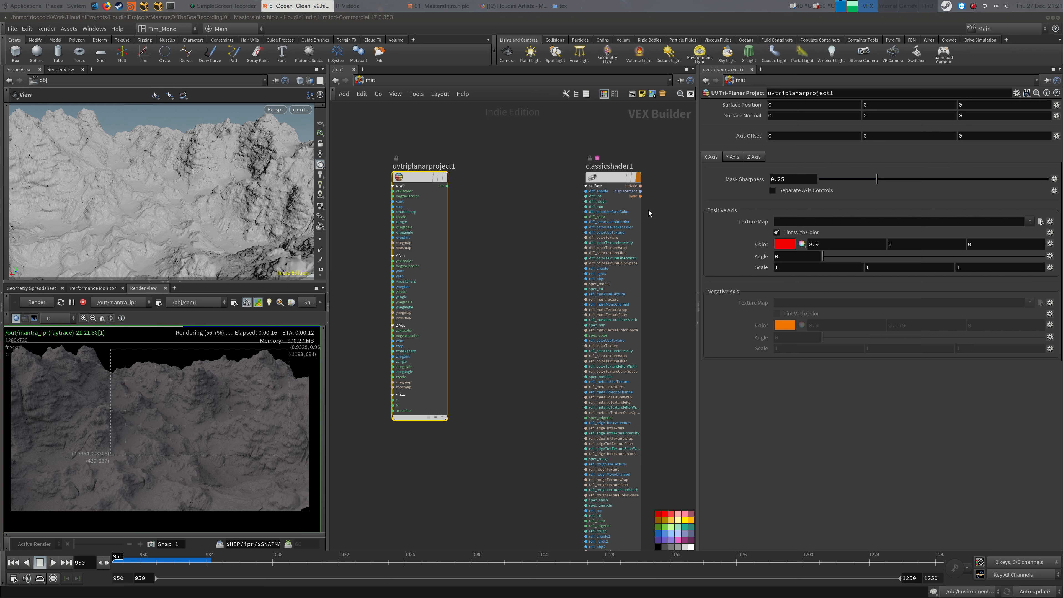
pyautogui.click(732, 157)
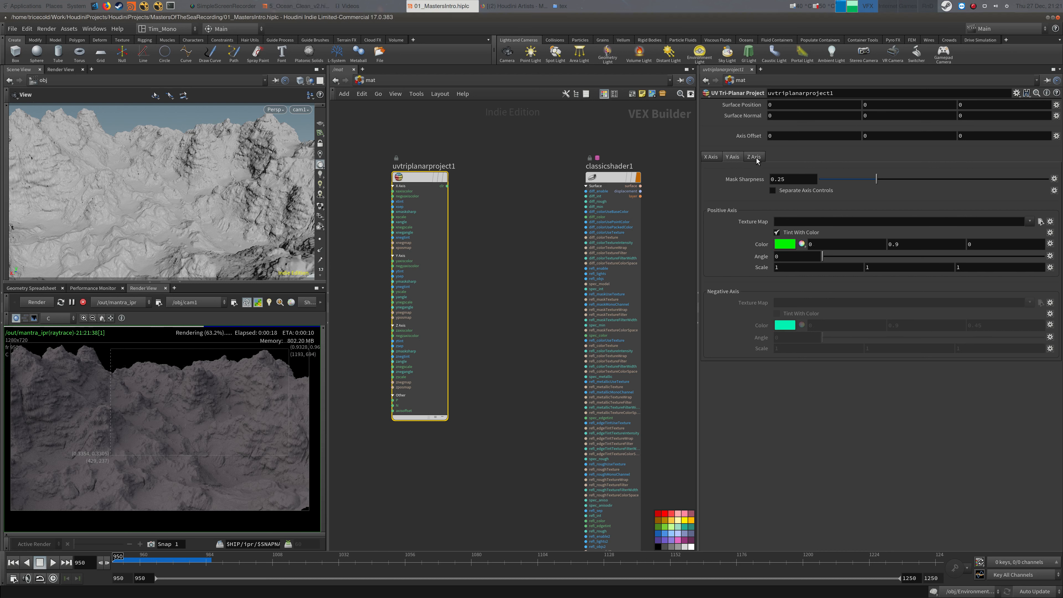
pyautogui.click(754, 156)
# Connect the tri-planar projection's output to the classic shader's diff_color input and rename the shader Environment
pyautogui.click(447, 186)
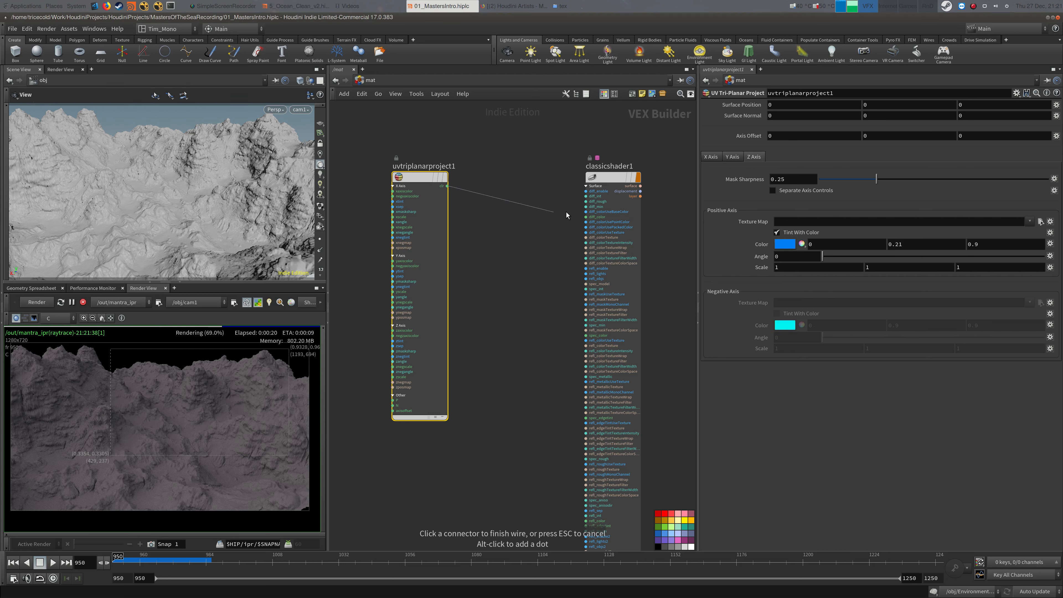
pyautogui.click(585, 216)
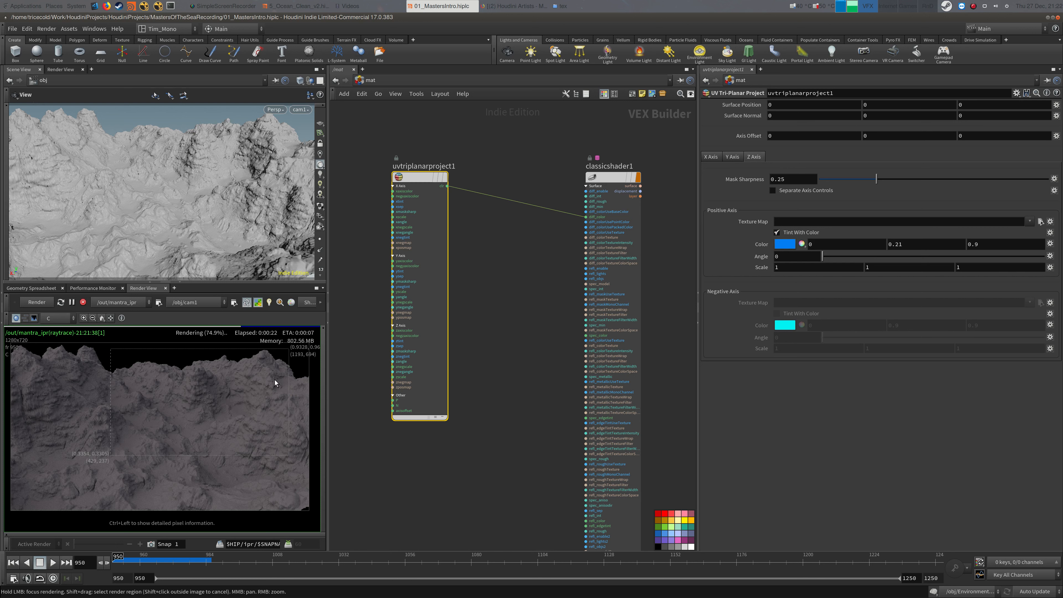
pyautogui.doubleClick(624, 165)
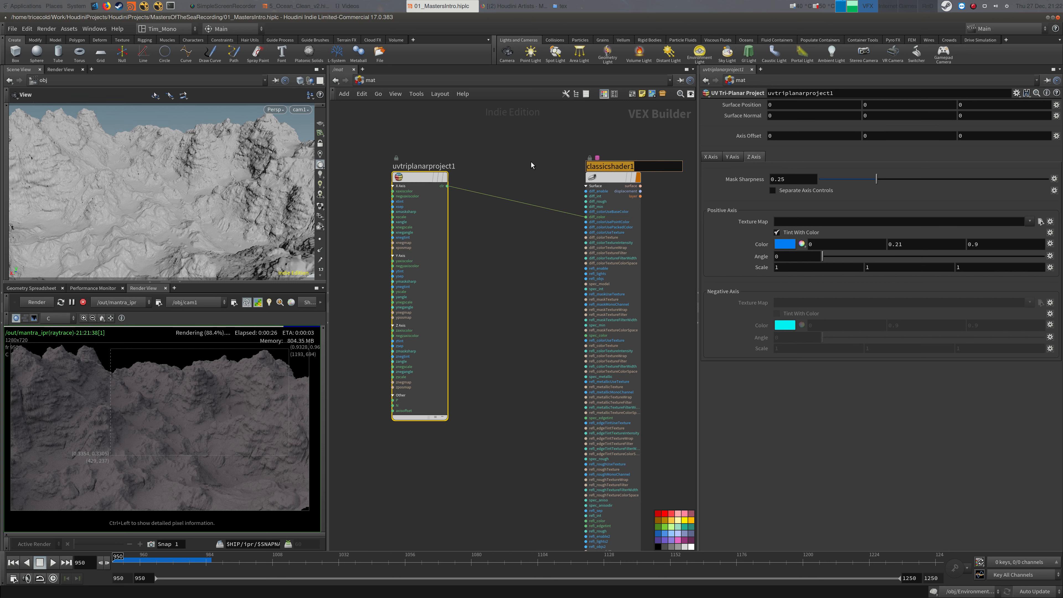
pyautogui.write('Environment')
pyautogui.press('Return')
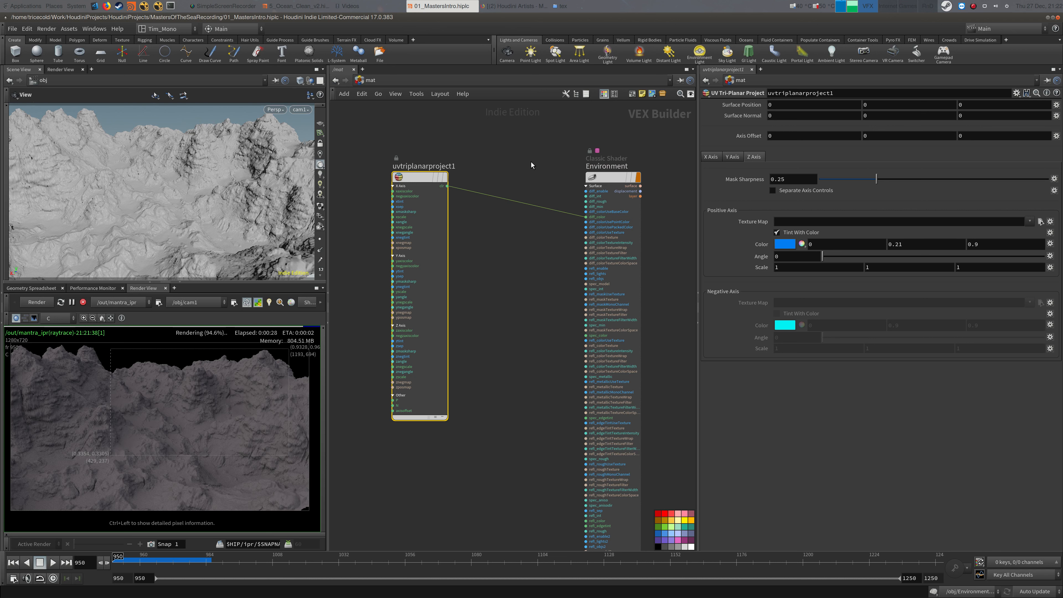
# Assign the /mat/Environment material to the Environment geometry object
pyautogui.click(424, 81)
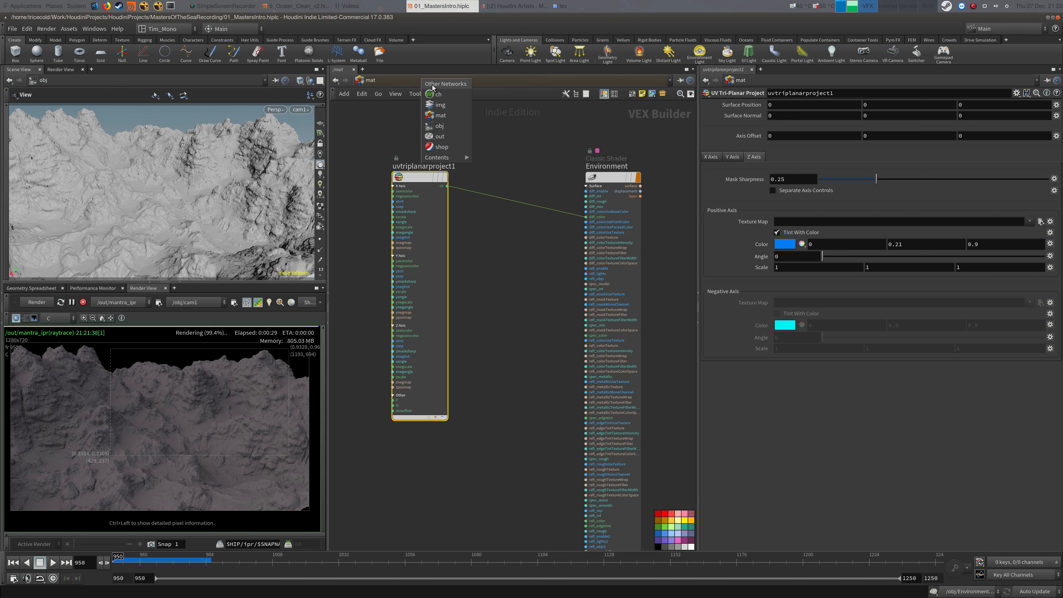
pyautogui.click(445, 126)
pyautogui.click(446, 273)
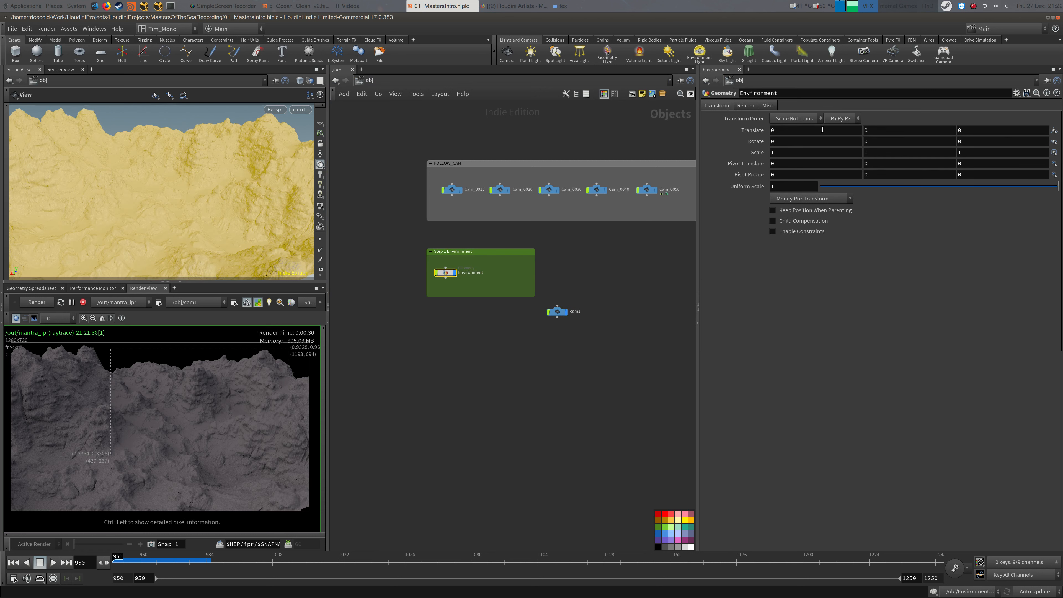
pyautogui.click(746, 105)
pyautogui.click(1054, 118)
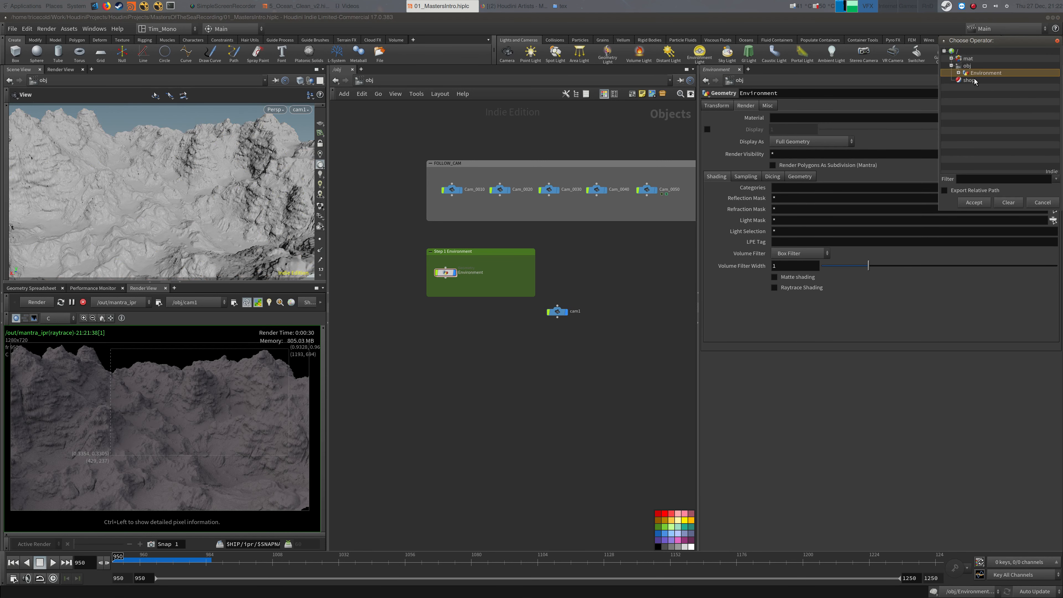
pyautogui.click(951, 58)
pyautogui.click(975, 65)
pyautogui.click(973, 203)
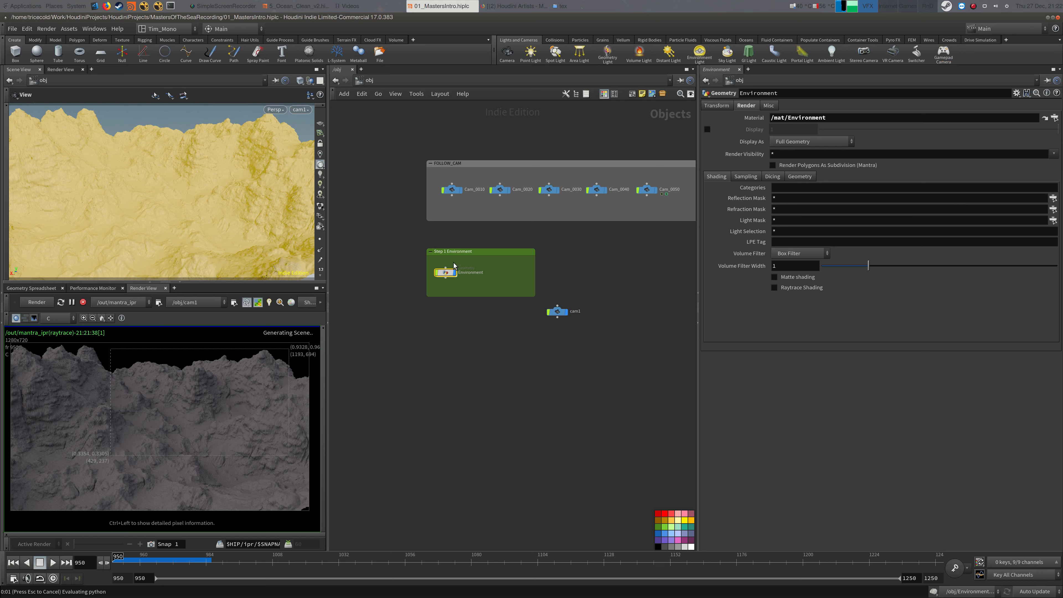
# Set the X axis mask sharpness of the uvtriplanarproject1 node to 0 and pause the preview render
pyautogui.click(366, 80)
pyautogui.click(411, 120)
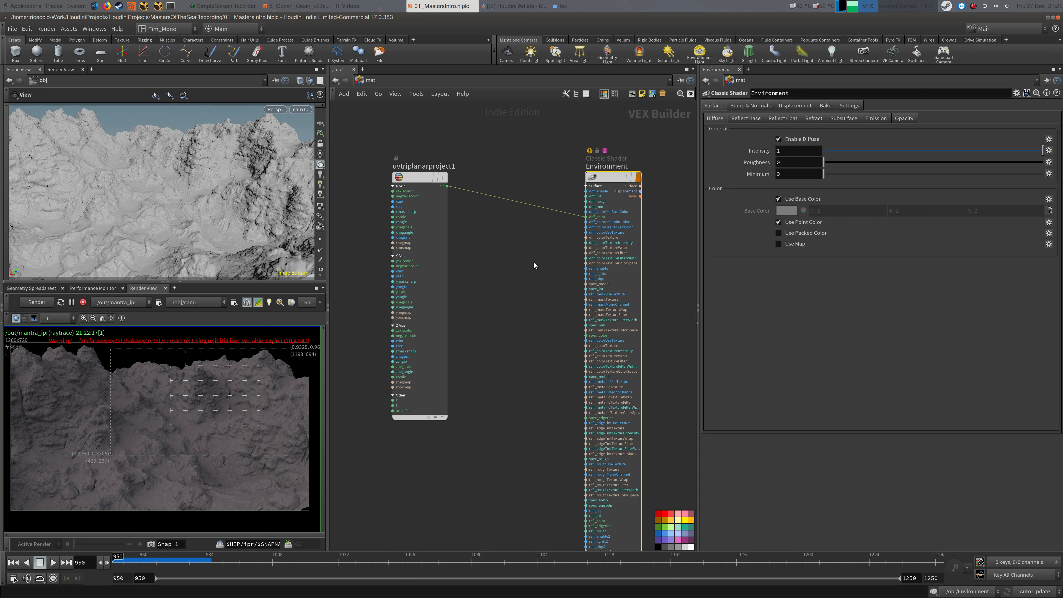
pyautogui.click(419, 178)
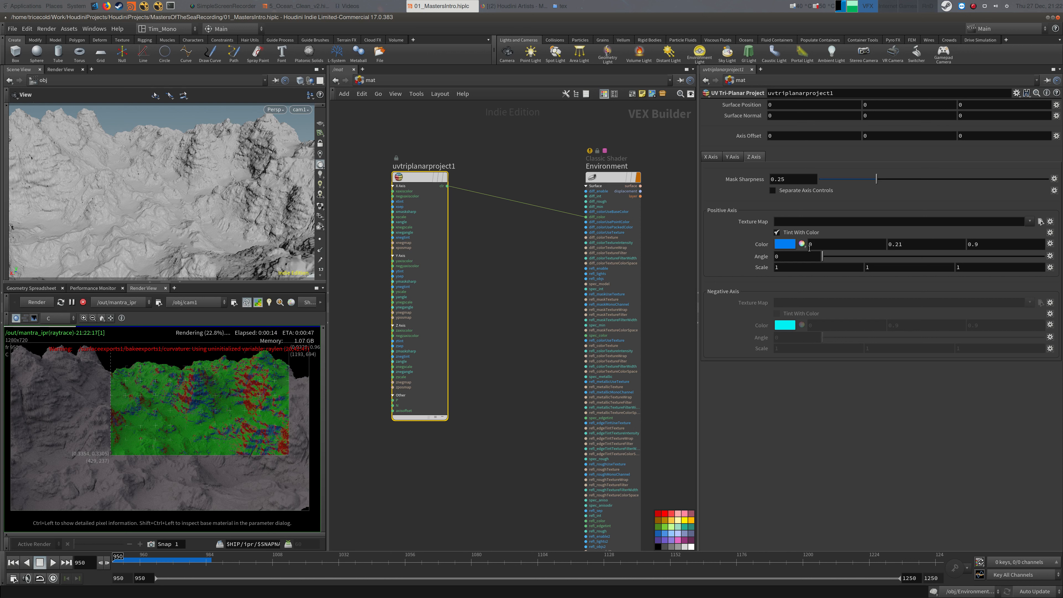
pyautogui.click(721, 158)
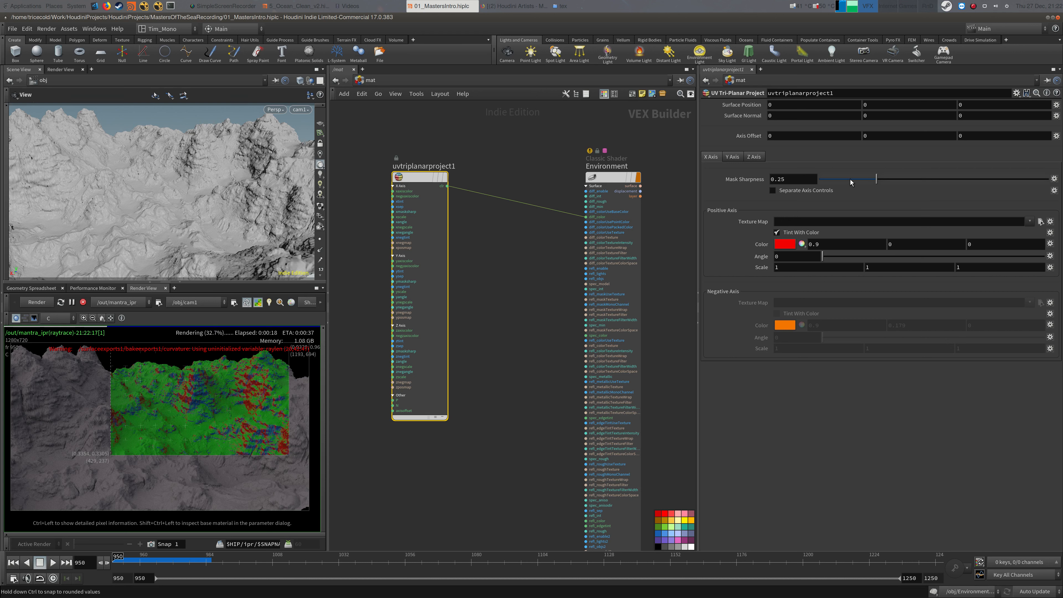
pyautogui.moveTo(851, 183); pyautogui.dragTo(841, 183)
pyautogui.click(72, 302)
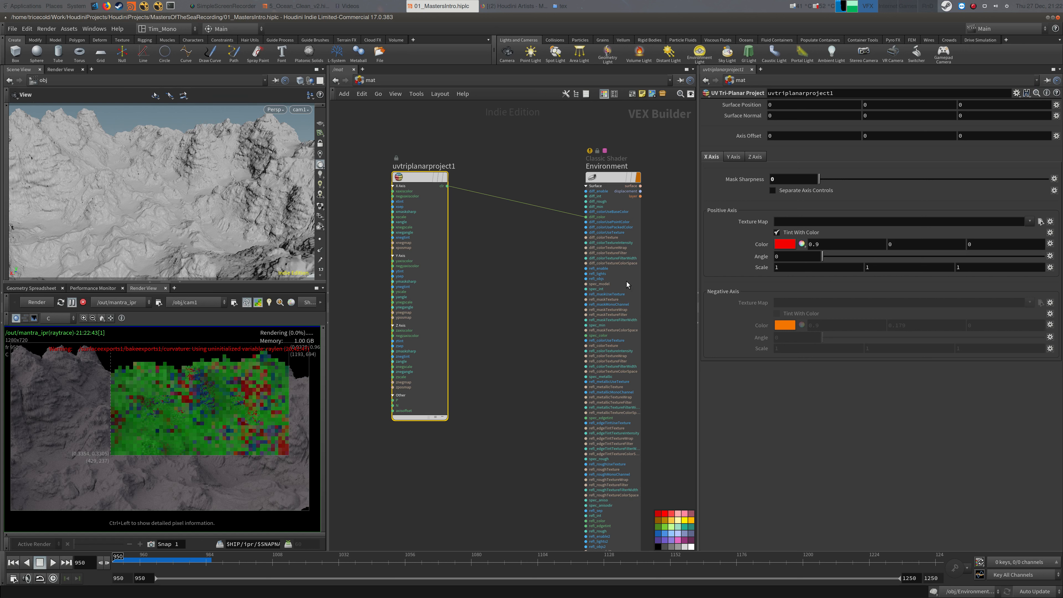
pyautogui.click(795, 267)
pyautogui.write('0.04')
pyautogui.press('Tab')
pyautogui.write('0.1')
pyautogui.press('Tab')
pyautogui.moveTo(824, 270); pyautogui.dragTo(694, 291)
pyautogui.write('1')
pyautogui.press('Tab')
pyautogui.moveTo(828, 254); pyautogui.dragTo(653, 308)
# Set the mask sharpness of the tri-planar projection's Y and Z axes to 0
pyautogui.click(733, 156)
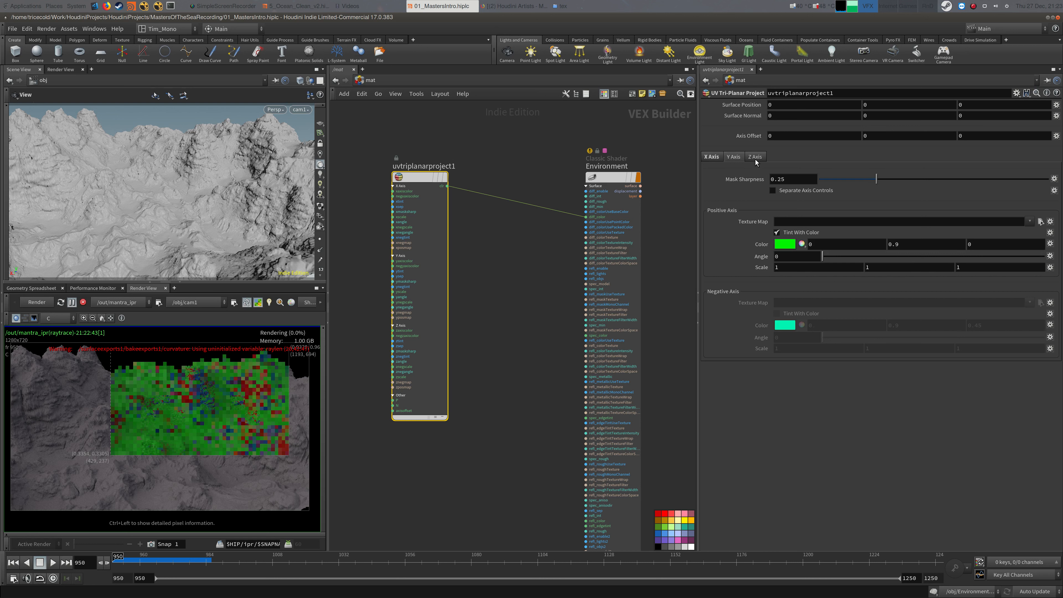
pyautogui.hotkey('alt', 'Tab')
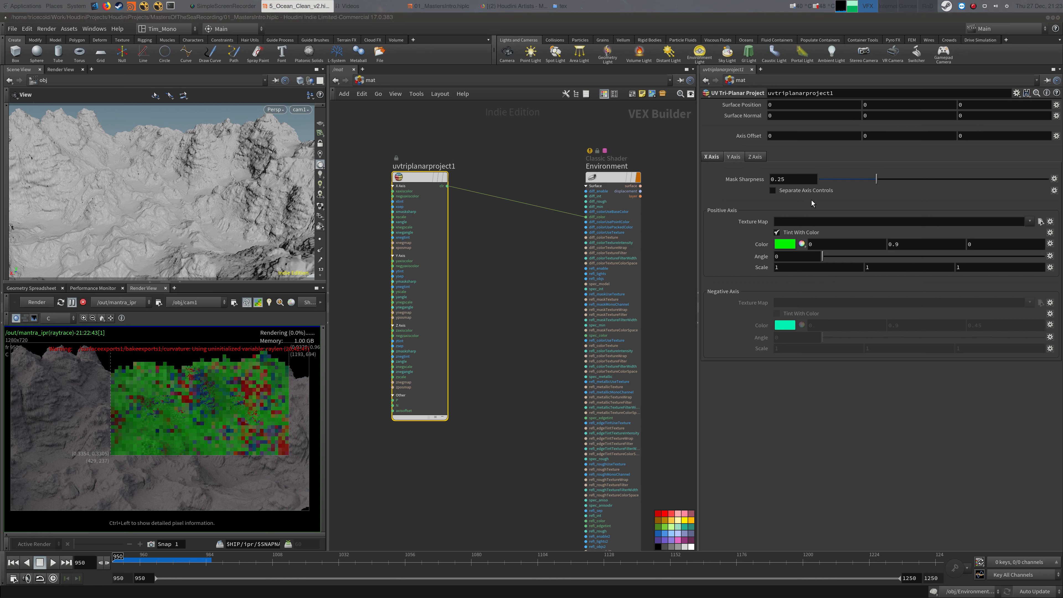
pyautogui.moveTo(850, 179); pyautogui.dragTo(803, 180)
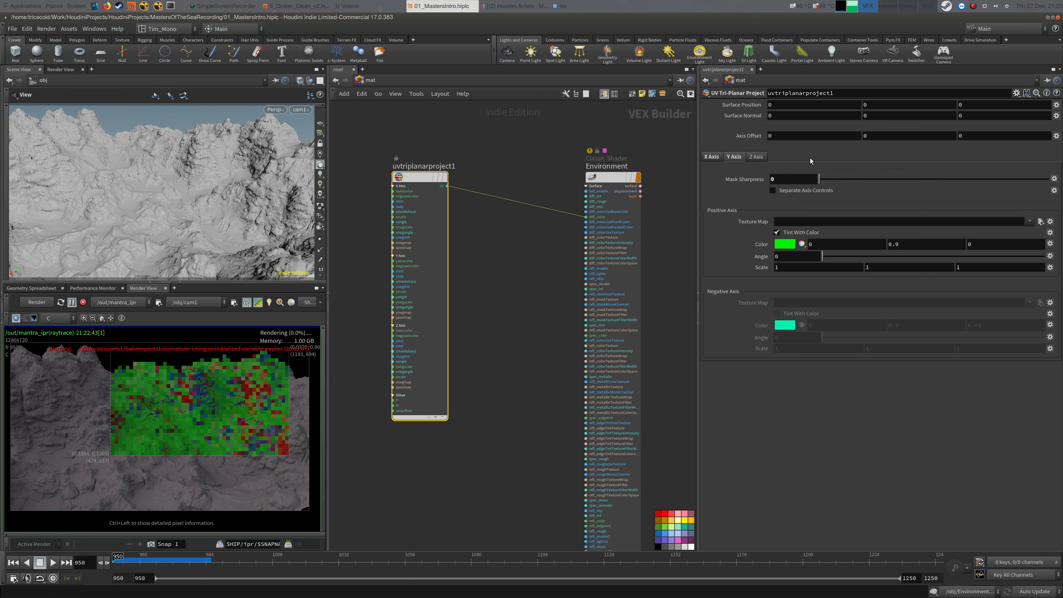
pyautogui.click(756, 157)
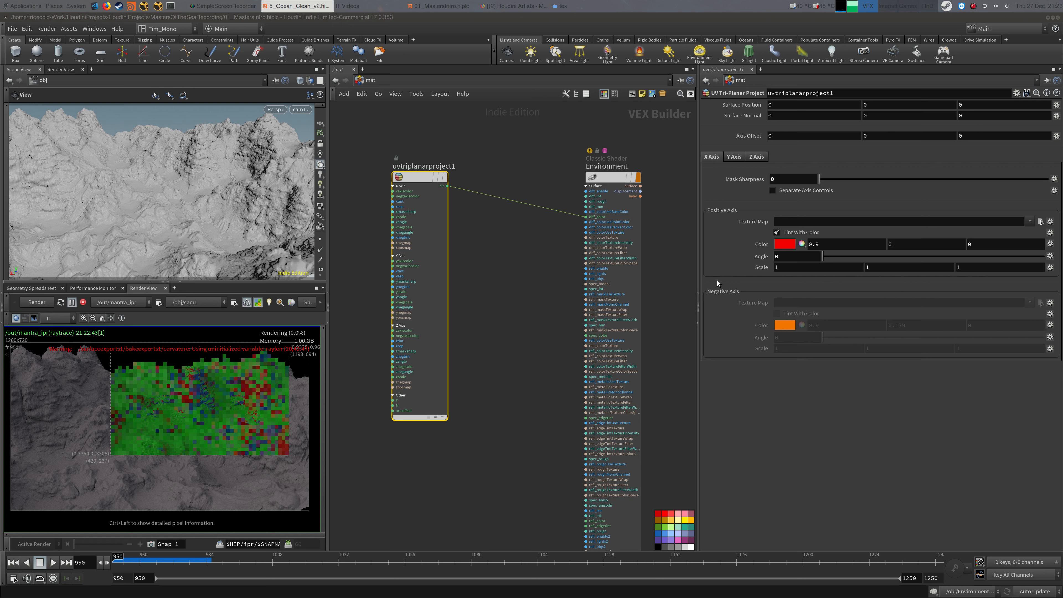
# Load 0004.rat from the project's tex folder as the X axis positive texture map, listing sequence files individually
pyautogui.click(1040, 221)
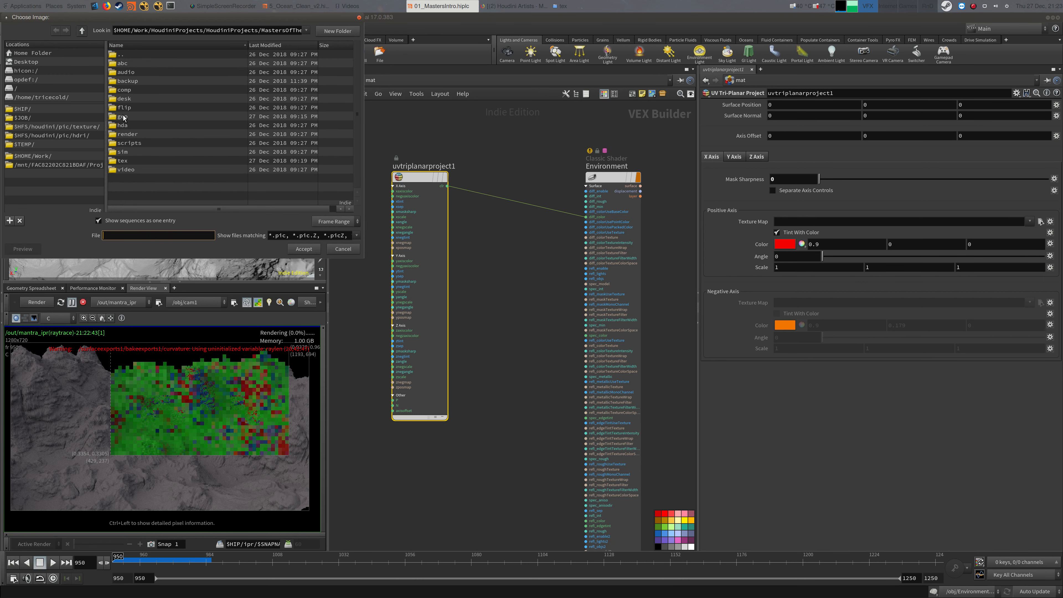
pyautogui.doubleClick(123, 161)
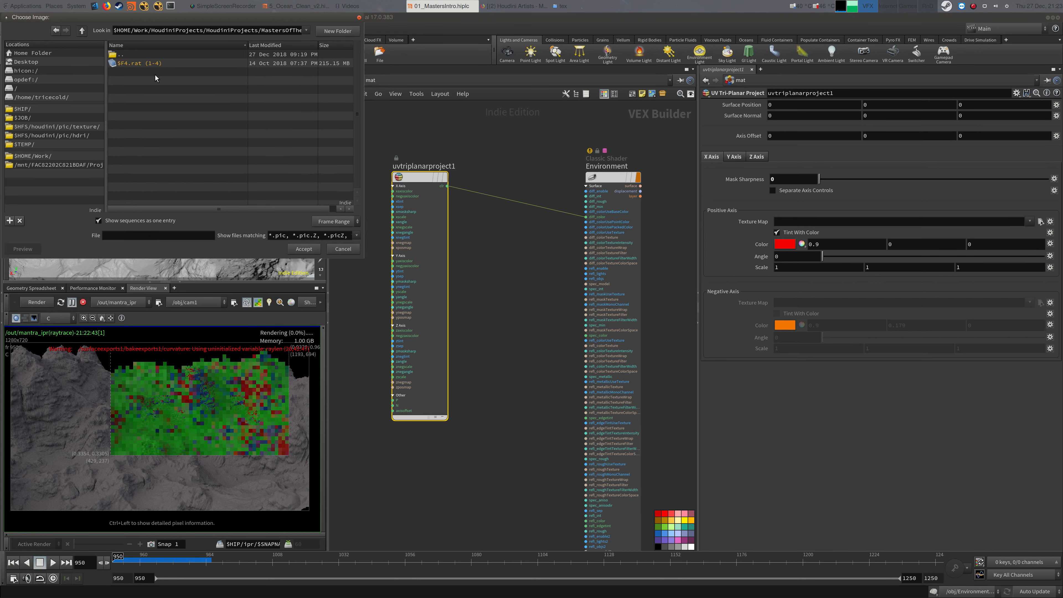
pyautogui.click(99, 220)
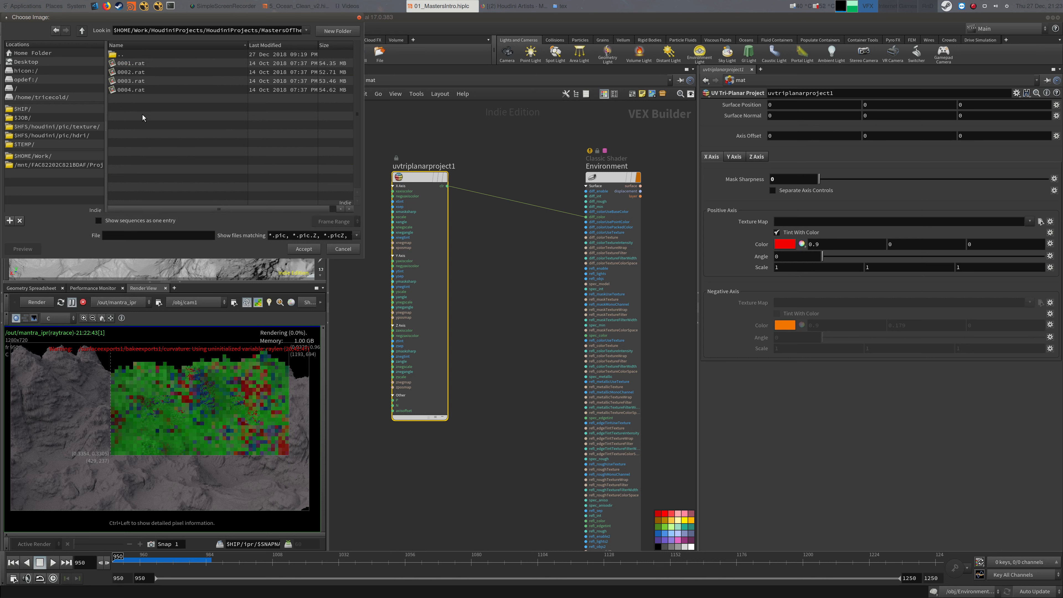
pyautogui.click(152, 91)
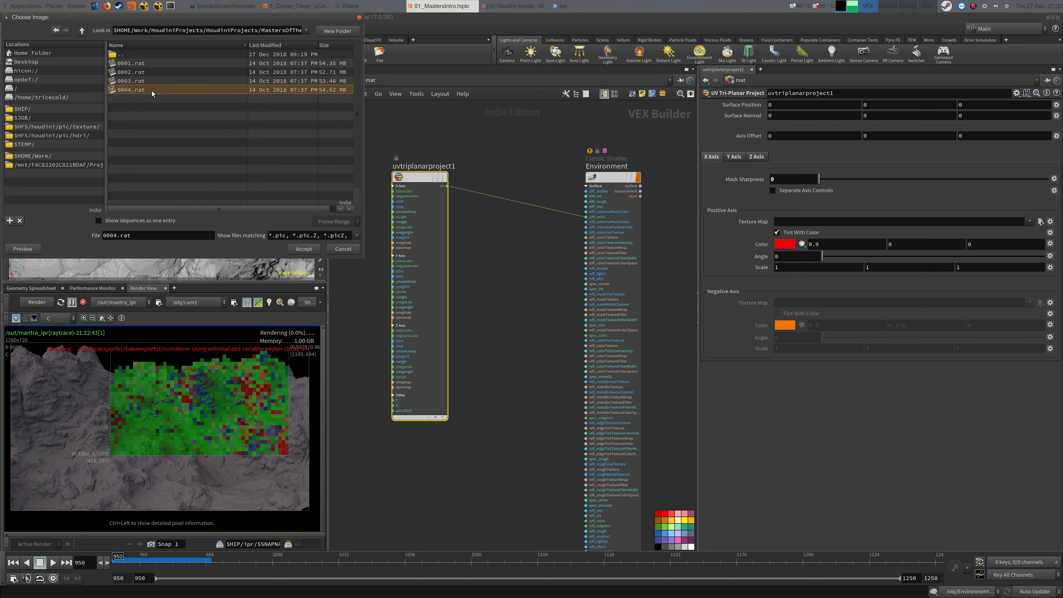
pyautogui.click(305, 250)
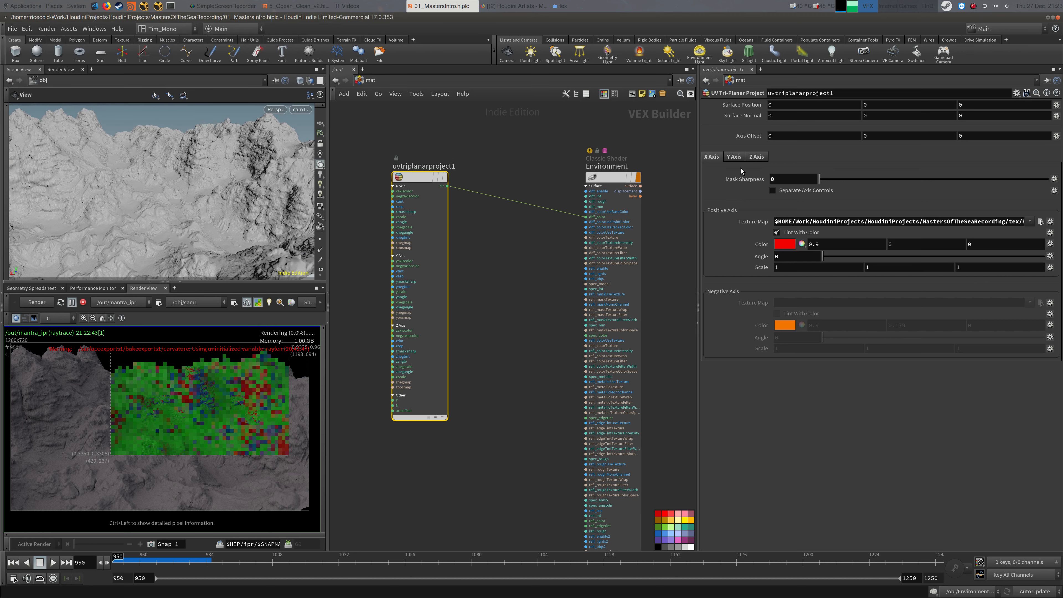
# Turn off Tint With Color for the tri-planar projection's Y axis and load 0001.rat as its positive texture map
pyautogui.click(744, 159)
pyautogui.click(710, 157)
pyautogui.click(734, 158)
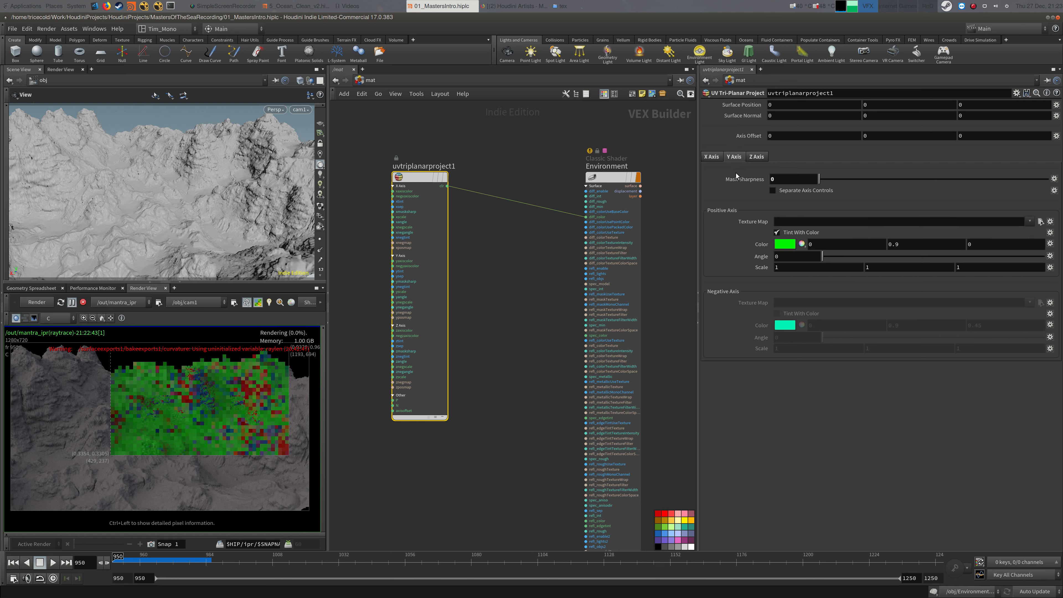
pyautogui.click(788, 234)
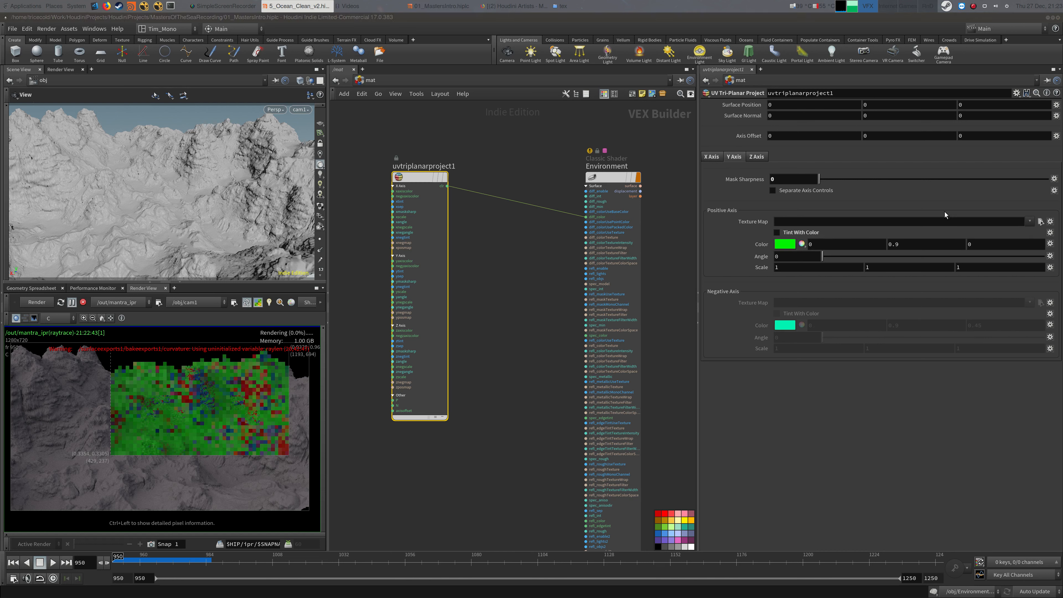
pyautogui.click(1041, 222)
pyautogui.click(165, 63)
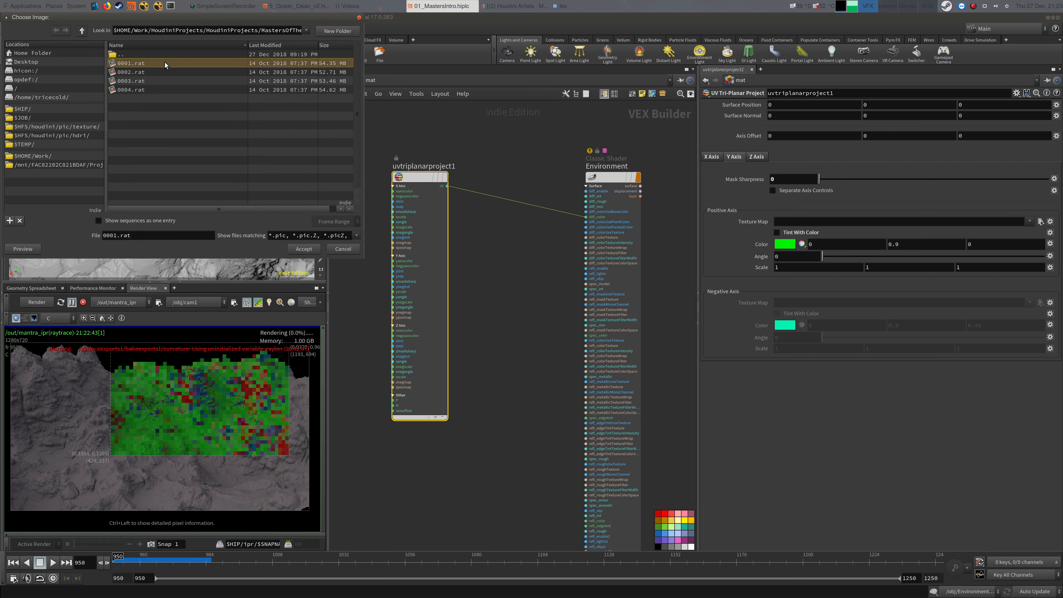
pyautogui.click(304, 248)
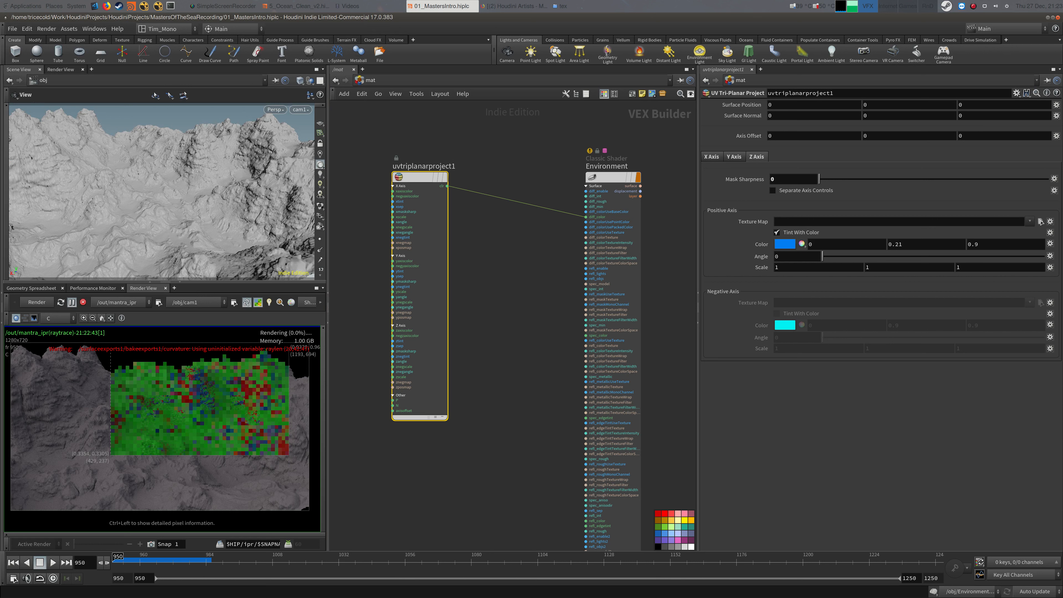
# Load 0004.rat as the positive texture map of the tri-planar projection's Z axis
pyautogui.click(1041, 222)
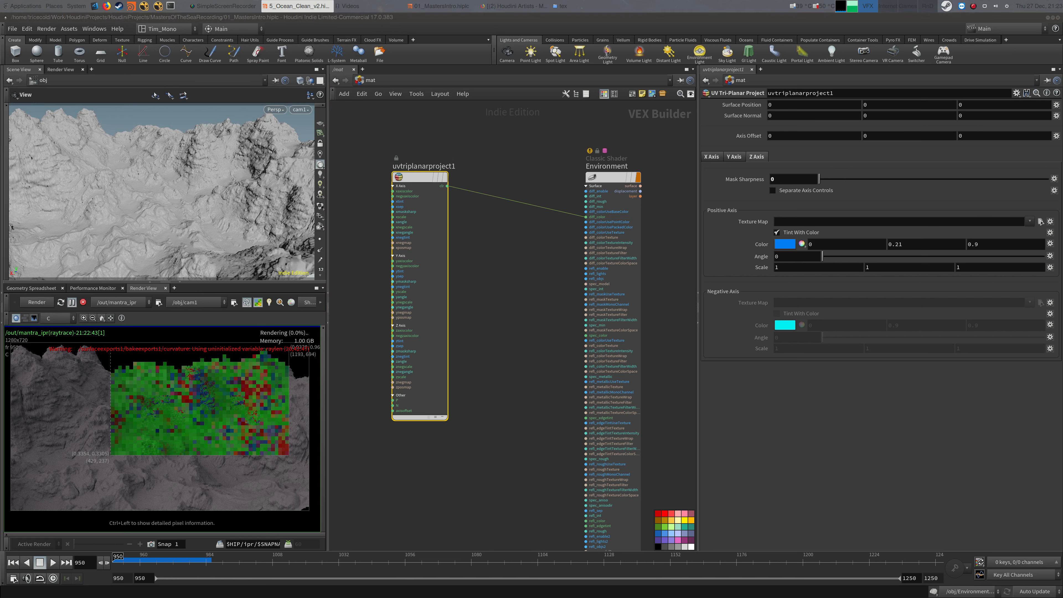
pyautogui.click(1041, 222)
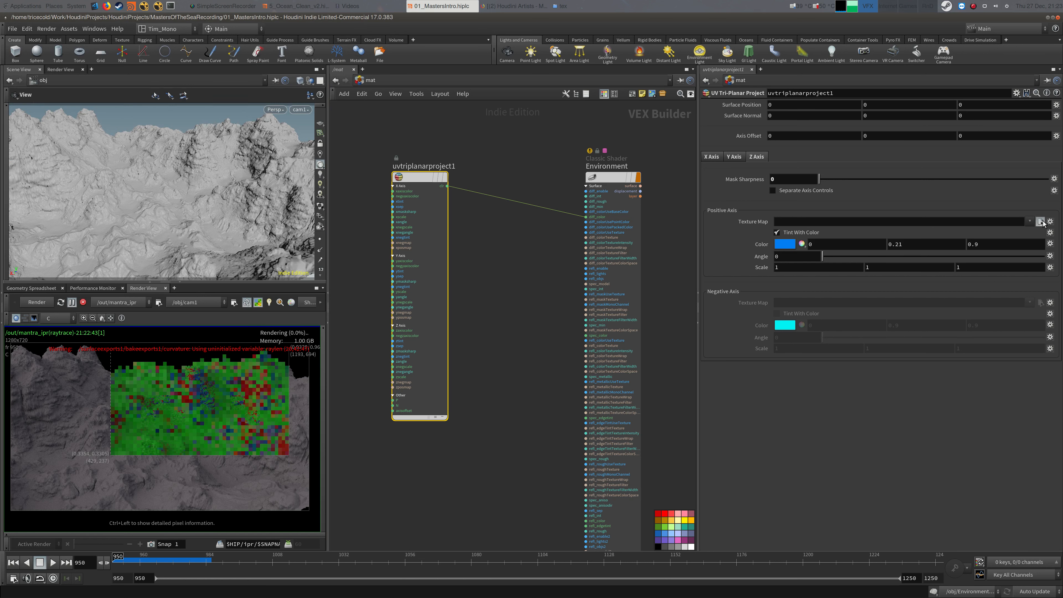
pyautogui.click(133, 90)
pyautogui.click(304, 249)
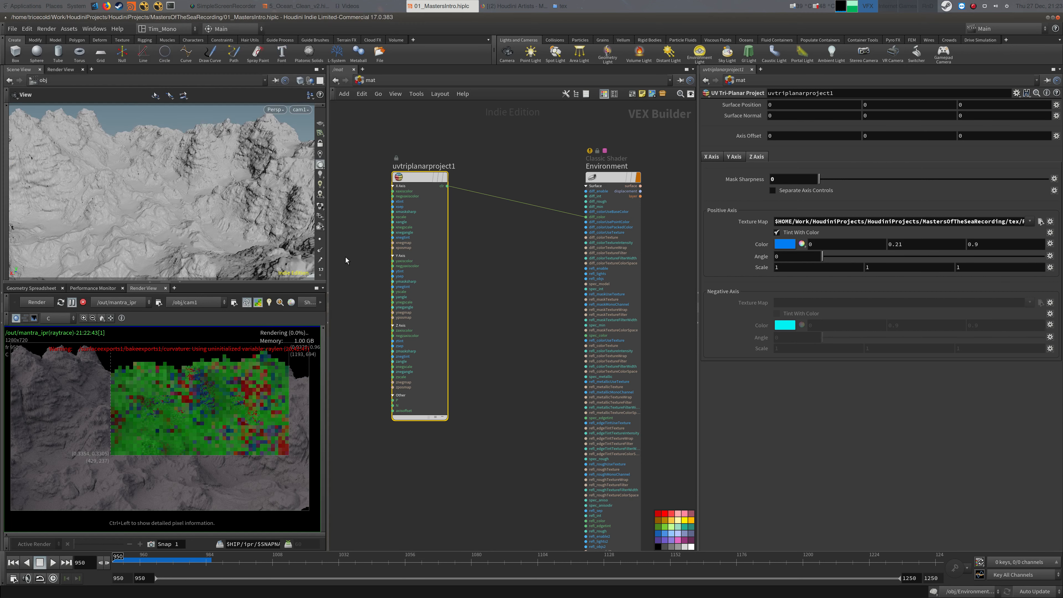
# Turn off Tint With Color for the X axis, resume the preview render and inspect the texture on the mountains
pyautogui.click(733, 160)
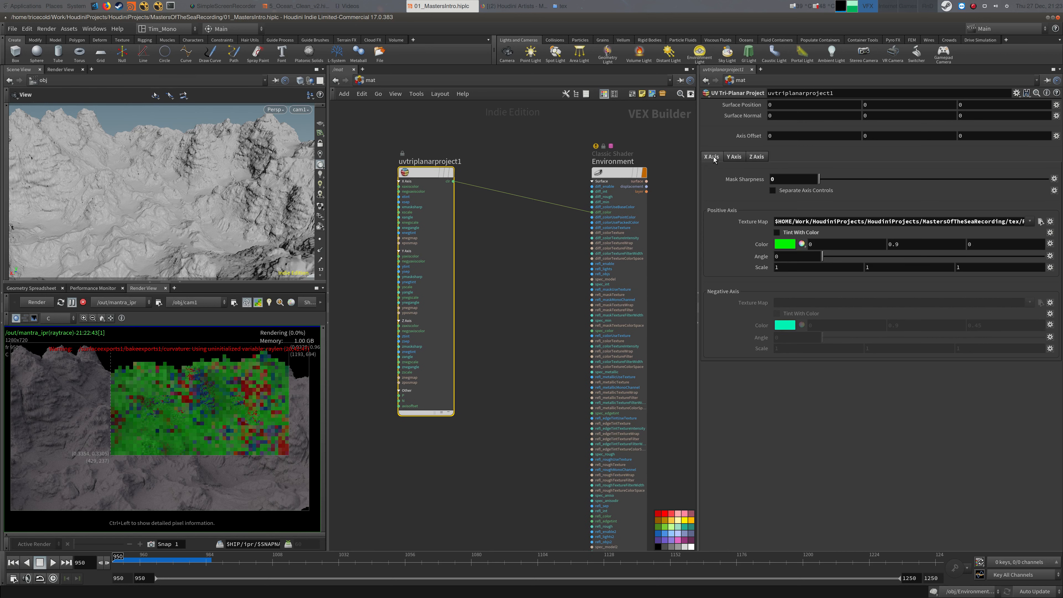
pyautogui.click(712, 158)
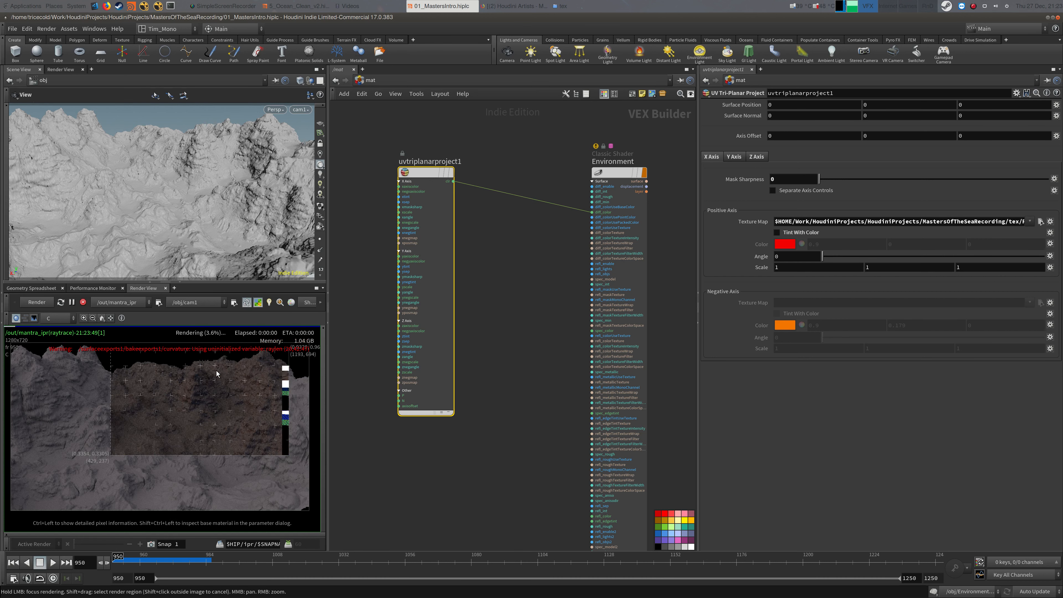
pyautogui.moveTo(221, 373); pyautogui.dragTo(233, 405, button='right')
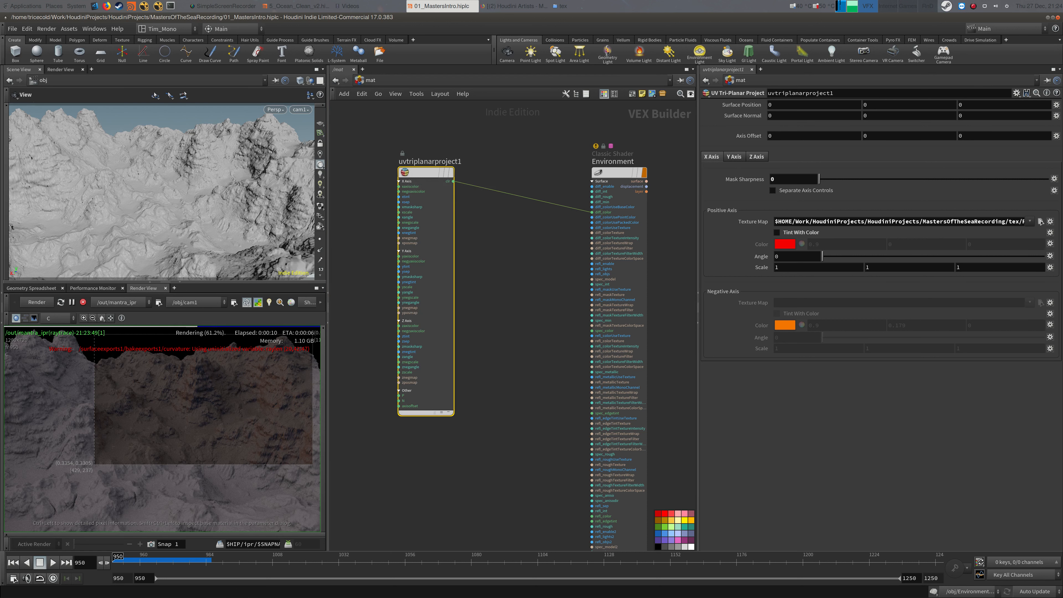
pyautogui.hotkey('alt', 'Tab')
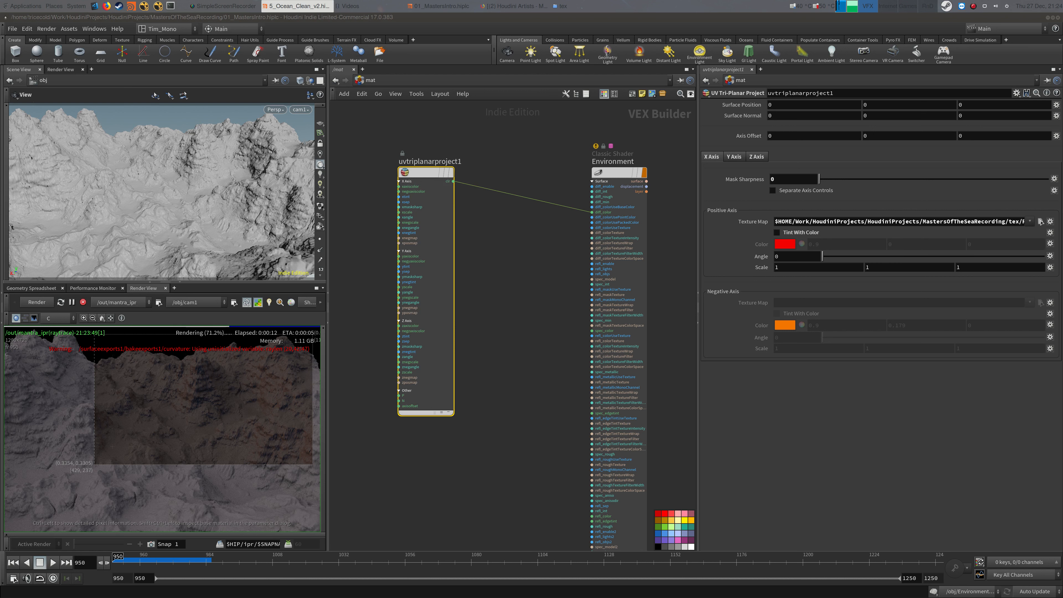
pyautogui.click(284, 423)
pyautogui.scroll(3, 283, 423)
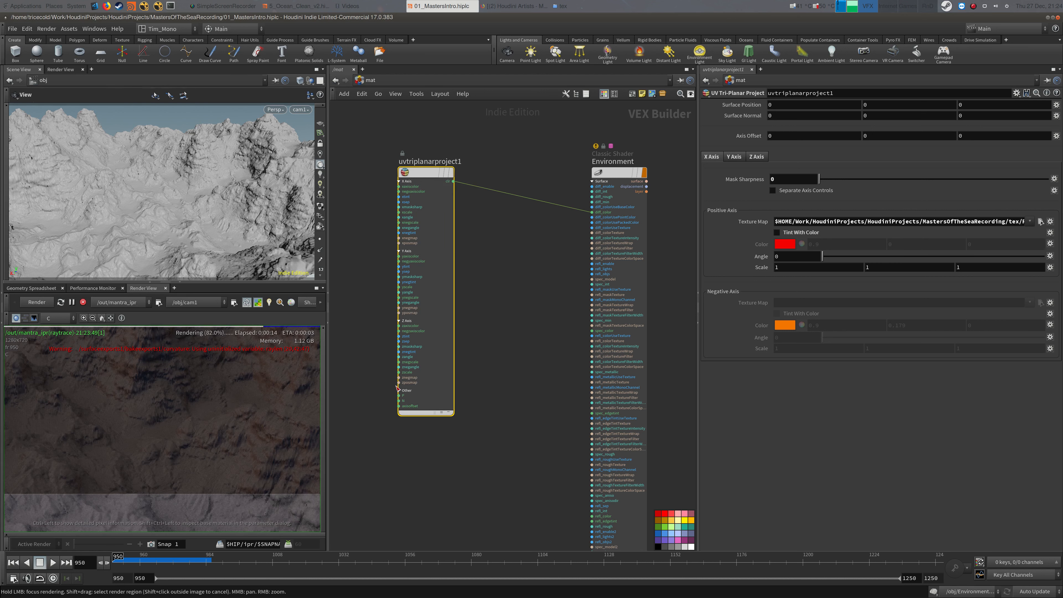
pyautogui.scroll(3, 209, 422)
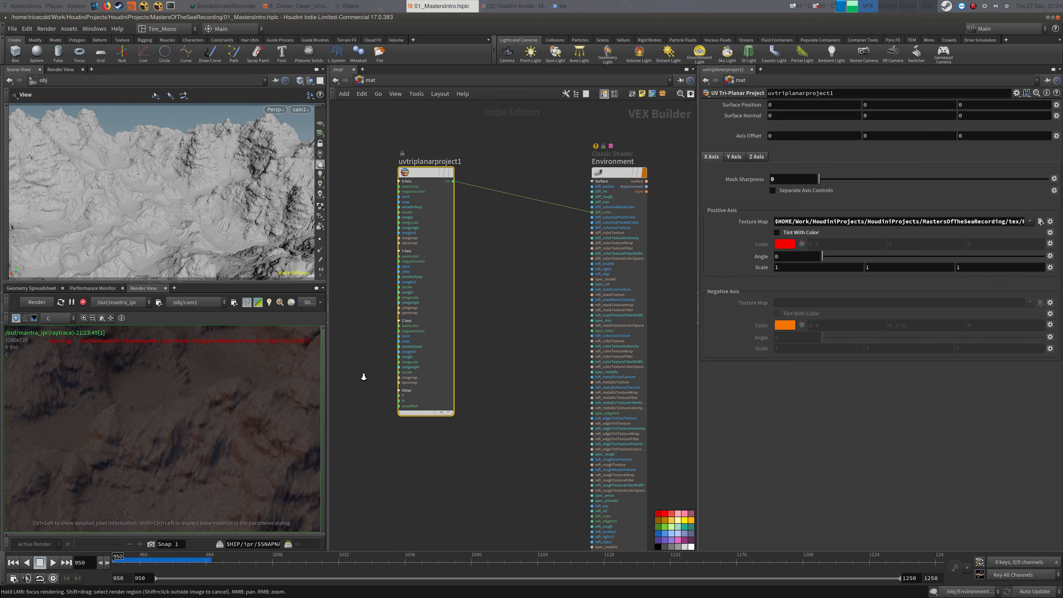
pyautogui.scroll(-6, 230, 415)
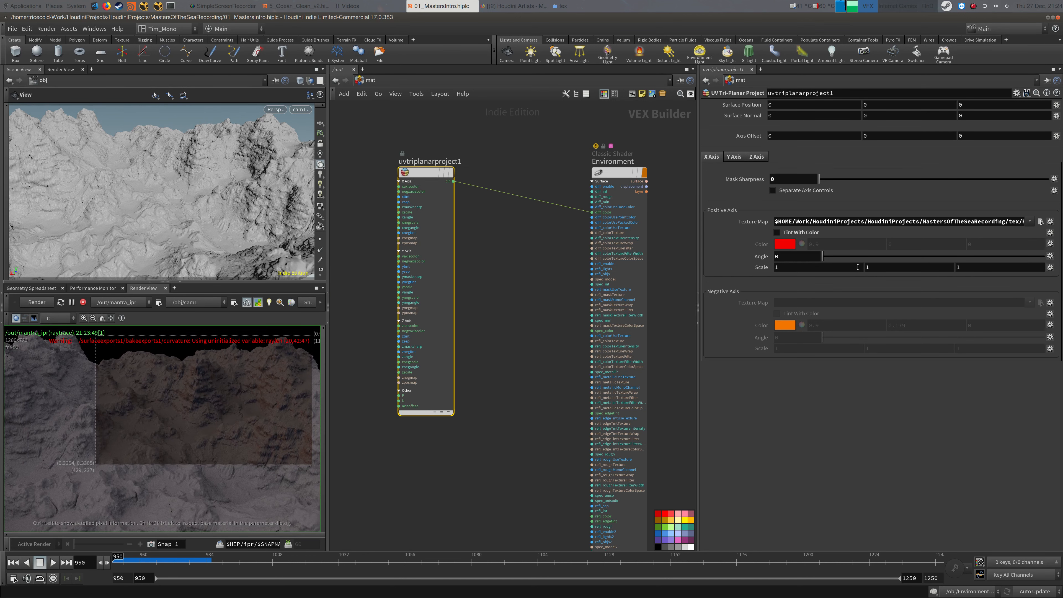
# Set the first scale value of the X axis positive texture to 0.01
pyautogui.press('BackSpace')
pyautogui.write('0.01')
pyautogui.press('Tab')
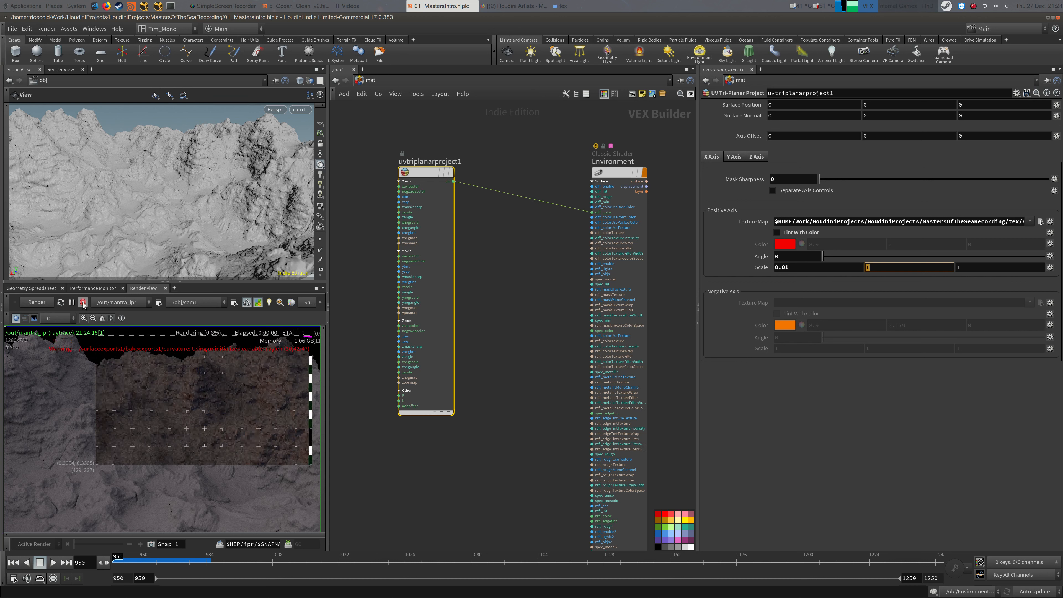
# Pause the preview render and set all three scale values of the X axis positive texture to 0.04
pyautogui.click(72, 302)
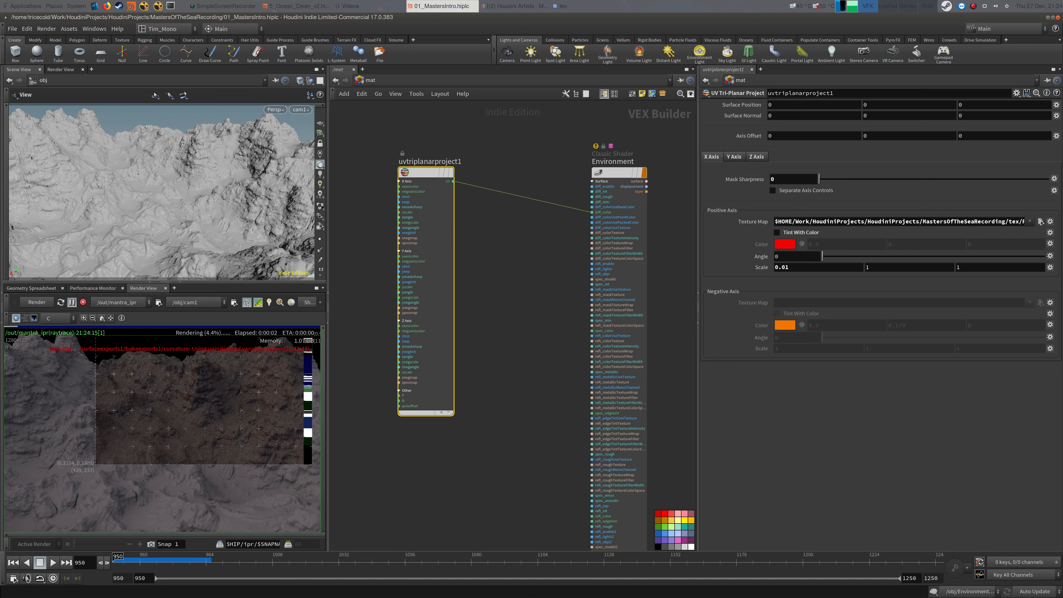
pyautogui.moveTo(790, 267); pyautogui.dragTo(656, 238)
pyautogui.write('0.04')
pyautogui.press('Tab')
pyautogui.write('0.')
pyautogui.press('Tab')
pyautogui.write('0.04')
pyautogui.press('Tab')
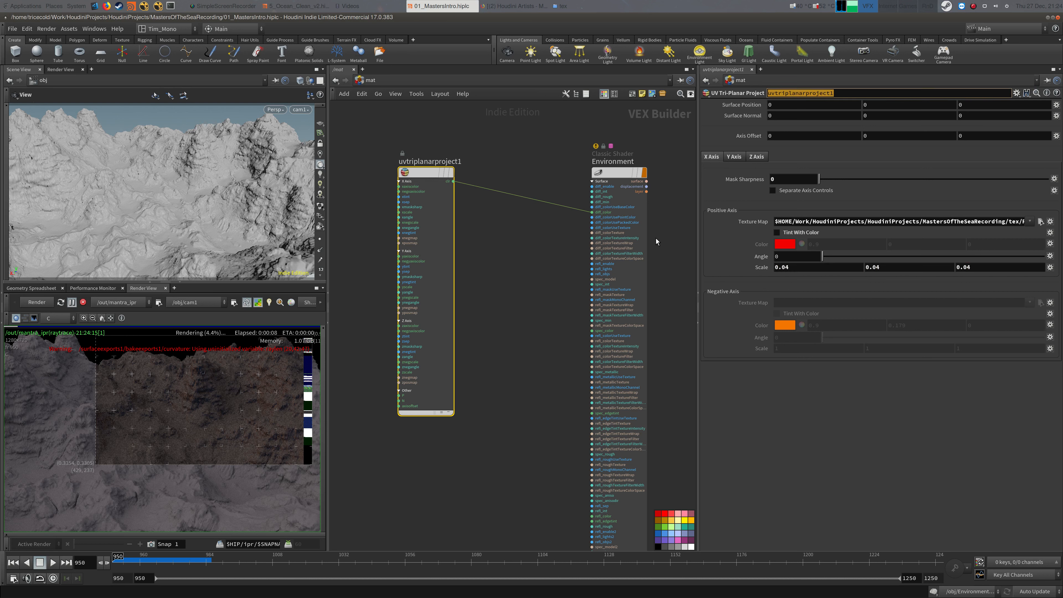
# Set all three scale values of the Y axis positive texture to 0.02
pyautogui.click(736, 156)
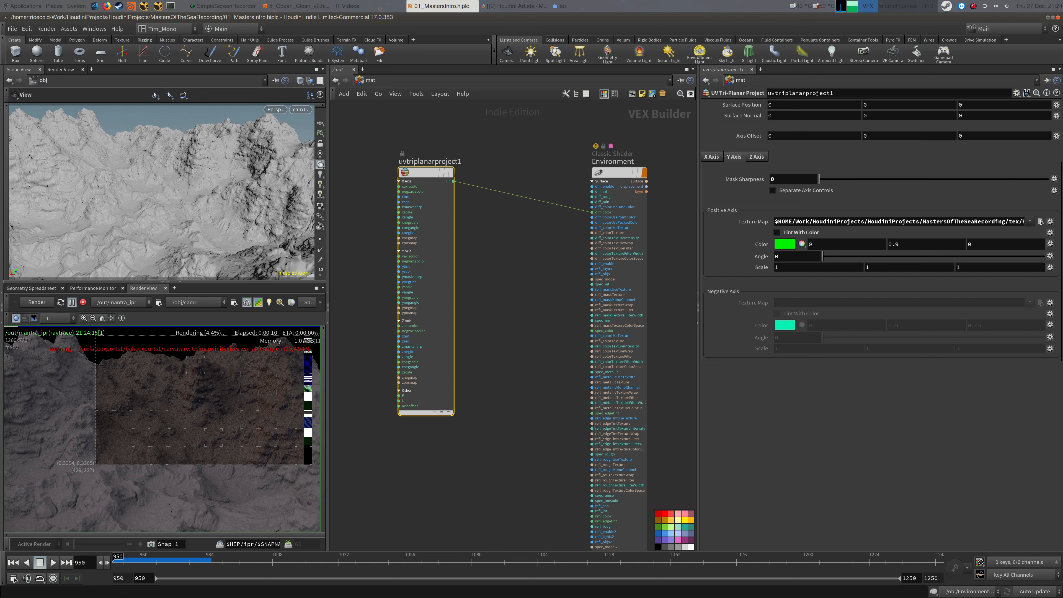
pyautogui.hotkey('alt', 'Tab')
pyautogui.doubleClick(812, 269)
pyautogui.write('0.02')
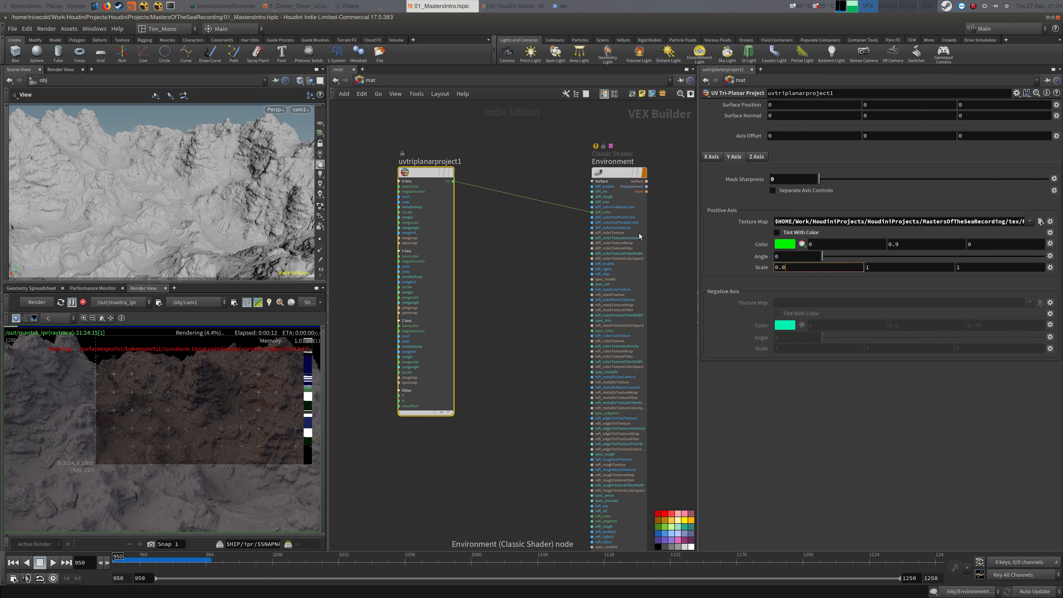
pyautogui.press('Tab')
pyautogui.write('0.02')
pyautogui.press('Tab')
pyautogui.write('0.02')
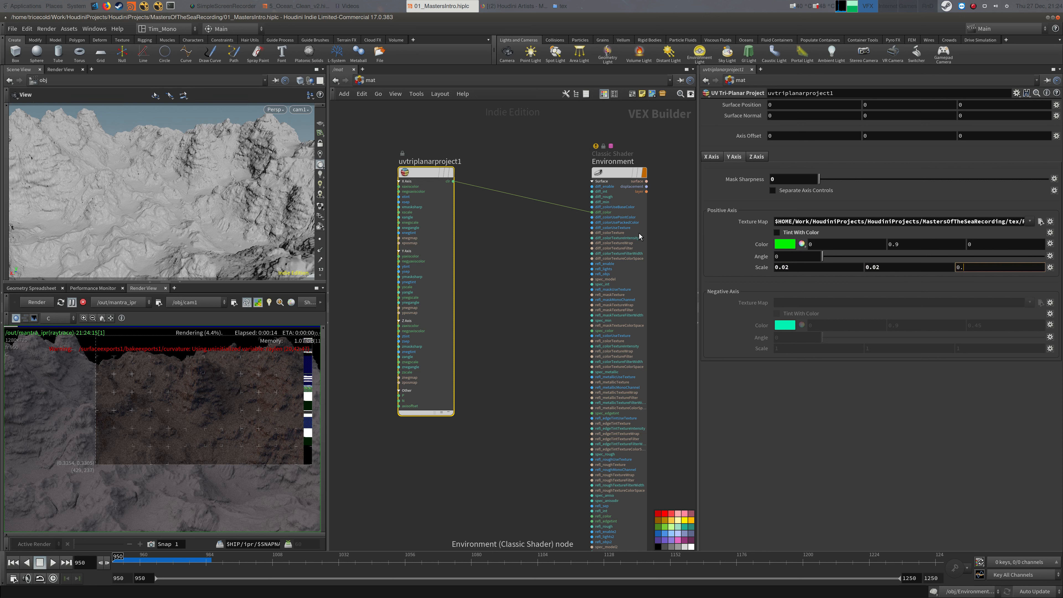
pyautogui.press('Tab')
# Set all three scale values of the Z axis positive texture to 0.04
pyautogui.click(757, 157)
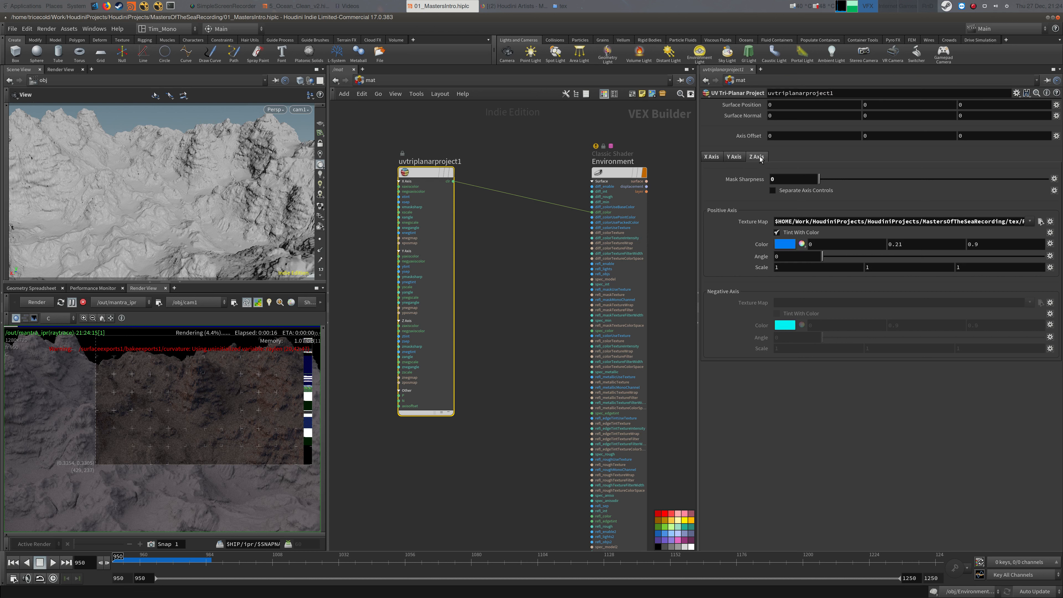
pyautogui.hotkey('alt', 'Tab')
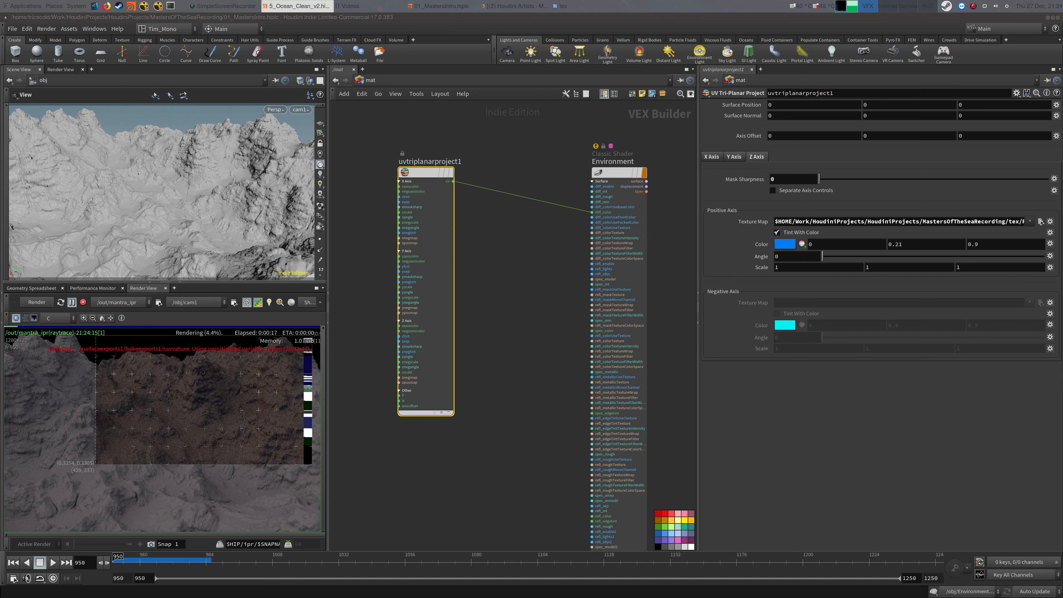
pyautogui.click(817, 272)
pyautogui.click(711, 157)
pyautogui.click(756, 158)
pyautogui.moveTo(787, 268); pyautogui.dragTo(760, 269)
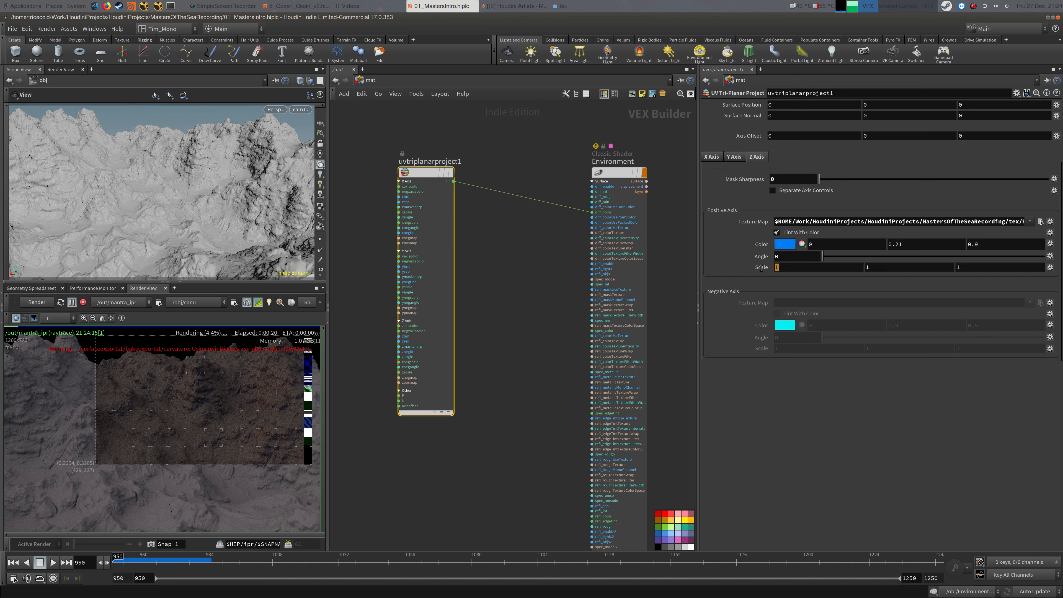
pyautogui.write('0.04')
pyautogui.press('Tab')
pyautogui.write('0.04')
pyautogui.press('Tab')
pyautogui.write('0.04')
pyautogui.press('Tab')
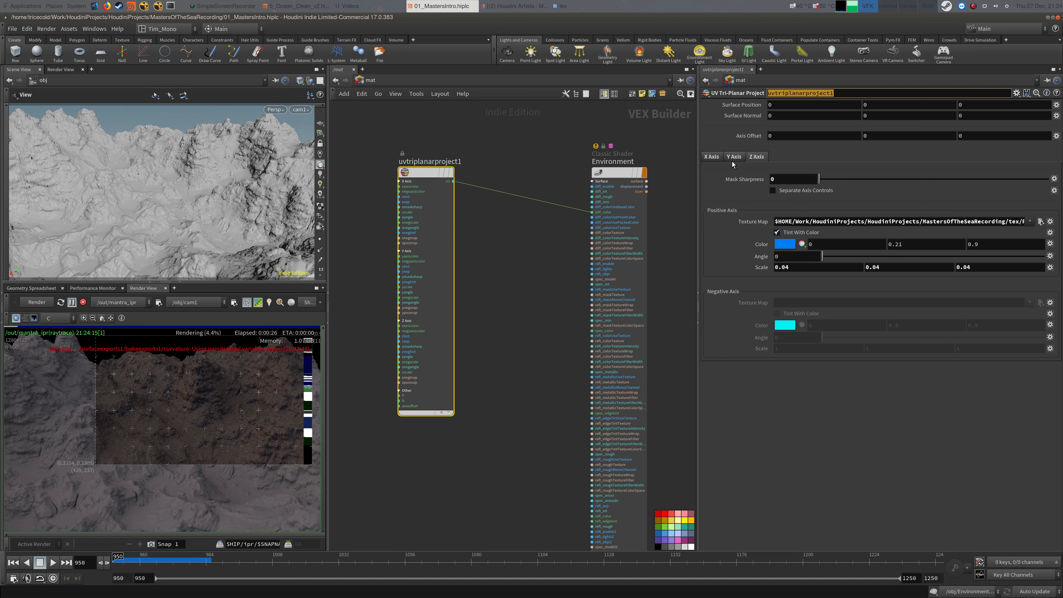
# Resume the preview render and examine the texture scale on the terrain along with the Environment shader's diffuse settings
pyautogui.click(712, 156)
pyautogui.click(734, 156)
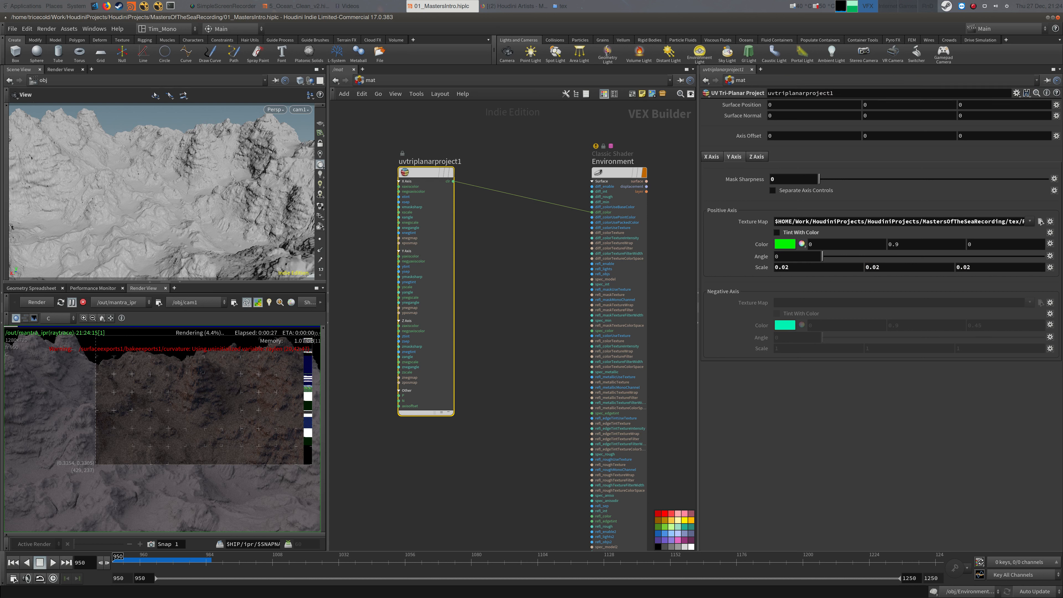
pyautogui.click(72, 304)
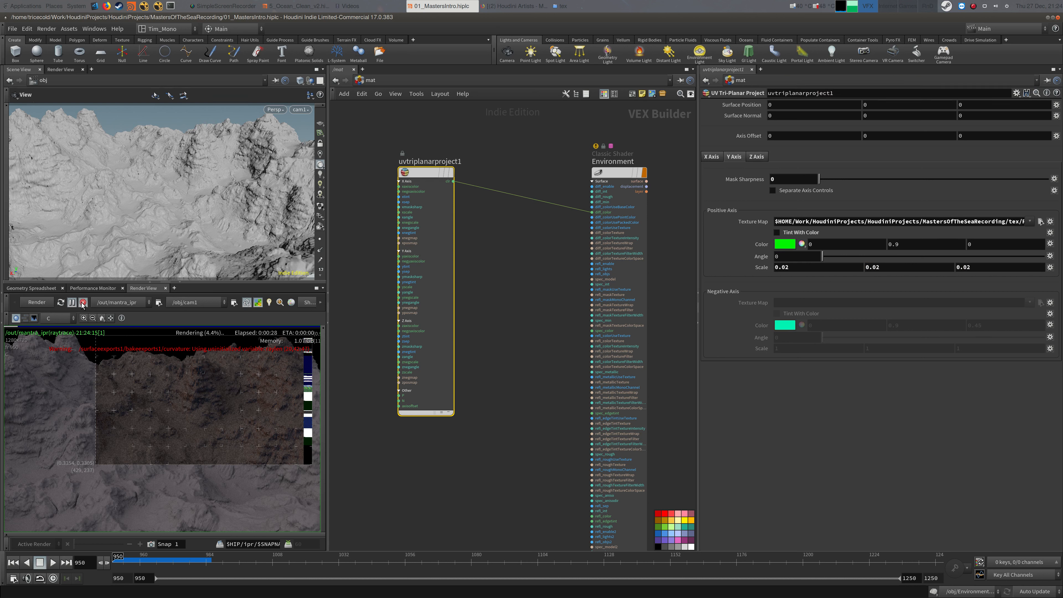
pyautogui.click(619, 172)
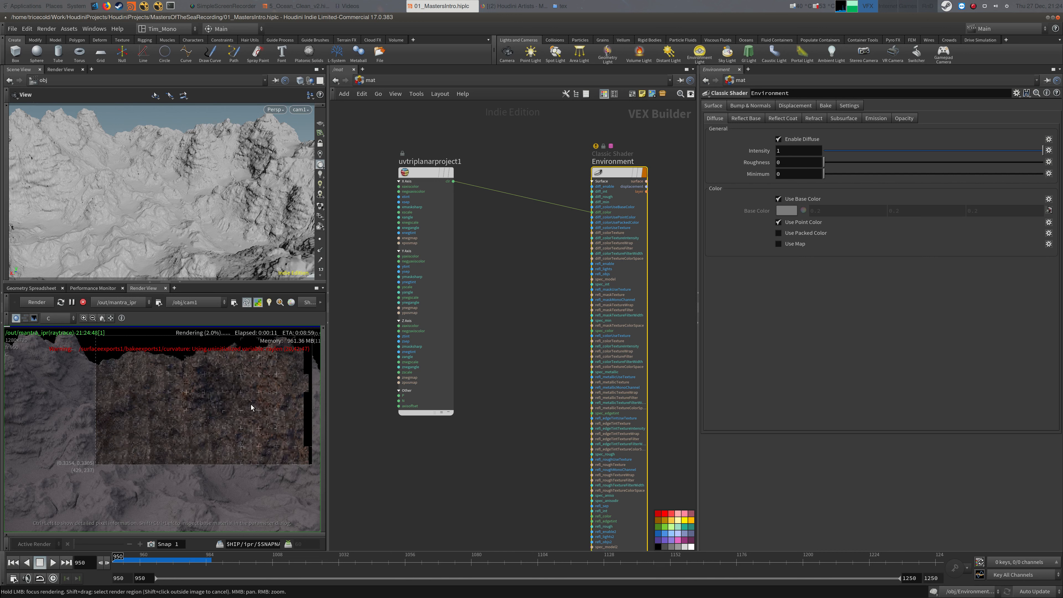
pyautogui.moveTo(217, 407); pyautogui.dragTo(201, 441, button='right')
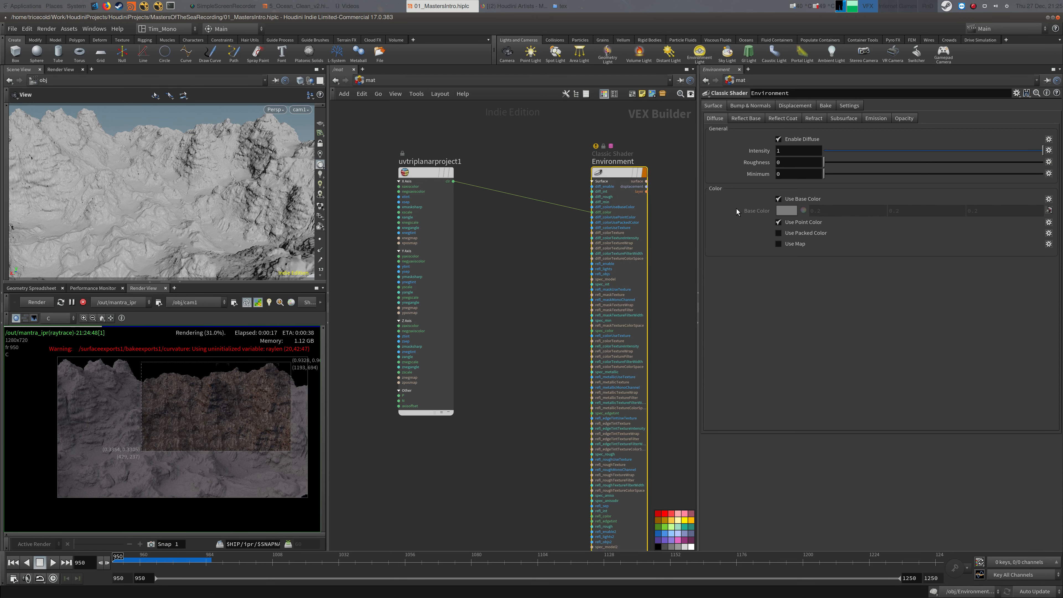
# Stop the preview render and set all three Y axis positive scale values of uvtriplanarproject1 to 0.005
pyautogui.click(427, 172)
pyautogui.scroll(2, 239, 409)
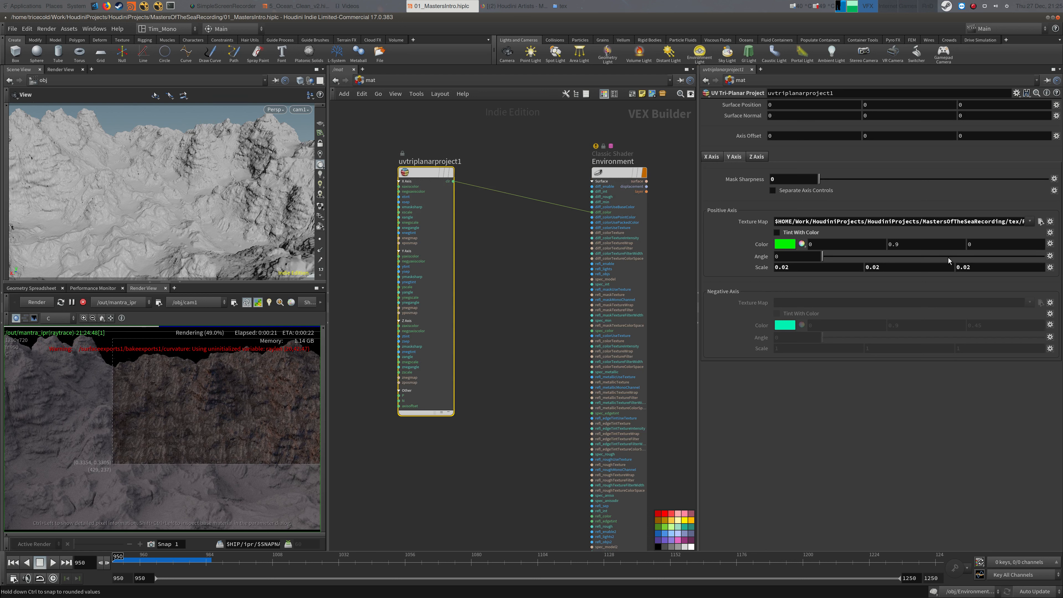
pyautogui.click(83, 302)
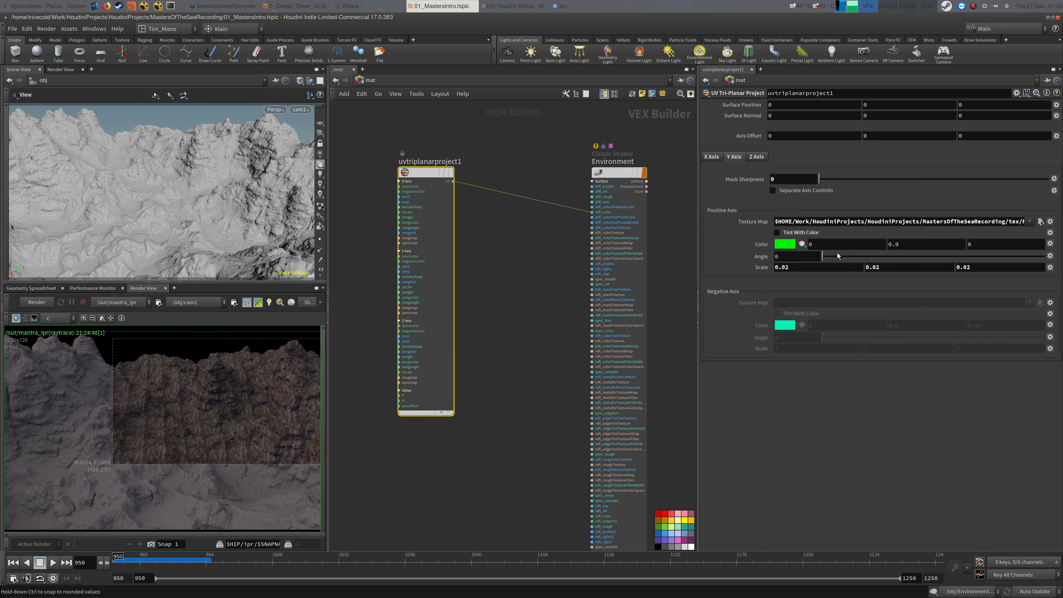
pyautogui.click(786, 267)
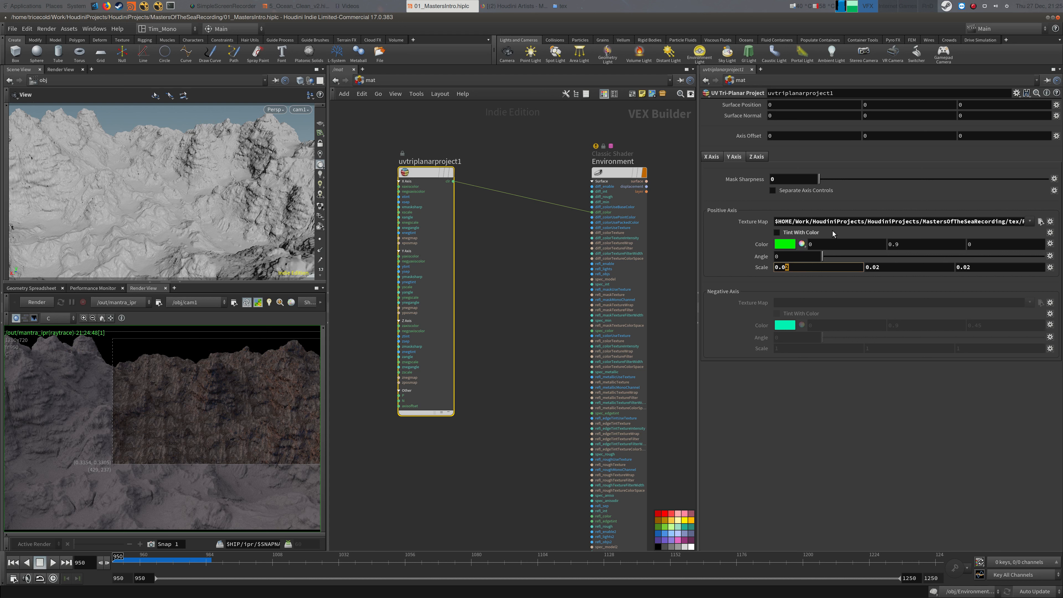
pyautogui.write('05')
pyautogui.press('Tab')
pyautogui.write('0.0')
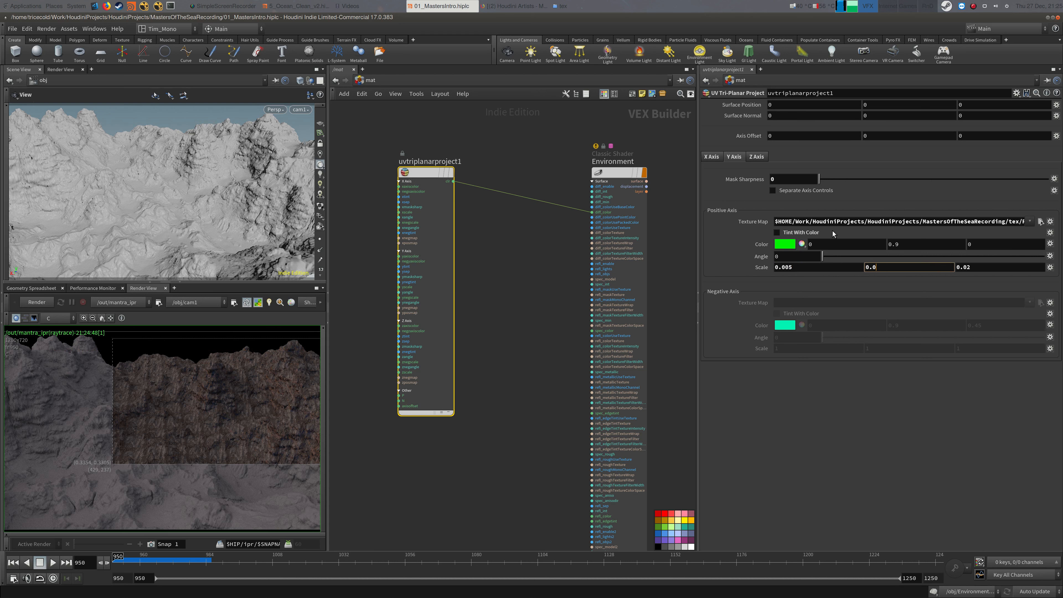
pyautogui.write('05')
pyautogui.press('Tab')
pyautogui.write('0.0')
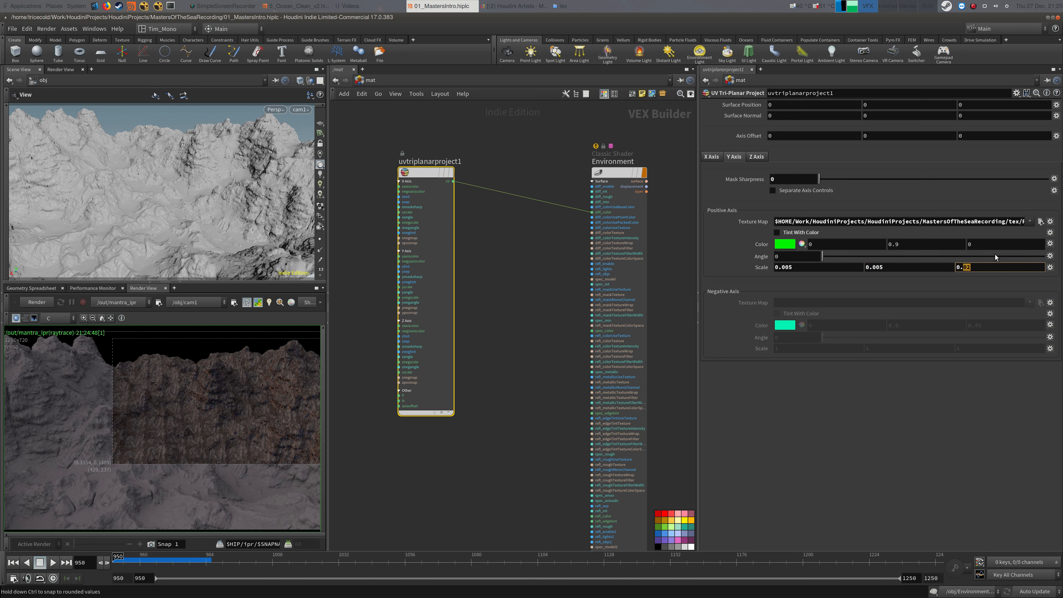
pyautogui.write('05')
pyautogui.press('Return')
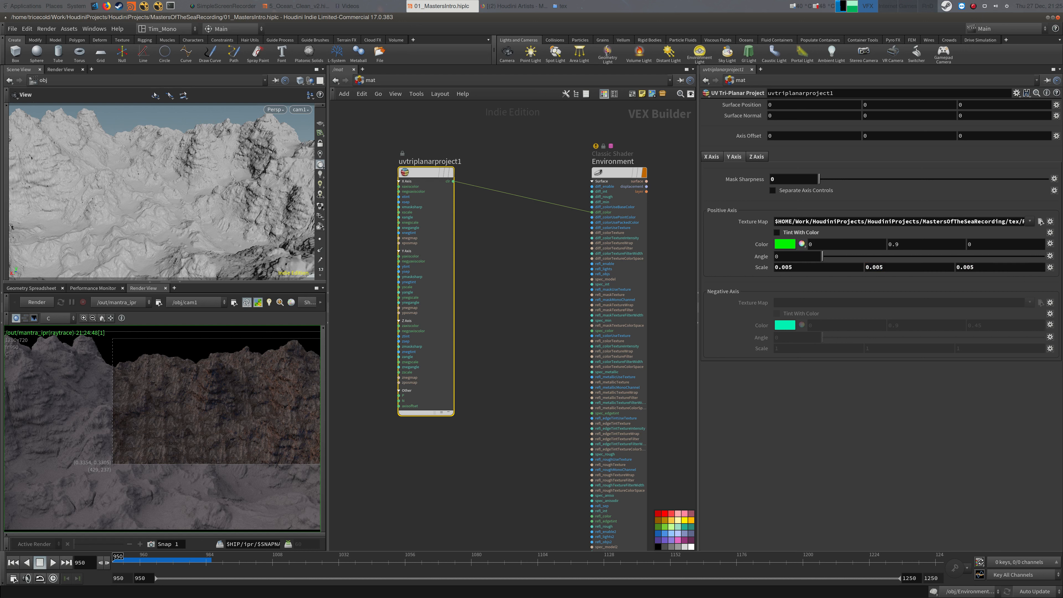
pyautogui.hotkey('alt', 'Tab')
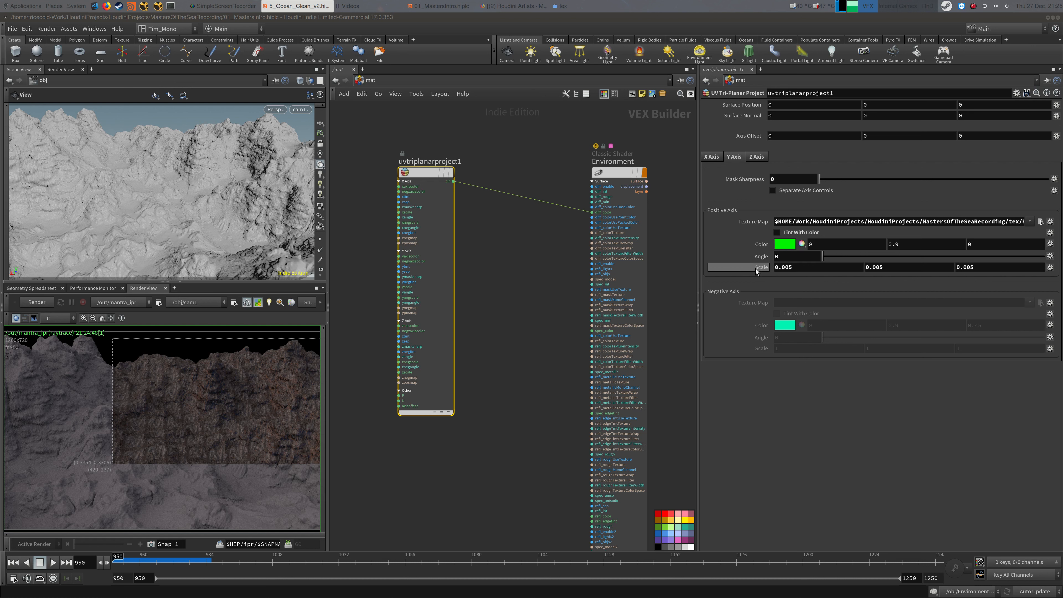
# Set all three scale values of the X axis positive texture to 0.02
pyautogui.click(712, 158)
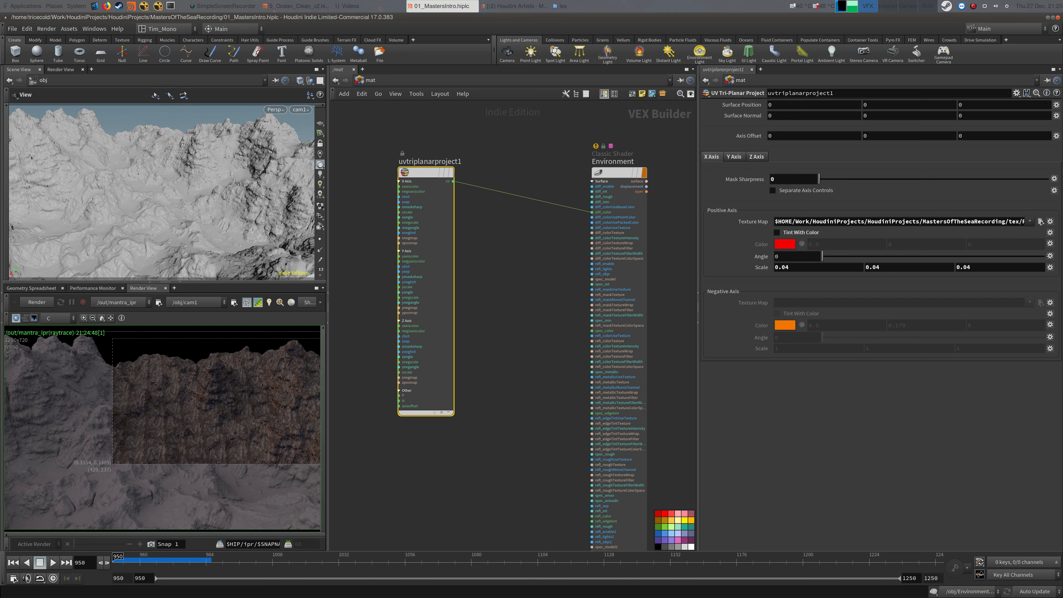
pyautogui.hotkey('alt', 'Tab')
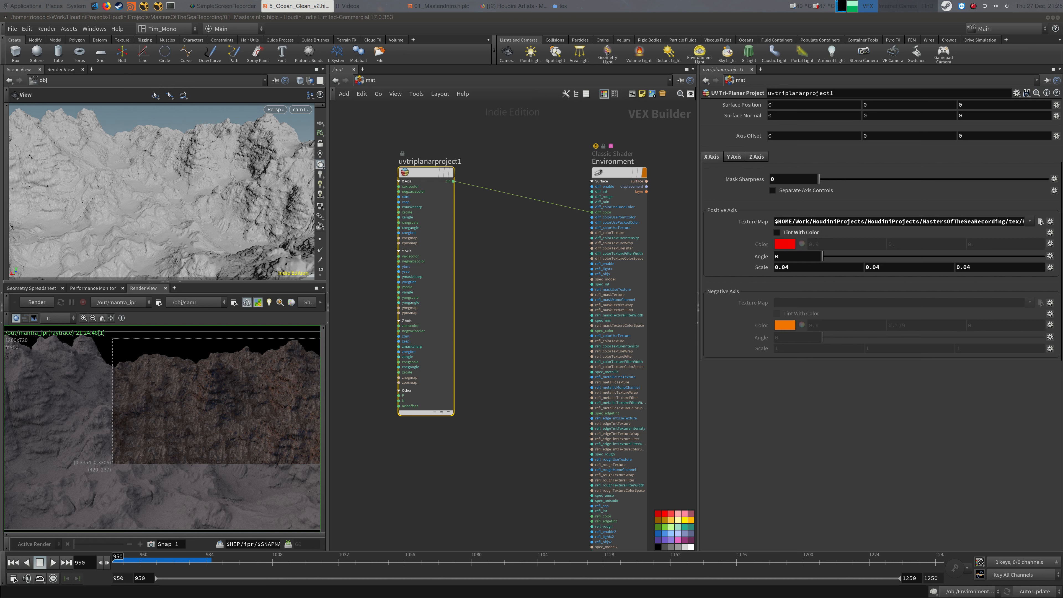
pyautogui.click(787, 269)
pyautogui.press('BackSpace')
pyautogui.write('2')
pyautogui.click(906, 268)
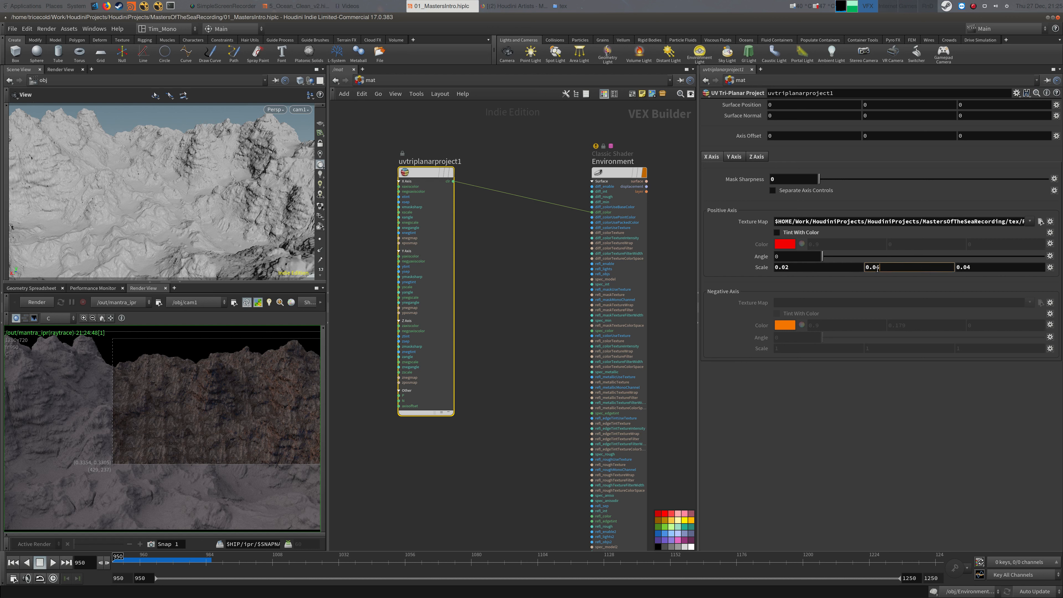
pyautogui.press('BackSpace')
pyautogui.write('2')
pyautogui.click(973, 268)
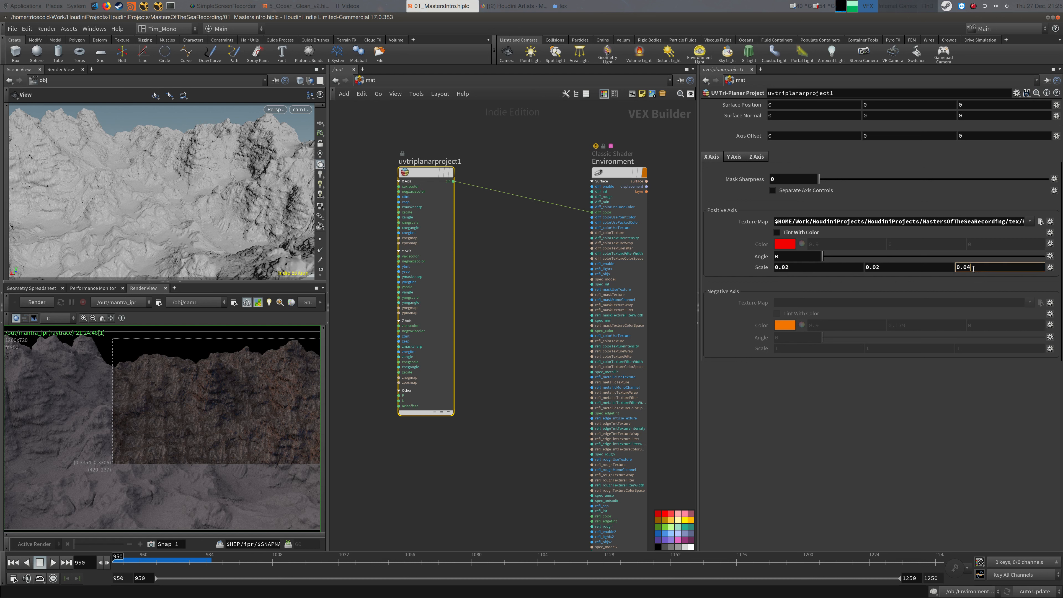
# Copy the X axis positive scale parameter and paste it as relative references into the Z axis positive scale
pyautogui.rightClick(744, 271)
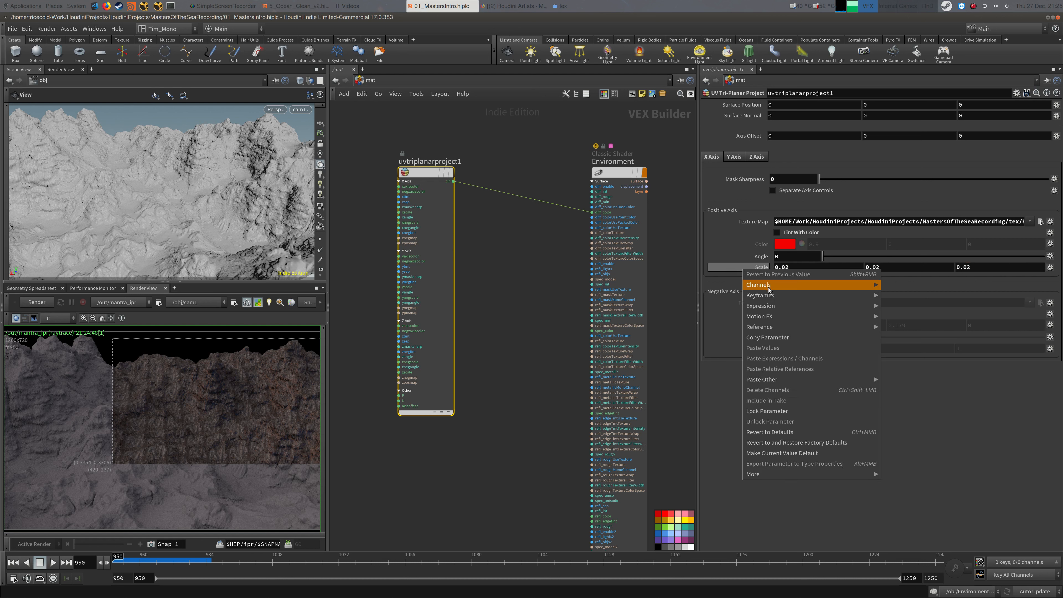
pyautogui.click(773, 342)
pyautogui.click(756, 156)
pyautogui.rightClick(759, 269)
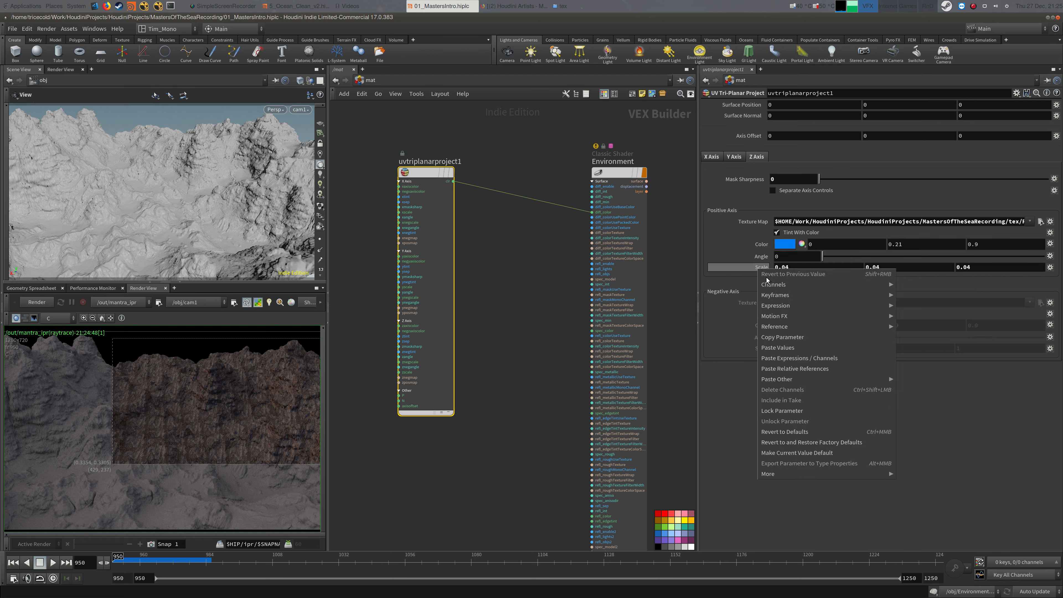
pyautogui.click(794, 369)
pyautogui.click(517, 339)
pyautogui.moveTo(522, 330); pyautogui.dragTo(535, 322, button='middle')
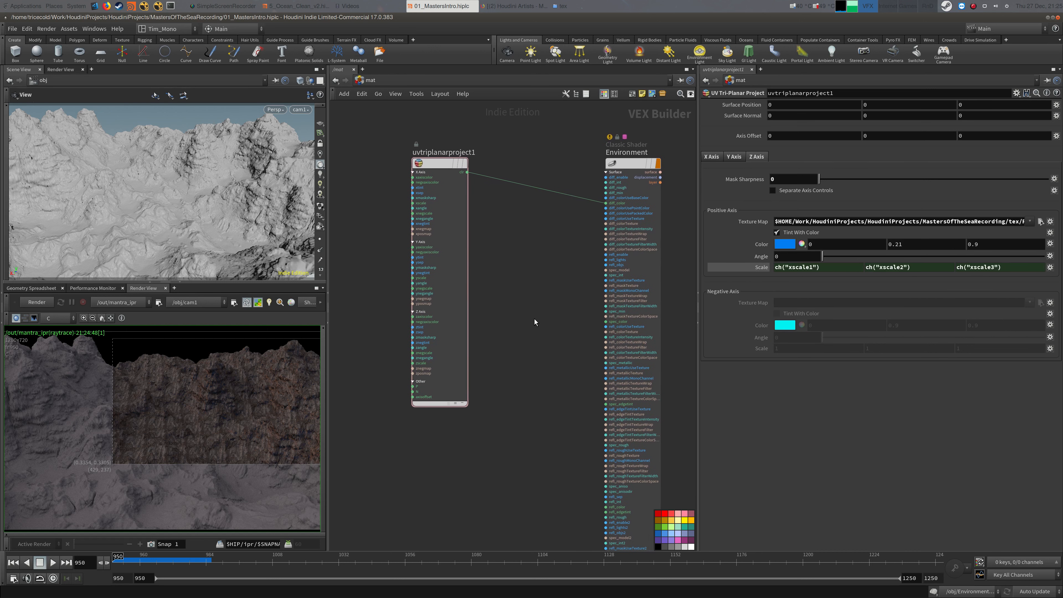
# Render a larger region covering the lower part of the mountain and examine the rock texture scale in it
pyautogui.hotkey('alt', 'Tab')
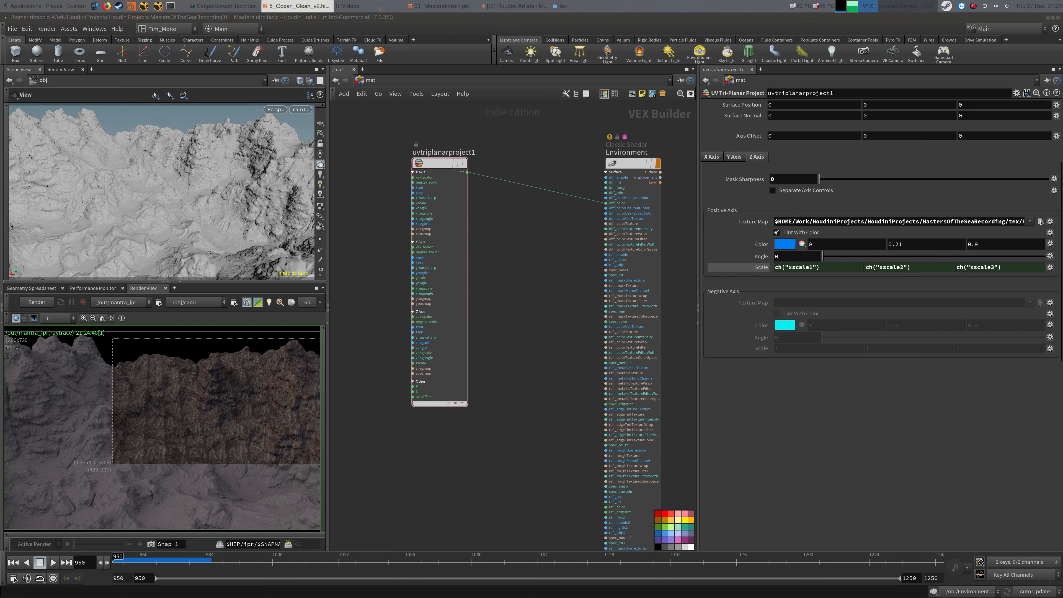
pyautogui.scroll(-2, 203, 397)
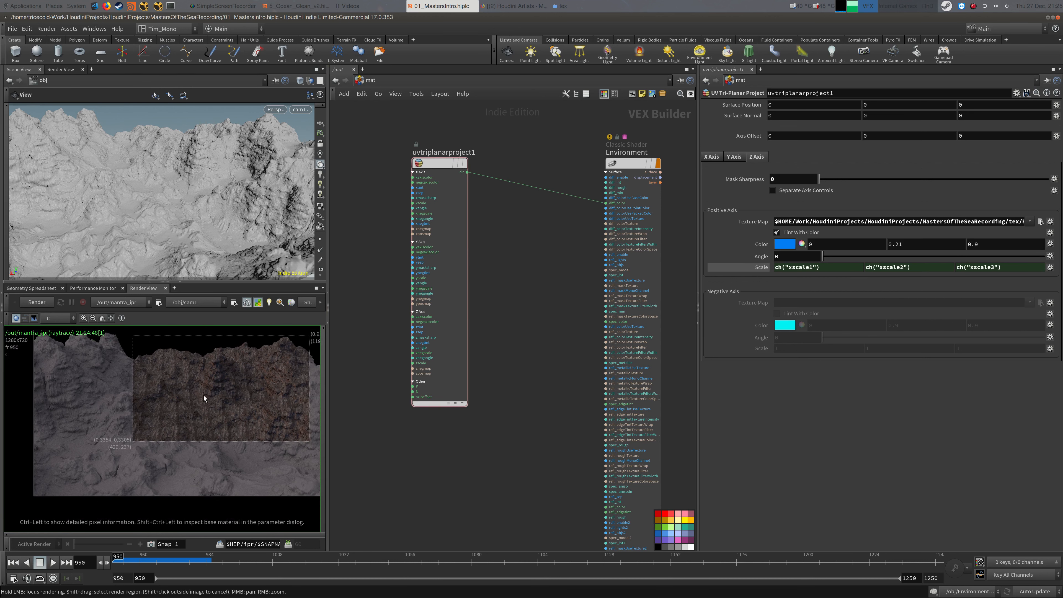
pyautogui.keyDown('shift'); pyautogui.moveTo(98, 374); pyautogui.dragTo(324, 496); pyautogui.keyUp('shift')
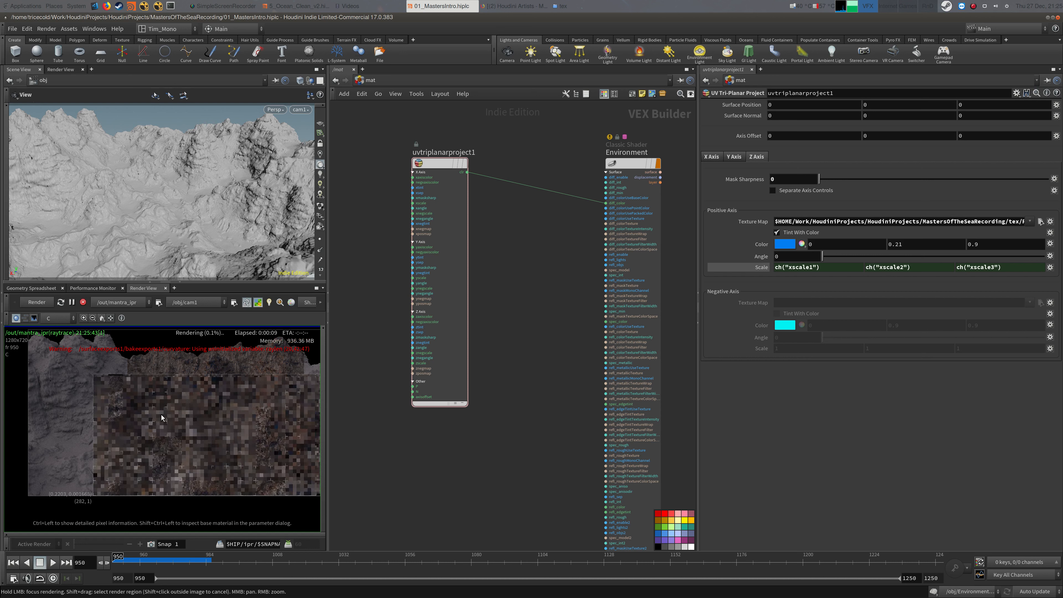
pyautogui.moveTo(239, 423); pyautogui.dragTo(195, 425, button='middle')
pyautogui.moveTo(195, 425)
pyautogui.mouseDown(button='right')
pyautogui.moveTo(300, 389)
pyautogui.moveTo(199, 421)
pyautogui.mouseUp(button='right')
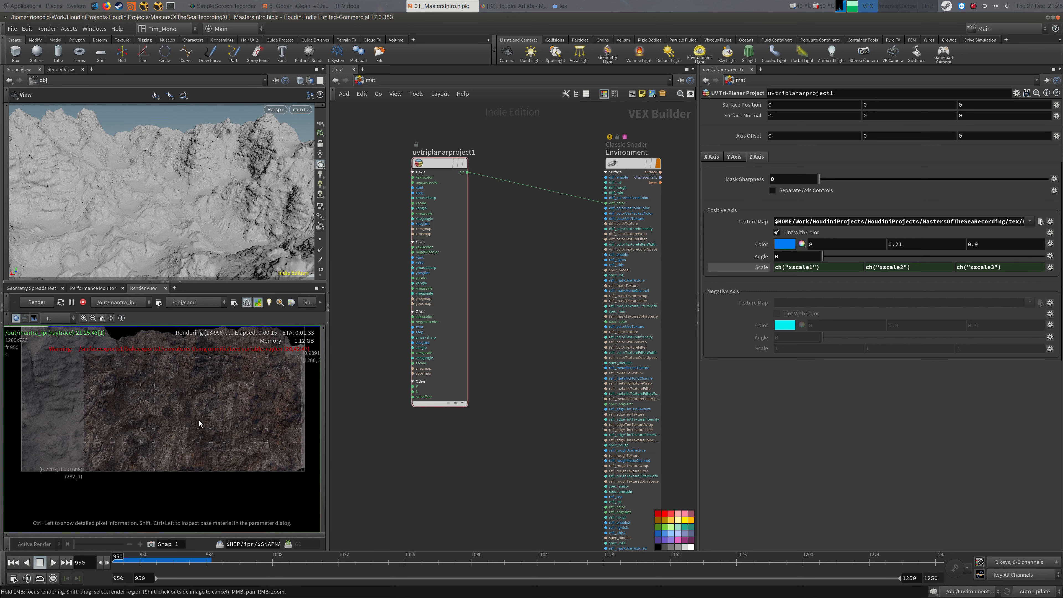
pyautogui.moveTo(199, 424); pyautogui.dragTo(210, 447, button='middle')
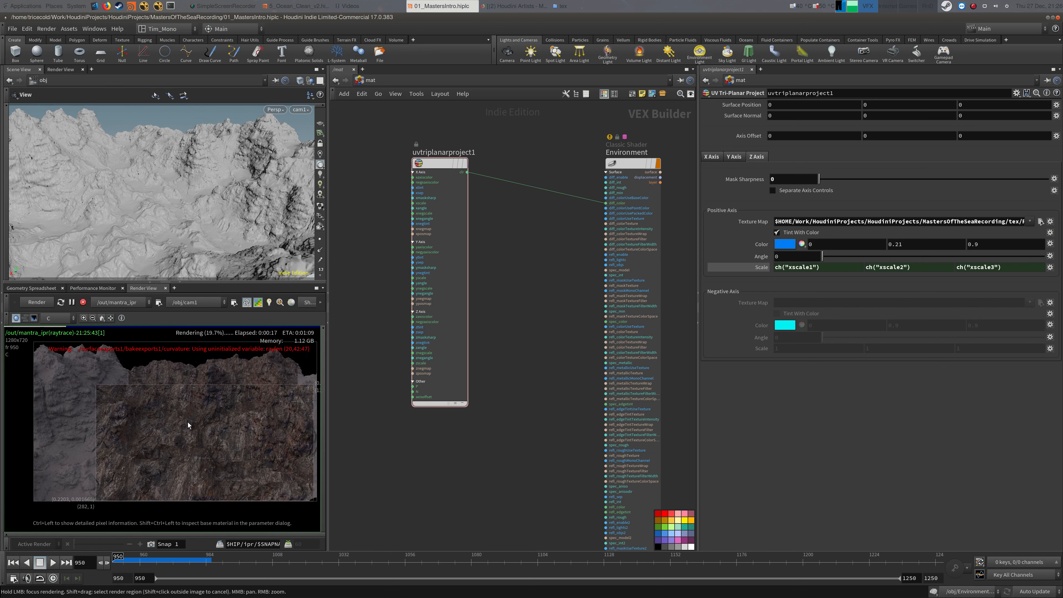
pyautogui.moveTo(542, 317); pyautogui.dragTo(546, 344, button='middle')
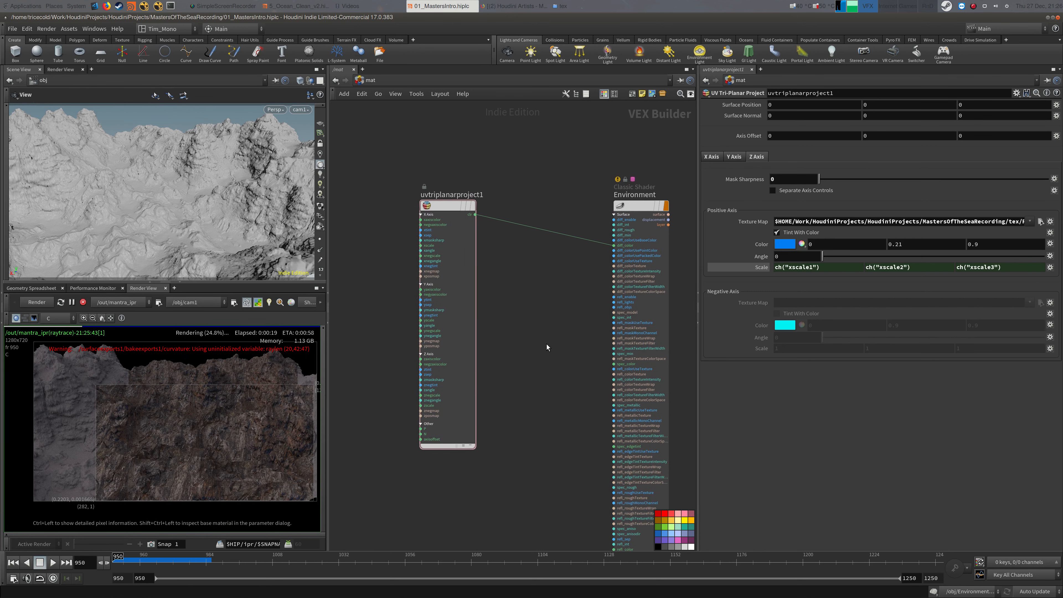
pyautogui.hotkey('alt', 'Tab')
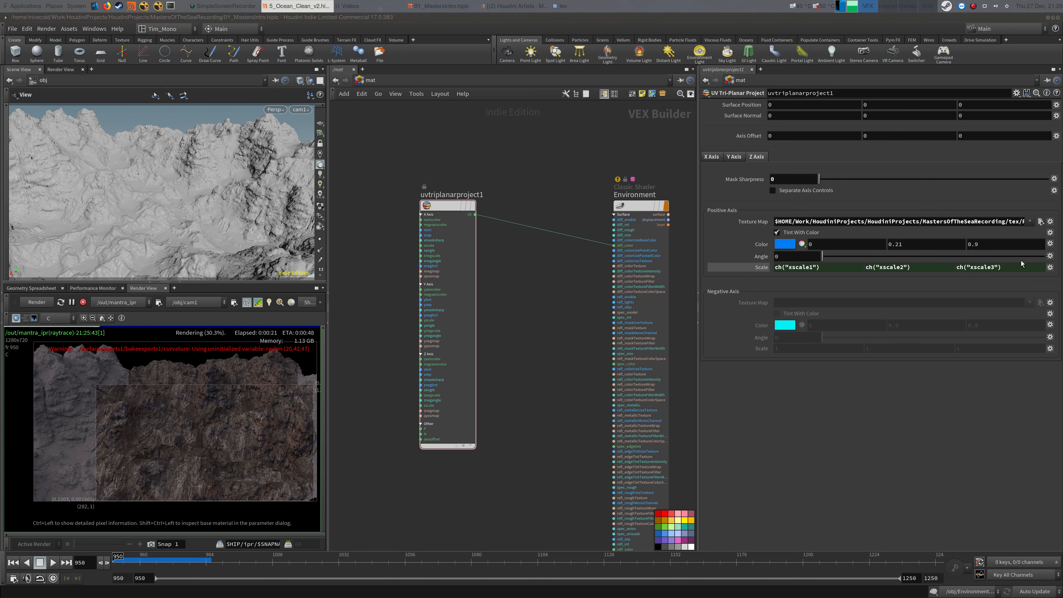
# Add an Occlusion (Shading (Utilities)) node above uvtriplanarproject1 in the material network
pyautogui.moveTo(461, 208); pyautogui.dragTo(477, 239)
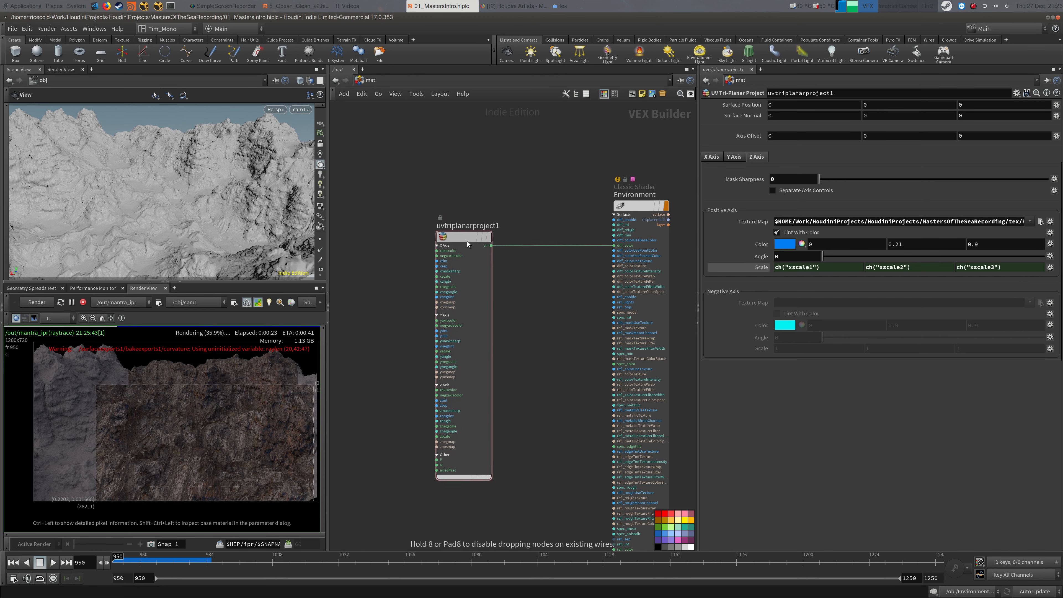
pyautogui.moveTo(464, 159); pyautogui.dragTo(475, 178, button='middle')
pyautogui.press('Tab')
pyautogui.write('o')
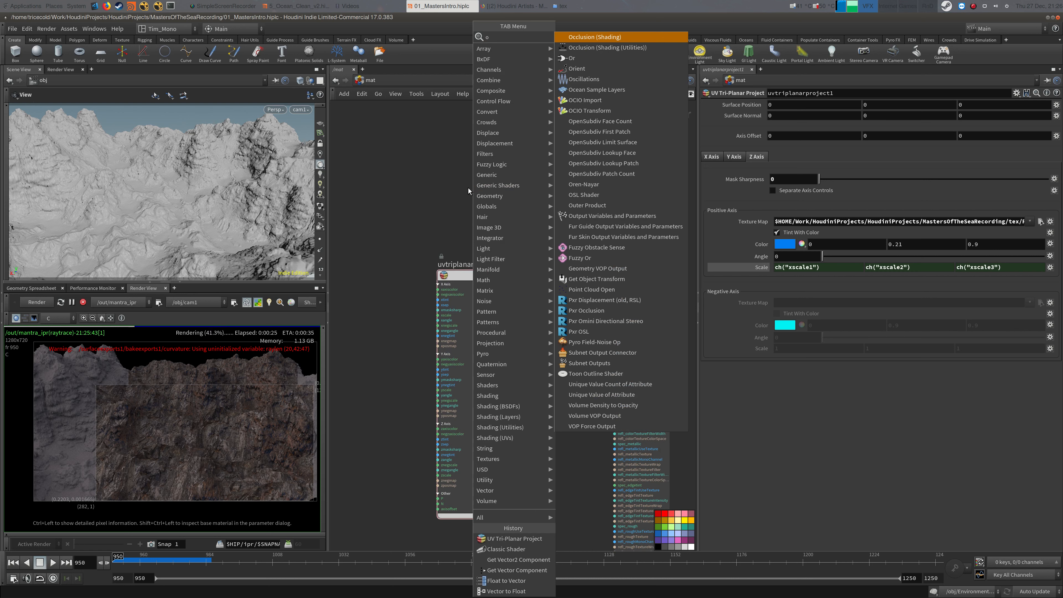
pyautogui.write('cclu')
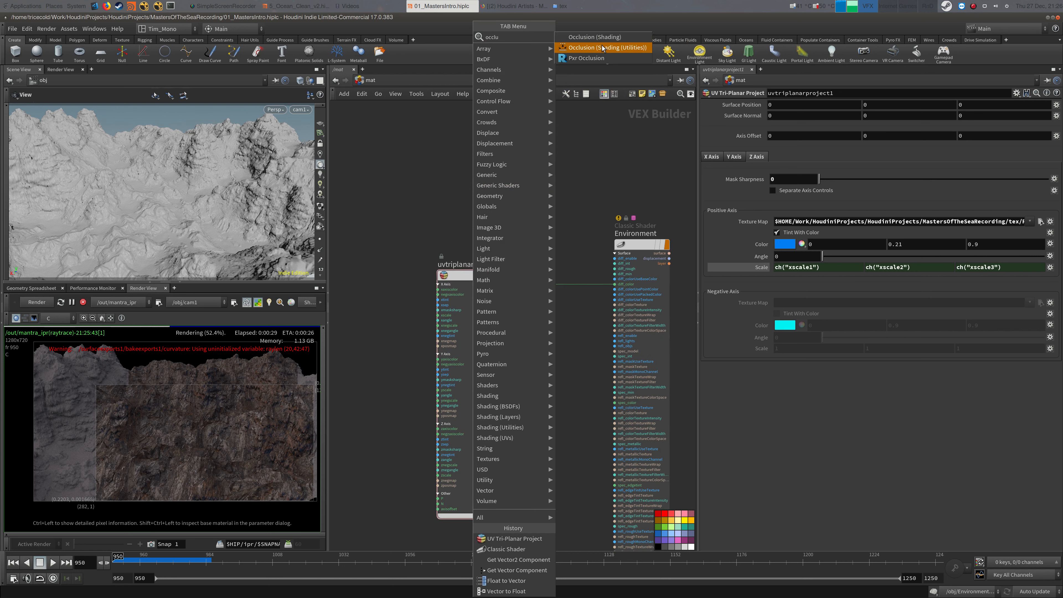
pyautogui.click(606, 49)
pyautogui.click(473, 165)
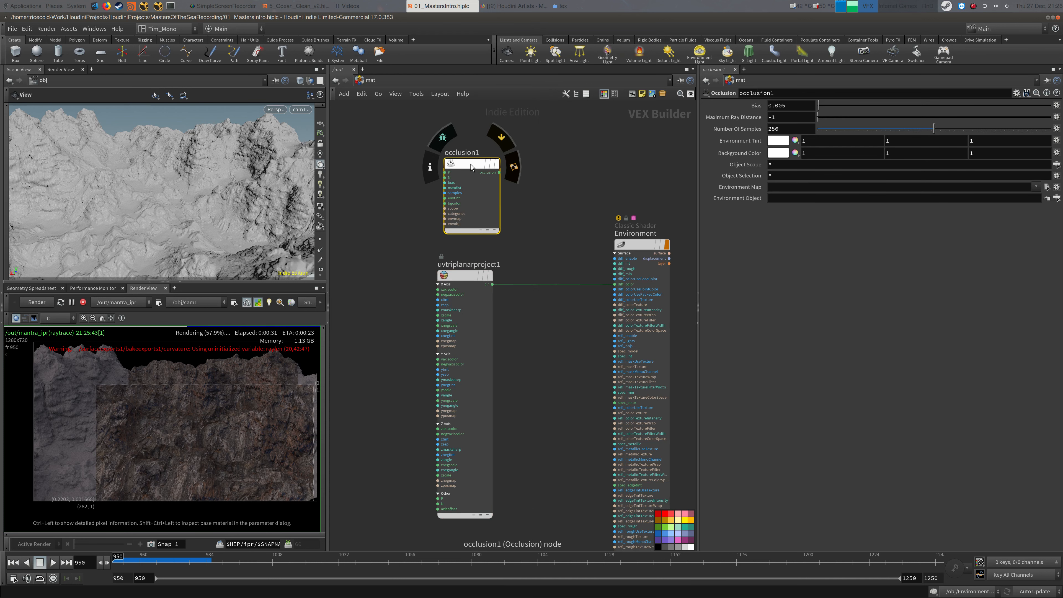
# Set occlusion1's maximum ray distance to 1 and its number of samples to 64
pyautogui.hotkey('alt', 'Tab')
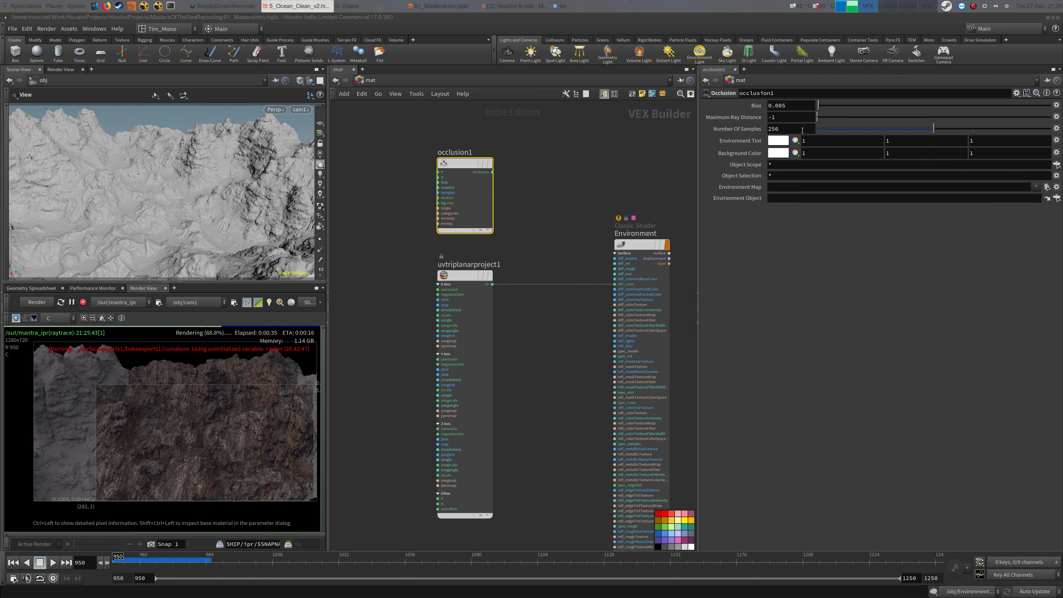
pyautogui.click(769, 130)
pyautogui.click(784, 119)
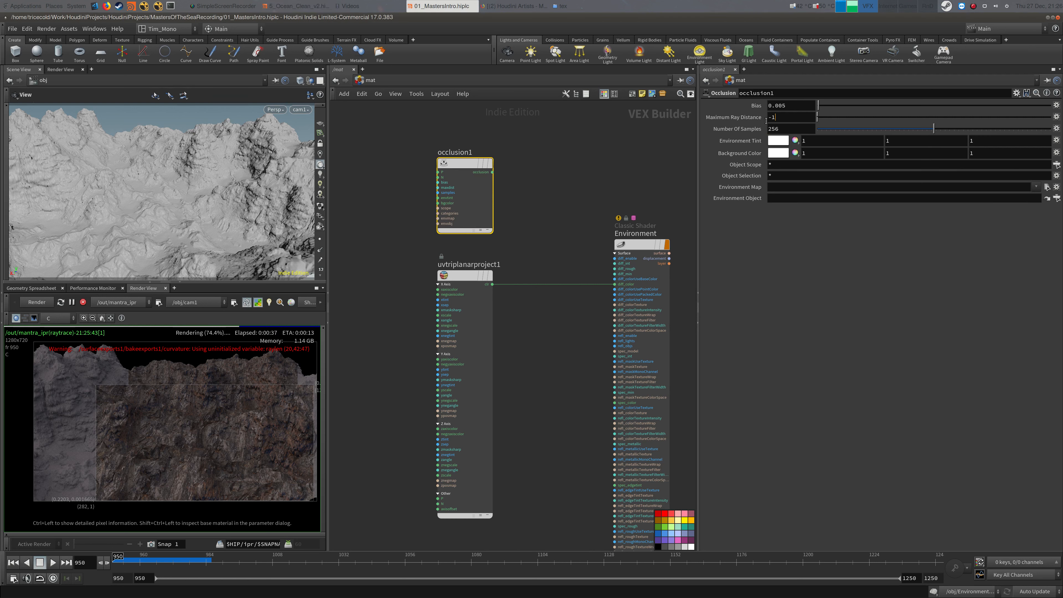
pyautogui.write('1')
pyautogui.press('Tab')
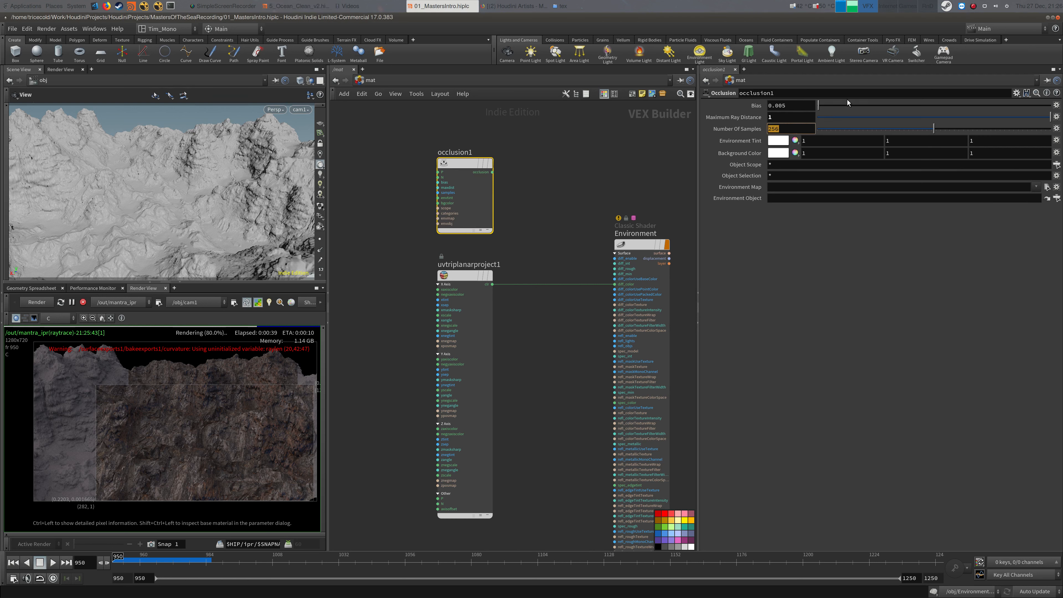
pyautogui.write('64')
pyautogui.press('Return')
pyautogui.moveTo(634, 159); pyautogui.dragTo(626, 156, button='middle')
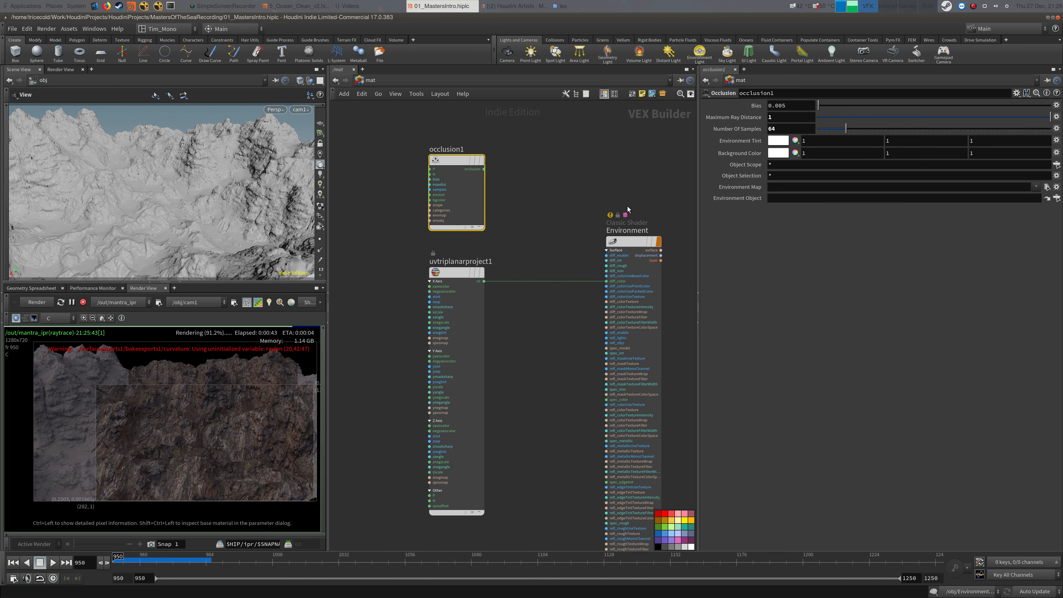
pyautogui.moveTo(628, 206); pyautogui.dragTo(580, 149, button='middle')
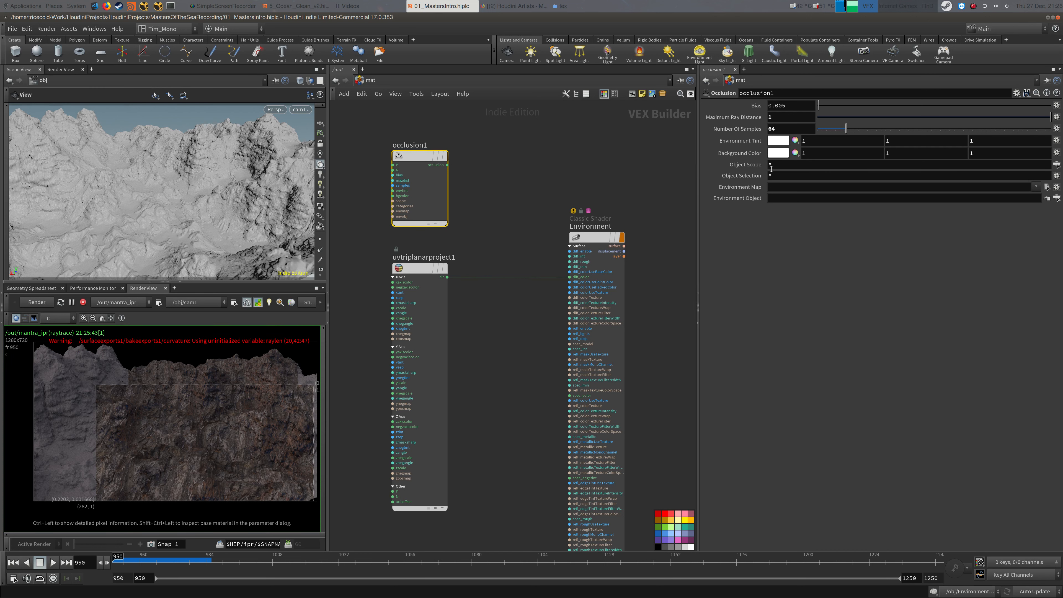
# Try occlusion1's output as the Environment shader's diff_color input and cut that wire again
pyautogui.click(447, 164)
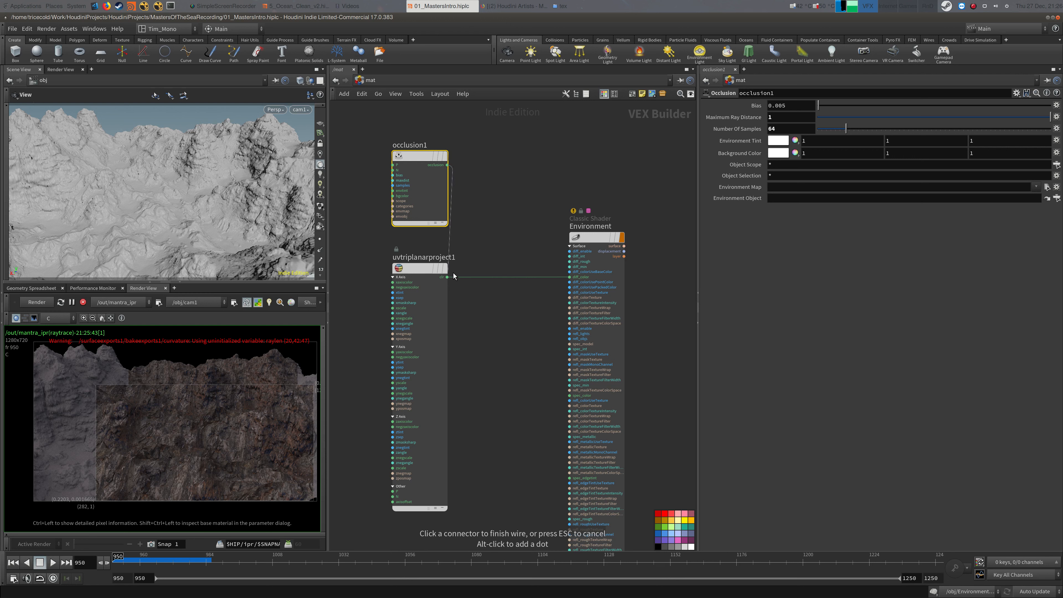
pyautogui.click(569, 277)
pyautogui.moveTo(499, 278); pyautogui.dragTo(516, 262, button='middle')
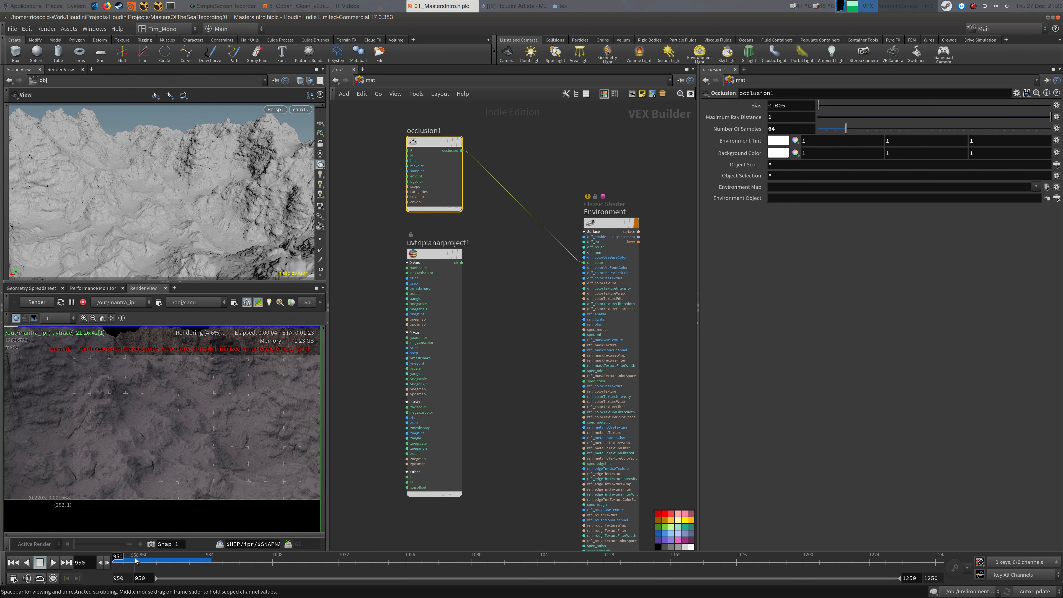
pyautogui.press('y')
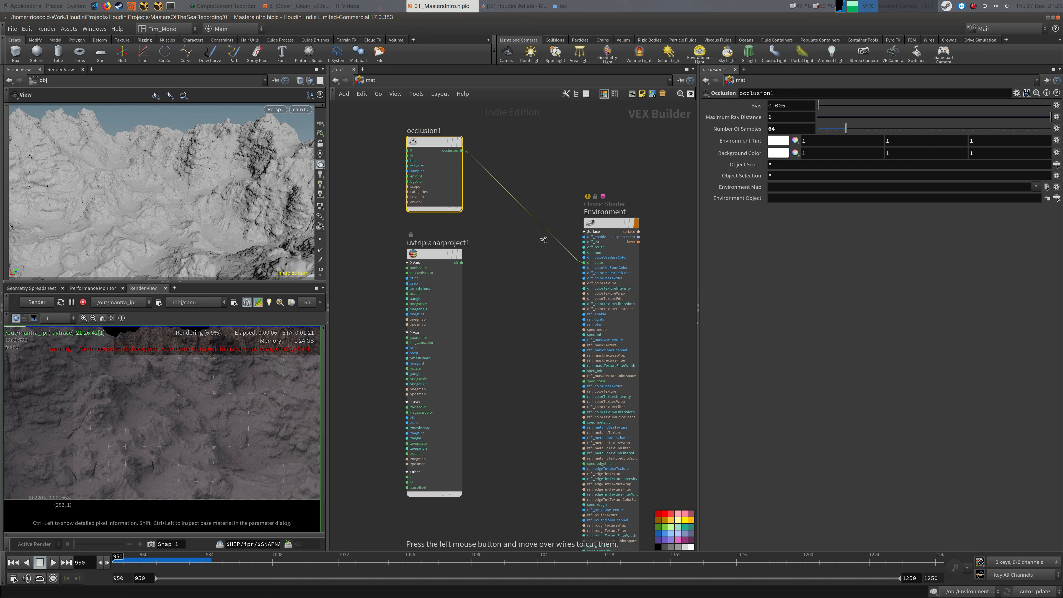
pyautogui.moveTo(542, 237); pyautogui.dragTo(552, 200)
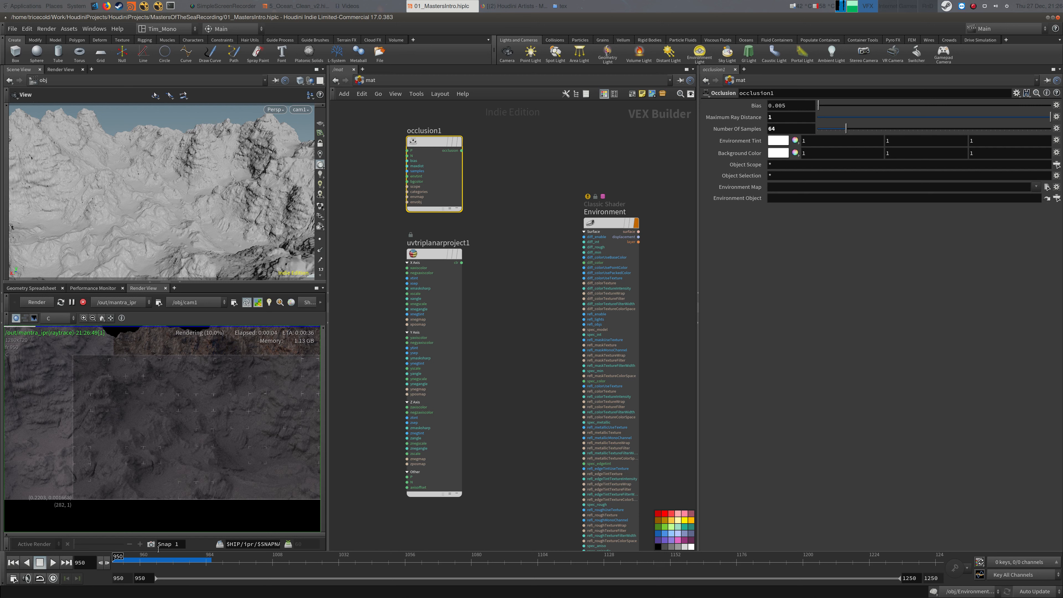
# Take a snapshot of the render without occlusion and reconnect occlusion1's output to the Environment shader's diff_color input
pyautogui.click(150, 544)
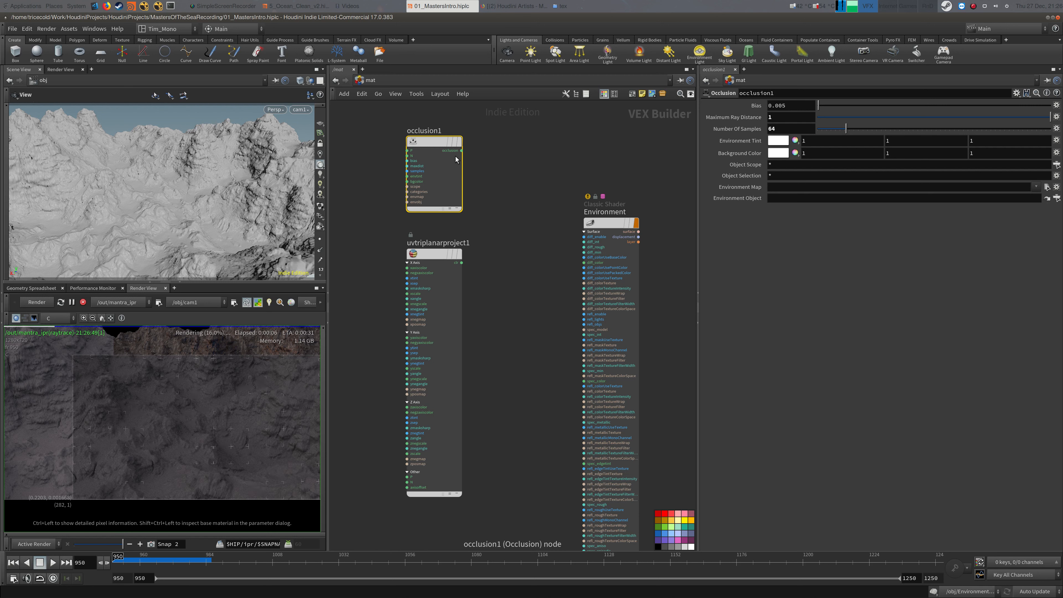
pyautogui.click(462, 151)
pyautogui.click(576, 266)
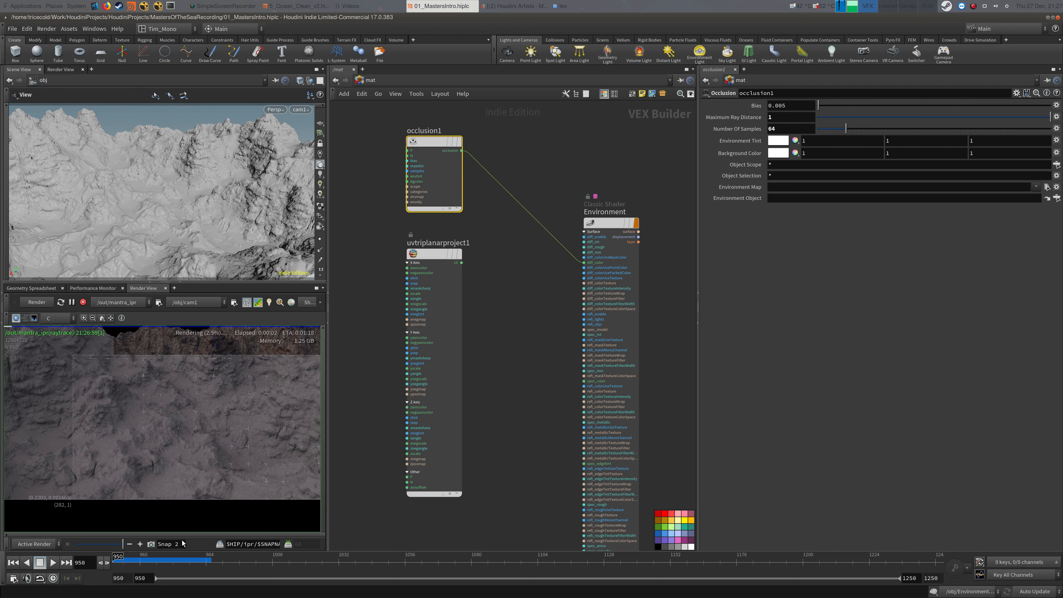
pyautogui.click(128, 547)
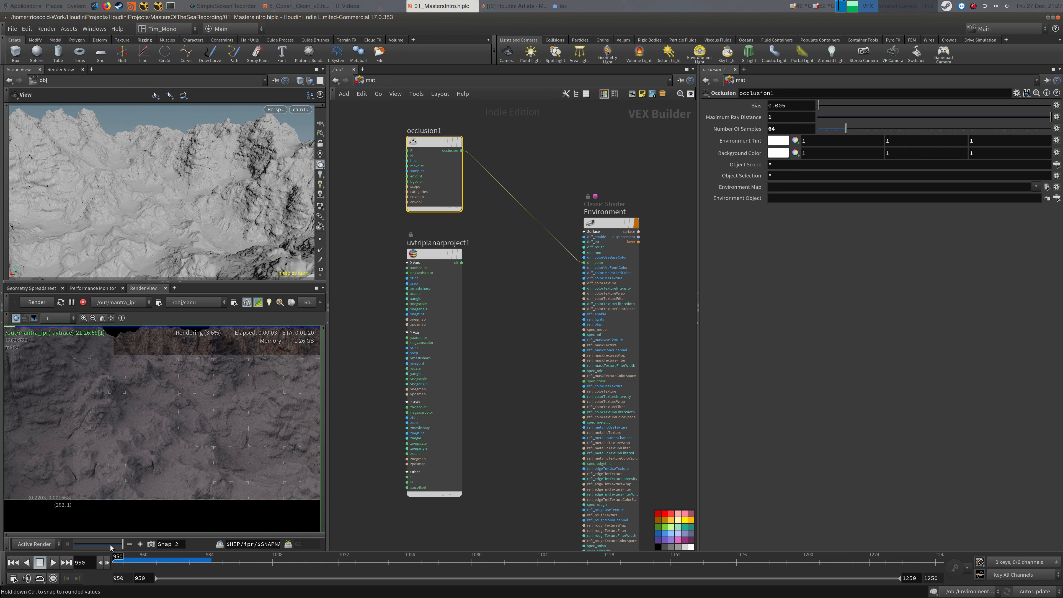
pyautogui.click(97, 549)
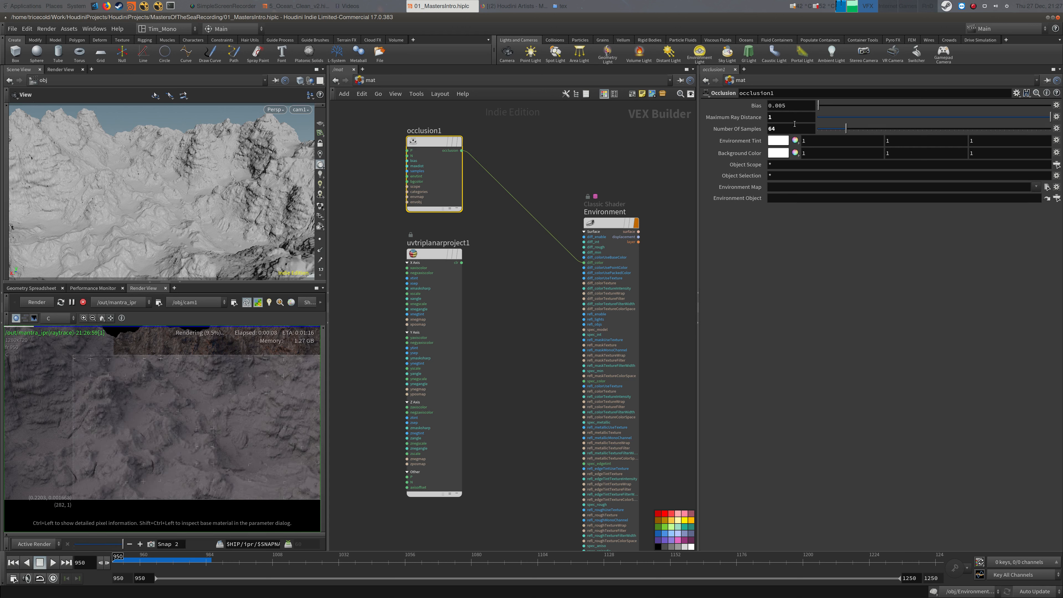
# Try a maximum ray distance of 5 on occlusion1
pyautogui.press('Return')
pyautogui.write('5')
pyautogui.press('Return')
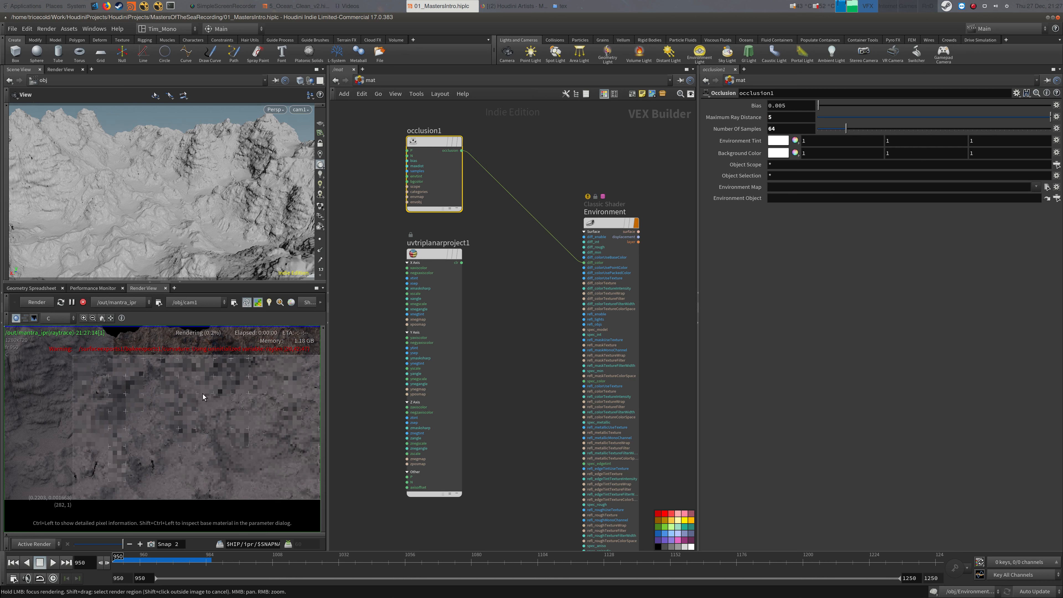
# Set occlusion1's maximum ray distance to 0.1 and inspect the terrain's crevices closely in the preview render
pyautogui.click(786, 116)
pyautogui.write('.1')
pyautogui.press('Return')
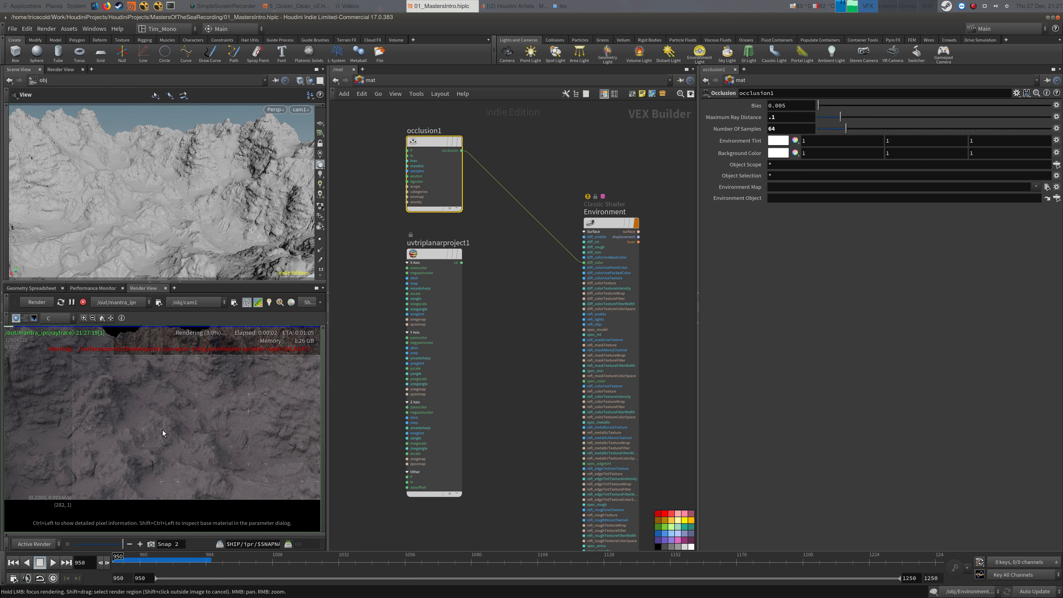
pyautogui.moveTo(163, 430); pyautogui.dragTo(247, 396, button='right')
pyautogui.moveTo(200, 481); pyautogui.dragTo(163, 405, button='middle')
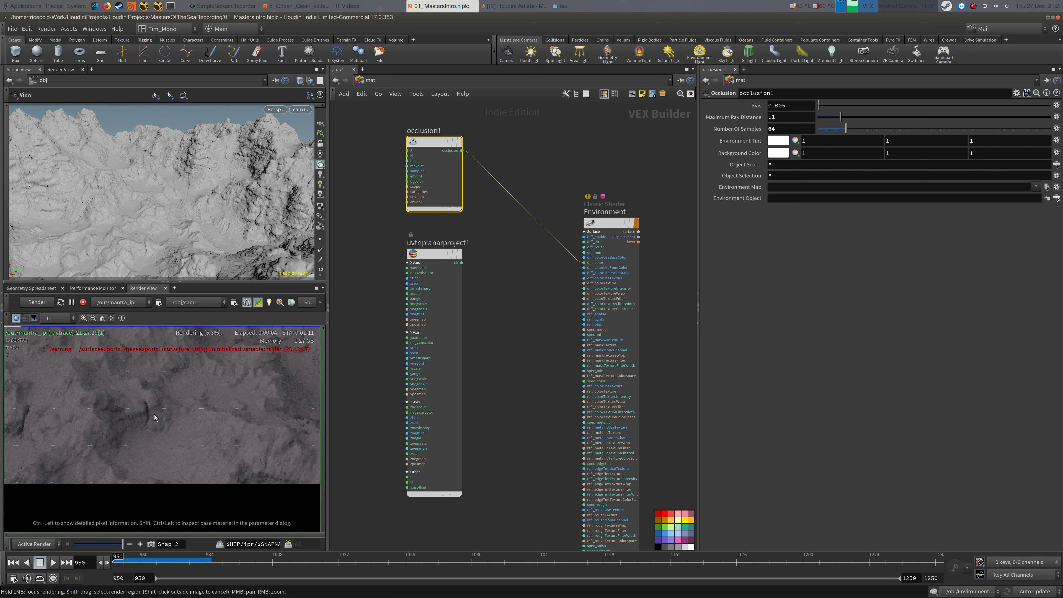
pyautogui.moveTo(268, 329); pyautogui.dragTo(162, 435, button='middle')
pyautogui.moveTo(244, 449); pyautogui.dragTo(219, 458, button='middle')
pyautogui.moveTo(489, 222); pyautogui.dragTo(555, 256, button='middle')
pyautogui.moveTo(425, 218); pyautogui.dragTo(462, 245, button='middle')
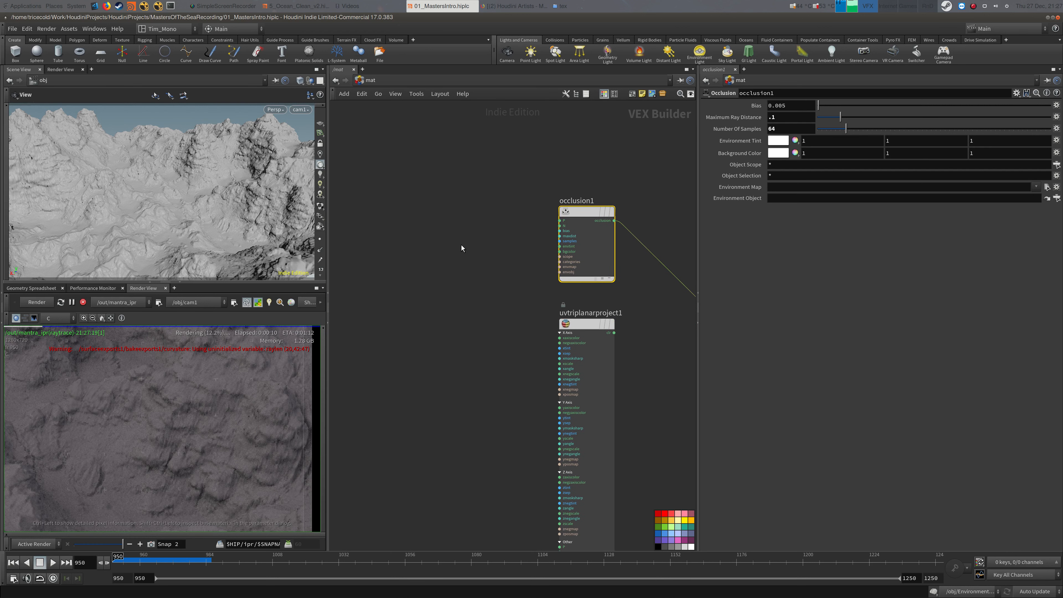
# Add a Global Variables node beside occlusion1 and wire its N output to occlusion1's N input
pyautogui.press('Tab')
pyautogui.press('Tab')
pyautogui.write('gl')
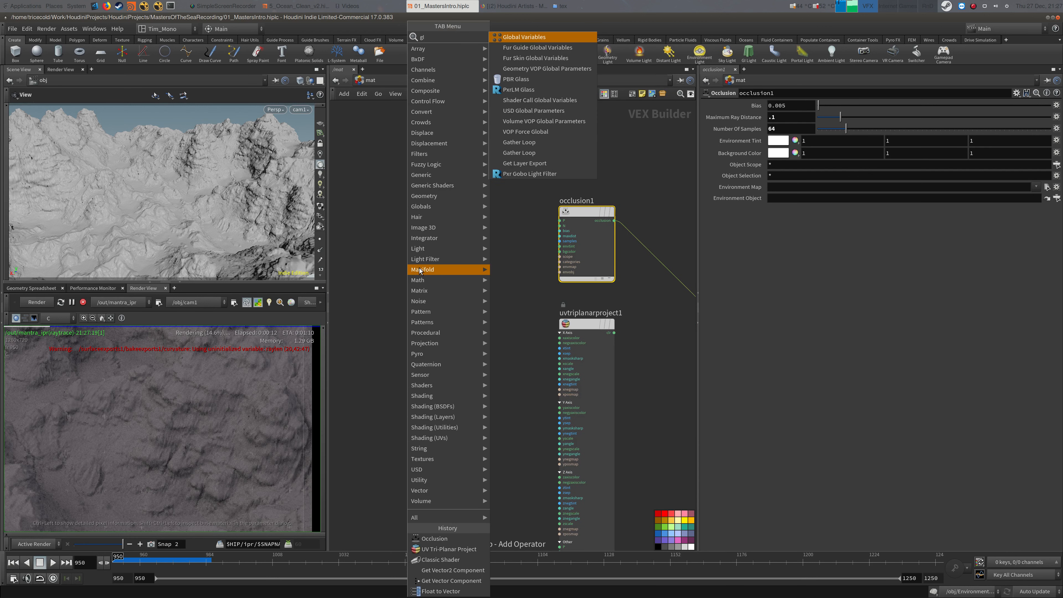
pyautogui.click(524, 37)
pyautogui.click(477, 203)
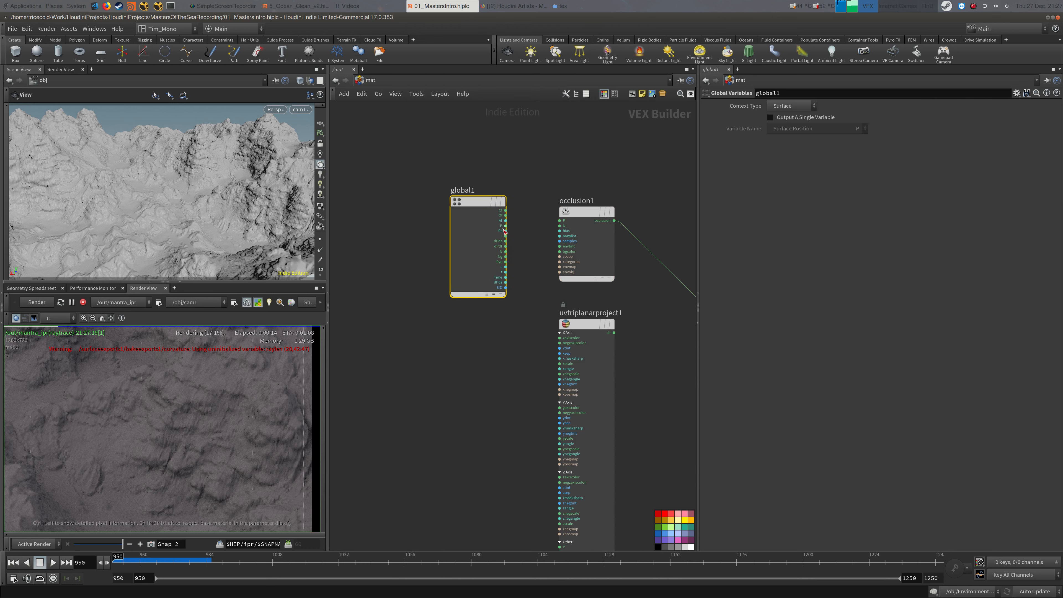
pyautogui.moveTo(506, 252); pyautogui.dragTo(560, 226)
pyautogui.moveTo(474, 203); pyautogui.dragTo(474, 173)
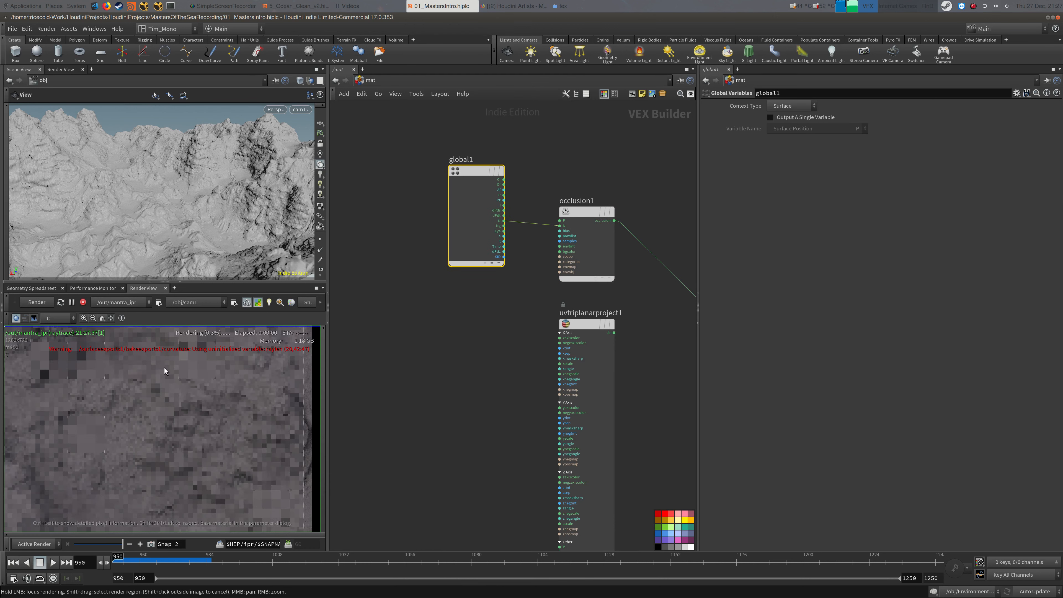
# Render a region of the lower terrain slopes in the preview and examine how the occlusion shades the crevices
pyautogui.scroll(-2, 162, 439)
pyautogui.moveTo(162, 439); pyautogui.dragTo(237, 409, button='middle')
pyautogui.moveTo(134, 404)
pyautogui.mouseDown(button='middle')
pyautogui.moveTo(298, 405)
pyautogui.moveTo(163, 401)
pyautogui.mouseUp(button='middle')
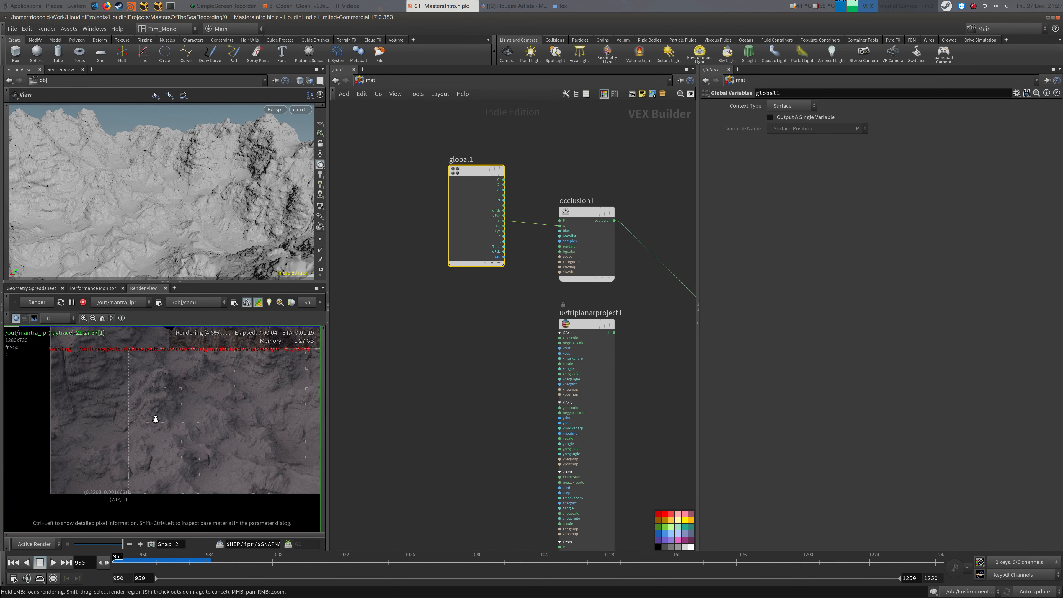
pyautogui.scroll(-3, 197, 399)
pyautogui.keyDown('shift'); pyautogui.moveTo(213, 375); pyautogui.dragTo(109, 436); pyautogui.keyUp('shift')
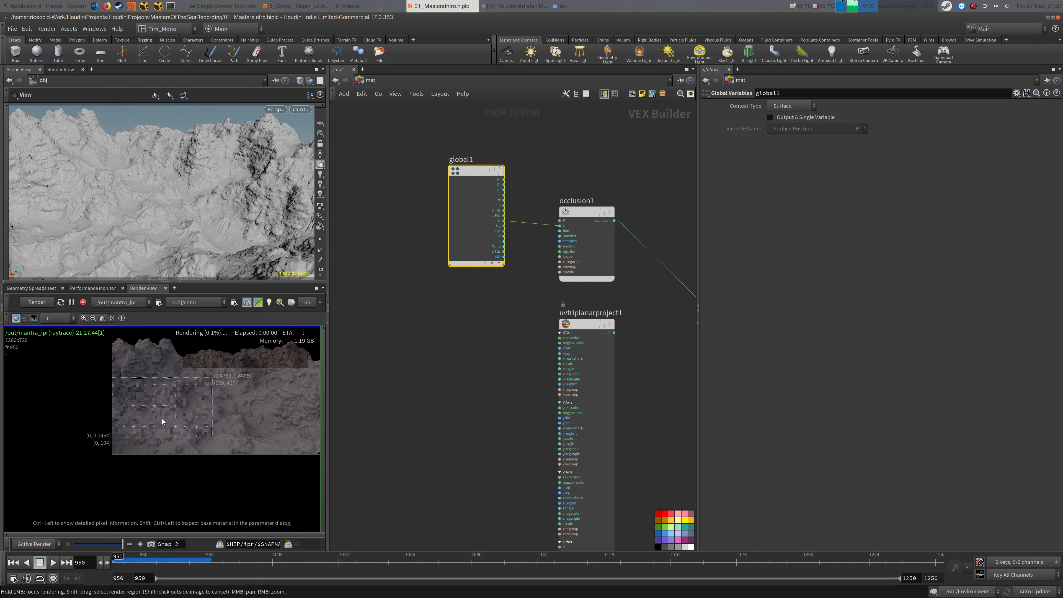
pyautogui.scroll(5, 156, 421)
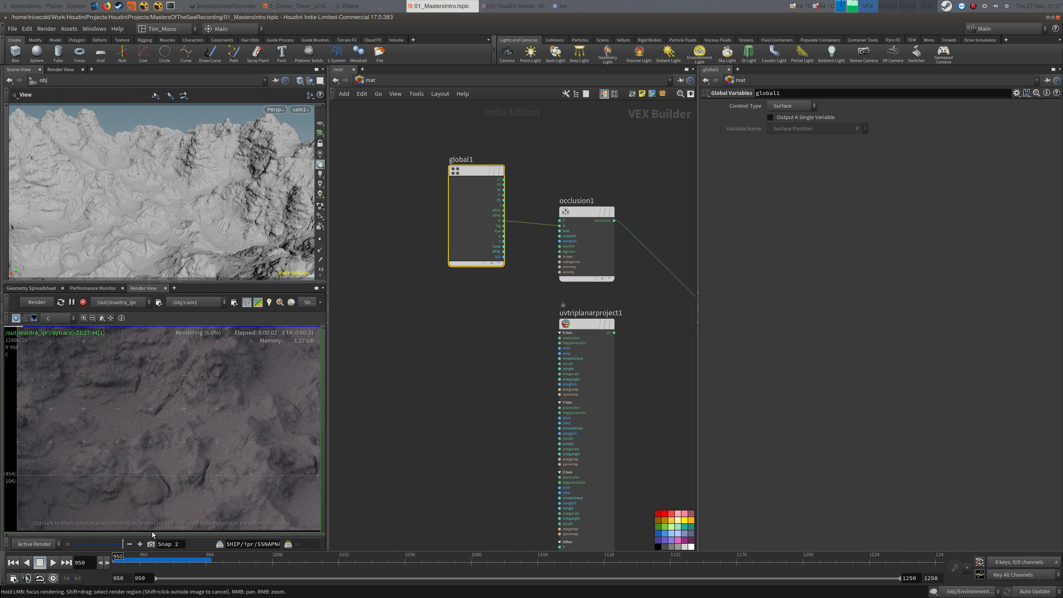
pyautogui.moveTo(121, 544)
pyautogui.mouseDown()
pyautogui.moveTo(78, 549)
pyautogui.moveTo(123, 546)
pyautogui.mouseUp()
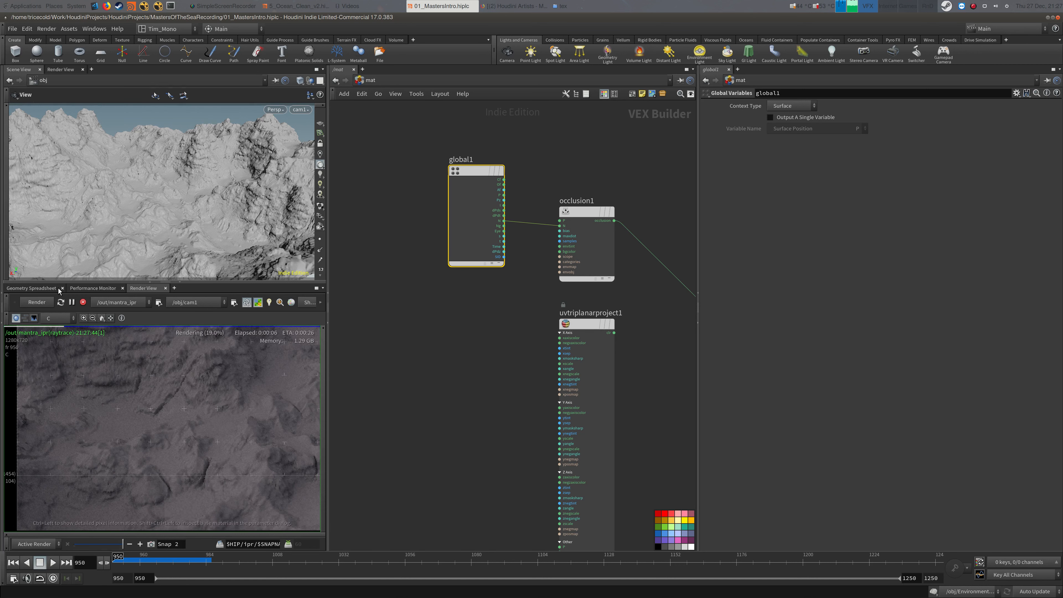
# Stop the preview render and switch both the viewport and the render camera to Cam_0040
pyautogui.click(83, 302)
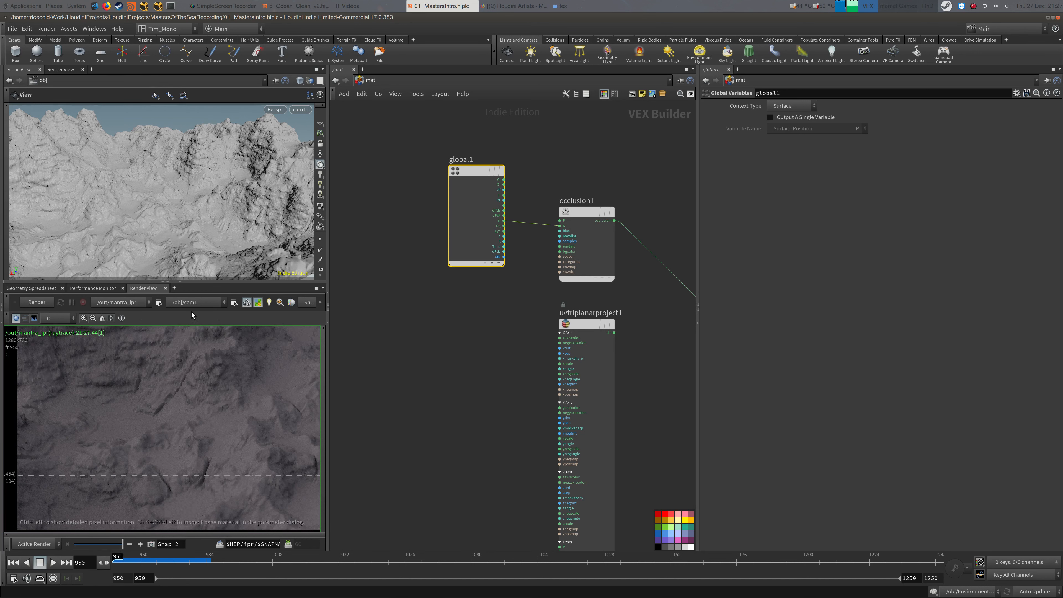
pyautogui.click(195, 303)
pyautogui.click(197, 325)
pyautogui.click(300, 110)
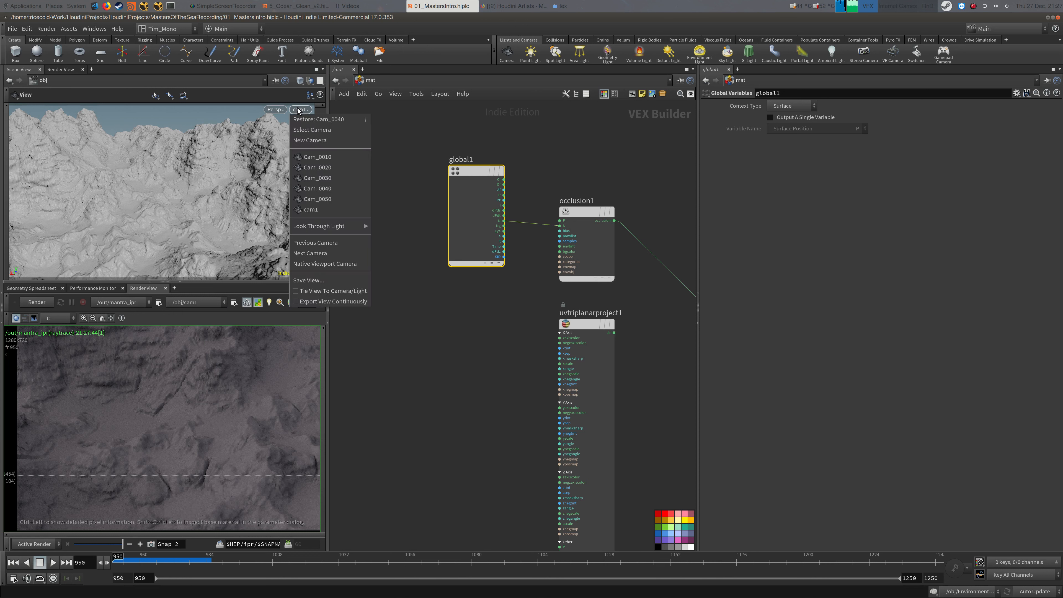
pyautogui.click(333, 188)
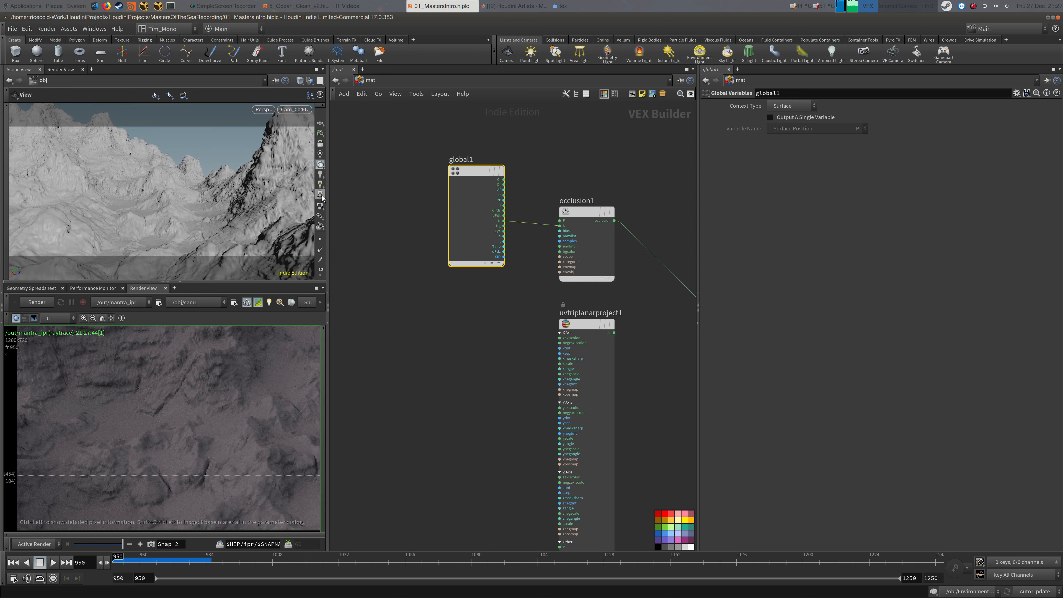
pyautogui.click(203, 302)
pyautogui.click(196, 361)
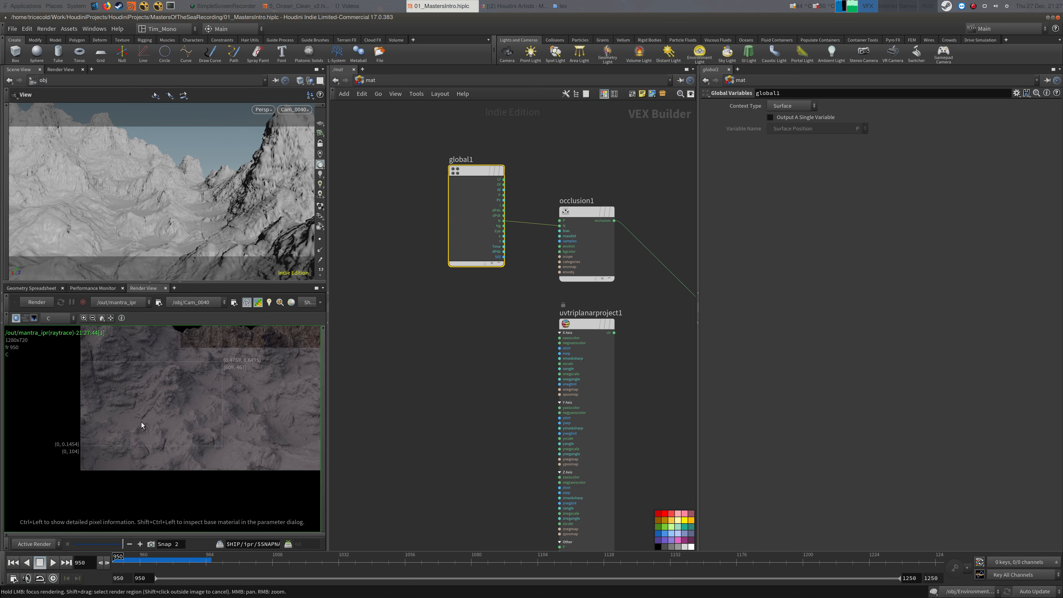
# Render the preview through Cam_0040 and examine the occlusion shading across the whole shot
pyautogui.moveTo(182, 420); pyautogui.dragTo(77, 434, button='middle')
pyautogui.moveTo(78, 434); pyautogui.dragTo(87, 452, button='right')
pyautogui.moveTo(478, 341); pyautogui.dragTo(326, 320, button='middle')
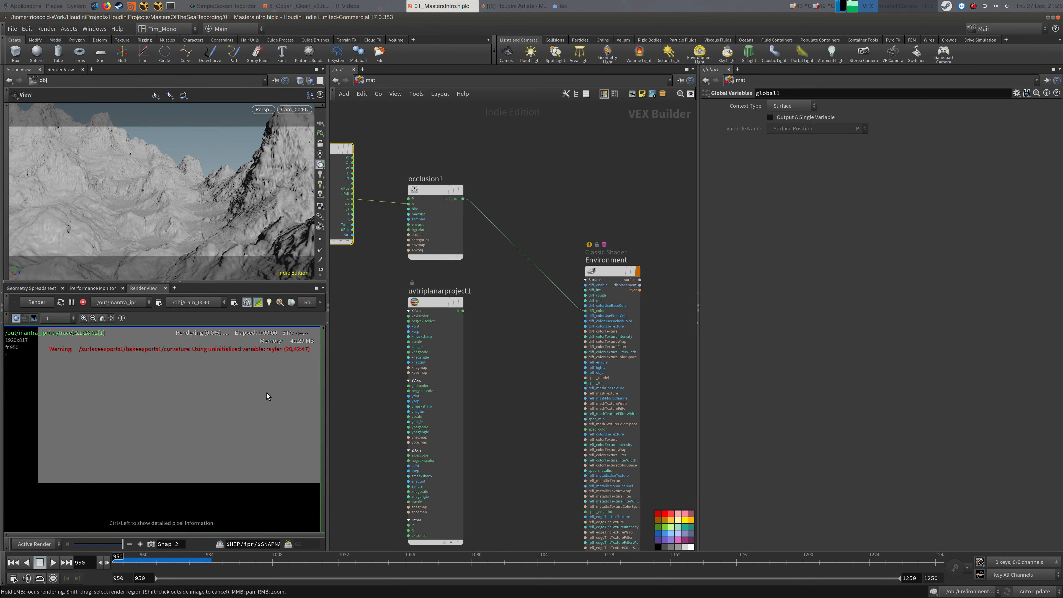
pyautogui.moveTo(171, 438); pyautogui.dragTo(179, 418, button='middle')
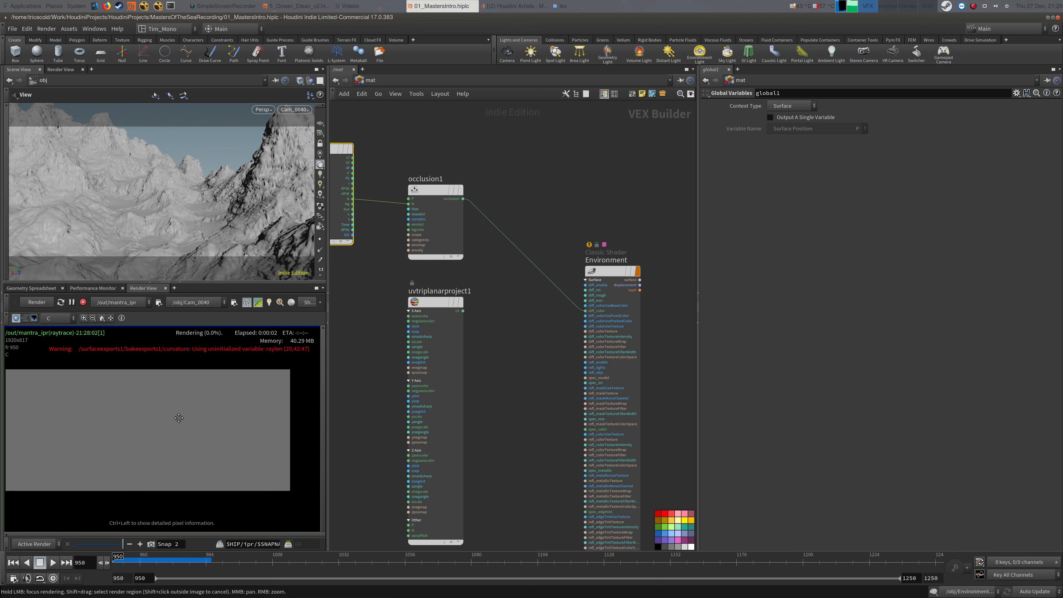
pyautogui.moveTo(377, 273); pyautogui.dragTo(441, 263, button='middle')
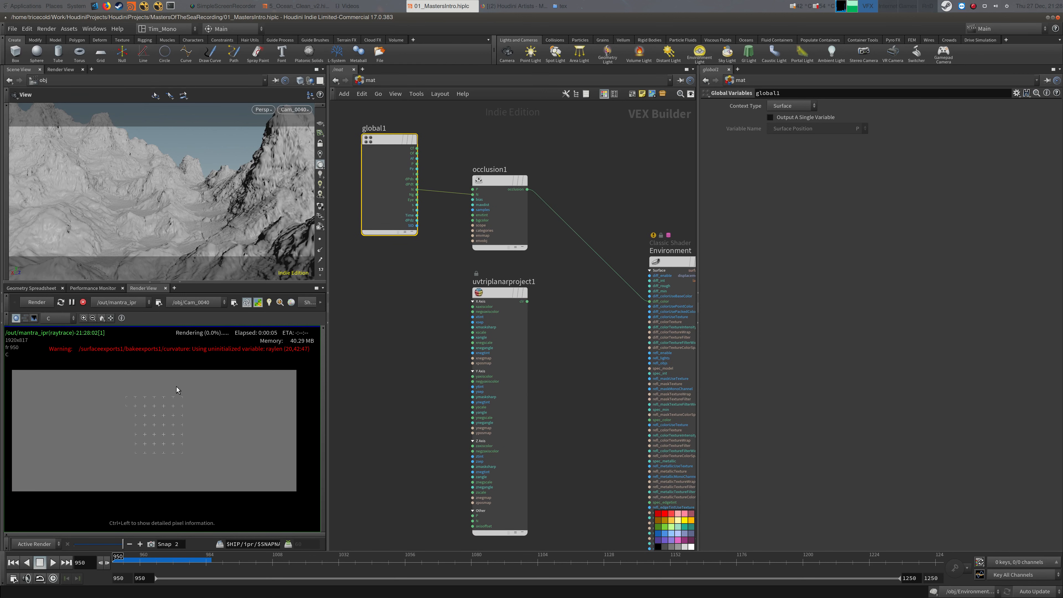
pyautogui.moveTo(216, 404); pyautogui.dragTo(226, 405, button='middle')
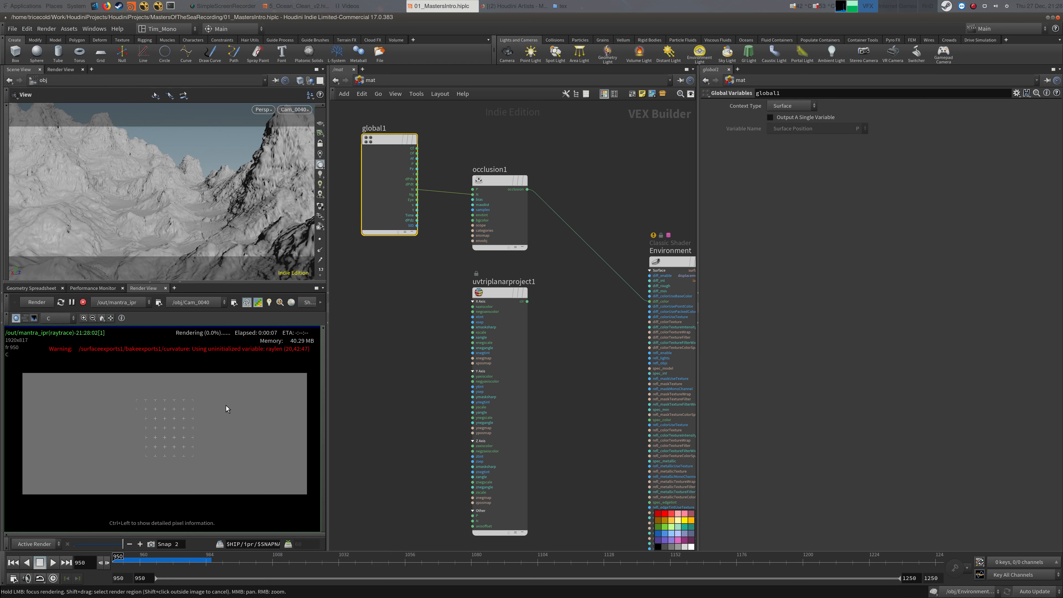
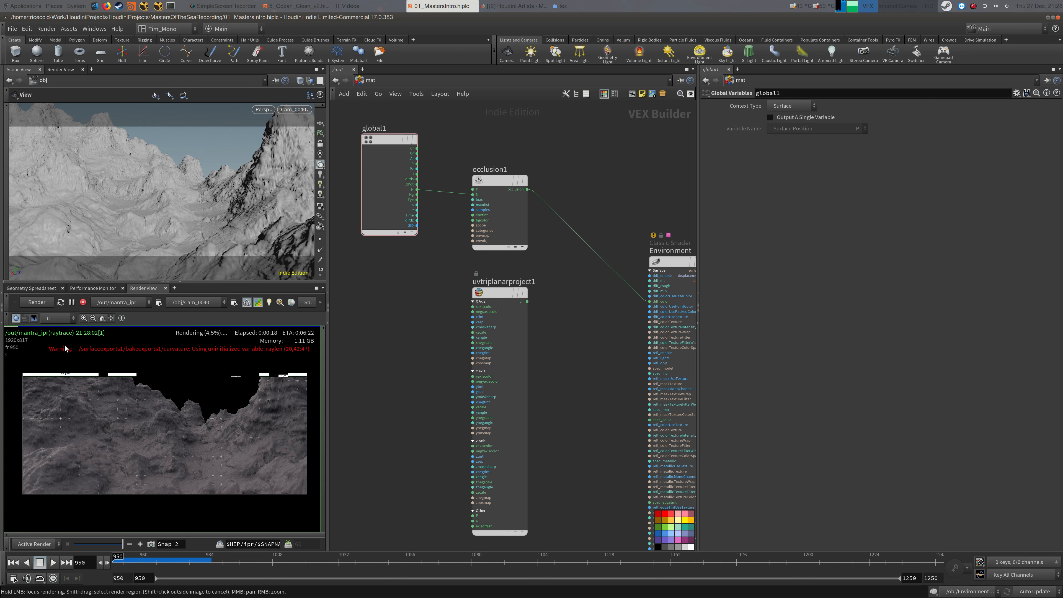
# Wire uvtriplanarproject1's output into the Environment shader's diff_color input in place of occlusion1, and delete the Global Variables node
pyautogui.click(525, 301)
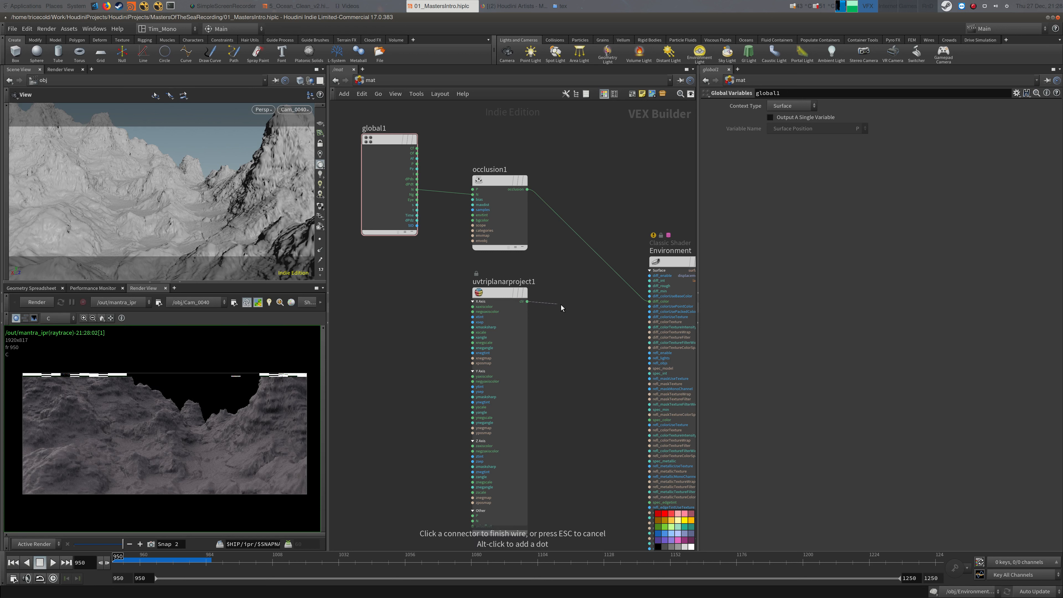
pyautogui.click(636, 303)
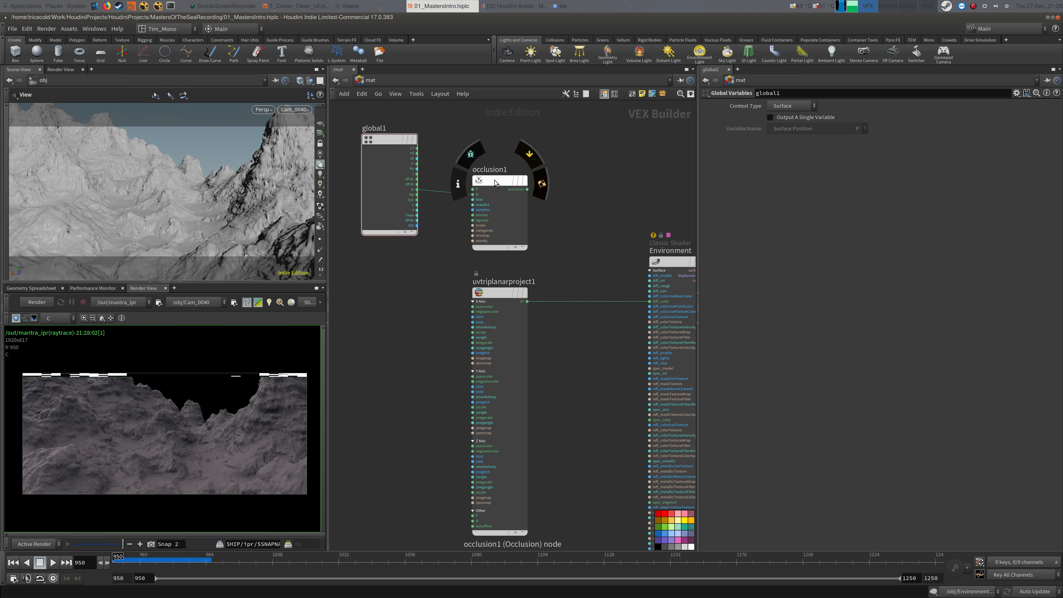
pyautogui.moveTo(495, 180); pyautogui.dragTo(483, 159)
pyautogui.click(408, 177)
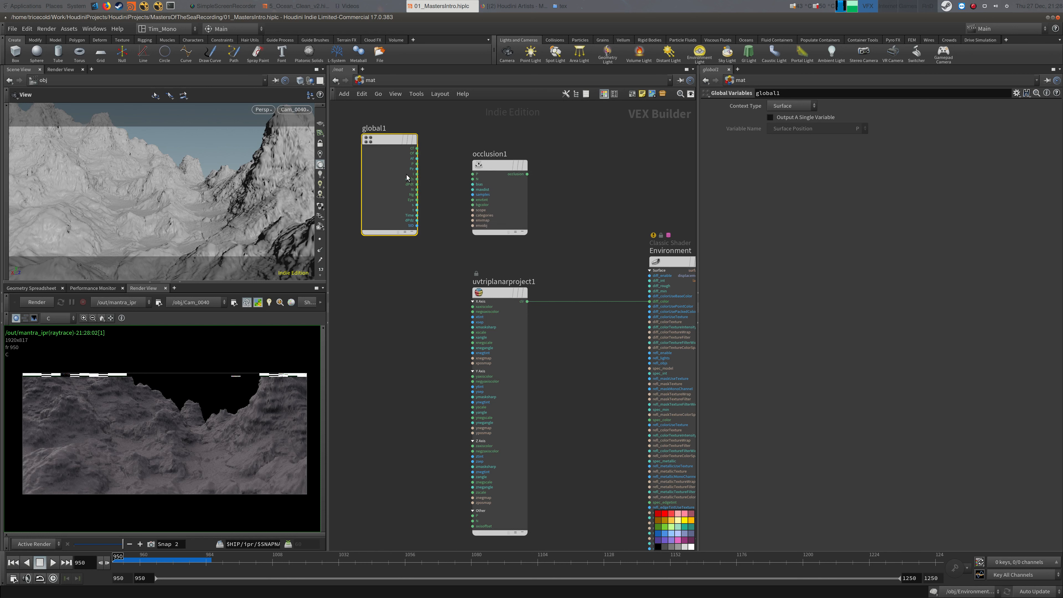
pyautogui.press('Delete')
# Add a Material Builder node above the Environment shader in the mat network
pyautogui.moveTo(593, 218); pyautogui.dragTo(534, 201, button='middle')
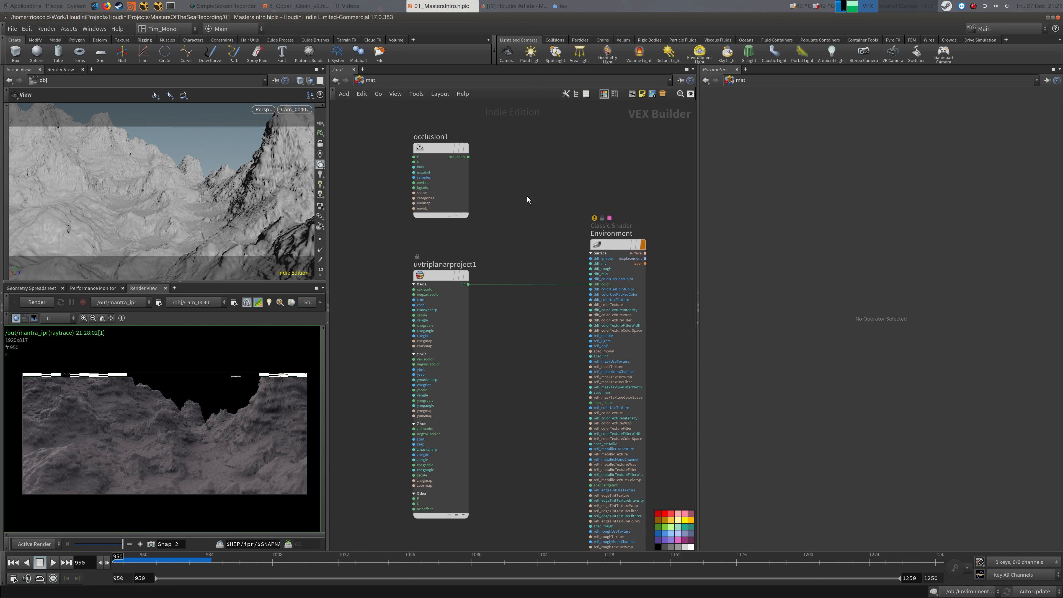
pyautogui.moveTo(528, 196); pyautogui.dragTo(531, 199, button='middle')
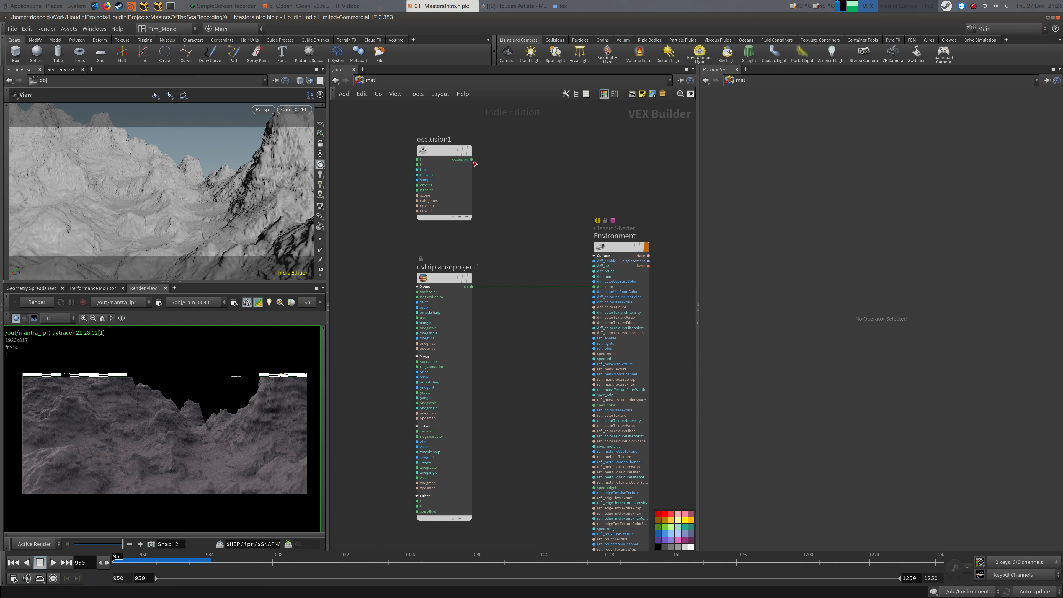
pyautogui.moveTo(546, 146); pyautogui.dragTo(539, 169, button='middle')
pyautogui.press('Tab')
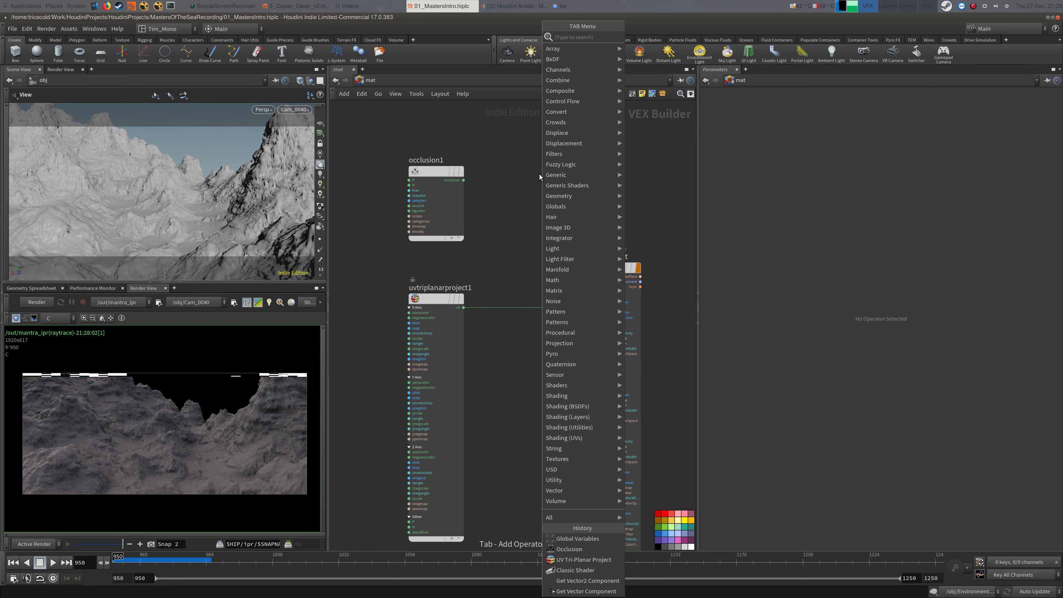
pyautogui.press('Escape')
pyautogui.moveTo(523, 233); pyautogui.dragTo(519, 271, button='middle')
pyautogui.scroll(-3, 412, 151)
pyautogui.press('Tab')
pyautogui.write('m')
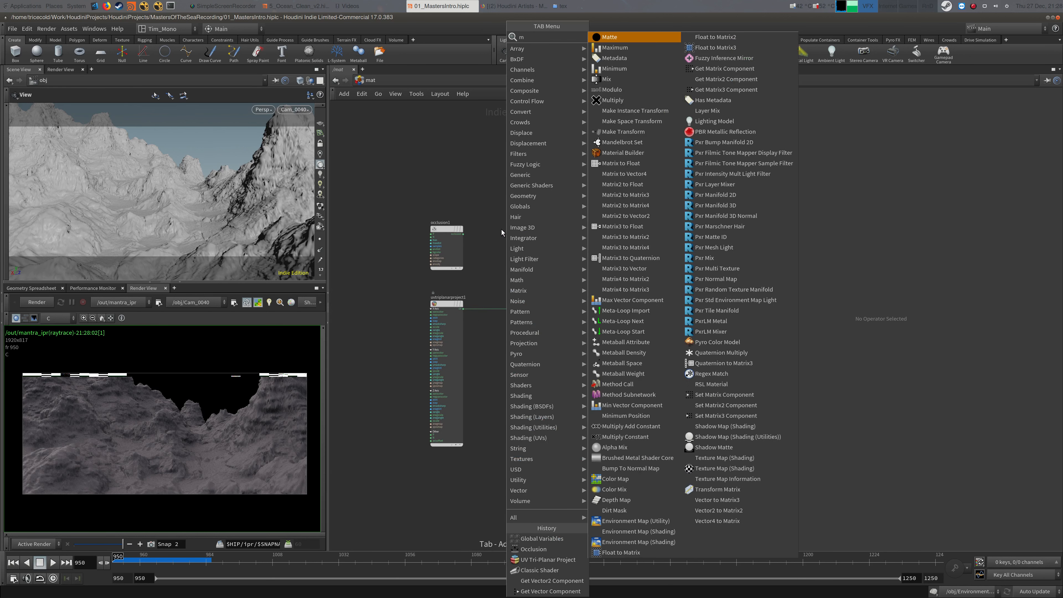
pyautogui.write('ater')
pyautogui.click(630, 38)
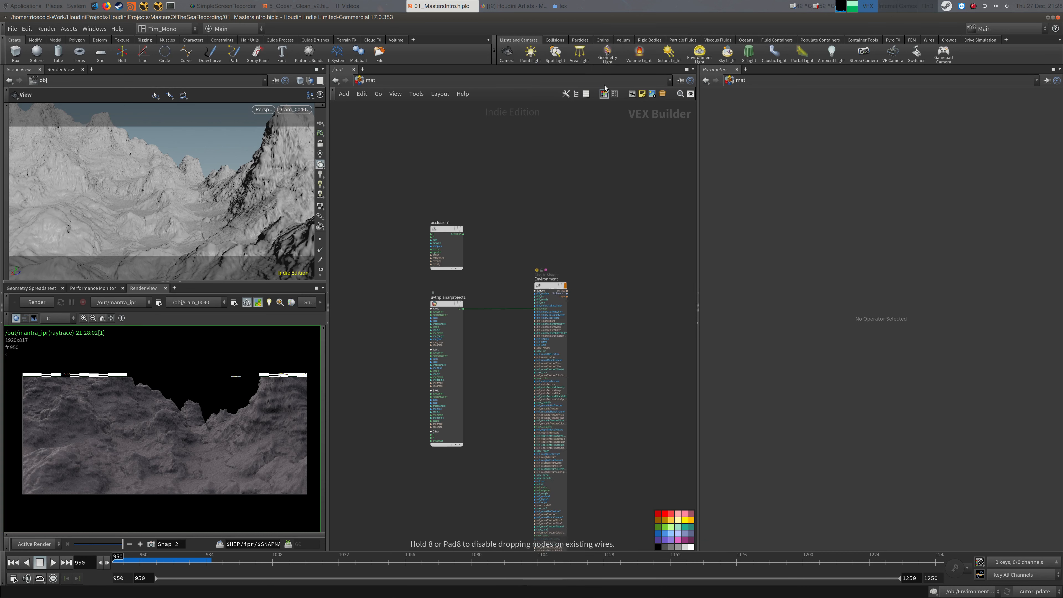
pyautogui.click(559, 220)
pyautogui.moveTo(554, 217); pyautogui.dragTo(551, 215)
# Rename the new Material Builder node as Environment
pyautogui.click(556, 205)
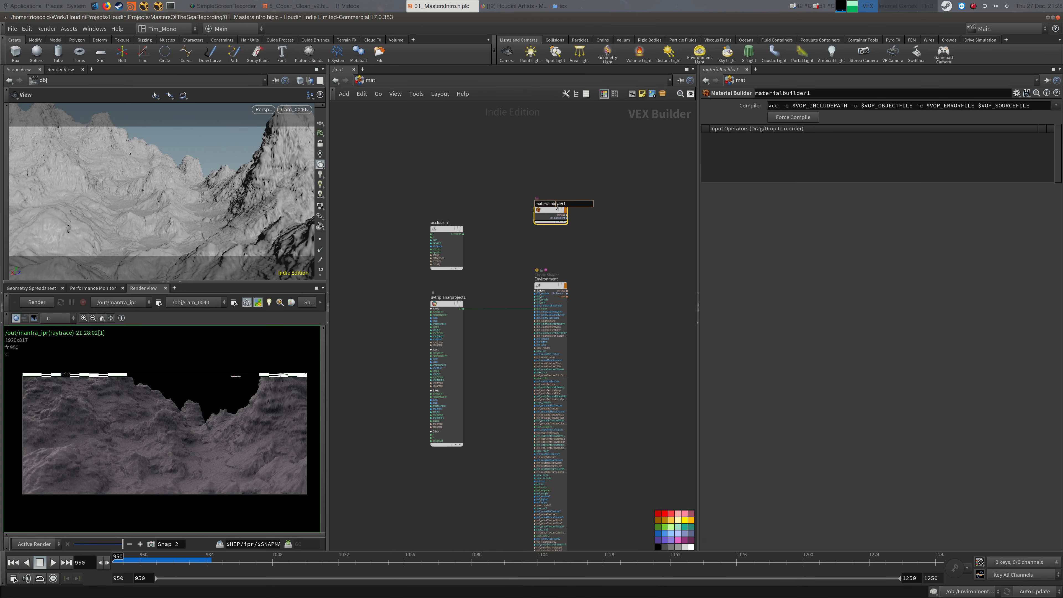
pyautogui.doubleClick(574, 203)
pyautogui.write('Environent')
pyautogui.press('Return')
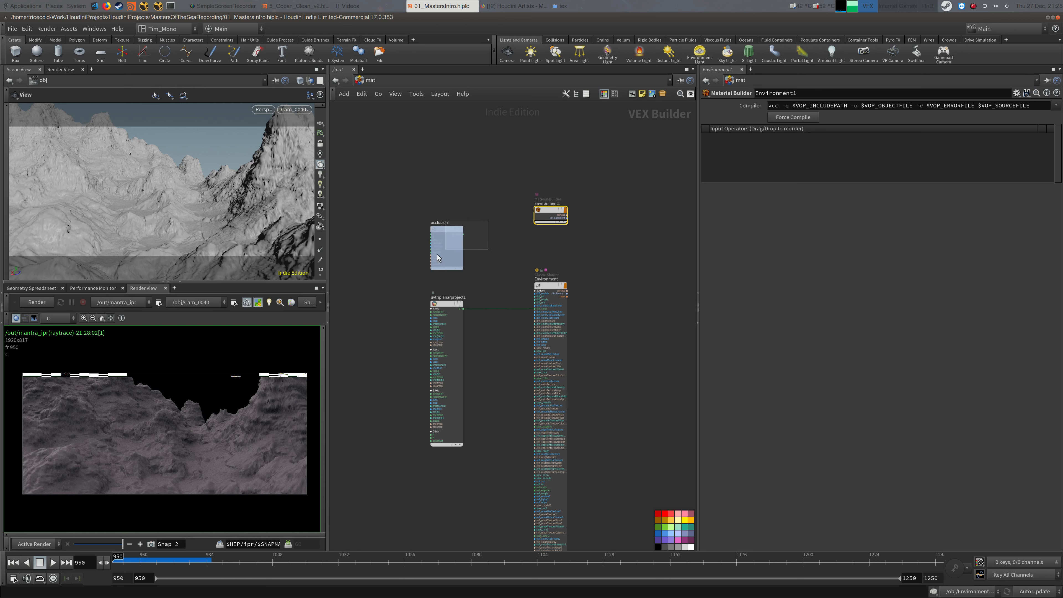
# Delete occlusion1 and move uvtriplanarproject1 out of the mat network into the Environment1 material builder
pyautogui.moveTo(437, 255); pyautogui.dragTo(415, 327)
pyautogui.press('Delete')
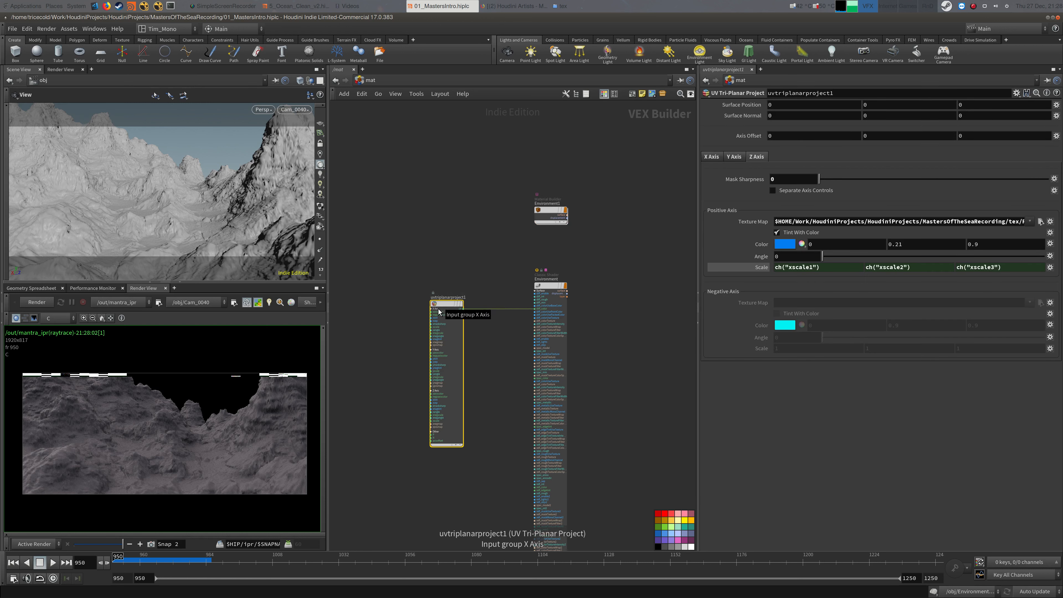
pyautogui.hotkey('ctrl', 'x')
pyautogui.doubleClick(551, 214)
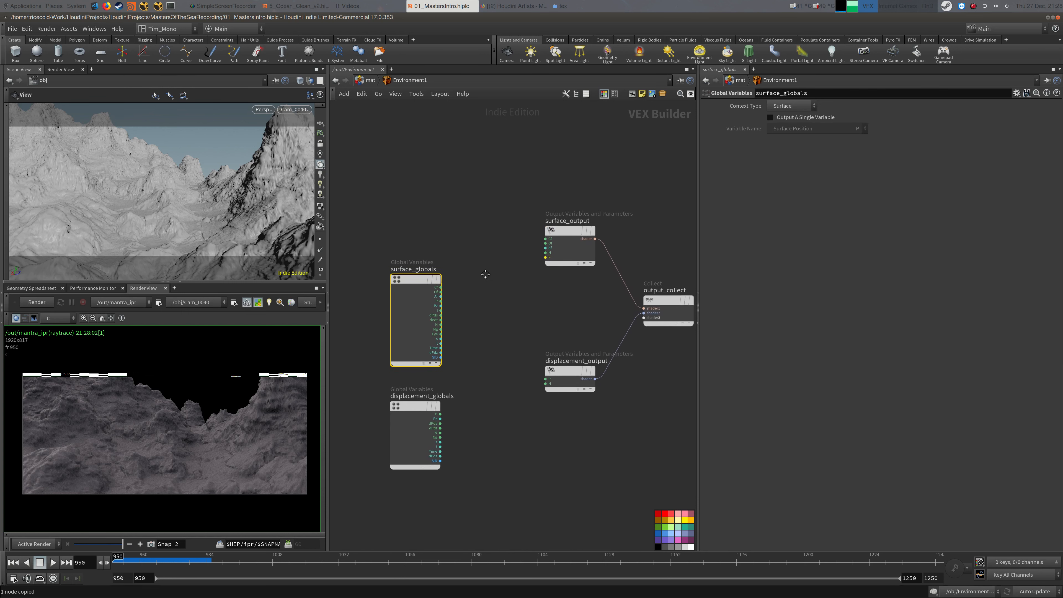
pyautogui.moveTo(486, 274); pyautogui.dragTo(539, 367, button='middle')
pyautogui.hotkey('ctrl', 'v')
pyautogui.moveTo(451, 160); pyautogui.dragTo(470, 183, button='middle')
pyautogui.moveTo(465, 142); pyautogui.dragTo(392, 124)
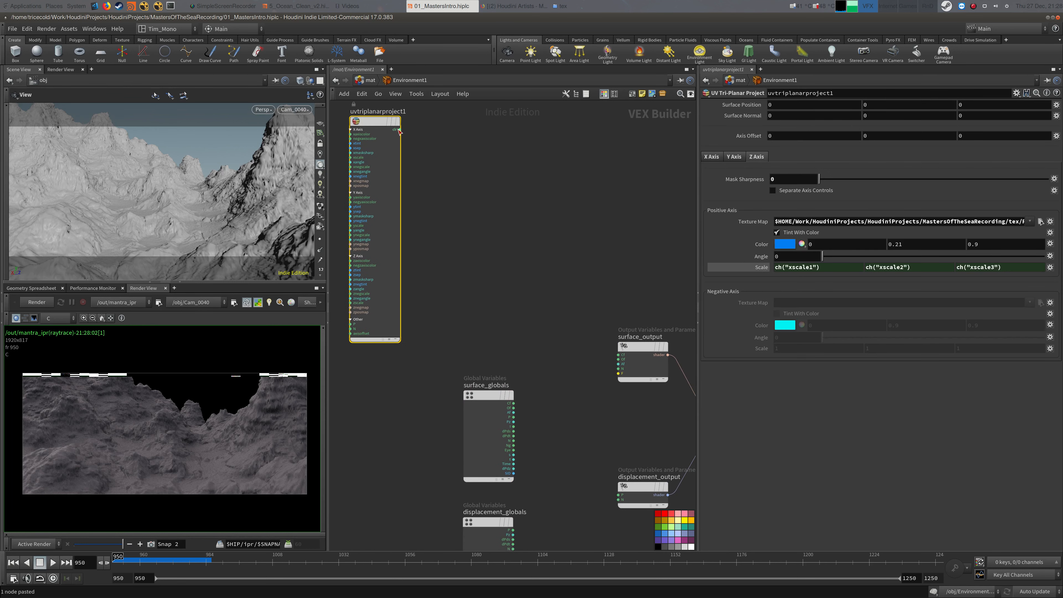
# Shift surface_globals aside inside Environment1 and delete the old Environment Classic Shader from the mat network
pyautogui.click(361, 81)
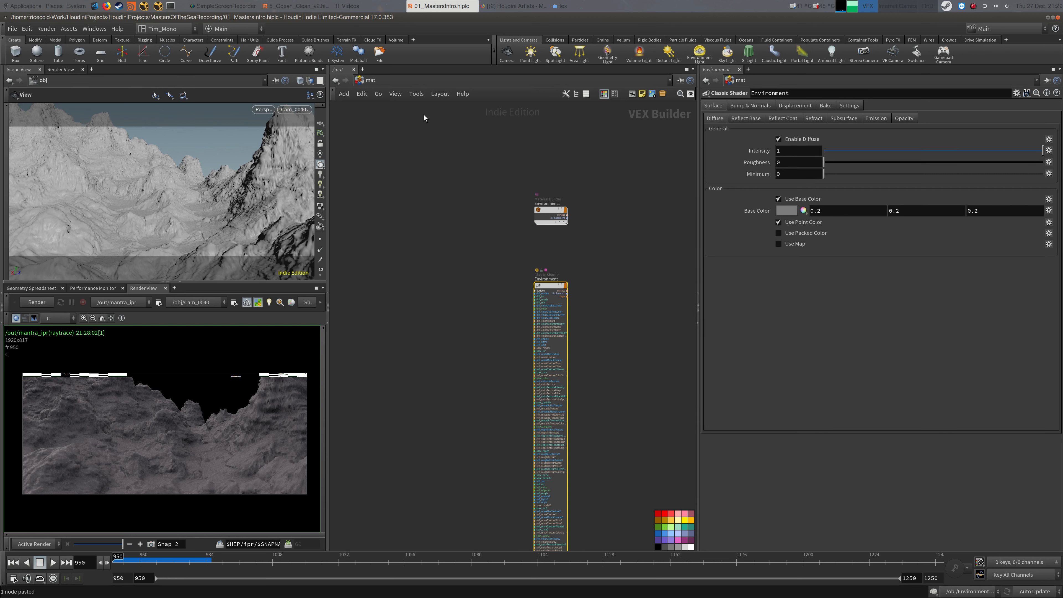
pyautogui.doubleClick(551, 214)
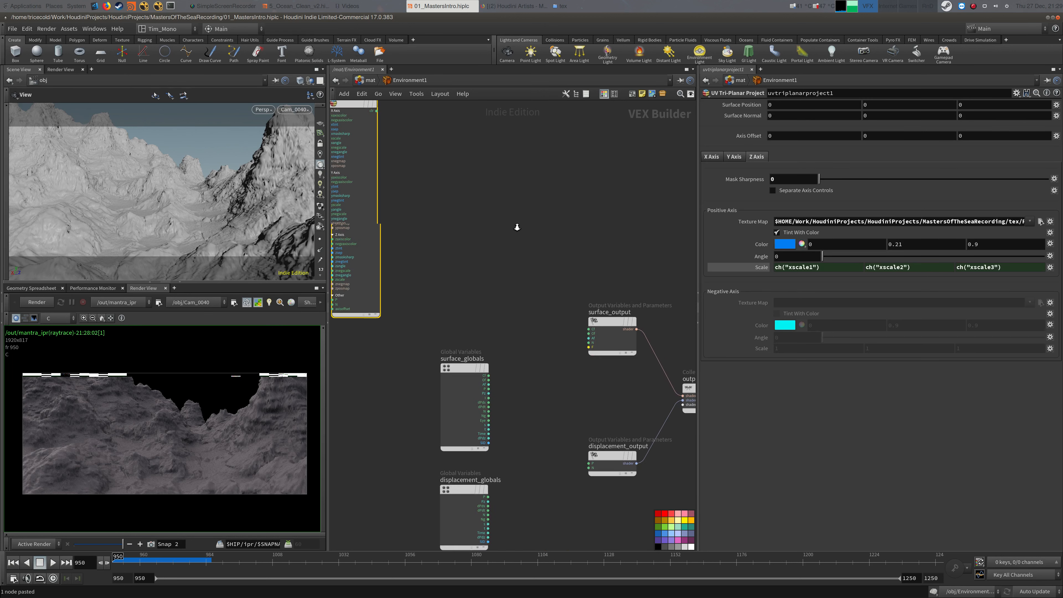
pyautogui.moveTo(471, 327); pyautogui.dragTo(413, 340)
pyautogui.click(361, 80)
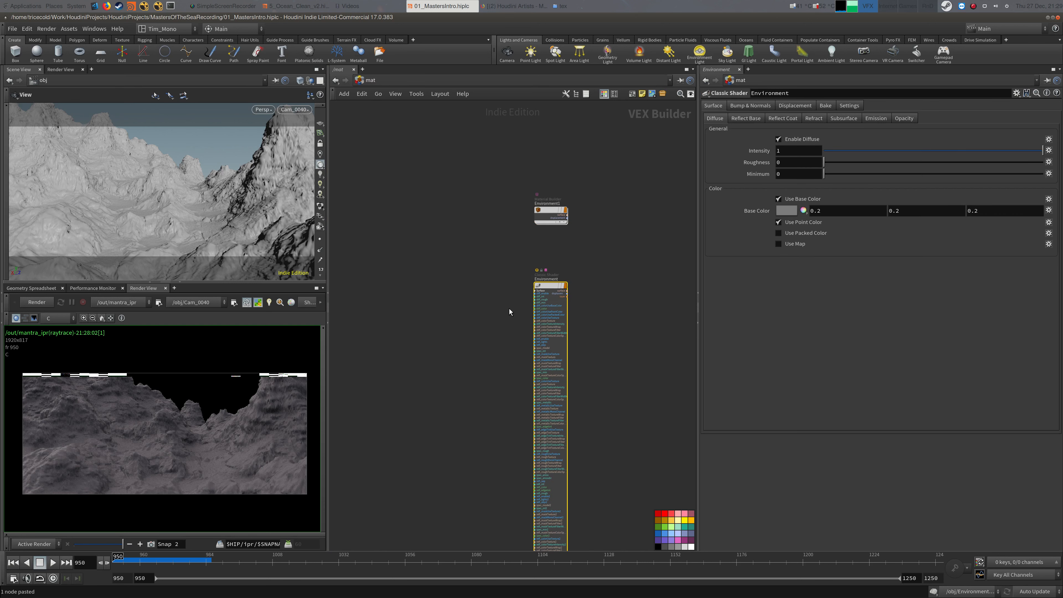
pyautogui.press('Delete')
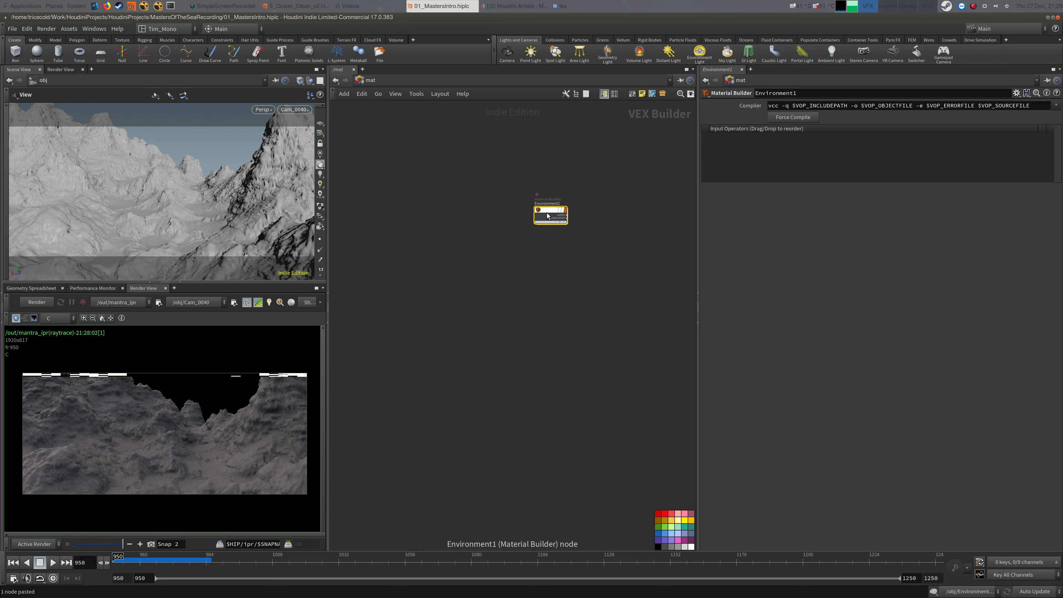
# Add an Occlusion node inside the Environment1 material builder, between uvtriplanarproject1 and surface_output
pyautogui.doubleClick(551, 214)
pyautogui.moveTo(517, 256)
pyautogui.mouseDown(button='middle')
pyautogui.moveTo(506, 251)
pyautogui.moveTo(530, 266)
pyautogui.mouseUp(button='middle')
pyautogui.moveTo(505, 213); pyautogui.dragTo(494, 212, button='middle')
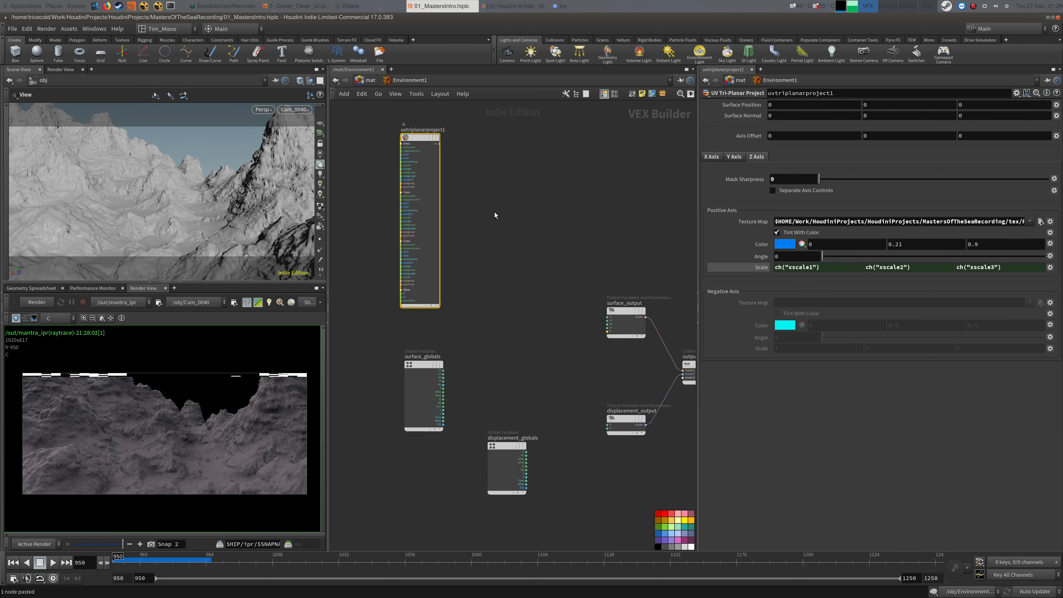
pyautogui.press('Tab')
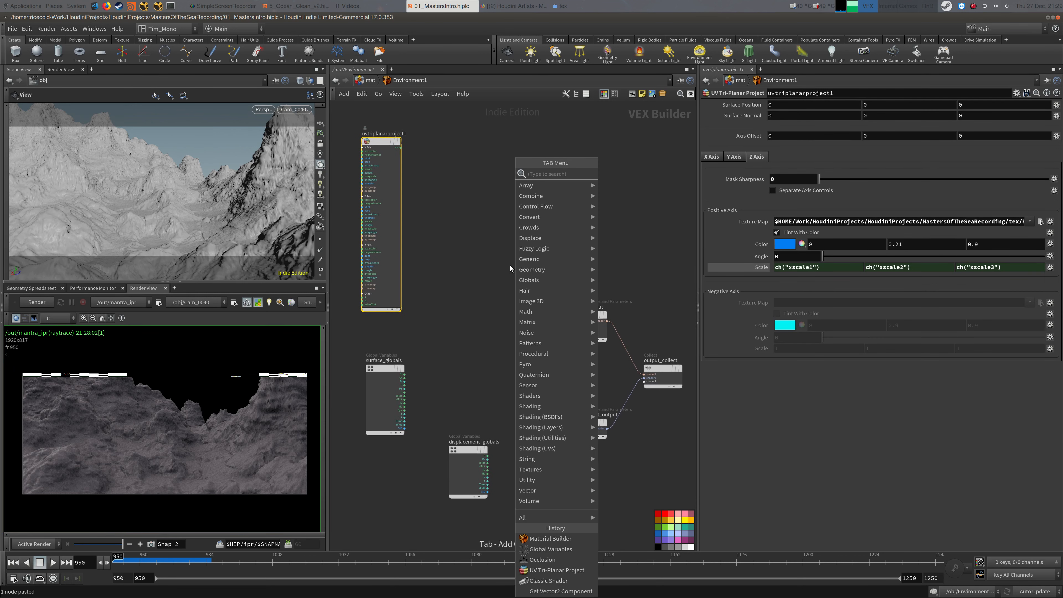
pyautogui.write('occ')
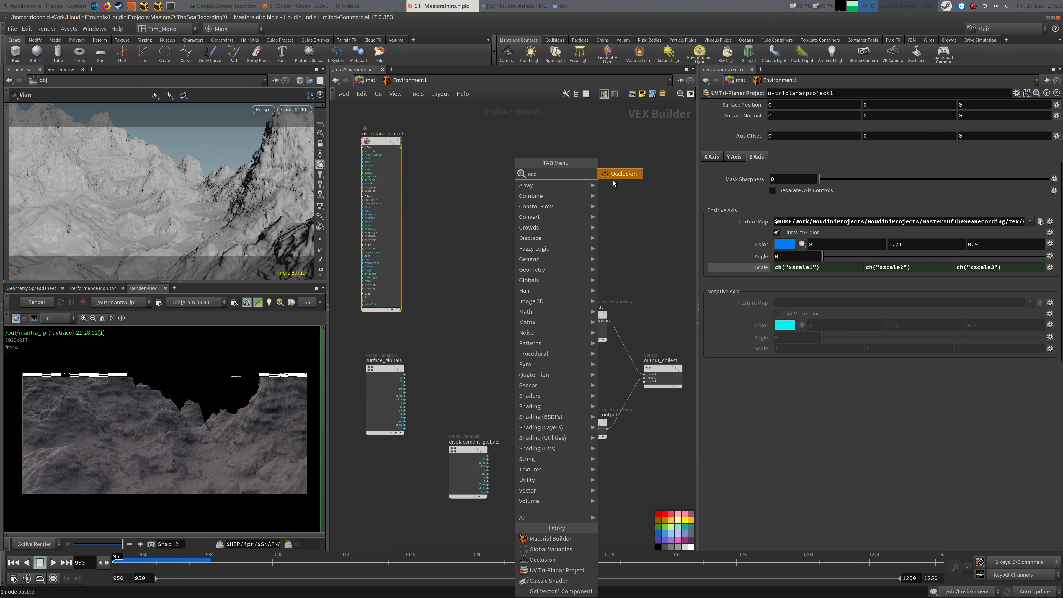
pyautogui.click(613, 180)
pyautogui.click(526, 225)
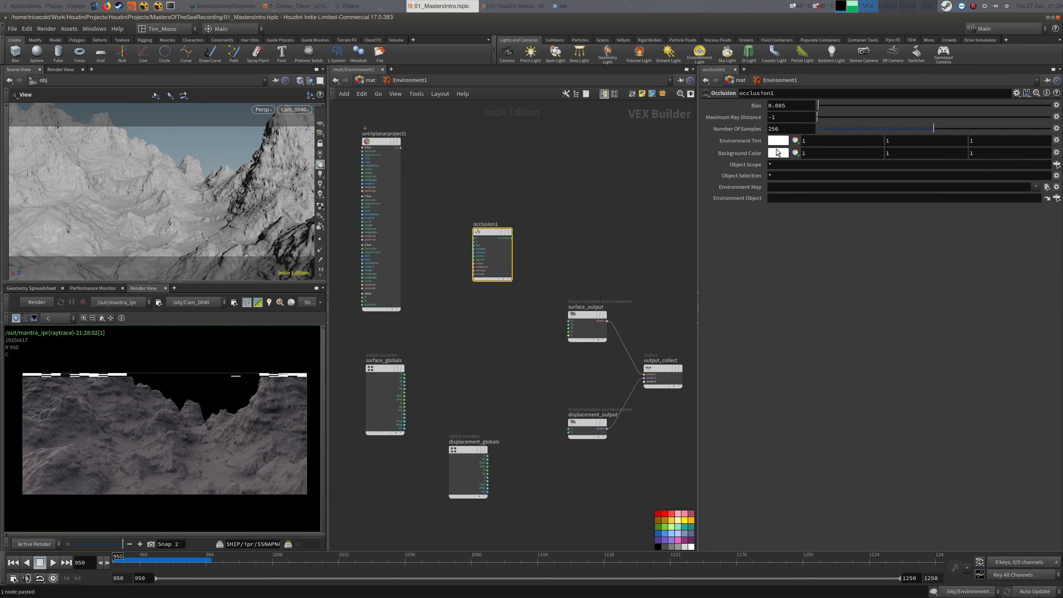
# Wire occlusion1's output into the first input of surface_output and start a render through Cam_0040
pyautogui.scroll(2, 551, 246)
pyautogui.moveTo(504, 237); pyautogui.dragTo(569, 340)
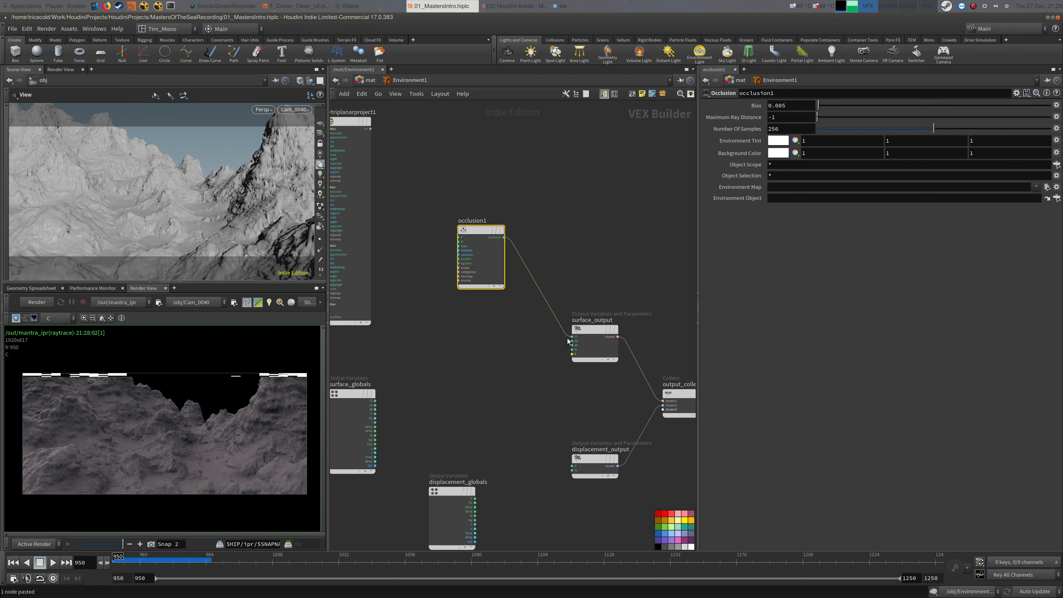
pyautogui.click(36, 302)
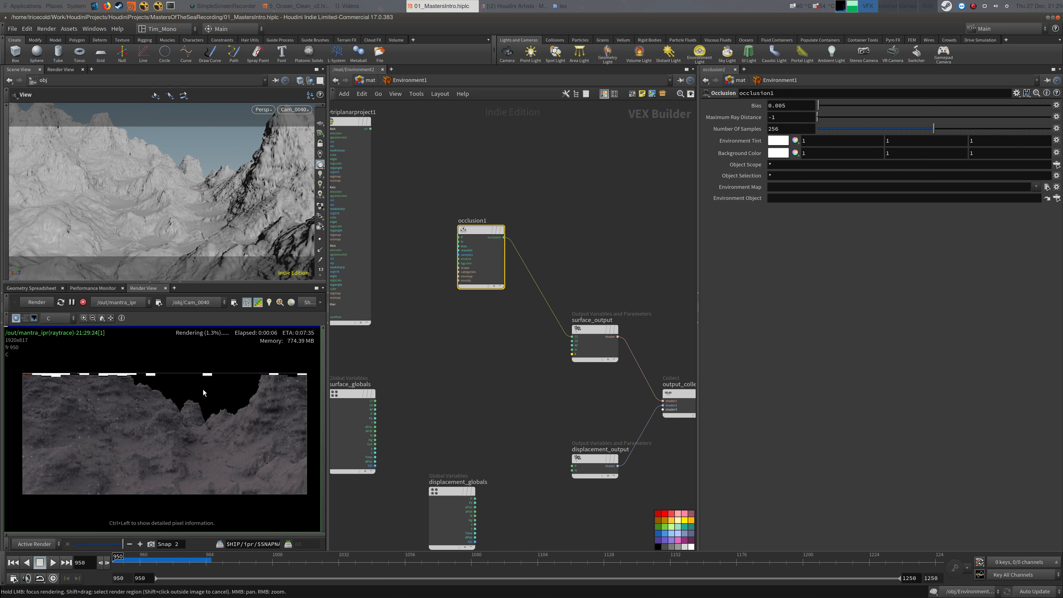
# Assign /mat/Environment1 as the render material of the Environment geometry object in obj
pyautogui.press('u')
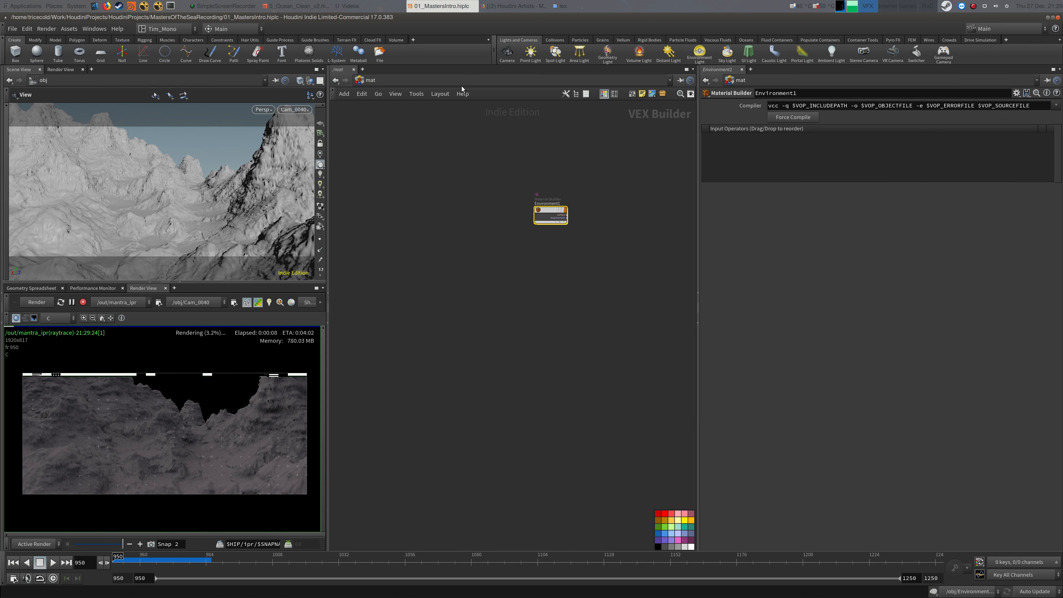
pyautogui.click(462, 83)
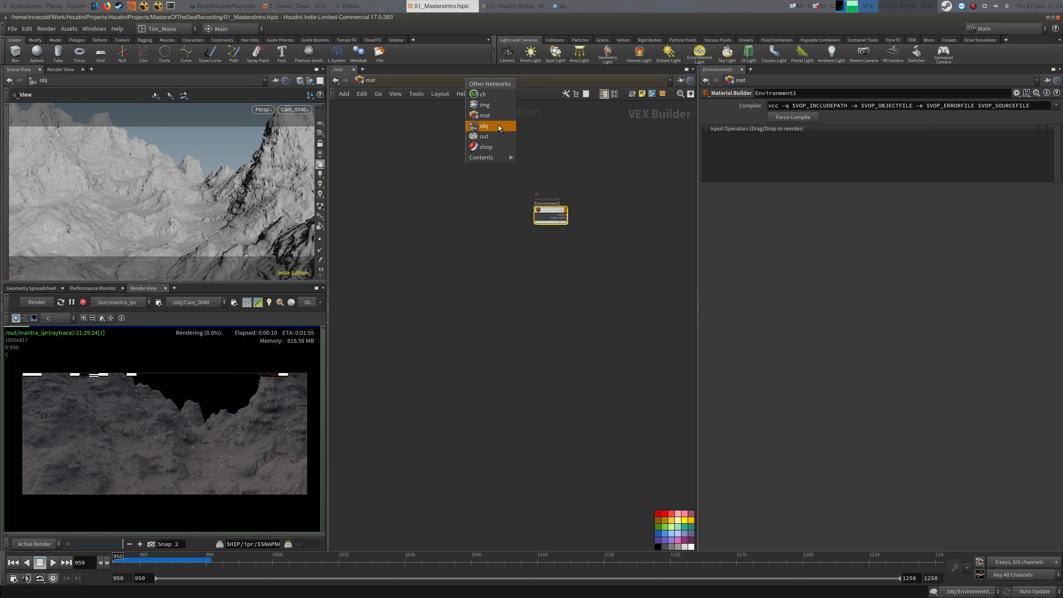
pyautogui.click(483, 125)
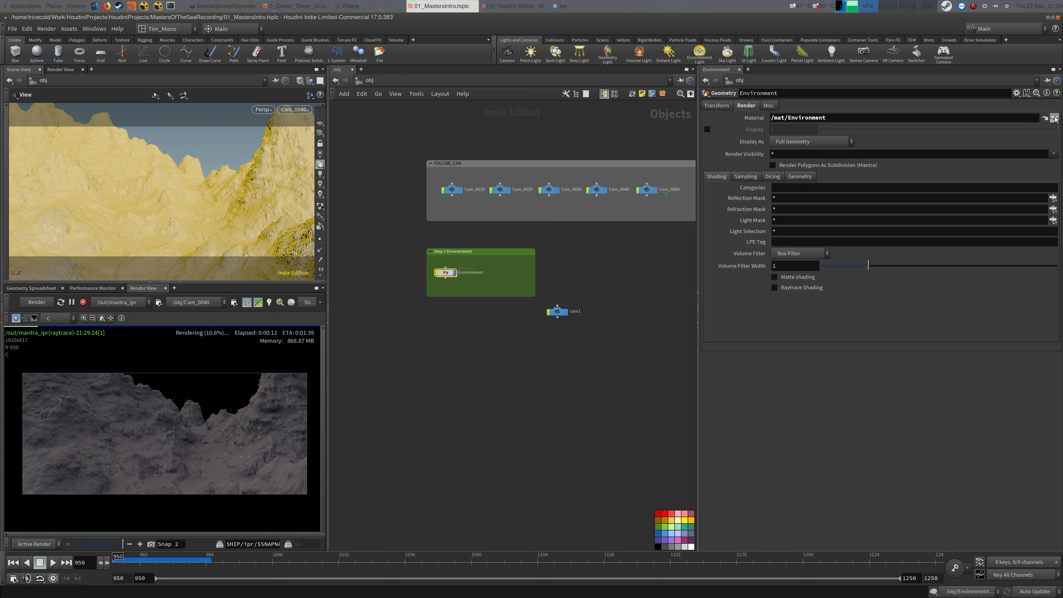
pyautogui.click(1054, 117)
pyautogui.doubleClick(988, 56)
# Return to the mat network and go inside the Environment1 material builder
pyautogui.click(410, 80)
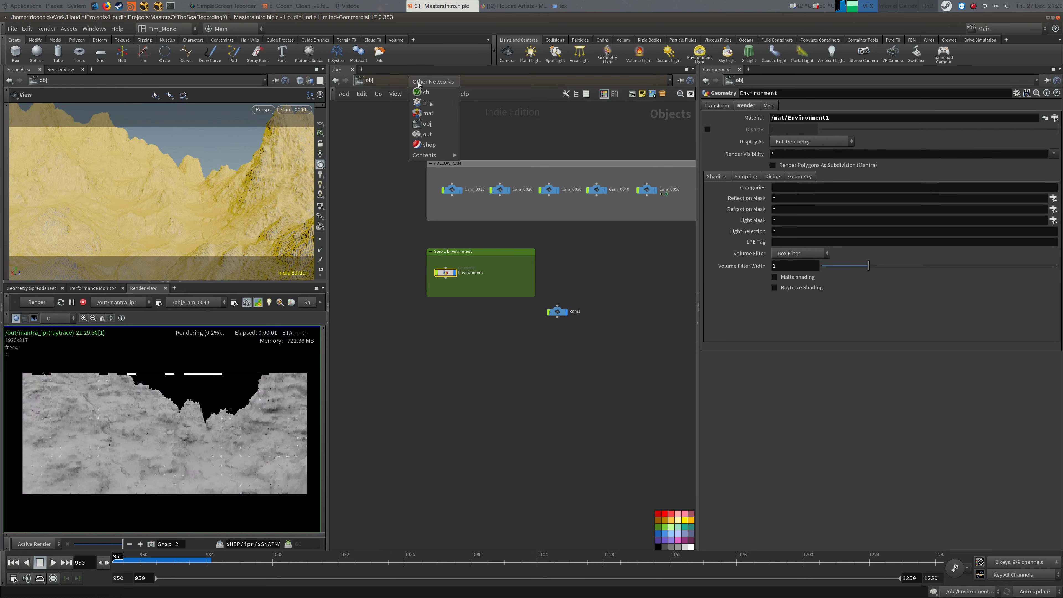
pyautogui.moveTo(432, 155)
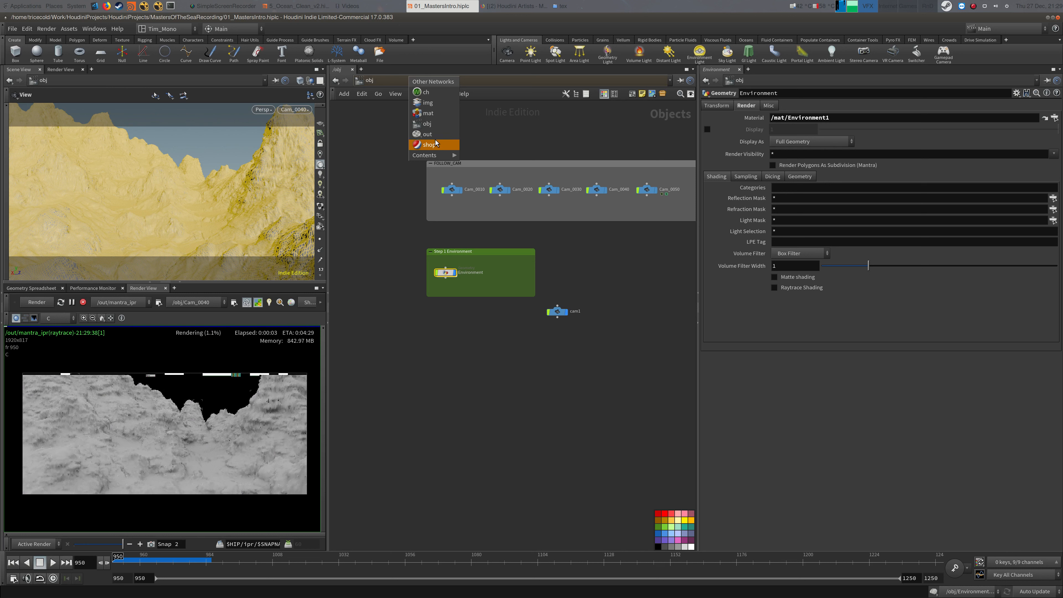
pyautogui.click(427, 113)
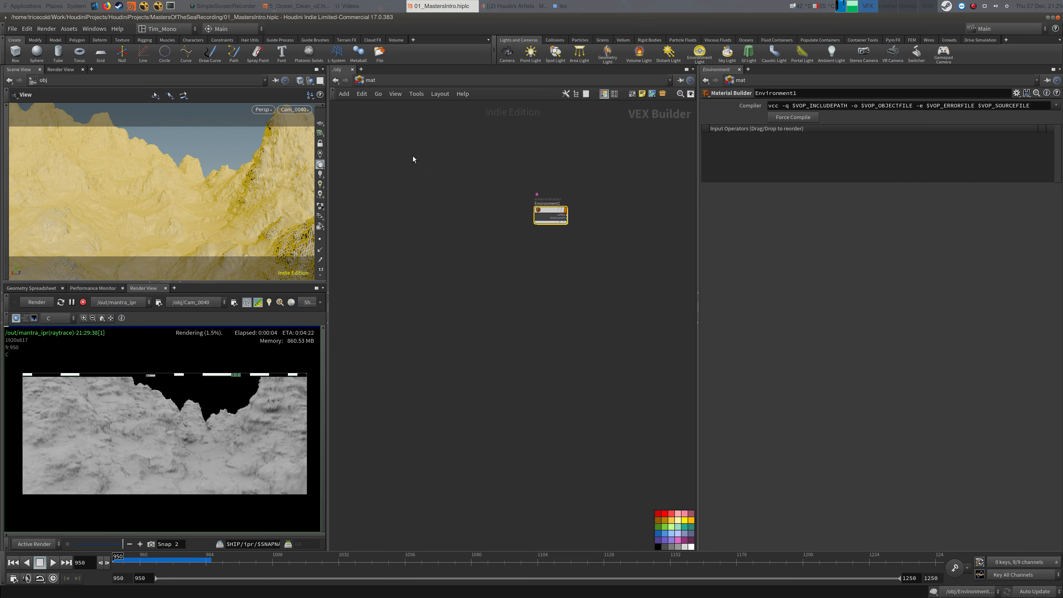
pyautogui.doubleClick(553, 212)
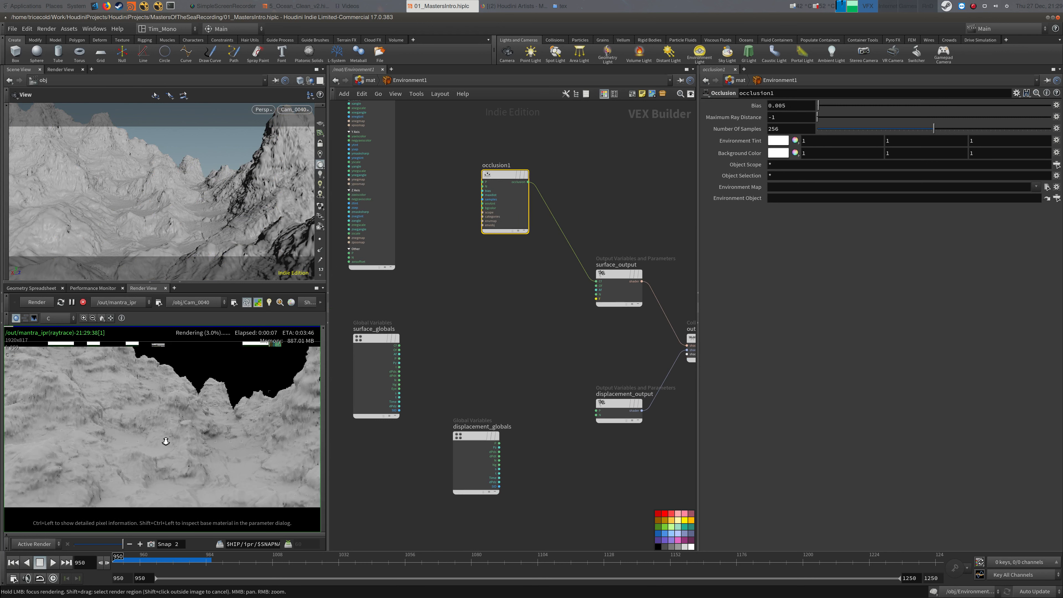
# Set occlusion1's Maximum Ray Distance to 1
pyautogui.scroll(3, 182, 432)
pyautogui.moveTo(154, 455); pyautogui.dragTo(159, 446, button='middle')
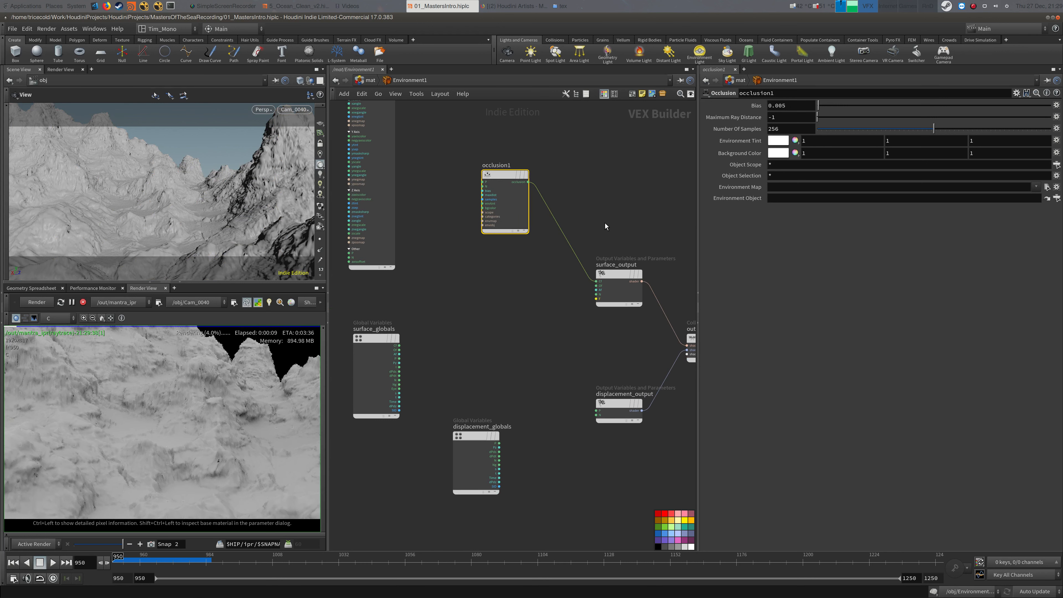
pyautogui.press('BackSpace')
pyautogui.press('BackSpace')
pyautogui.write('1')
pyautogui.click(615, 153)
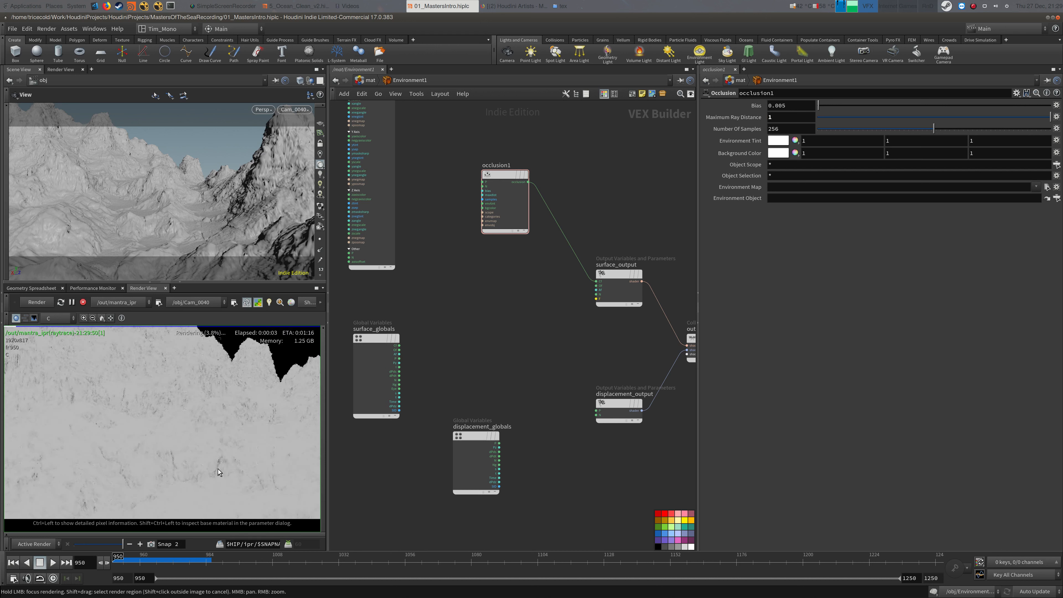
# Examine the short-range occlusion on the mountain slopes and ridge line in the render
pyautogui.moveTo(219, 468); pyautogui.dragTo(183, 428, button='middle')
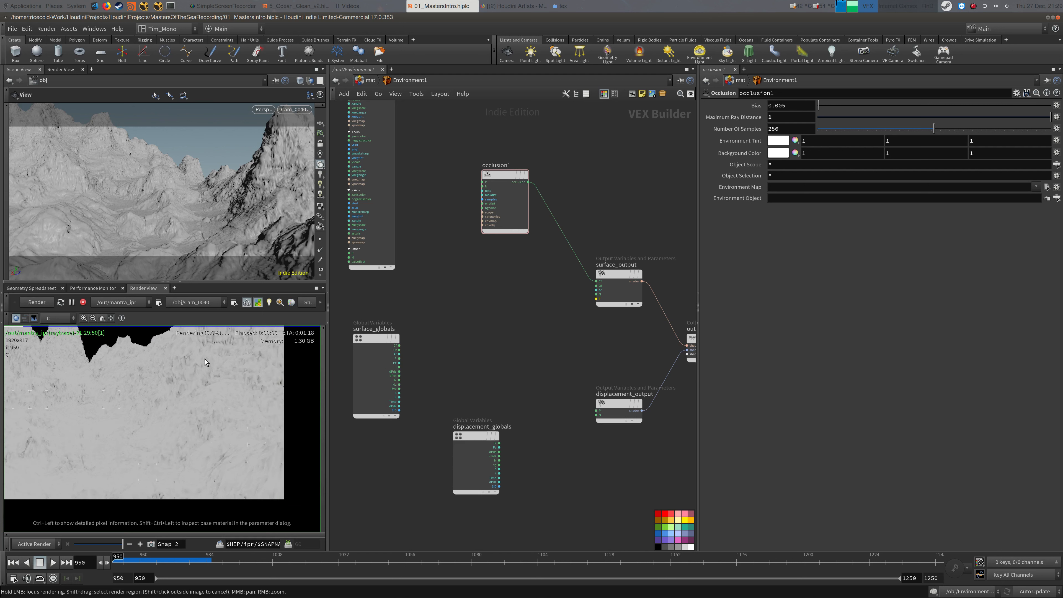
pyautogui.moveTo(204, 369); pyautogui.dragTo(246, 414, button='middle')
pyautogui.scroll(1, 258, 372)
pyautogui.moveTo(258, 373)
pyautogui.mouseDown(button='middle')
pyautogui.moveTo(225, 397)
pyautogui.moveTo(225, 365)
pyautogui.moveTo(250, 390)
pyautogui.mouseUp(button='middle')
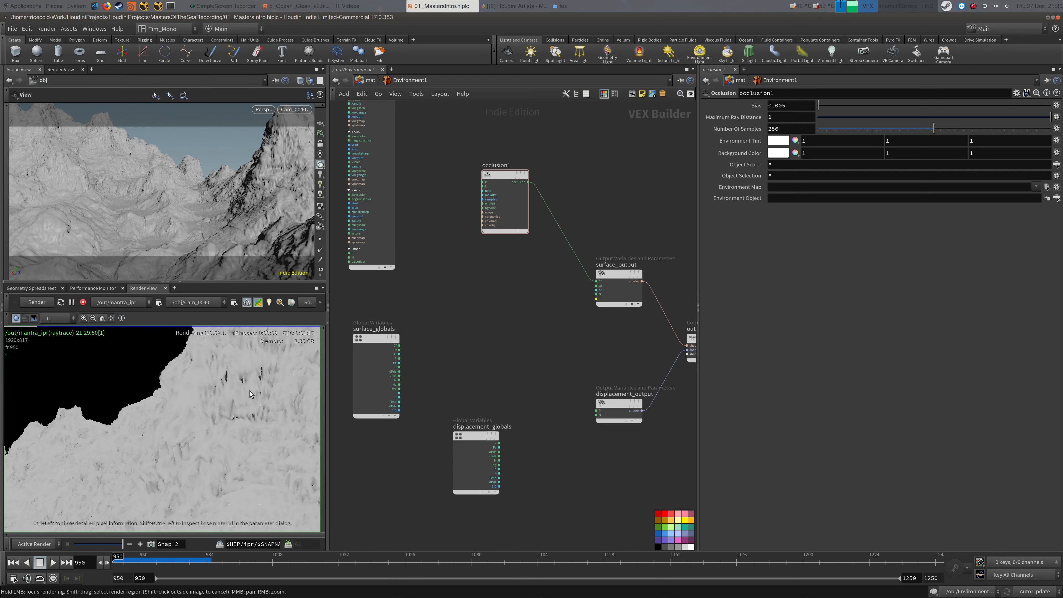
pyautogui.moveTo(250, 390); pyautogui.dragTo(203, 427, button='right')
pyautogui.moveTo(203, 432); pyautogui.dragTo(215, 417, button='middle')
pyautogui.moveTo(157, 452); pyautogui.dragTo(128, 454, button='middle')
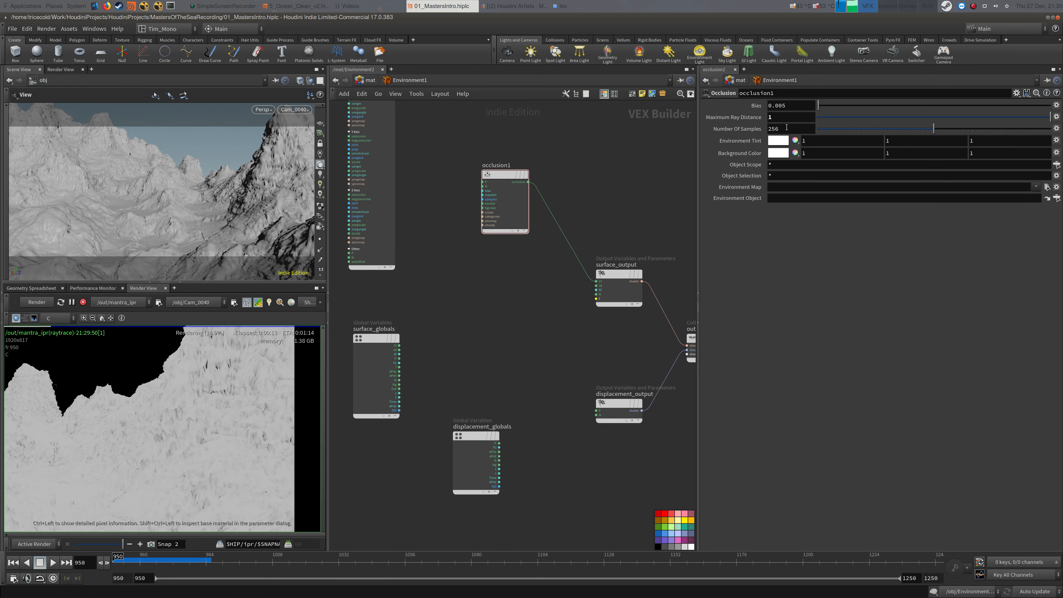
# Set occlusion1's Number Of Samples to 64 and limit the render to a region over the slope and ridge
pyautogui.moveTo(786, 128); pyautogui.dragTo(704, 131)
pyautogui.write('64')
pyautogui.press('Return')
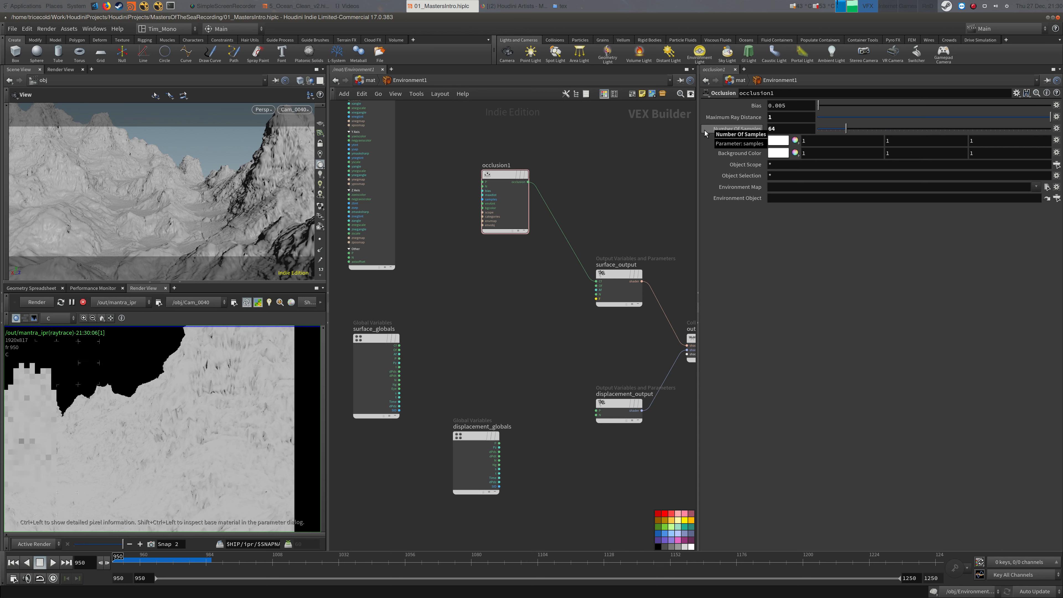
pyautogui.keyDown('shift'); pyautogui.moveTo(94, 355); pyautogui.dragTo(293, 479); pyautogui.keyUp('shift')
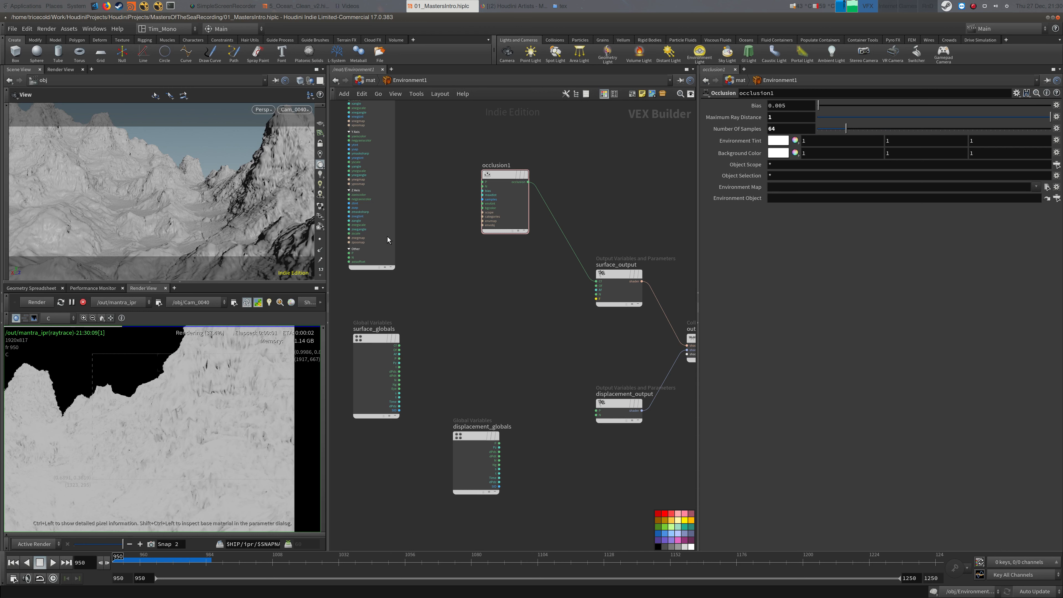
# Enable Render Polygons As Subdivision (Mantra) on the Environment geometry object in obj
pyautogui.click(365, 80)
pyautogui.click(430, 201)
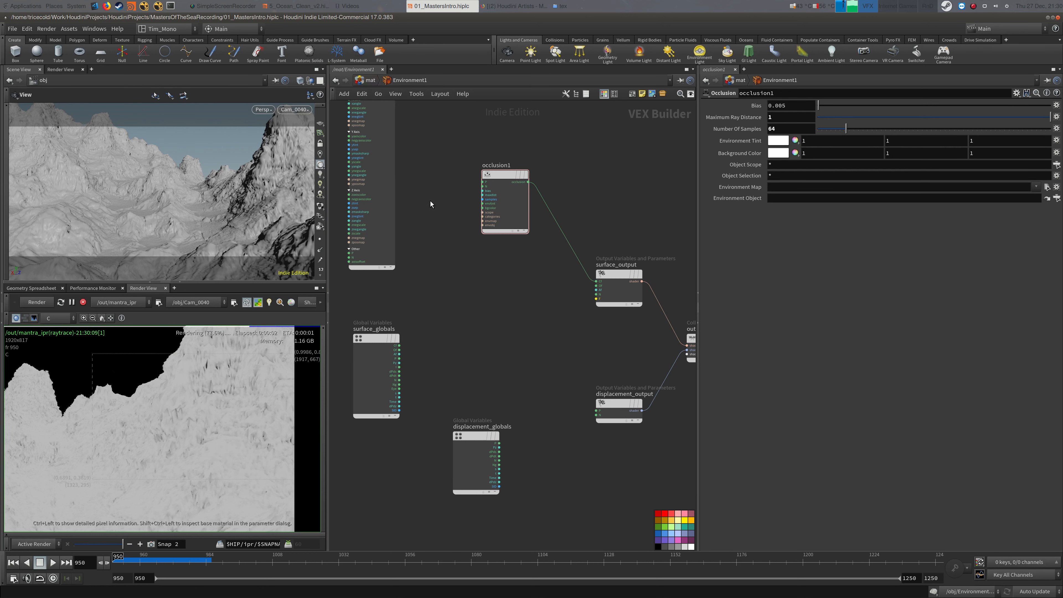
pyautogui.click(365, 80)
pyautogui.click(479, 82)
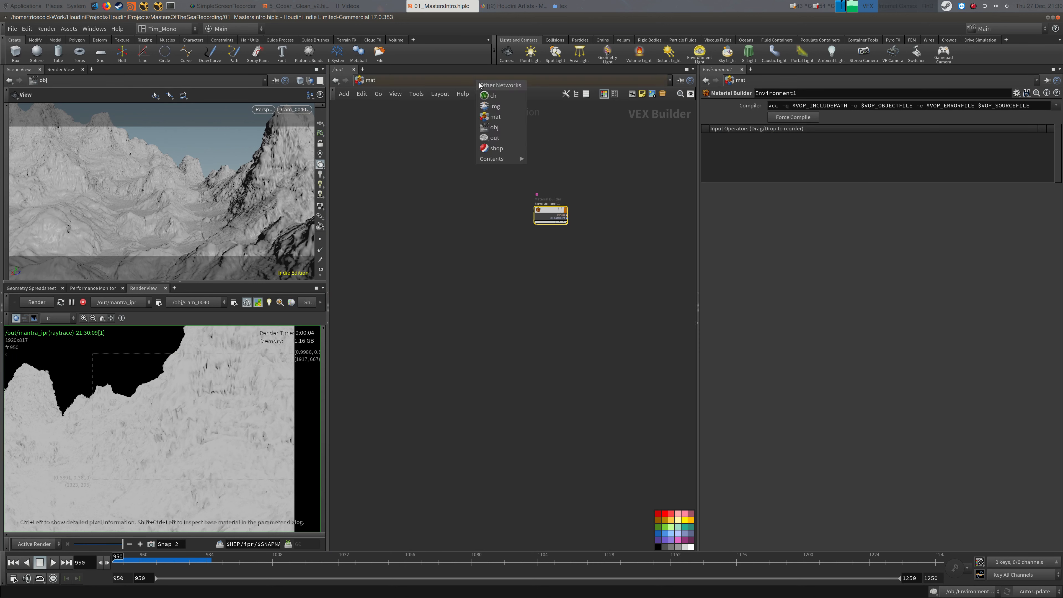
pyautogui.click(488, 128)
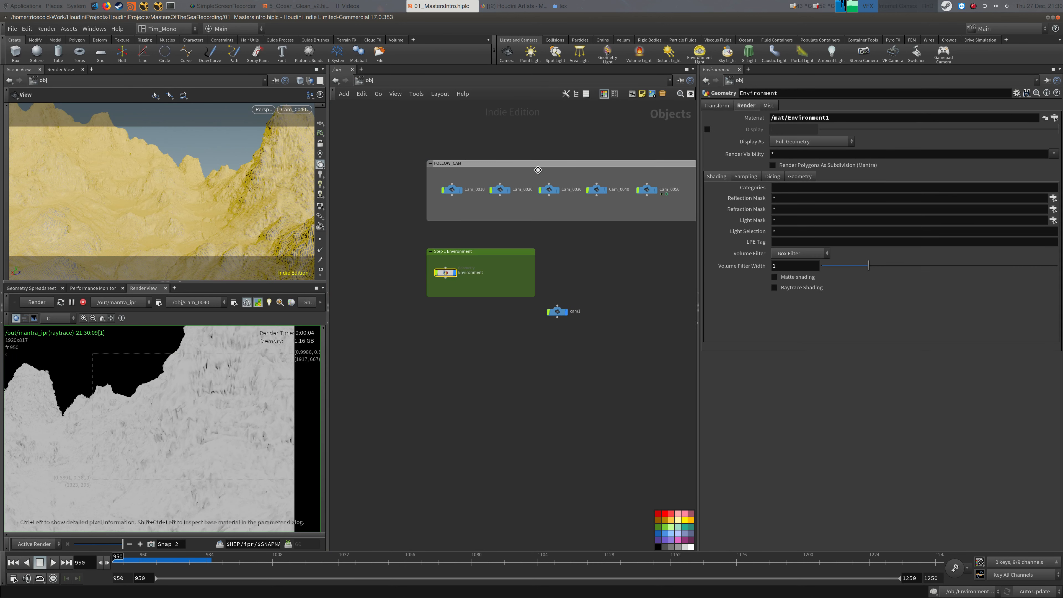
pyautogui.click(791, 166)
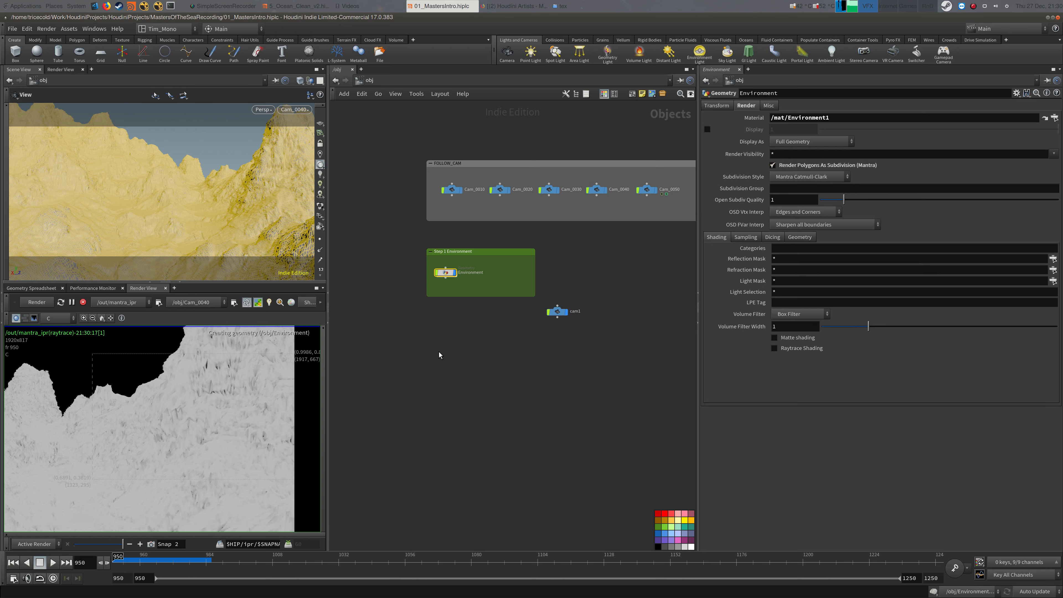
# Deselect the Environment object and switch the network view back to mat
pyautogui.click(482, 284)
pyautogui.click(421, 95)
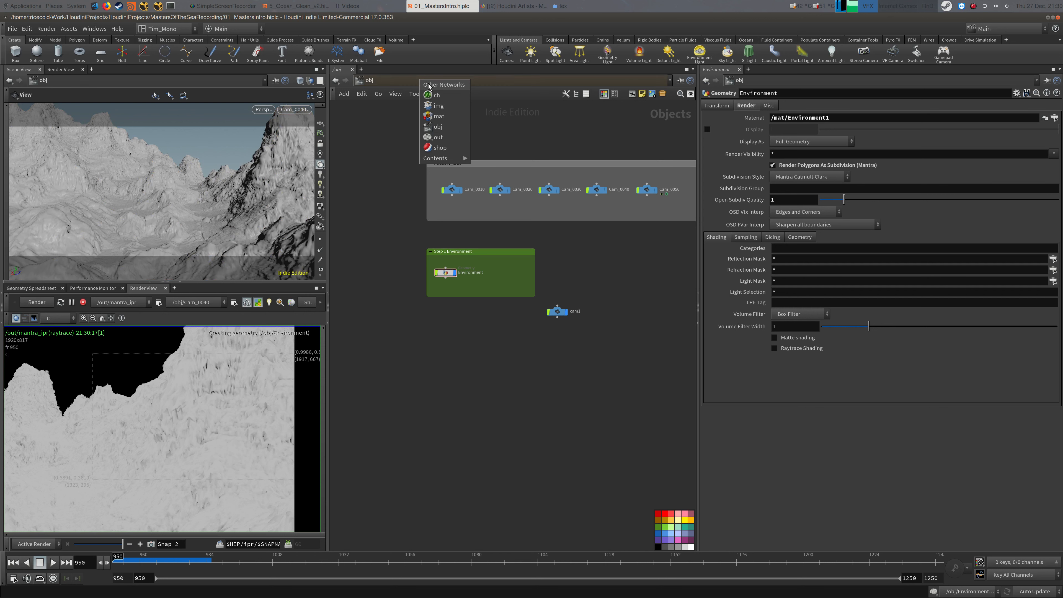
pyautogui.click(450, 128)
pyautogui.click(487, 82)
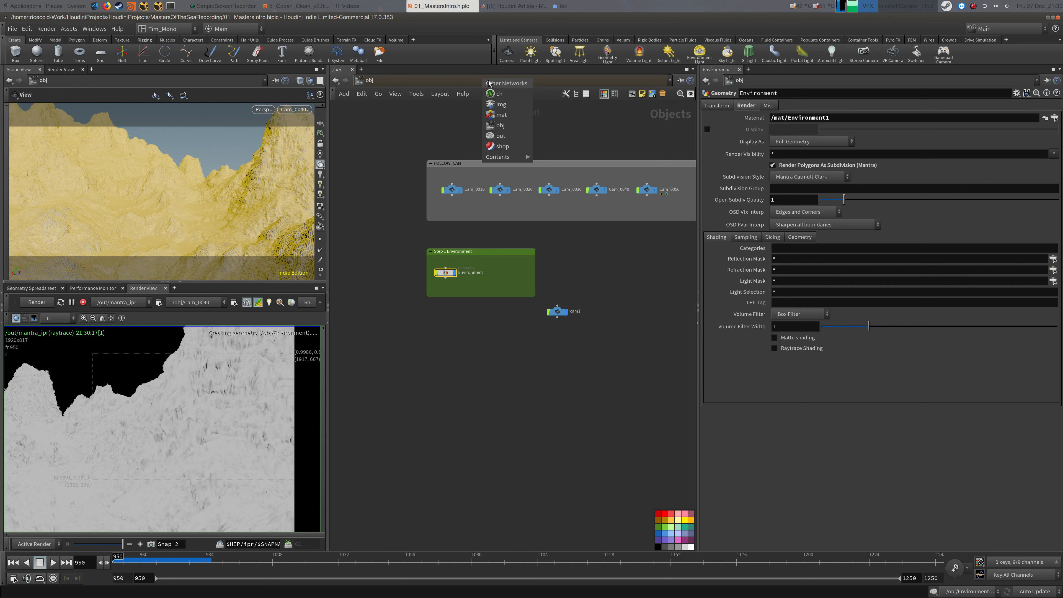
pyautogui.click(510, 135)
pyautogui.click(464, 80)
pyautogui.click(477, 117)
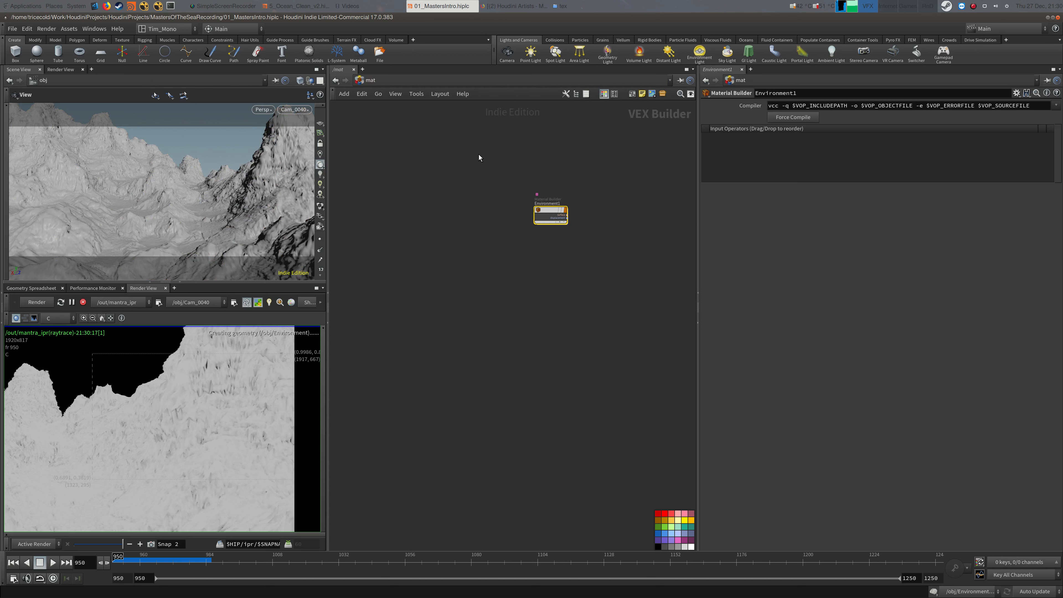
# Examine how the subdivided terrain renders across the ridge line and the steep slope
pyautogui.moveTo(152, 469); pyautogui.dragTo(229, 404, button='middle')
pyautogui.moveTo(228, 404); pyautogui.dragTo(176, 421, button='right')
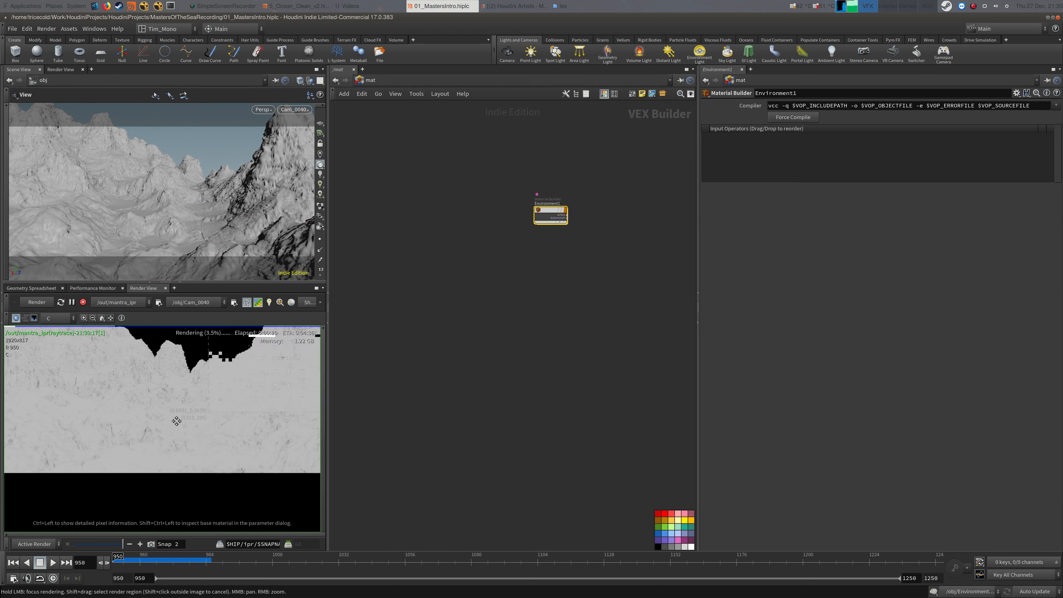
pyautogui.moveTo(268, 378); pyautogui.dragTo(187, 418, button='middle')
pyautogui.scroll(2, 188, 418)
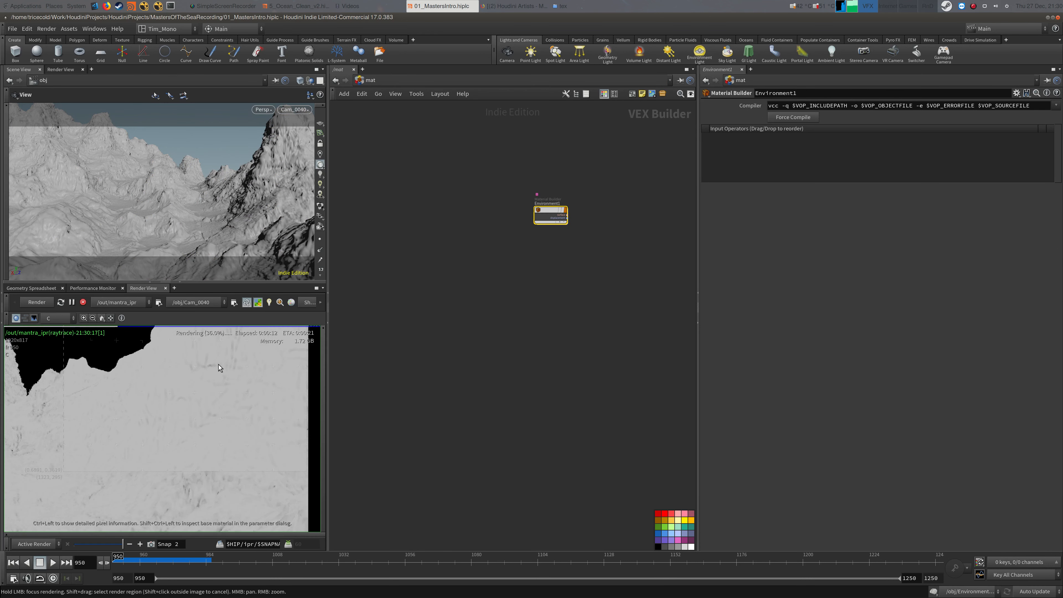
pyautogui.moveTo(218, 364); pyautogui.dragTo(197, 389, button='right')
pyautogui.moveTo(196, 388); pyautogui.dragTo(184, 418, button='middle')
pyautogui.moveTo(183, 418); pyautogui.dragTo(200, 380, button='right')
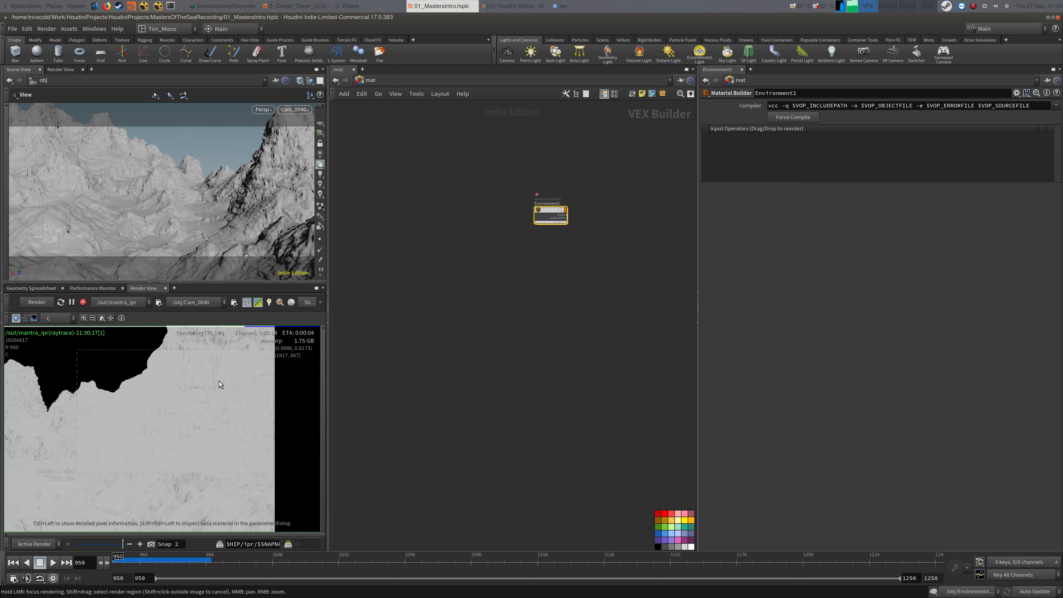
# Inside Environment1, try a Maximum Ray Distance of 4 on occlusion1, settle on 10 and check the render
pyautogui.doubleClick(550, 215)
pyautogui.moveTo(543, 149); pyautogui.dragTo(472, 206)
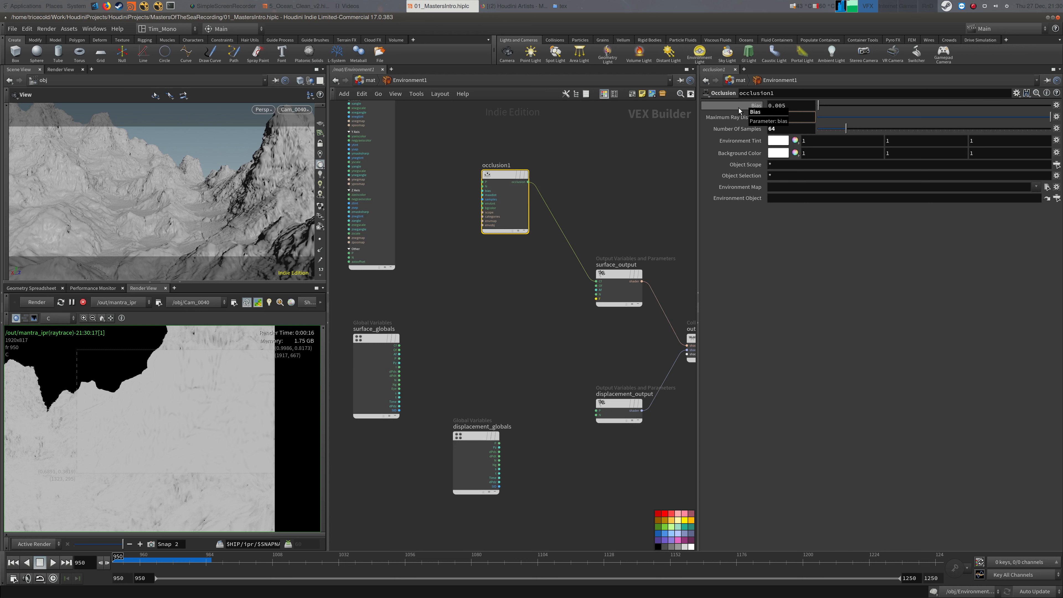
pyautogui.press('Return')
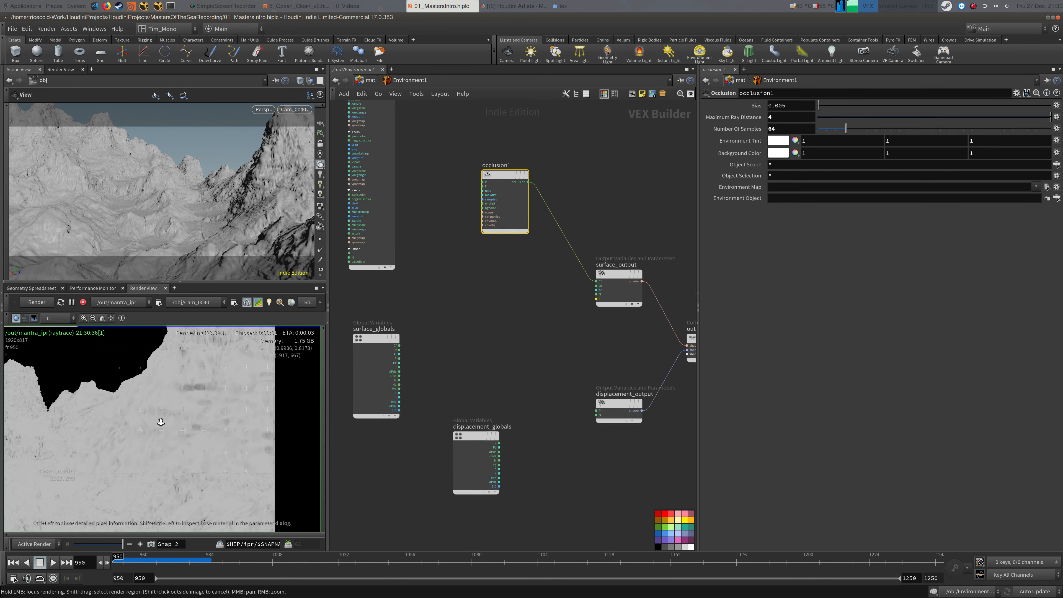
pyautogui.moveTo(160, 421); pyautogui.dragTo(166, 395, button='middle')
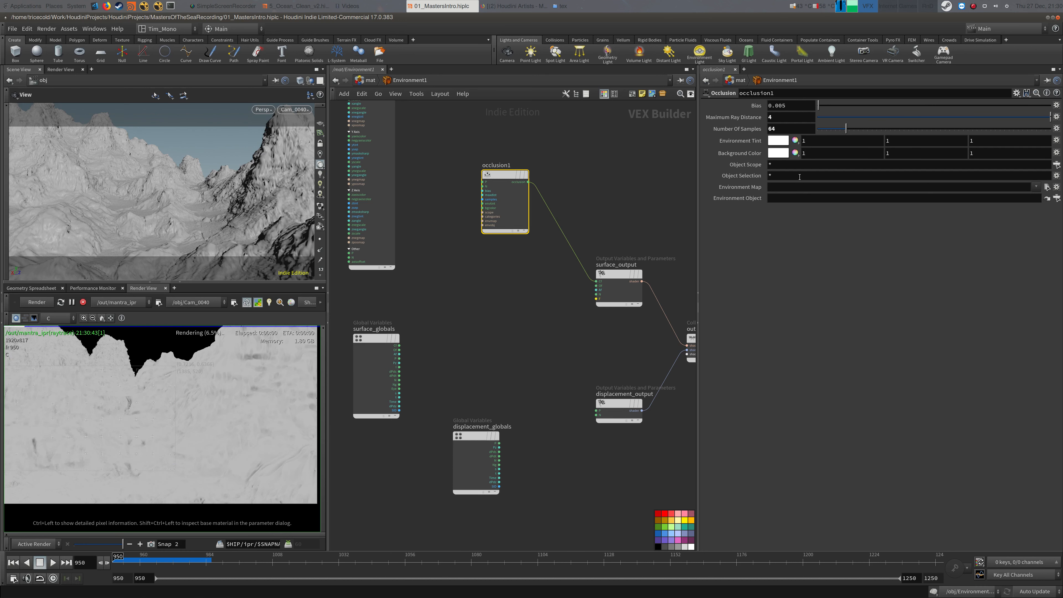
pyautogui.write('10')
pyautogui.press('Return')
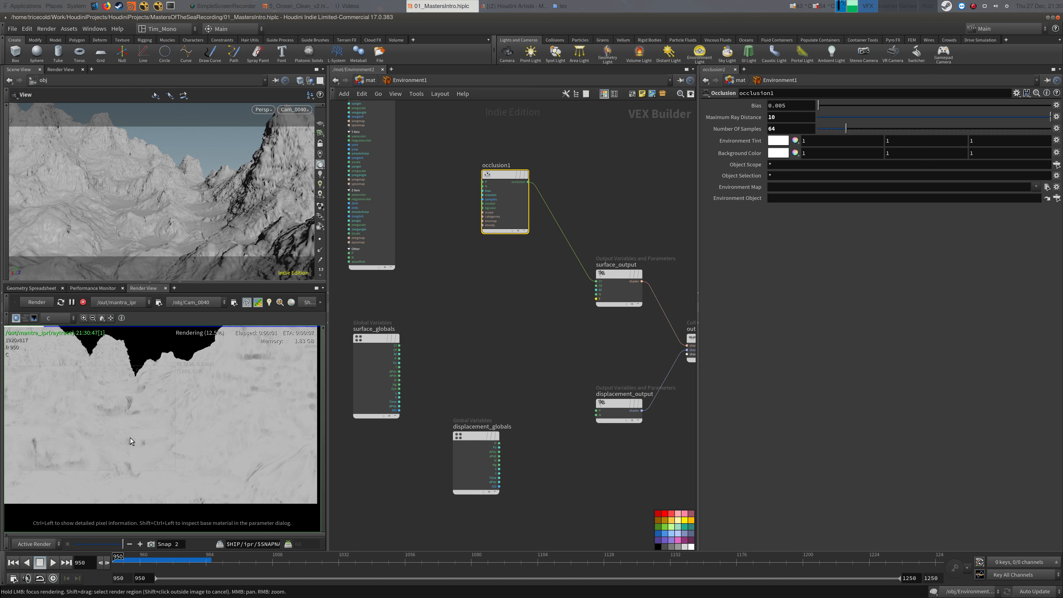
pyautogui.moveTo(239, 417); pyautogui.dragTo(192, 434, button='middle')
pyautogui.moveTo(485, 323); pyautogui.dragTo(493, 345, button='middle')
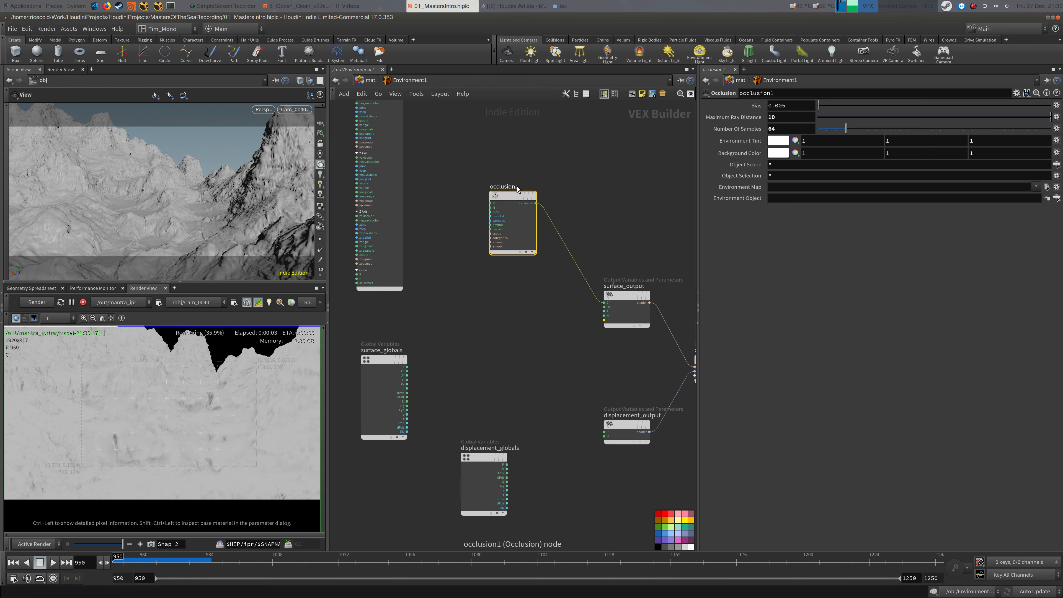
# Insert a Multiply Constant with a multiplier of 2 between occlusion1 and surface_output and check the brightened render
pyautogui.moveTo(534, 194); pyautogui.dragTo(497, 191)
pyautogui.press('Tab')
pyautogui.write('mu')
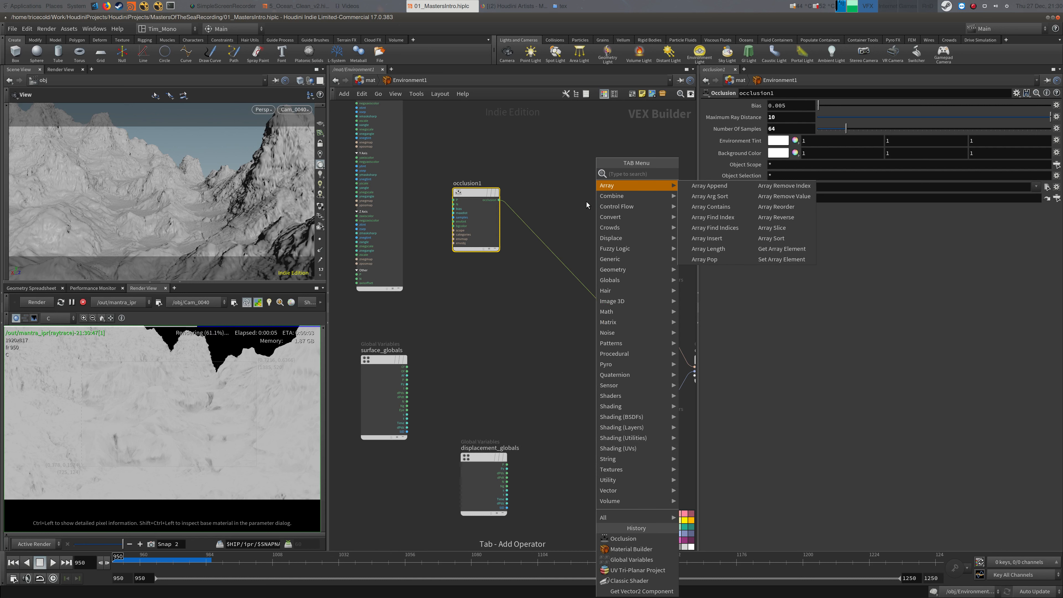
pyautogui.click(711, 184)
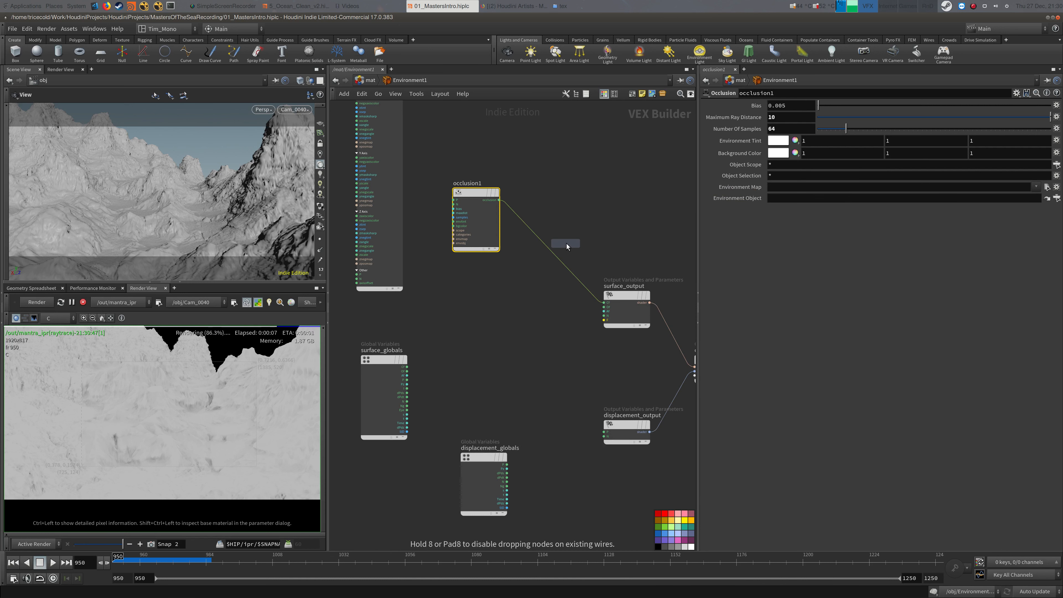
pyautogui.click(546, 248)
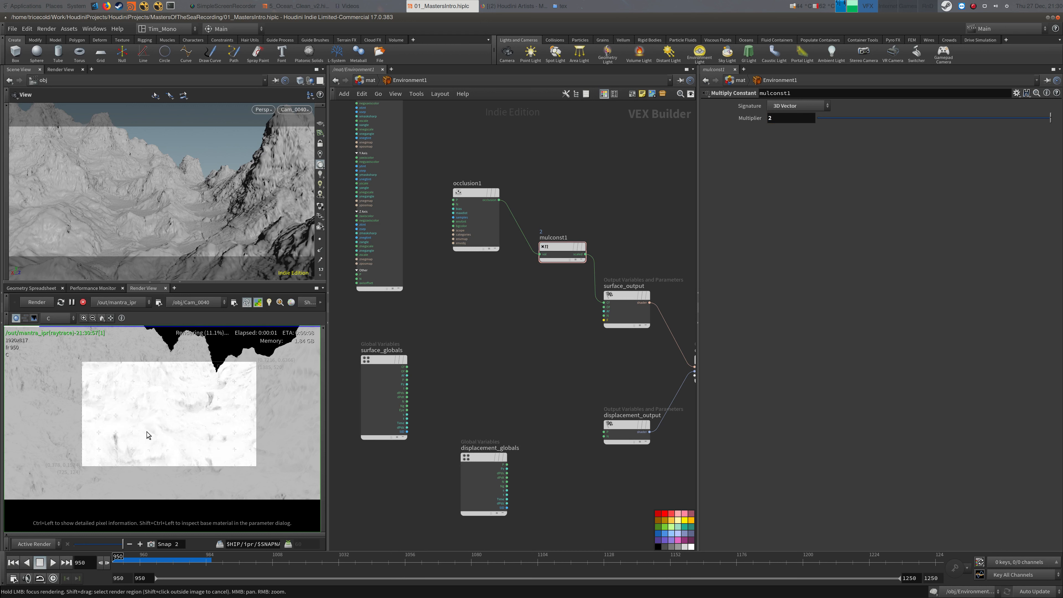
pyautogui.moveTo(147, 432); pyautogui.dragTo(157, 418, button='middle')
pyautogui.moveTo(189, 431); pyautogui.dragTo(201, 421, button='right')
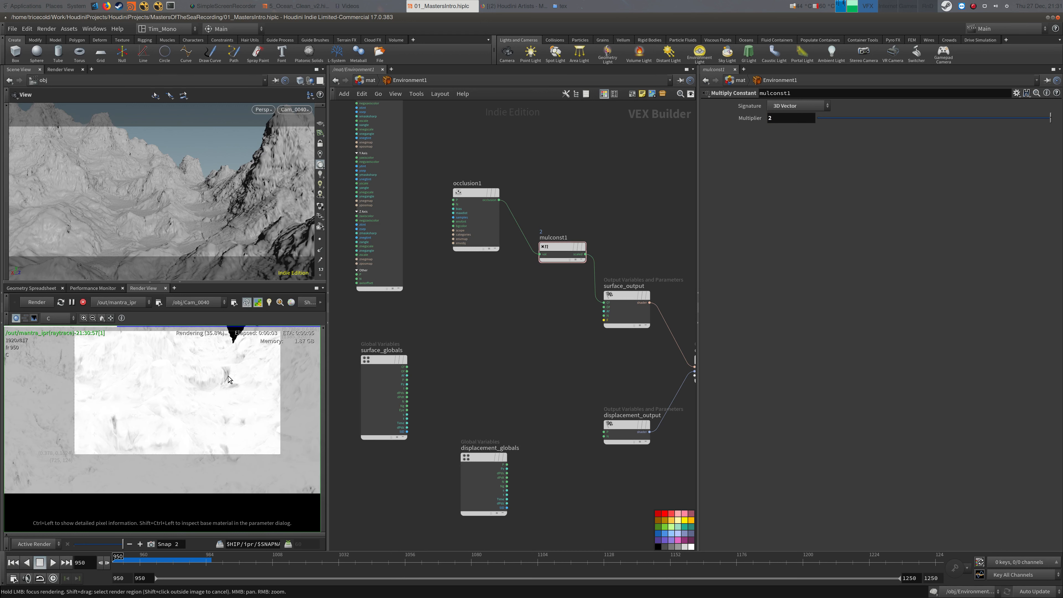
# Rearrange the network by raising occlusion1 and mulconst1 side by side and shifting the output nodes away to make room
pyautogui.moveTo(479, 296); pyautogui.dragTo(477, 307, button='middle')
pyautogui.moveTo(479, 205); pyautogui.dragTo(464, 149)
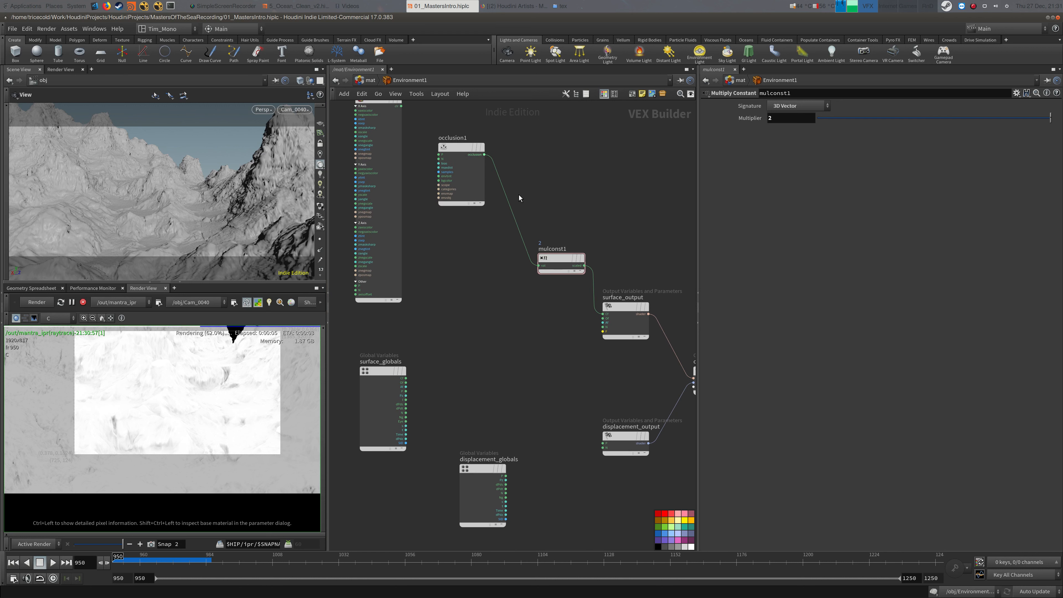
pyautogui.moveTo(575, 256); pyautogui.dragTo(539, 150)
pyautogui.moveTo(632, 245); pyautogui.dragTo(559, 231, button='middle')
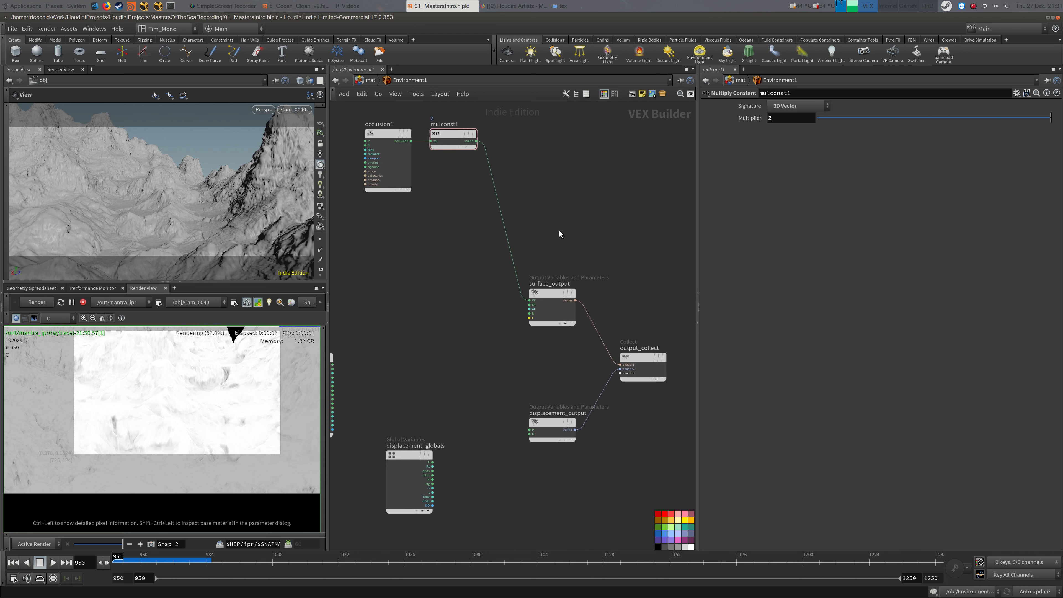
pyautogui.moveTo(474, 299); pyautogui.dragTo(372, 257, button='middle')
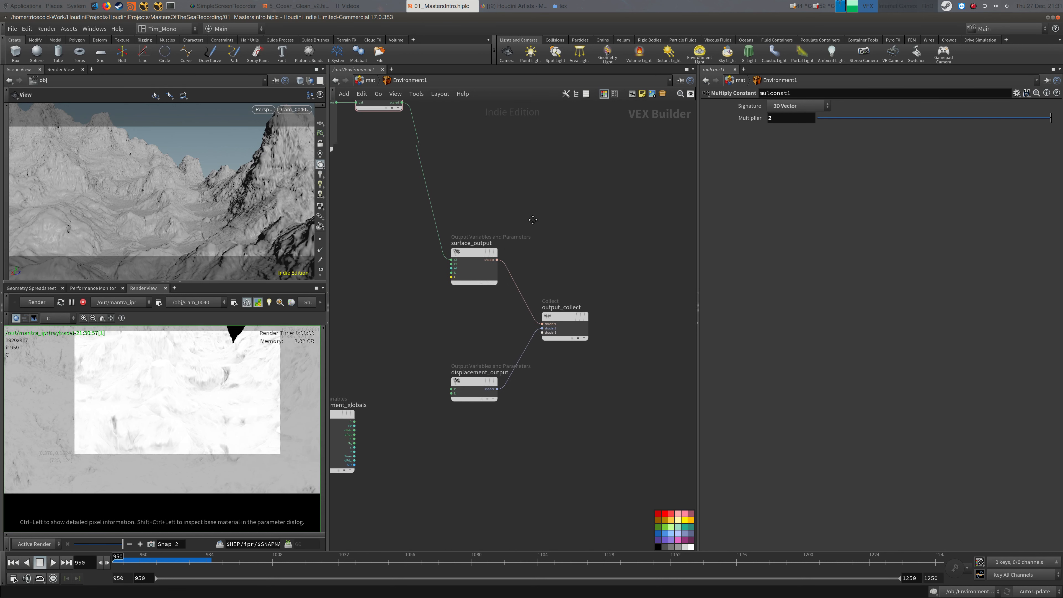
pyautogui.moveTo(616, 190); pyautogui.dragTo(426, 418)
pyautogui.moveTo(467, 255); pyautogui.dragTo(579, 254)
pyautogui.moveTo(444, 244); pyautogui.dragTo(471, 299, button='middle')
# Add a PBR Diffuse node and place it in the space between uvtriplanarproject1 and surface_output
pyautogui.press('Tab')
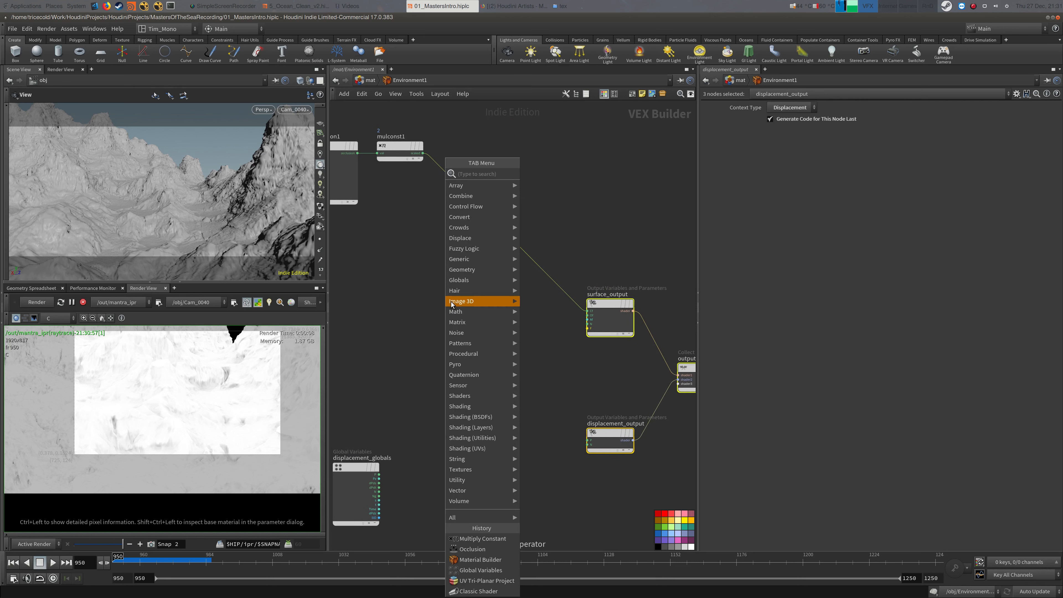
pyautogui.write('pbrd')
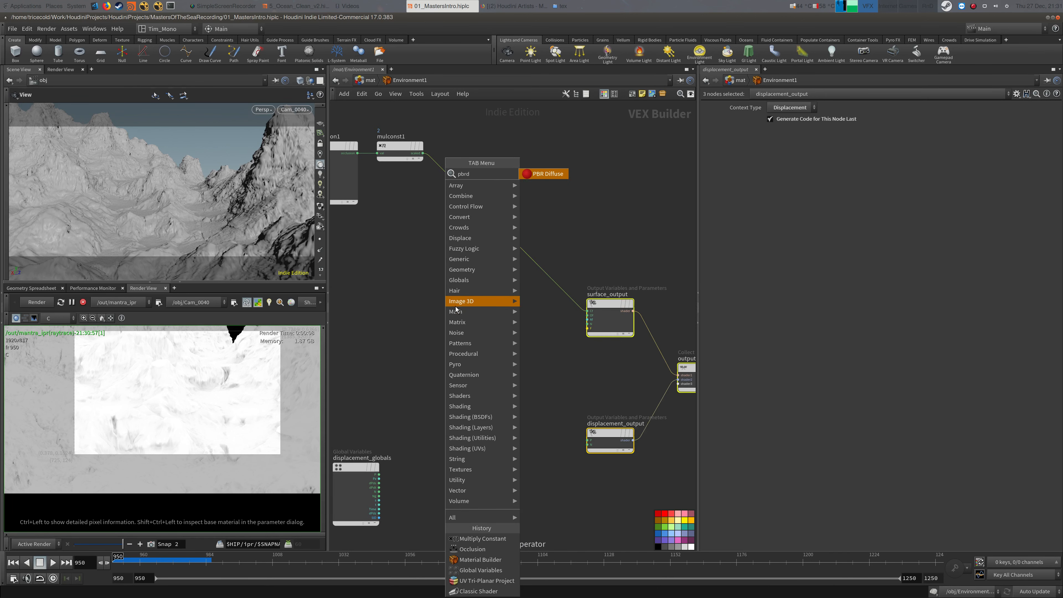
pyautogui.click(538, 179)
pyautogui.click(459, 299)
pyautogui.moveTo(377, 270); pyautogui.dragTo(441, 259, button='middle')
pyautogui.moveTo(526, 295); pyautogui.dragTo(559, 300)
pyautogui.moveTo(414, 353); pyautogui.dragTo(520, 403, button='middle')
pyautogui.moveTo(420, 140); pyautogui.dragTo(504, 276)
pyautogui.moveTo(545, 279); pyautogui.dragTo(487, 257, button='middle')
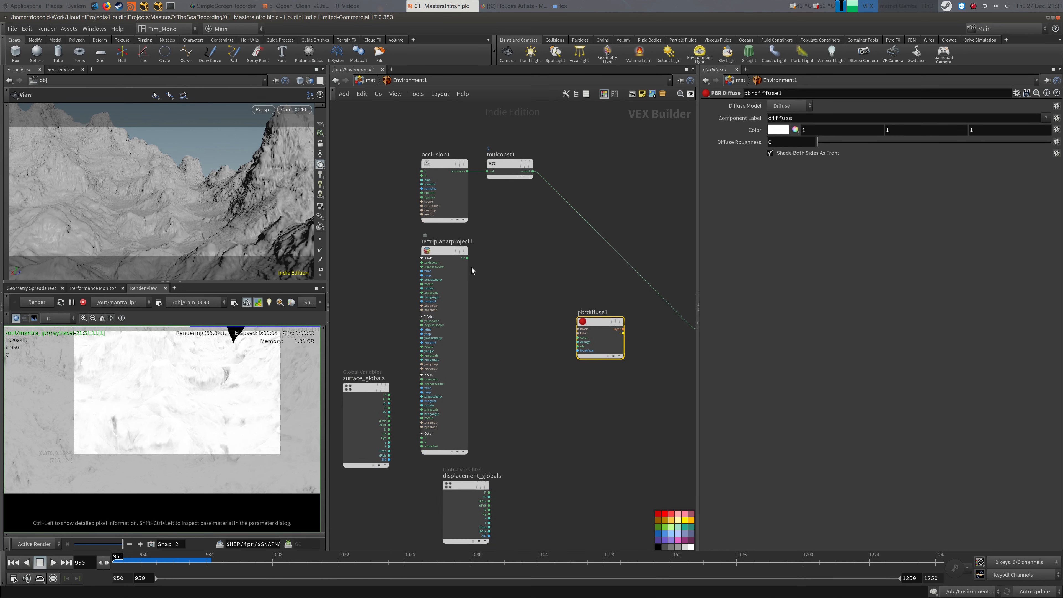
pyautogui.click(467, 258)
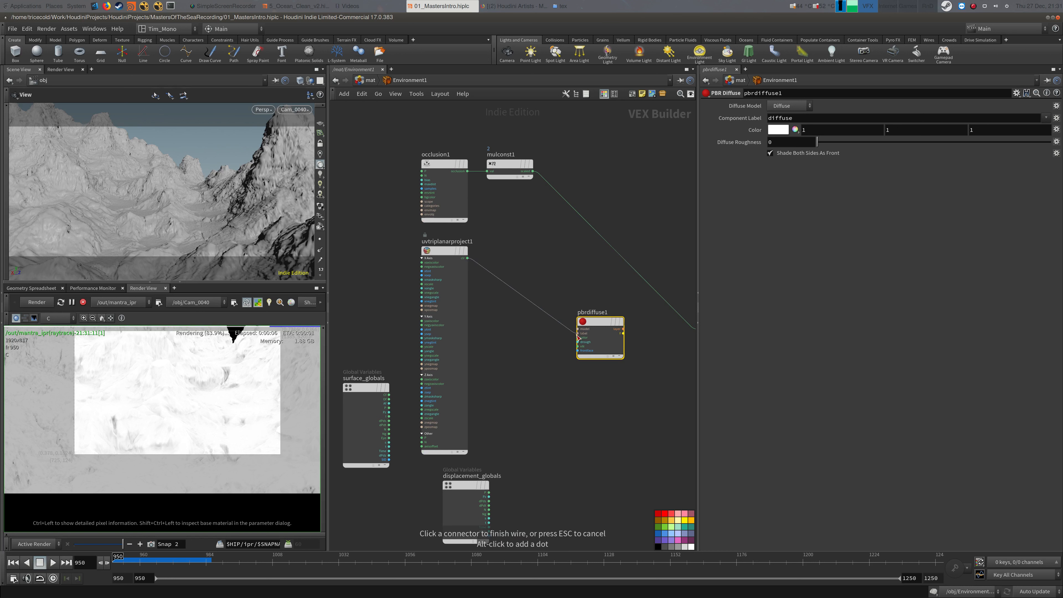
pyautogui.click(578, 338)
pyautogui.hotkey('ctrl', 'z')
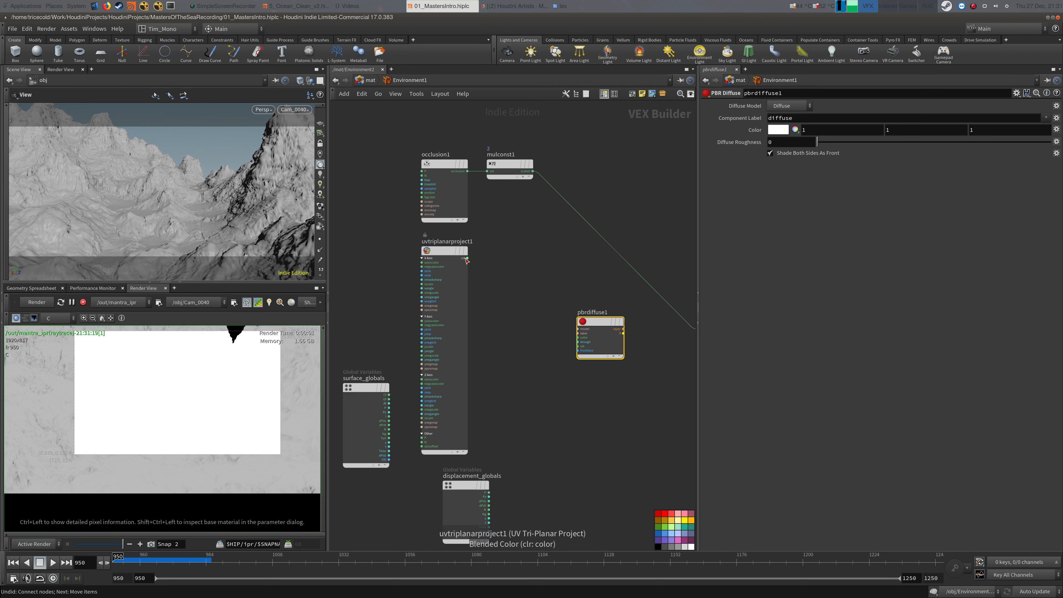
# Feed uvtriplanarproject1's blended color into pbrdiffuse1's color through a new Multiply node, with mulconst1 as the second factor
pyautogui.click(467, 259)
pyautogui.press('Tab')
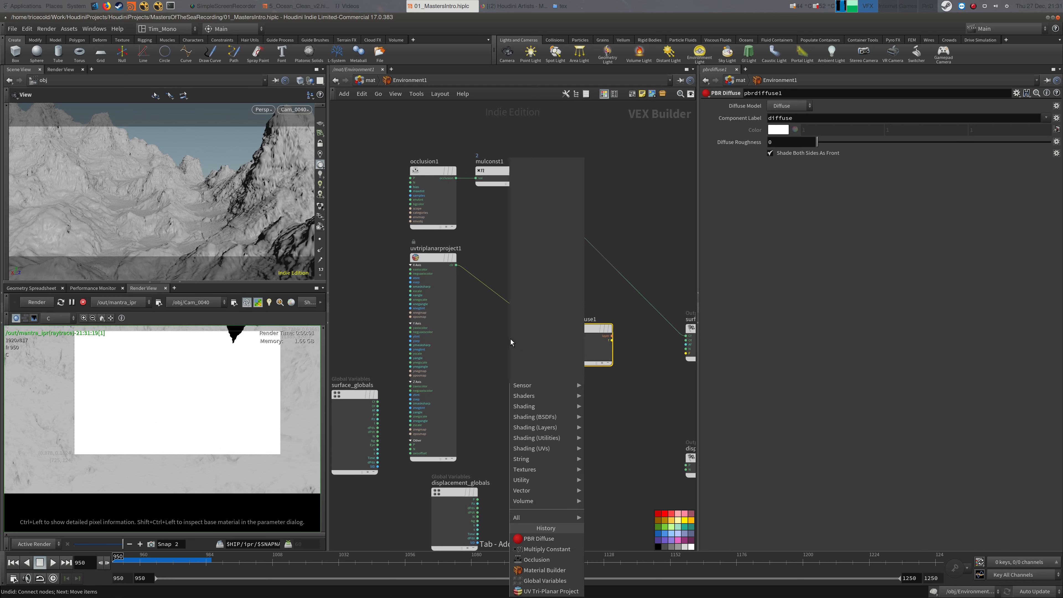
pyautogui.write('mul')
pyautogui.click(600, 206)
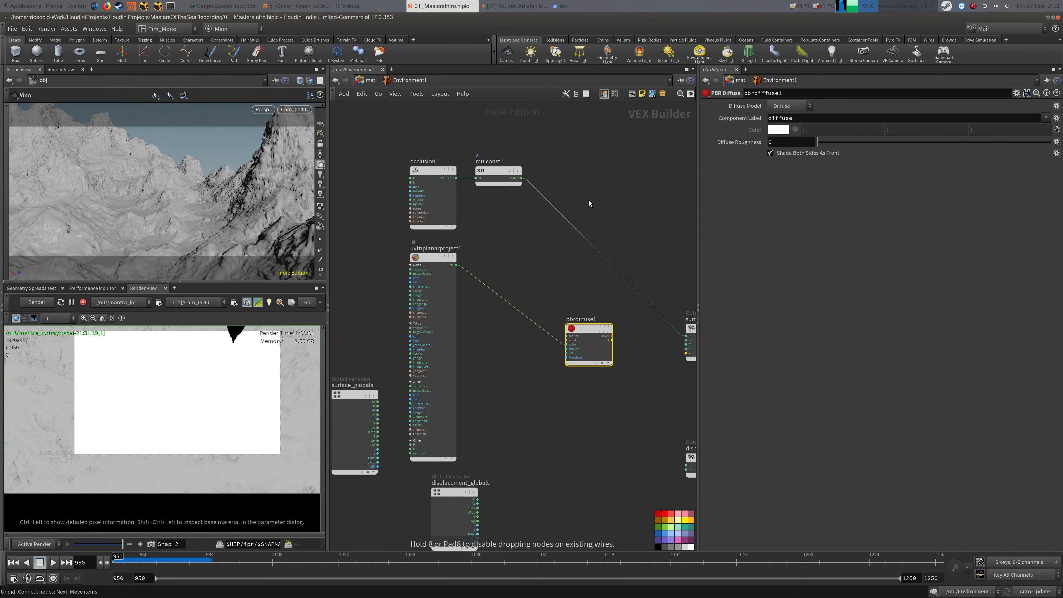
pyautogui.click(512, 304)
pyautogui.moveTo(522, 179); pyautogui.dragTo(503, 303)
# Connect pbrdiffuse1's F output to surface_output's F input and move surface_output slightly away
pyautogui.moveTo(580, 406); pyautogui.dragTo(479, 393, button='middle')
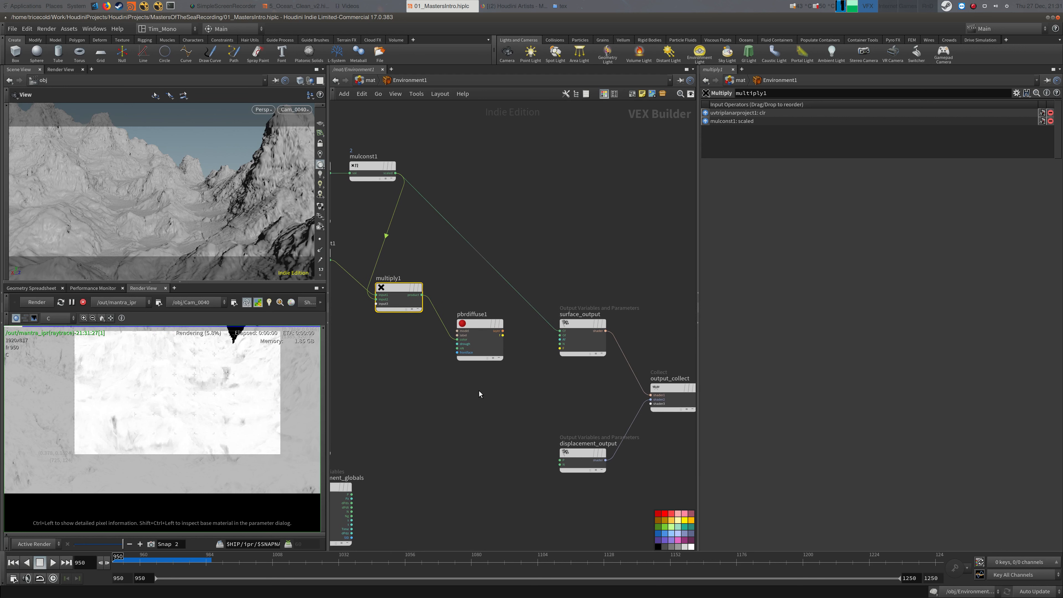
pyautogui.moveTo(503, 336); pyautogui.dragTo(560, 348)
pyautogui.click(459, 292)
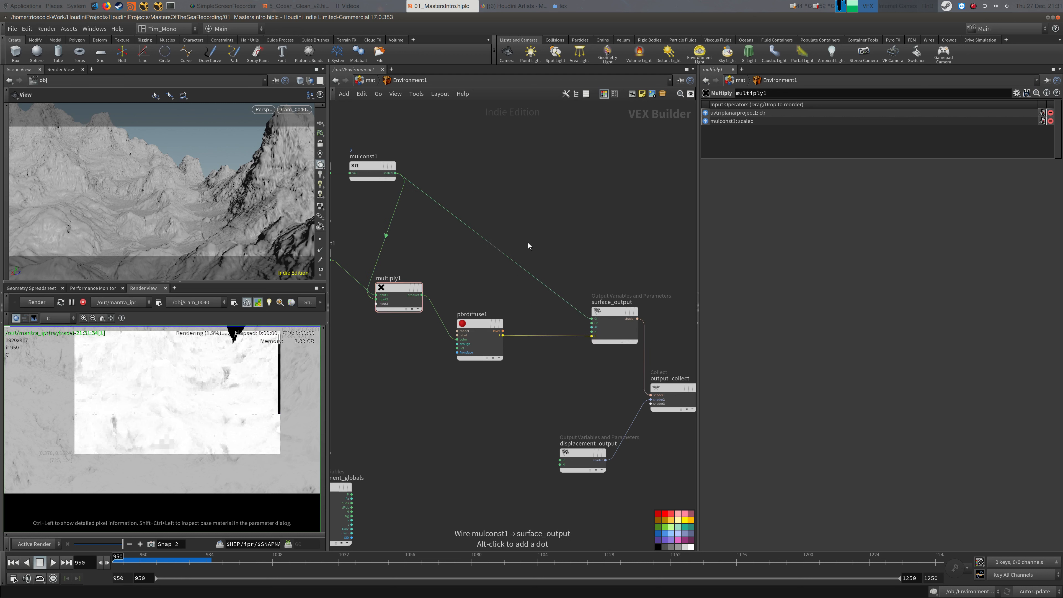
# Add a Compute Lighting node between pbrdiffuse1 and surface_output and feed it pbrdiffuse1's layer output
pyautogui.moveTo(576, 222); pyautogui.dragTo(569, 226, button='middle')
pyautogui.press('Tab')
pyautogui.write('com')
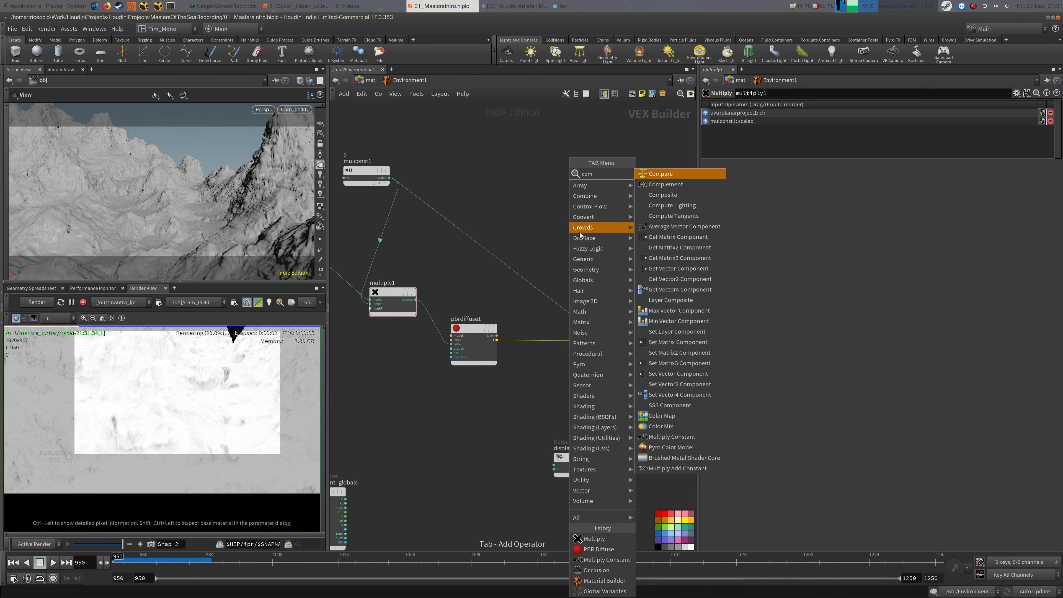
pyautogui.click(661, 205)
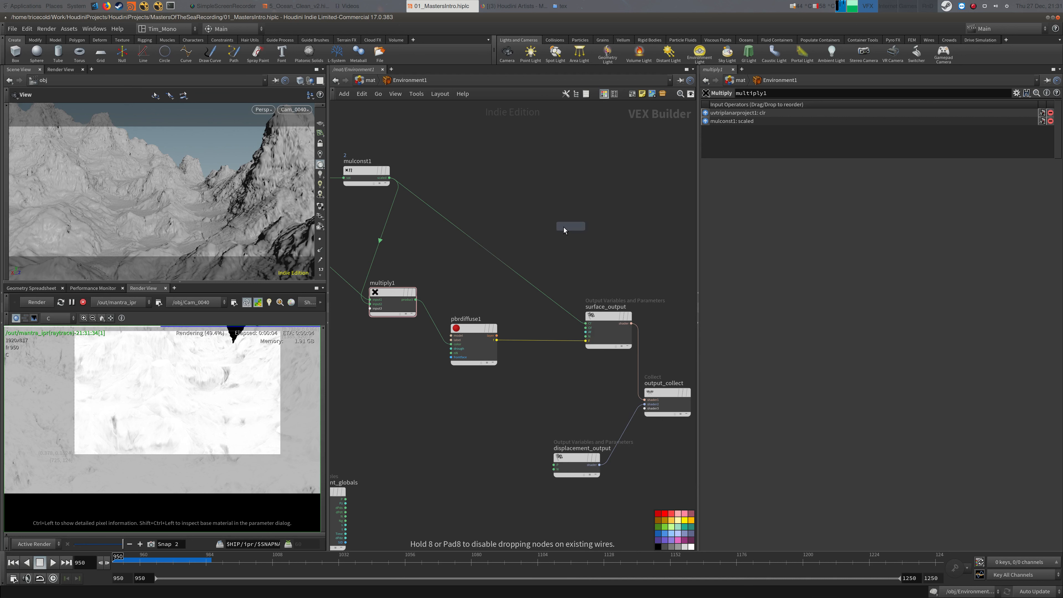
pyautogui.click(566, 224)
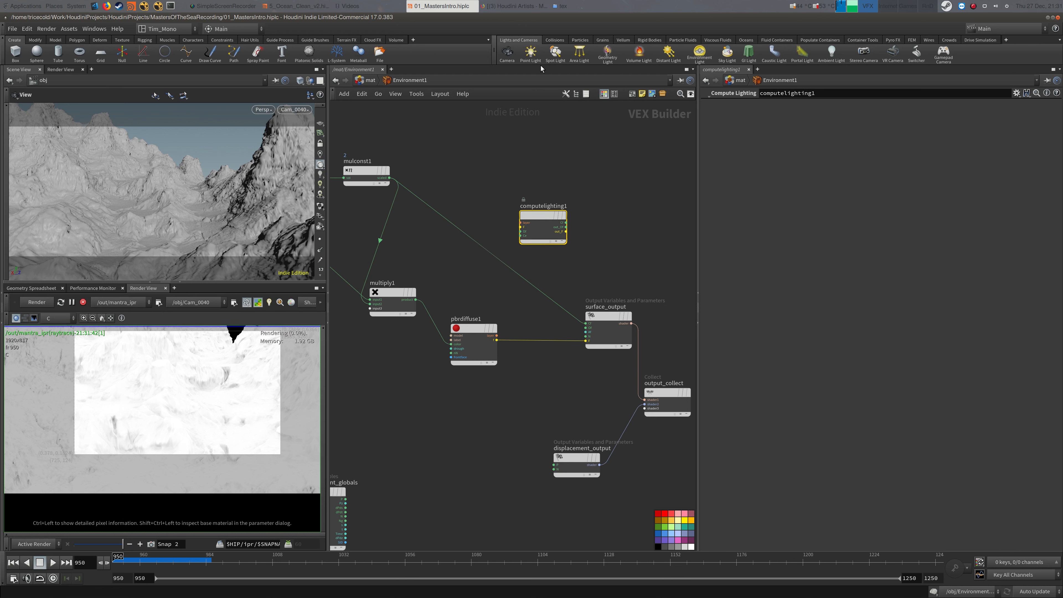
pyautogui.moveTo(571, 226); pyautogui.dragTo(523, 371)
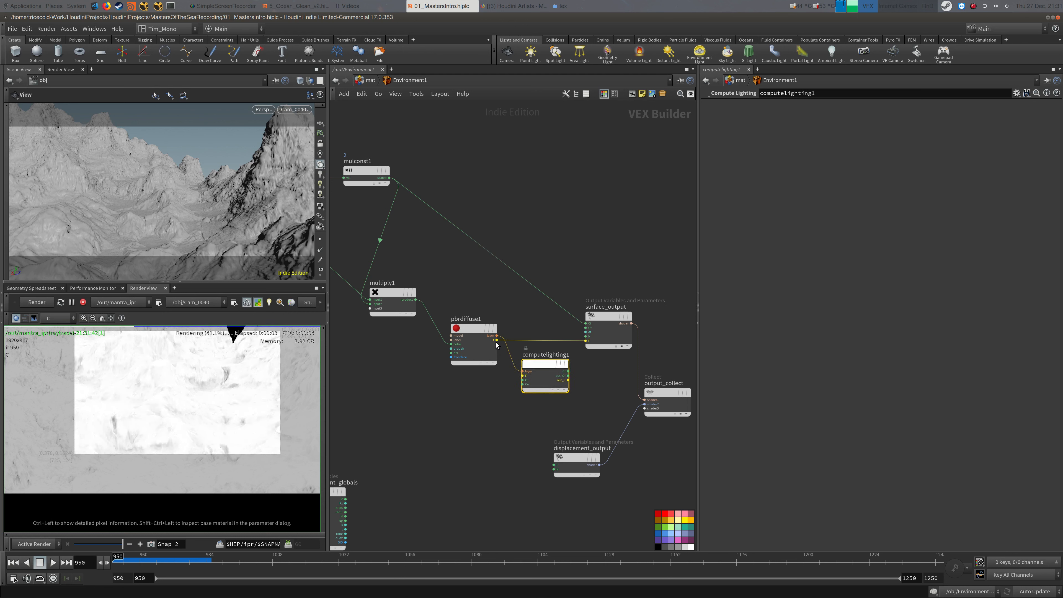
# With the render preview paused, wire pbrdiffuse1's F into computelighting1, and computelighting1's color and F outputs into surface_output
pyautogui.click(75, 301)
pyautogui.click(75, 304)
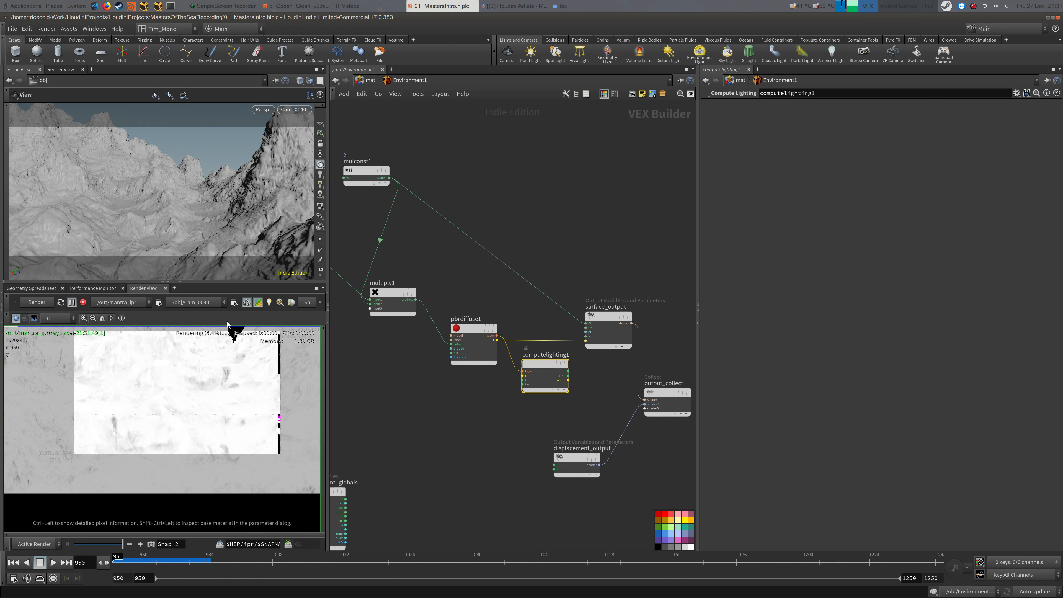
pyautogui.click(496, 340)
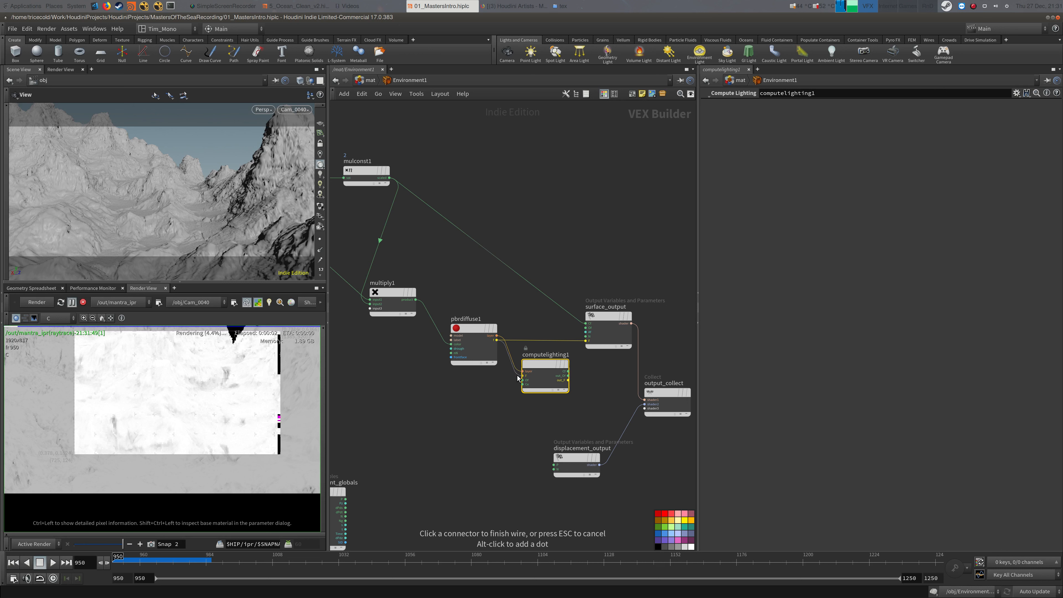
pyautogui.click(523, 376)
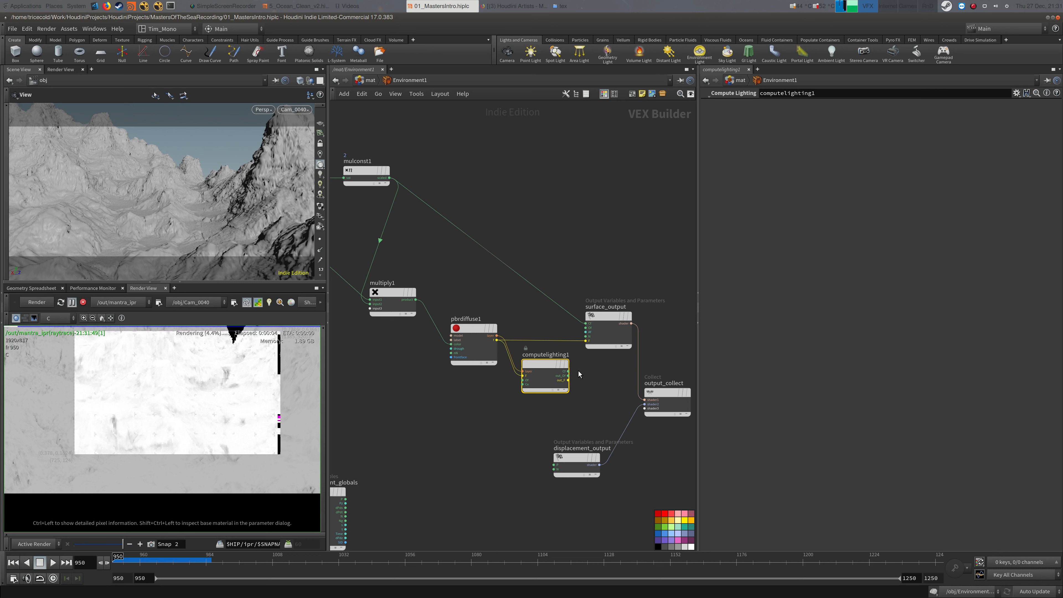
pyautogui.click(567, 371)
pyautogui.click(585, 324)
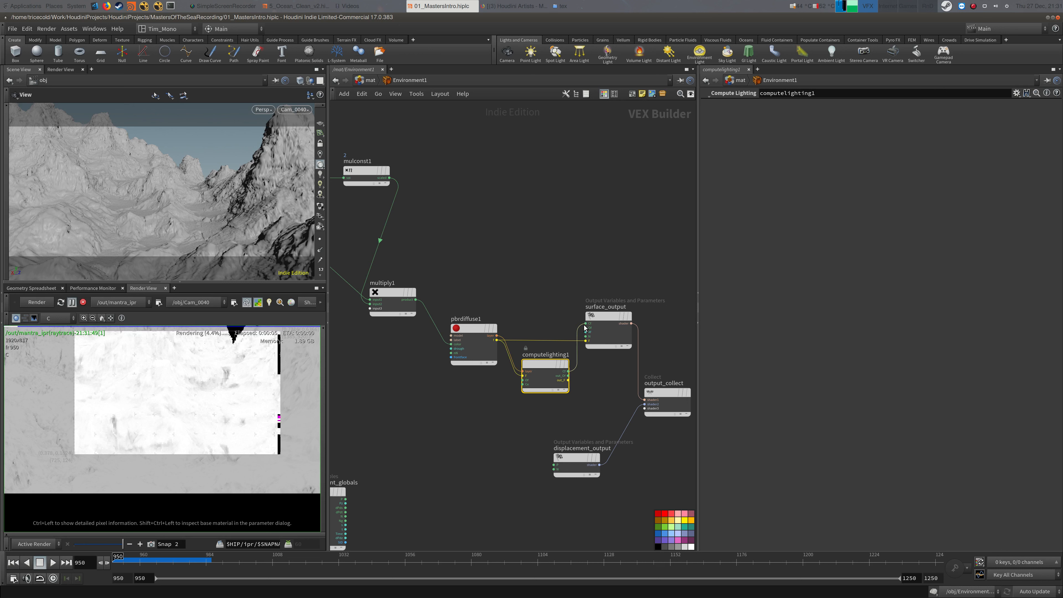
pyautogui.click(568, 380)
pyautogui.click(586, 341)
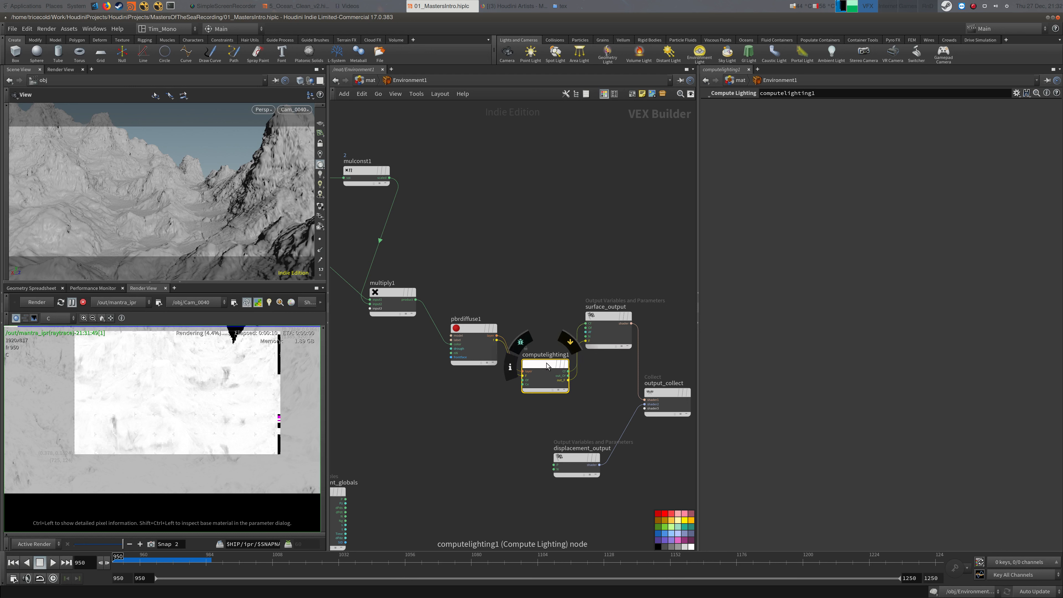
# Line up computelighting1 and pbrdiffuse1 with multiply1 in the shader chain and restart the render
pyautogui.moveTo(547, 362); pyautogui.dragTo(544, 282)
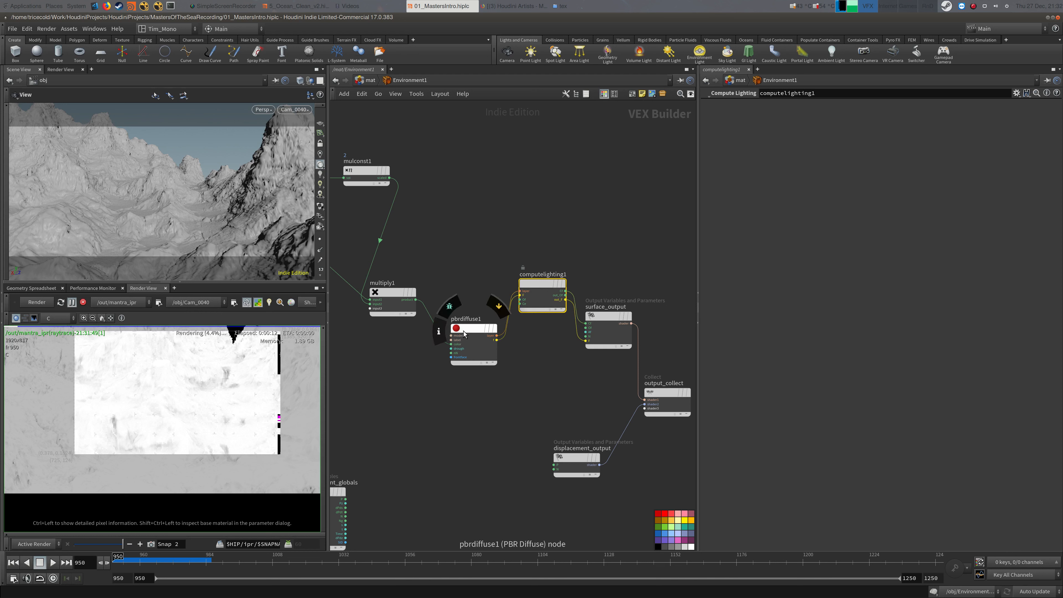
pyautogui.moveTo(464, 332); pyautogui.dragTo(444, 295)
pyautogui.click(81, 535)
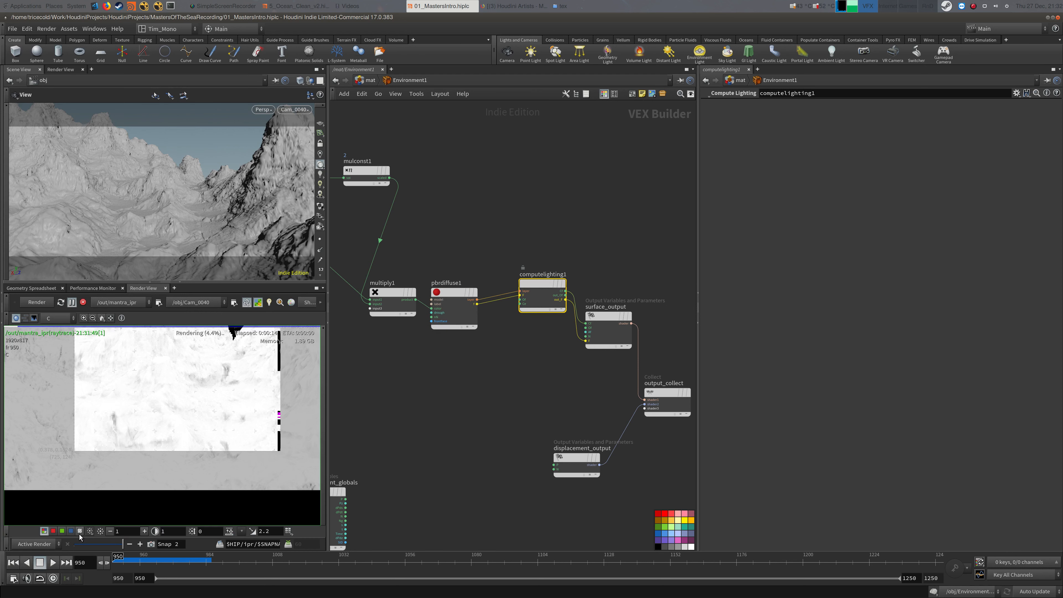
pyautogui.click(37, 302)
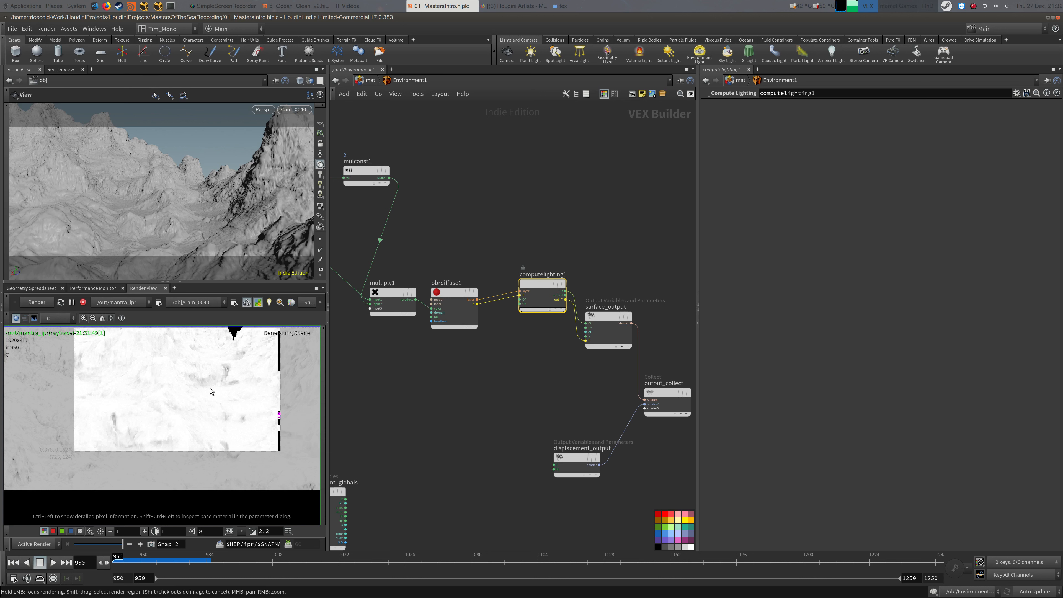
# Examine the tri-planar rock texture and its color tinting in the lit terrain render, from wide to close up
pyautogui.moveTo(210, 388); pyautogui.dragTo(220, 408, button='middle')
pyautogui.moveTo(218, 405); pyautogui.dragTo(187, 423, button='right')
pyautogui.moveTo(196, 415); pyautogui.dragTo(228, 422, button='middle')
pyautogui.moveTo(227, 422); pyautogui.dragTo(202, 423, button='right')
pyautogui.moveTo(202, 423); pyautogui.dragTo(180, 425, button='middle')
pyautogui.moveTo(180, 425); pyautogui.dragTo(218, 406, button='right')
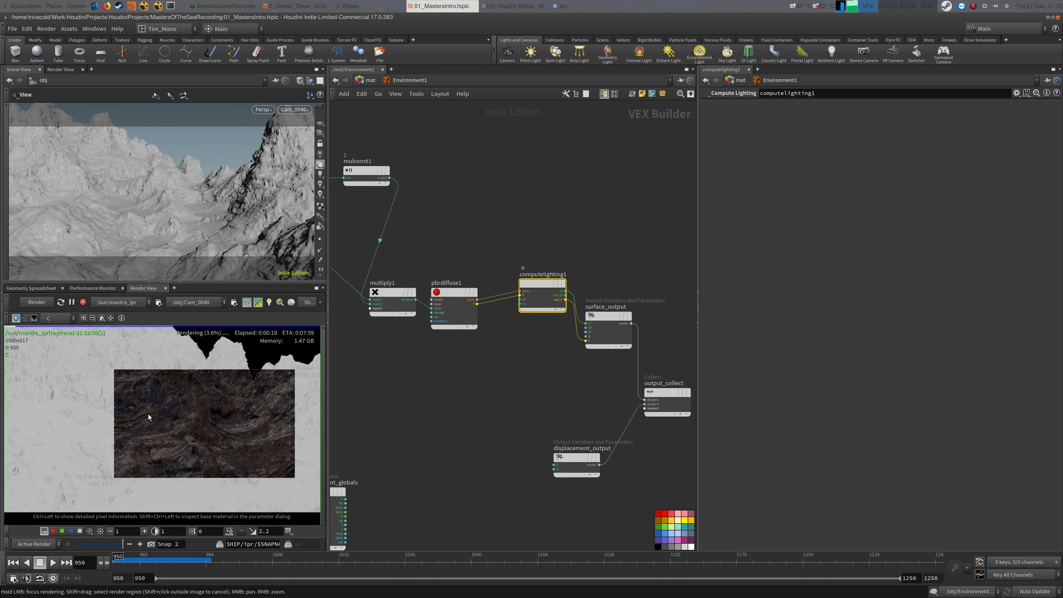
pyautogui.moveTo(183, 426); pyautogui.dragTo(237, 412, button='right')
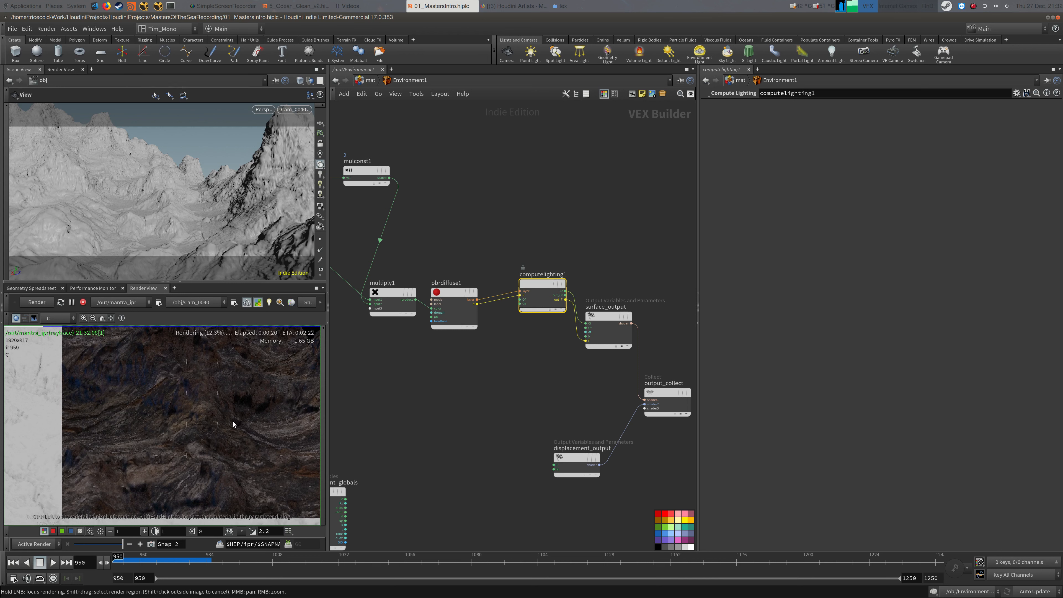
pyautogui.moveTo(112, 395); pyautogui.dragTo(196, 412, button='right')
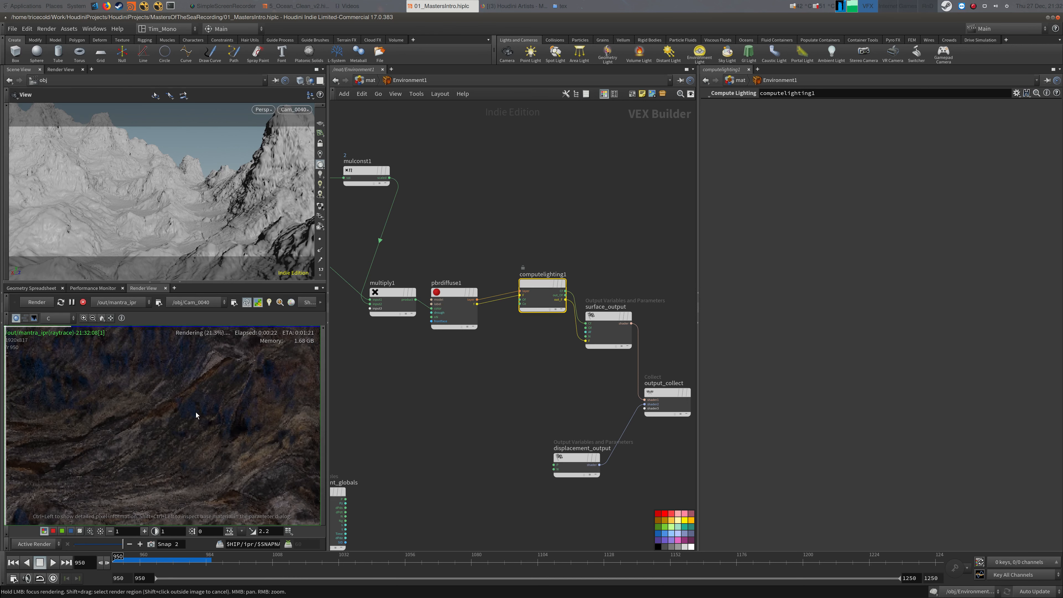
# Turn off Tint With Color on the Z axis of uvtriplanarproject1 and check the rock texture in the render
pyautogui.moveTo(432, 362); pyautogui.dragTo(534, 422, button='middle')
pyautogui.click(403, 320)
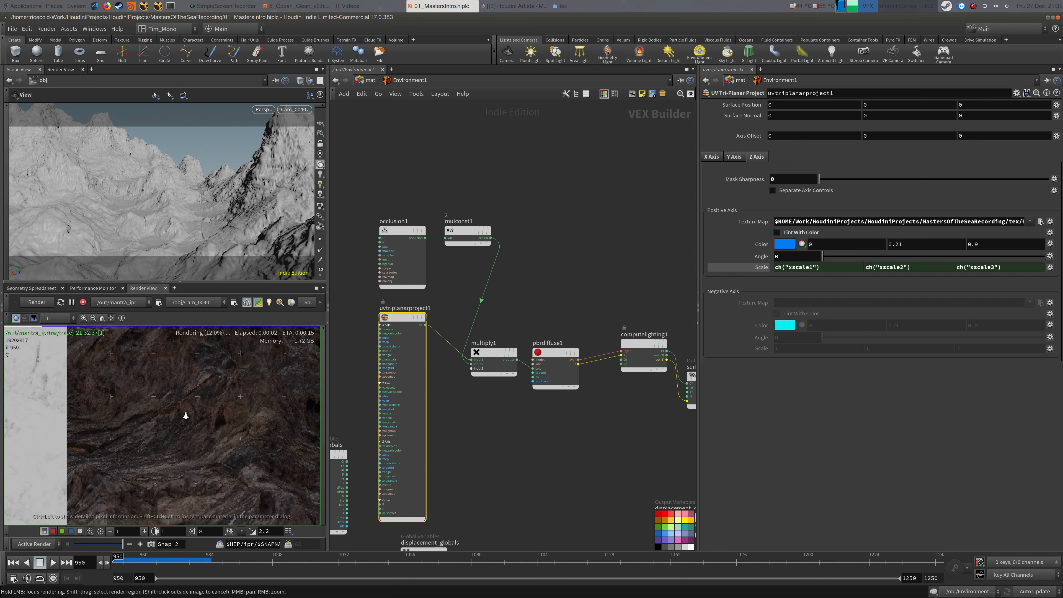
pyautogui.moveTo(183, 418); pyautogui.dragTo(105, 344, button='middle')
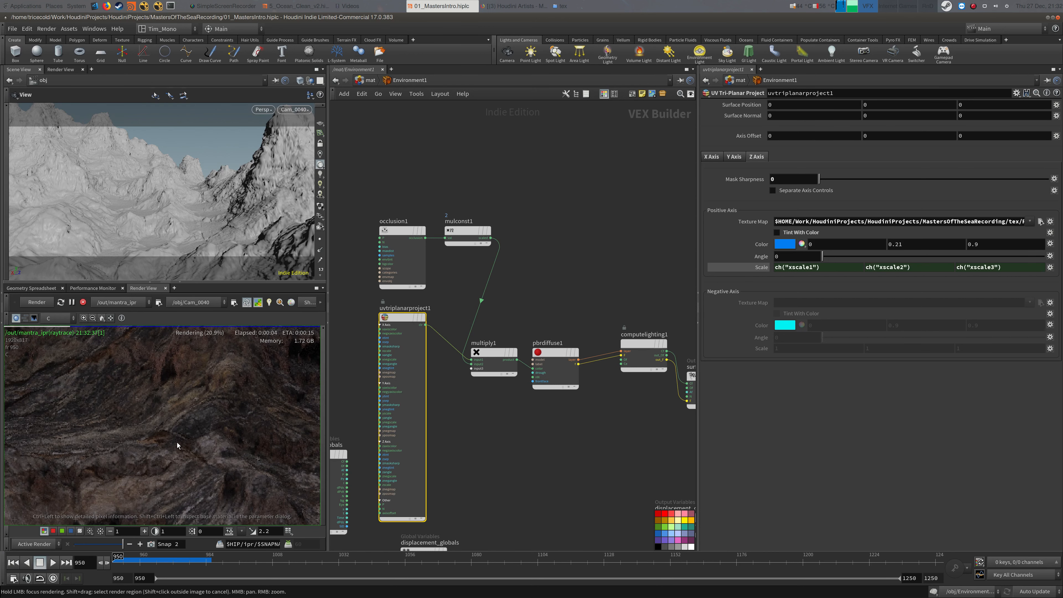
pyautogui.moveTo(177, 443); pyautogui.dragTo(230, 362, button='middle')
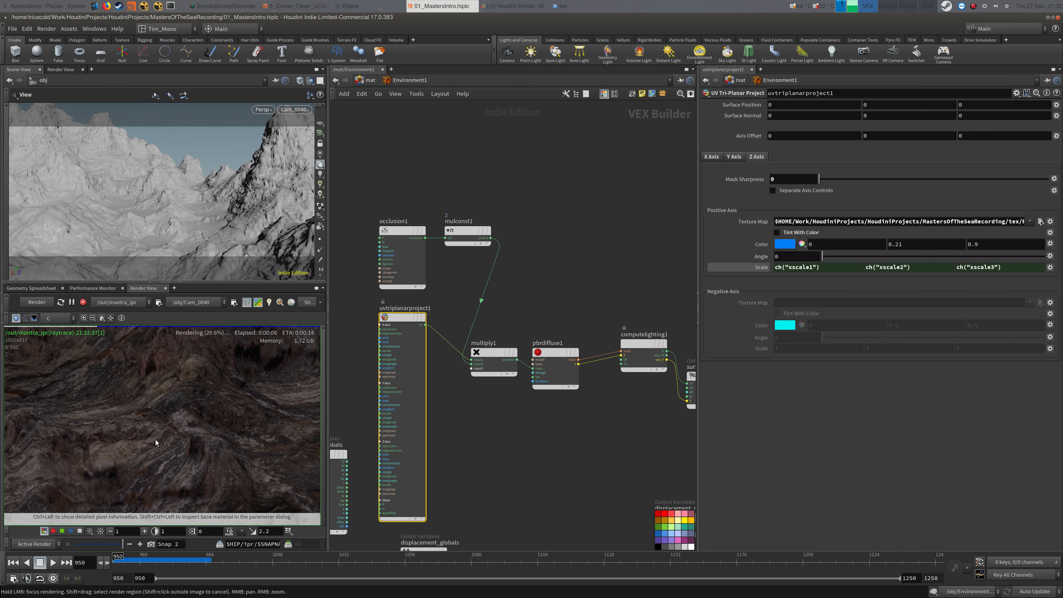
pyautogui.moveTo(155, 439); pyautogui.dragTo(138, 461, button='middle')
pyautogui.moveTo(138, 461); pyautogui.dragTo(194, 367, button='right')
pyautogui.moveTo(194, 367); pyautogui.dragTo(172, 398, button='middle')
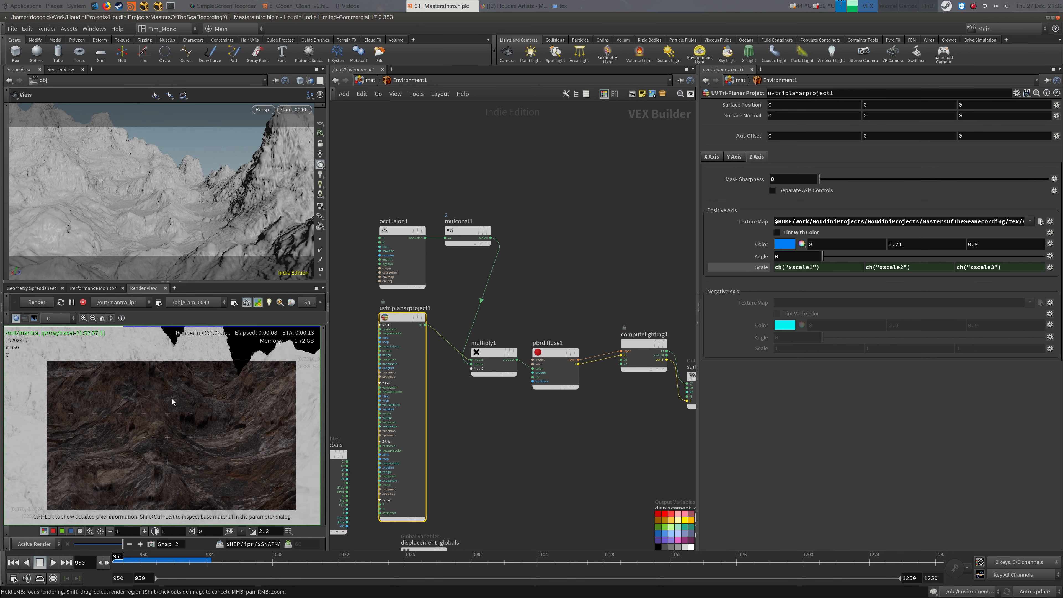
# Turn off Render Polygons As Subdivision (Mantra) on the Environment geometry object
pyautogui.moveTo(185, 399); pyautogui.dragTo(215, 389, button='right')
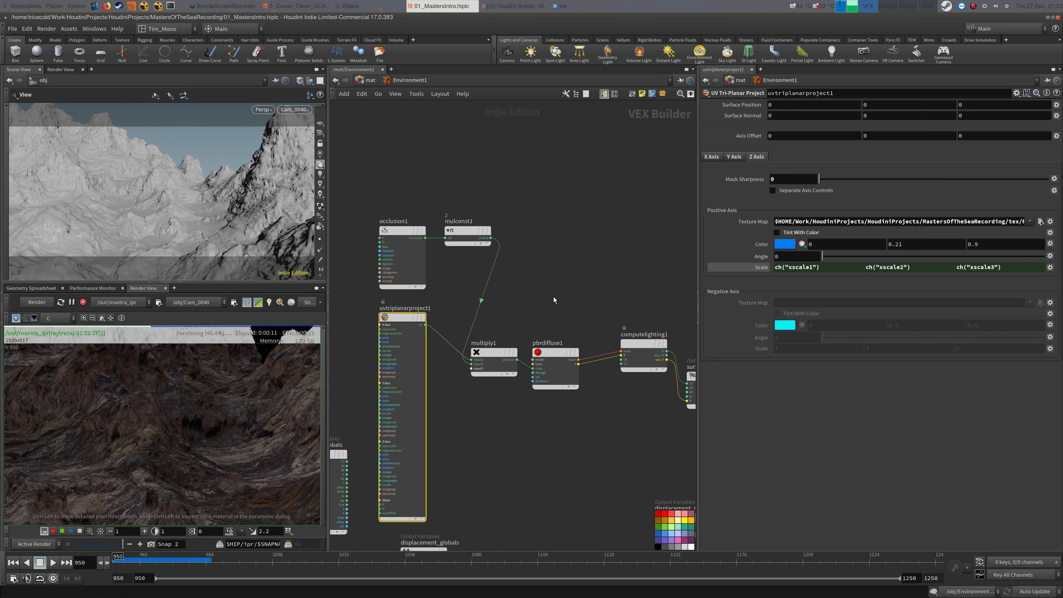
pyautogui.click(363, 81)
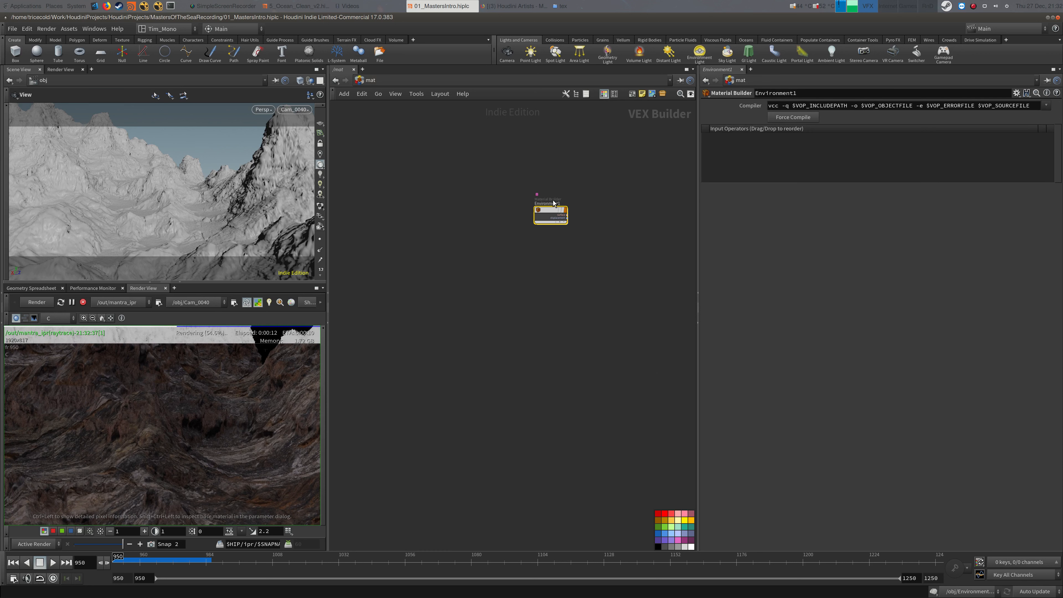
pyautogui.click(443, 80)
pyautogui.click(457, 123)
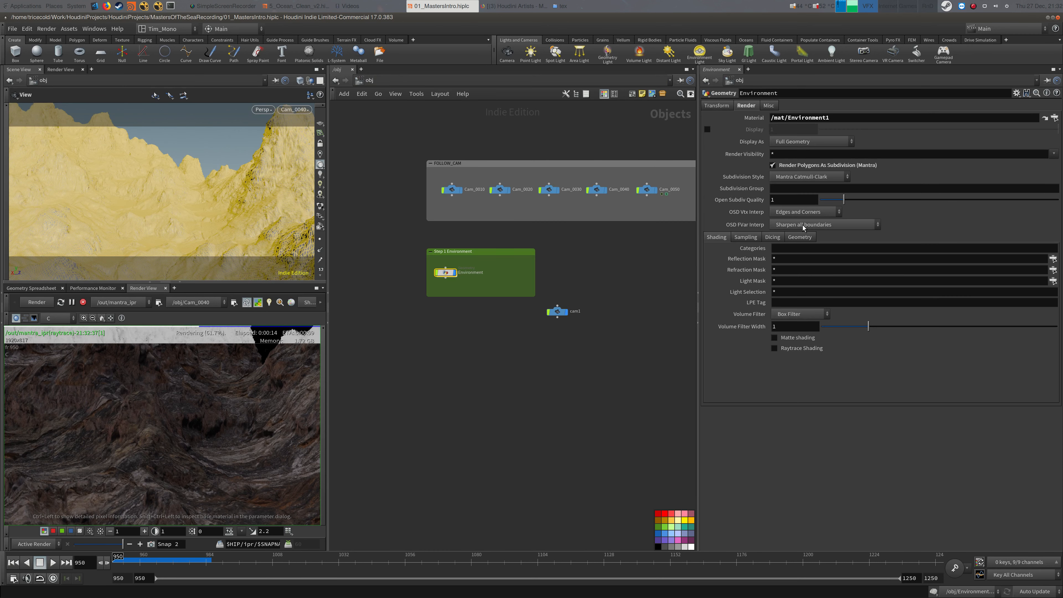
pyautogui.click(801, 166)
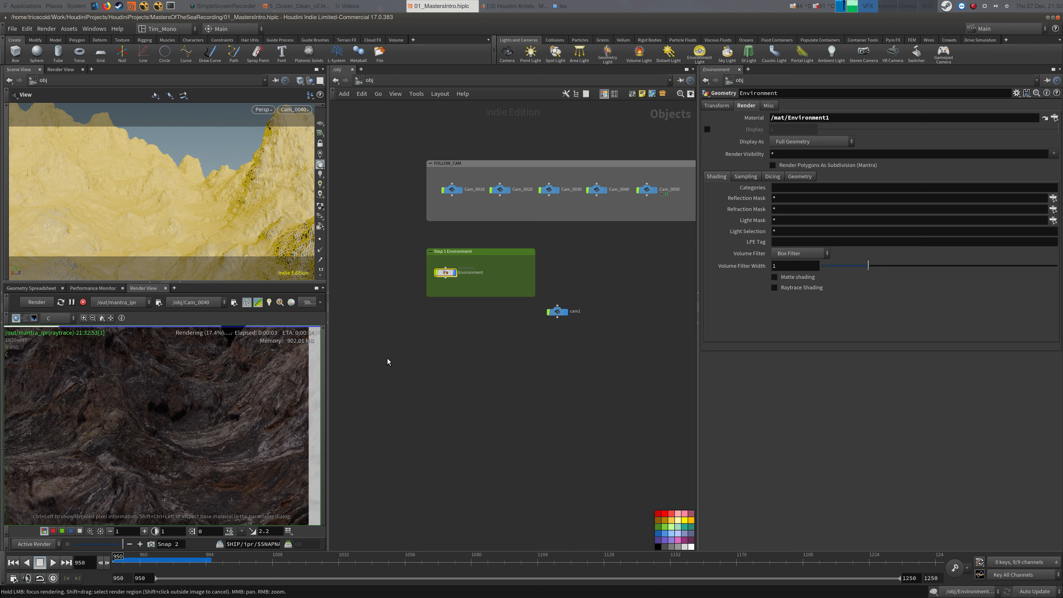
# Examine the Environment object's geometry network and the terrain render without subdivision, and return to the Environment1 material network
pyautogui.doubleClick(446, 274)
pyautogui.moveTo(402, 348); pyautogui.dragTo(413, 328, button='middle')
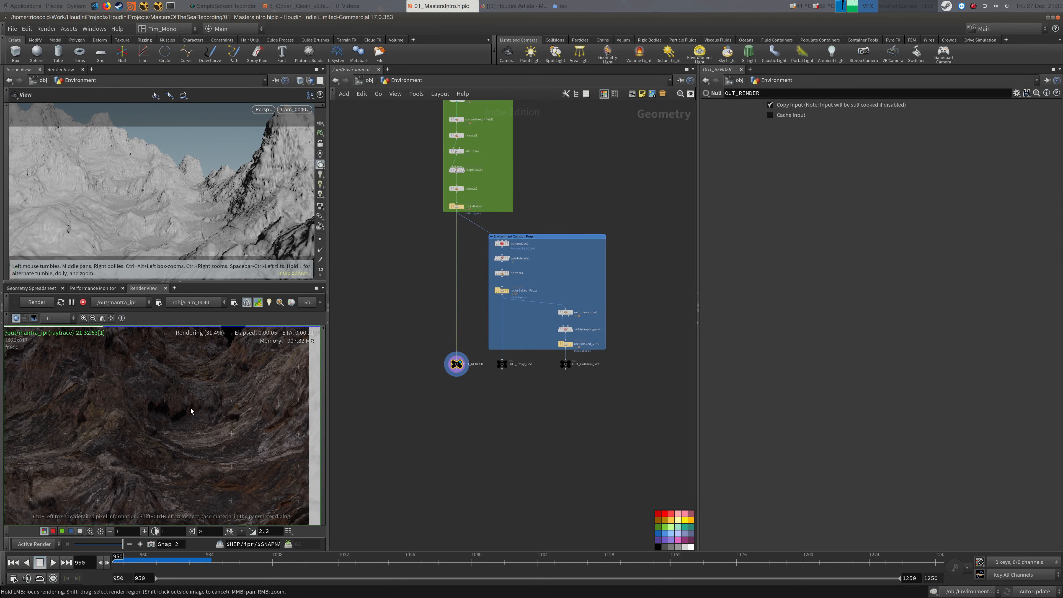
pyautogui.moveTo(190, 408); pyautogui.dragTo(221, 409, button='right')
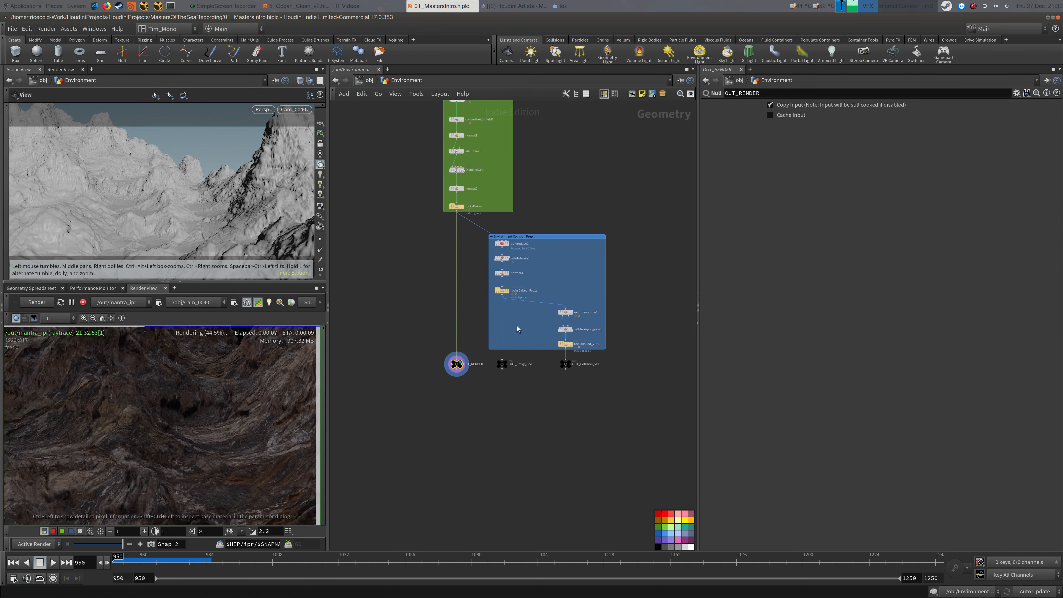
pyautogui.click(368, 80)
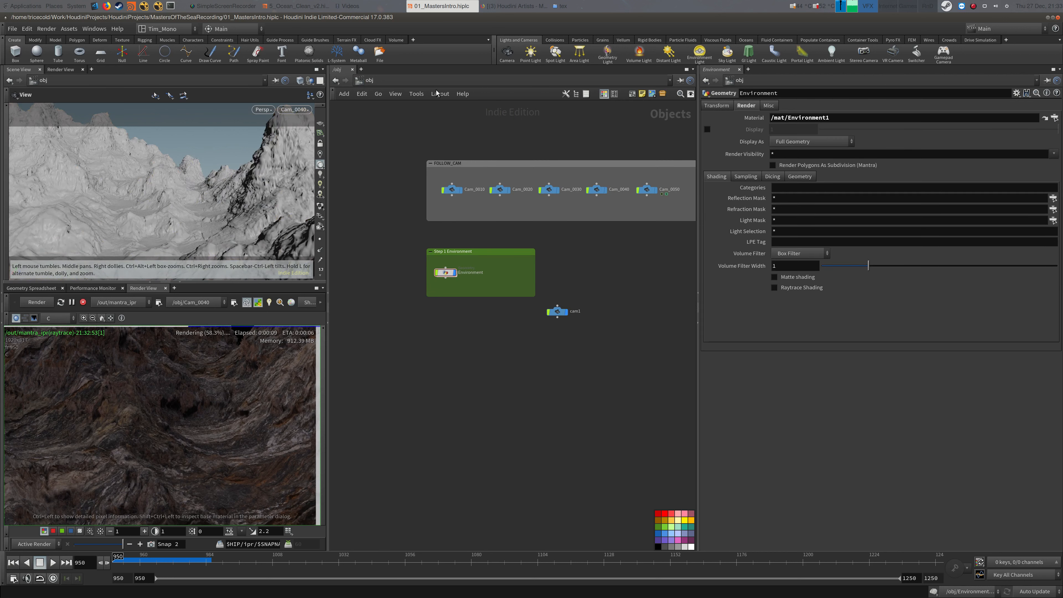
pyautogui.click(517, 83)
pyautogui.click(528, 119)
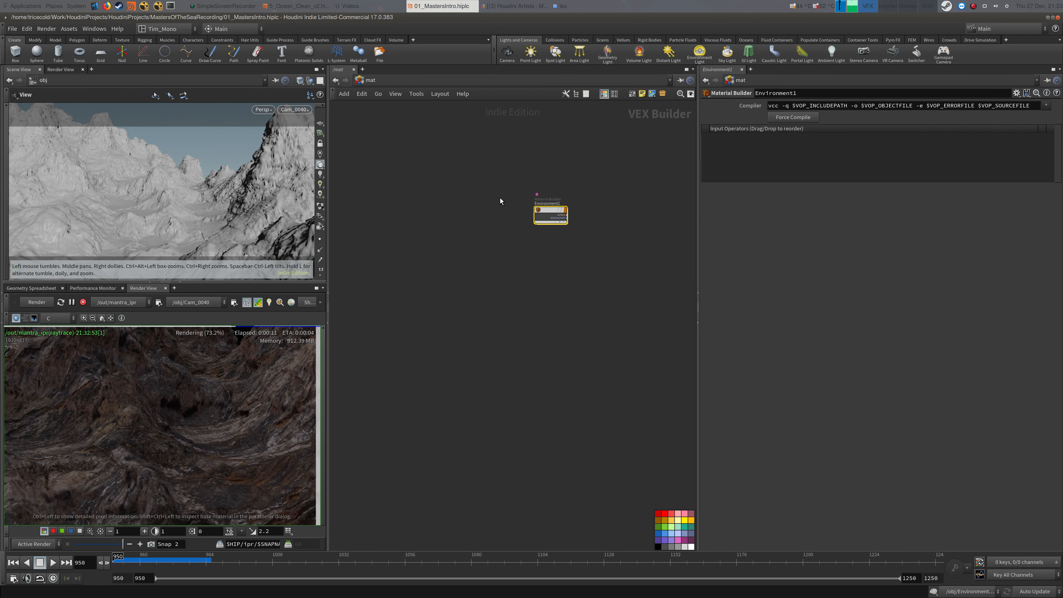
pyautogui.doubleClick(556, 210)
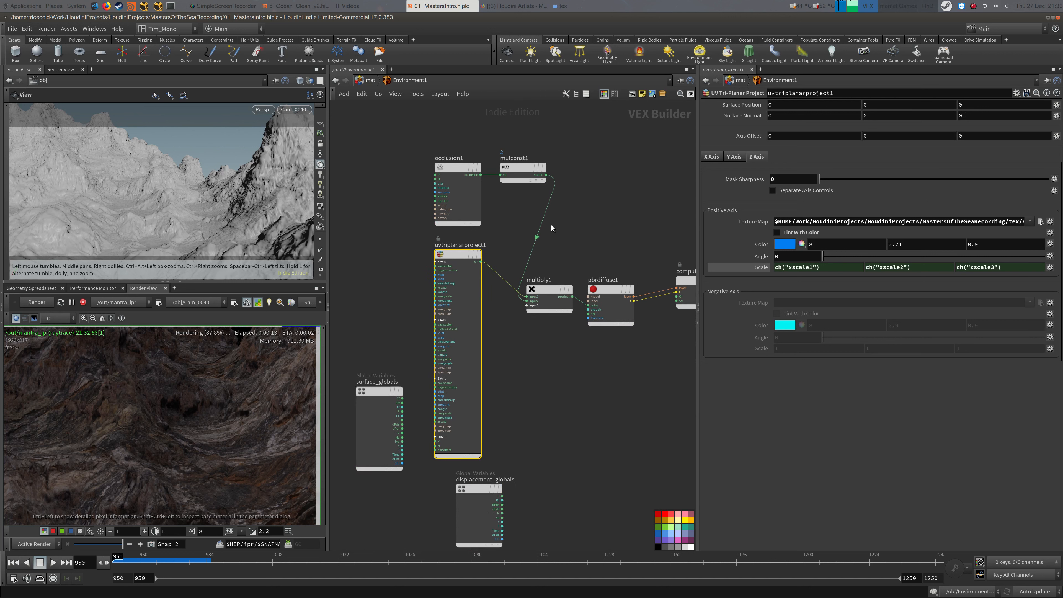
pyautogui.scroll(-3, 175, 402)
pyautogui.moveTo(184, 399); pyautogui.dragTo(191, 427, button='middle')
pyautogui.scroll(2, 171, 425)
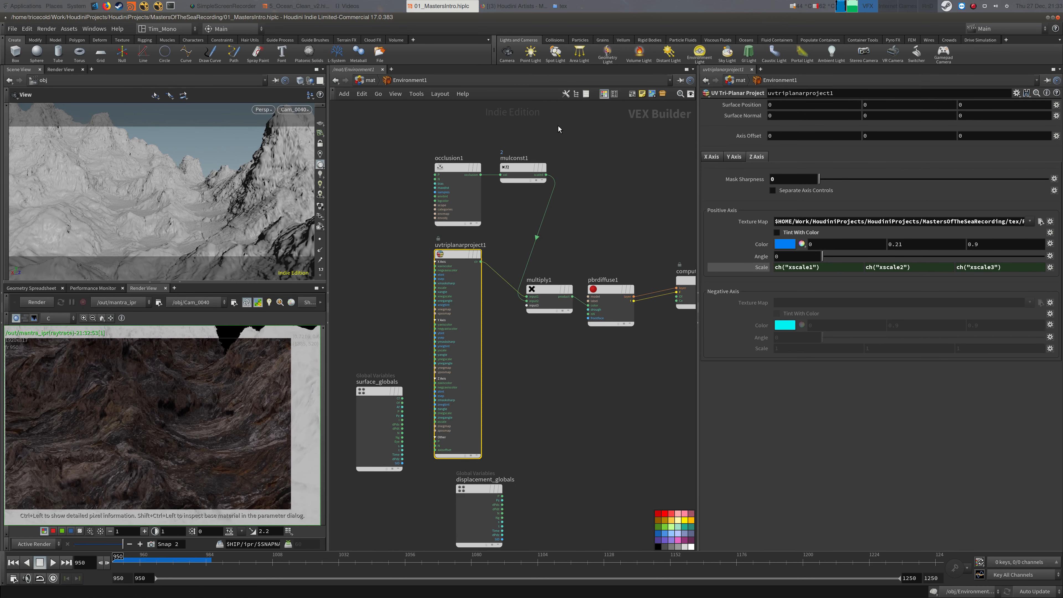
# Select distantlight1 in the object network, clear the render region to render the full frame, and stop the render
pyautogui.click(368, 80)
pyautogui.click(431, 82)
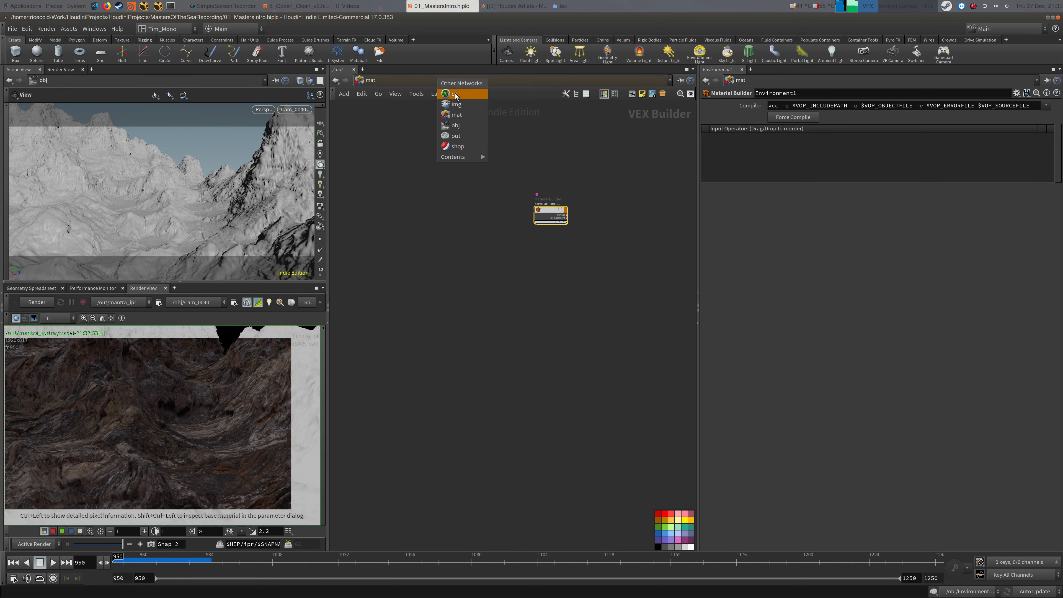
pyautogui.click(467, 125)
pyautogui.click(574, 255)
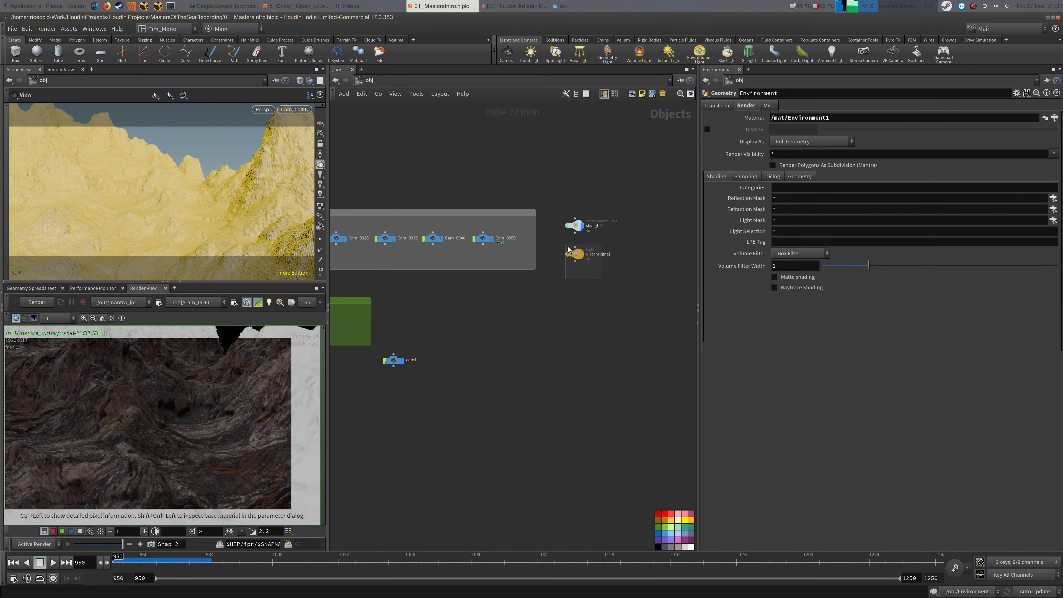
pyautogui.moveTo(205, 407); pyautogui.dragTo(148, 487, button='right')
pyautogui.keyDown('shift'); pyautogui.click(151, 486); pyautogui.keyUp('shift')
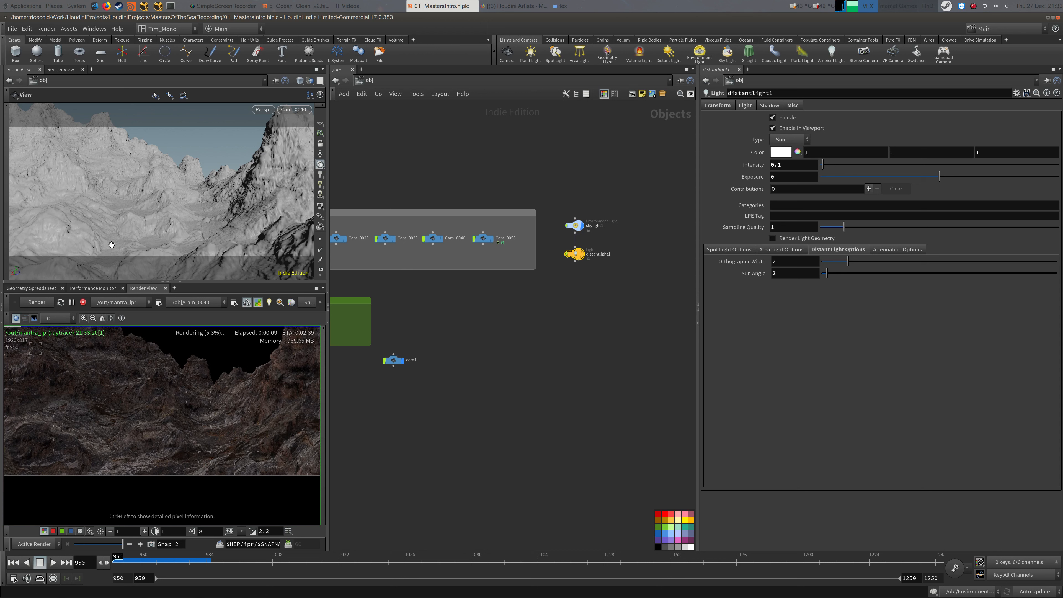
pyautogui.click(83, 302)
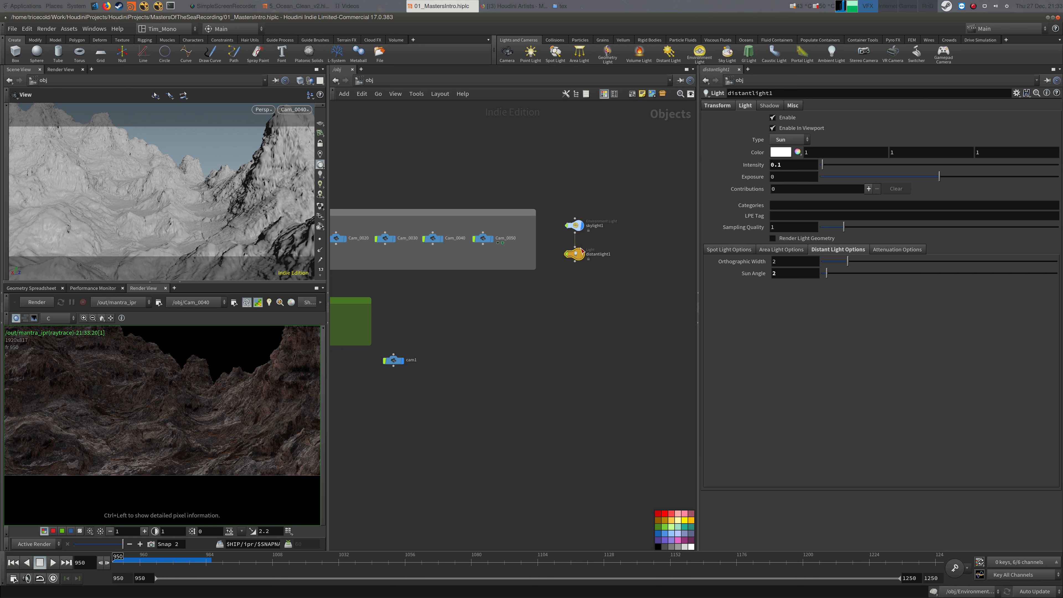
# Select skylight1 and switch the scene view to high quality lighting with shadows
pyautogui.click(574, 225)
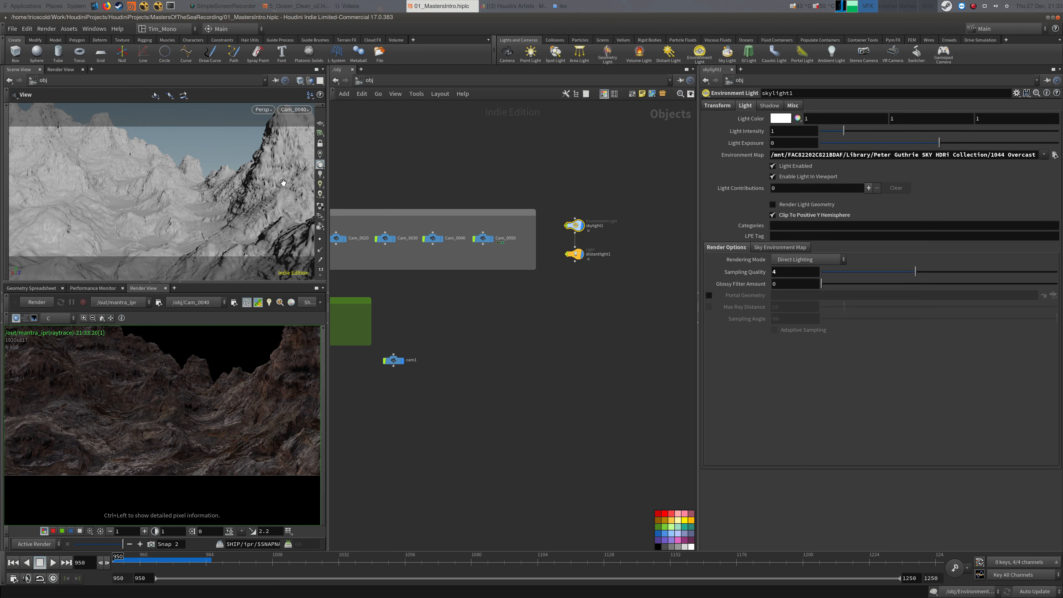
pyautogui.click(321, 175)
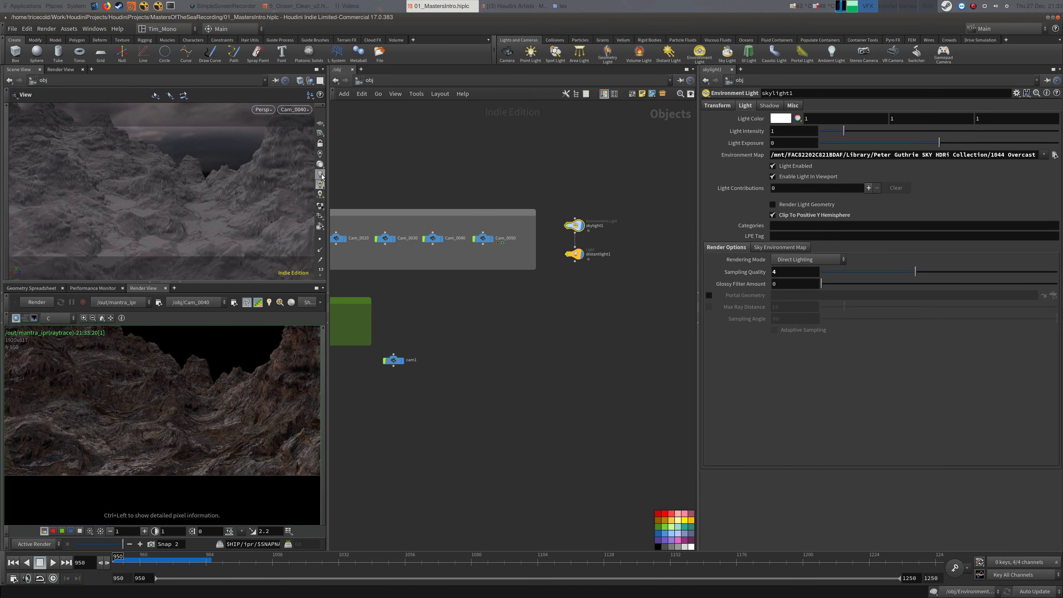
pyautogui.click(321, 185)
# Inspect the sky around the terrain, return the view to Cam_0040, and rotate skylight1 to 194.5 in Y
pyautogui.moveTo(233, 164); pyautogui.dragTo(117, 213)
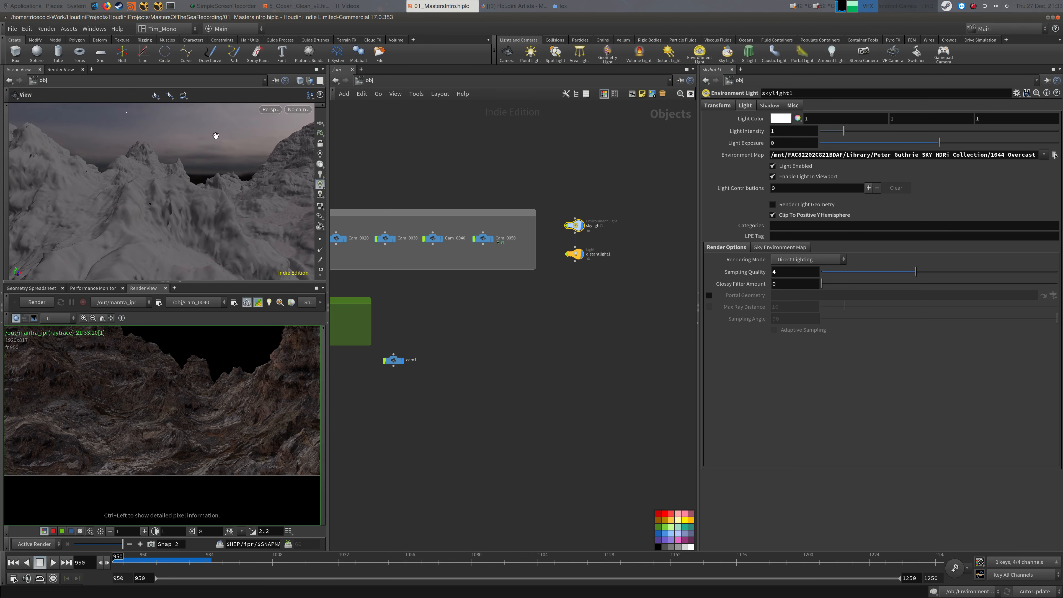
pyautogui.click(301, 110)
pyautogui.click(332, 195)
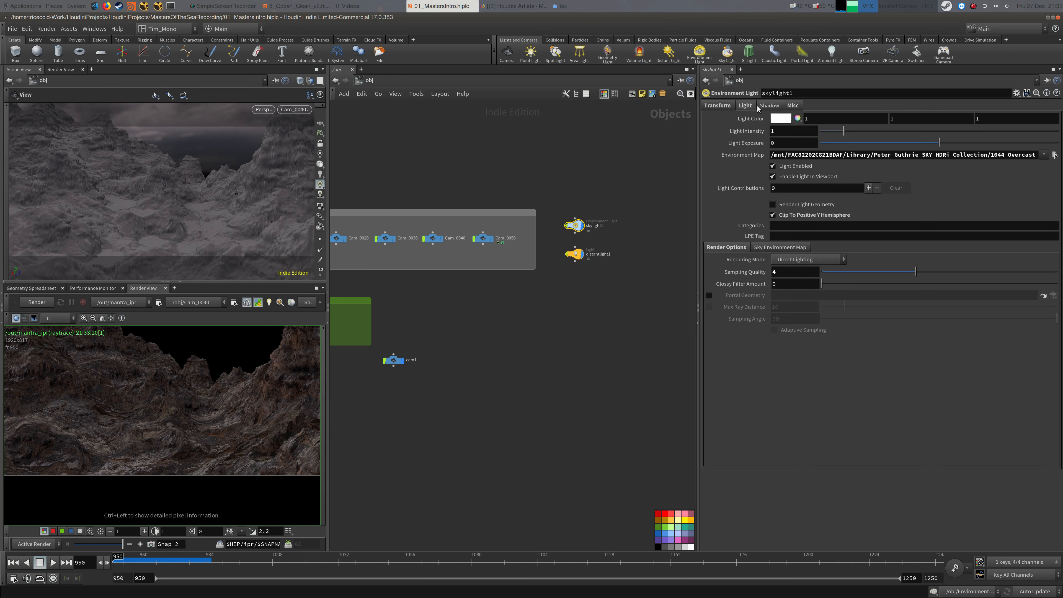
pyautogui.click(725, 106)
pyautogui.moveTo(893, 130); pyautogui.dragTo(785, 155, button='middle')
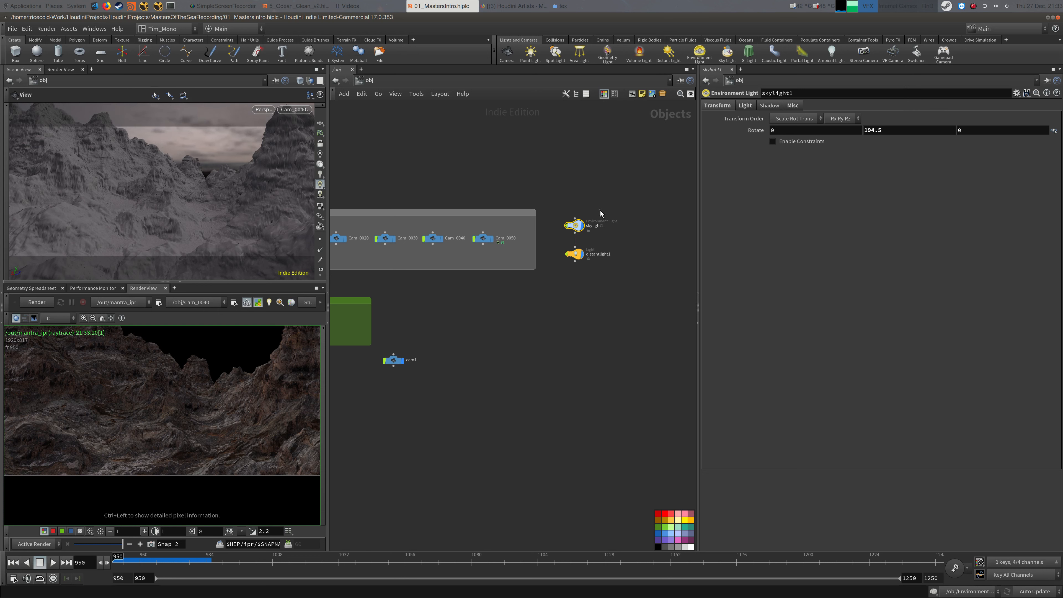
# Set the intensity of distantlight1 to 0.5
pyautogui.moveTo(561, 271); pyautogui.dragTo(560, 272)
pyautogui.click(778, 166)
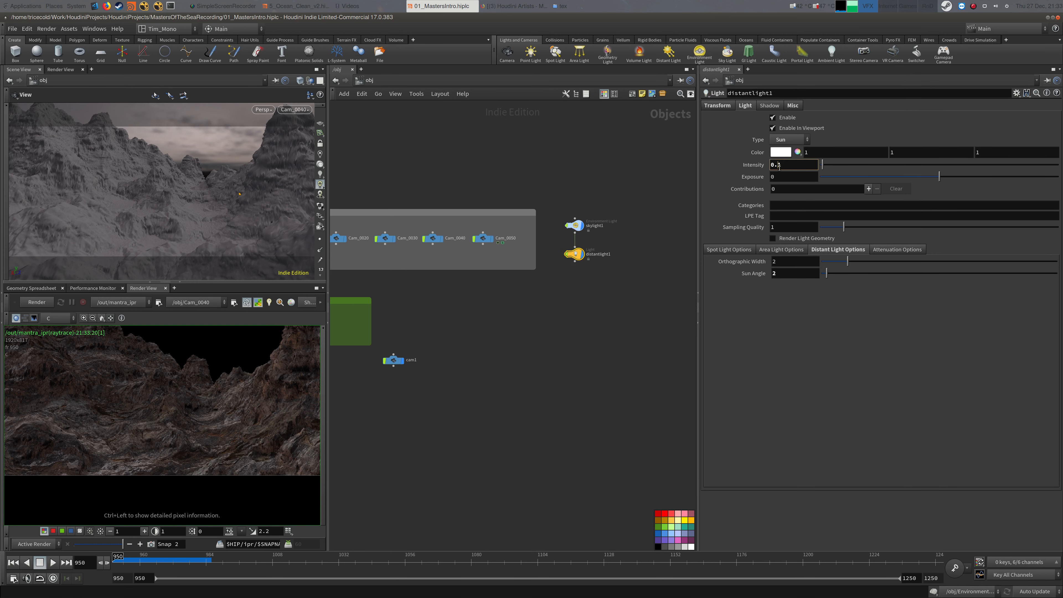
pyautogui.write('5')
pyautogui.press('Return')
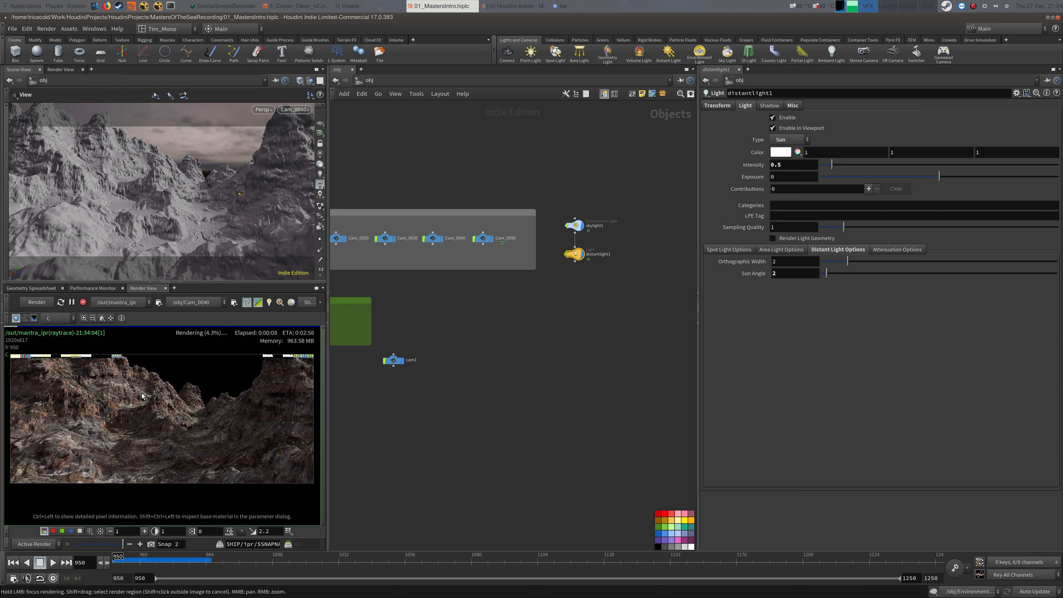
# Zoom into the terrain render and limit the preview to a region covering the peaks and the valley
pyautogui.moveTo(157, 401); pyautogui.dragTo(212, 378, button='right')
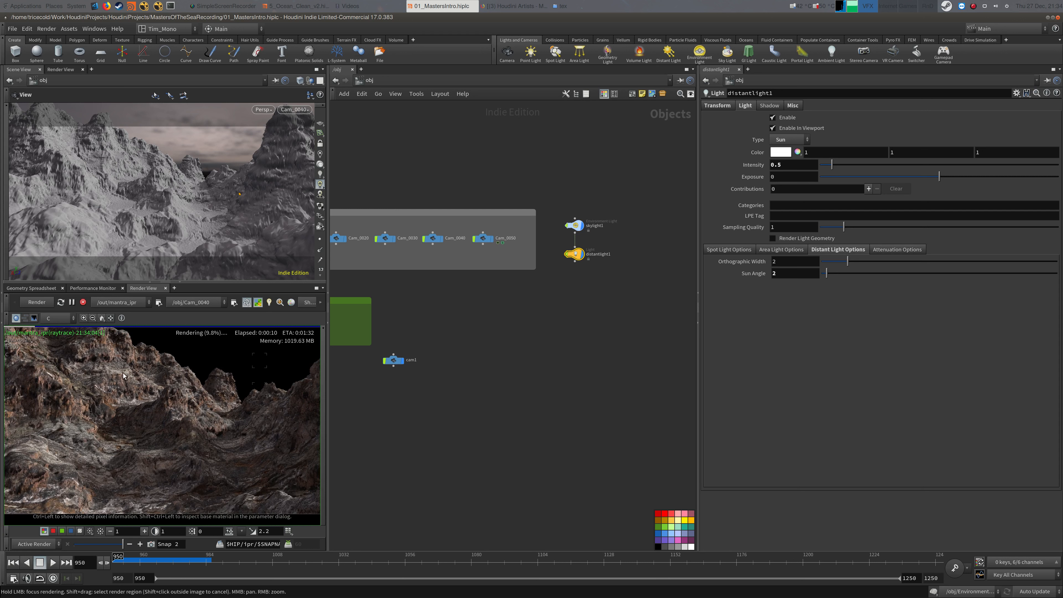
pyautogui.keyDown('shift'); pyautogui.moveTo(202, 423); pyautogui.dragTo(270, 460); pyautogui.keyUp('shift')
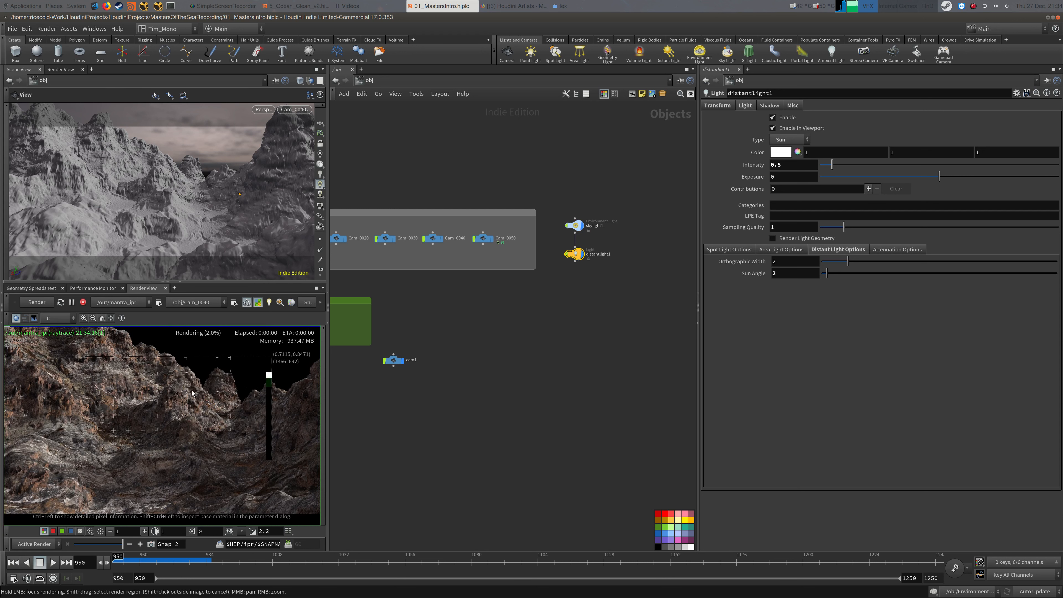
pyautogui.moveTo(318, 358); pyautogui.dragTo(282, 368, button='middle')
# Add a PBR Reflection node below pbrdiffuse1 in the Environment1 material network
pyautogui.moveTo(398, 138); pyautogui.dragTo(441, 121, button='middle')
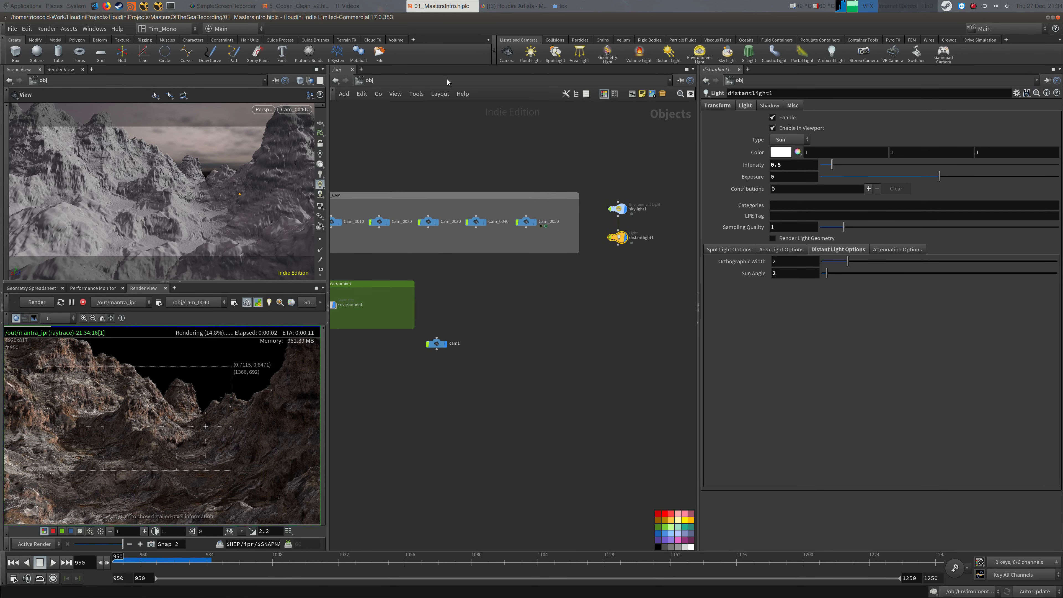
pyautogui.click(447, 79)
pyautogui.click(450, 112)
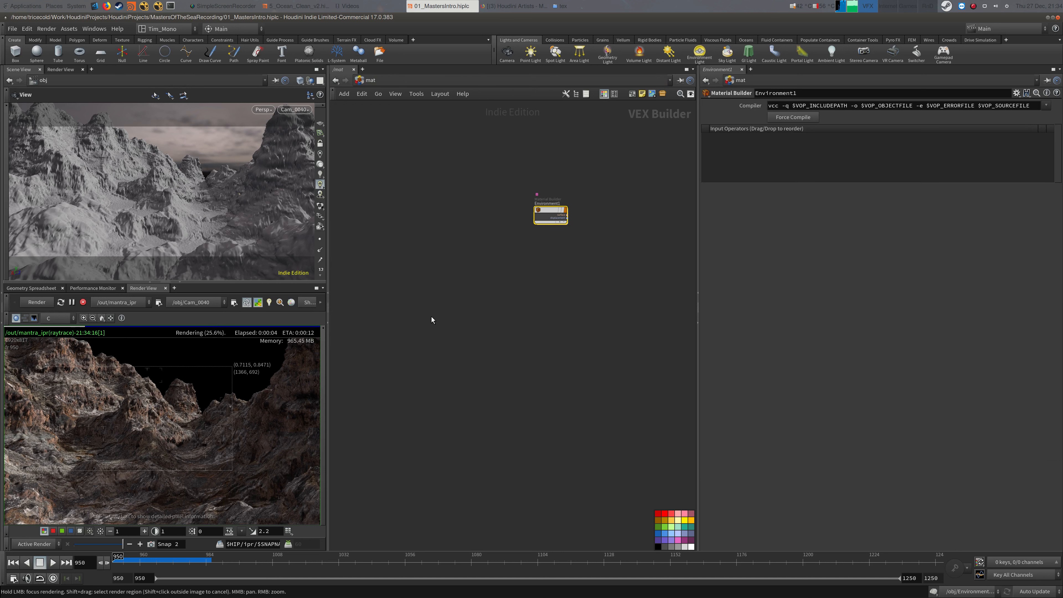
pyautogui.doubleClick(550, 213)
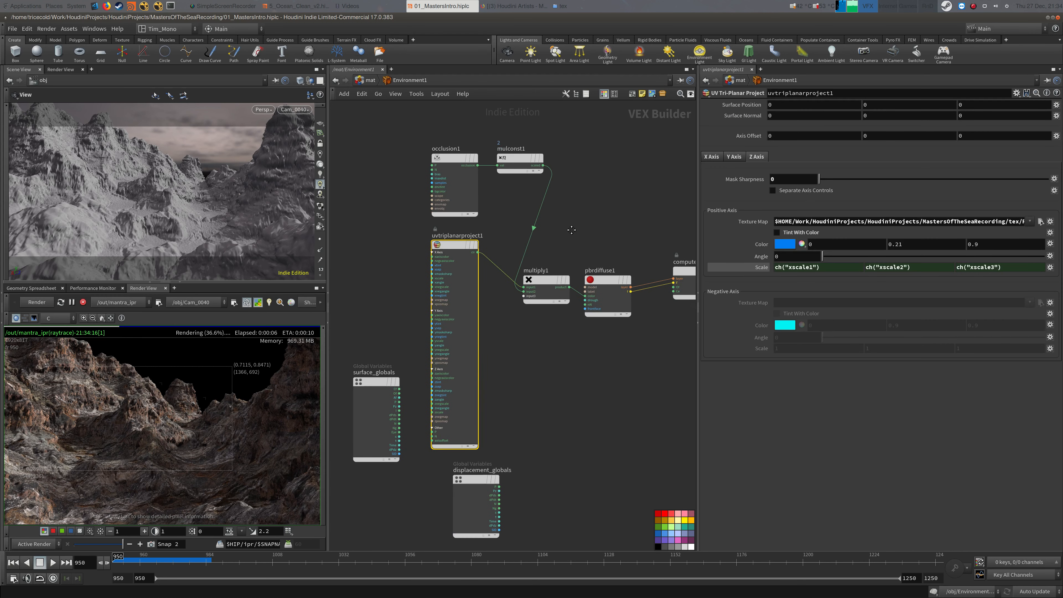
pyautogui.press('Tab')
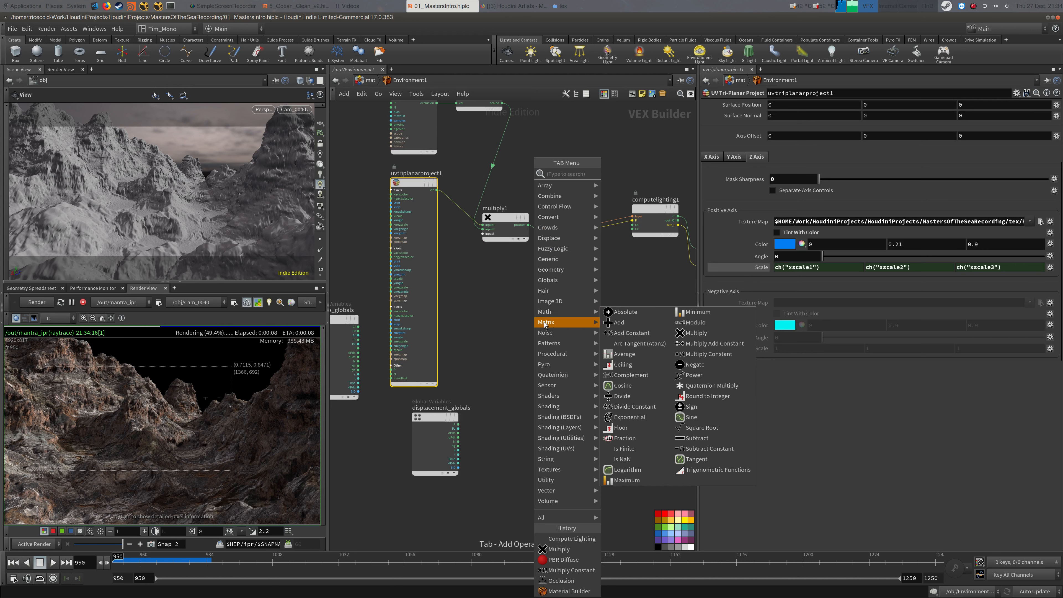
pyautogui.moveTo(563, 419)
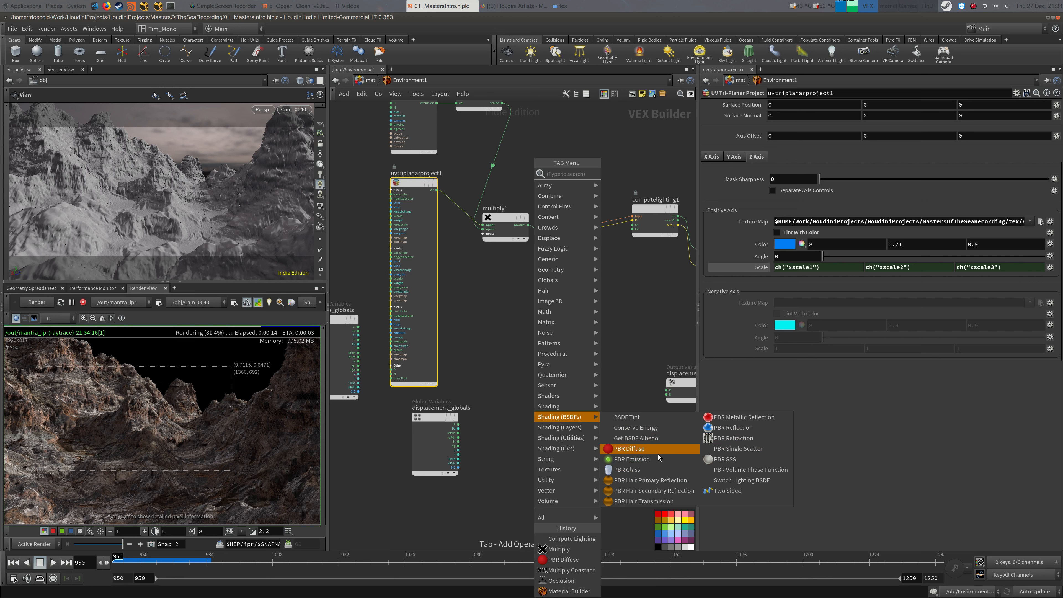
pyautogui.click(737, 430)
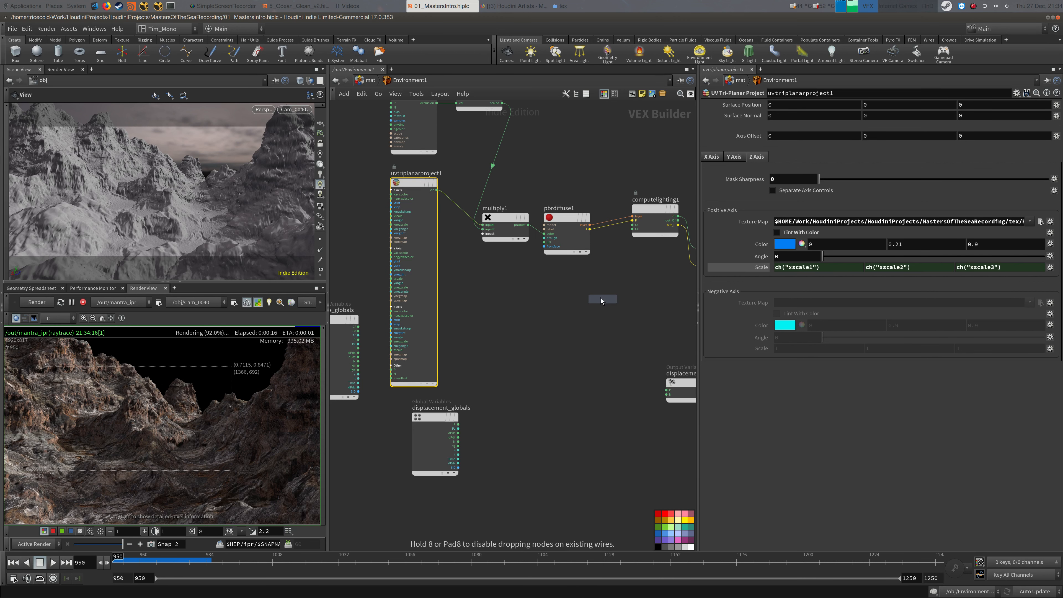
pyautogui.click(557, 311)
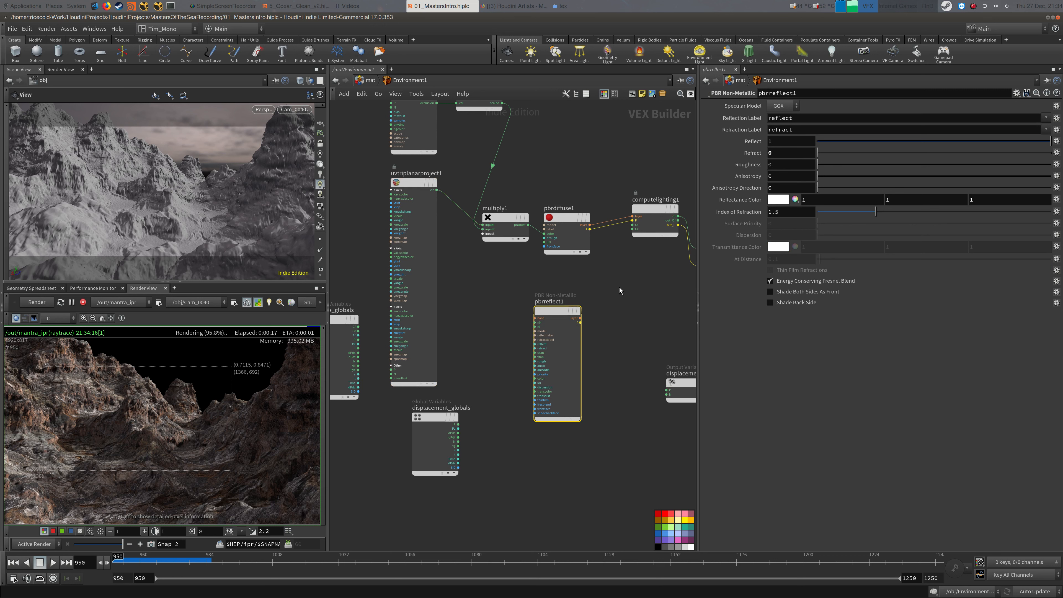
# Move computelighting1 and the output nodes together farther away from pbrdiffuse1 to make room in the shader chain
pyautogui.moveTo(607, 272); pyautogui.dragTo(489, 270, button='middle')
pyautogui.scroll(-3, 504, 282)
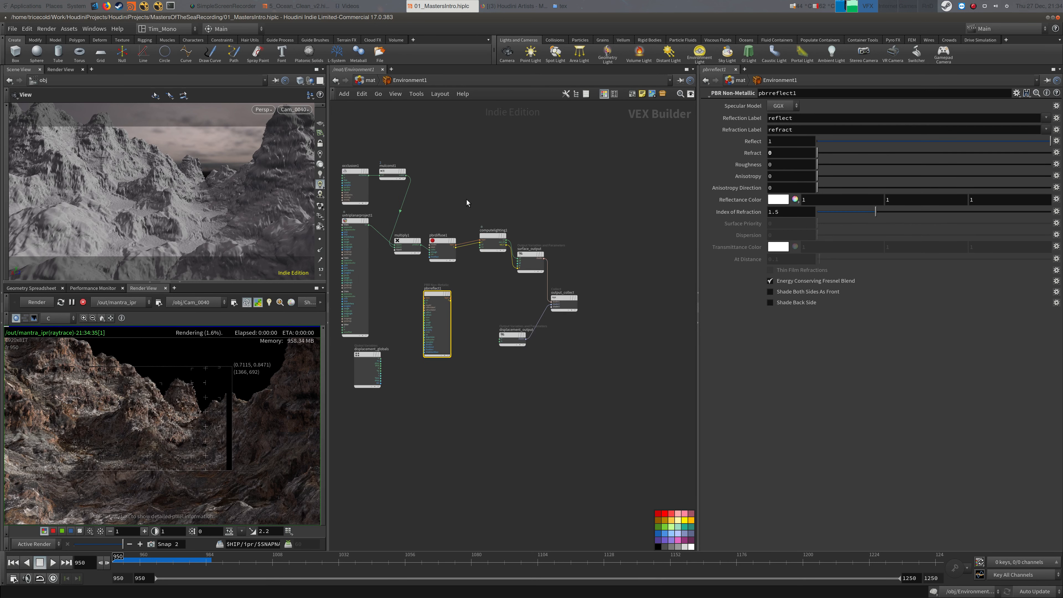
pyautogui.moveTo(475, 198); pyautogui.dragTo(614, 382)
pyautogui.moveTo(505, 242); pyautogui.dragTo(611, 241)
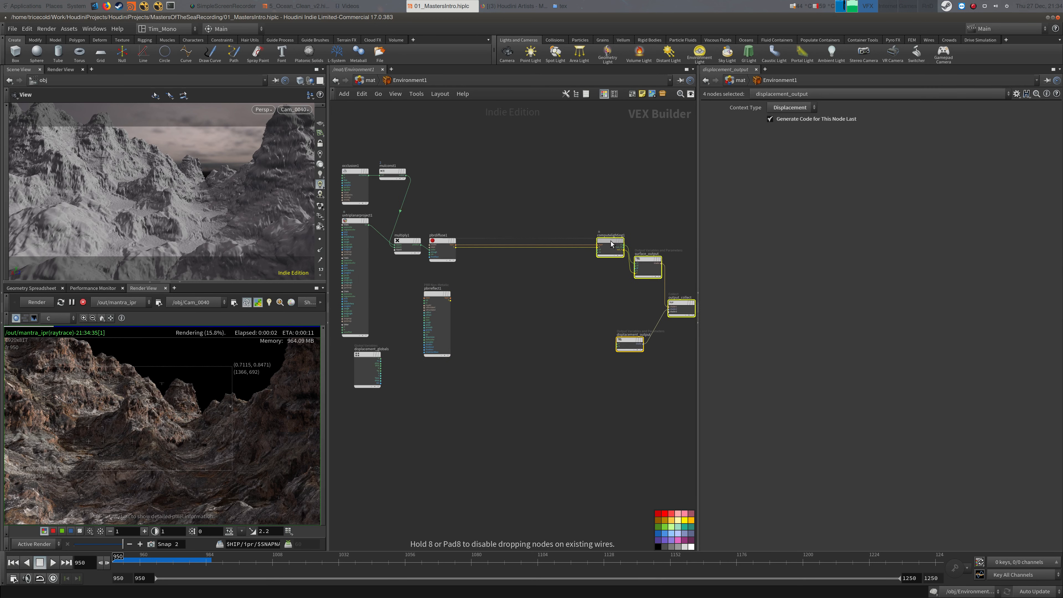
pyautogui.scroll(3, 502, 287)
# Place pbrreflect1 after pbrdiffuse1, wire pbrdiffuse1 into it and pbrreflect1 into computelighting1's first input, and pause the render
pyautogui.moveTo(404, 294); pyautogui.dragTo(494, 261)
pyautogui.moveTo(437, 224); pyautogui.dragTo(471, 270)
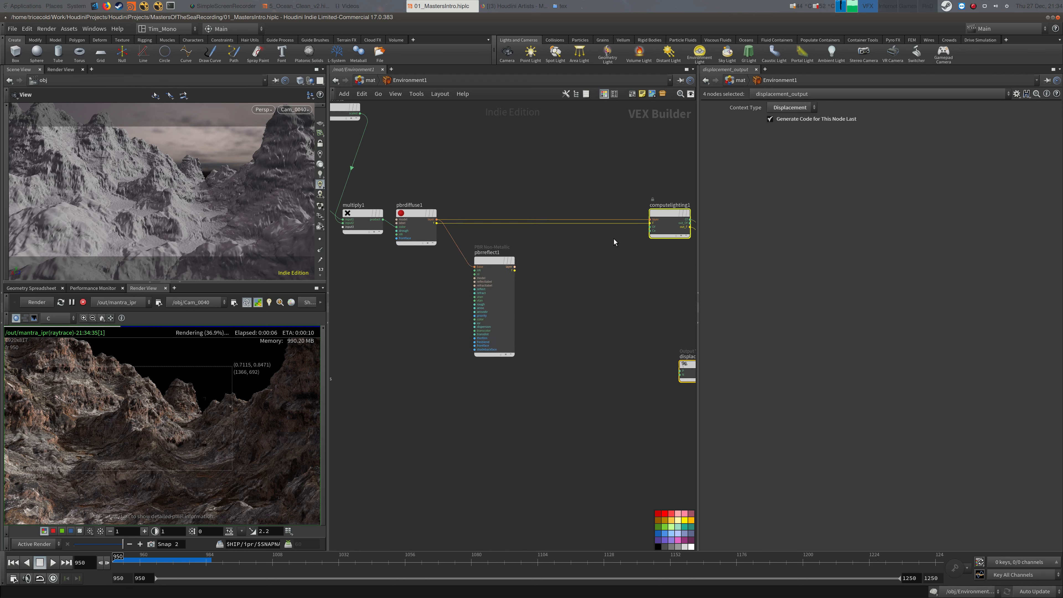
pyautogui.moveTo(514, 268); pyautogui.dragTo(650, 220)
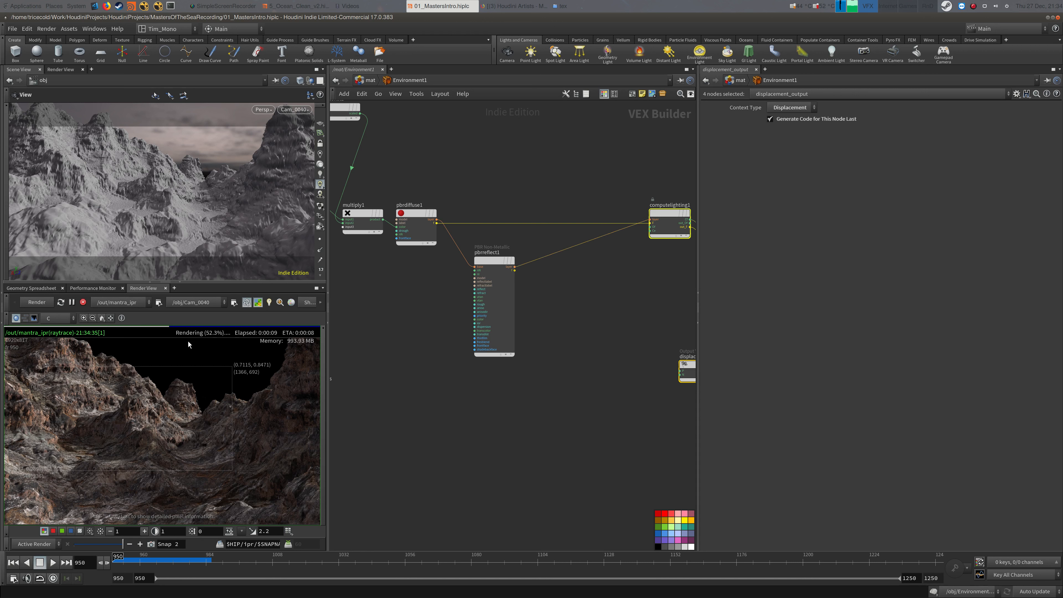
pyautogui.click(71, 302)
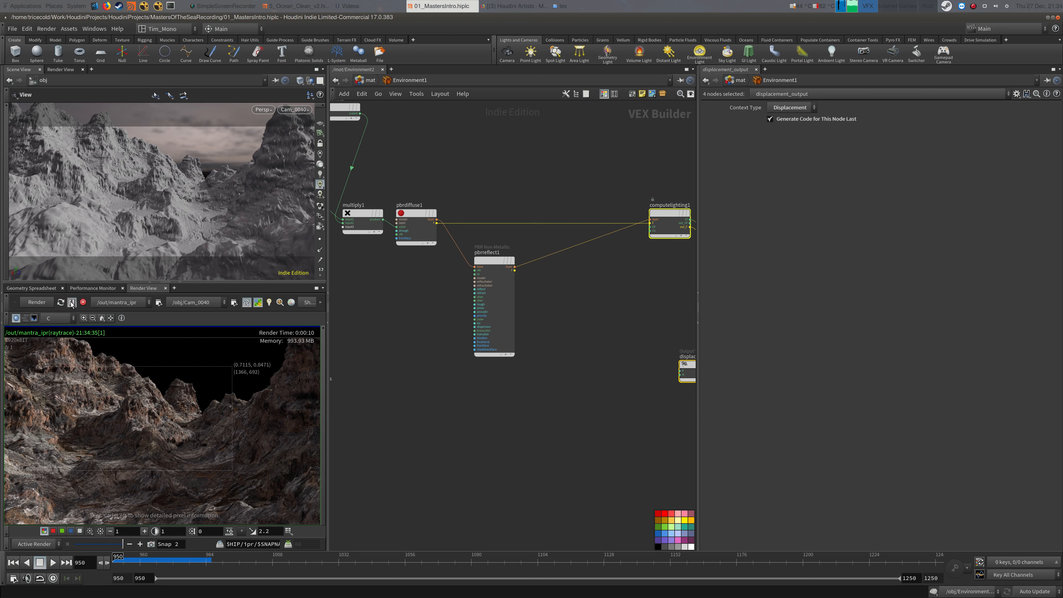
# Wire pbrreflect1's second output into computelighting1's second input and align pbrreflect1 in line with the shader chain
pyautogui.click(515, 271)
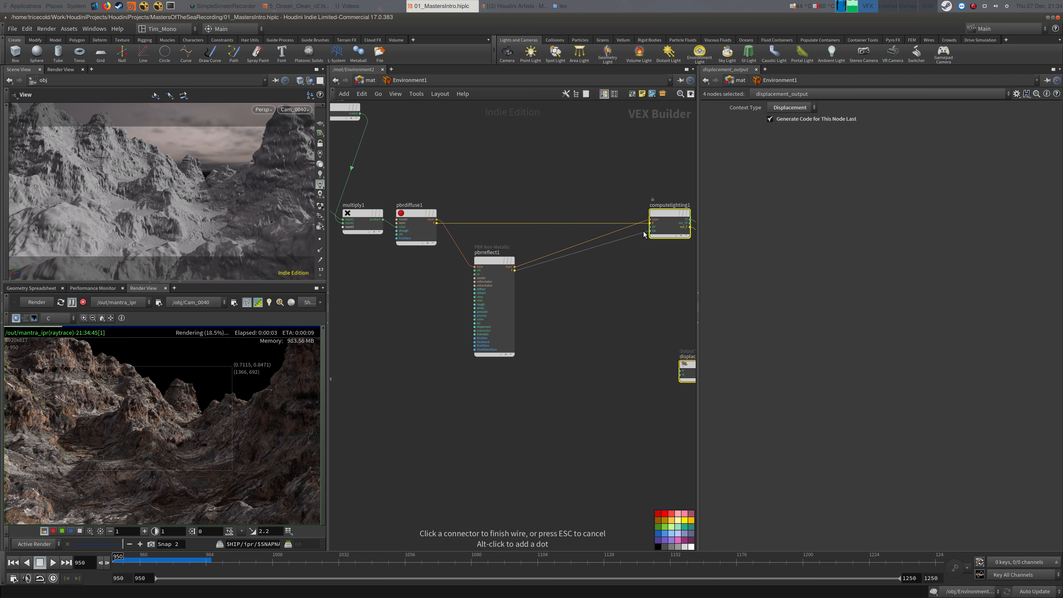
pyautogui.click(650, 223)
pyautogui.moveTo(486, 261); pyautogui.dragTo(485, 212)
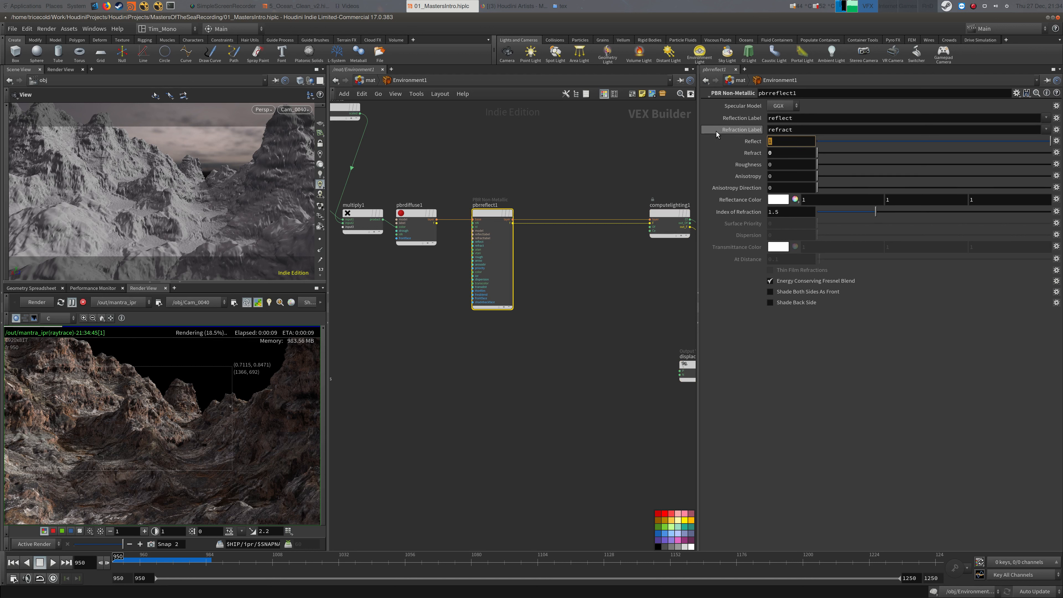
# Set pbrreflect1's Roughness to 0.3 and Reflect to 0.5, and check the re-rendered peaks and valley
pyautogui.moveTo(716, 131)
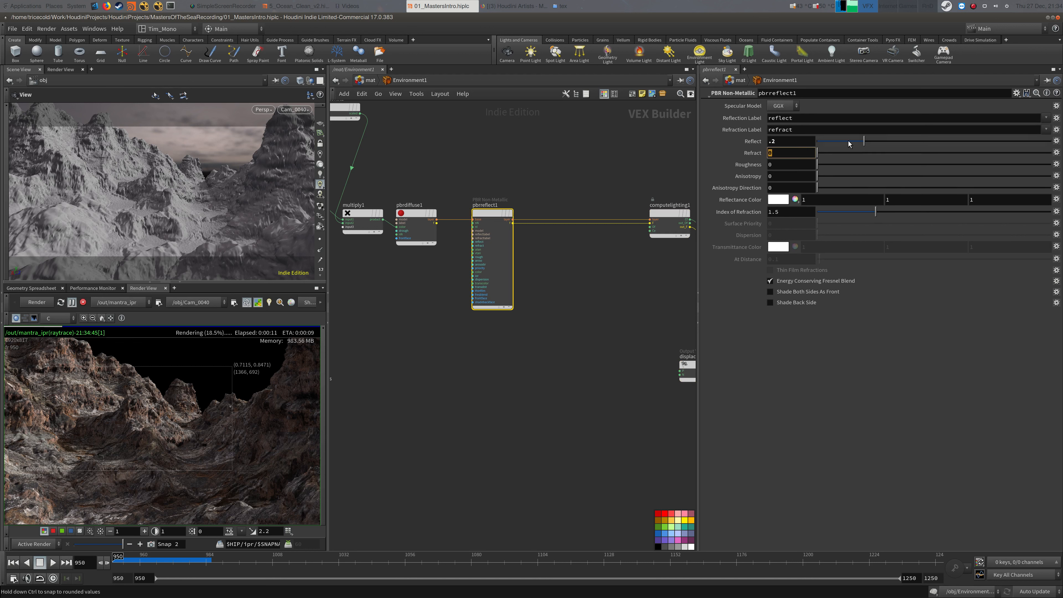
pyautogui.click(780, 164)
pyautogui.write('.3')
pyautogui.press('Return')
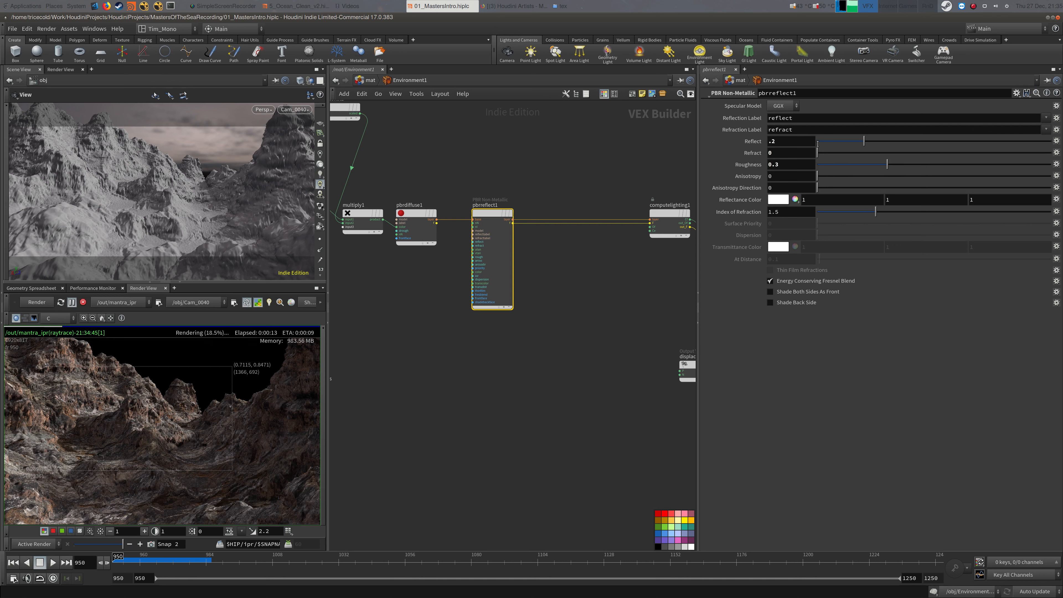
pyautogui.doubleClick(773, 142)
pyautogui.press('Return')
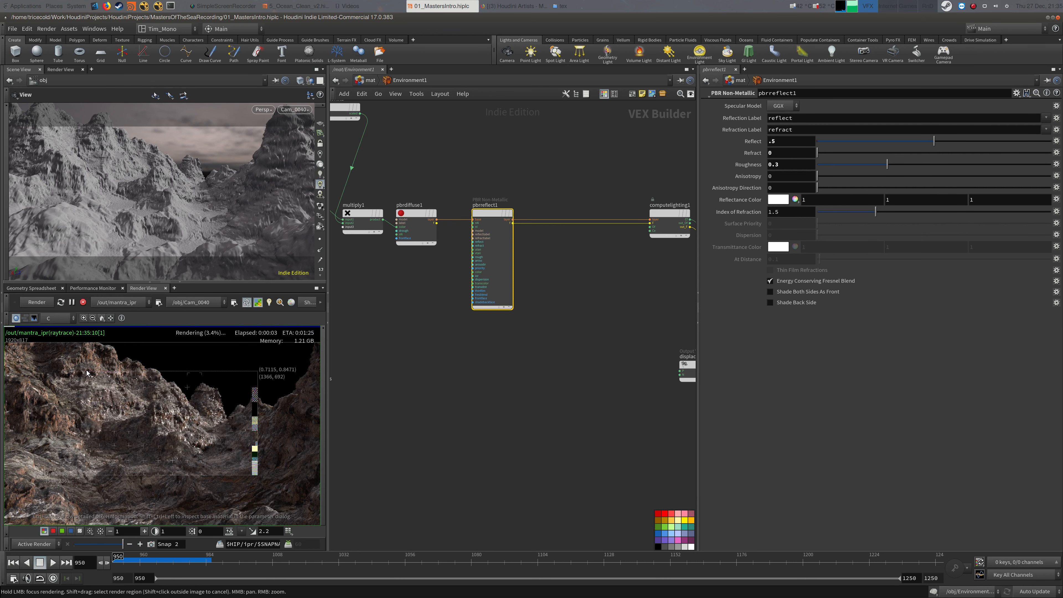
pyautogui.scroll(3, 213, 439)
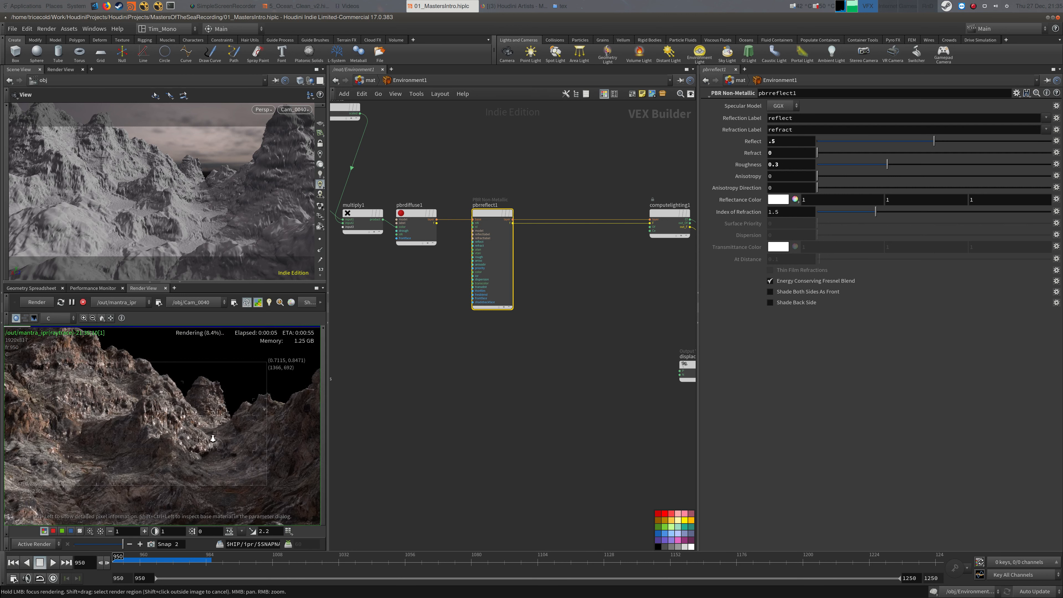
pyautogui.moveTo(213, 439); pyautogui.dragTo(238, 427, button='right')
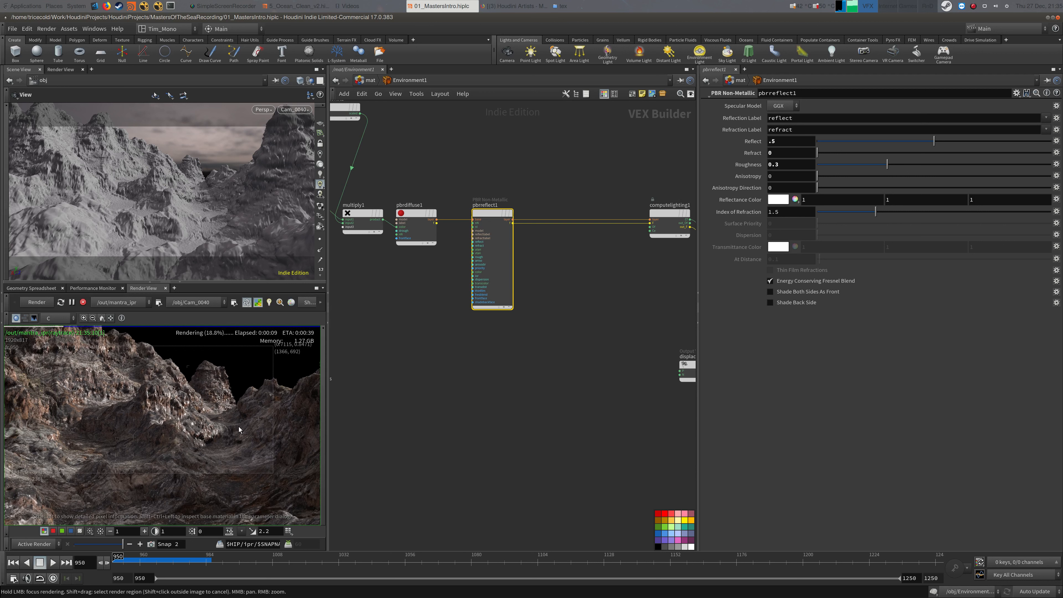
pyautogui.hotkey('alt', 'Tab')
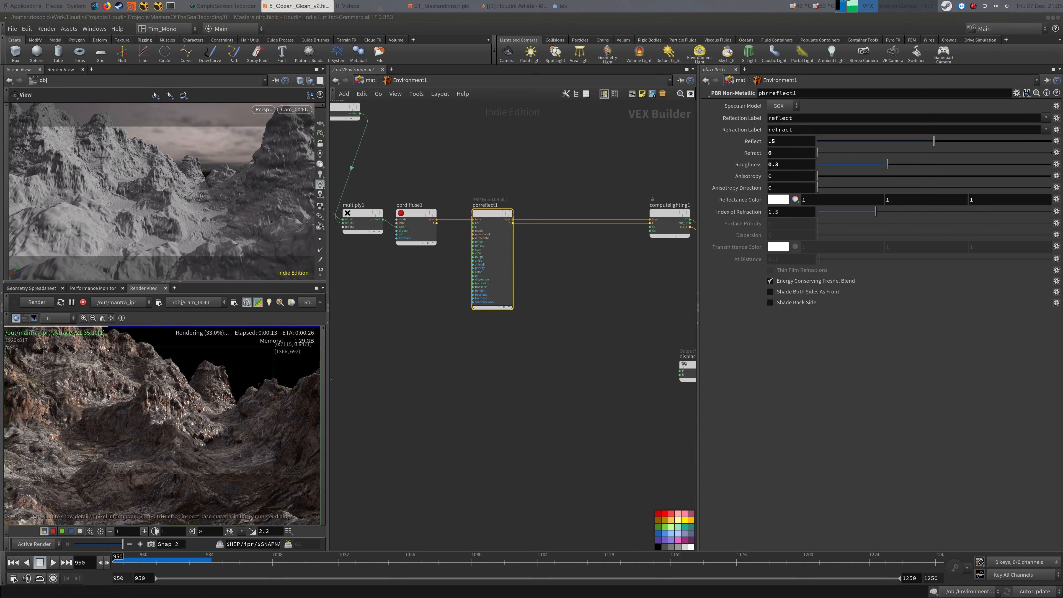
# Add a Luminance node in the empty area below pbrdiffuse1
pyautogui.moveTo(518, 339); pyautogui.dragTo(646, 323, button='middle')
pyautogui.scroll(-3, 555, 348)
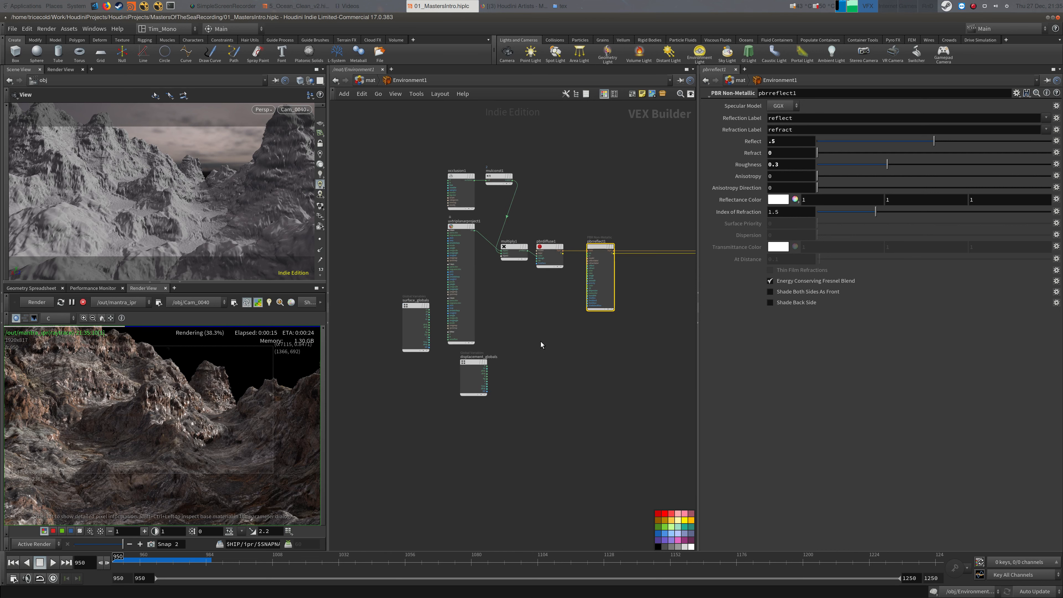
pyautogui.scroll(3, 542, 339)
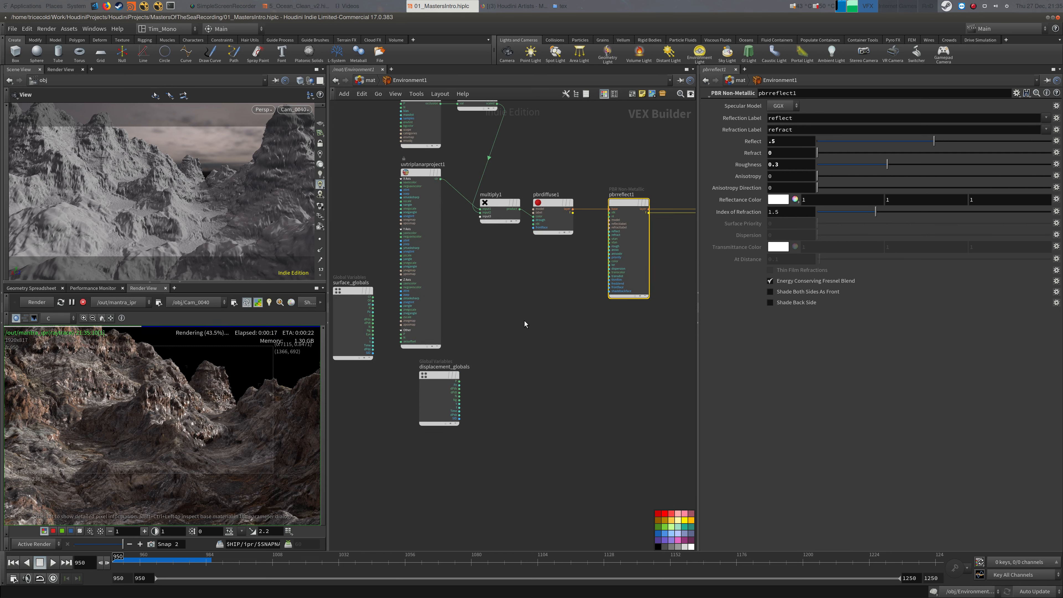
pyautogui.press('Tab')
pyautogui.write('lum')
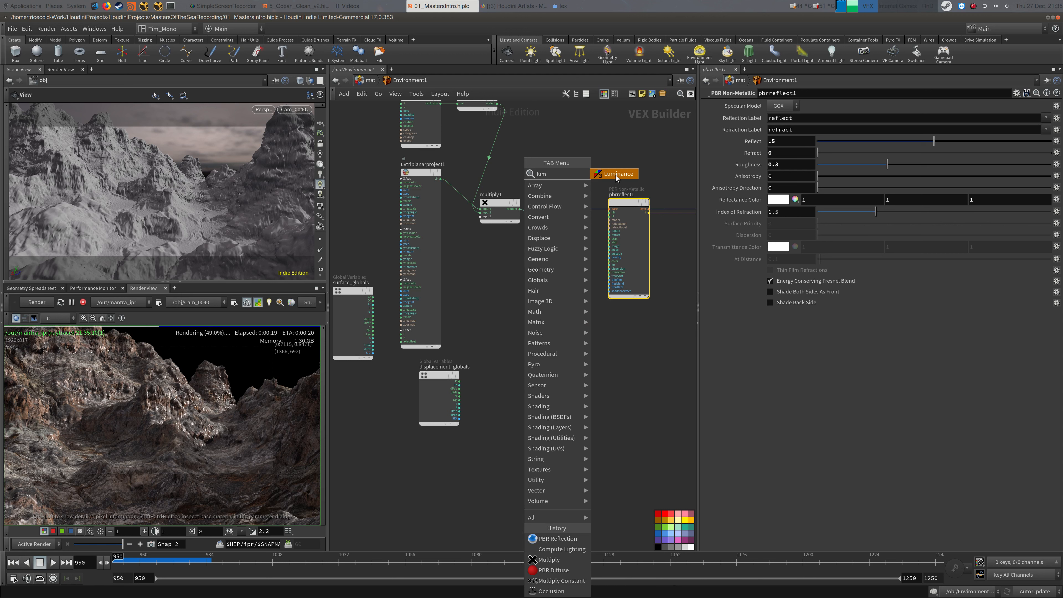
pyautogui.click(616, 173)
pyautogui.click(528, 297)
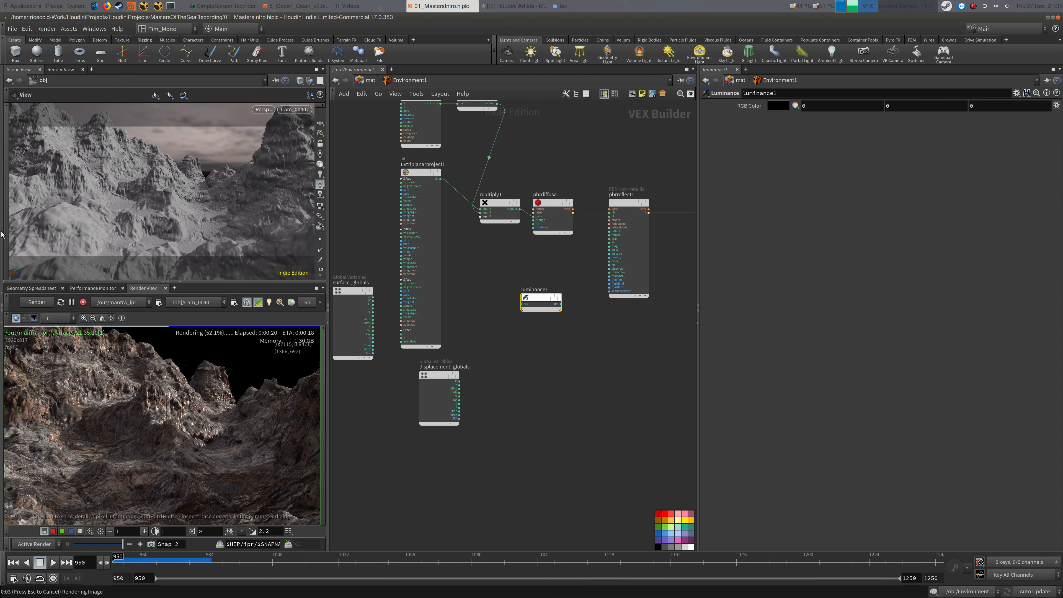
# Place luminance1 below multiply1 and wire uvtriplanarproject1's output into it
pyautogui.moveTo(540, 300); pyautogui.dragTo(502, 285)
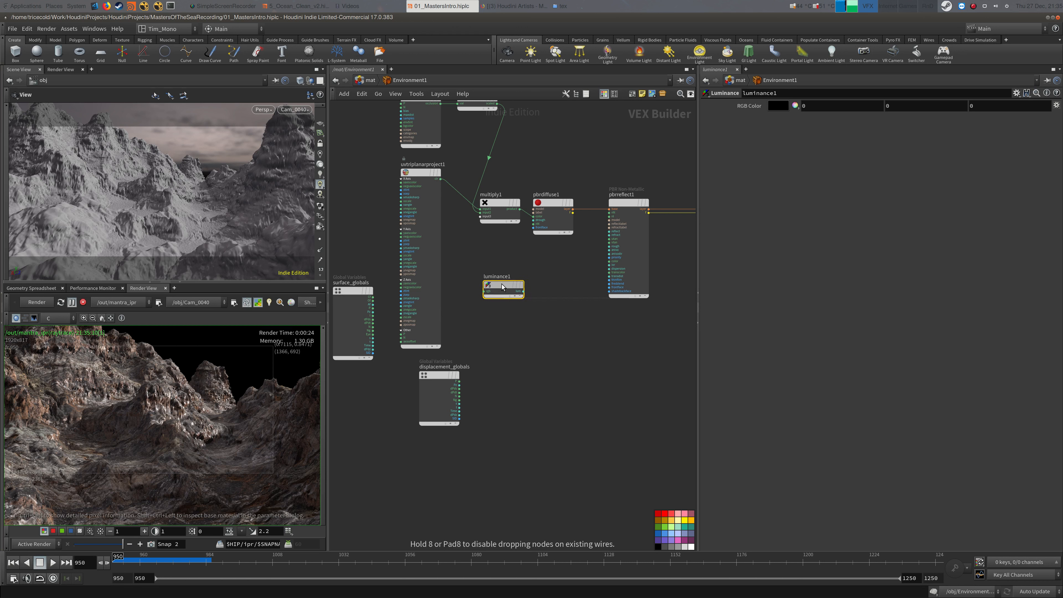
pyautogui.click(440, 179)
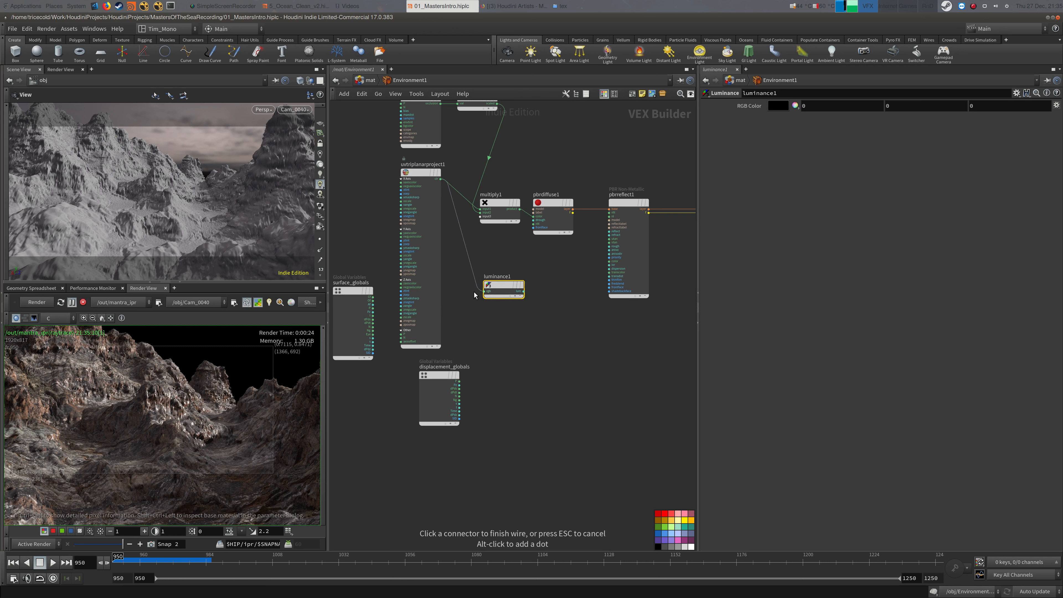
pyautogui.click(485, 291)
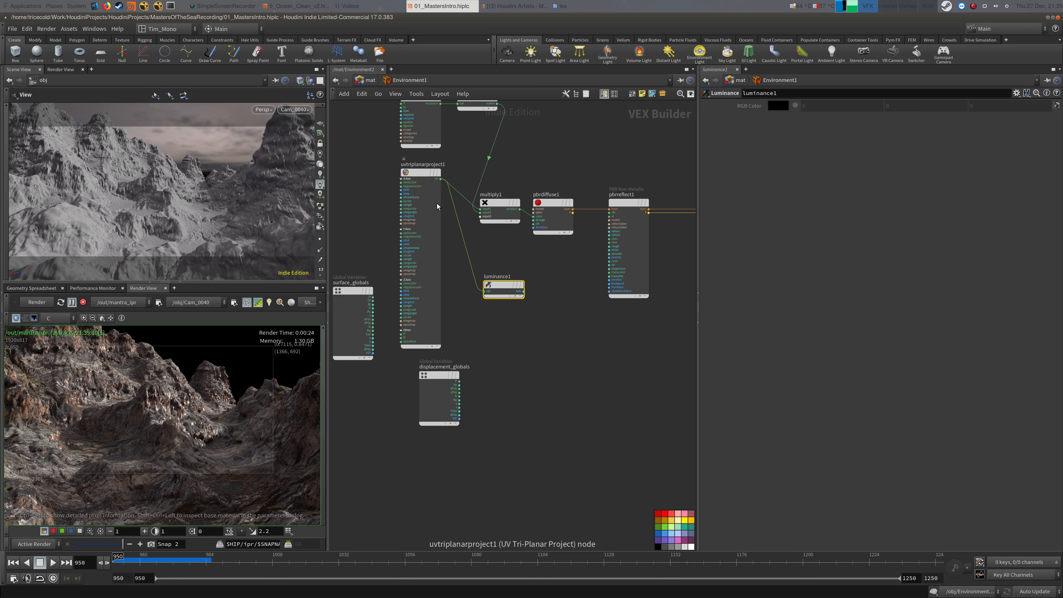
# Move luminance1 lower in the network, to just below and before pbrreflect1, closer to the displacement branch
pyautogui.moveTo(571, 343); pyautogui.dragTo(458, 302, button='middle')
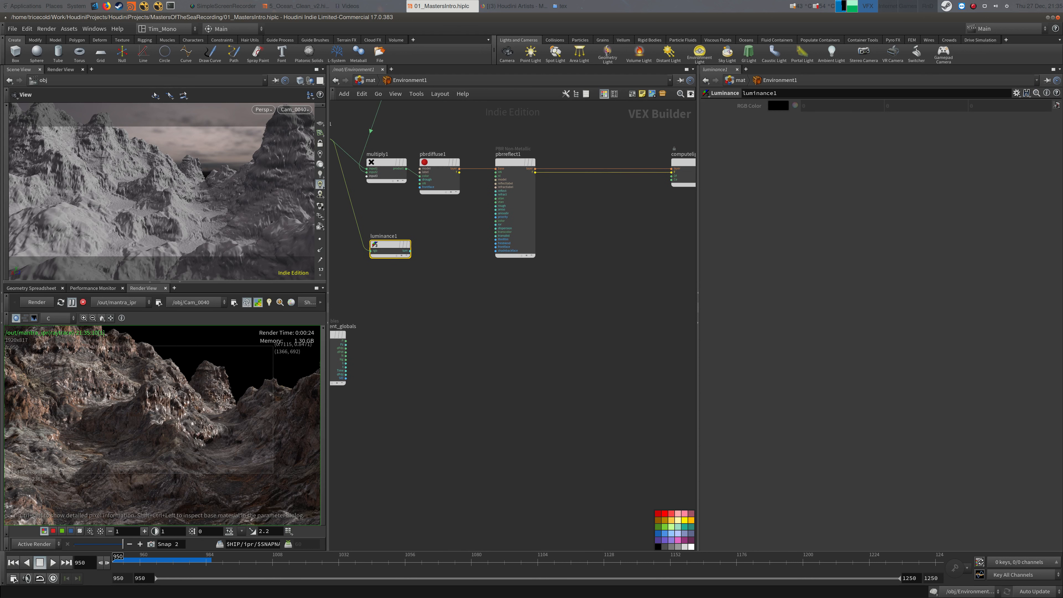
pyautogui.hotkey('alt', 'Tab')
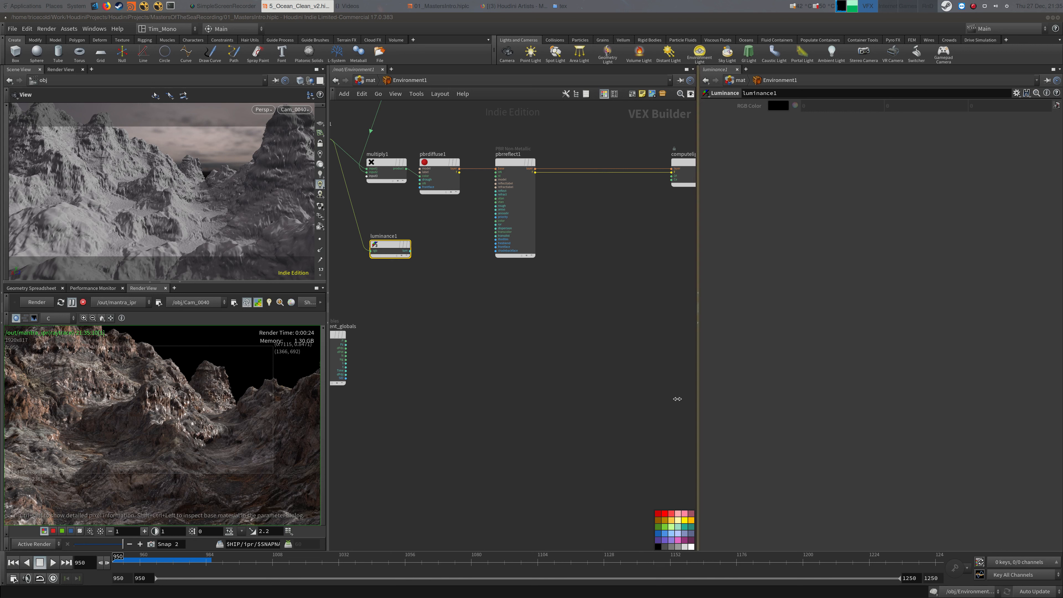
pyautogui.moveTo(476, 289); pyautogui.dragTo(526, 309, button='middle')
pyautogui.moveTo(639, 277); pyautogui.dragTo(511, 212, button='middle')
pyautogui.scroll(-3, 538, 245)
pyautogui.moveTo(539, 253); pyautogui.dragTo(572, 254, button='middle')
pyautogui.scroll(7, 474, 287)
pyautogui.moveTo(463, 269)
pyautogui.mouseDown(button='middle')
pyautogui.moveTo(487, 278)
pyautogui.moveTo(420, 304)
pyautogui.moveTo(460, 288)
pyautogui.mouseUp(button='middle')
pyautogui.scroll(-7, 446, 297)
pyautogui.scroll(1, 459, 288)
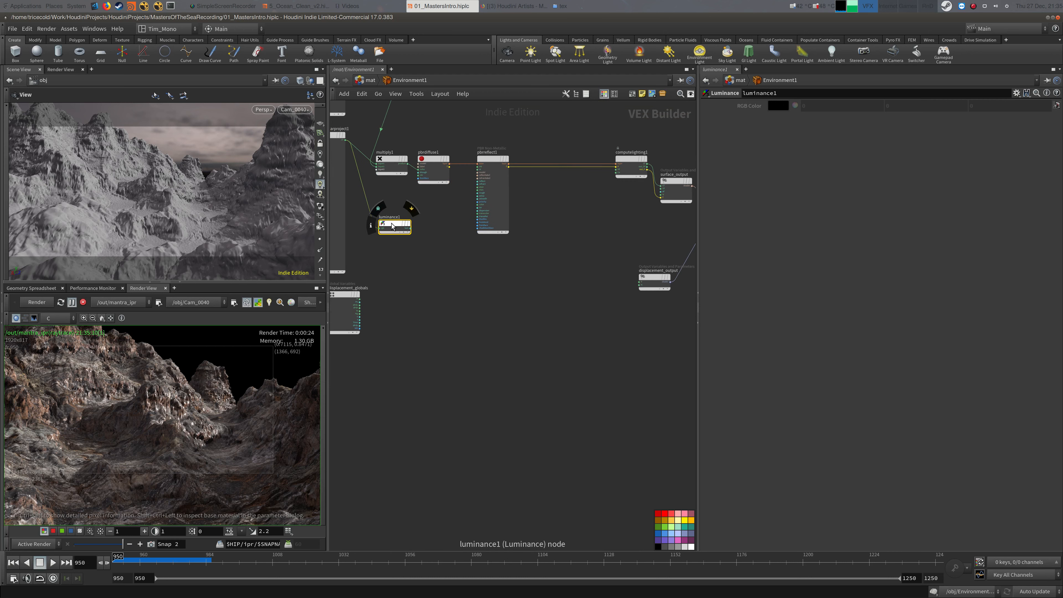
pyautogui.moveTo(392, 224); pyautogui.dragTo(446, 268)
pyautogui.moveTo(534, 308); pyautogui.dragTo(496, 299, button='middle')
pyautogui.press('Tab')
pyautogui.write('dis')
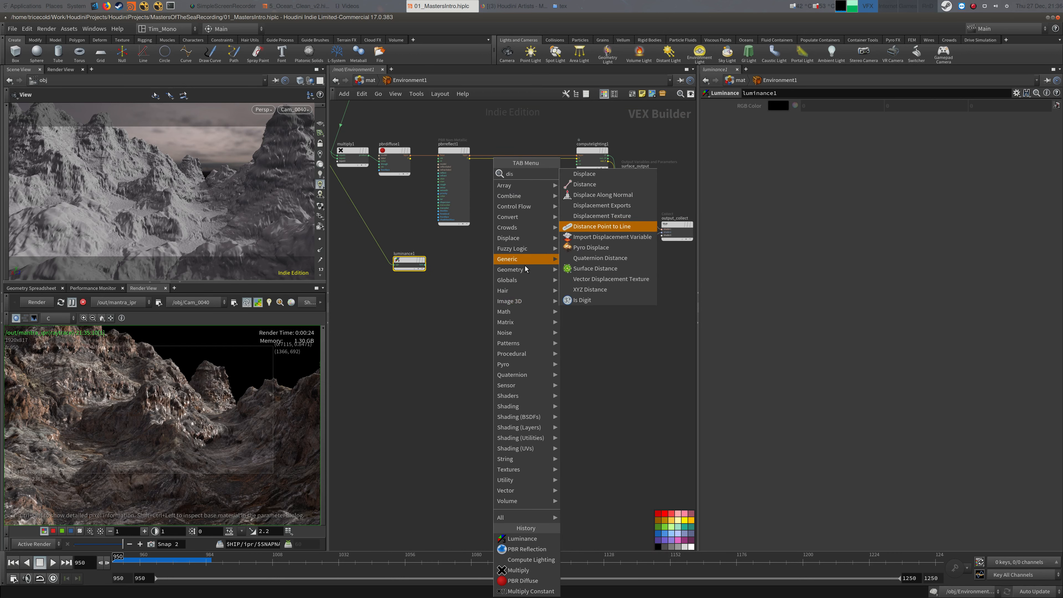
pyautogui.press('Escape')
# Add a Bump To Normal Map node between luminance1 and displacement_output
pyautogui.press('Tab')
pyautogui.write('bum')
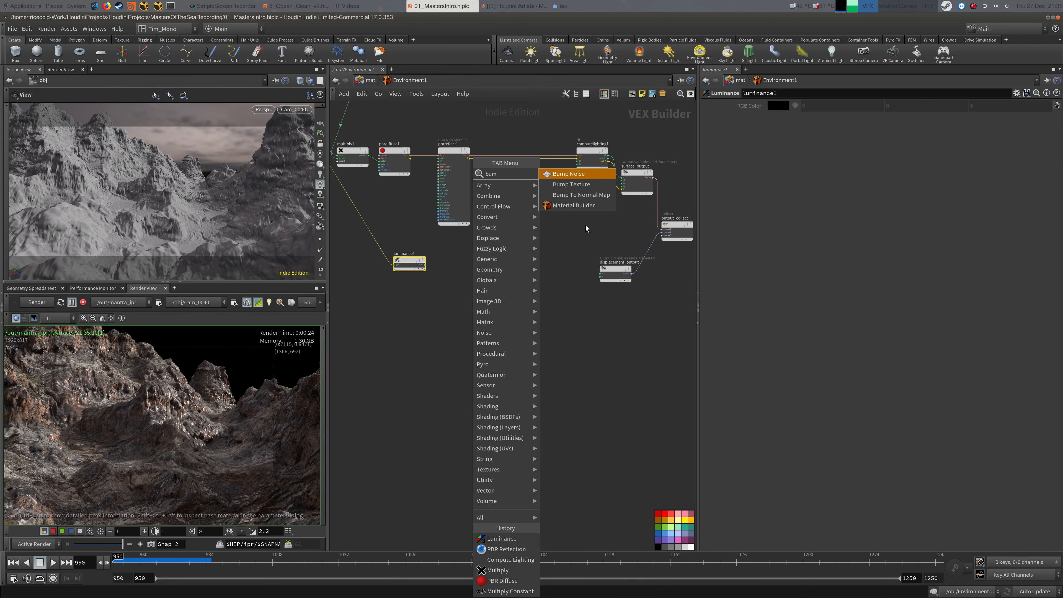
pyautogui.click(594, 195)
pyautogui.click(532, 283)
pyautogui.moveTo(532, 285); pyautogui.dragTo(518, 285)
pyautogui.scroll(3, 532, 262)
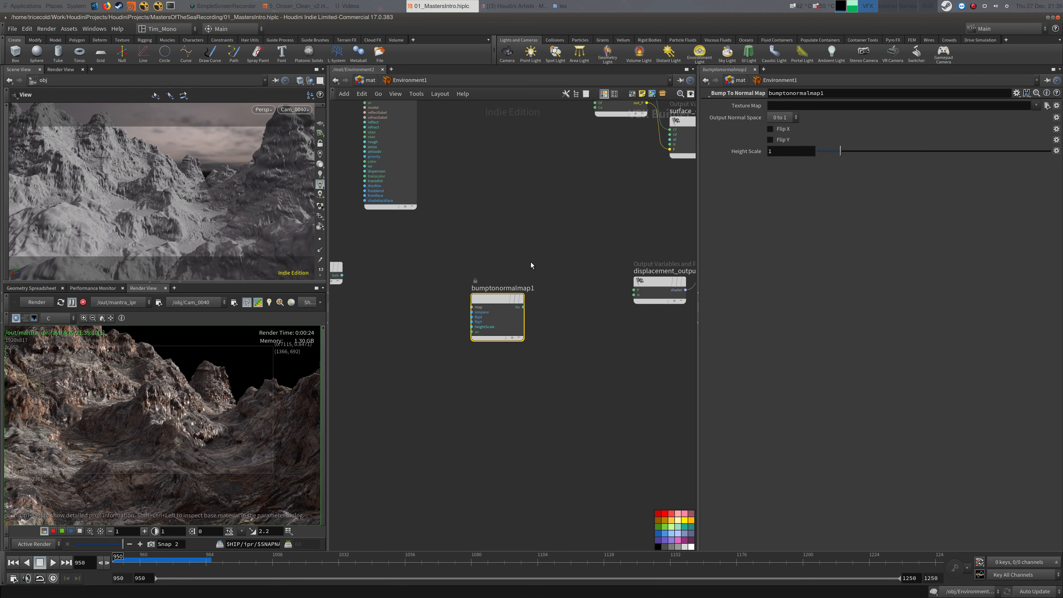
# Try wiring luminance1 into bumptonormalmap1, and undo the connection
pyautogui.moveTo(349, 279); pyautogui.dragTo(421, 267, button='middle')
pyautogui.click(415, 263)
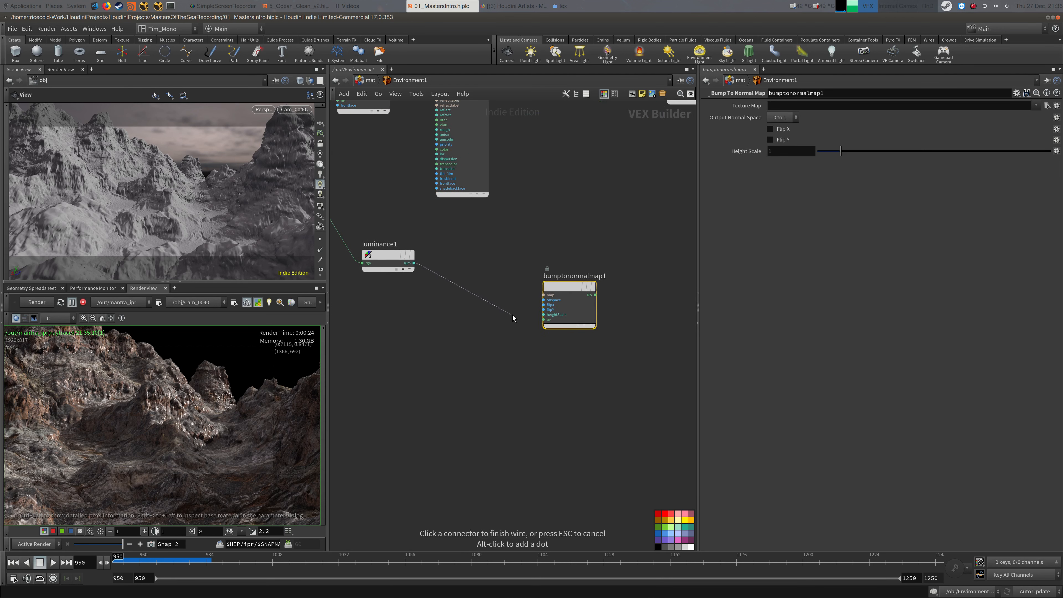
pyautogui.click(535, 297)
pyautogui.moveTo(485, 312); pyautogui.dragTo(400, 293, button='middle')
pyautogui.hotkey('ctrl', 'z')
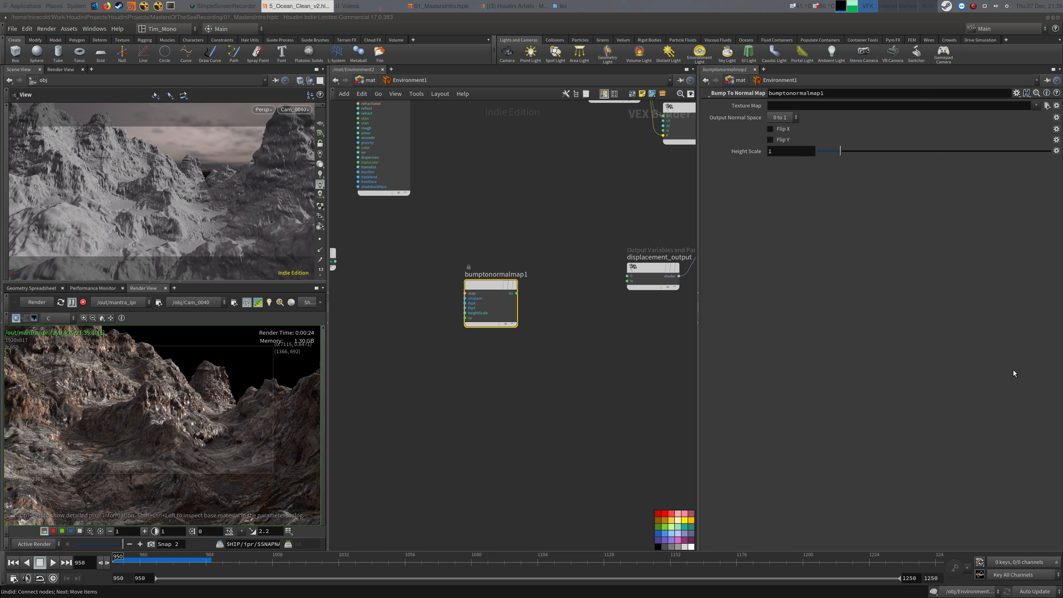
# Move bumptonormalmap1 down out of the way and add a Displace Along Normal node before displacement_output
pyautogui.moveTo(608, 388); pyautogui.dragTo(547, 386, button='middle')
pyautogui.moveTo(440, 248); pyautogui.dragTo(416, 310)
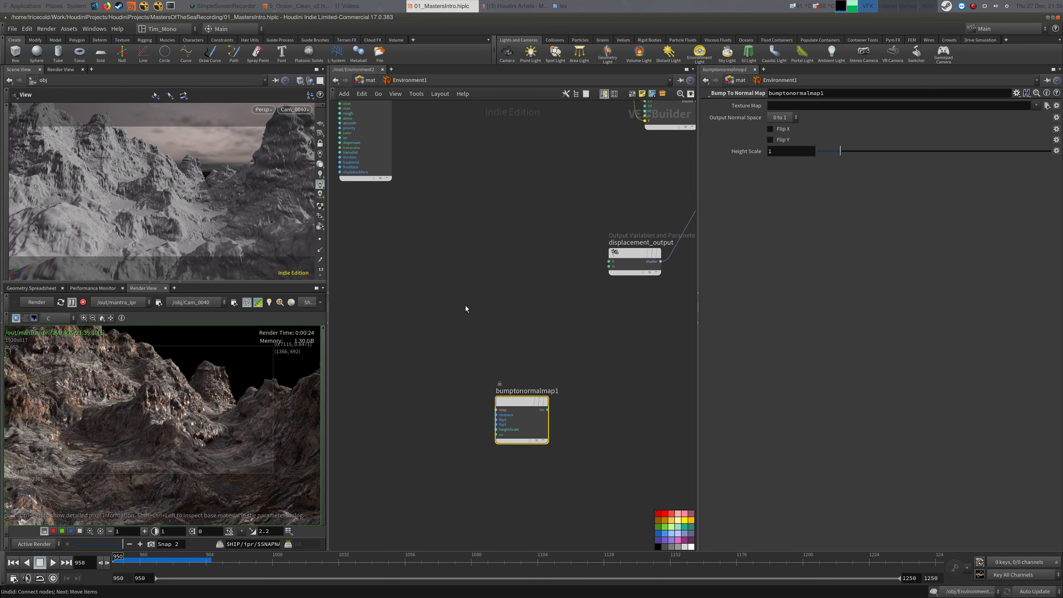
pyautogui.press('Tab')
pyautogui.write('displ')
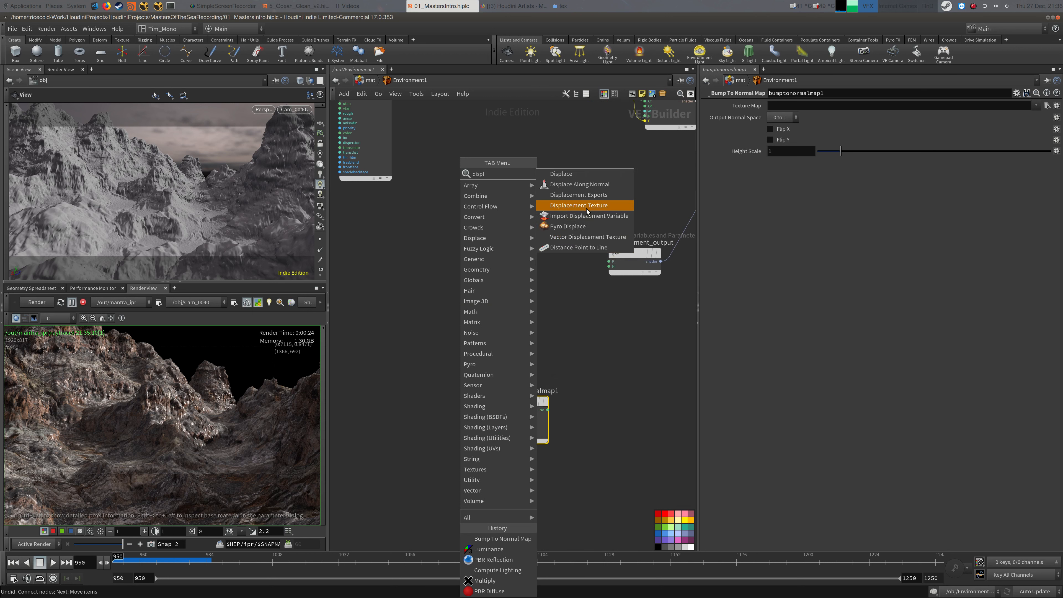
pyautogui.click(591, 184)
pyautogui.click(471, 285)
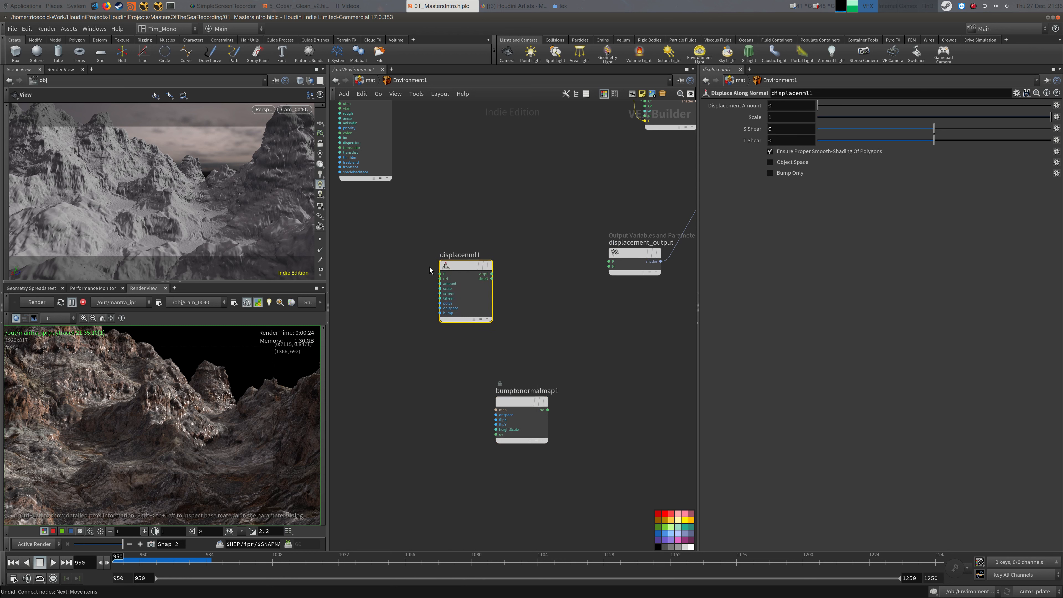
# Wire displacenml1's displaced normal output into displacement_output's second input and luminance1 into displacenml1's amount input
pyautogui.moveTo(473, 284); pyautogui.dragTo(527, 282, button='middle')
pyautogui.click(545, 277)
pyautogui.click(662, 265)
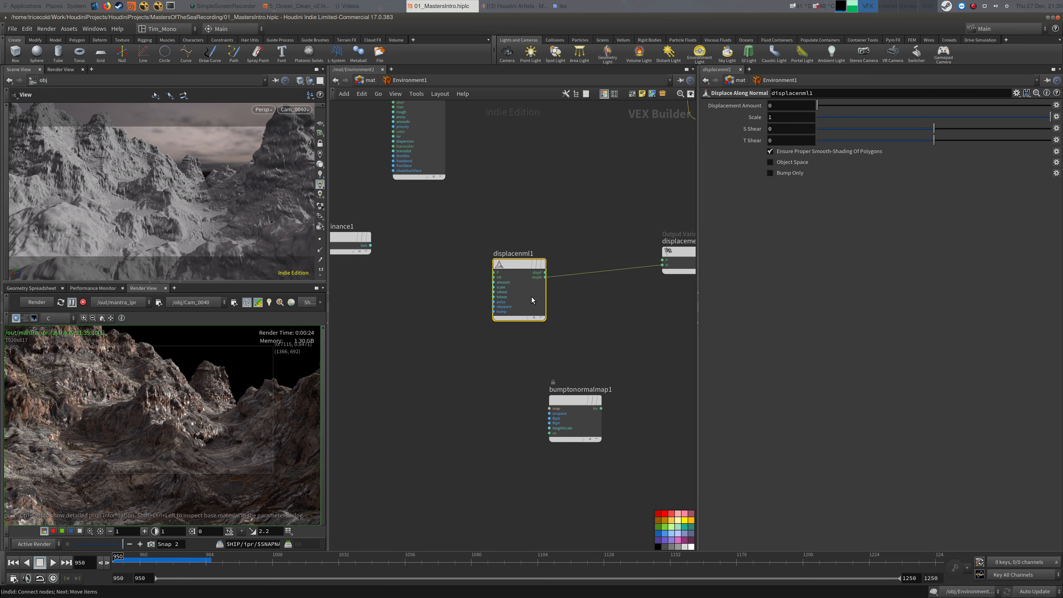
pyautogui.click(371, 245)
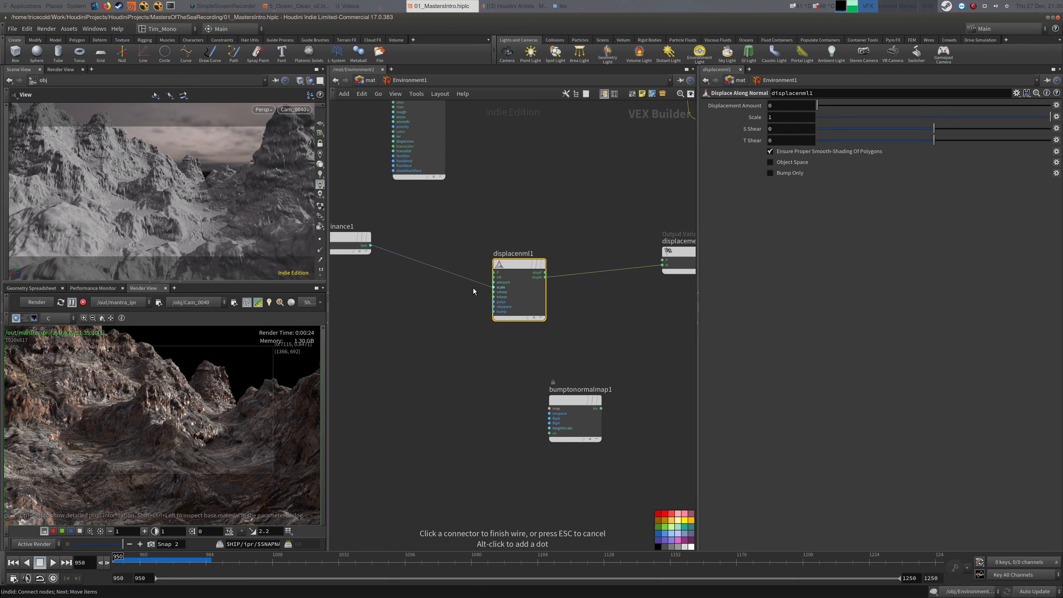
pyautogui.click(492, 283)
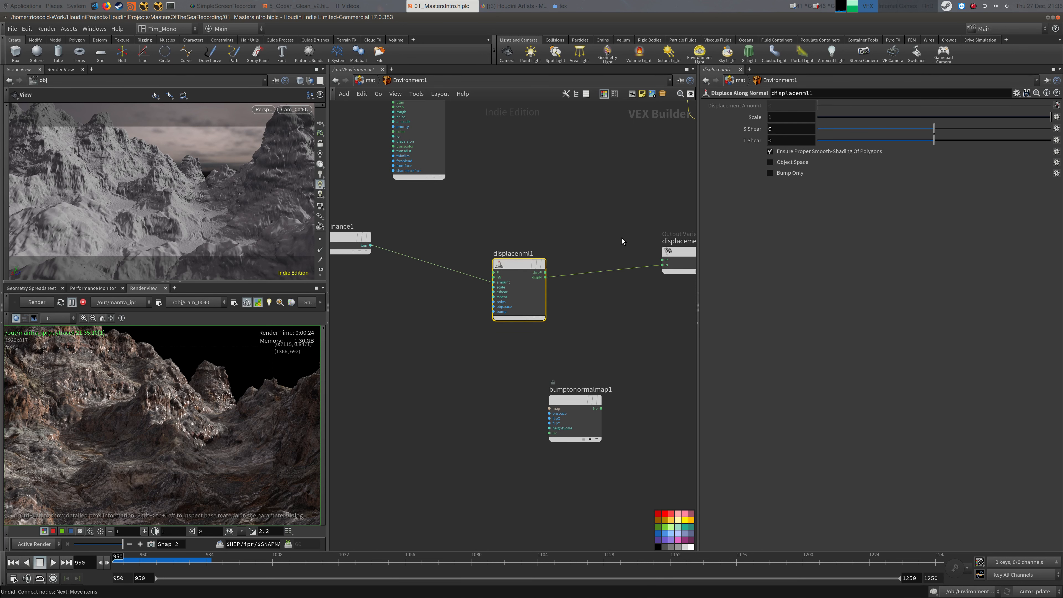
# Set displacenml1's Scale to 10 and restart the terrain render
pyautogui.click(778, 123)
pyautogui.write('0')
pyautogui.press('Return')
pyautogui.moveTo(635, 150); pyautogui.dragTo(494, 203, button='middle')
pyautogui.scroll(-1, 508, 217)
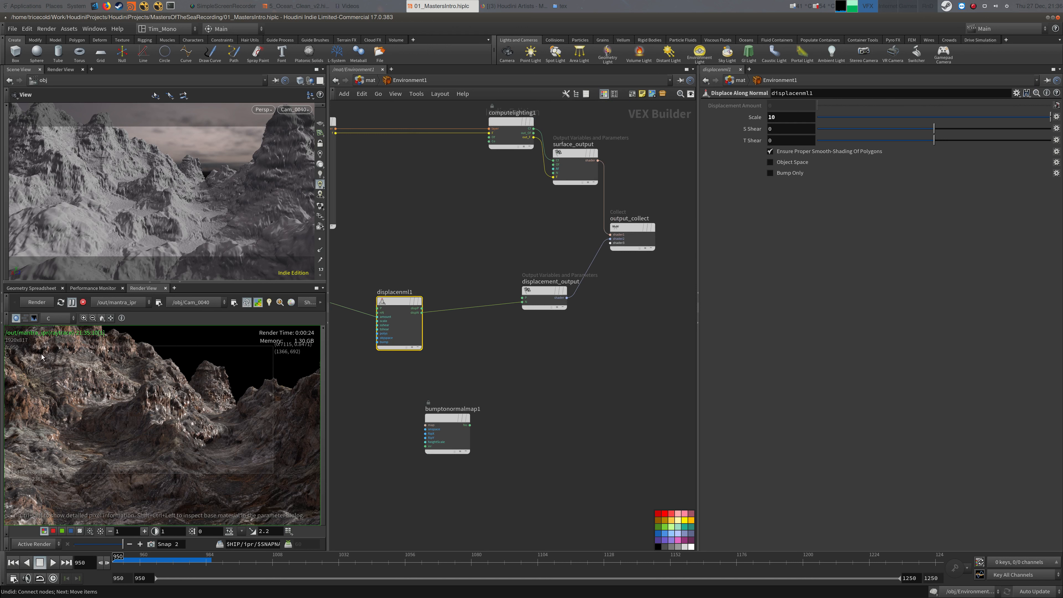
pyautogui.click(44, 303)
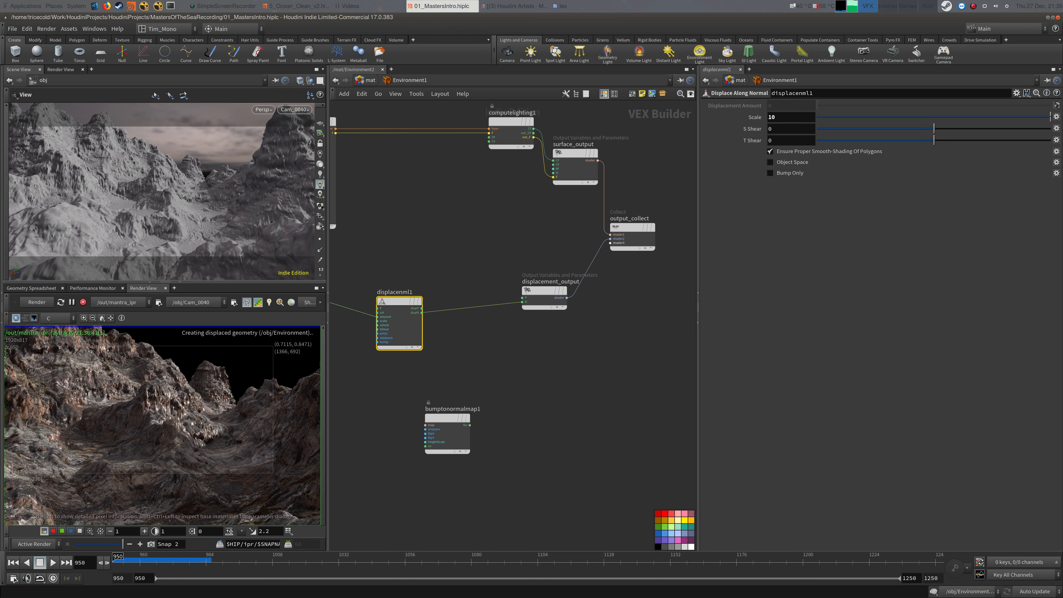
# Examine the displaced rock surface up close in the render of the peaks and valley
pyautogui.hotkey('alt', 'Tab')
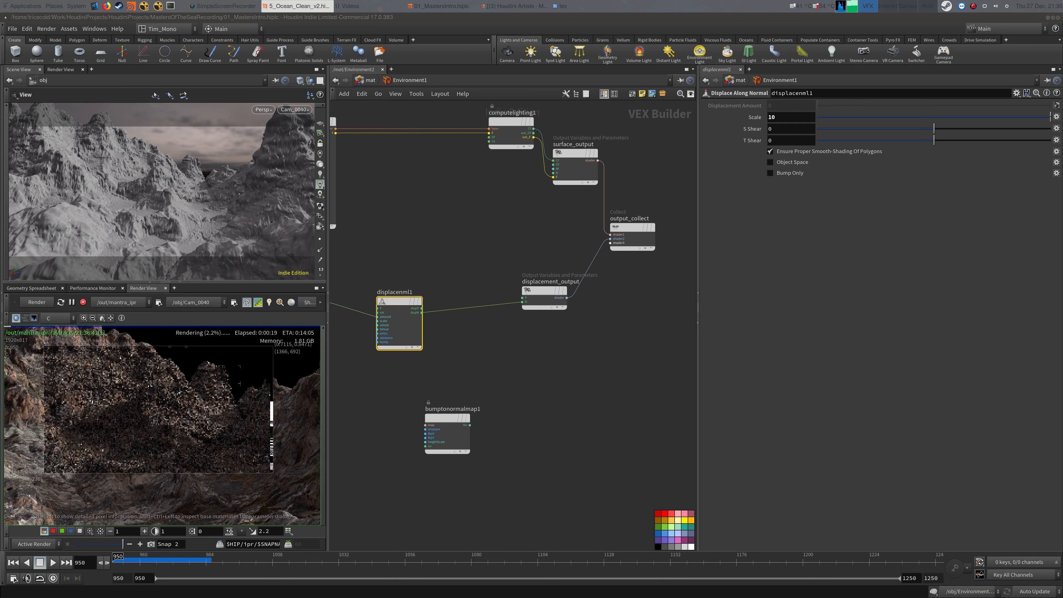
pyautogui.moveTo(161, 441); pyautogui.dragTo(206, 423, button='right')
pyautogui.moveTo(144, 398); pyautogui.dragTo(161, 435, button='middle')
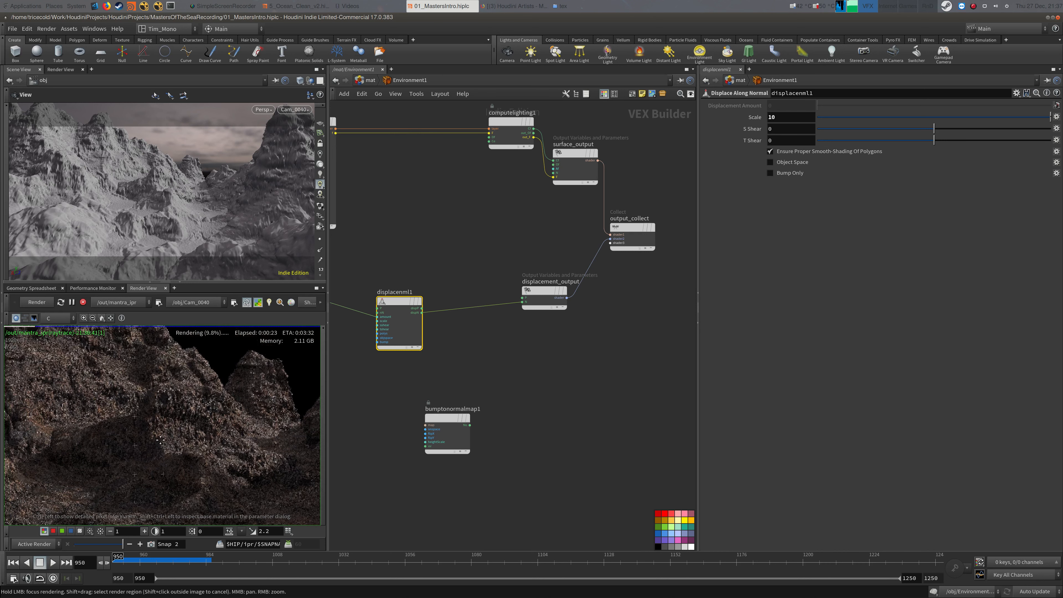
pyautogui.moveTo(119, 545)
pyautogui.mouseDown()
pyautogui.moveTo(93, 546)
pyautogui.moveTo(111, 543)
pyautogui.mouseUp()
pyautogui.moveTo(178, 449); pyautogui.dragTo(134, 401, button='middle')
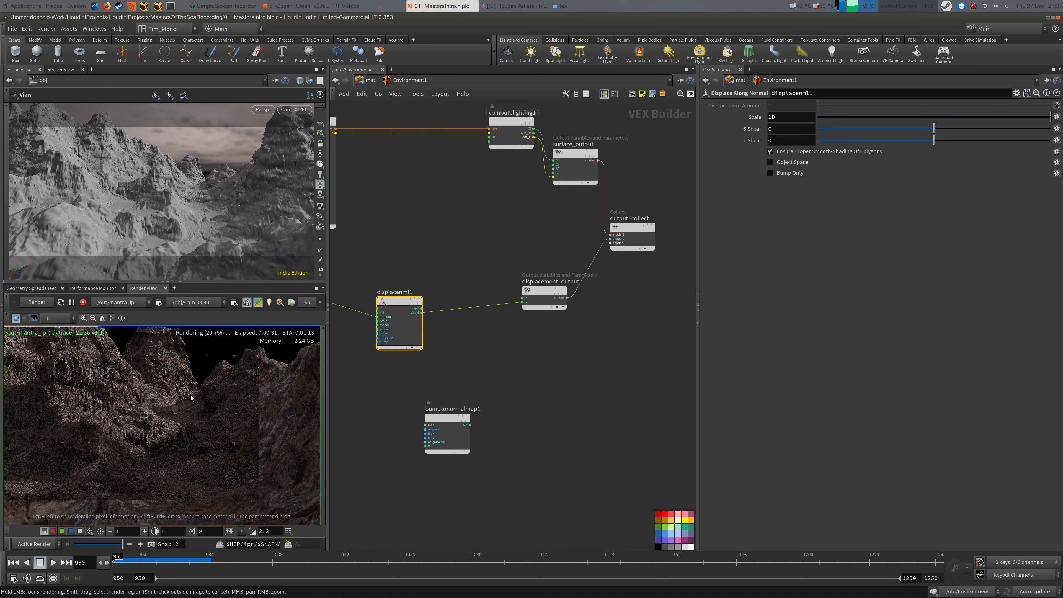
pyautogui.moveTo(532, 346); pyautogui.dragTo(506, 376, button='middle')
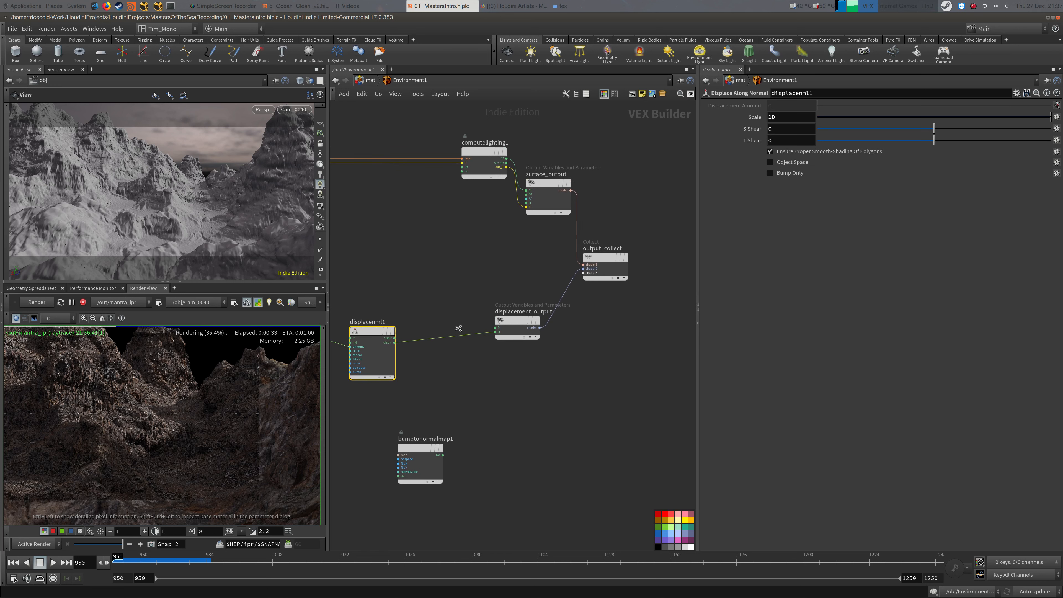
# Disconnect displacenml1 from displacement_output and store a snapshot of the terrain render without displacement
pyautogui.press('y')
pyautogui.moveTo(453, 319); pyautogui.dragTo(454, 379)
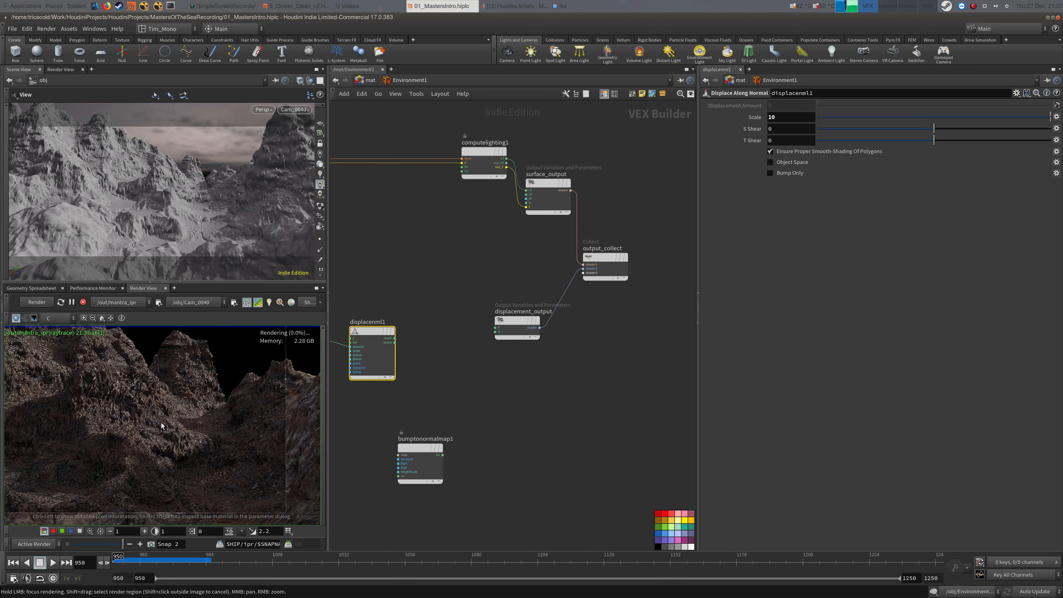
pyautogui.moveTo(162, 423); pyautogui.dragTo(196, 442, button='middle')
pyautogui.scroll(-2, 188, 439)
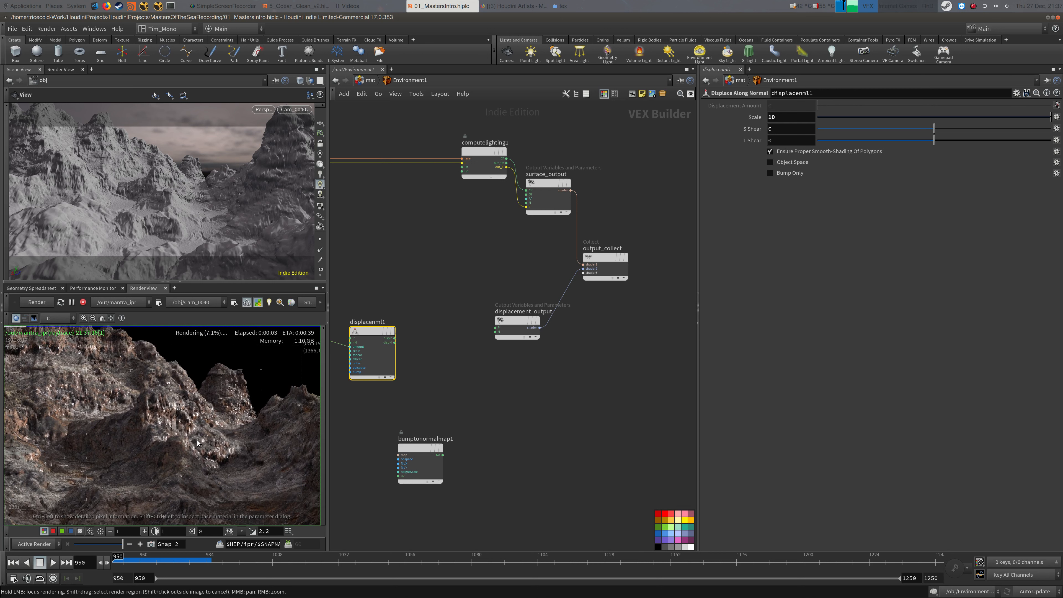
pyautogui.click(151, 544)
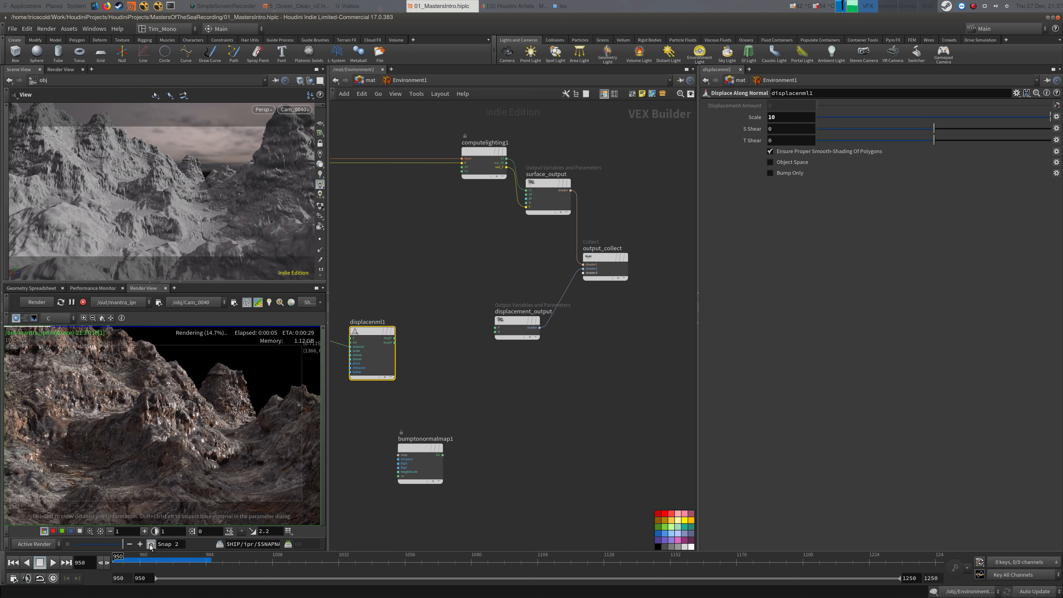
# Set displacenml1's Scale to 2 and rewire its displaced normal output into displacement_output's second input
pyautogui.moveTo(419, 300); pyautogui.dragTo(361, 382)
pyautogui.moveTo(795, 117); pyautogui.dragTo(740, 128)
pyautogui.write('2')
pyautogui.press('Return')
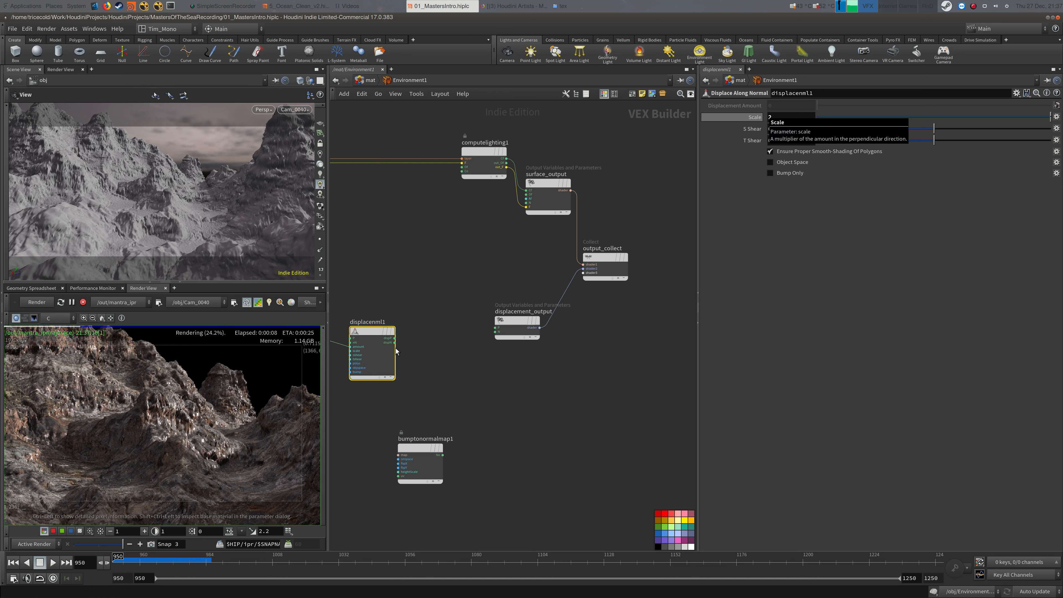
pyautogui.moveTo(395, 343); pyautogui.dragTo(495, 332)
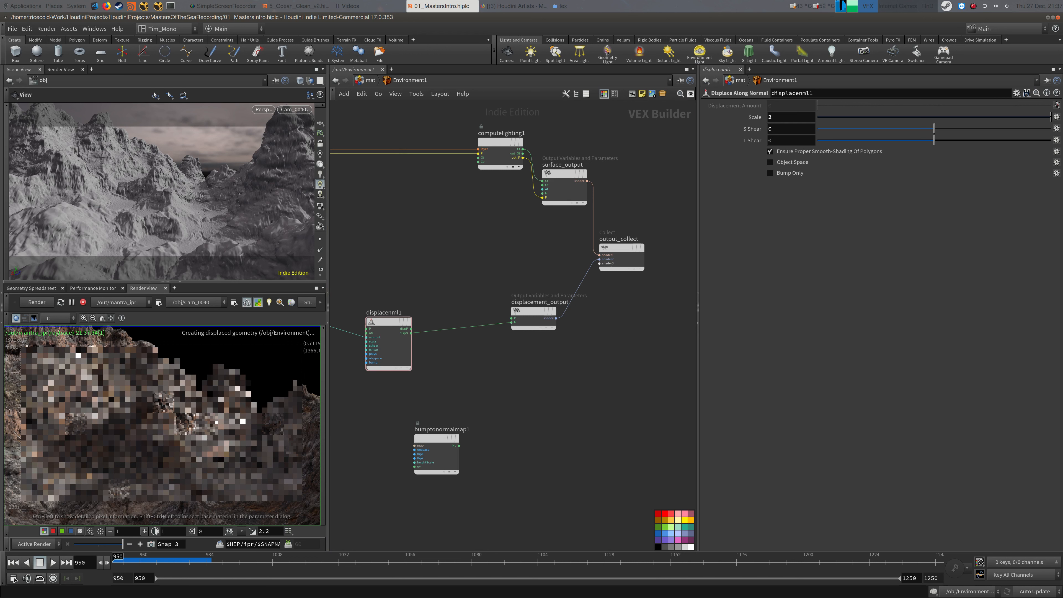
# Compare the active terrain render with the stored snapshot made without displacement
pyautogui.hotkey('alt', 'Tab')
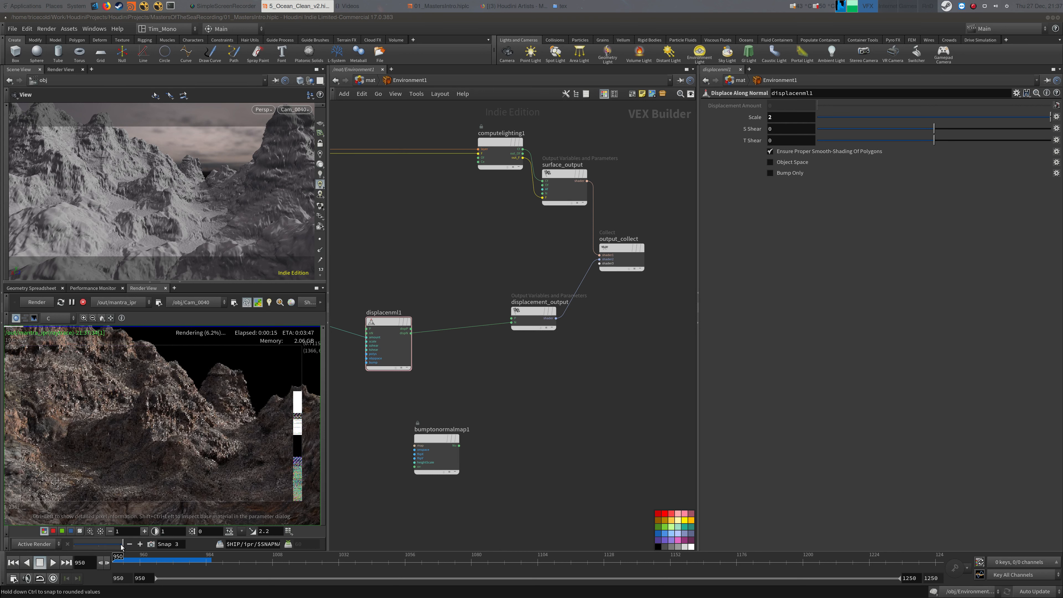
pyautogui.moveTo(121, 547); pyautogui.dragTo(107, 542)
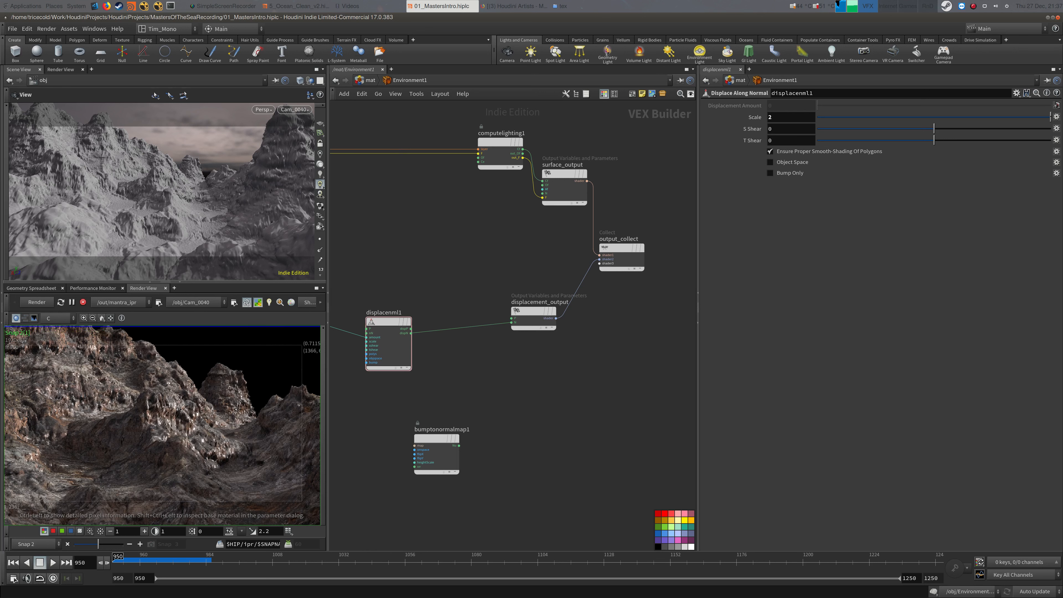
pyautogui.hotkey('alt', 'Tab')
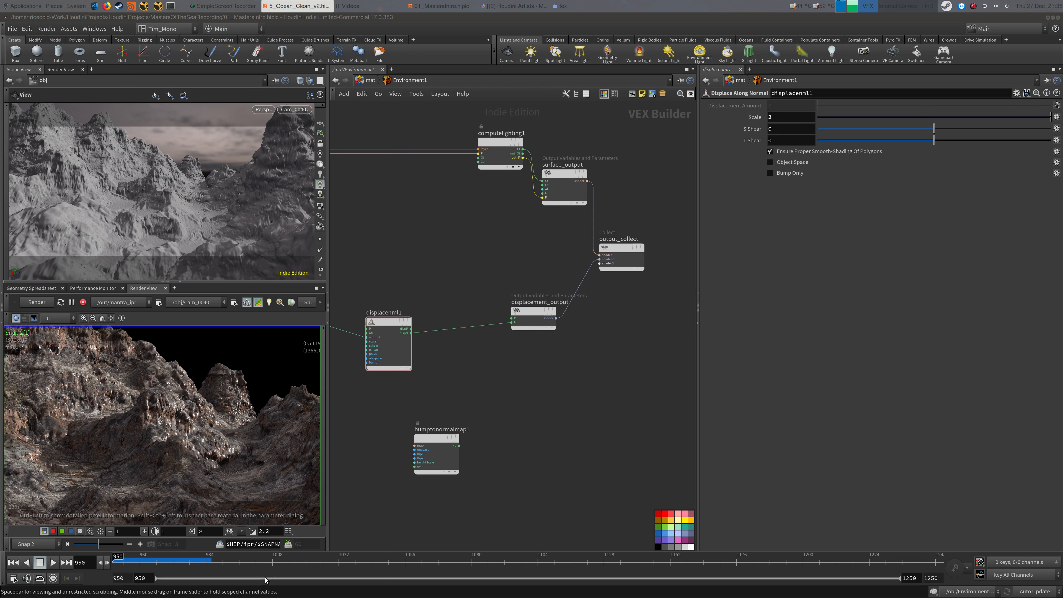
pyautogui.moveTo(100, 545); pyautogui.dragTo(126, 544)
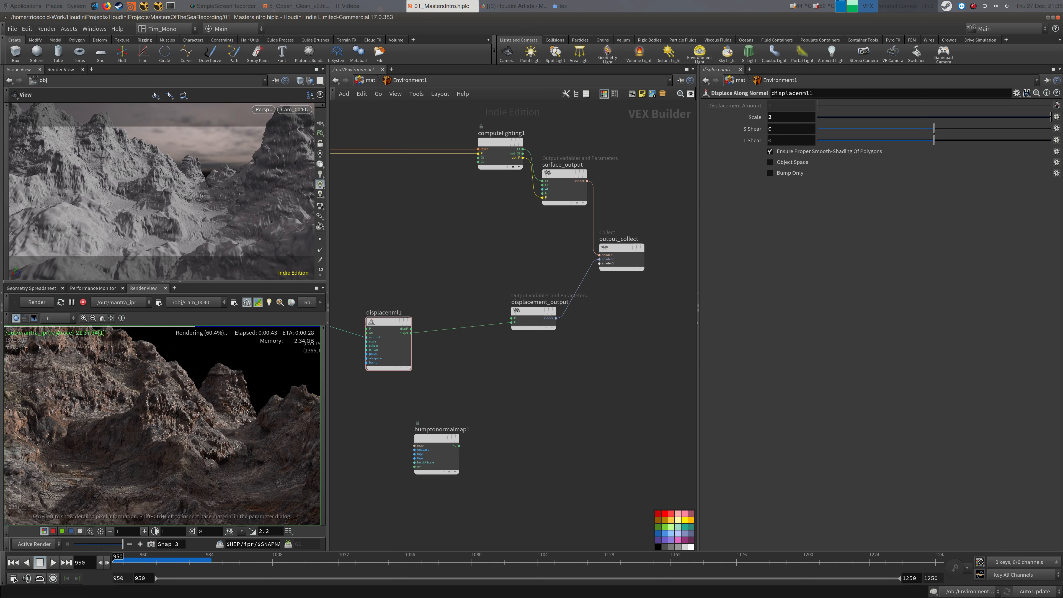
pyautogui.hotkey('alt', 'Tab')
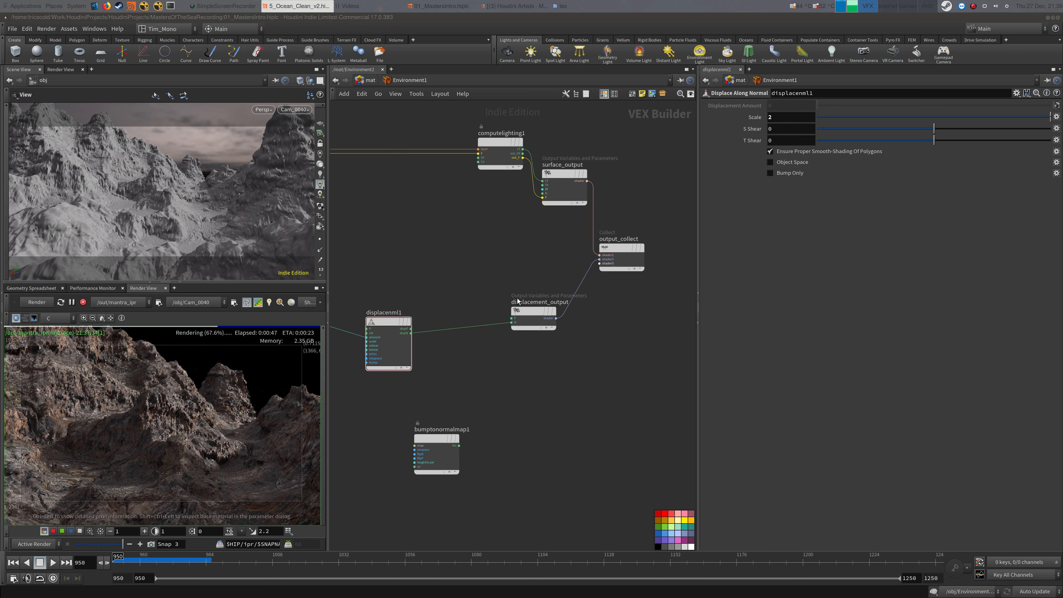
pyautogui.hotkey('alt', 'Tab')
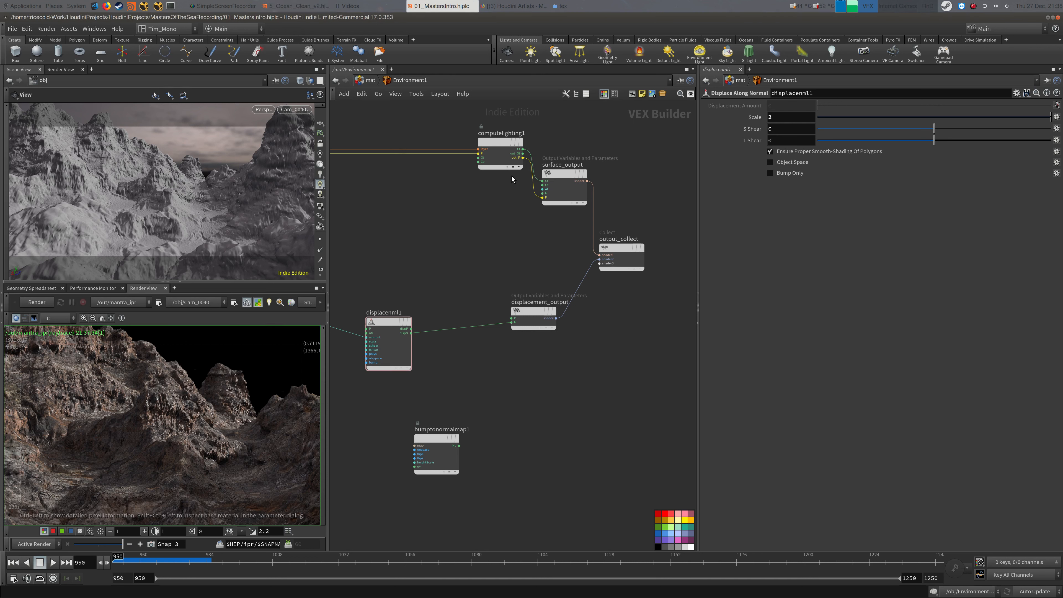
pyautogui.moveTo(118, 547); pyautogui.dragTo(124, 546)
# Return to the object network, select the Environment geometry and open its parameter interface for editing
pyautogui.click(370, 80)
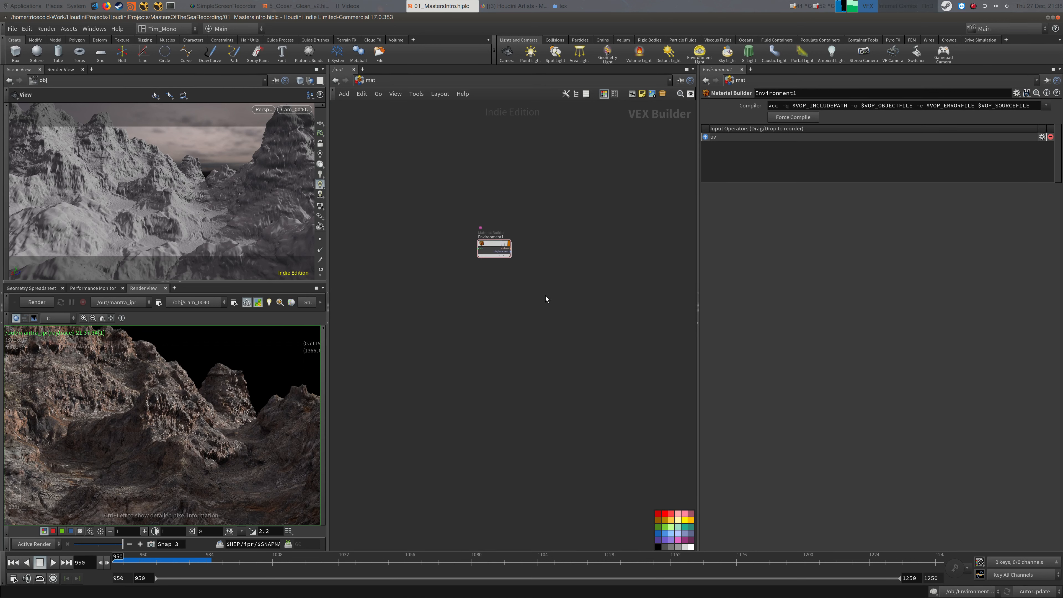
pyautogui.click(369, 80)
pyautogui.click(392, 124)
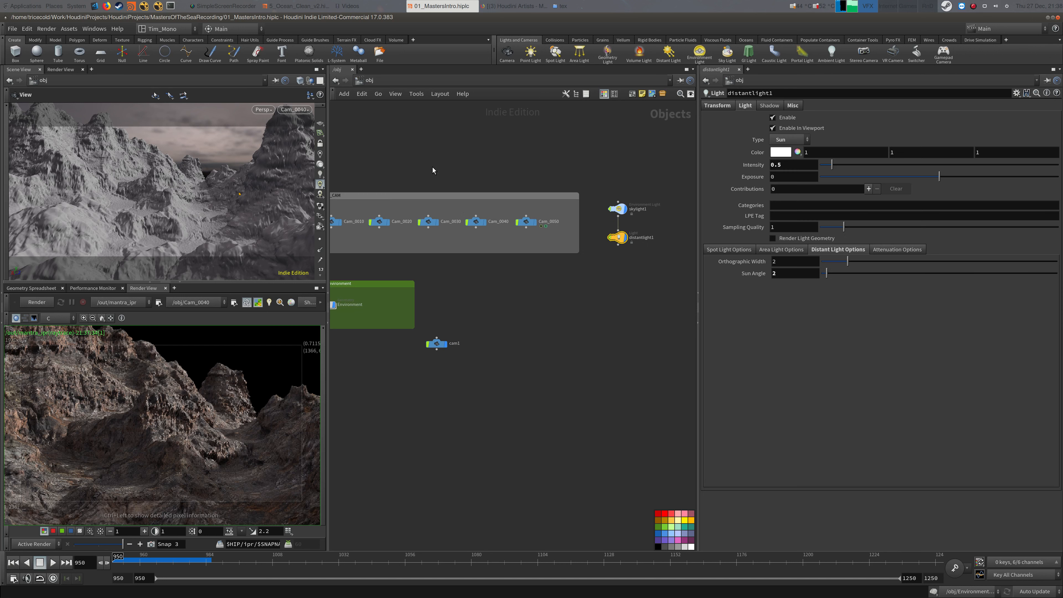
pyautogui.click(473, 278)
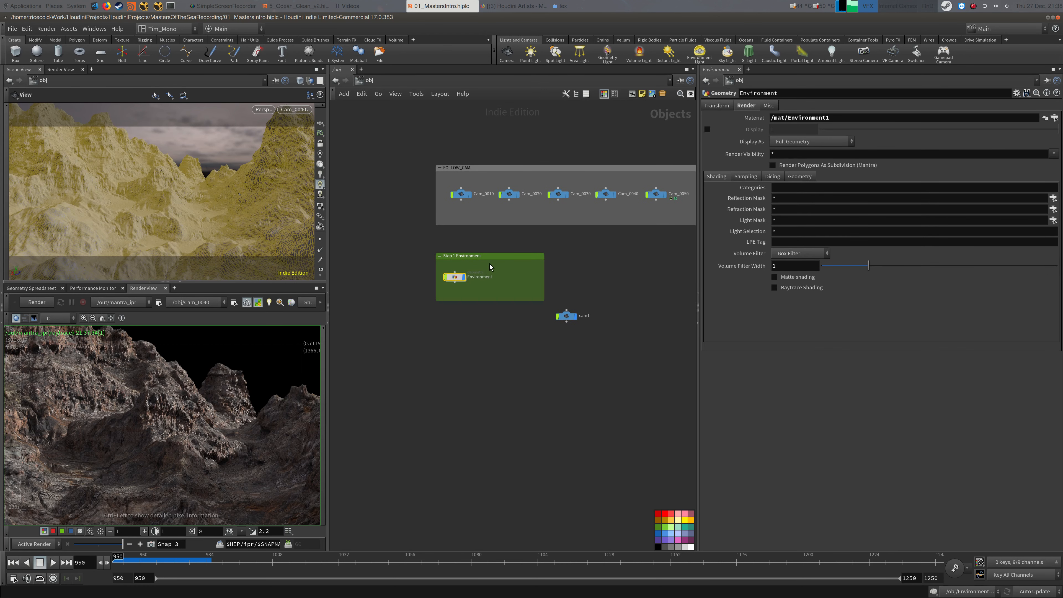
pyautogui.click(1017, 93)
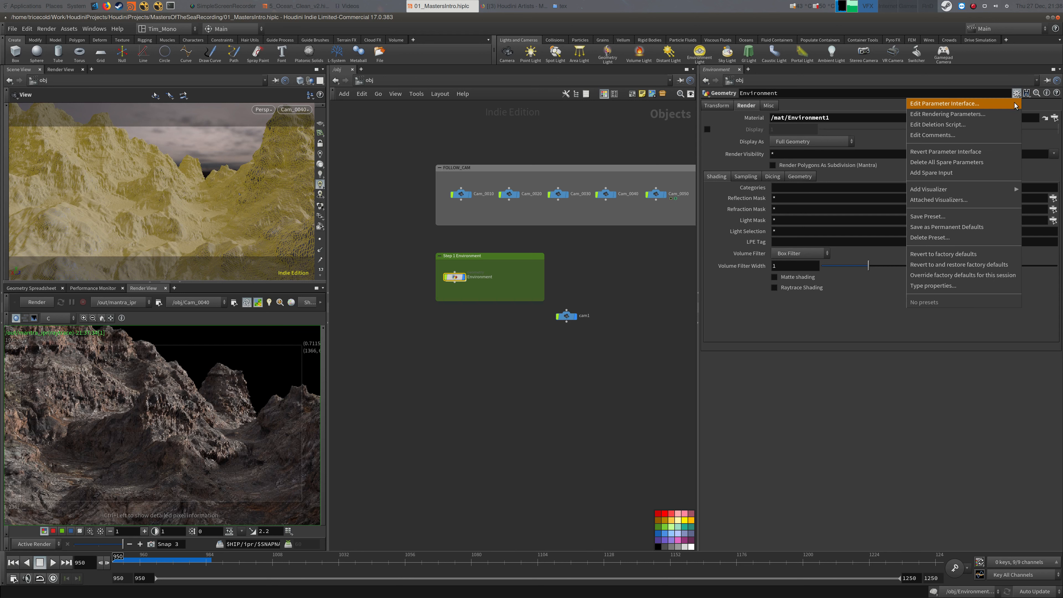
pyautogui.click(989, 110)
# Filter the available render properties by "displa"
pyautogui.click(585, 365)
pyautogui.write('displce')
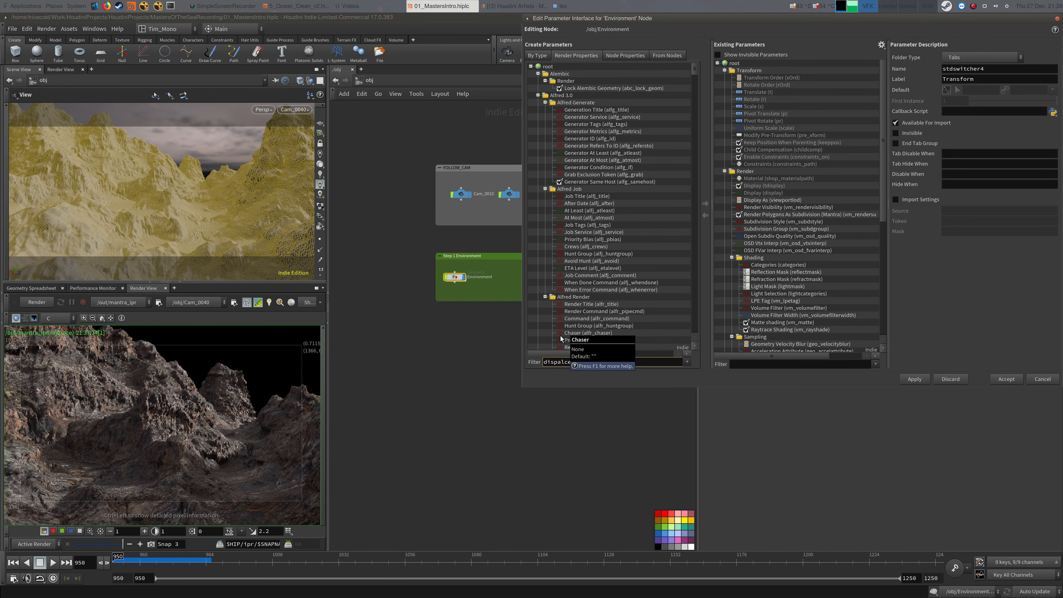
pyautogui.press('Return')
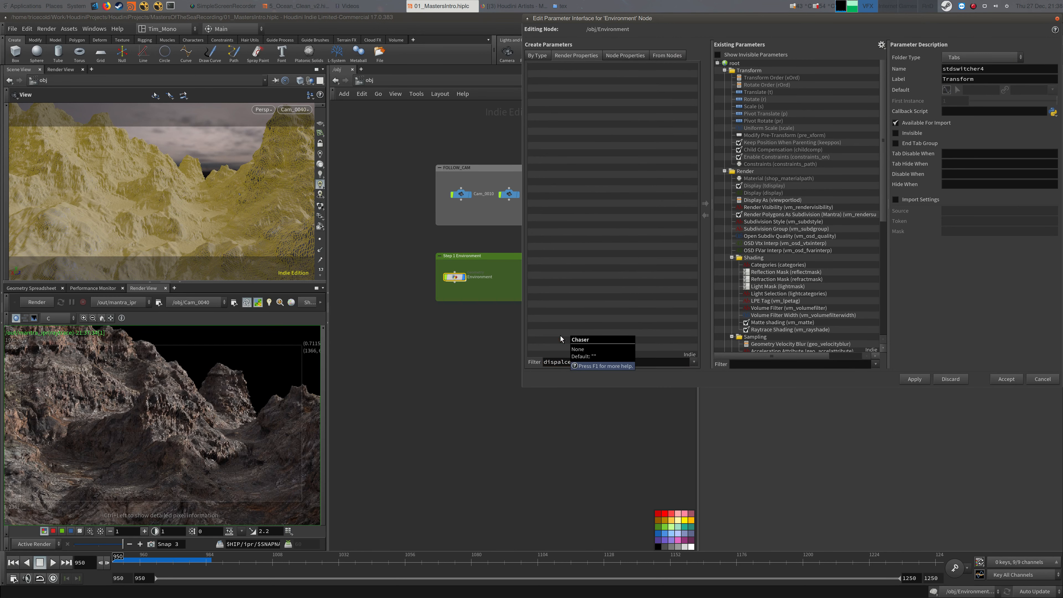
pyautogui.hotkey('shift', 'Left')
pyautogui.hotkey('shift', 'Left')
pyautogui.hotkey('shift', 'Left')
pyautogui.hotkey('shift', 'Left')
pyautogui.hotkey('shift', 'Left')
pyautogui.hotkey('shift', 'Left')
pyautogui.hotkey('shift', 'Left')
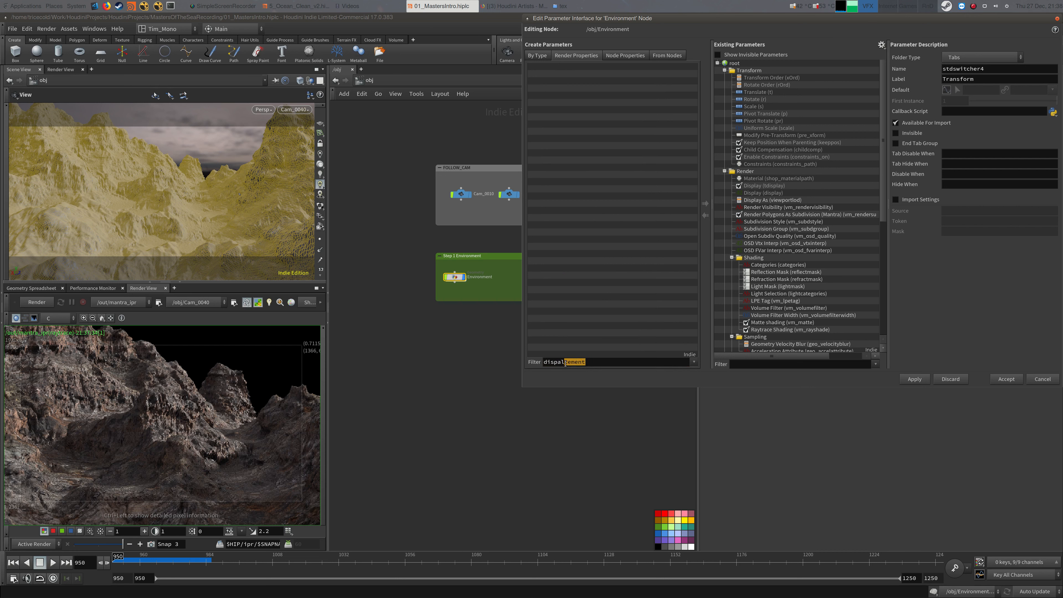
pyautogui.press('BackSpace')
pyautogui.click(580, 363)
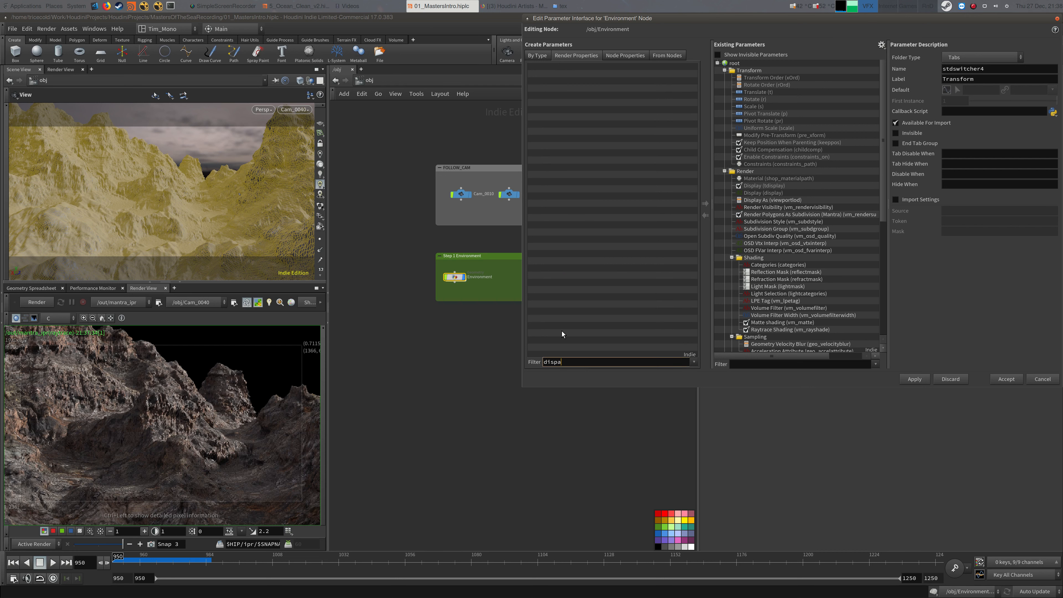
pyautogui.write('a')
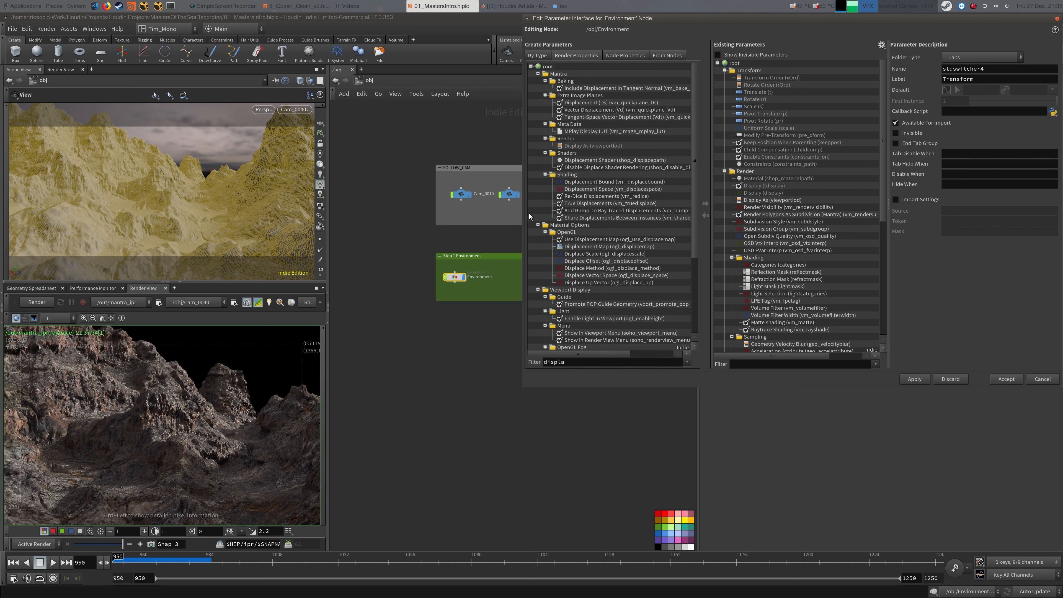
# Add all of Mantra's Shading displacement properties to the Environment object and accept the interface changes
pyautogui.click(538, 225)
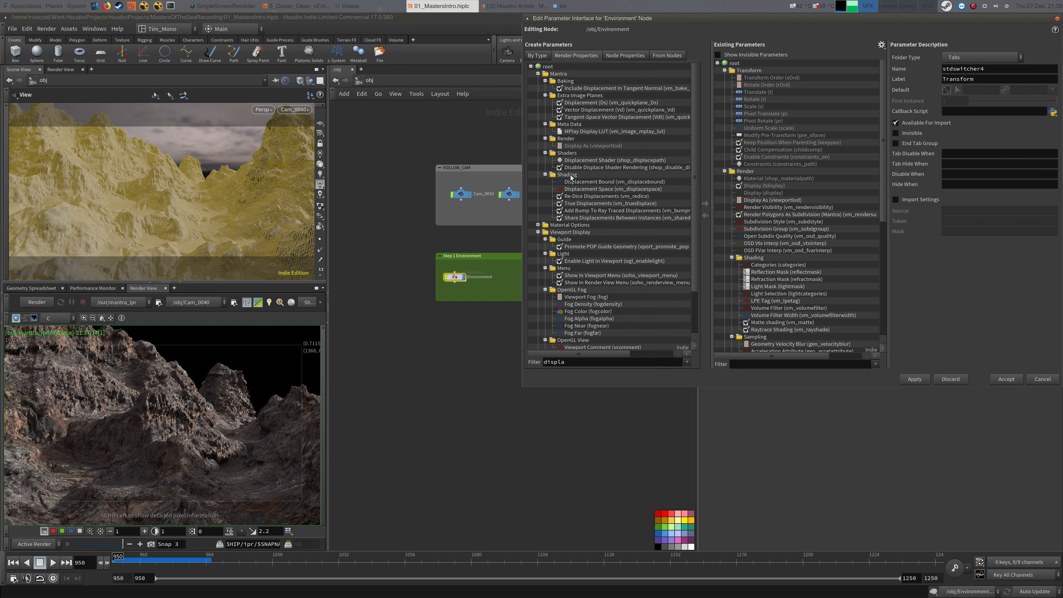
pyautogui.click(579, 153)
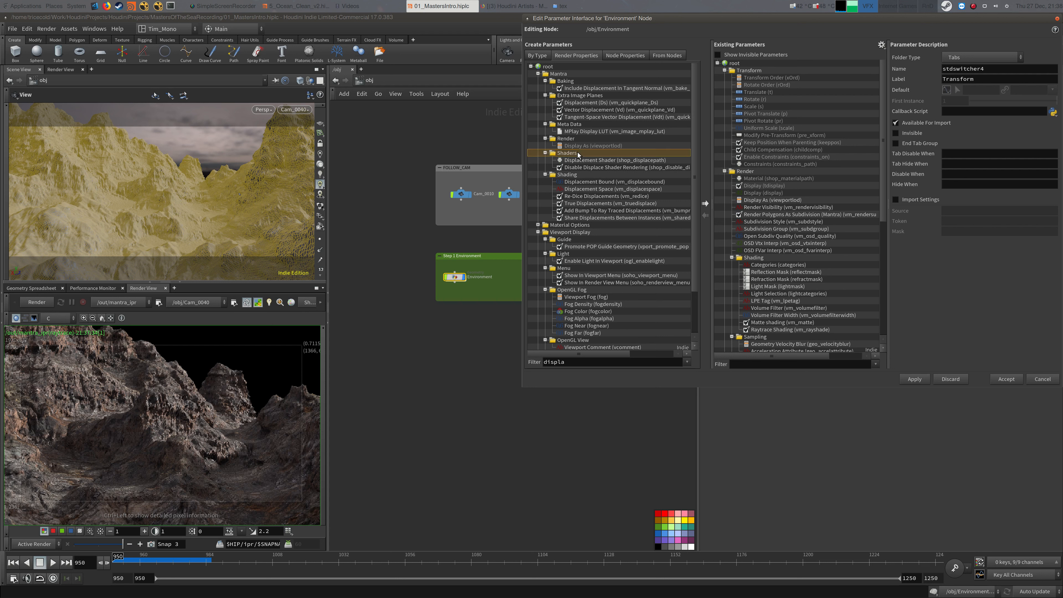
pyautogui.keyDown('ctrl'); pyautogui.click(579, 176); pyautogui.keyUp('ctrl')
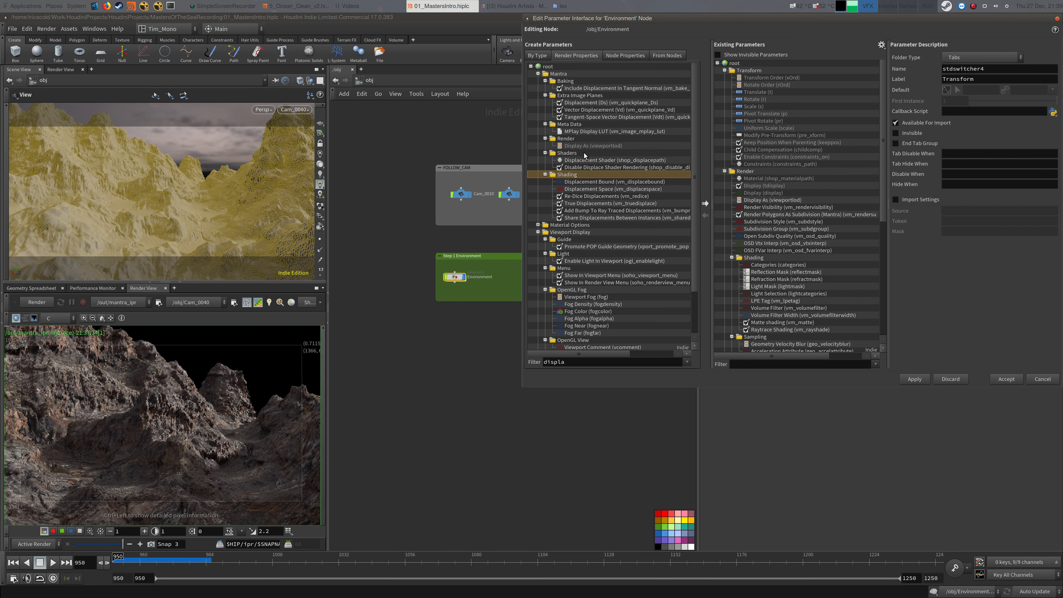
pyautogui.click(705, 204)
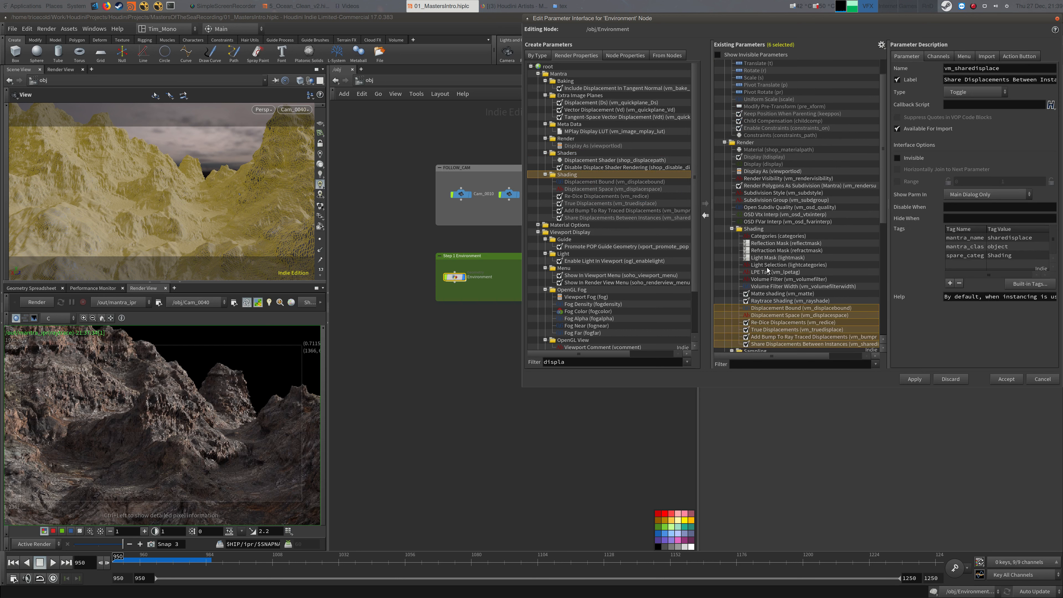
pyautogui.click(921, 381)
pyautogui.click(1006, 380)
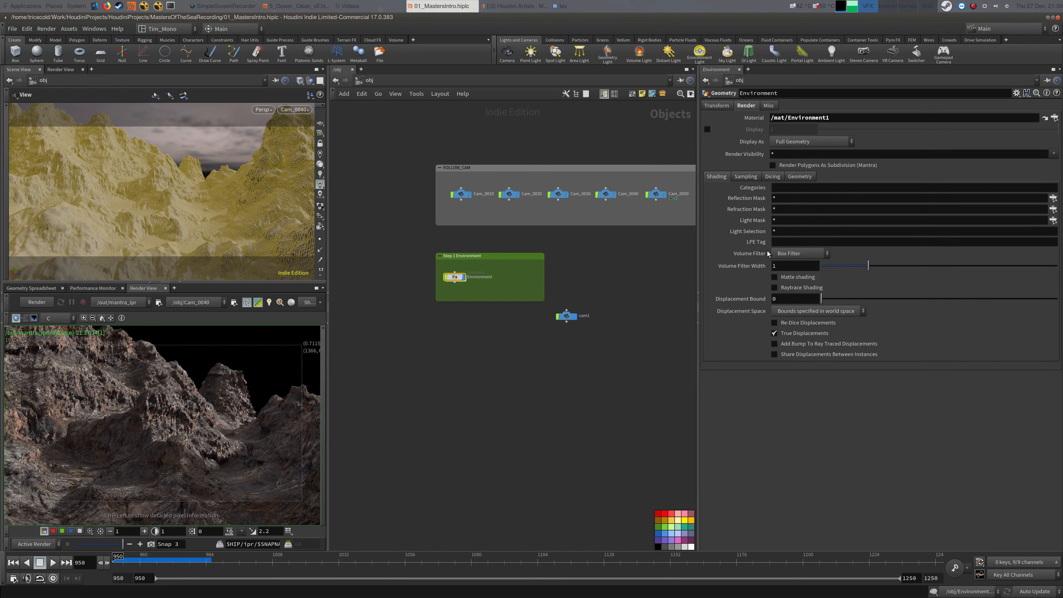
pyautogui.click(770, 177)
pyautogui.click(718, 178)
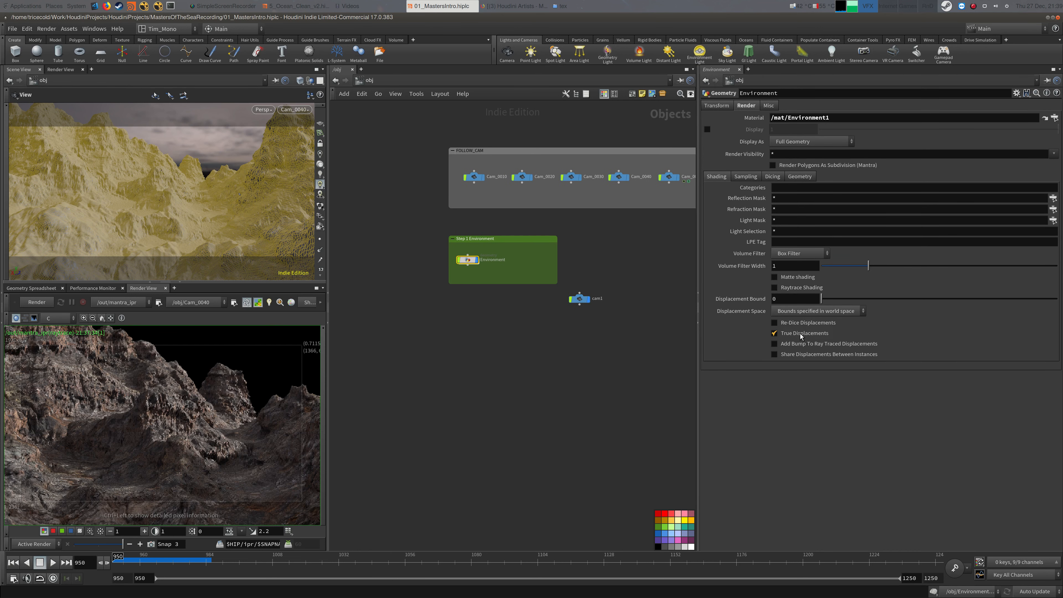
# Examine the displaced rock detail on the peaks and slopes up close in the render
pyautogui.scroll(5, 185, 406)
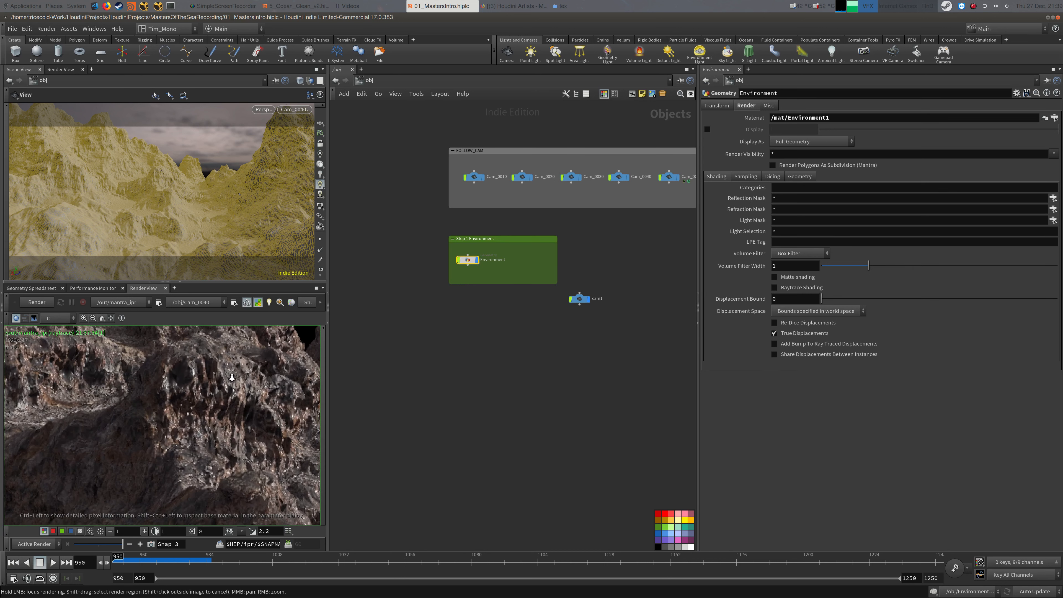
pyautogui.moveTo(185, 406); pyautogui.dragTo(284, 445, button='middle')
pyautogui.moveTo(283, 444); pyautogui.dragTo(235, 443, button='right')
pyautogui.moveTo(234, 443); pyautogui.dragTo(197, 424, button='middle')
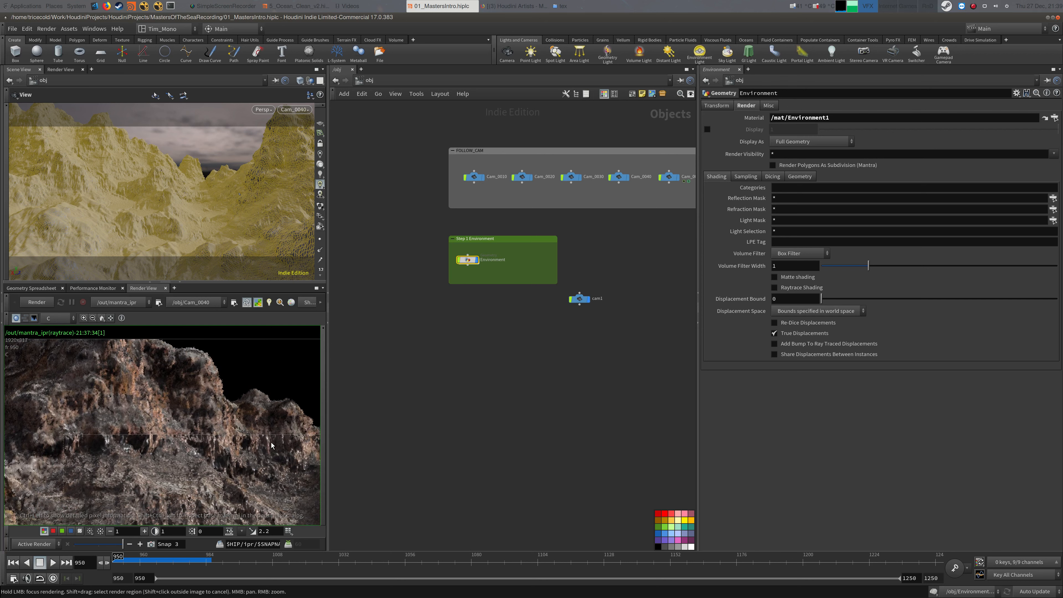
pyautogui.moveTo(197, 425); pyautogui.dragTo(268, 435, button='right')
pyautogui.moveTo(304, 460); pyautogui.dragTo(195, 435, button='middle')
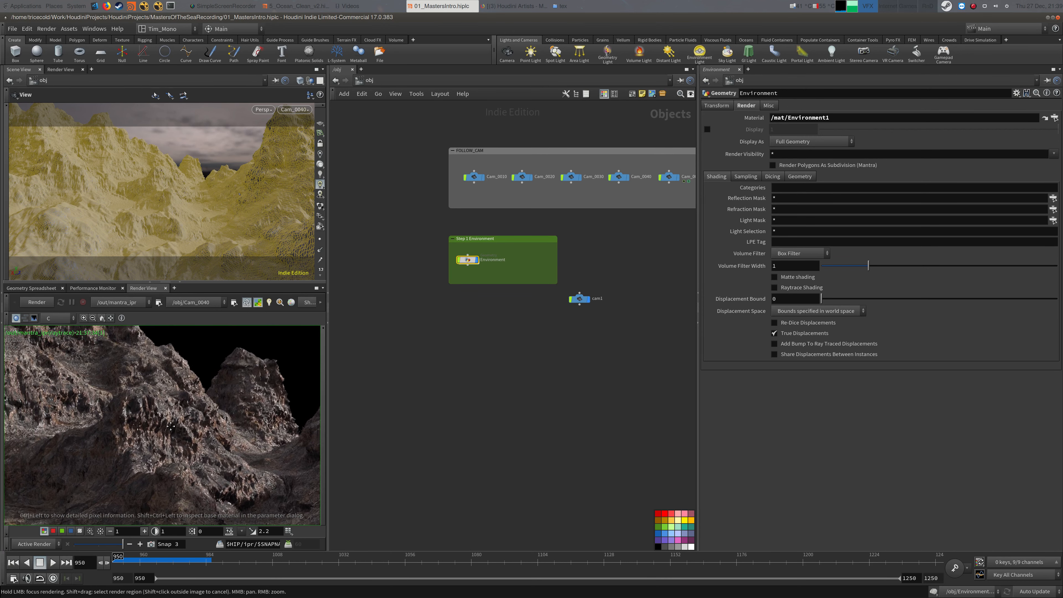
pyautogui.moveTo(195, 434); pyautogui.dragTo(216, 409, button='right')
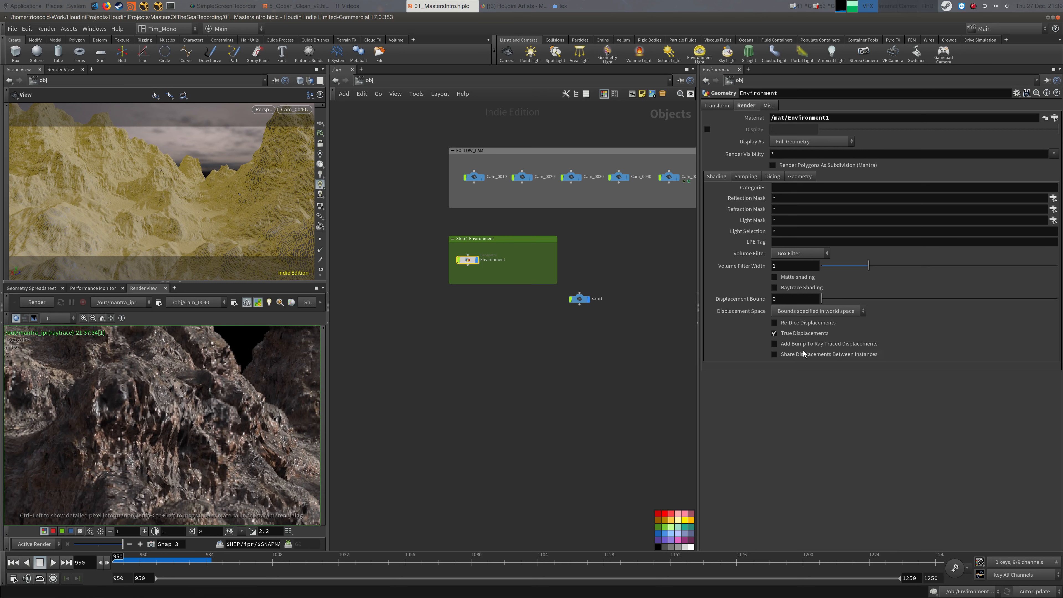
# Turn off True Displacements on the Environment object and re-render to check the rock surface up close
pyautogui.click(804, 333)
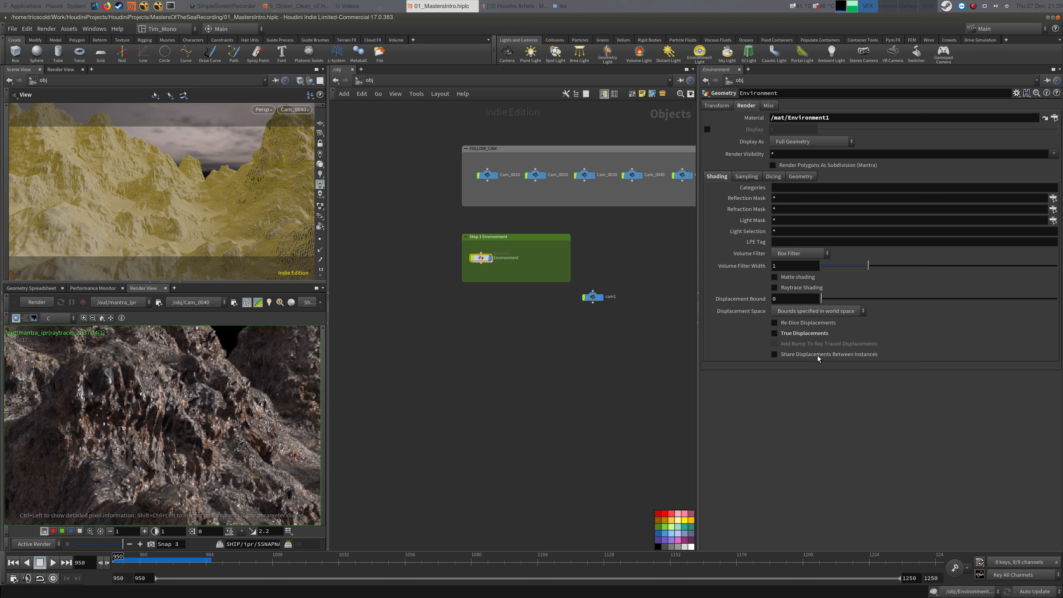
pyautogui.click(44, 302)
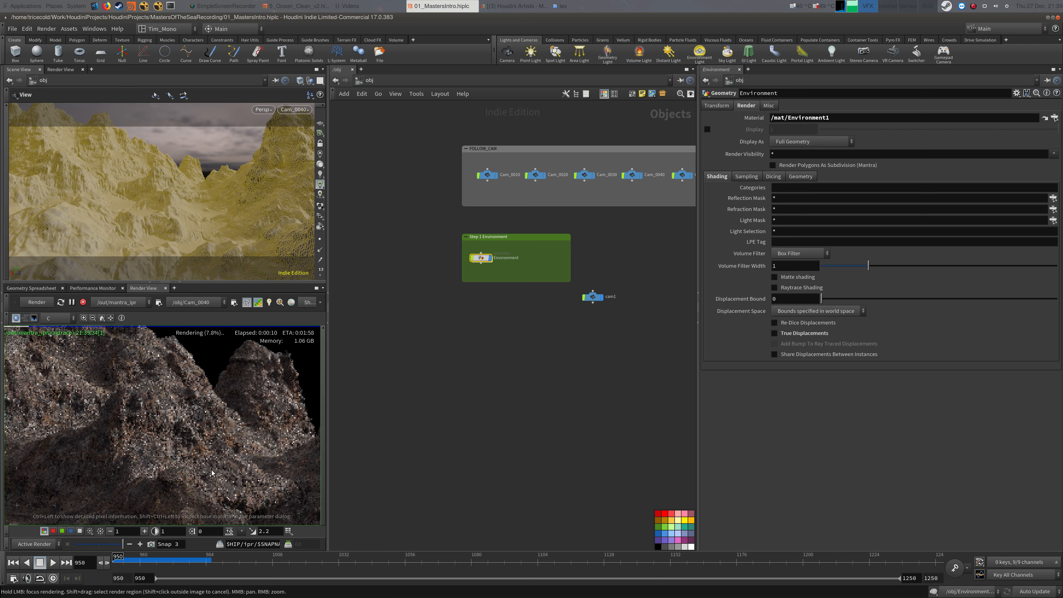
pyautogui.moveTo(122, 544)
pyautogui.mouseDown()
pyautogui.moveTo(106, 550)
pyautogui.moveTo(122, 545)
pyautogui.mouseUp()
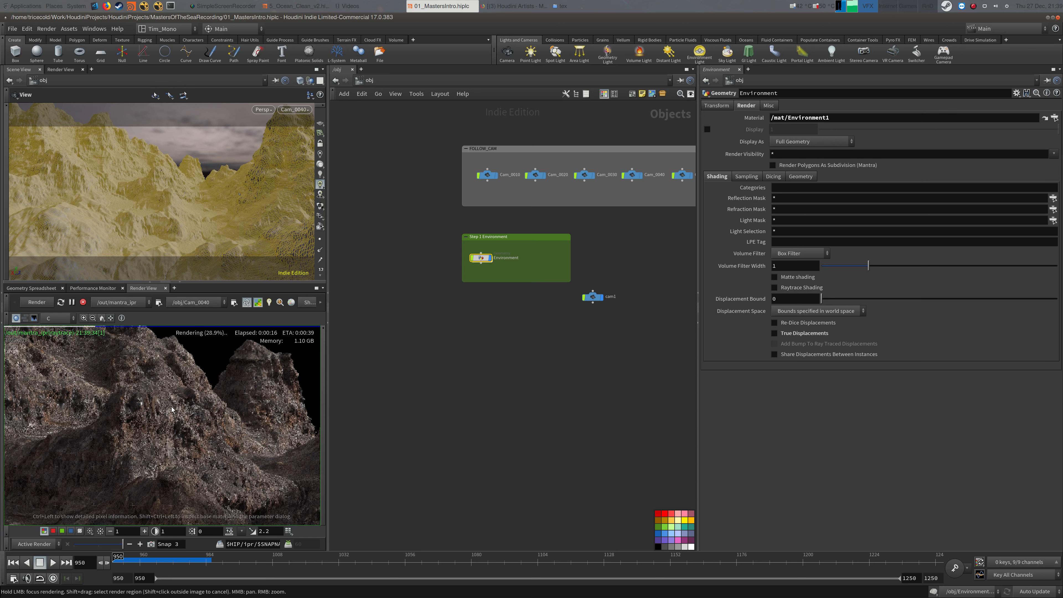
pyautogui.scroll(3, 126, 443)
pyautogui.moveTo(122, 394); pyautogui.dragTo(110, 518, button='middle')
pyautogui.scroll(1, 48, 362)
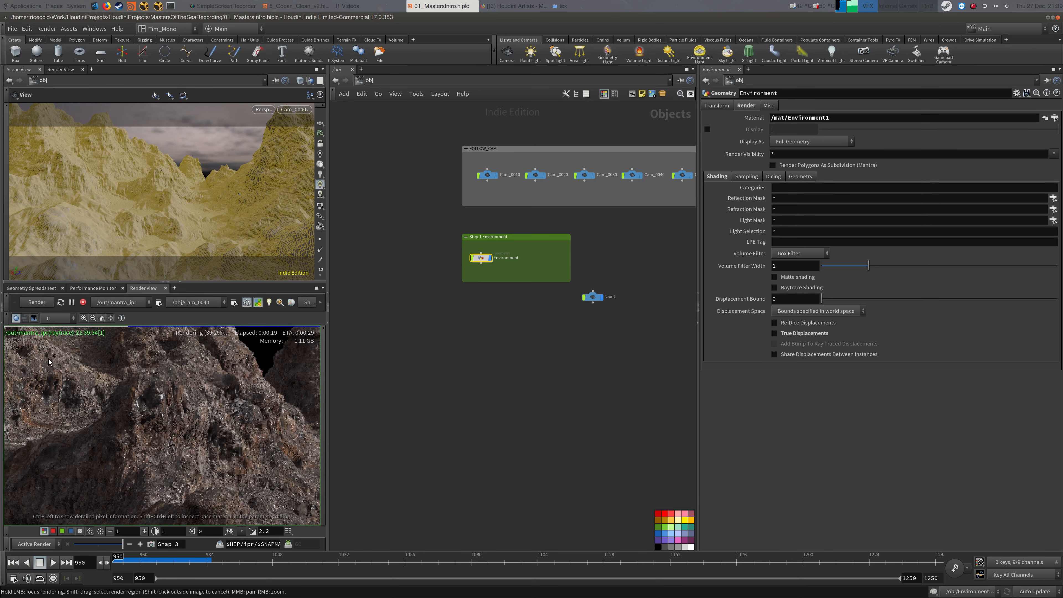
pyautogui.click(213, 442)
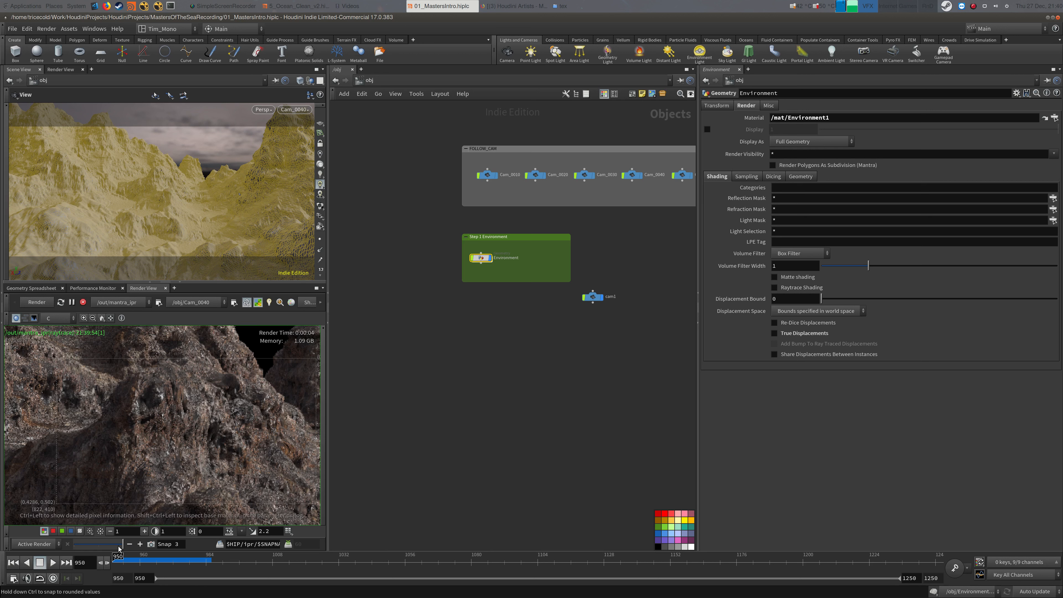
# In the Environment1 material, set the Displace Along Normal scale to 1
pyautogui.moveTo(119, 549)
pyautogui.mouseDown()
pyautogui.moveTo(108, 552)
pyautogui.moveTo(122, 544)
pyautogui.mouseUp()
pyautogui.scroll(-5, 156, 444)
pyautogui.moveTo(156, 444); pyautogui.dragTo(114, 436, button='middle')
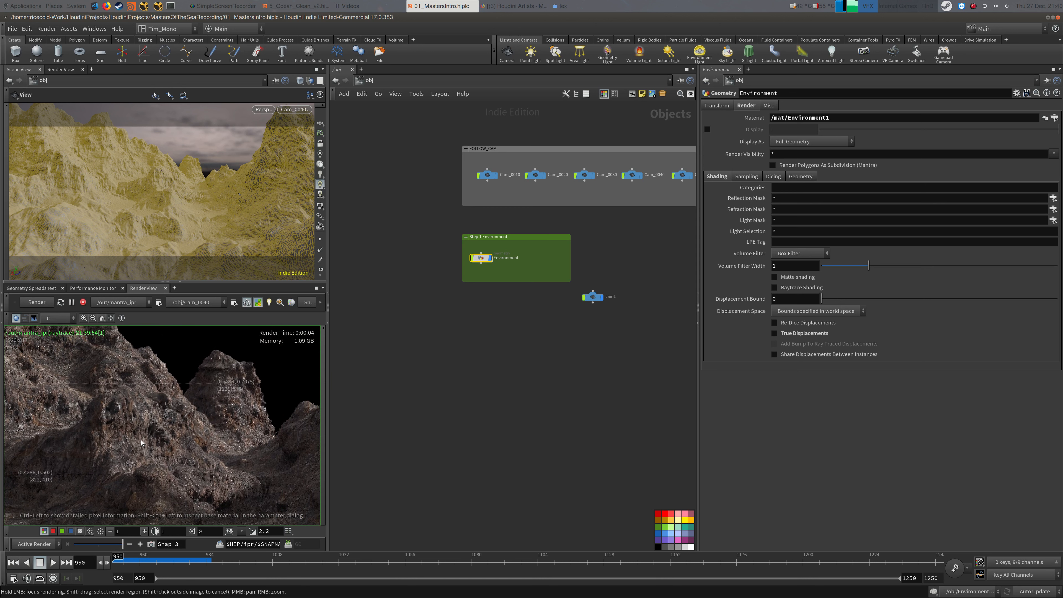
pyautogui.scroll(3, 114, 437)
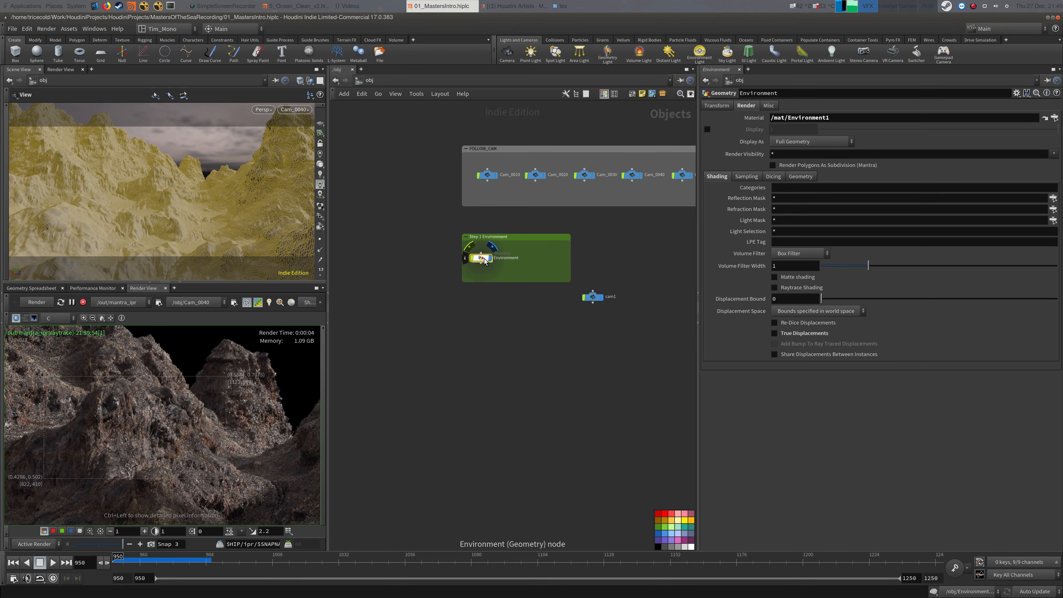
pyautogui.click(1046, 118)
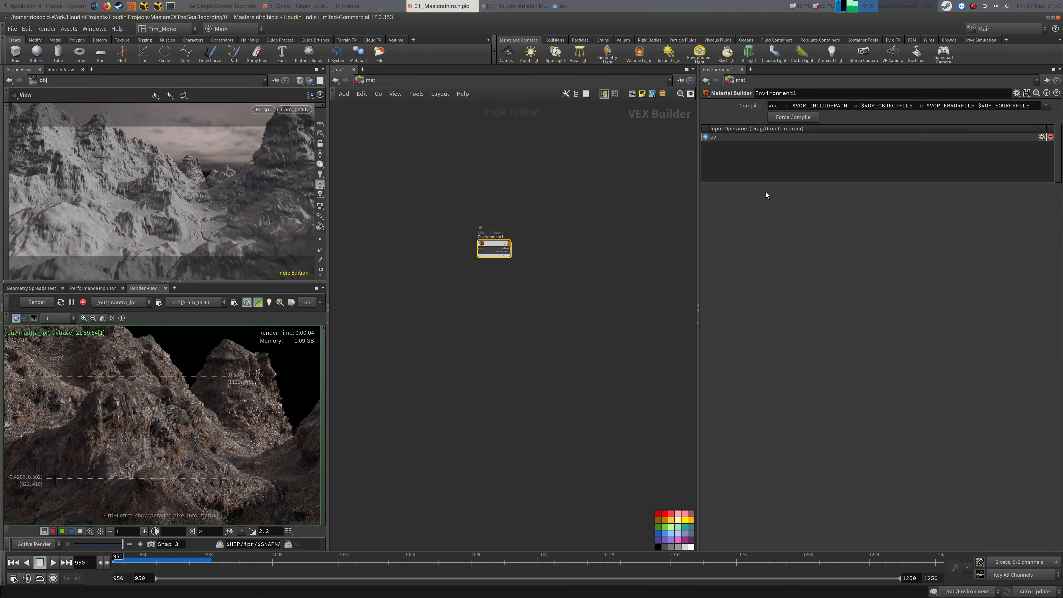
pyautogui.doubleClick(497, 249)
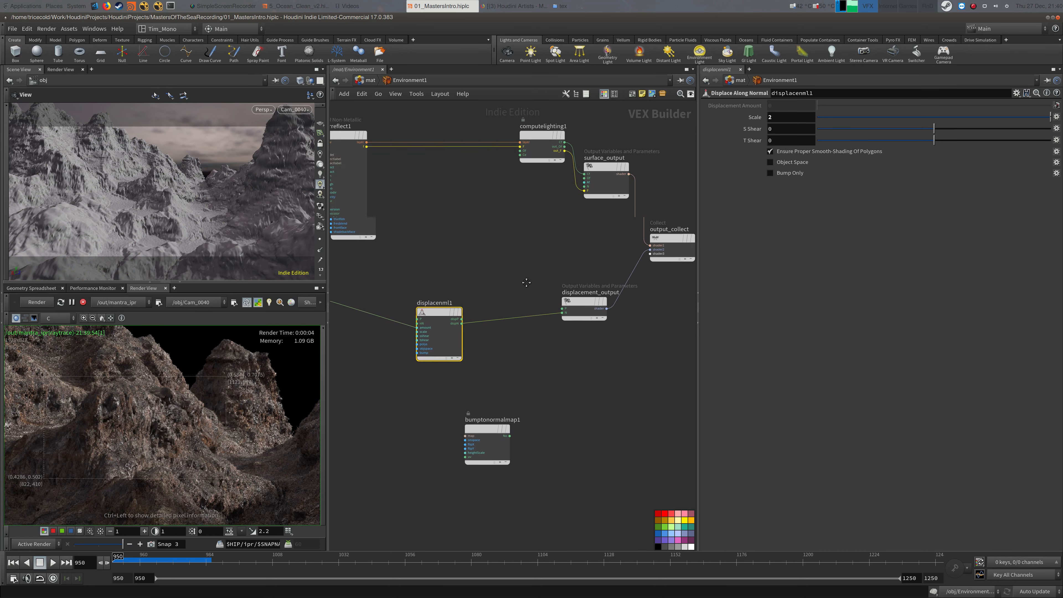
pyautogui.moveTo(797, 124); pyautogui.dragTo(763, 120)
pyautogui.write('1')
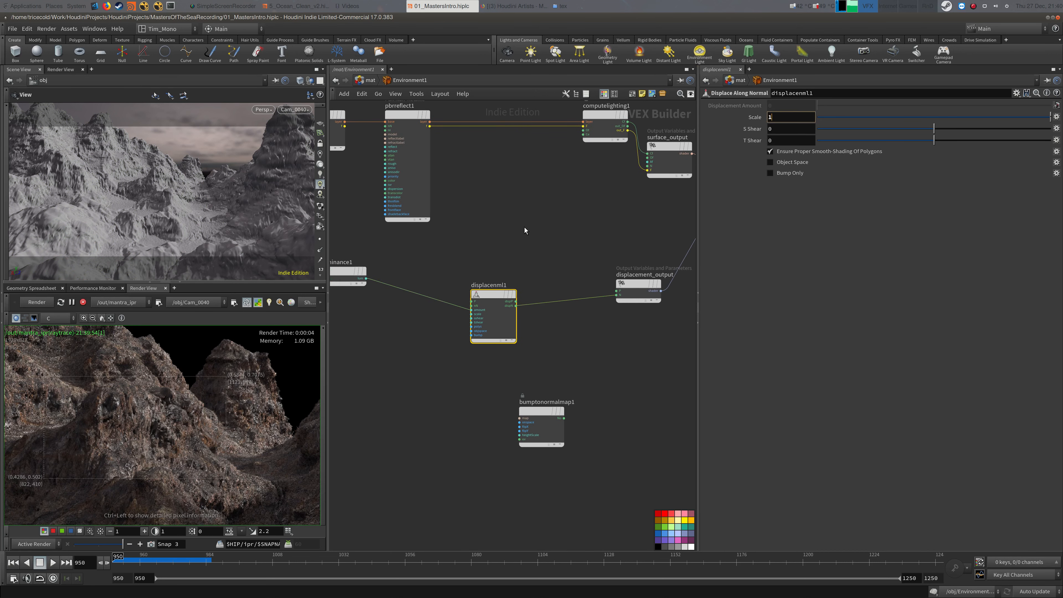
pyautogui.click(525, 227)
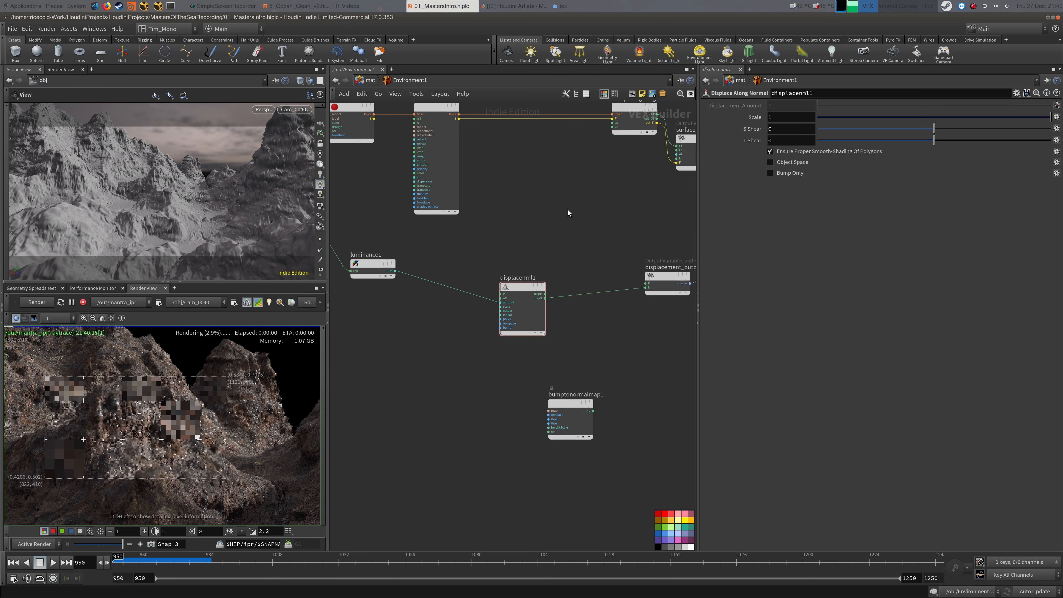
# Move the luminance node down so it sits roughly level with the Displace Along Normal node
pyautogui.scroll(-2, 562, 237)
pyautogui.moveTo(562, 222); pyautogui.dragTo(623, 262, button='middle')
pyautogui.moveTo(484, 311); pyautogui.dragTo(474, 332)
pyautogui.hotkey('alt', 'Tab')
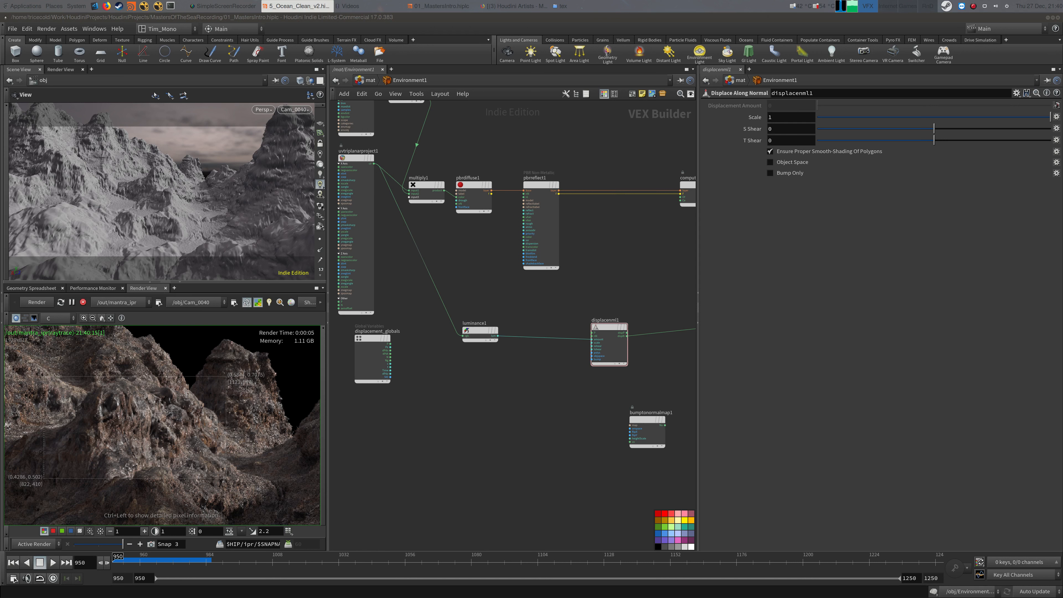
# Compare the render with the stored snapshot, clear the render region to check the full Cam_0040 frame, and stop the render
pyautogui.moveTo(96, 468); pyautogui.dragTo(169, 478, button='middle')
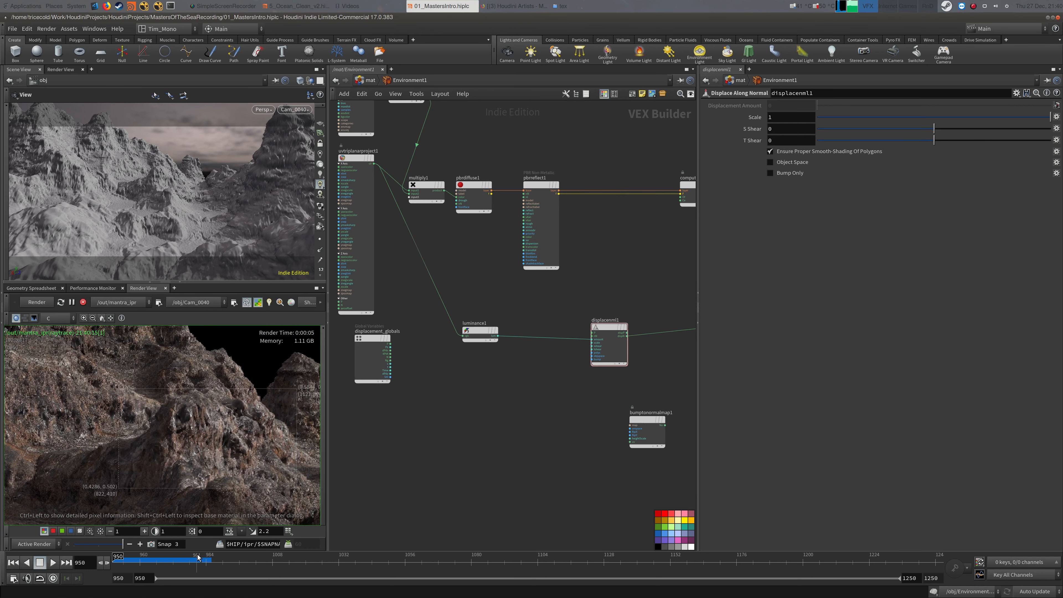
pyautogui.moveTo(123, 544)
pyautogui.mouseDown()
pyautogui.moveTo(99, 549)
pyautogui.moveTo(124, 548)
pyautogui.mouseUp()
pyautogui.scroll(-5, 197, 461)
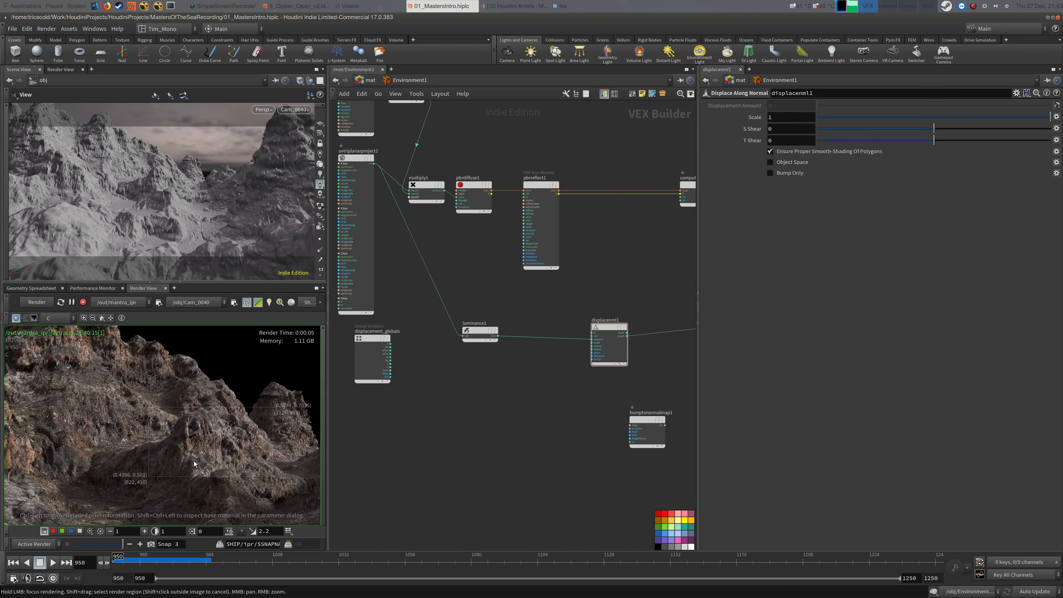
pyautogui.moveTo(157, 452); pyautogui.dragTo(113, 374, button='middle')
pyautogui.moveTo(230, 430); pyautogui.dragTo(202, 451, button='middle')
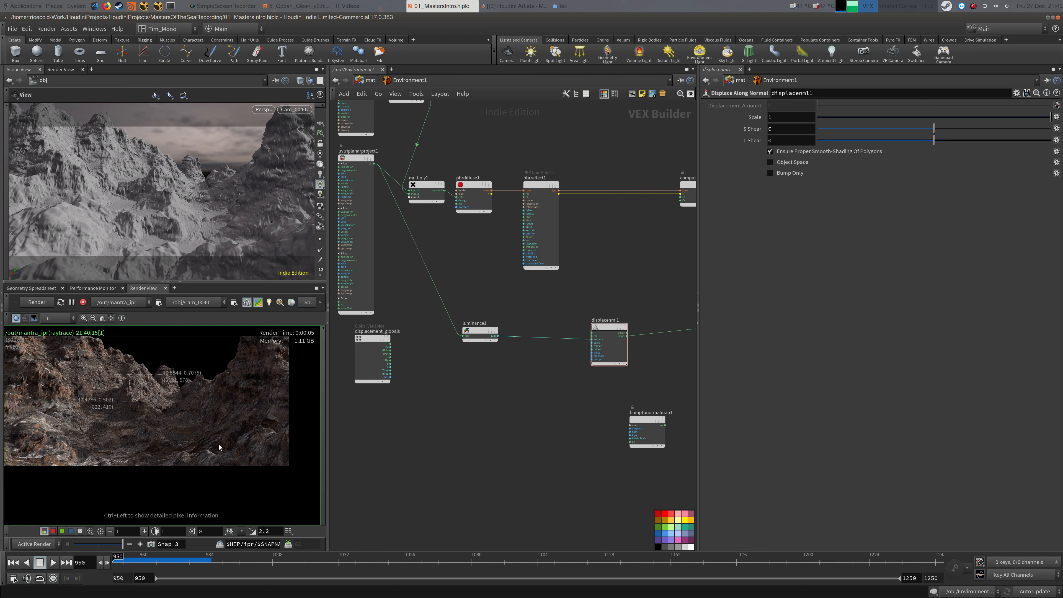
pyautogui.keyDown('shift'); pyautogui.click(181, 499); pyautogui.keyUp('shift')
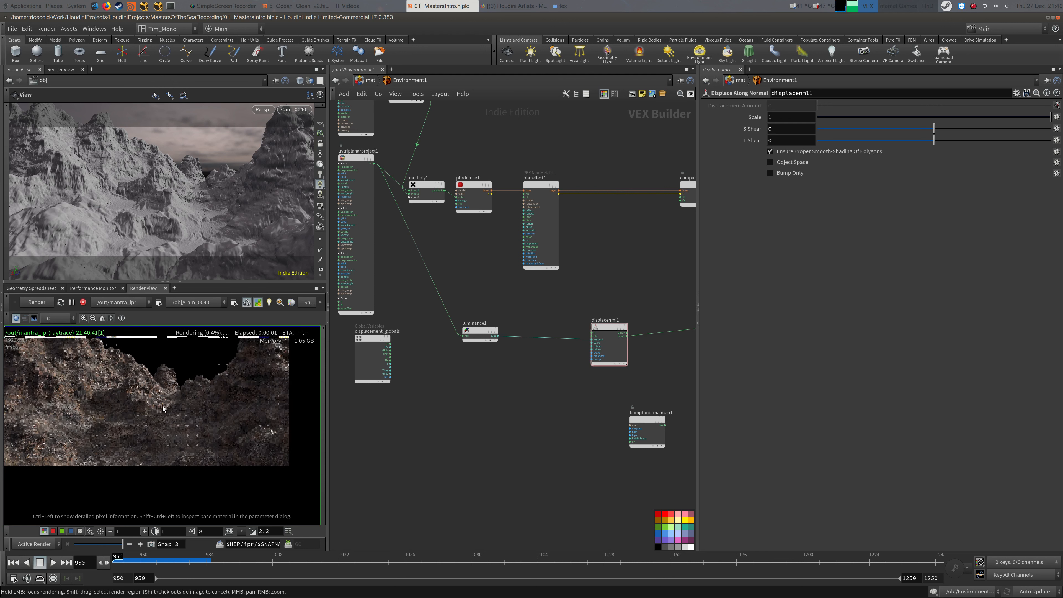
pyautogui.moveTo(162, 413); pyautogui.dragTo(187, 433, button='middle')
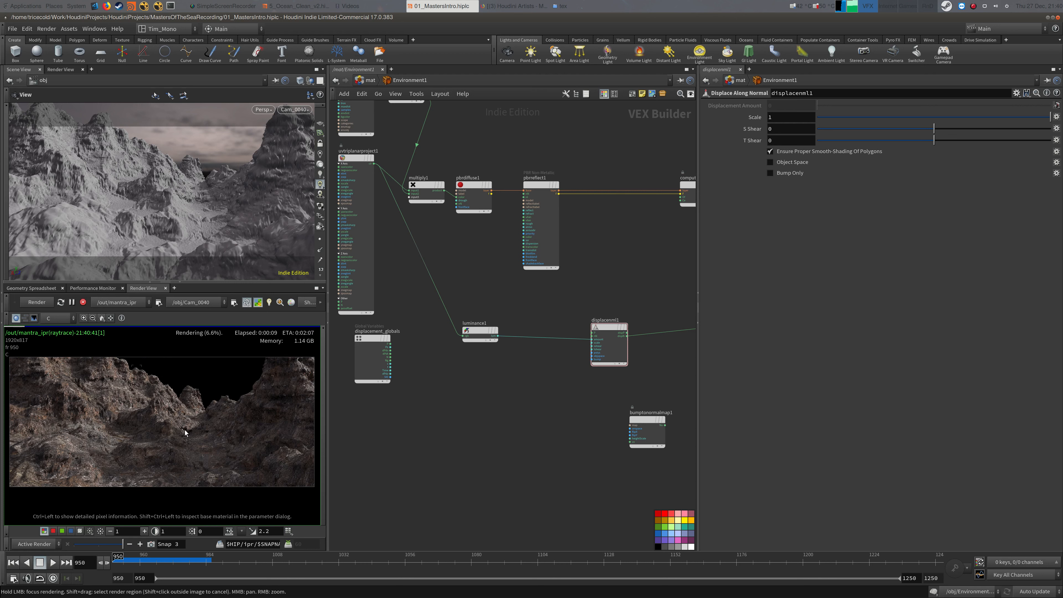
pyautogui.moveTo(158, 430)
pyautogui.mouseDown(button='right')
pyautogui.moveTo(238, 397)
pyautogui.moveTo(158, 430)
pyautogui.mouseUp(button='right')
pyautogui.moveTo(157, 431); pyautogui.dragTo(121, 454, button='middle')
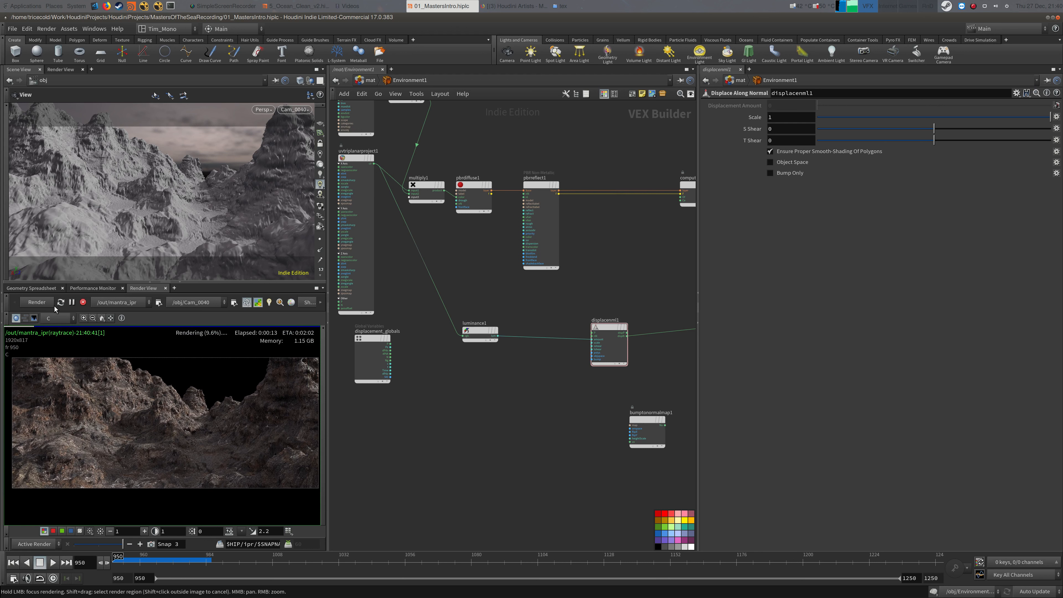
pyautogui.click(83, 302)
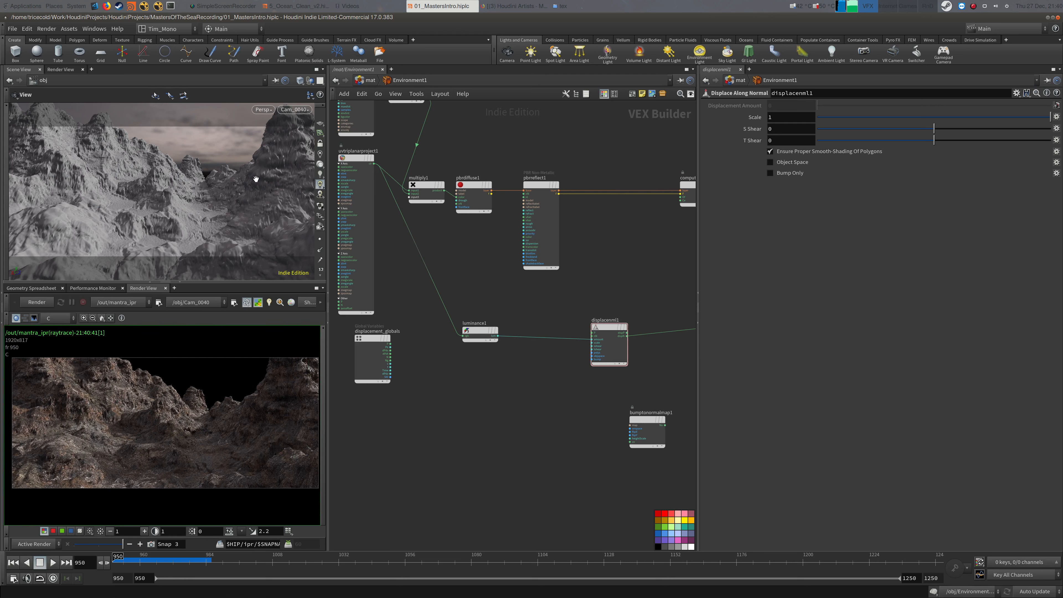
# Switch both the viewport and the render to cam1 and render the terrain from it
pyautogui.click(296, 110)
pyautogui.click(310, 209)
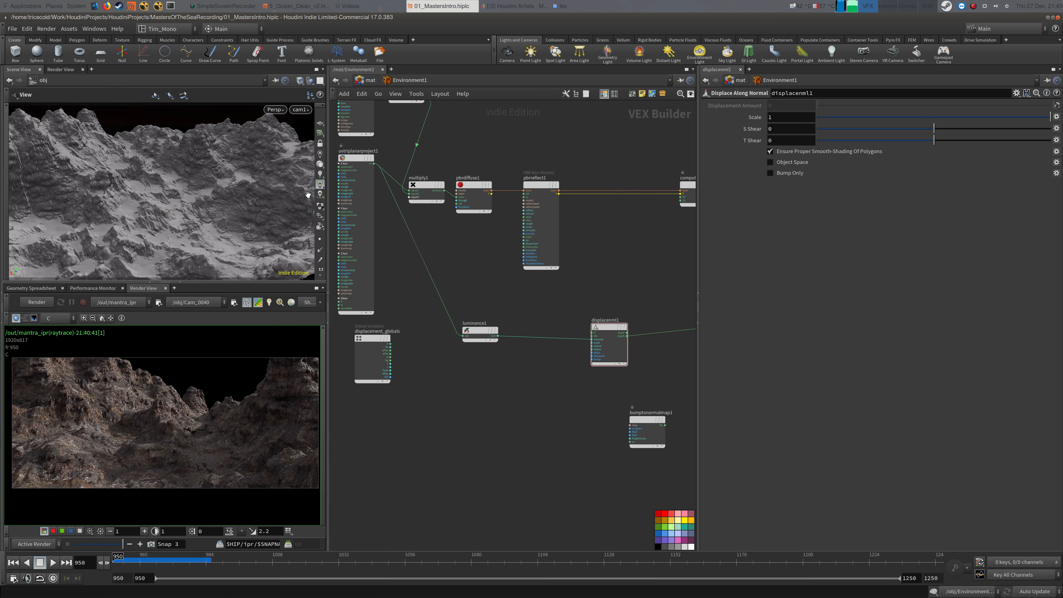
pyautogui.click(194, 302)
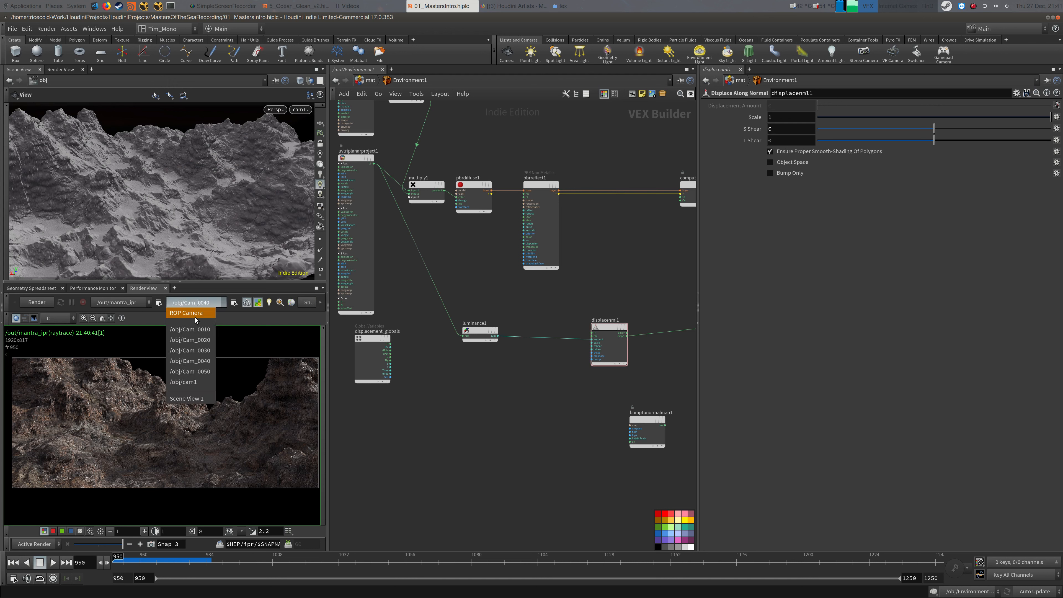
pyautogui.click(191, 382)
pyautogui.click(37, 302)
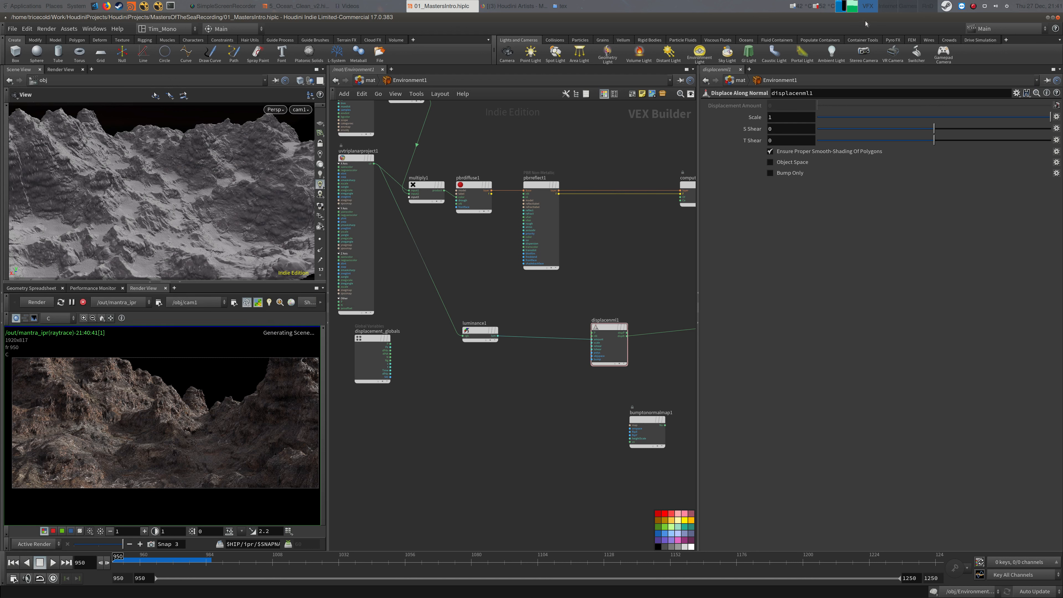
pyautogui.click(973, 5)
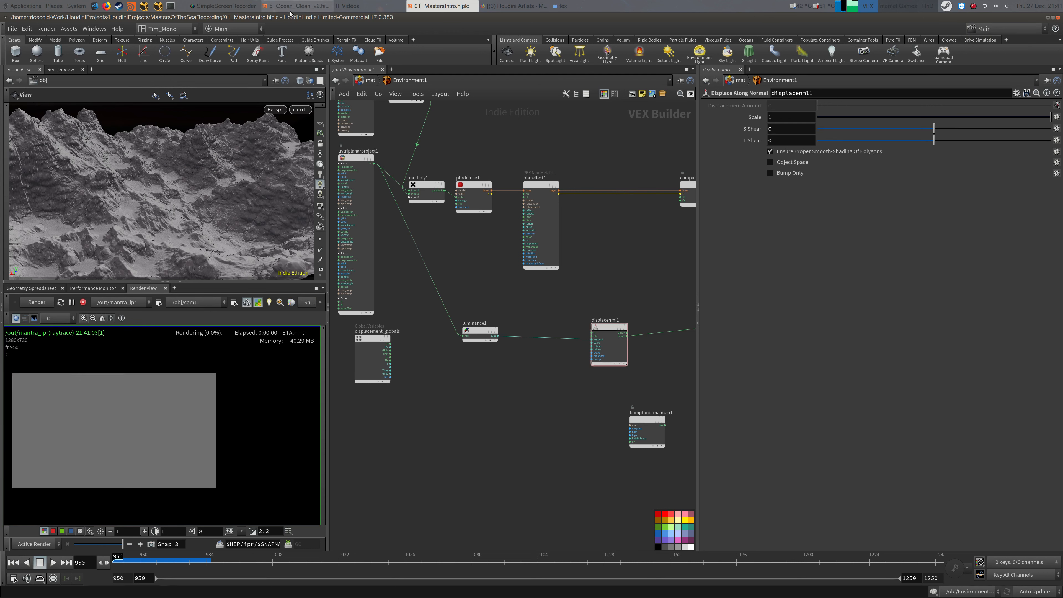
pyautogui.click(235, 6)
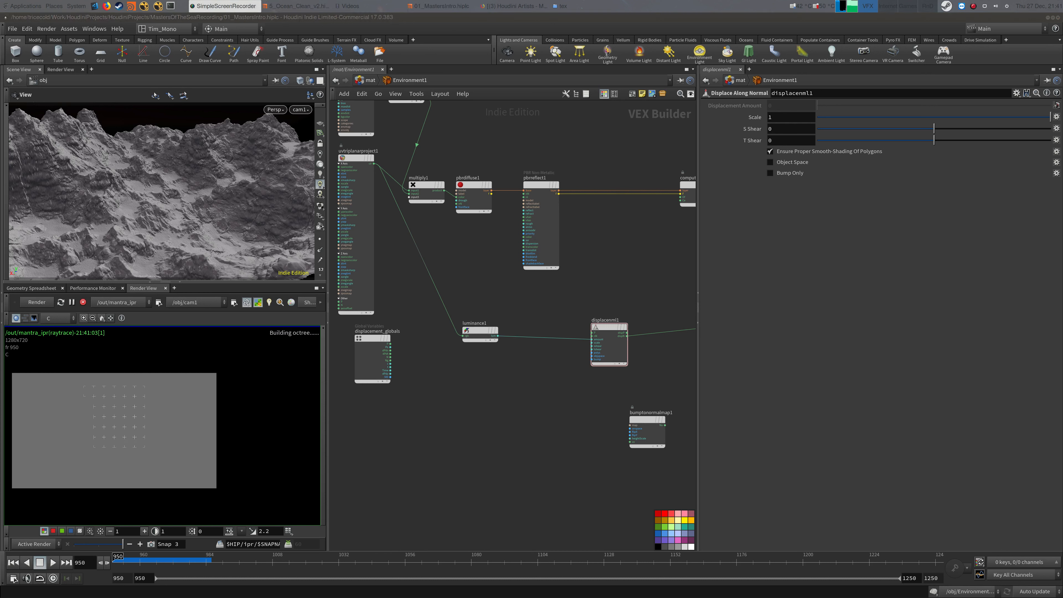
# Check the cam1 render and switch both the viewport and the render back to Cam_0040
pyautogui.scroll(4, 228, 444)
pyautogui.moveTo(189, 446)
pyautogui.mouseDown(button='middle')
pyautogui.moveTo(232, 456)
pyautogui.moveTo(247, 426)
pyautogui.moveTo(244, 443)
pyautogui.moveTo(264, 443)
pyautogui.moveTo(198, 451)
pyautogui.mouseUp(button='middle')
pyautogui.scroll(1, 248, 428)
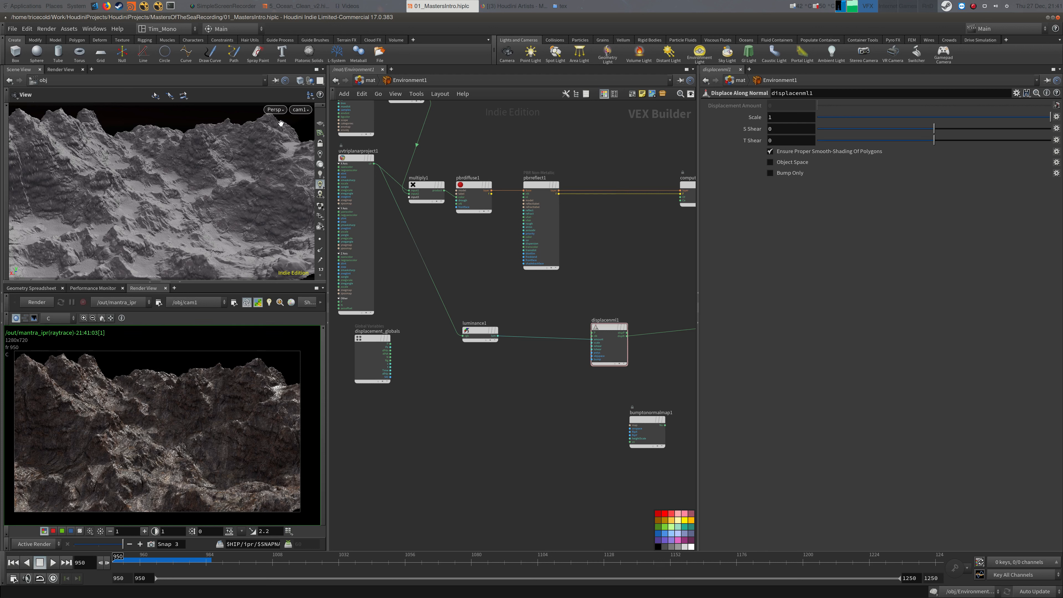
pyautogui.click(300, 110)
pyautogui.click(317, 188)
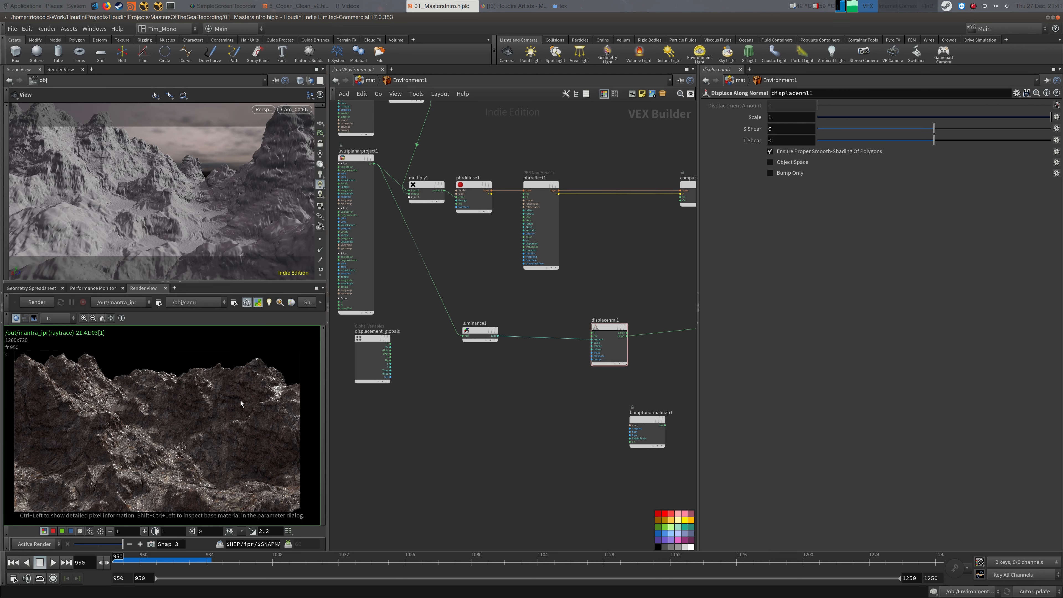
pyautogui.moveTo(434, 229); pyautogui.dragTo(440, 244, button='middle')
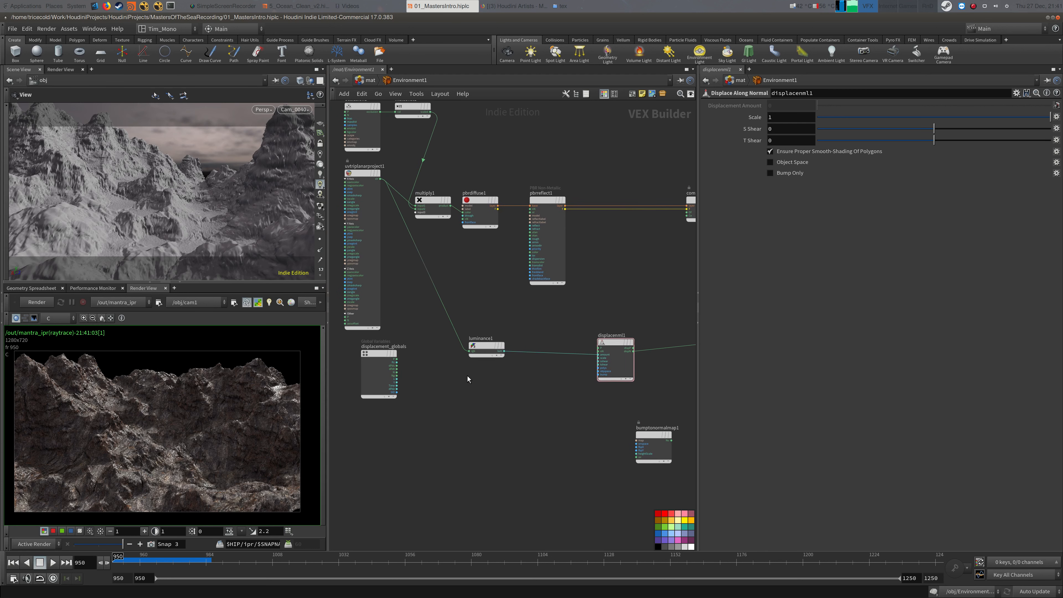
pyautogui.click(369, 80)
pyautogui.click(196, 303)
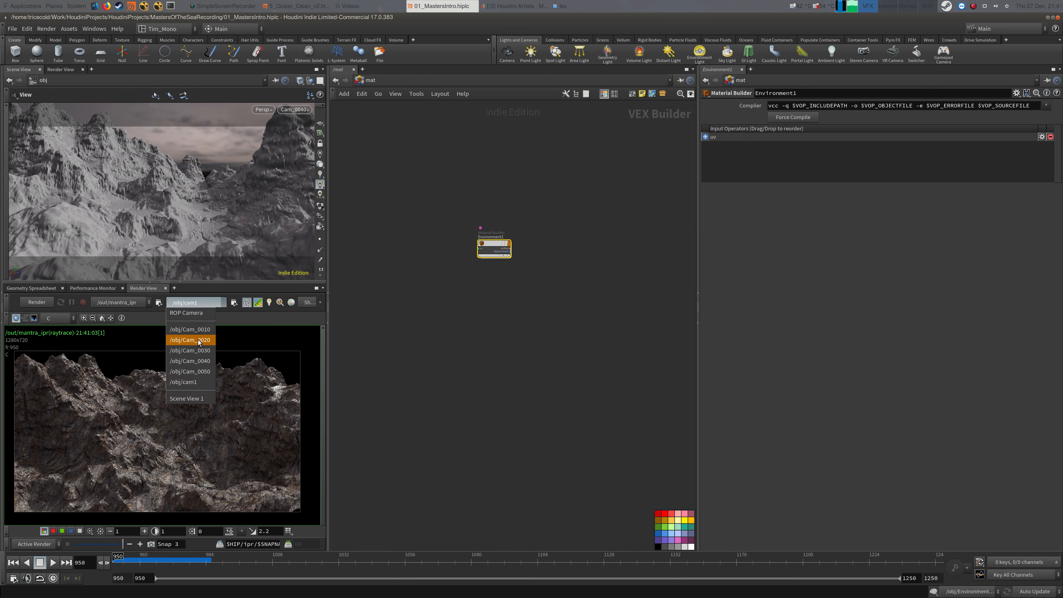
pyautogui.click(191, 360)
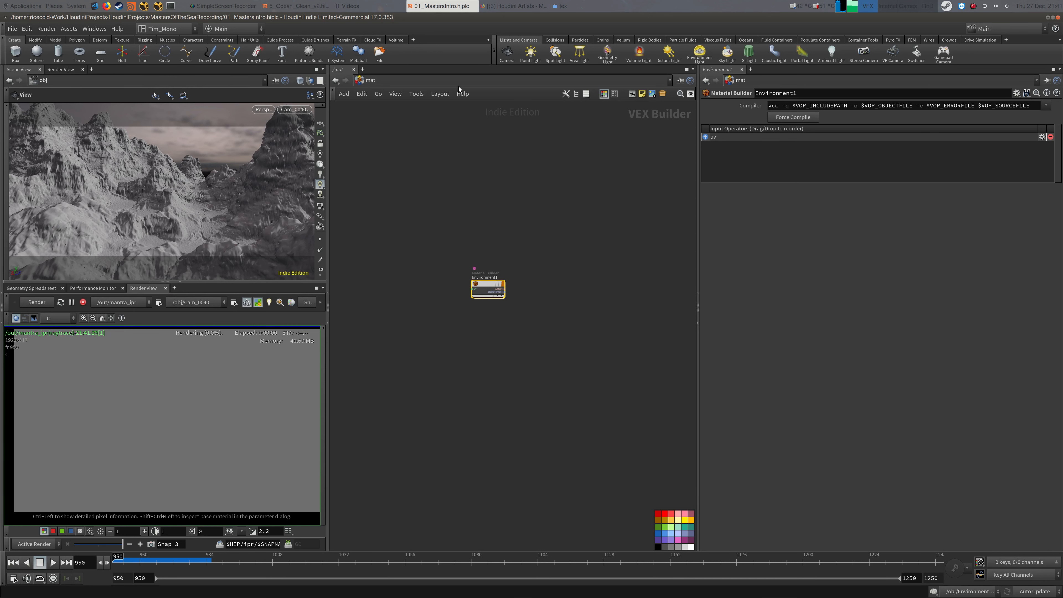
# Open the Environment object's geometry network and show the parameters of its first heightfield node
pyautogui.click(466, 80)
pyautogui.click(480, 123)
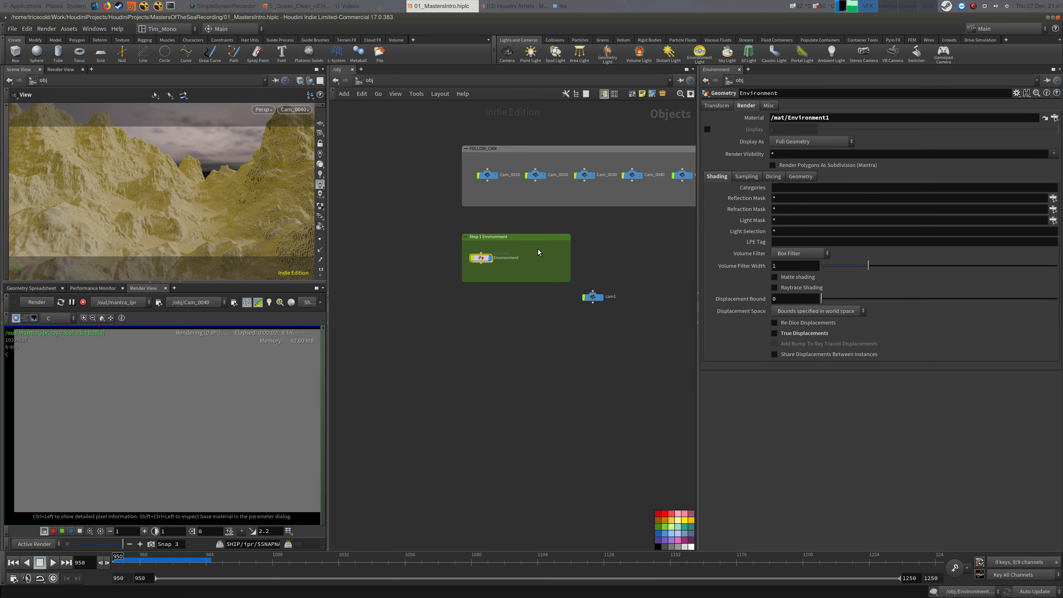
pyautogui.doubleClick(484, 279)
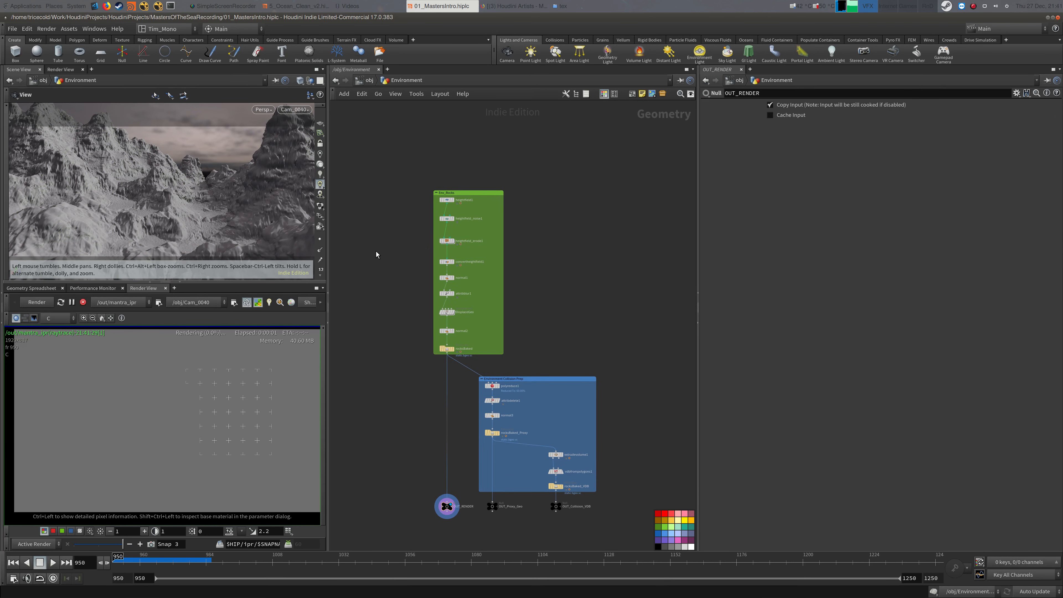
pyautogui.click(447, 200)
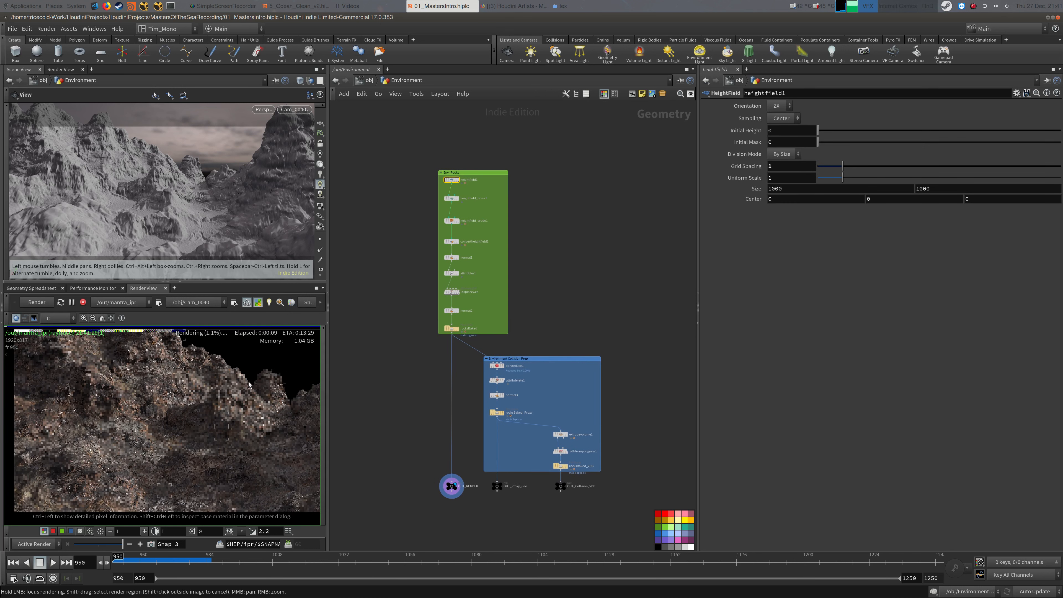
# Widen the render pane and examine the rock detail of the Cam_0040 render, both up close and full frame
pyautogui.scroll(-3, 174, 421)
pyautogui.moveTo(174, 421); pyautogui.dragTo(184, 392, button='middle')
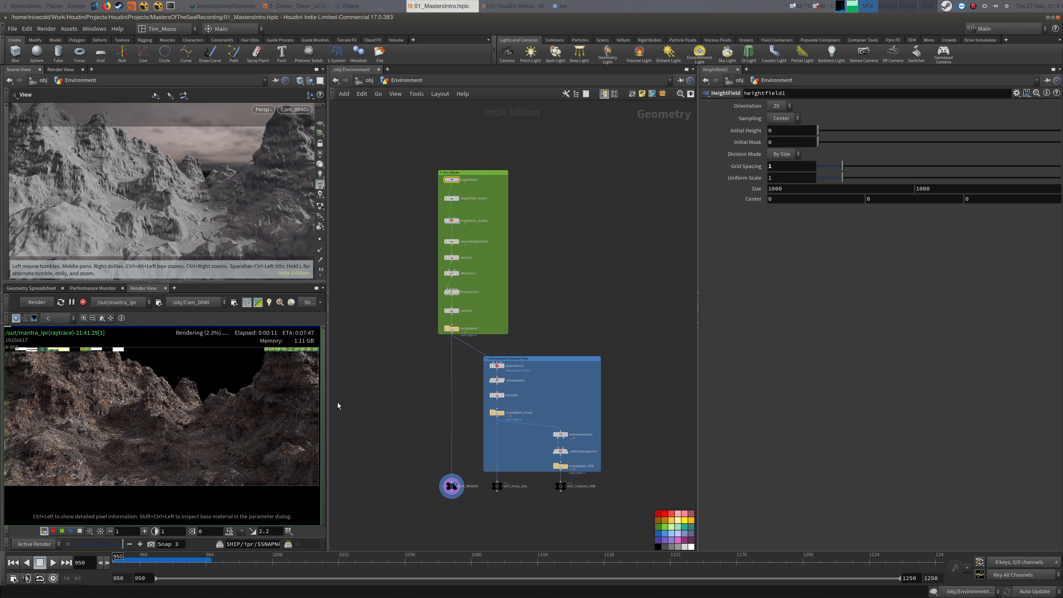
pyautogui.moveTo(331, 406); pyautogui.dragTo(381, 405)
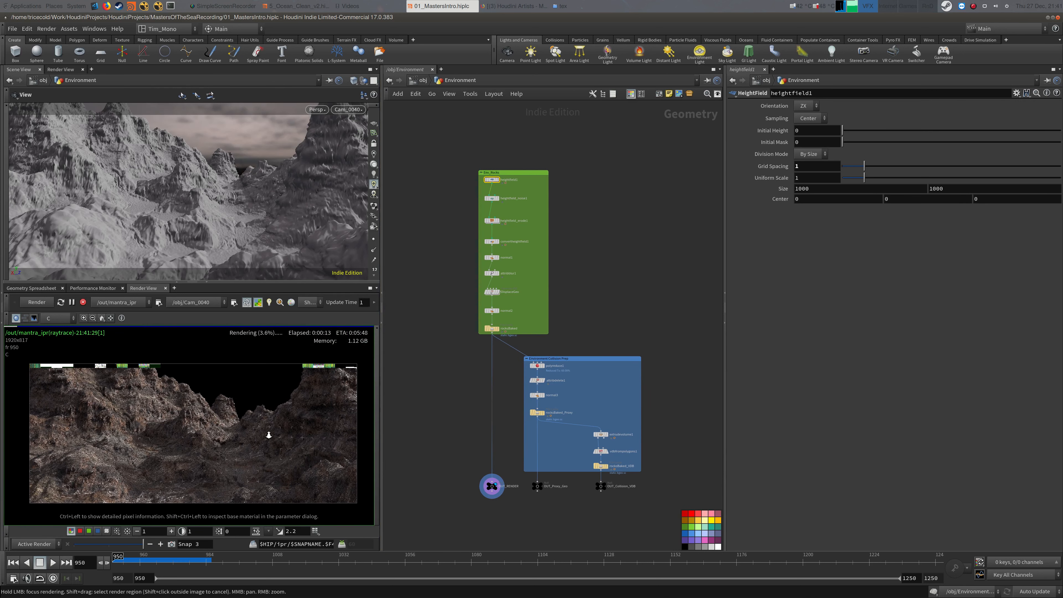
pyautogui.scroll(1, 248, 425)
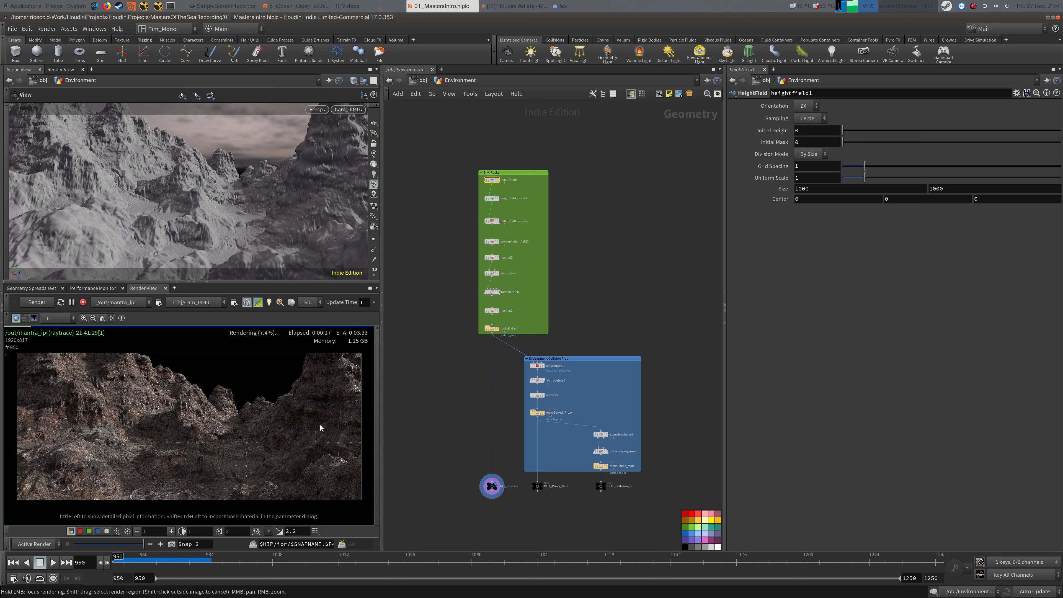
pyautogui.scroll(2, 321, 428)
pyautogui.scroll(1, 315, 387)
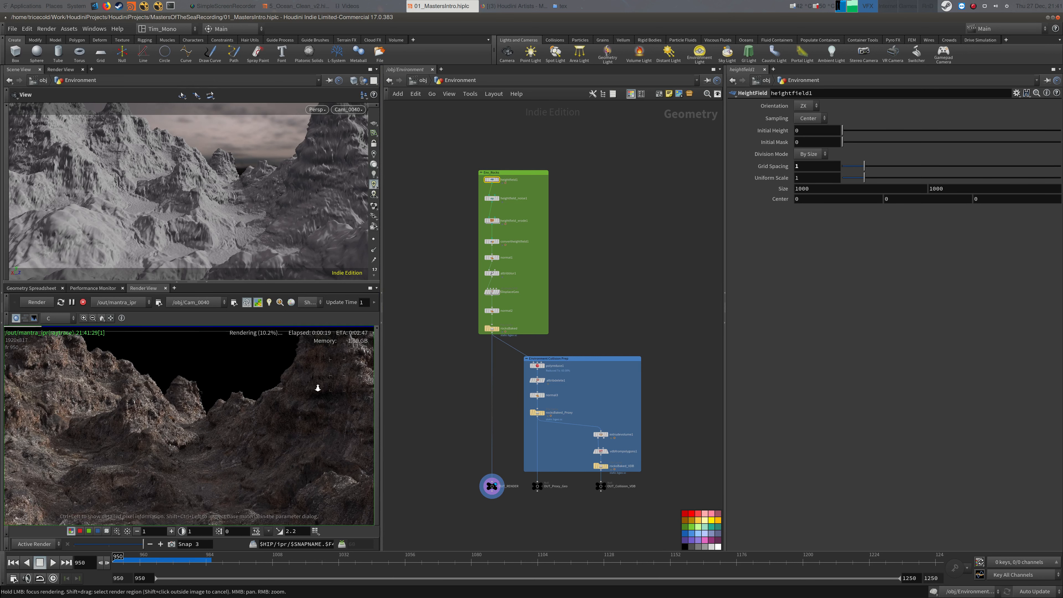
pyautogui.moveTo(314, 387); pyautogui.dragTo(300, 396, button='middle')
pyautogui.scroll(3, 325, 392)
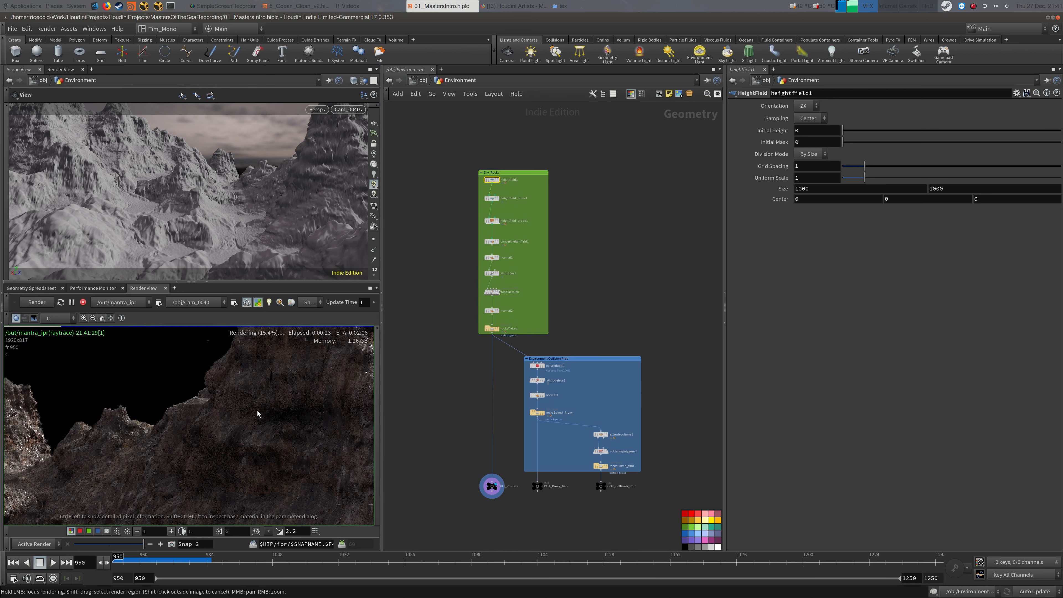
pyautogui.scroll(-4, 259, 421)
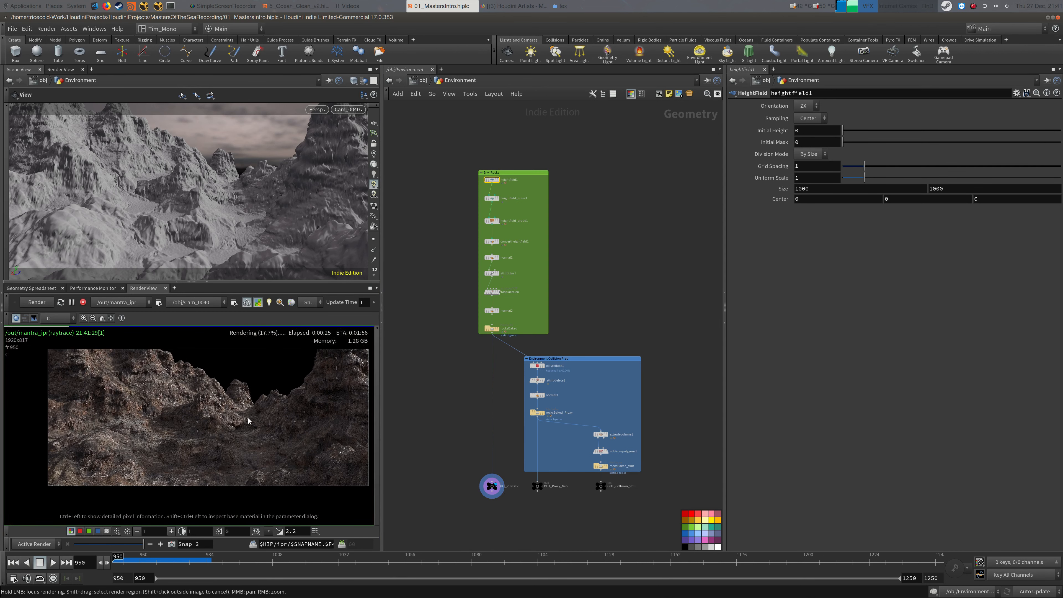
pyautogui.scroll(2, 226, 436)
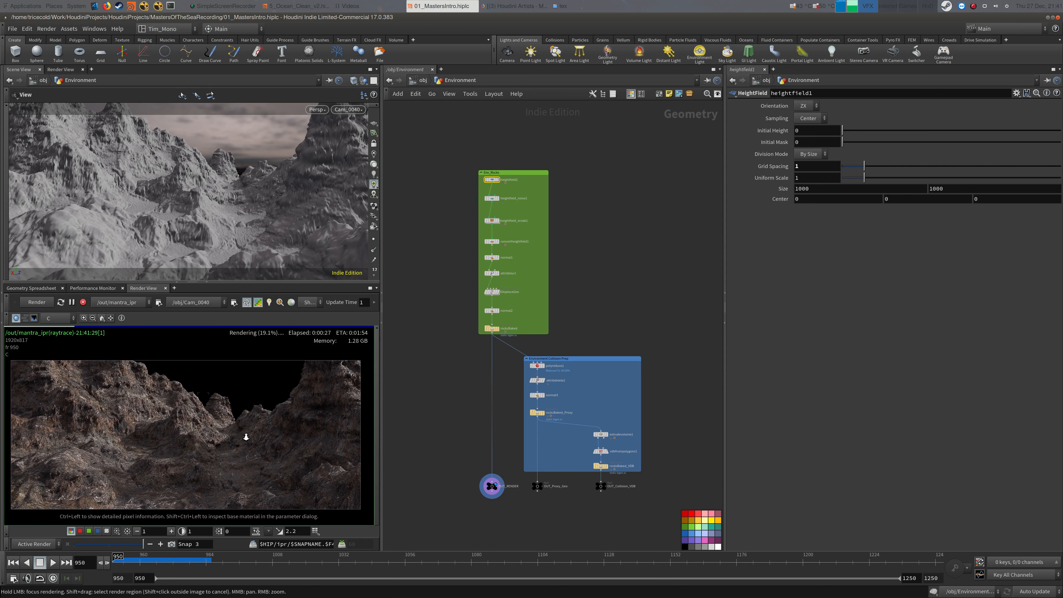
pyautogui.scroll(2, 248, 440)
pyautogui.scroll(-2, 249, 439)
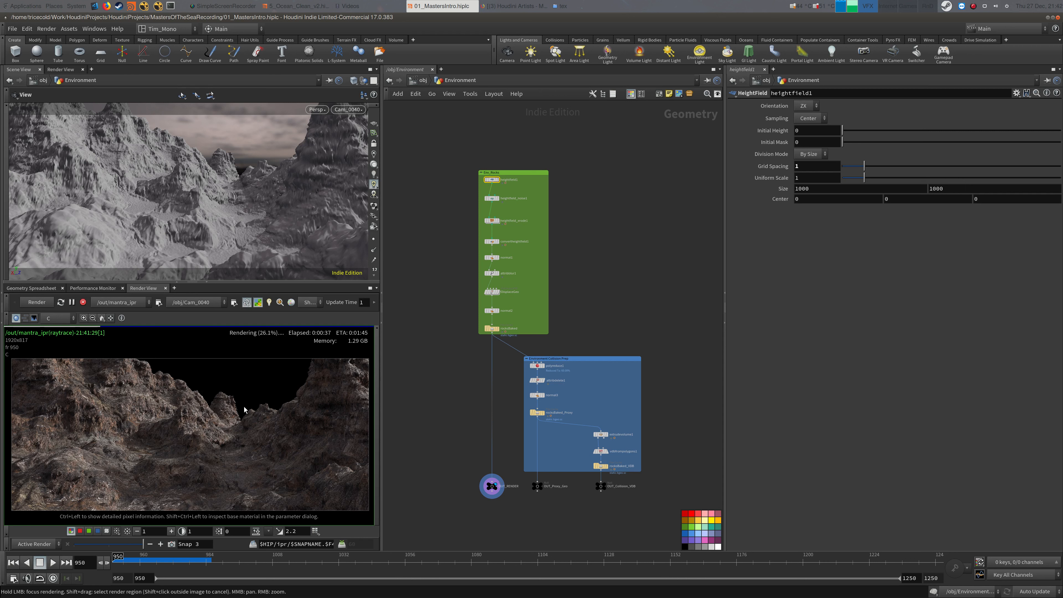
# Stop the running Cam_0040 render
pyautogui.hotkey('alt', 'Tab')
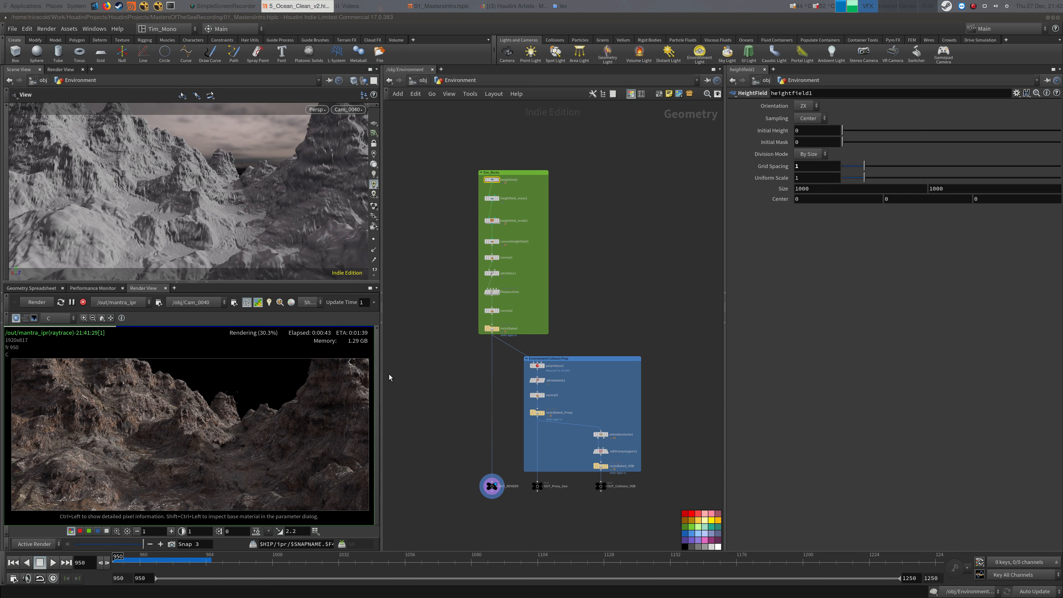
pyautogui.click(84, 303)
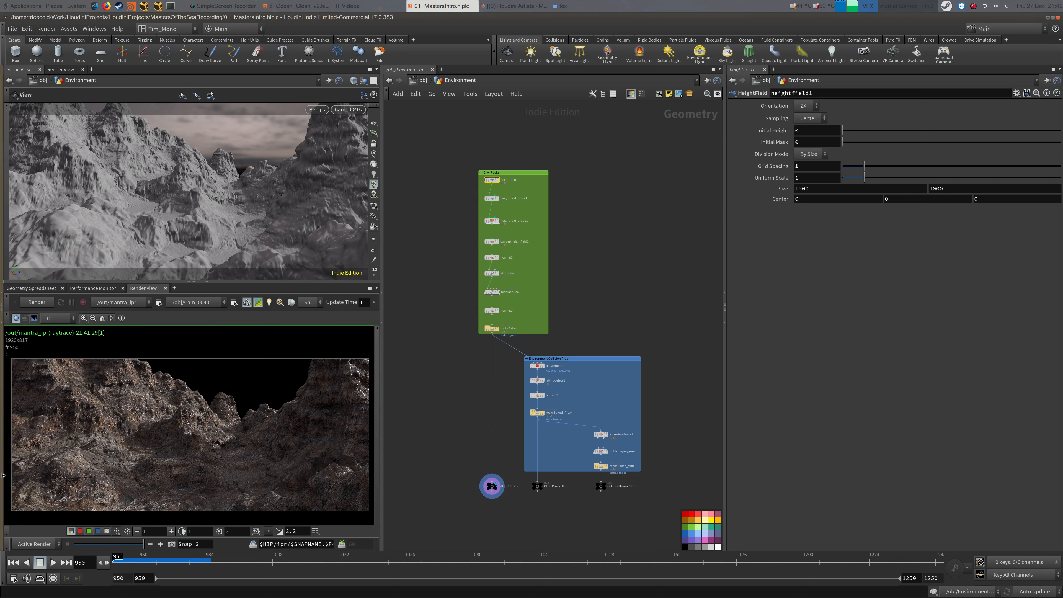
pyautogui.click(973, 7)
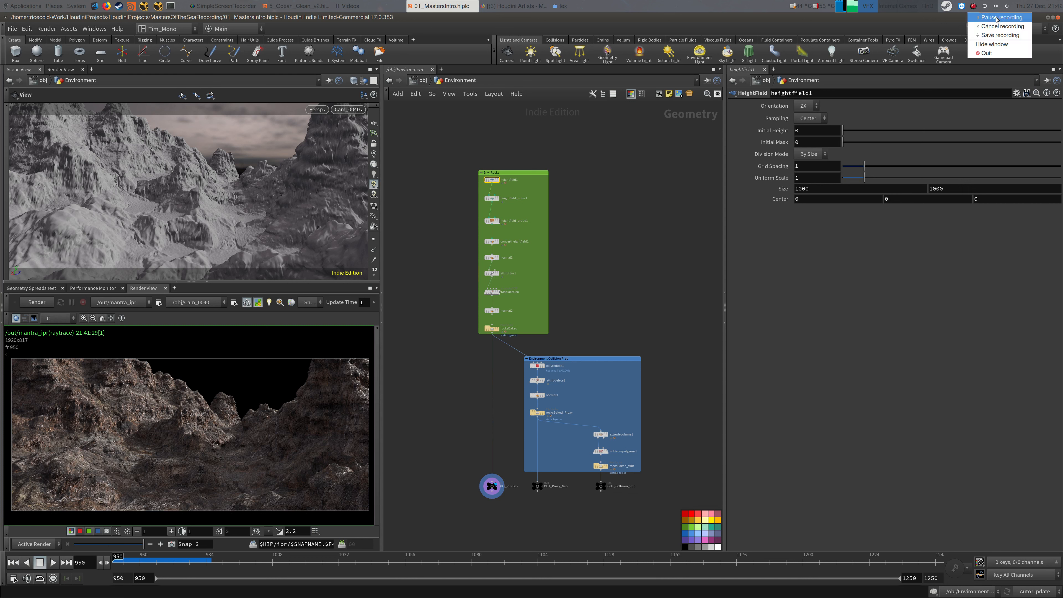
pyautogui.click(997, 17)
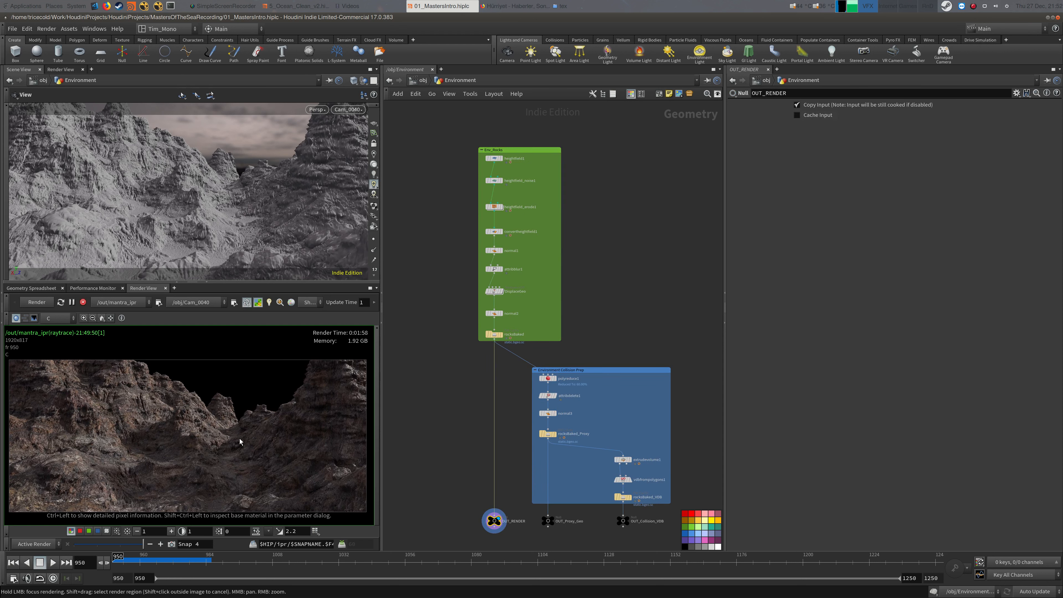
# Show the heightfield1 node's parameters, examine the rock detail in the new Cam_0040 render and stop that render
pyautogui.click(494, 181)
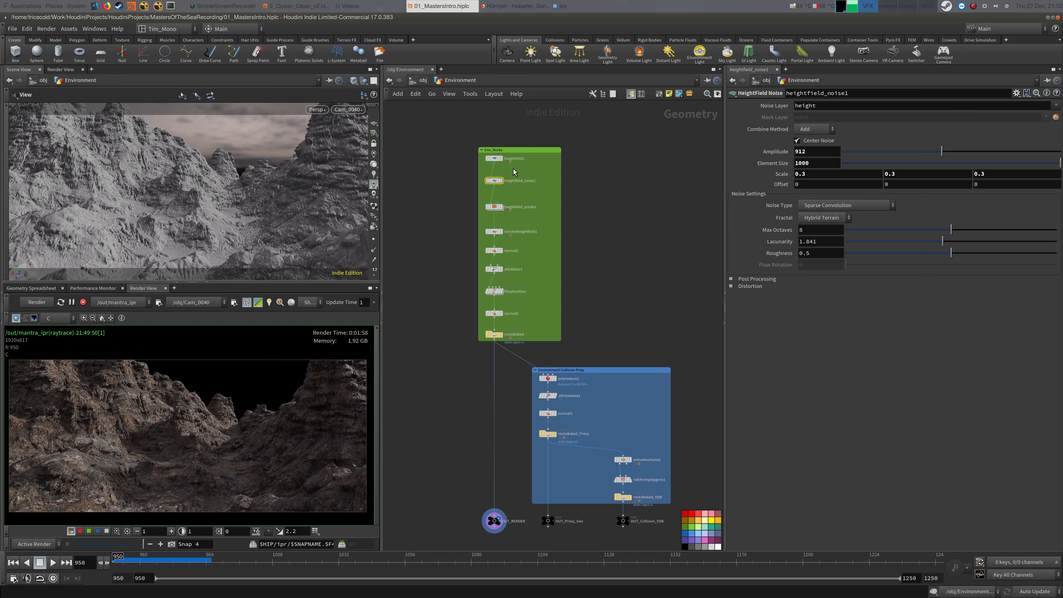
pyautogui.click(495, 159)
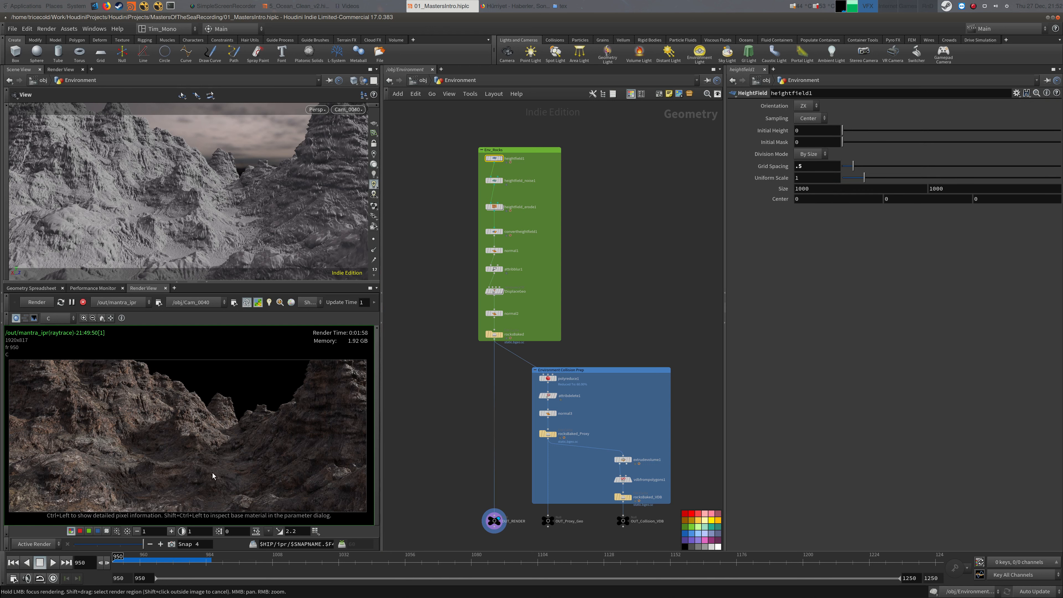
pyautogui.moveTo(212, 476); pyautogui.dragTo(212, 473, button='middle')
pyautogui.moveTo(139, 546)
pyautogui.mouseDown()
pyautogui.moveTo(125, 547)
pyautogui.moveTo(143, 547)
pyautogui.mouseUp()
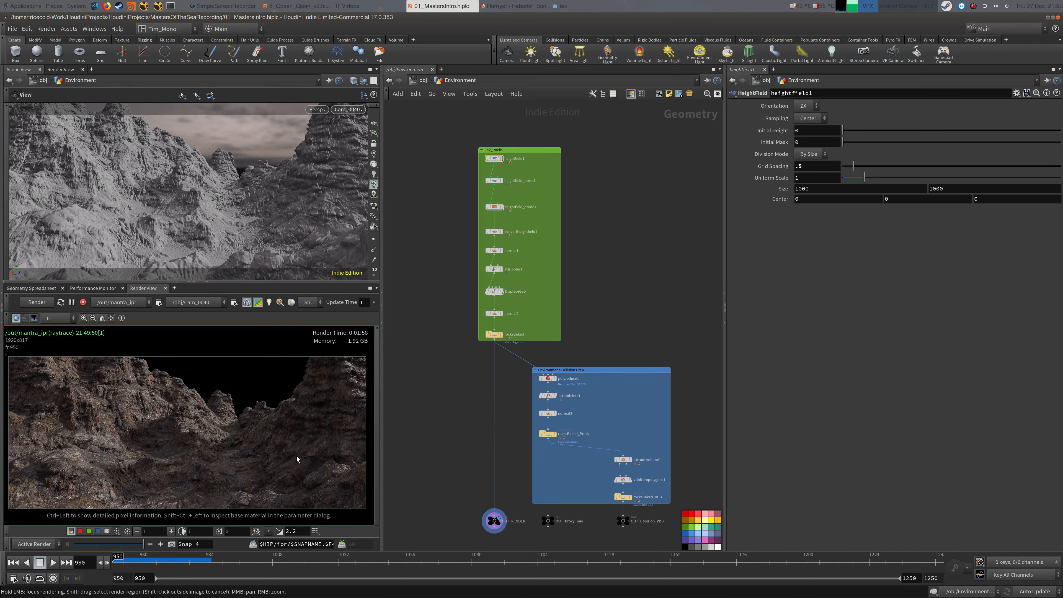
pyautogui.moveTo(336, 394); pyautogui.dragTo(335, 394, button='middle')
pyautogui.click(83, 302)
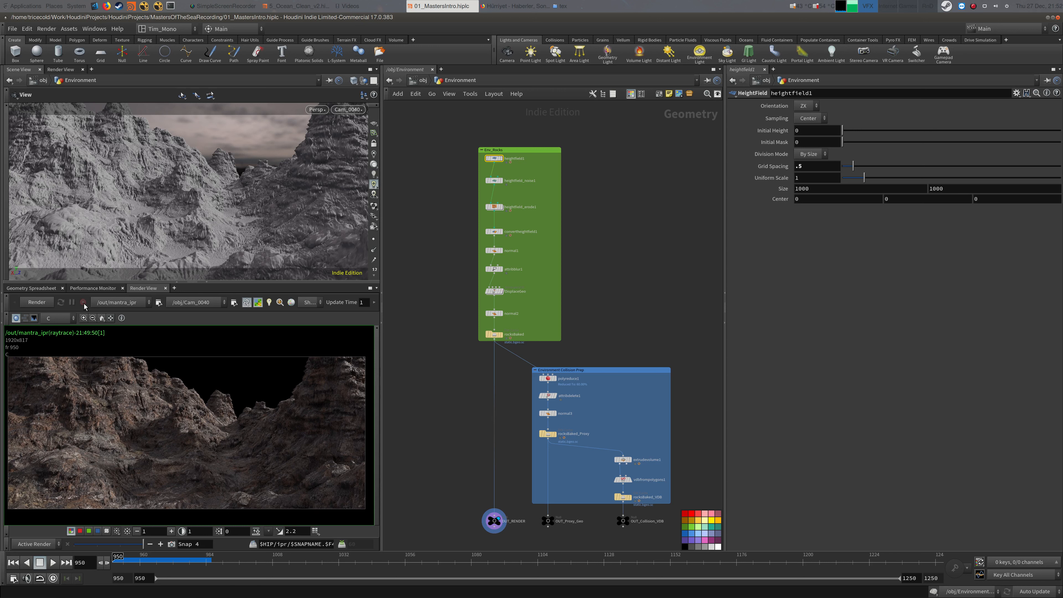
# Show the parameters of the rocksBaked_Proxy file cache and look over the terrain in the viewport outside the camera view
pyautogui.moveTo(456, 449); pyautogui.dragTo(430, 377, button='middle')
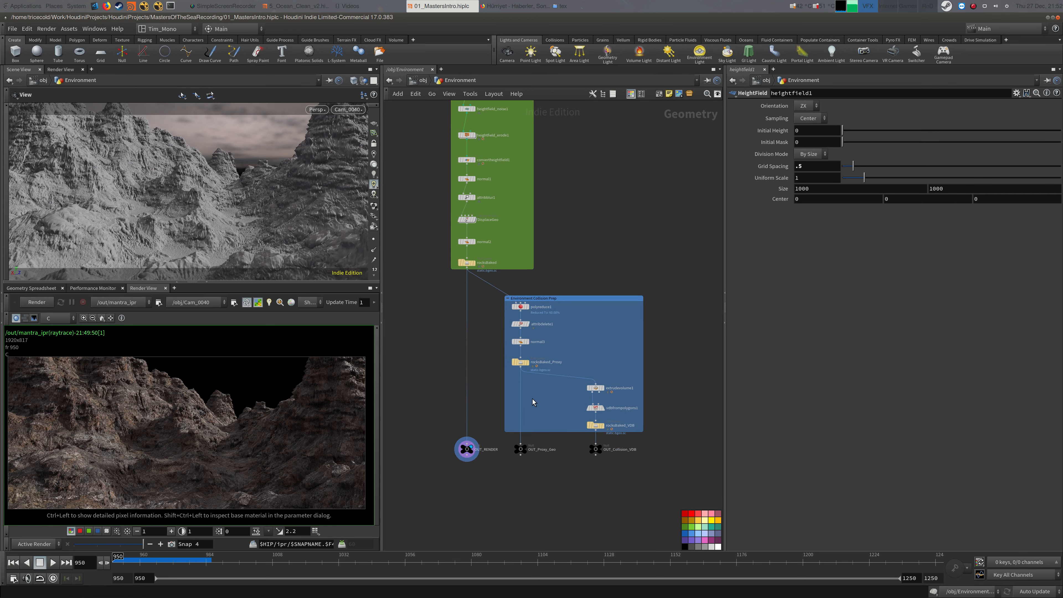
pyautogui.click(530, 366)
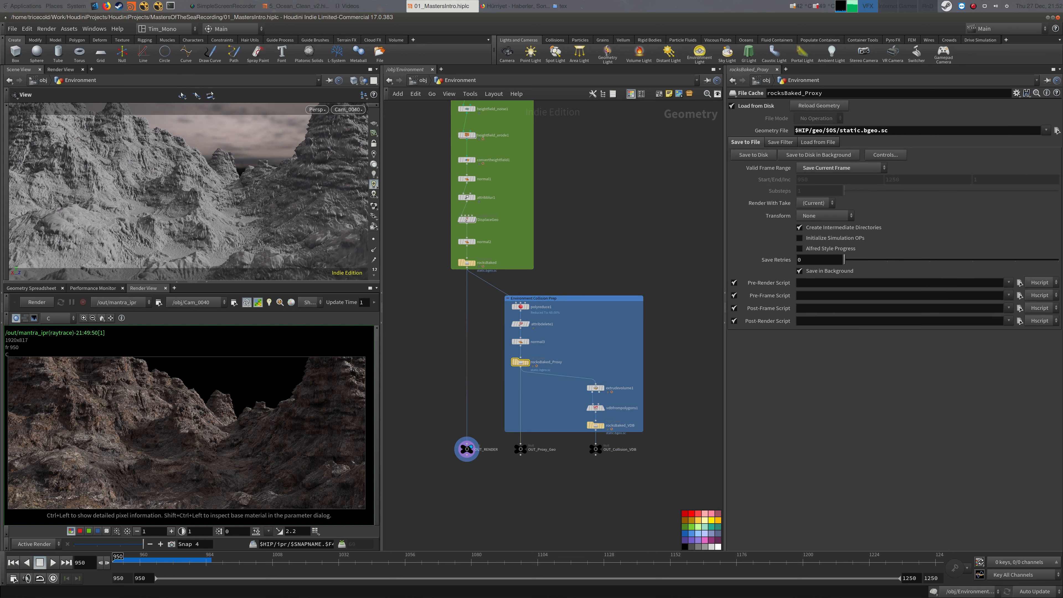
pyautogui.hotkey('alt', 'Tab')
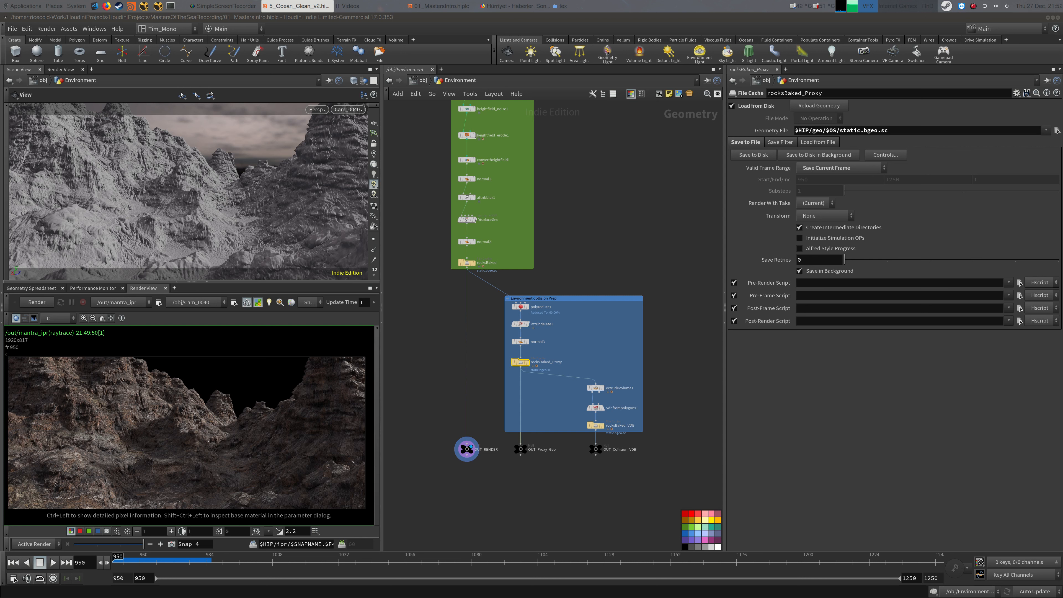
pyautogui.moveTo(644, 246); pyautogui.dragTo(643, 242, button='middle')
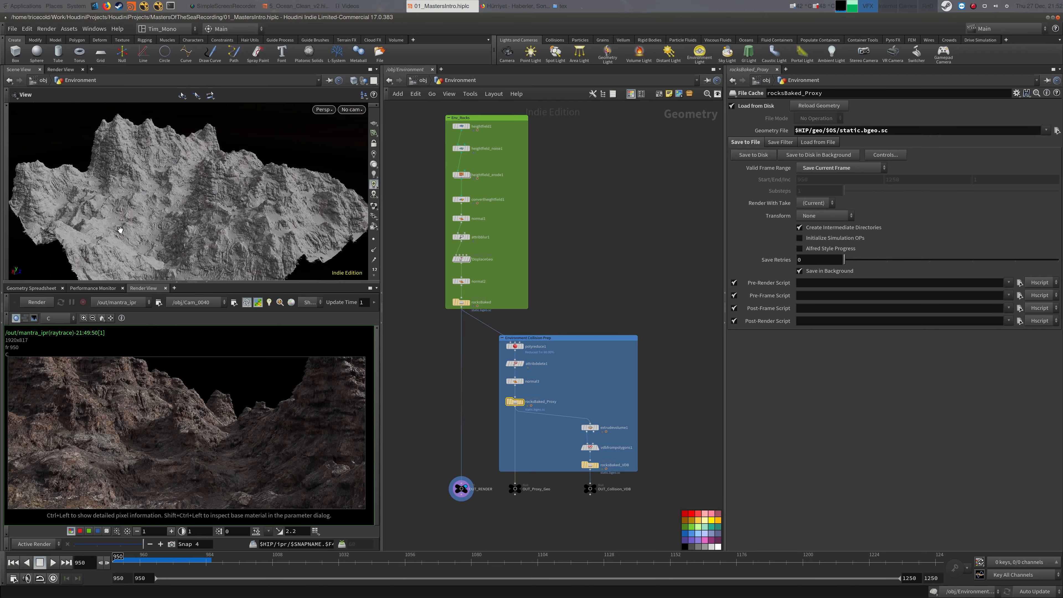
pyautogui.moveTo(120, 230); pyautogui.dragTo(198, 254)
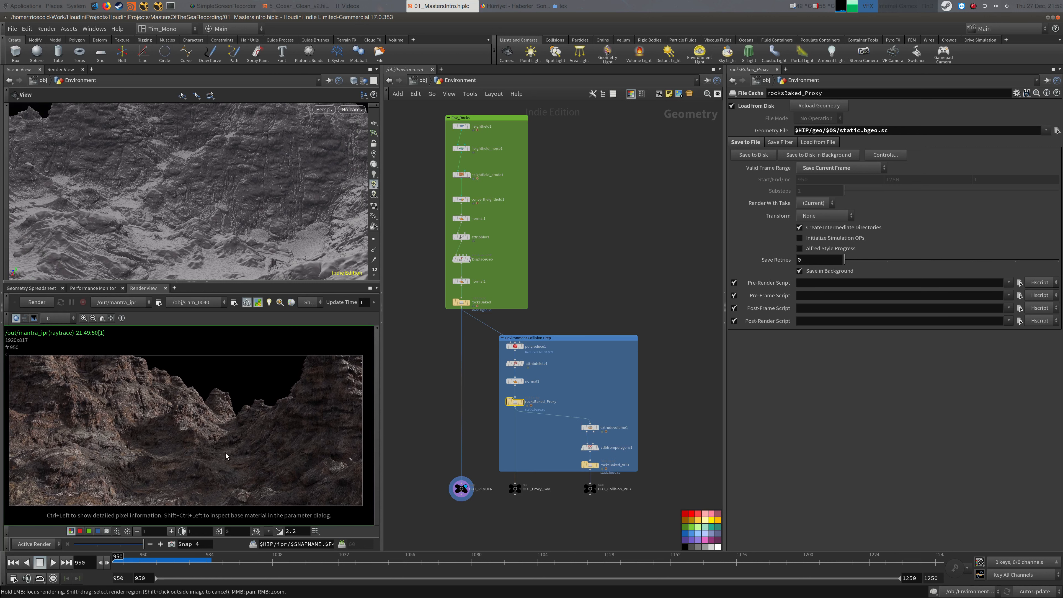
pyautogui.moveTo(694, 213); pyautogui.dragTo(685, 225, button='middle')
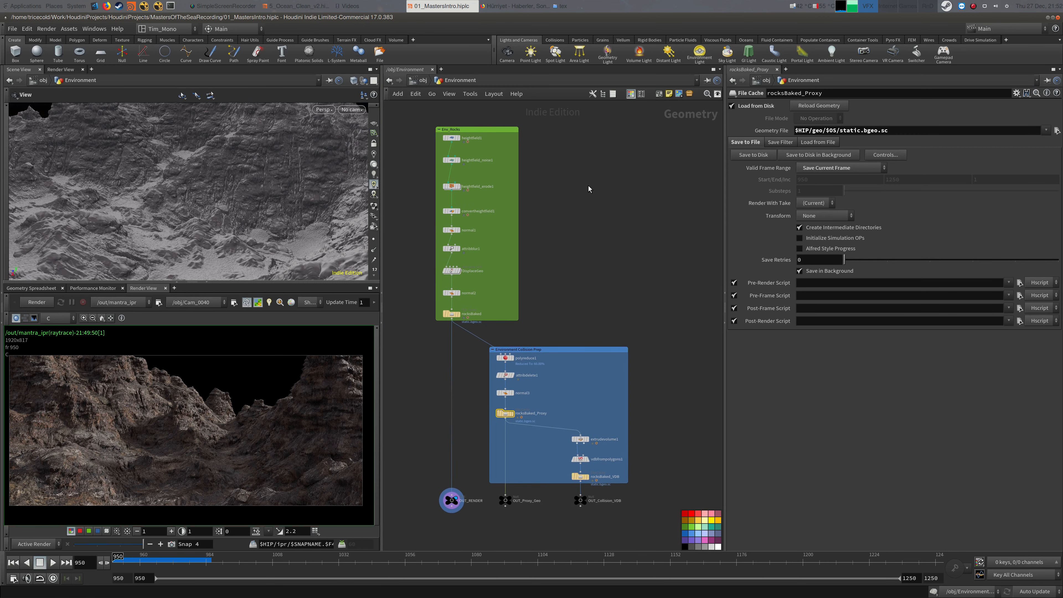
pyautogui.moveTo(589, 189); pyautogui.dragTo(597, 183, button='middle')
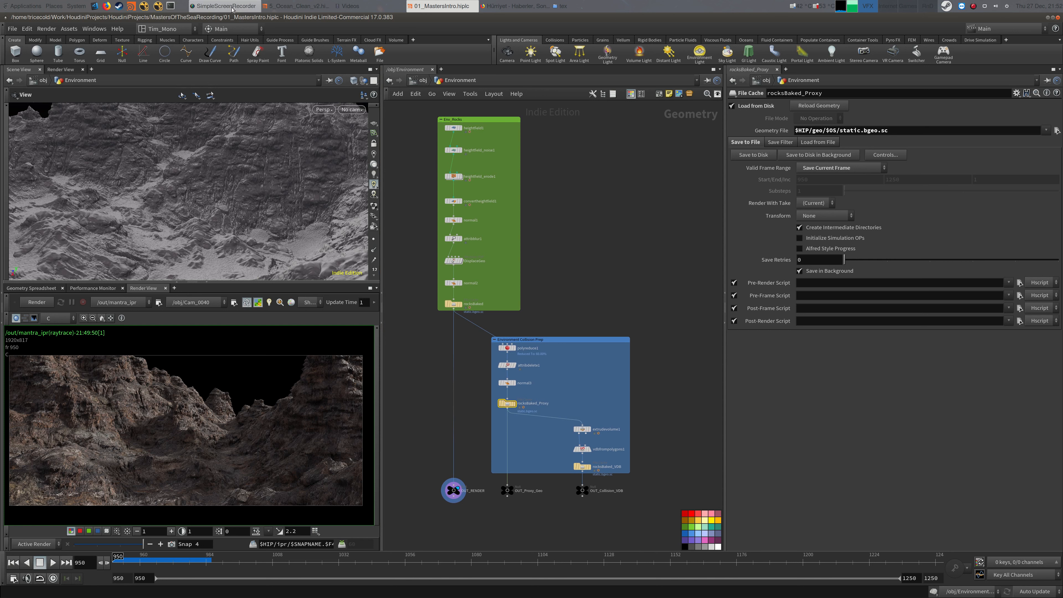